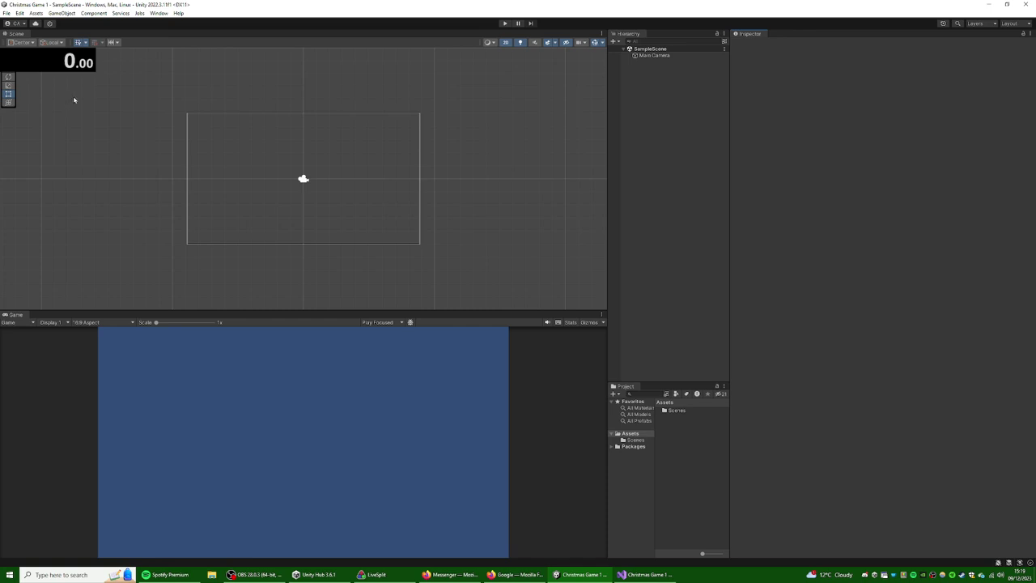
- Start the LiveSplit timer and return to the SampleScene in Unity
right_click(50, 66)
mouse_move(103, 118)
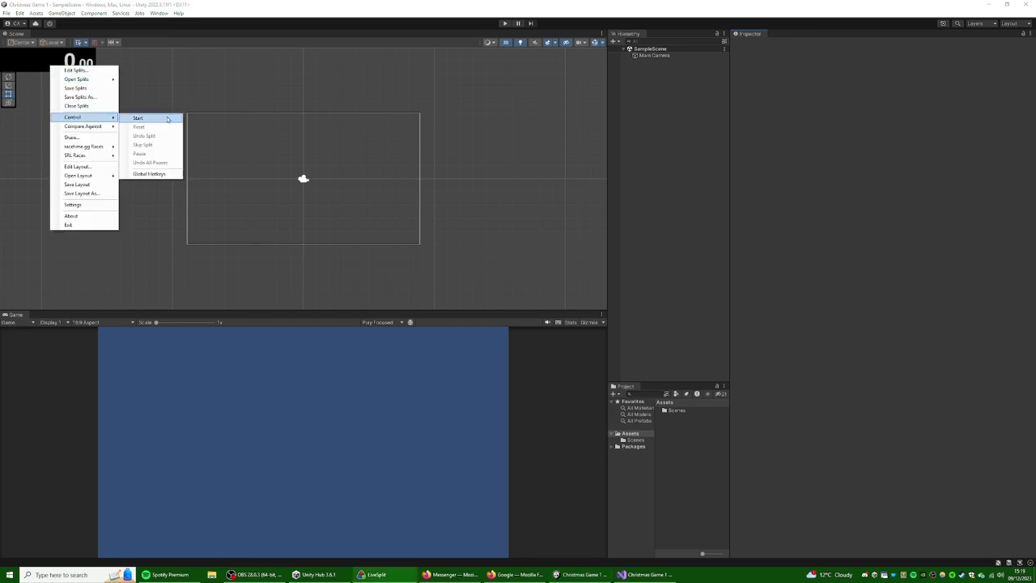
left_click(140, 118)
left_click(636, 103)
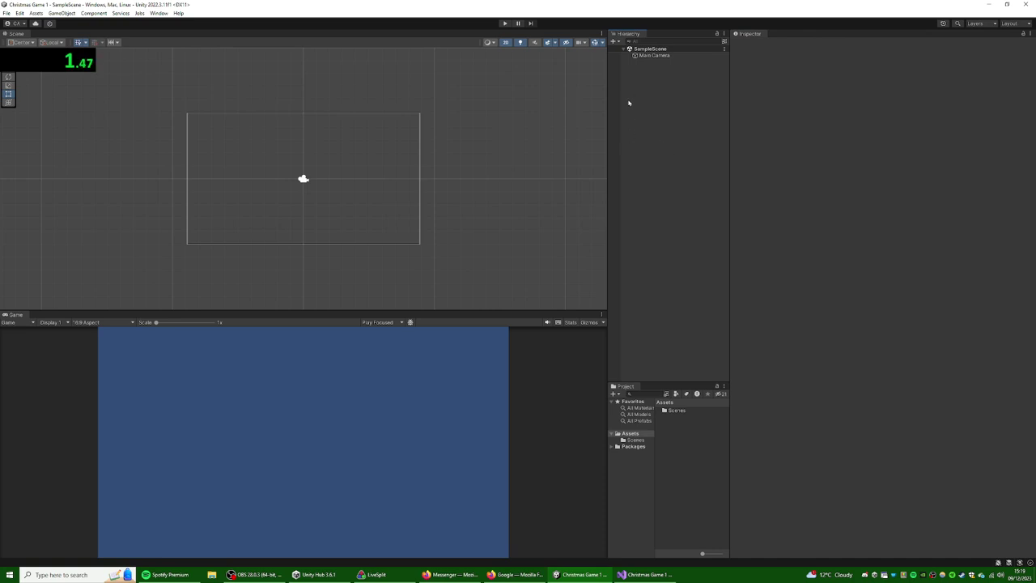
- Set the Main Camera's background colour to white (FFFFFF) and deselect the camera
left_click(646, 55)
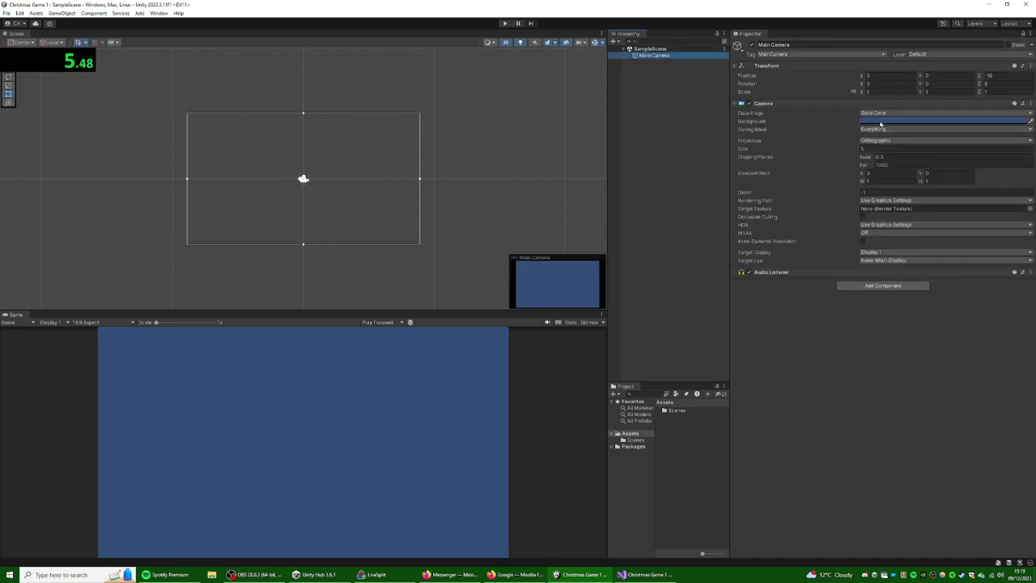
left_click(943, 121)
left_click_drag(922, 172, 897, 153)
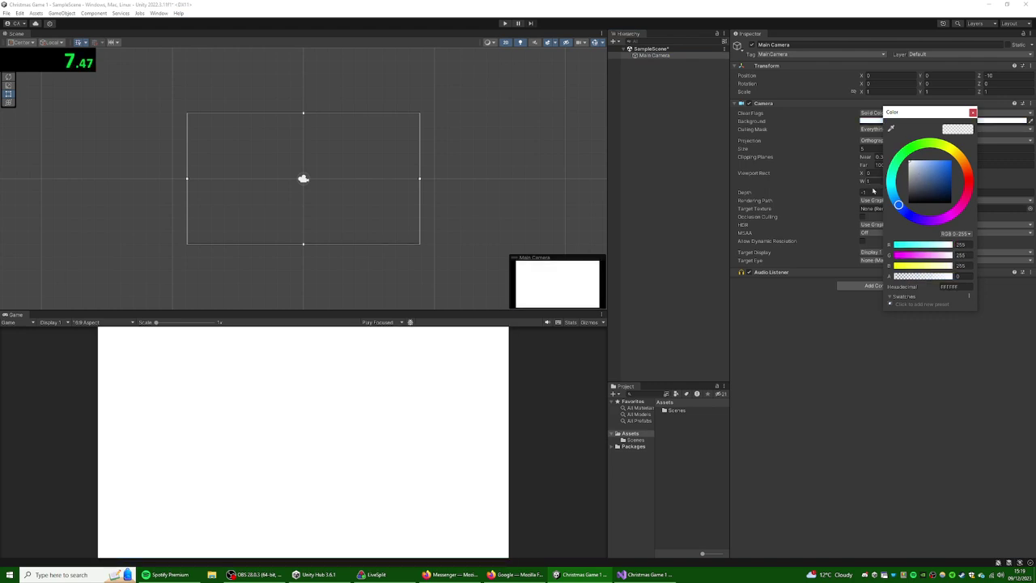
left_click(973, 113)
left_click(653, 96)
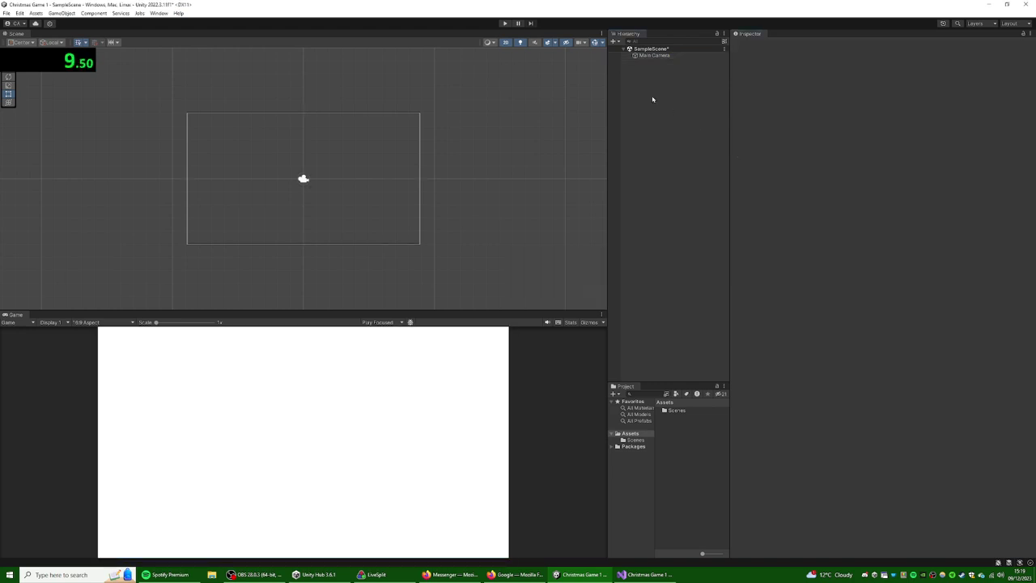
right_click(648, 93)
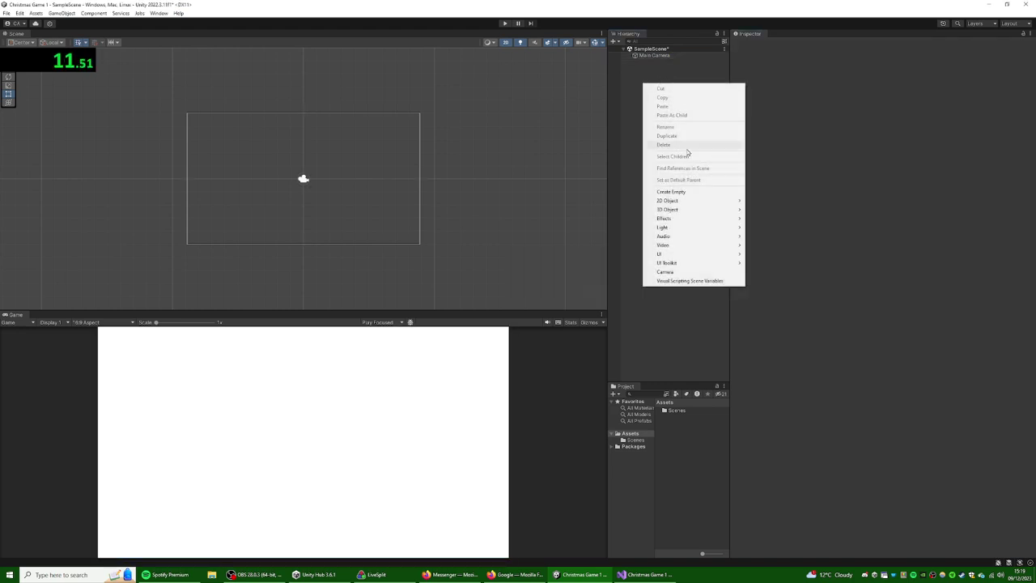
mouse_move(693, 204)
mouse_move(777, 200)
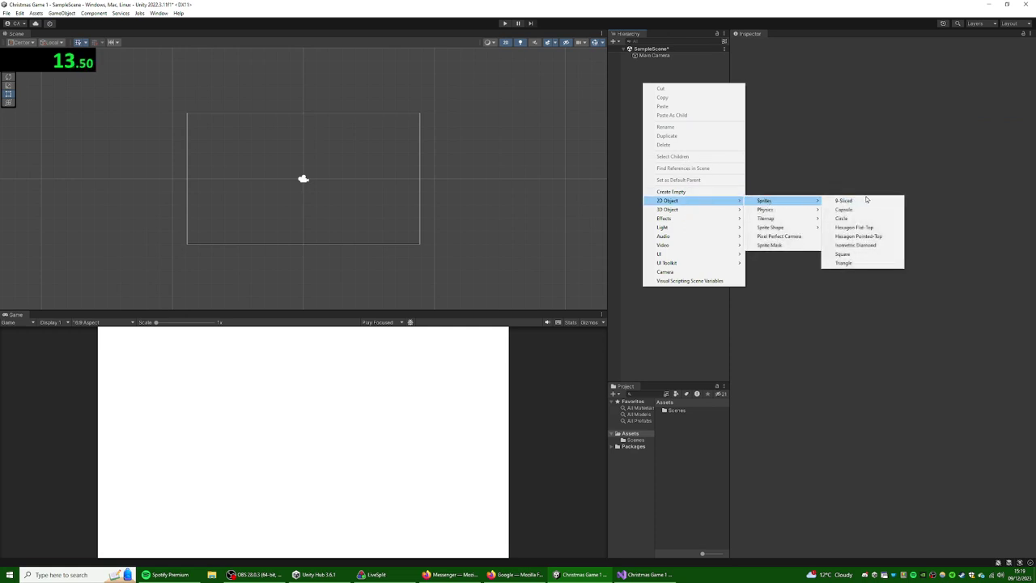
left_click(784, 178)
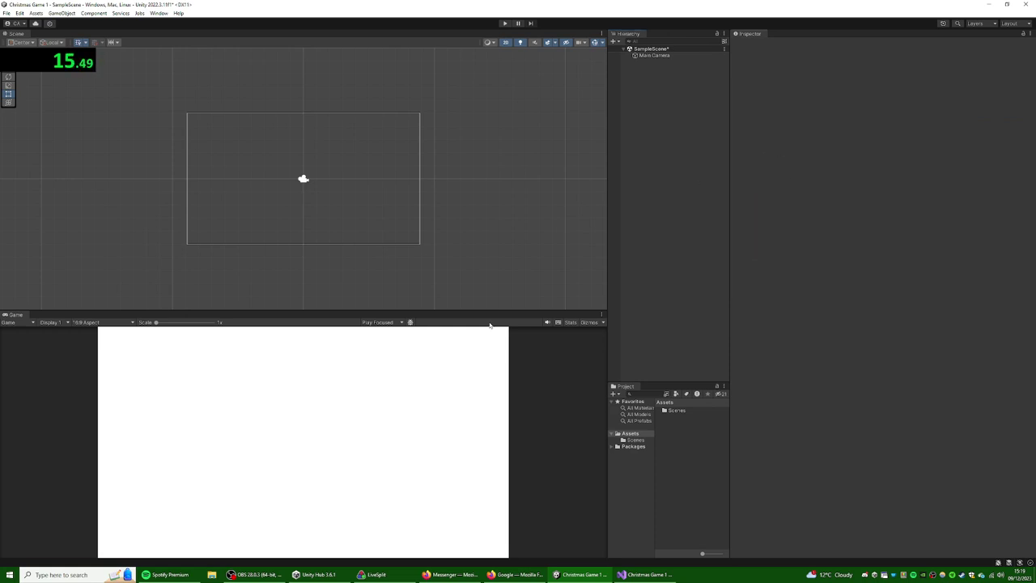
- Switch to Firefox and search Google Images for "santa sleigh top down"
left_click(542, 571)
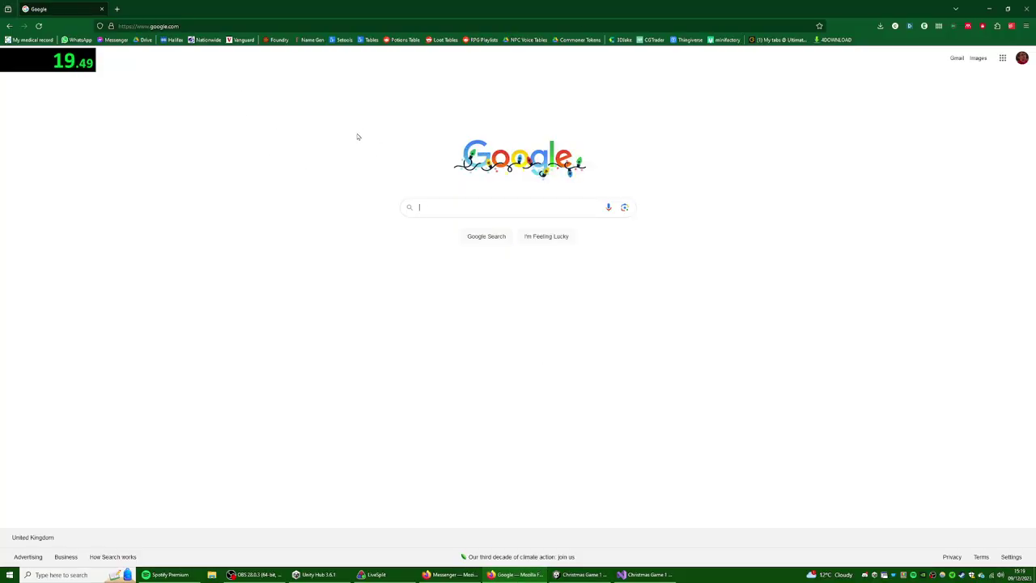
left_click(978, 57)
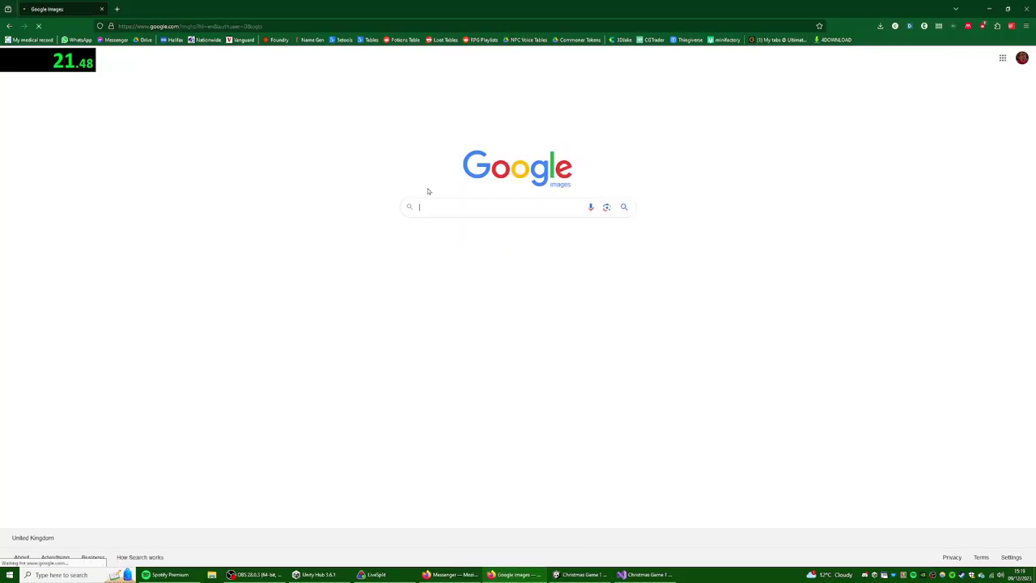
type("santa ")
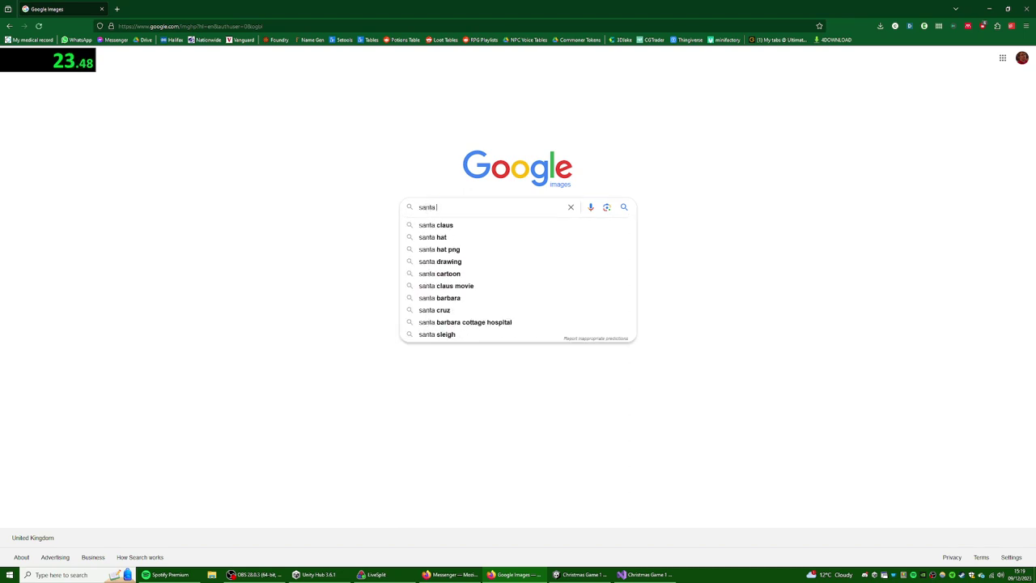
type("sleigh")
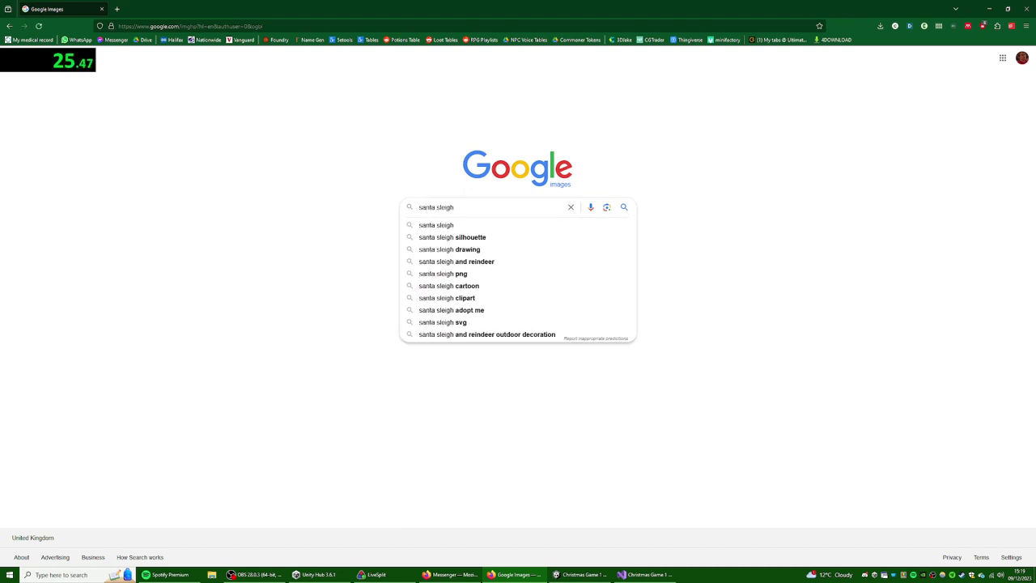
type(" top down")
key("Return")
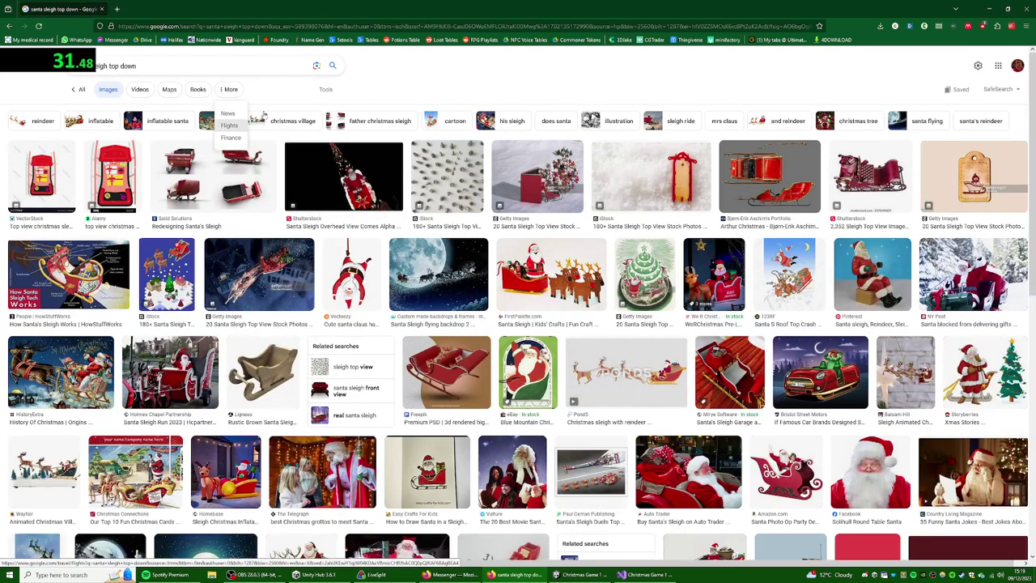
- Filter the sleigh image results by Creative Commons licenses and look through them for a usable sleigh picture
left_click(326, 89)
left_click(306, 110)
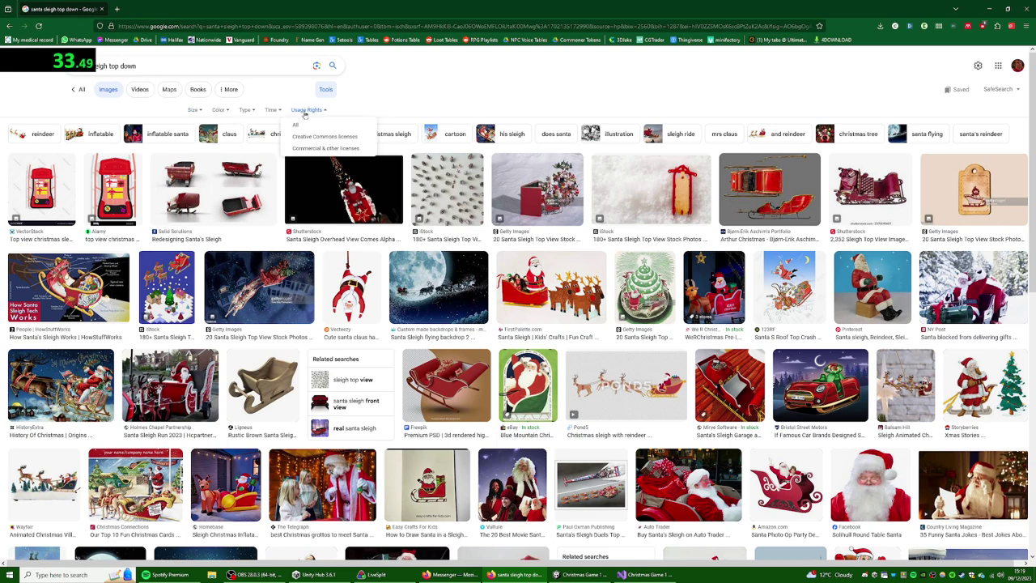
left_click(327, 137)
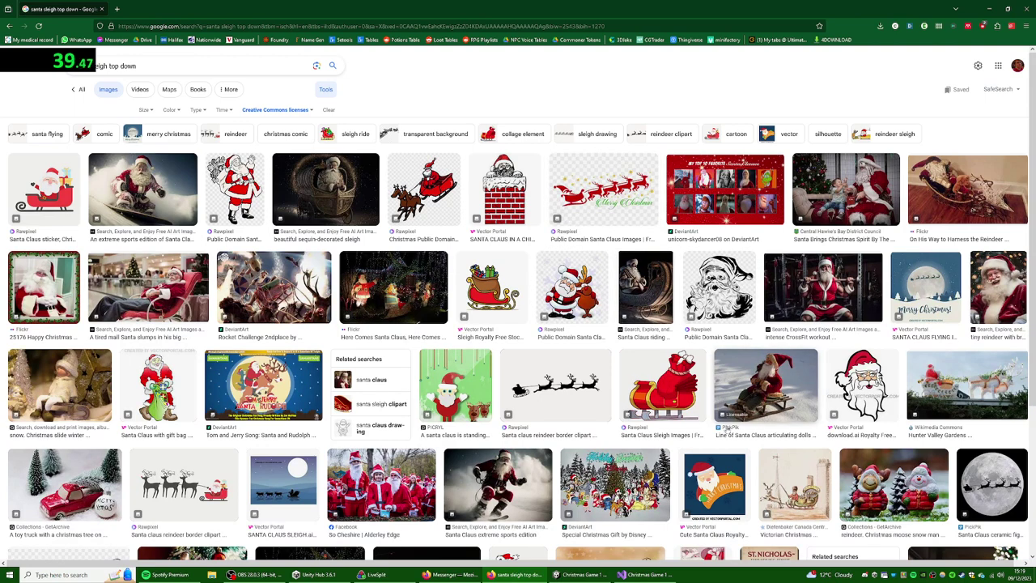
scroll(378, 322, "down", 3)
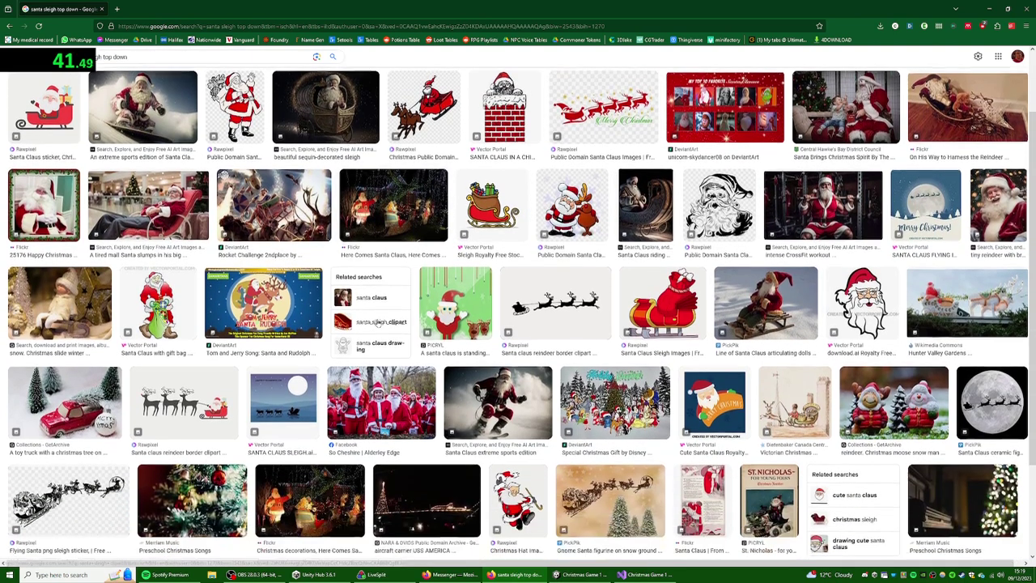
scroll(362, 331, "up", 3)
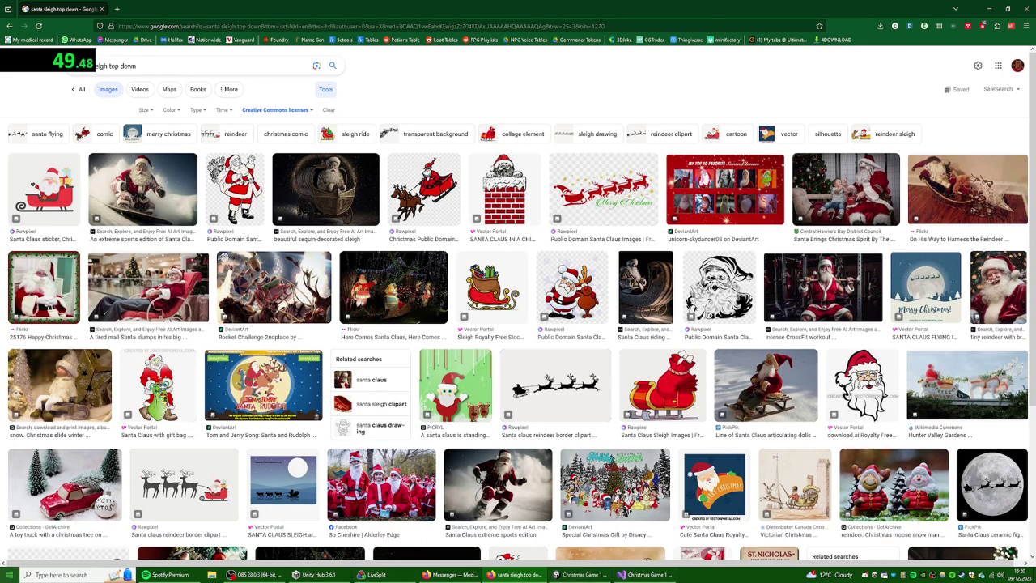
left_click(10, 575)
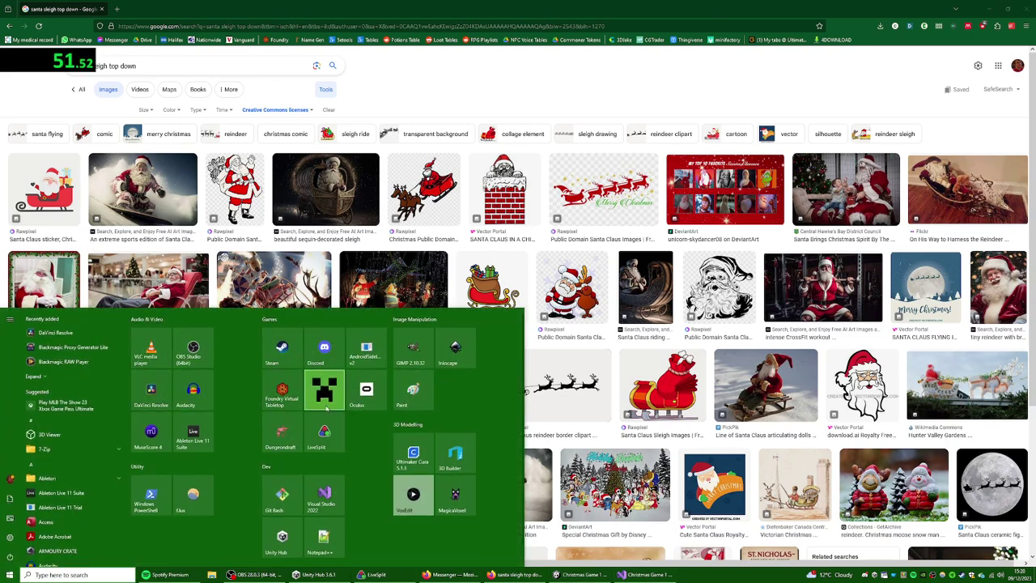
left_click(412, 376)
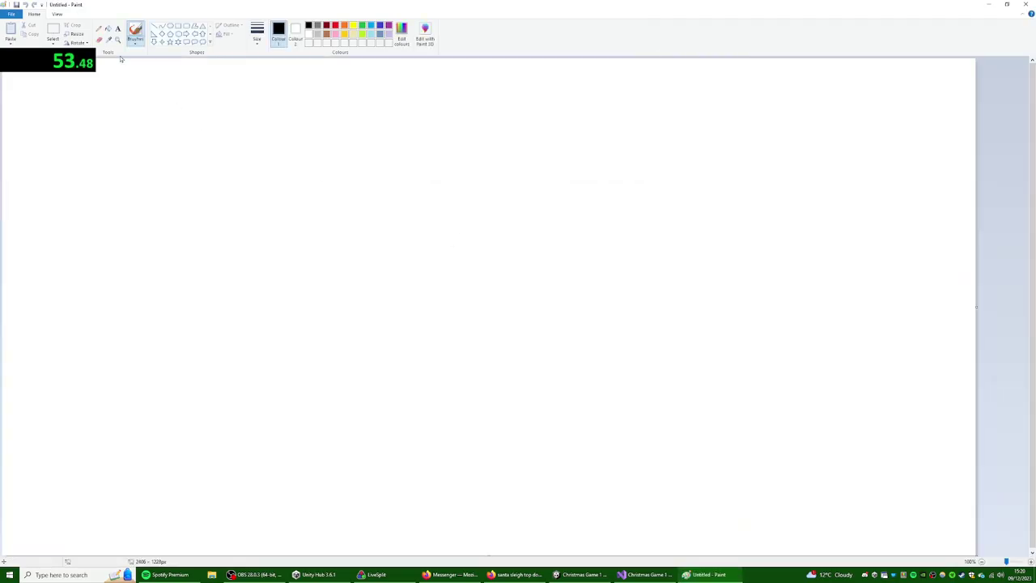
left_click(1028, 5)
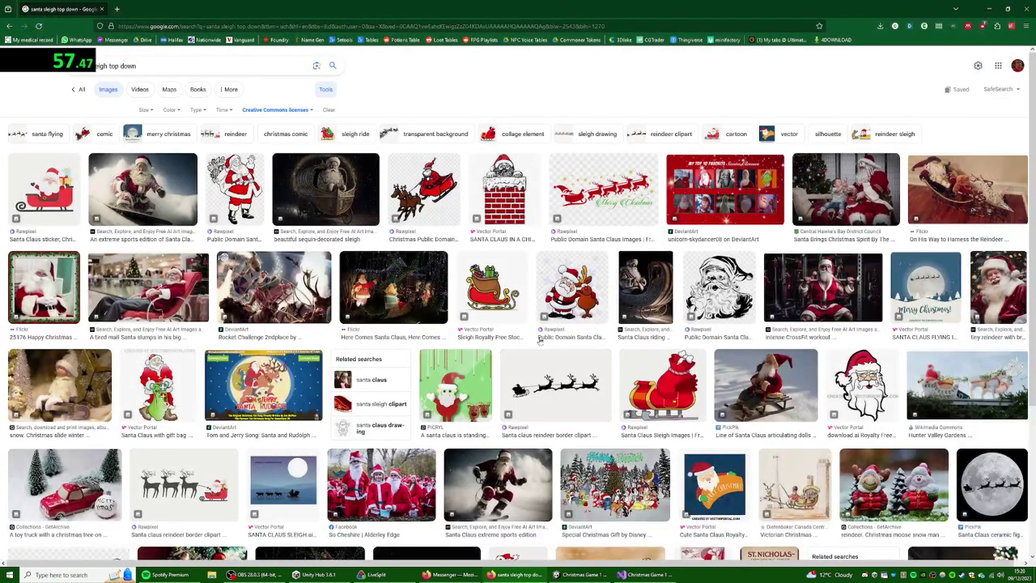
- Narrow the image results to transparent backgrounds and examine them for a top-down Santa sleigh
scroll(621, 231, "down", 3)
scroll(287, 138, "up", 3)
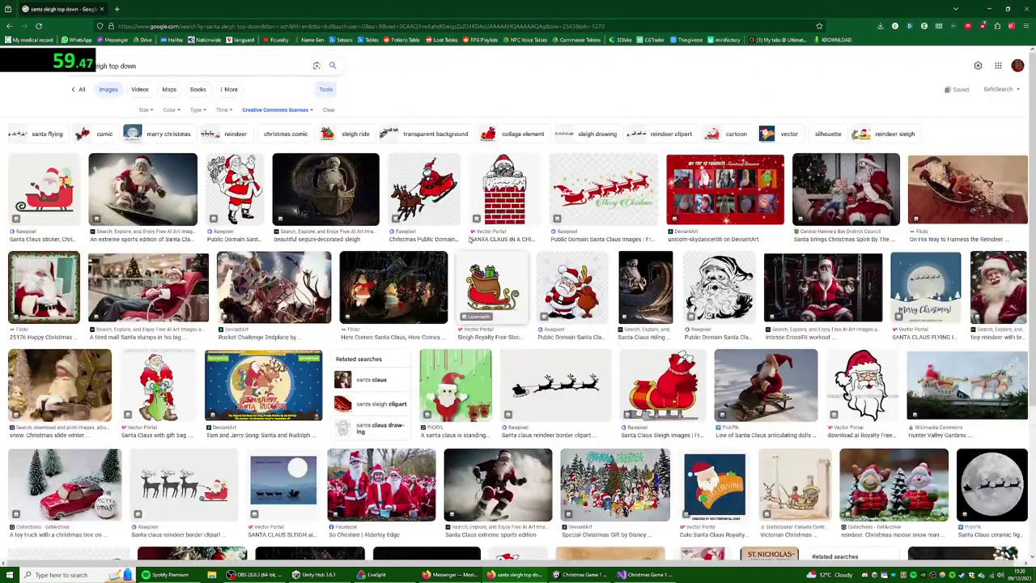
left_click(423, 136)
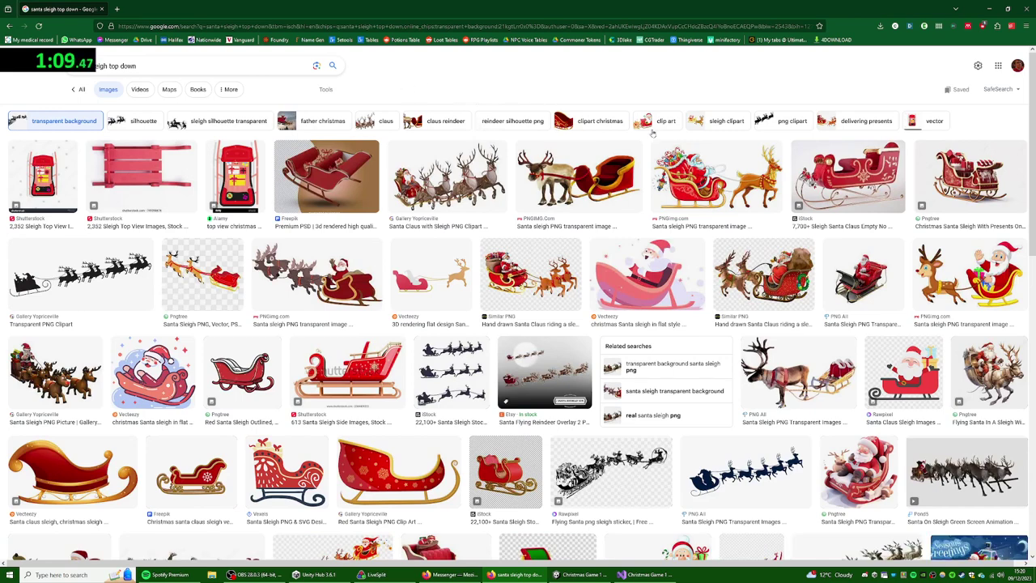
scroll(653, 134, "down", 4)
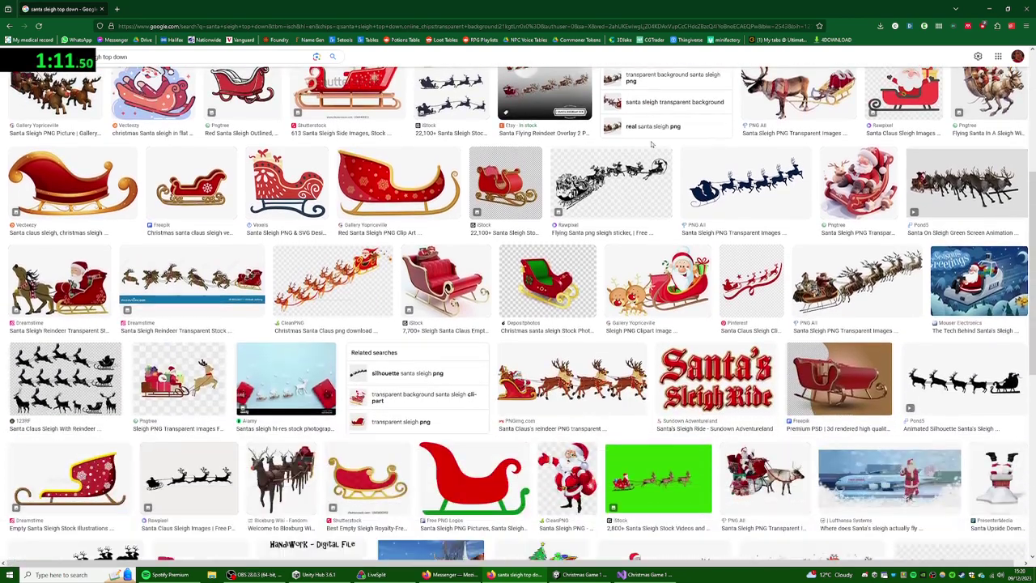
scroll(652, 145, "down", 2)
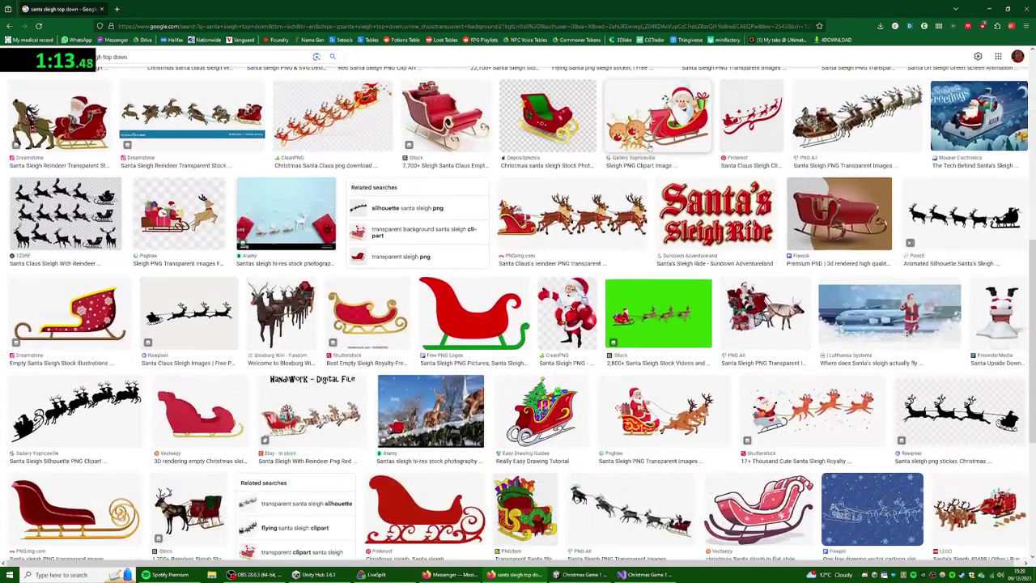
scroll(650, 148, "down", 4)
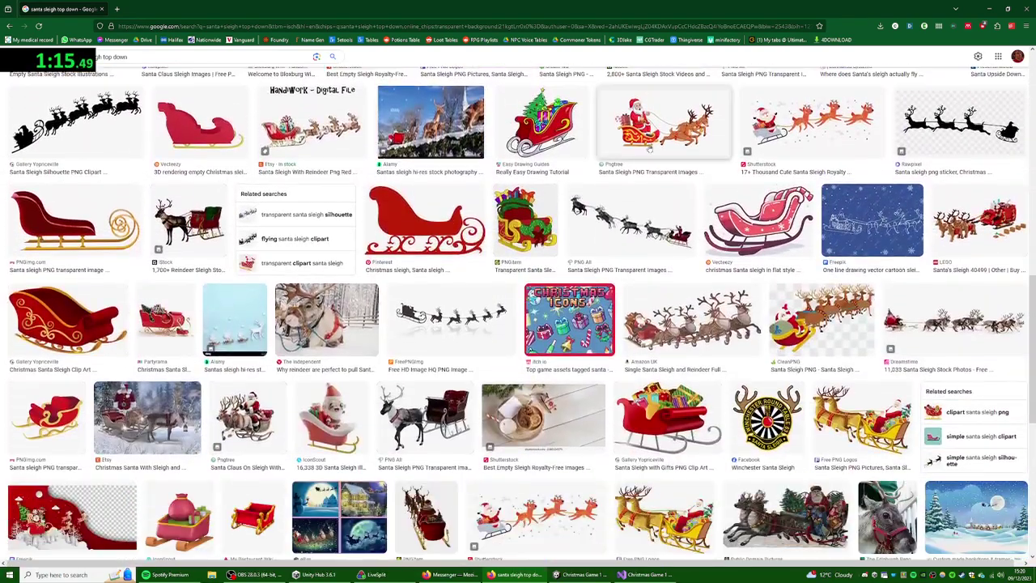
scroll(650, 148, "down", 5)
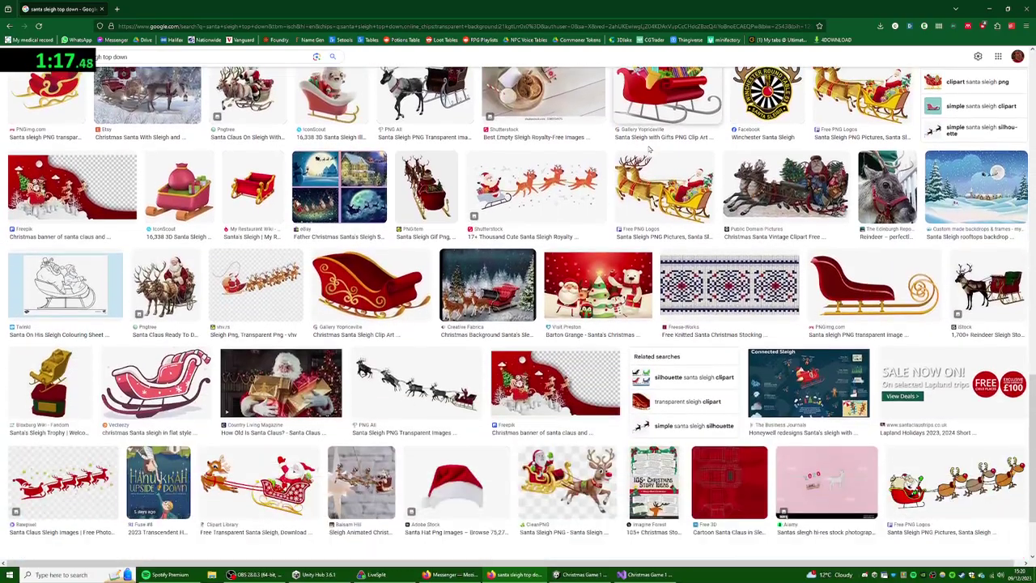
scroll(649, 151, "down", 1)
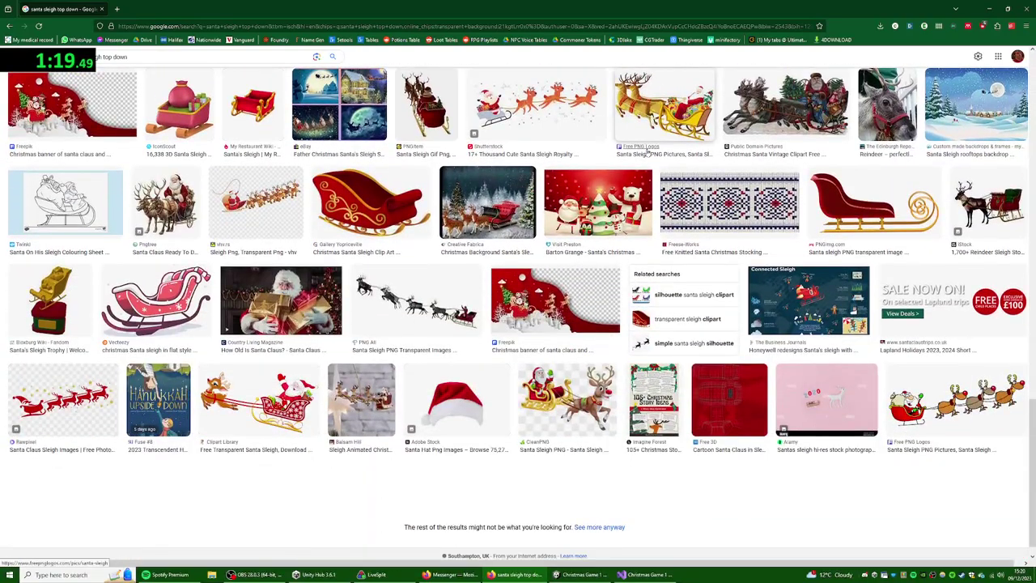
scroll(647, 151, "up", 6)
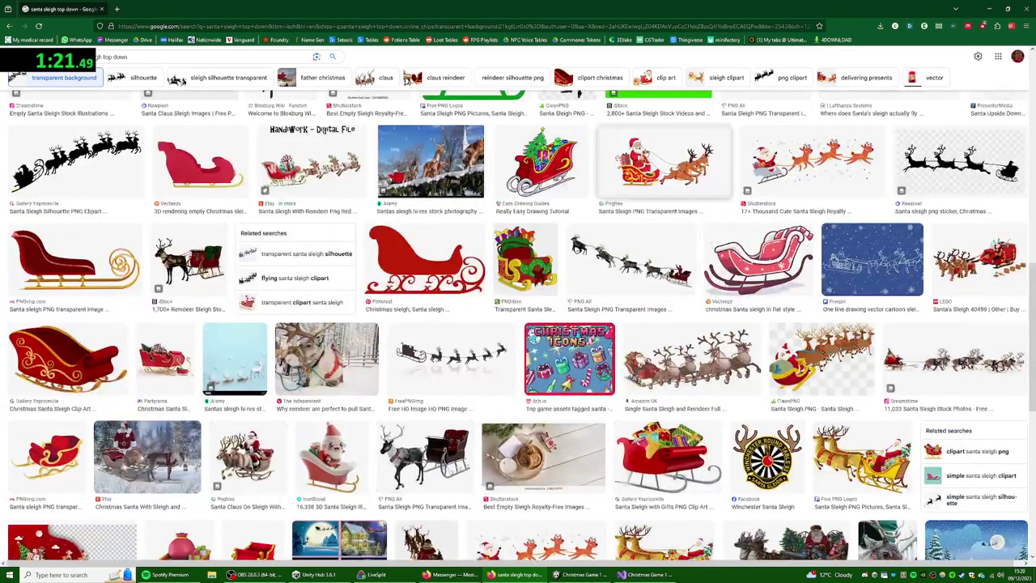
scroll(648, 151, "up", 5)
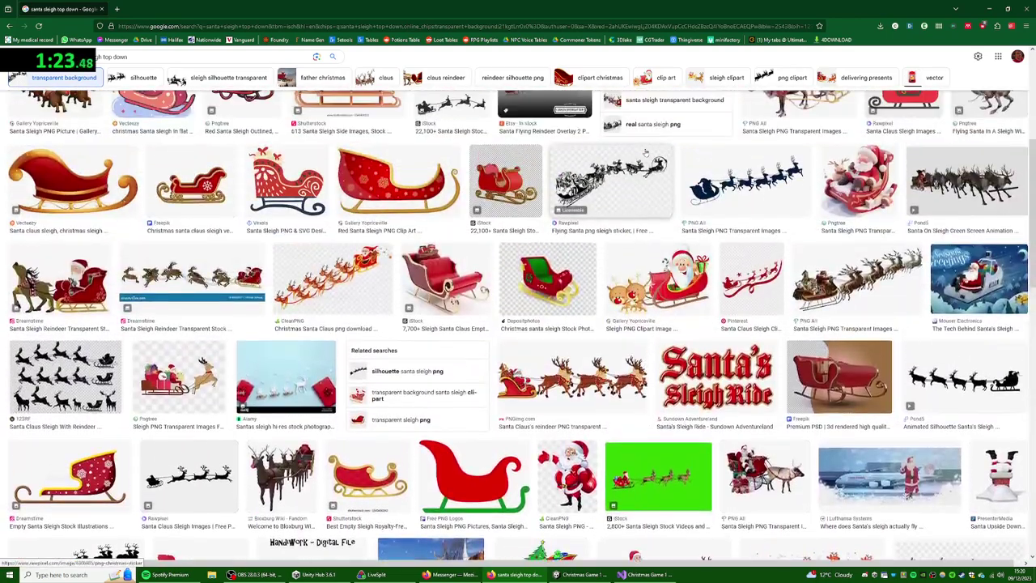
scroll(646, 151, "up", 4)
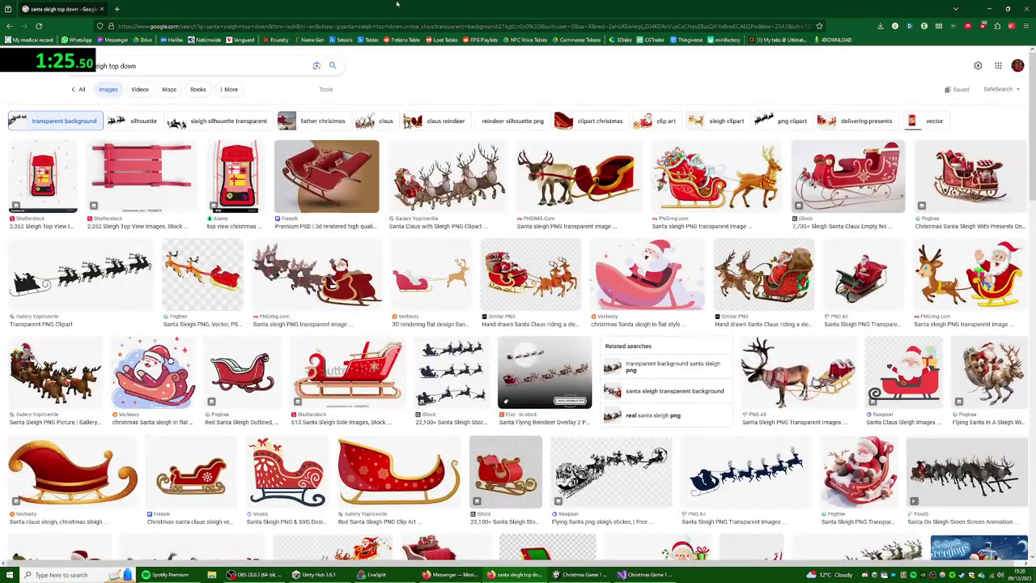
- Find GIMP 2.10.32 among the installed programs and launch it
key("super")
type("gimp")
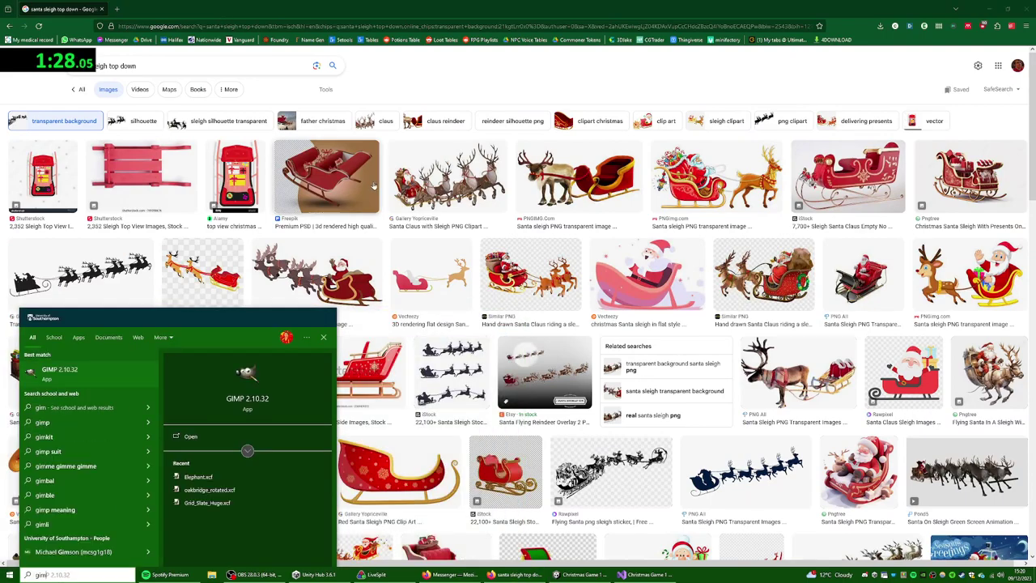
key("Escape")
- Switch back to Unity and create a 2D circle sprite in the scene named "Tree"
left_click(583, 574)
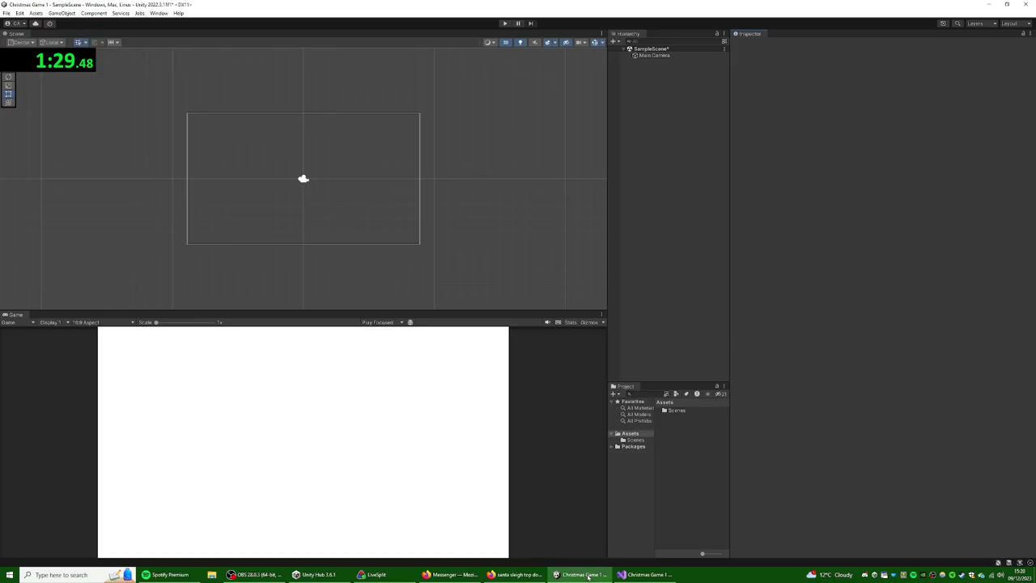
right_click(652, 81)
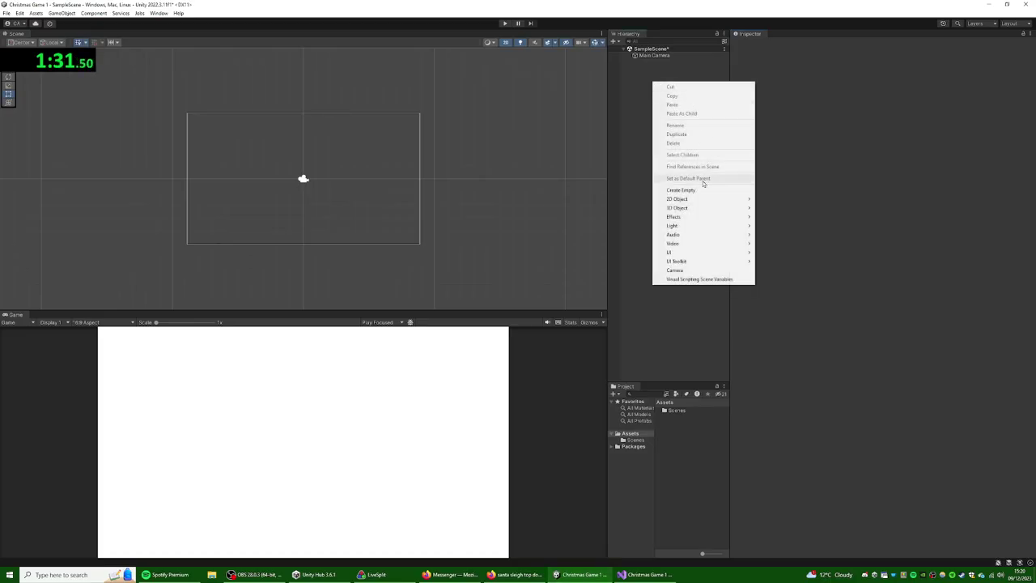
mouse_move(708, 200)
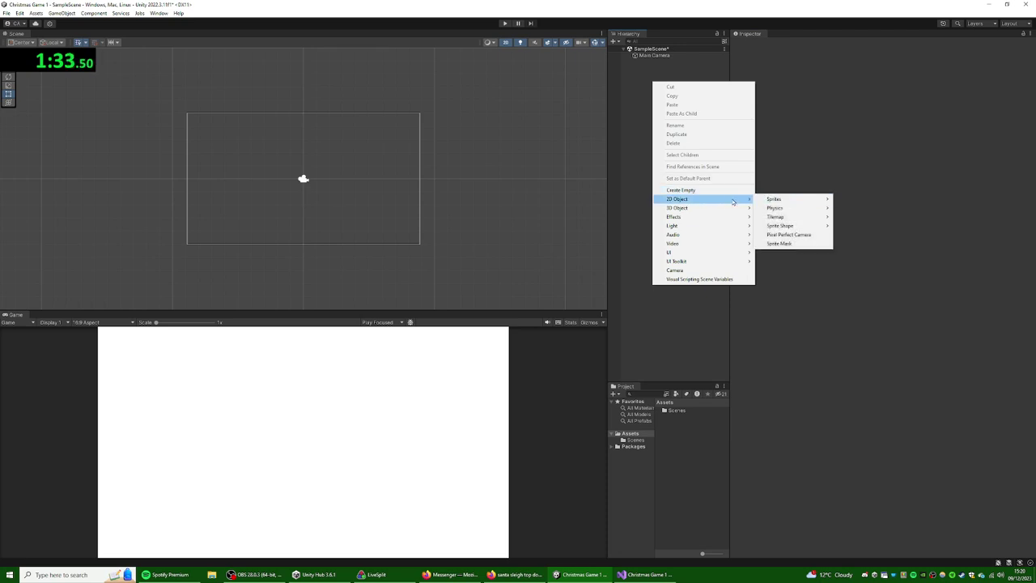
mouse_move(793, 200)
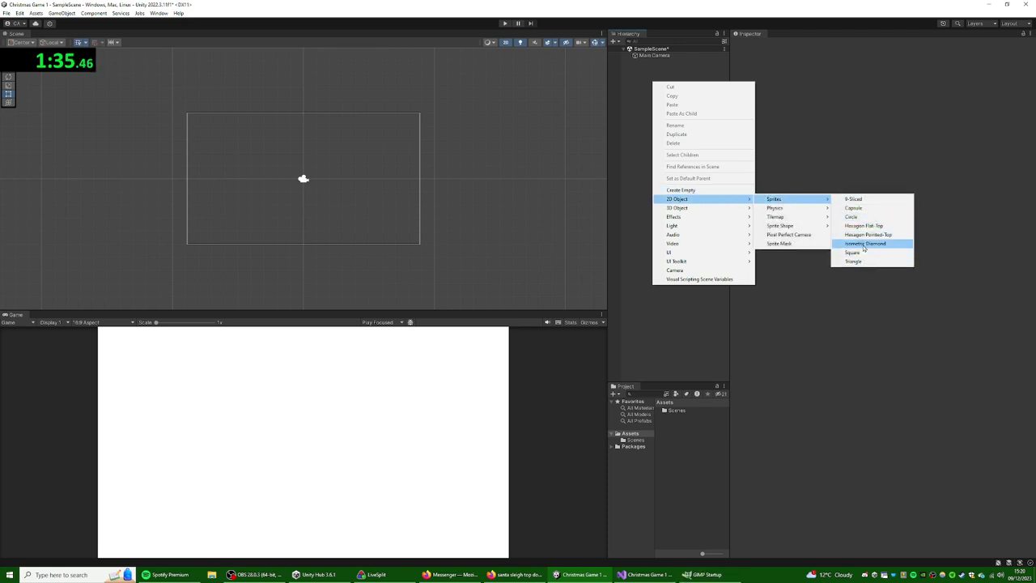
left_click(858, 216)
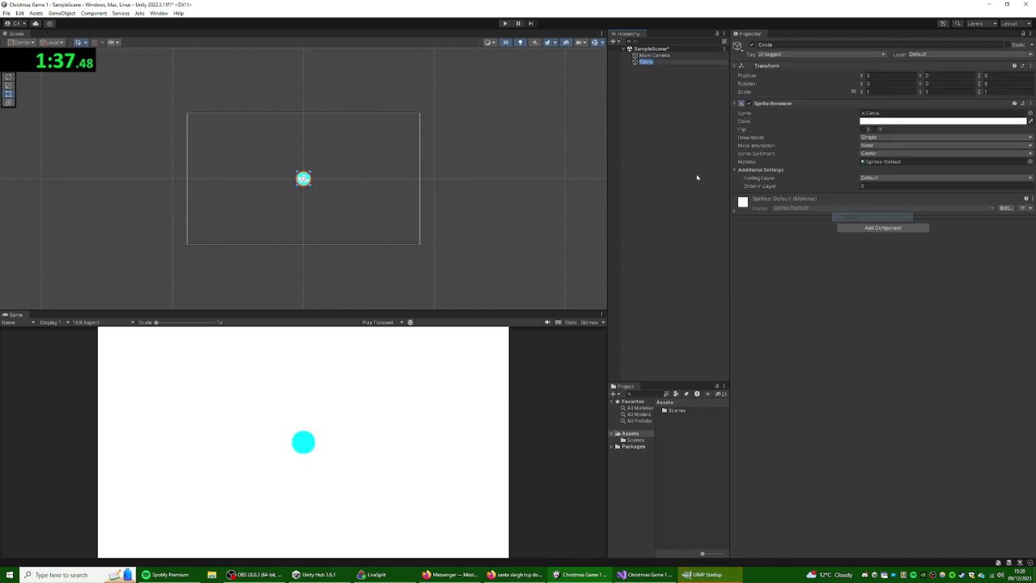
type("Tree")
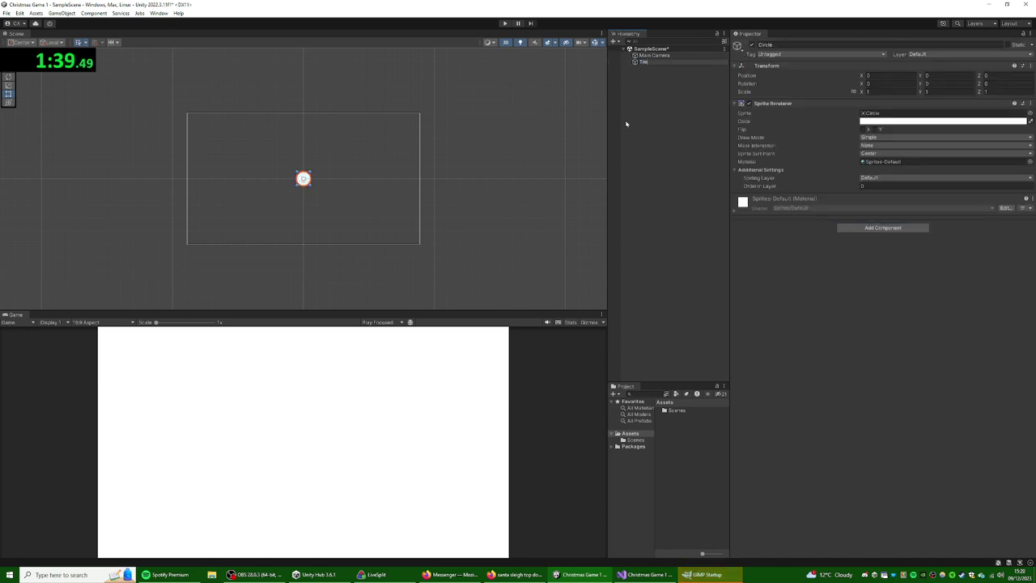
key("Return")
- Set the Tree sprite's colour to a dark green, RGB 0, 118, 11
left_click(943, 120)
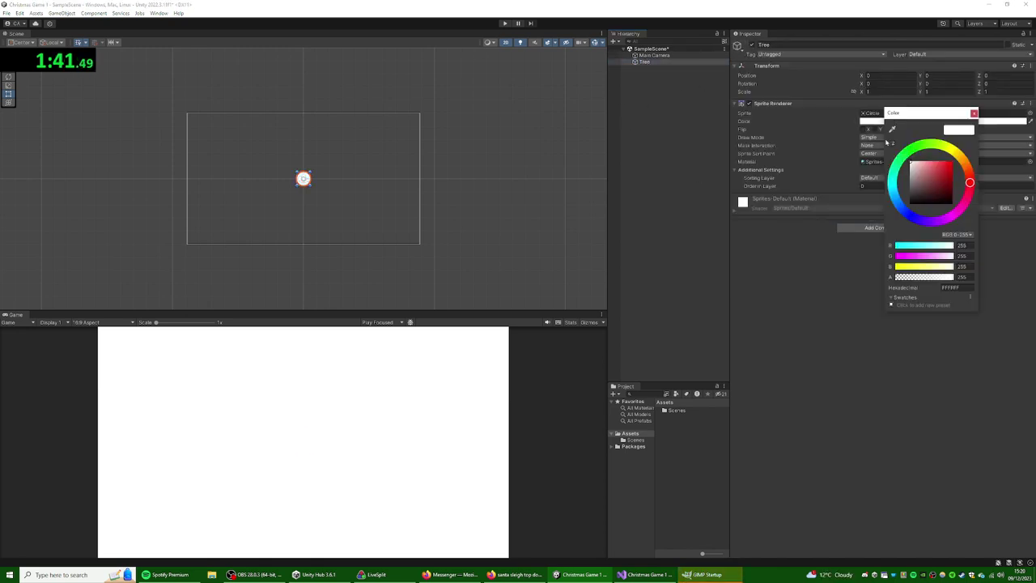
left_click(908, 149)
left_click_drag(947, 164, 976, 183)
left_click(975, 112)
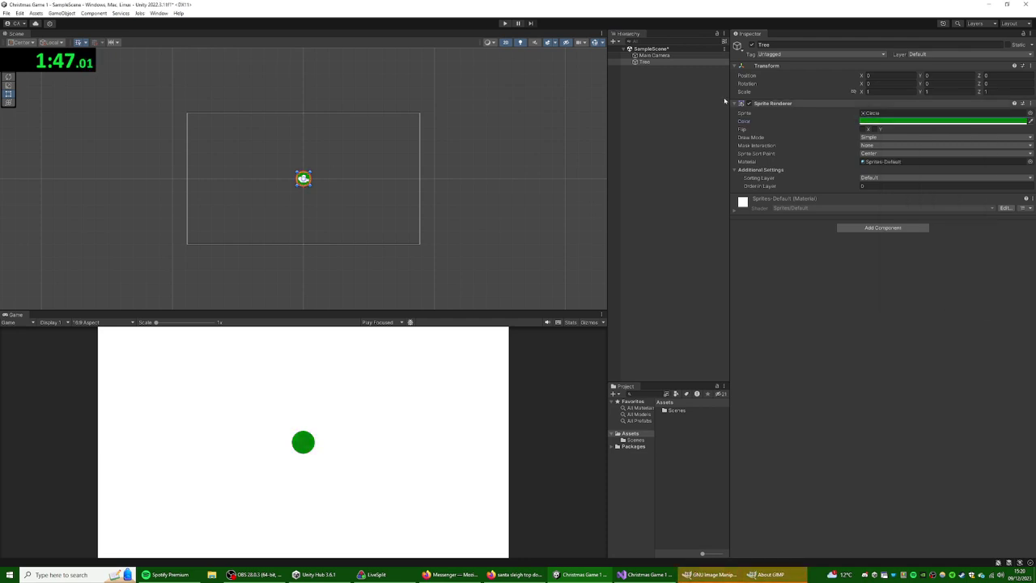
- Create a 2D circle sprite as a child of Tree and name it "Tree top"
right_click(645, 62)
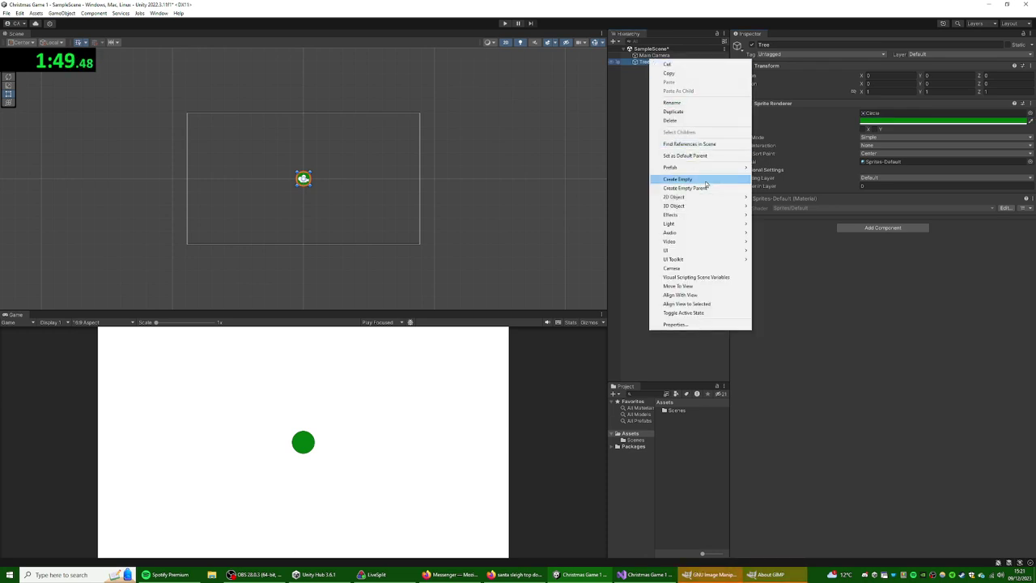
mouse_move(705, 197)
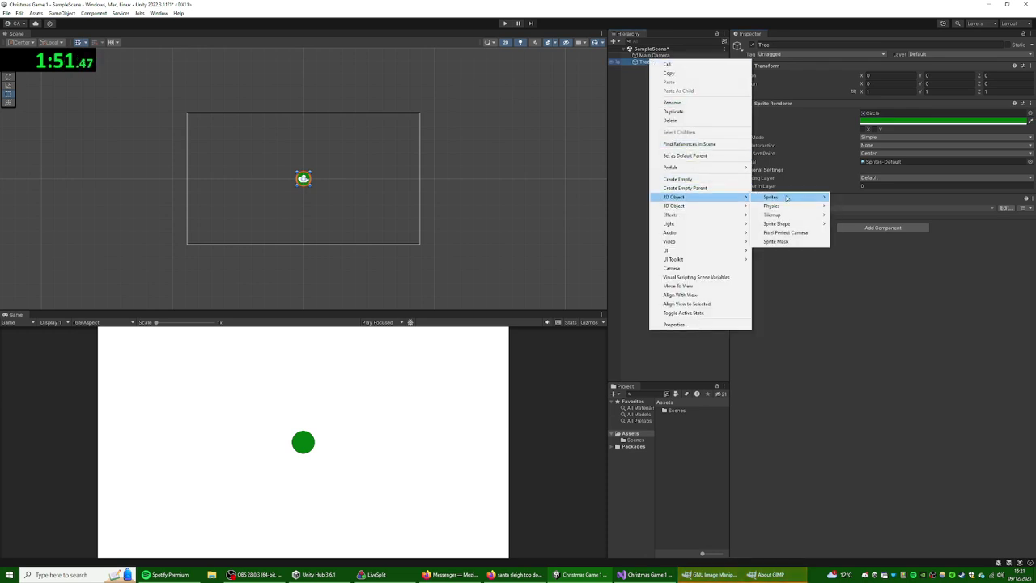
mouse_move(801, 197)
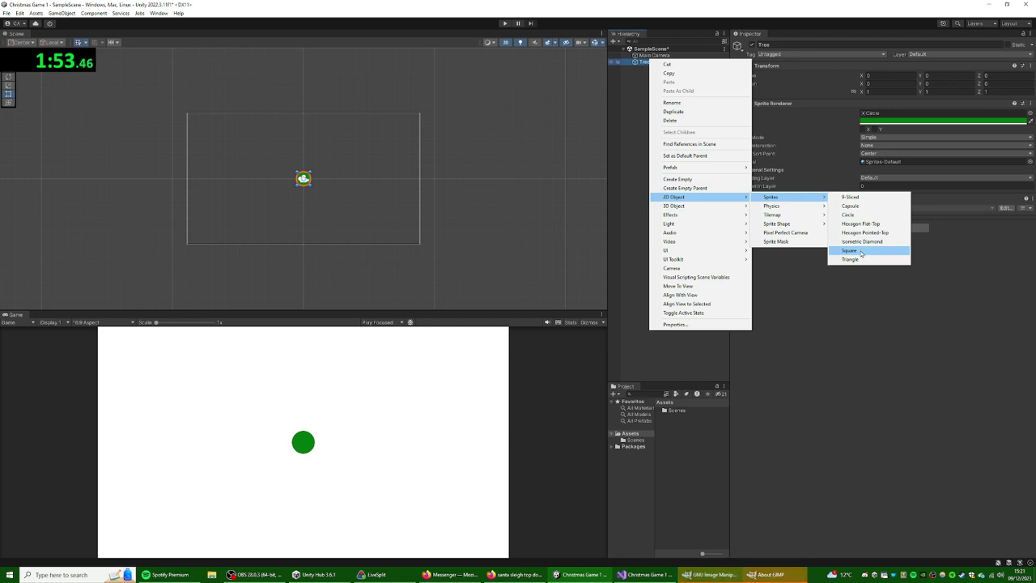
left_click(858, 215)
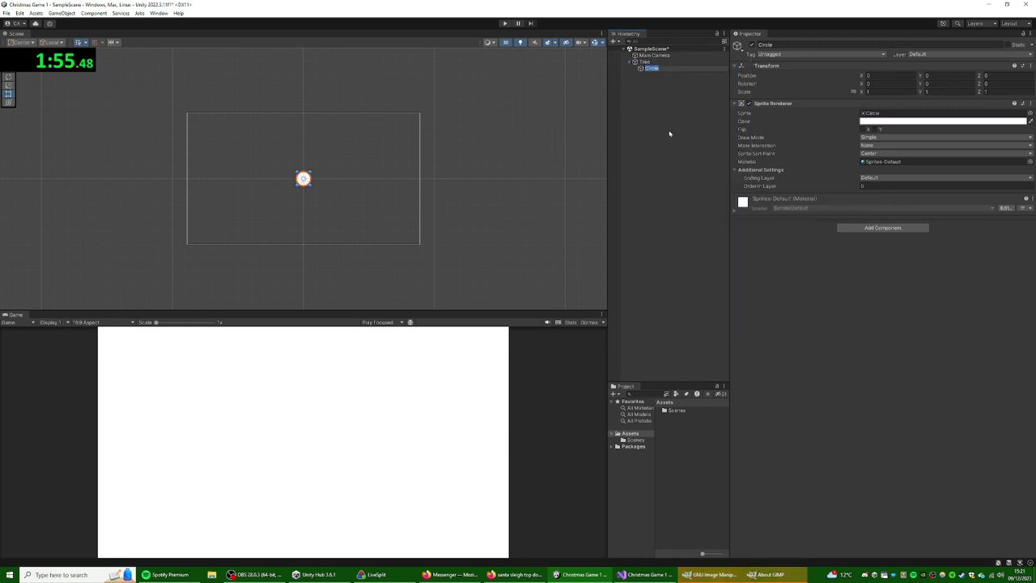
type("Tree top")
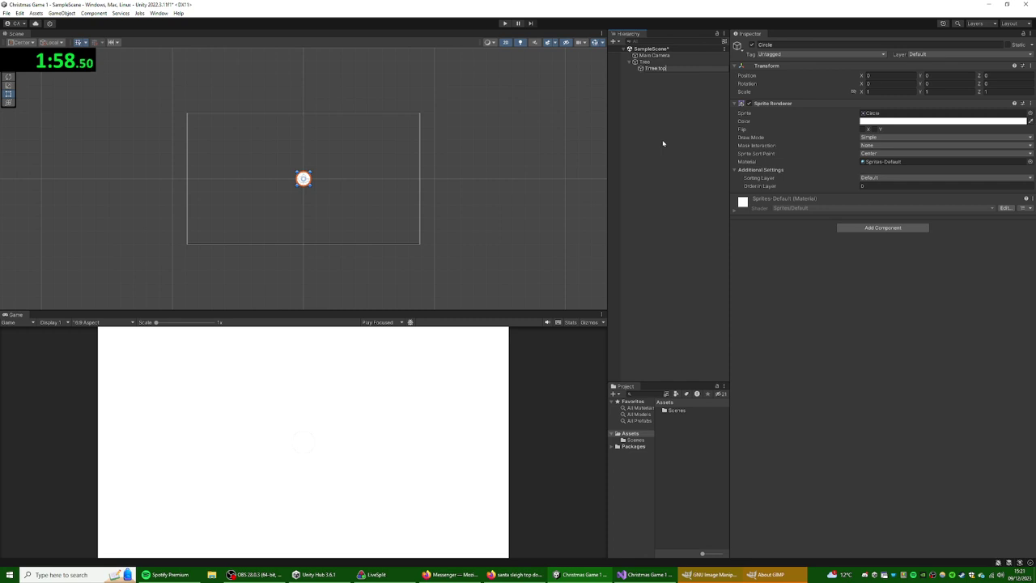
key("Return")
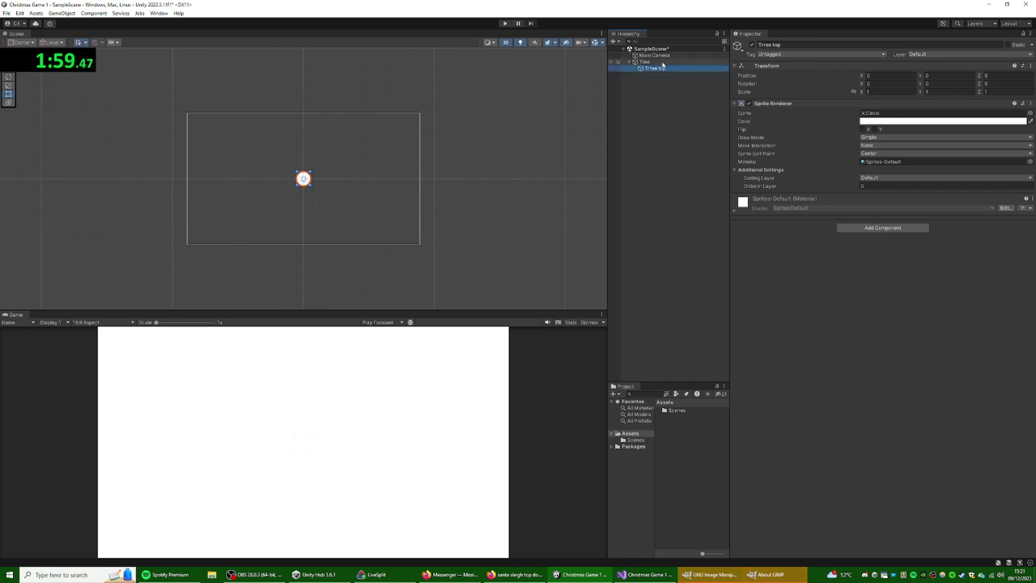
- Set the Tree top circle's X and Y scale to 0.7
left_click(879, 92)
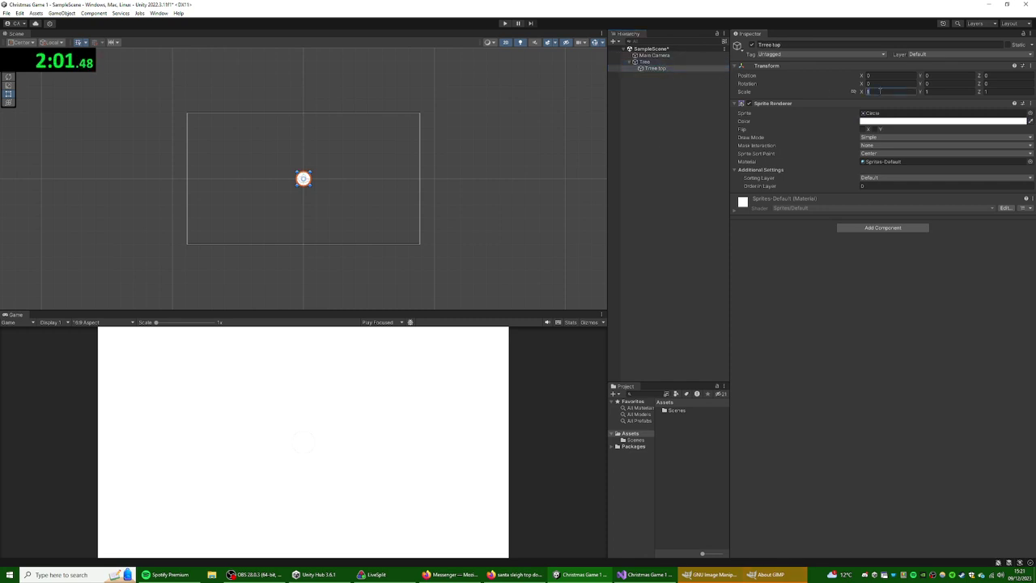
type("0.7")
left_click(940, 91)
type("0.7")
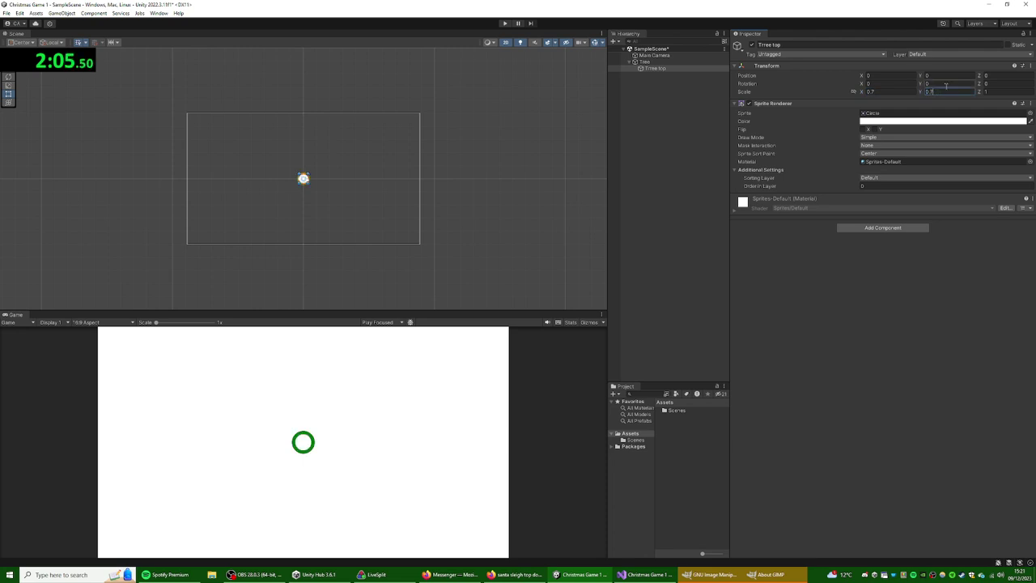
- Set the Tree top circle's X and Y scale to 0.5
left_click(881, 93)
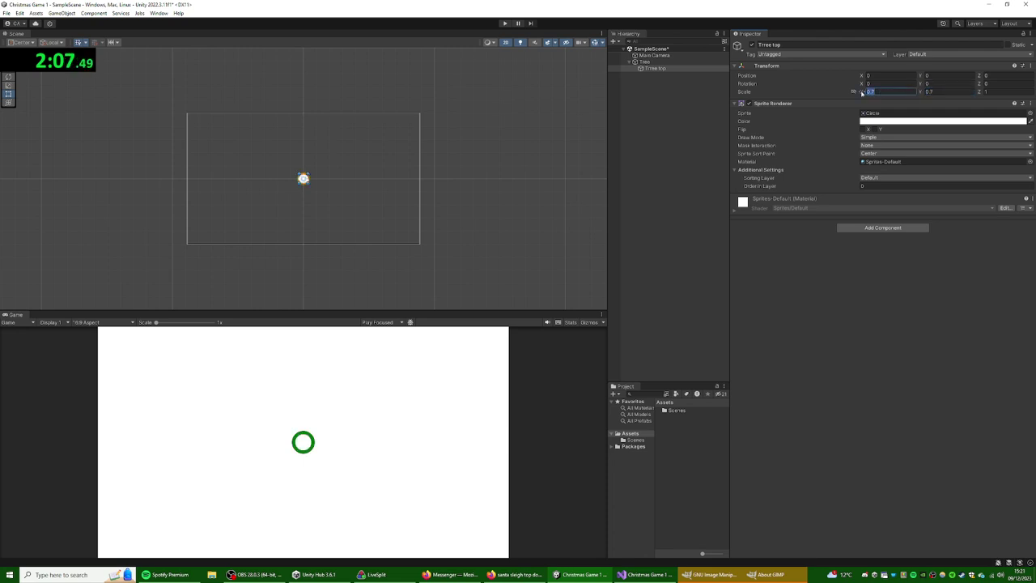
left_click_drag(862, 91, 857, 94)
type("0.5")
left_click(932, 91)
type("0.5")
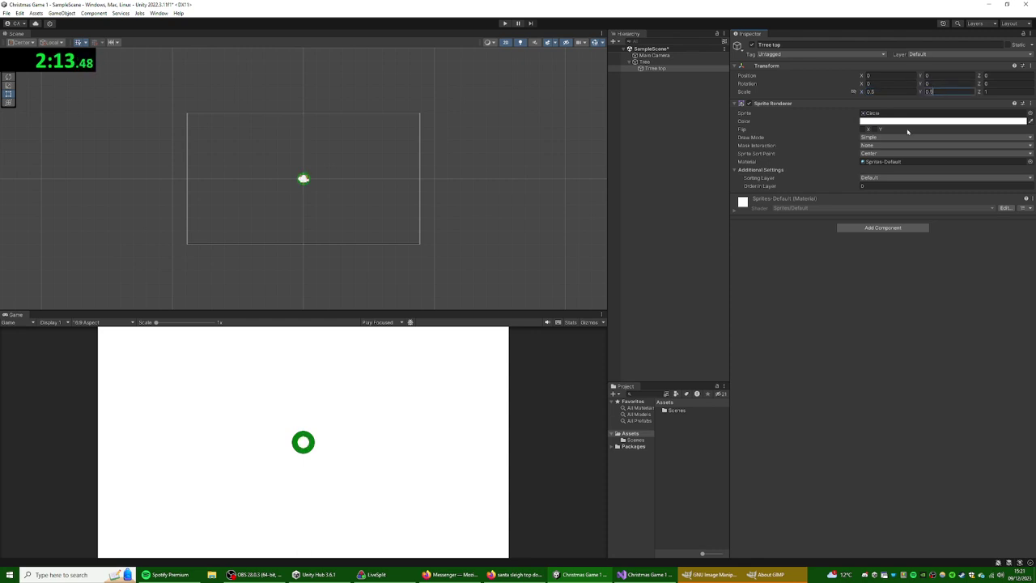
- Colour the Tree top circle bright green, RGB 0, 193, 17
left_click(905, 121)
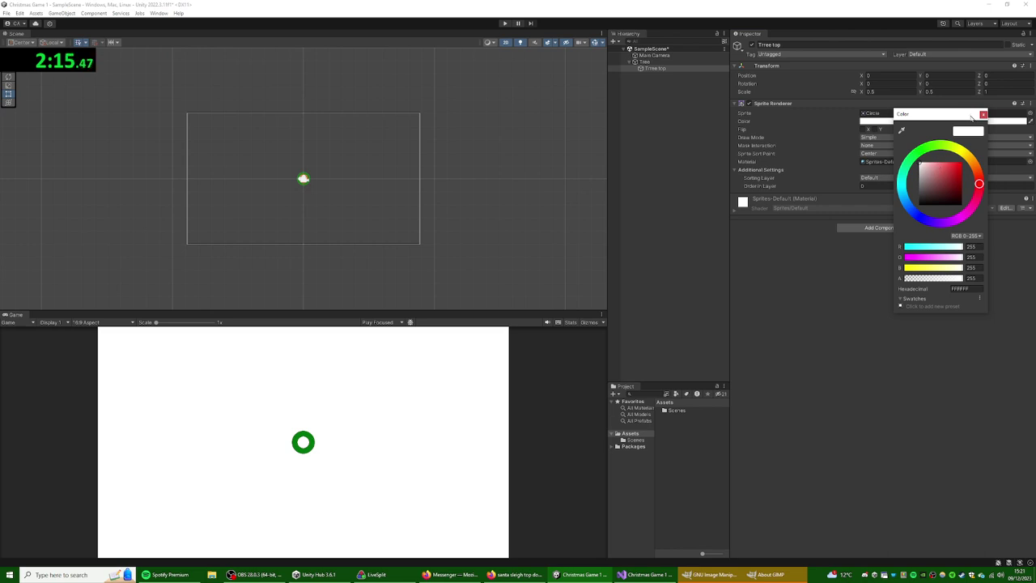
left_click(920, 152)
mouse_move(939, 180)
left_mouse_down()
mouse_move(972, 158)
mouse_move(974, 176)
left_mouse_up()
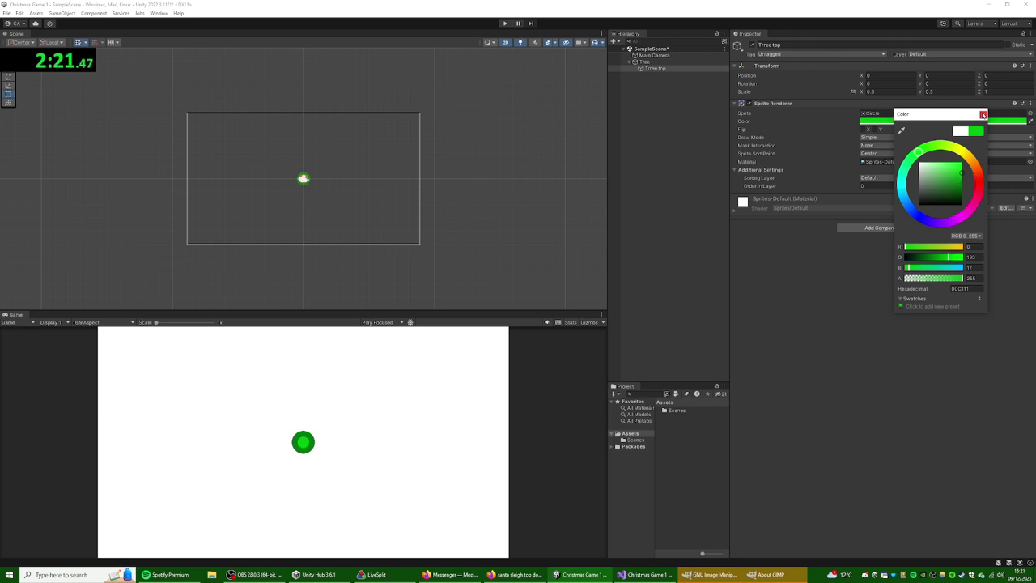
left_click(983, 114)
- Copy the Tree's hexadecimal colour to the Tree top circle and brighten it to a lighter shade of the same green
left_click(645, 62)
left_click(892, 120)
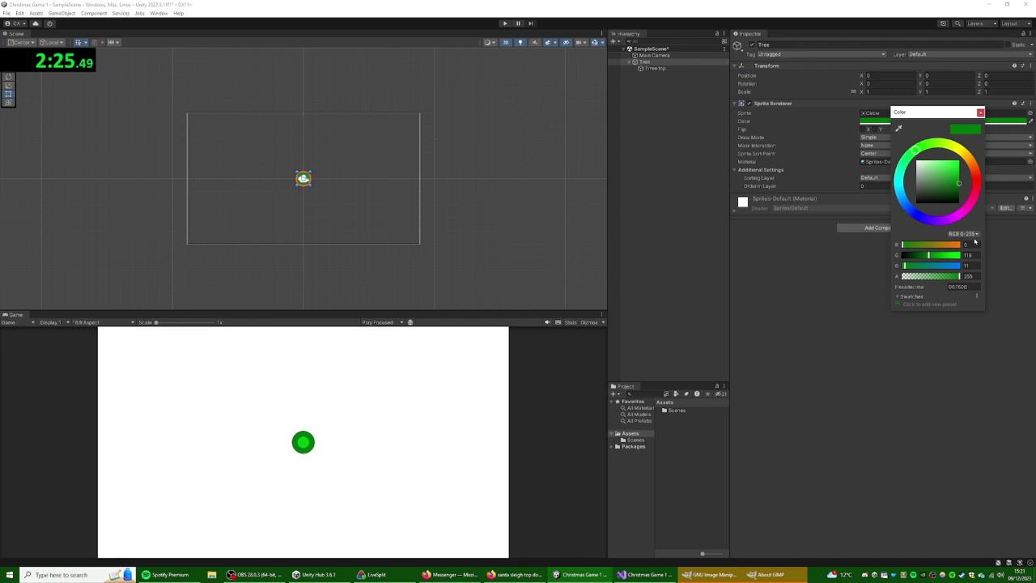
left_click(960, 287)
key("ctrl+c")
left_click(655, 68)
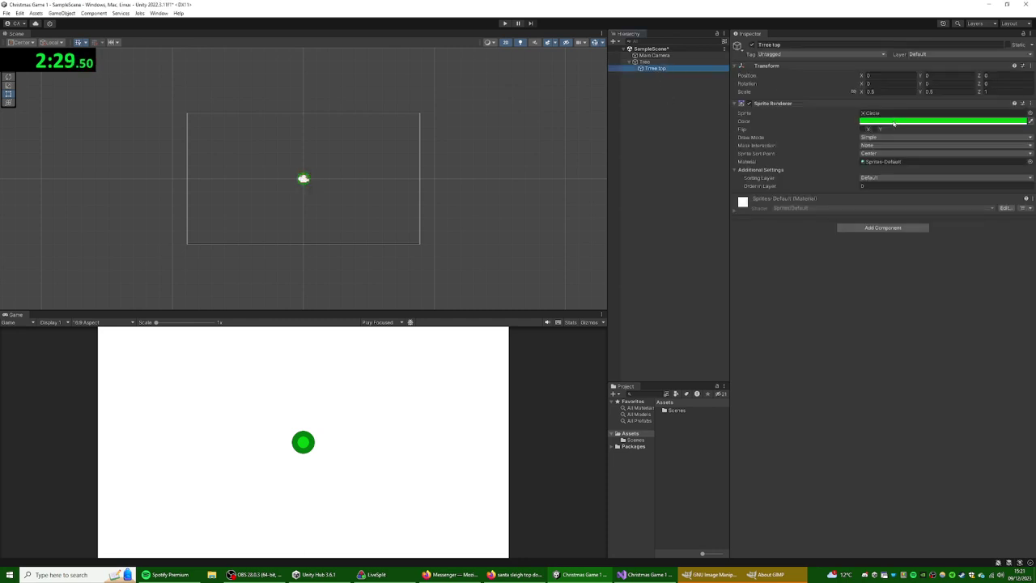
left_click(886, 120)
left_click(979, 289)
key("ctrl+v")
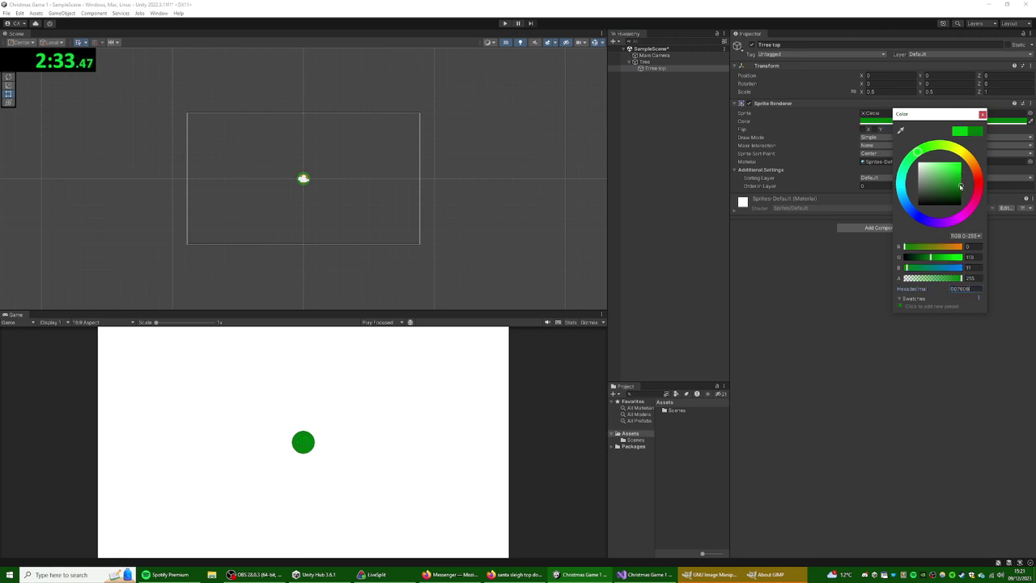
left_click_drag(961, 185, 966, 178)
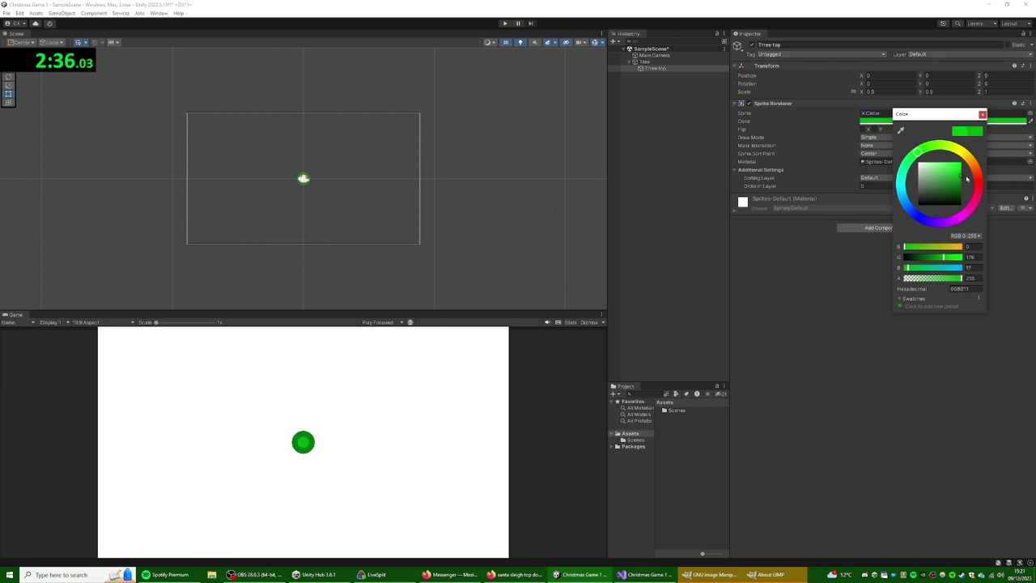
left_click(939, 371)
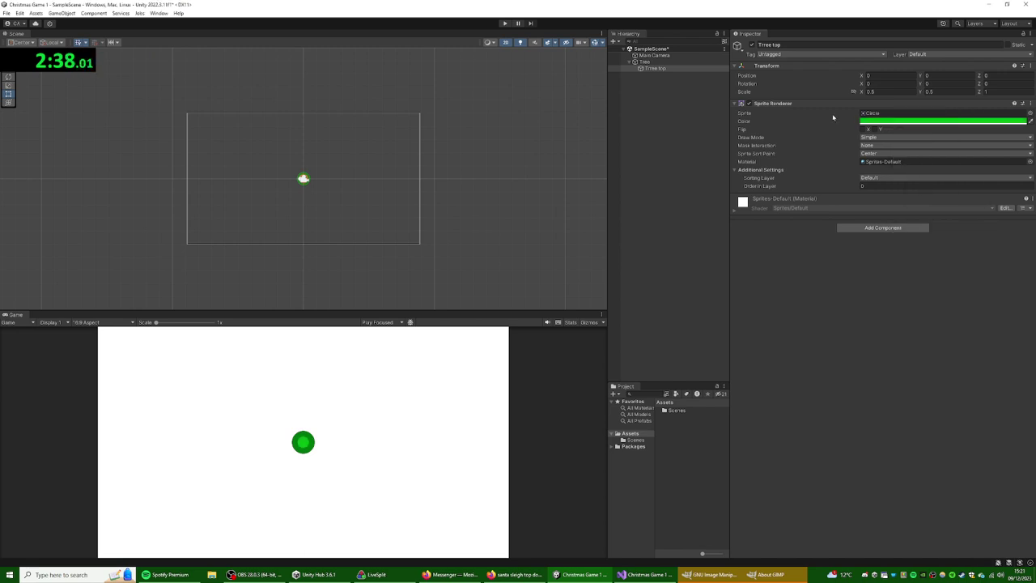
- Add a Circle Collider 2D component to the Tree object
left_click(645, 62)
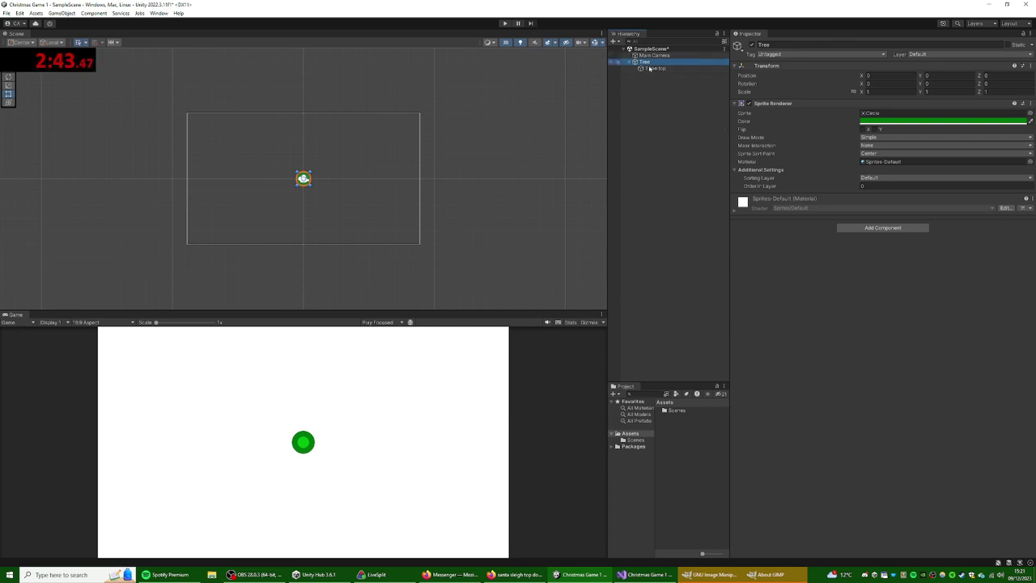
left_click(882, 228)
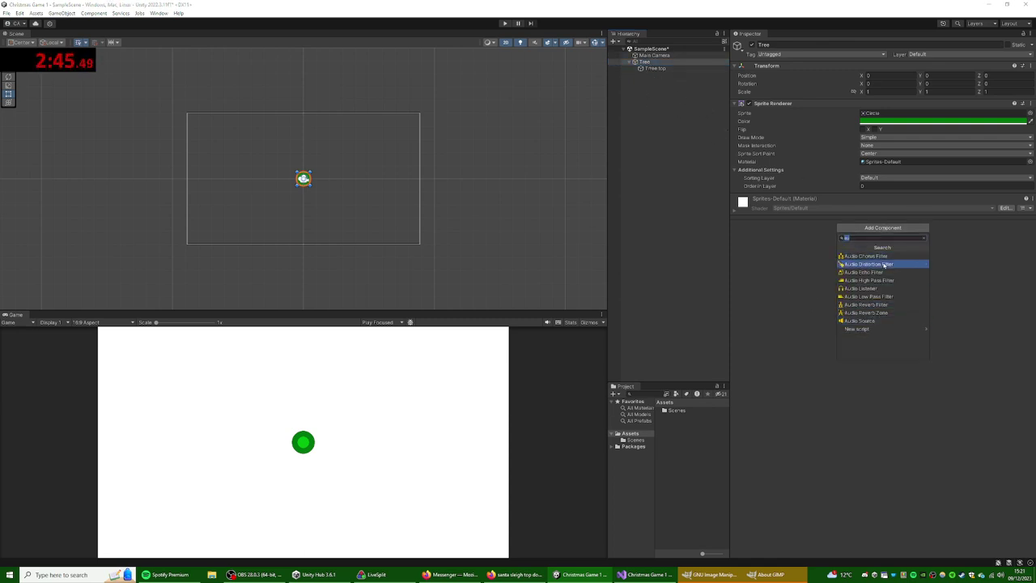
key("BackSpace")
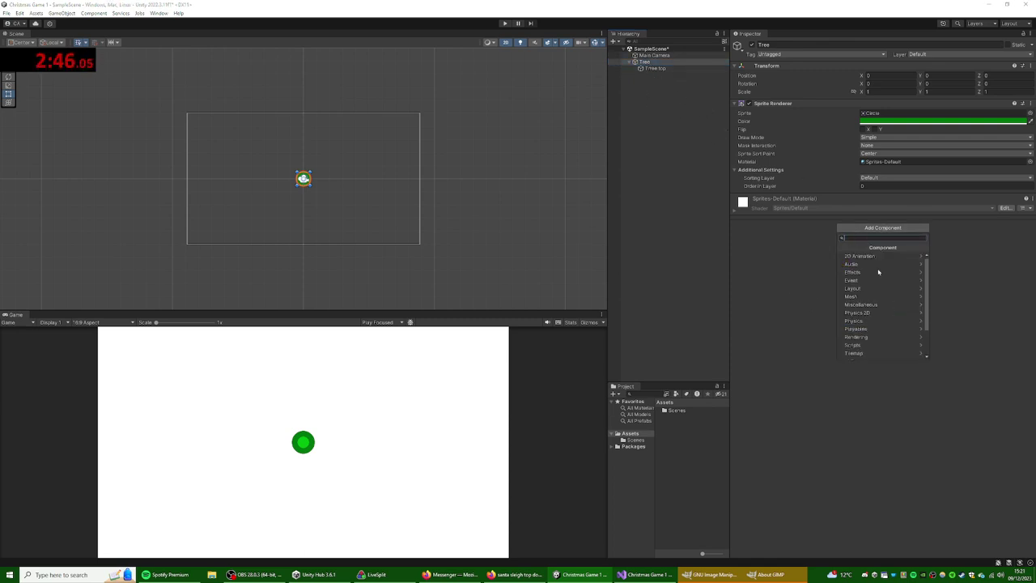
left_click(872, 322)
left_click(843, 247)
left_click(881, 316)
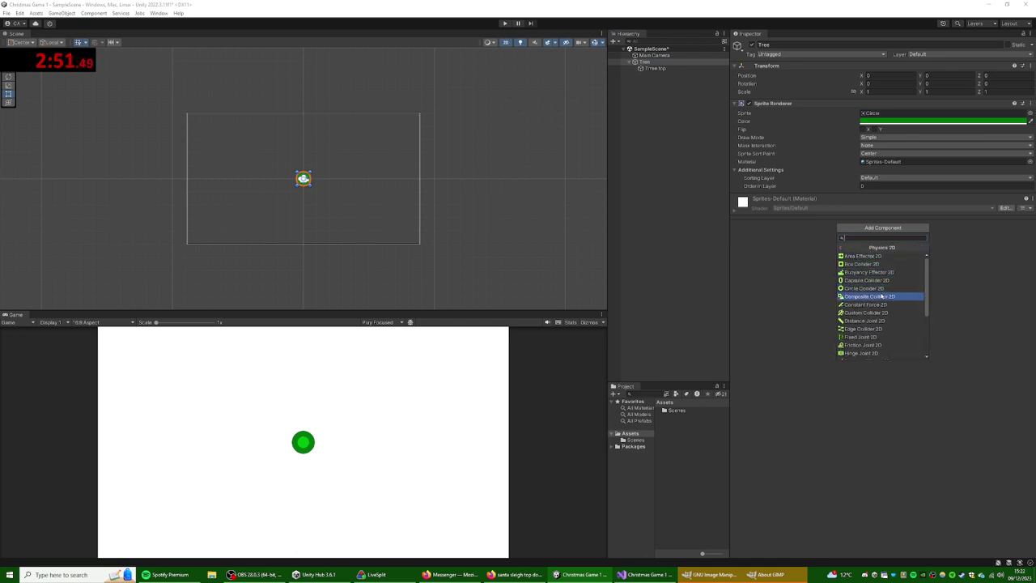
left_click(881, 289)
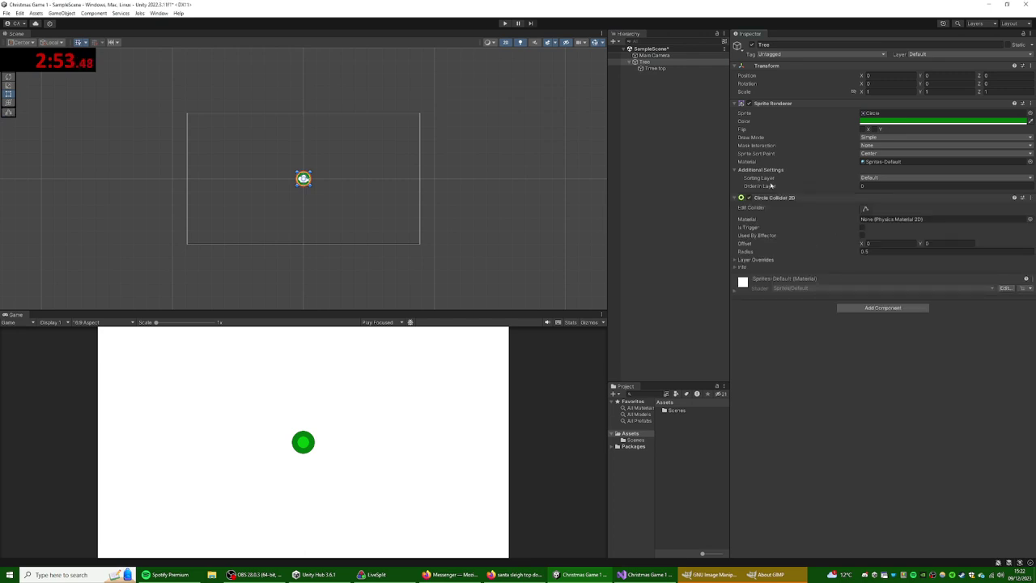
left_click(643, 116)
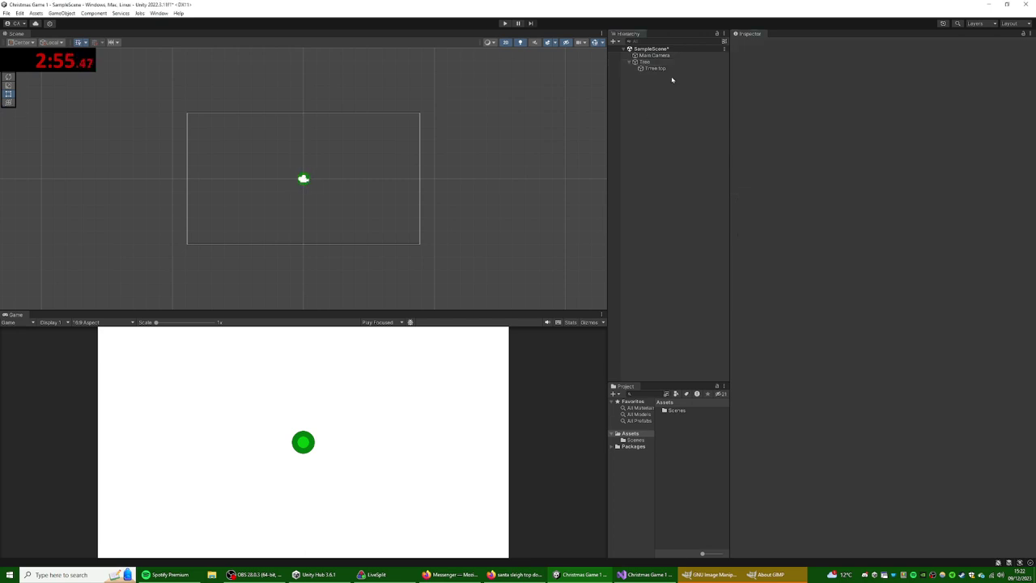
- Save the Tree object with its Tree top child as a prefab in the project's Assets folder
left_click(645, 63)
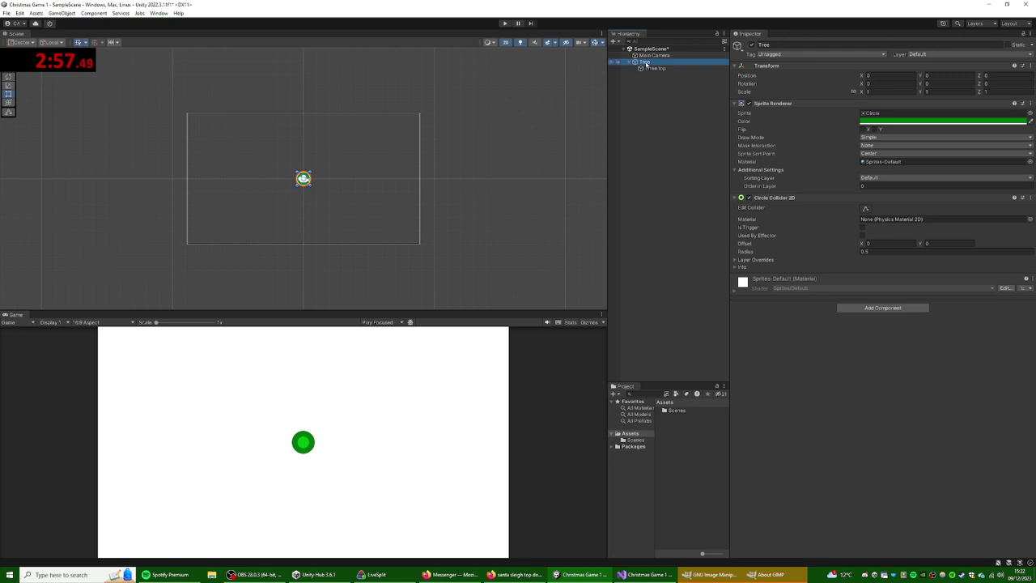
left_click_drag(645, 62, 694, 430)
left_click(677, 439)
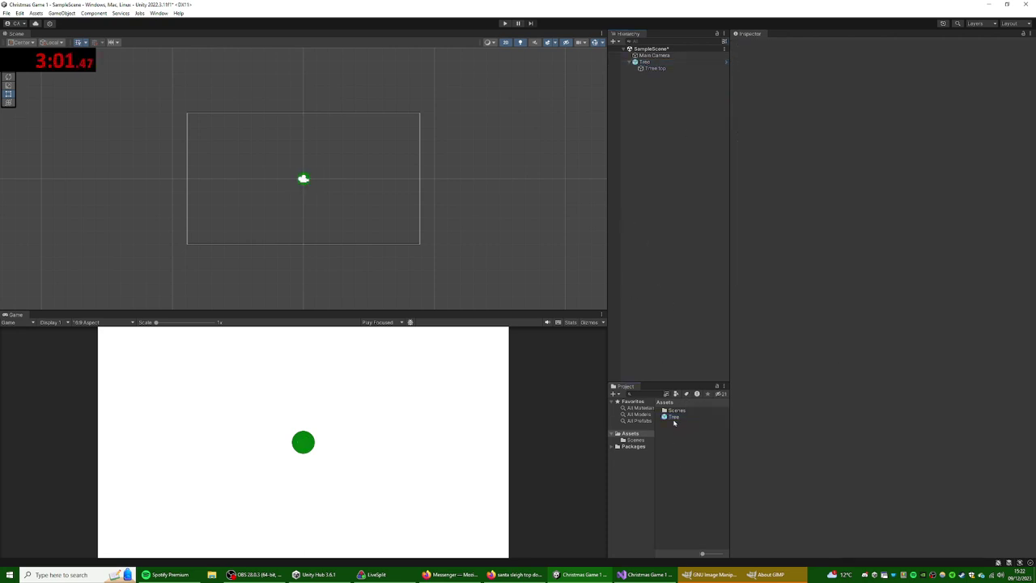
left_click(673, 417)
left_click(654, 68)
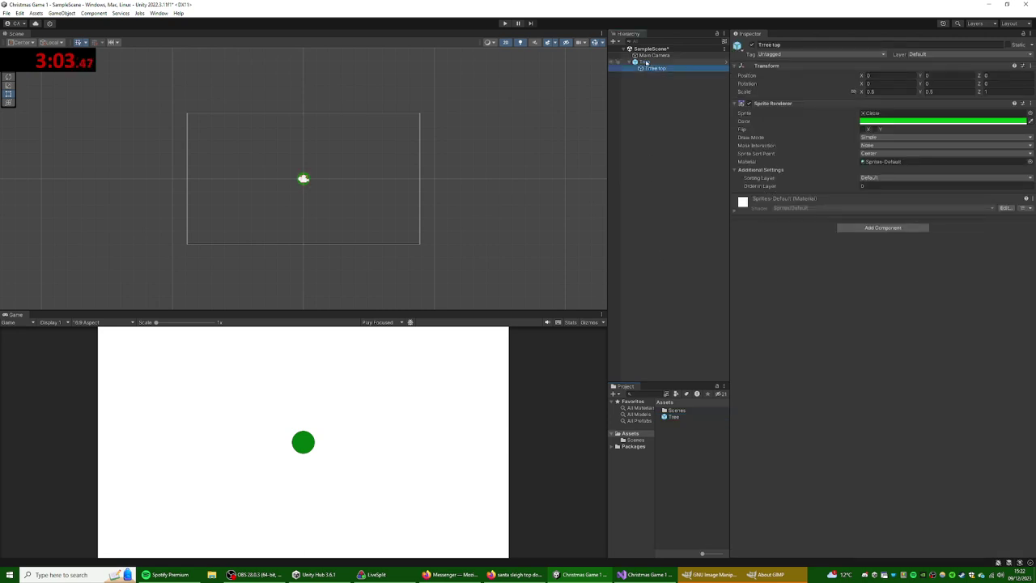
left_click(648, 62)
left_click(652, 91)
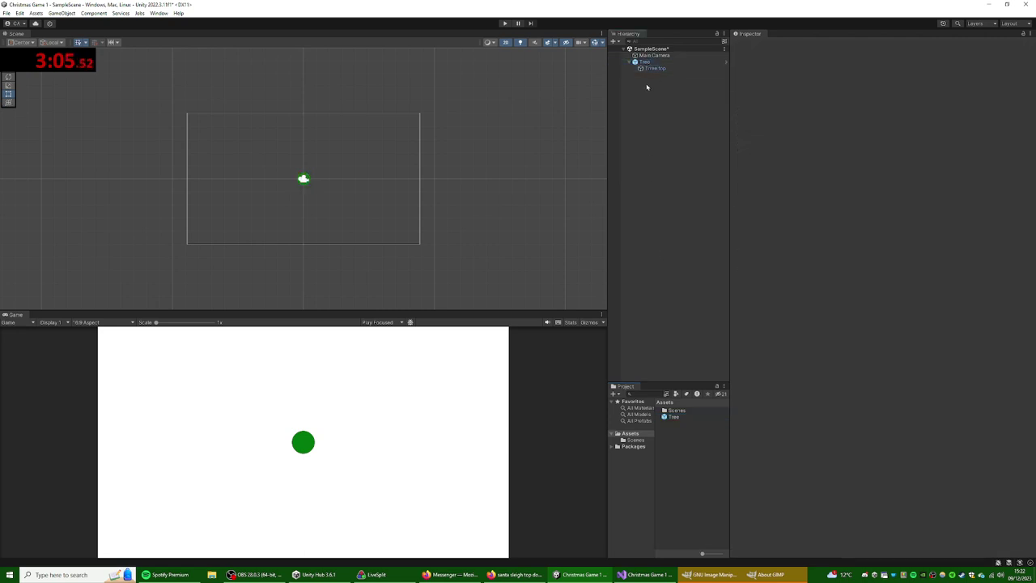
- Set the Tree top circle's Z scale to 1 and its Z position to -1
left_click(655, 68)
left_click(994, 92)
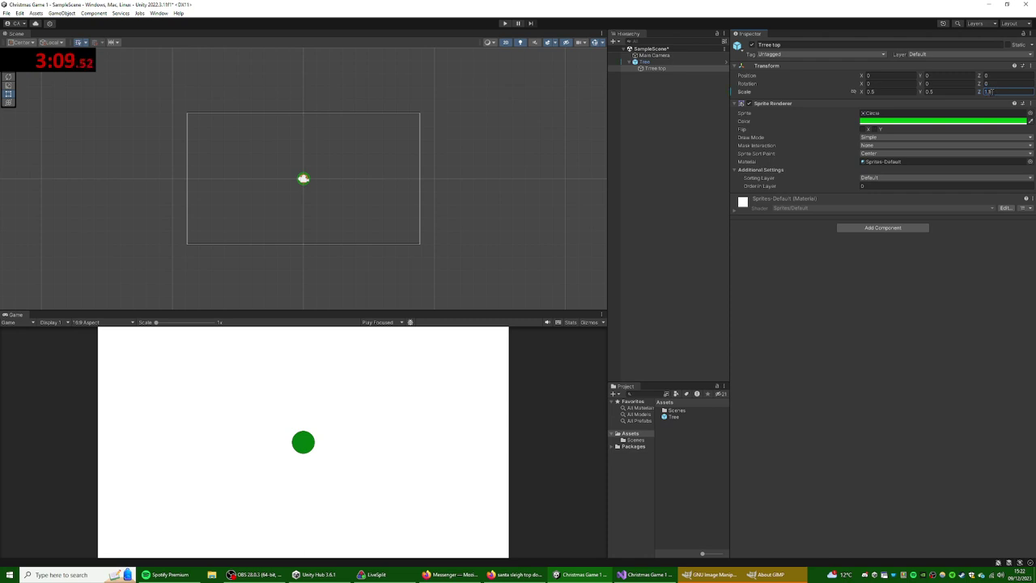
key("BackSpace")
key("Return")
left_click(991, 76)
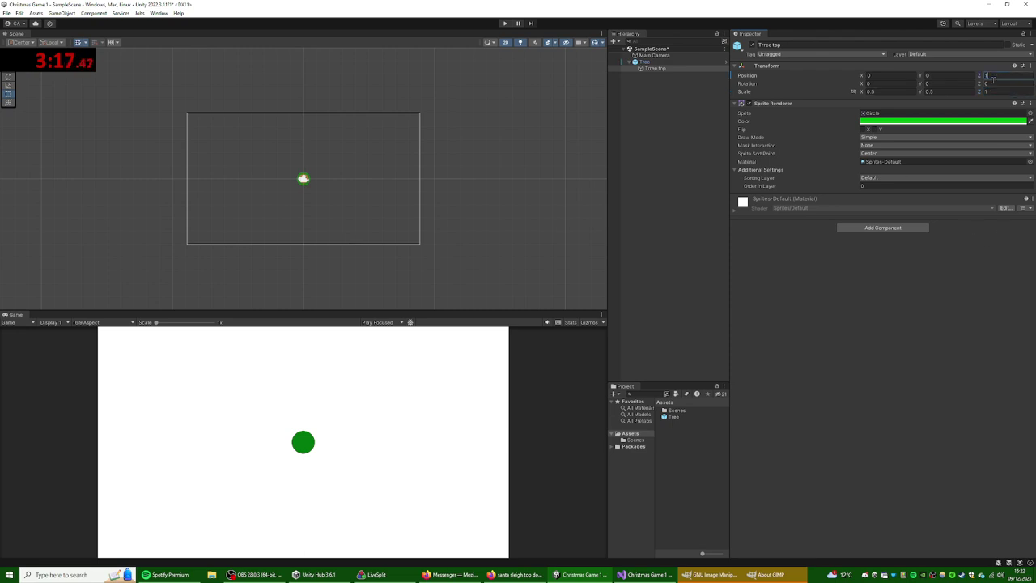
type("-1")
key("Return")
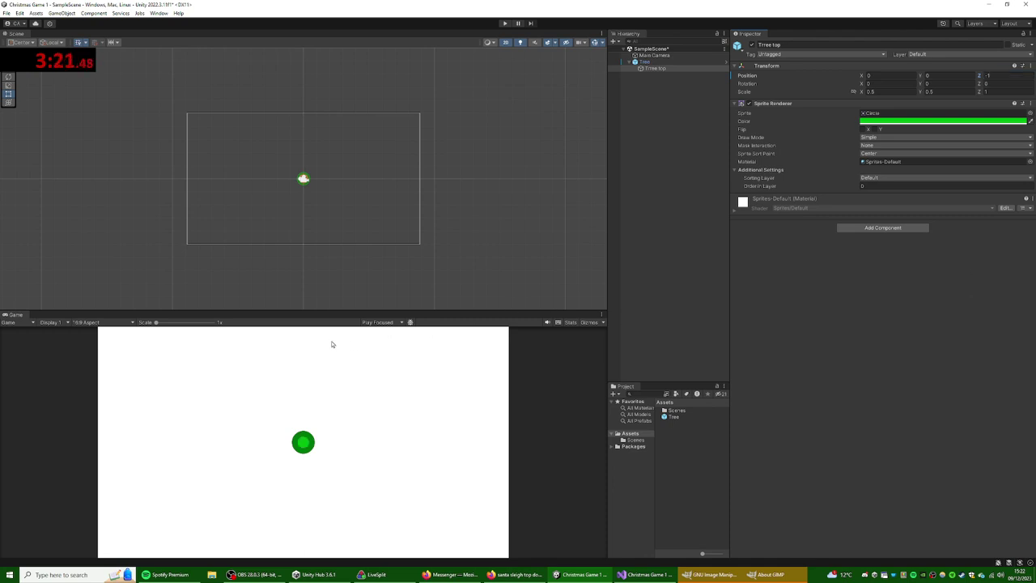
- Apply all of the Tree object's overrides to its prefab
left_click(629, 62)
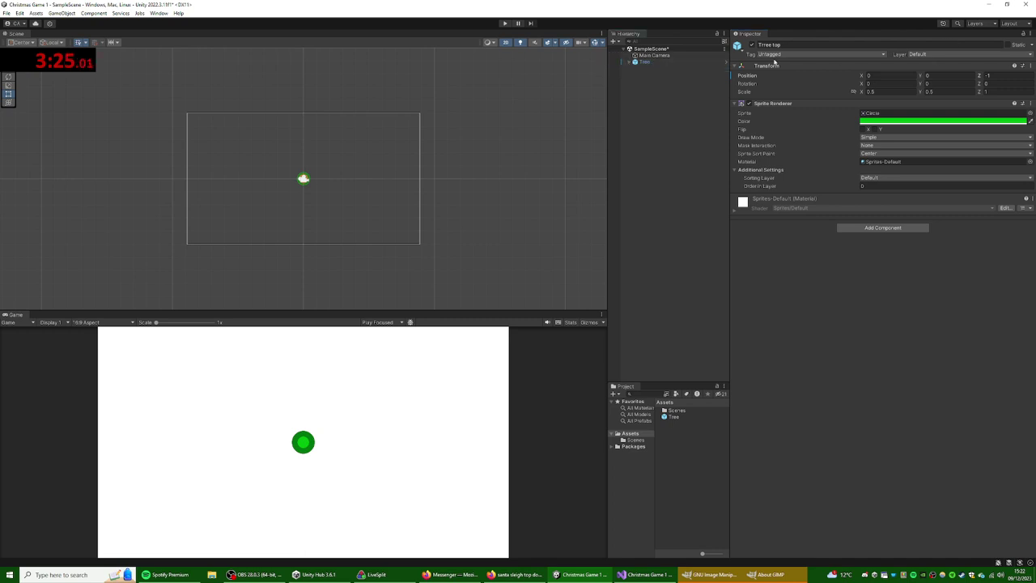
left_click(631, 63)
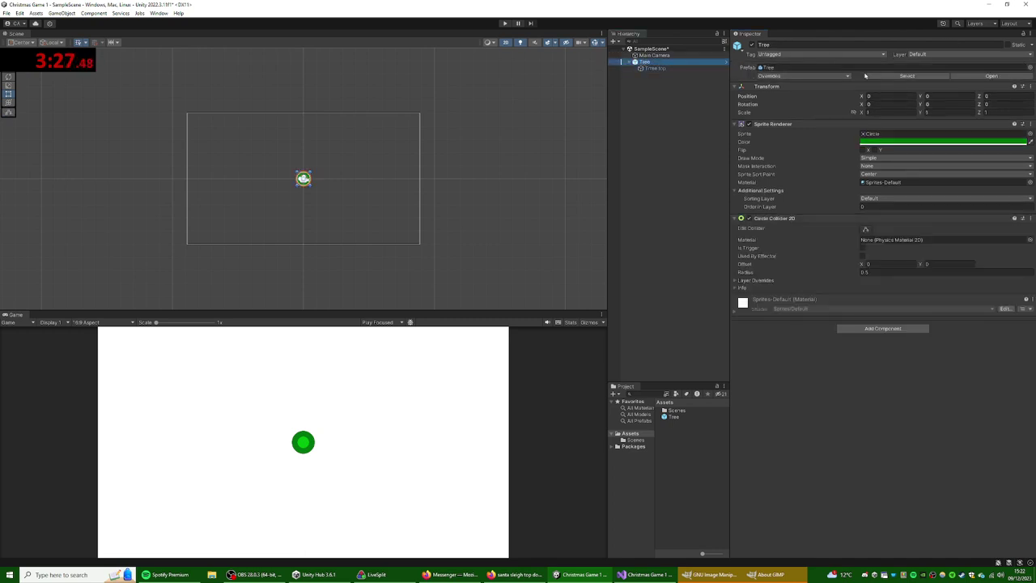
left_click(838, 77)
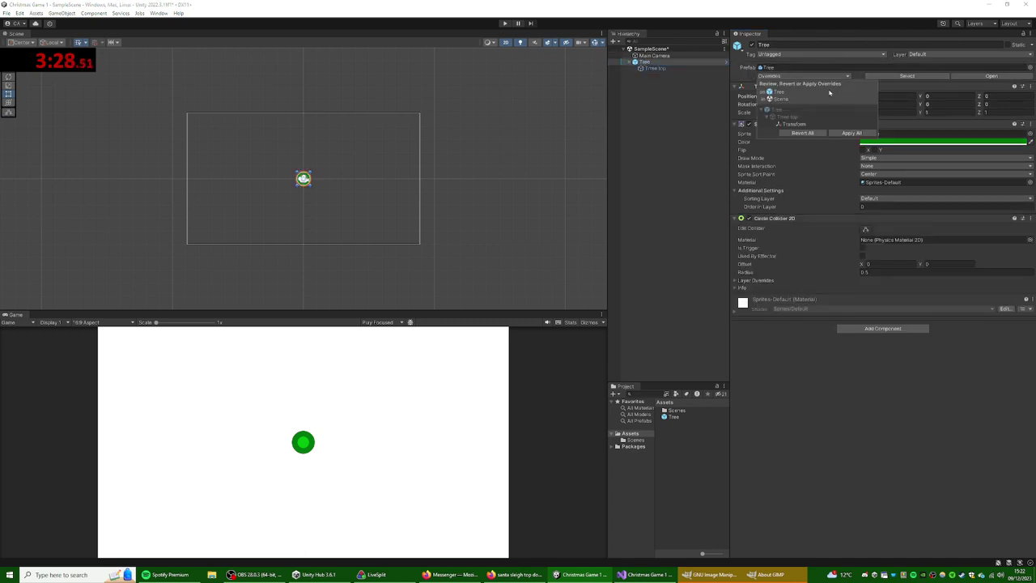
left_click(851, 133)
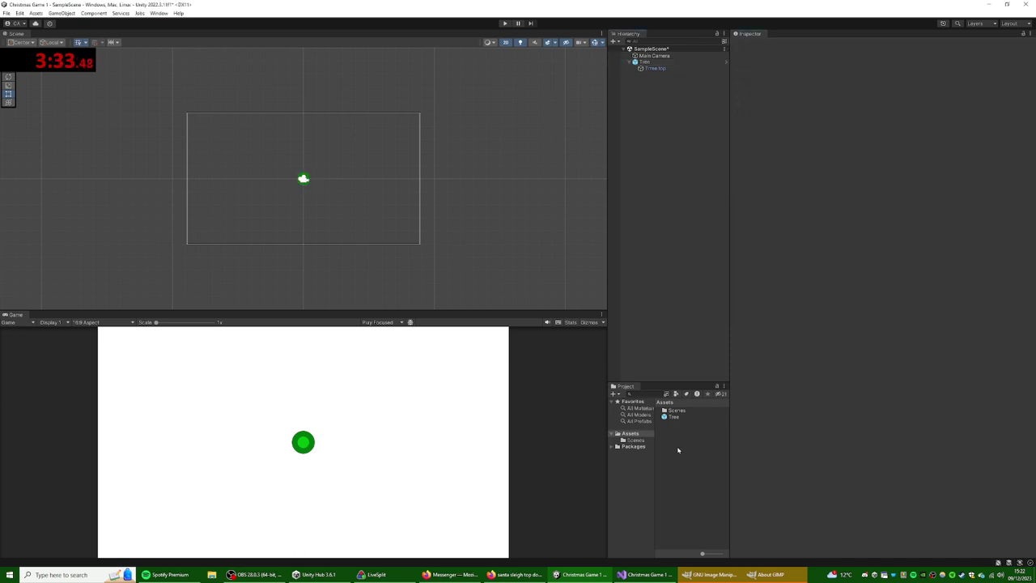
- Switch to GIMP and create a new image 500 px wide and 300 px high
left_click(735, 578)
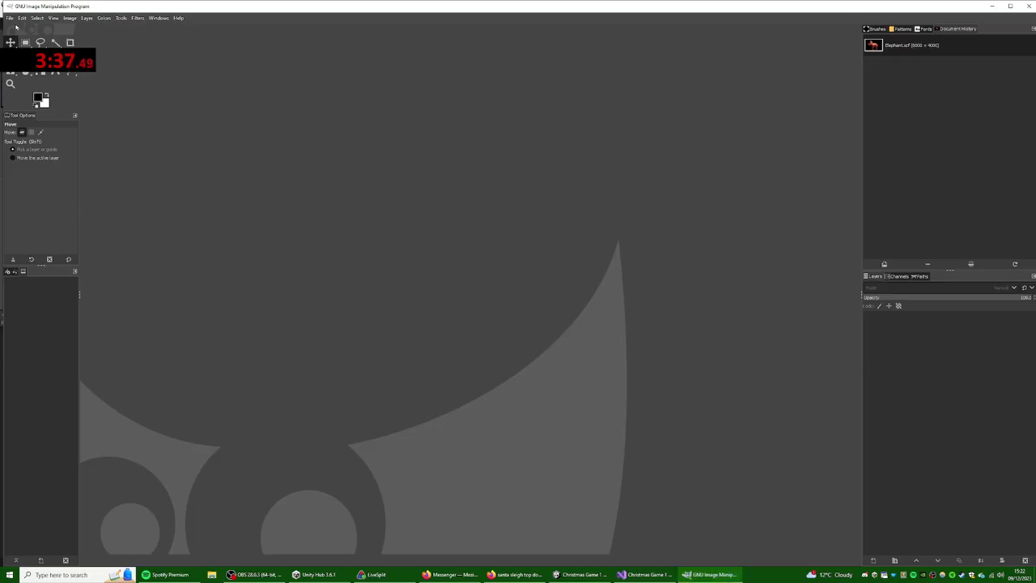
left_click(10, 17)
left_click(142, 62)
left_click(10, 18)
left_click(9, 18)
left_click(10, 18)
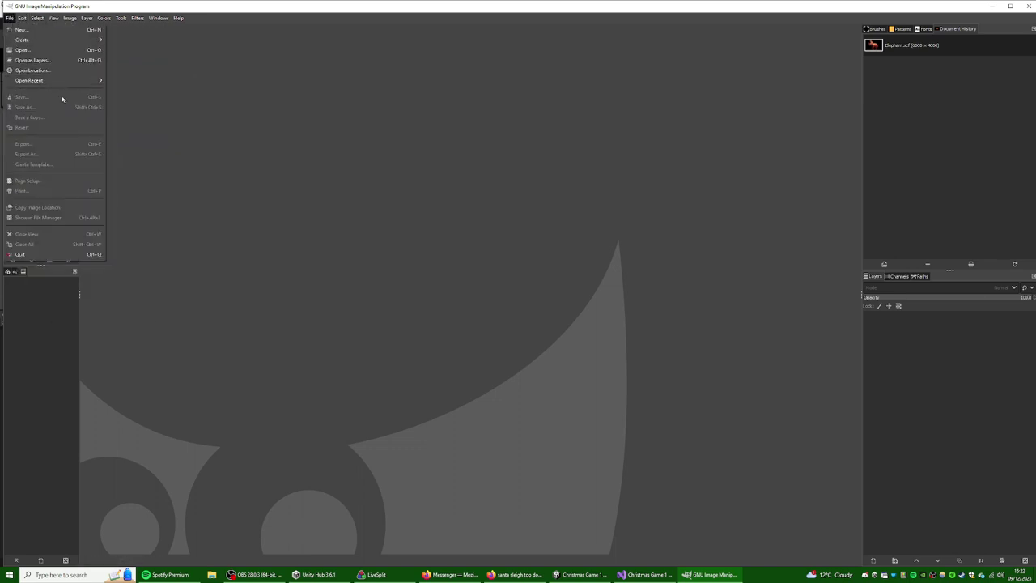
left_click(22, 30)
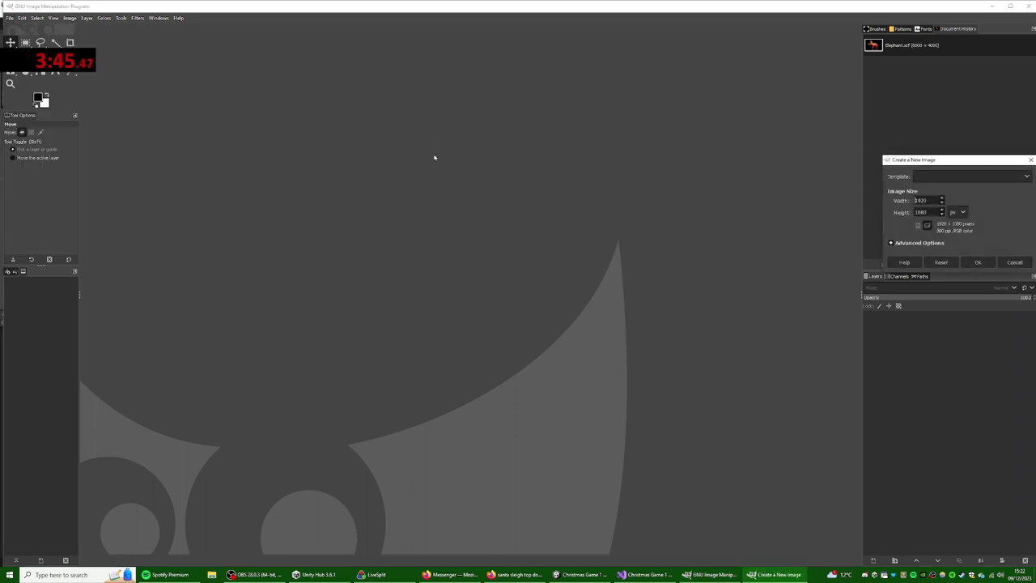
left_click_drag(926, 161, 468, 191)
left_click_drag(473, 232, 444, 234)
type("500")
key("Tab")
type("5")
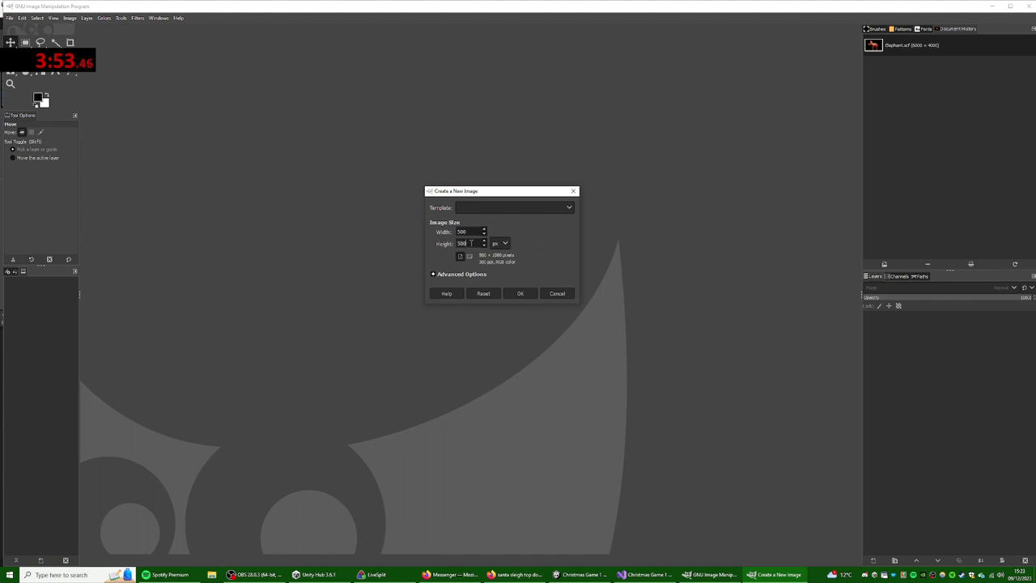
left_click(520, 293)
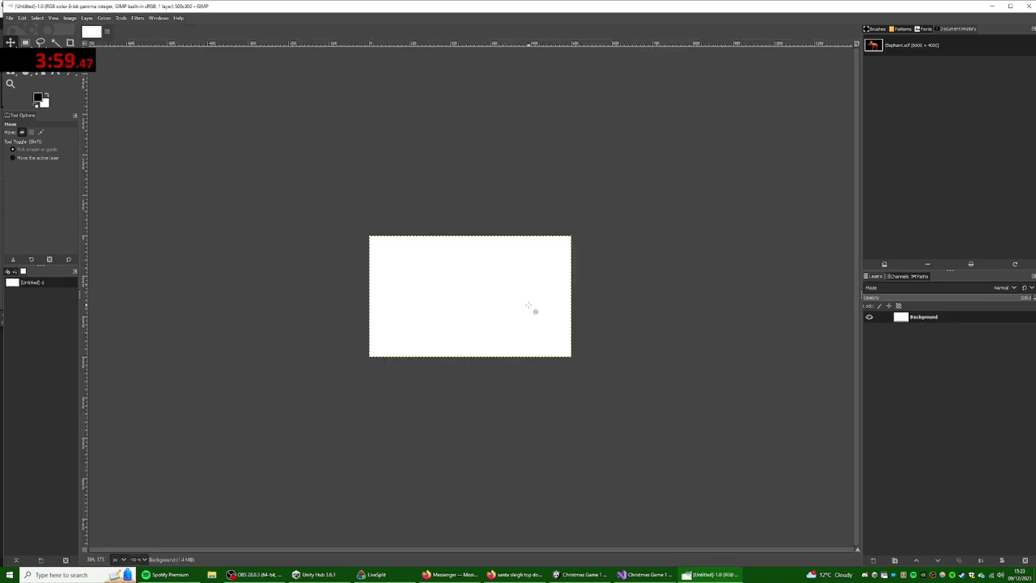
- Add an alpha channel to the Background layer and clear its white fill to transparency
right_click(958, 335)
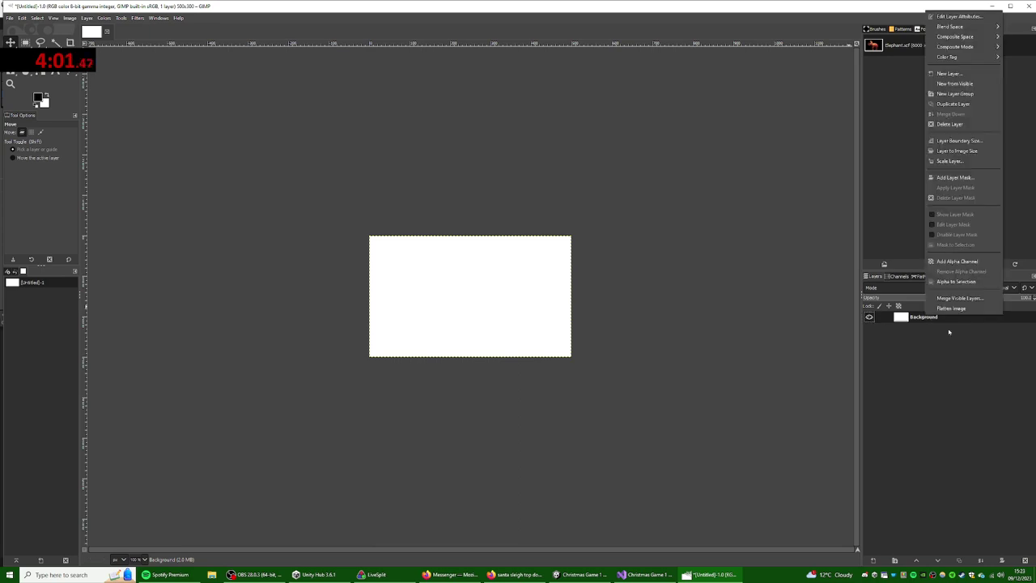
left_click(957, 260)
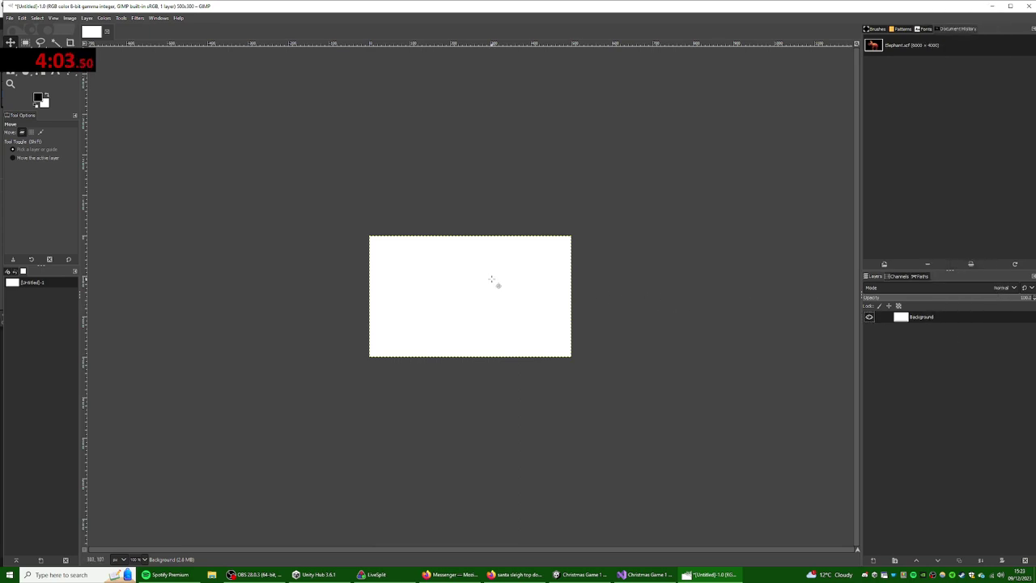
left_click_drag(13, 63, 24, 221)
left_click(55, 42)
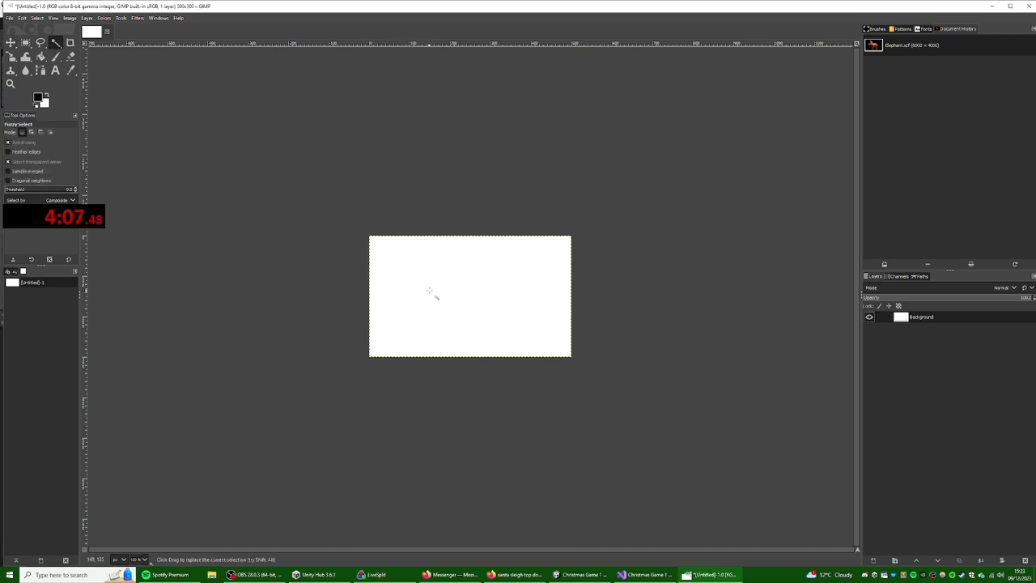
key("Delete")
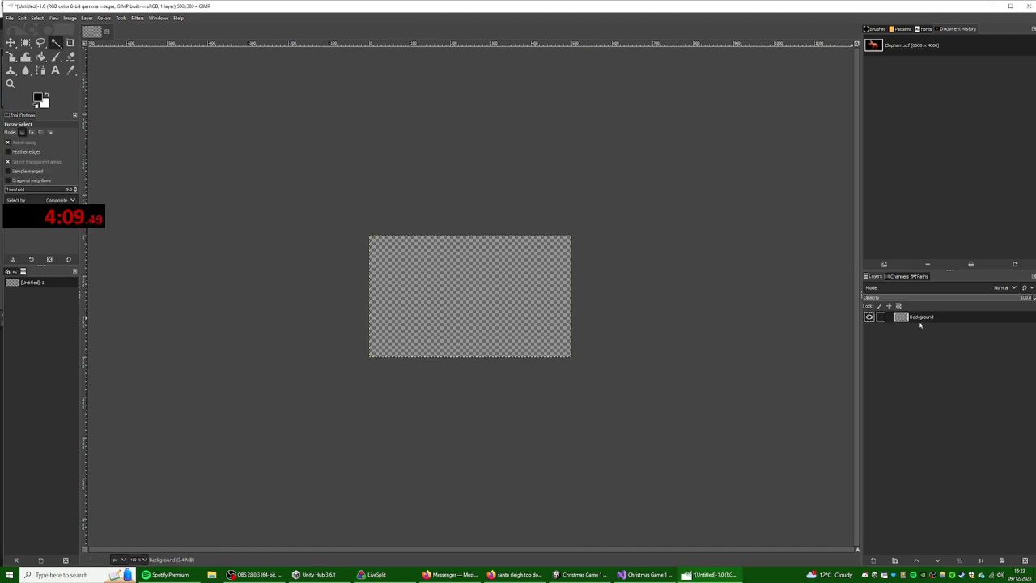
- Create a new transparent 500 × 300 px layer named Sleigh
right_click(922, 327)
left_click(960, 73)
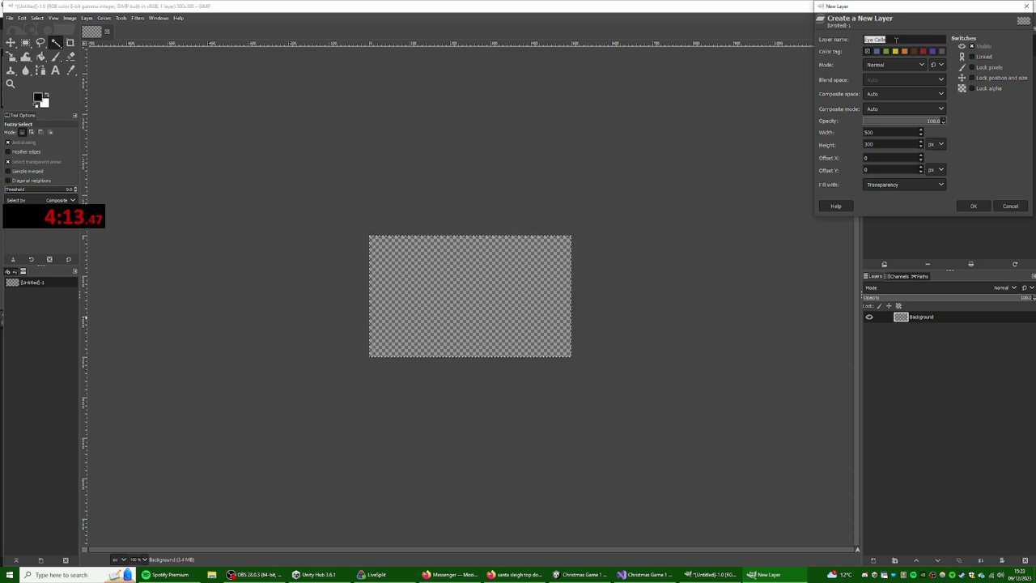
type("Sleigh")
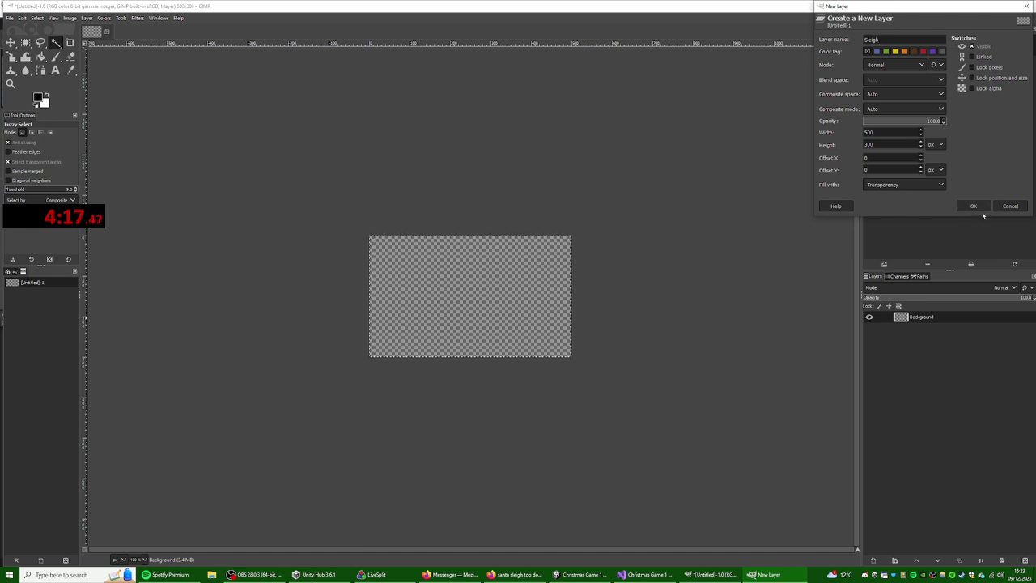
left_click(980, 207)
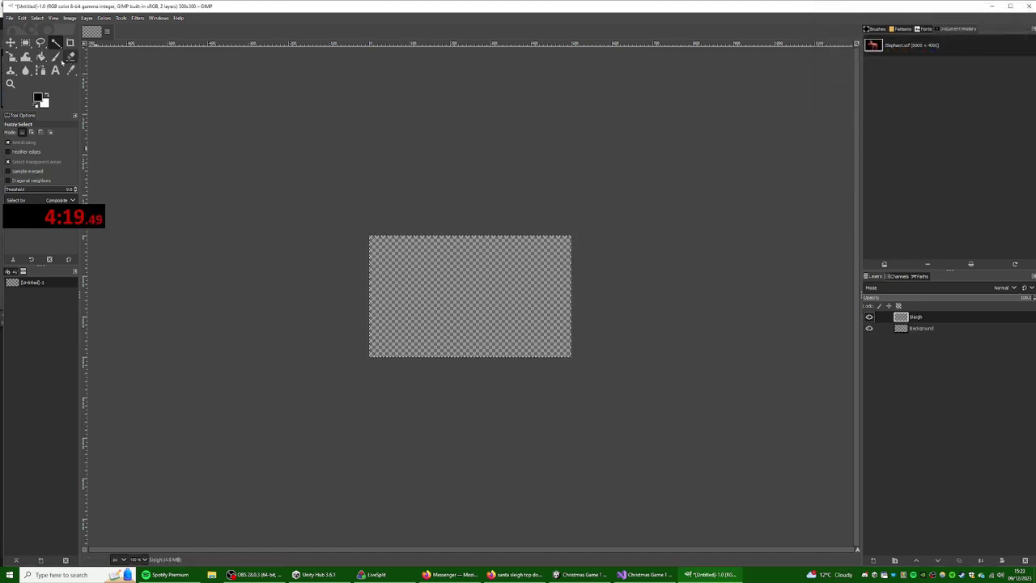
- Paint a golden-yellow rectangular outline with an 11 px Paintbrush on the left half of the canvas and fill it as the sleigh body
left_click(53, 57)
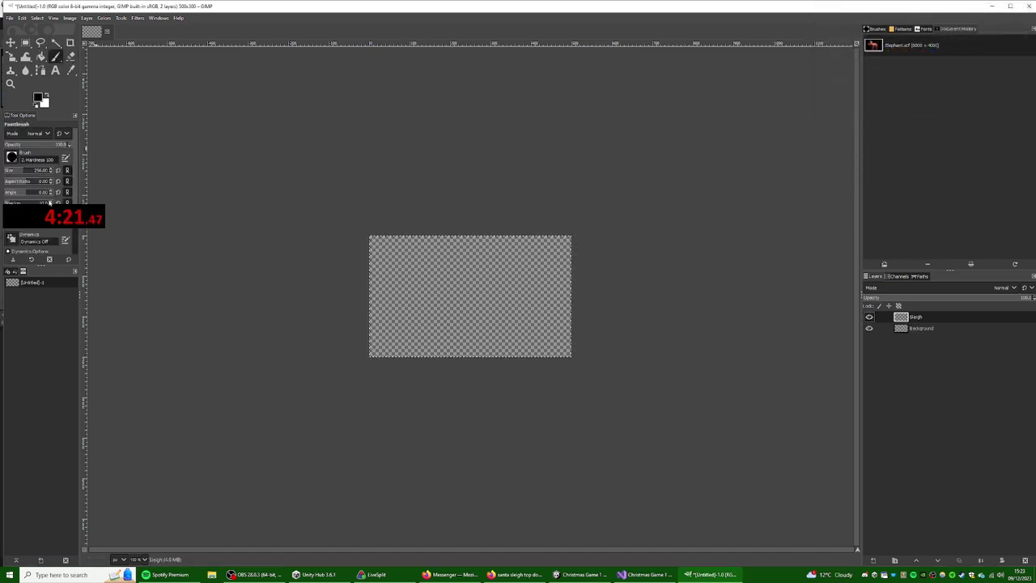
left_click_drag(47, 205, 41, 100)
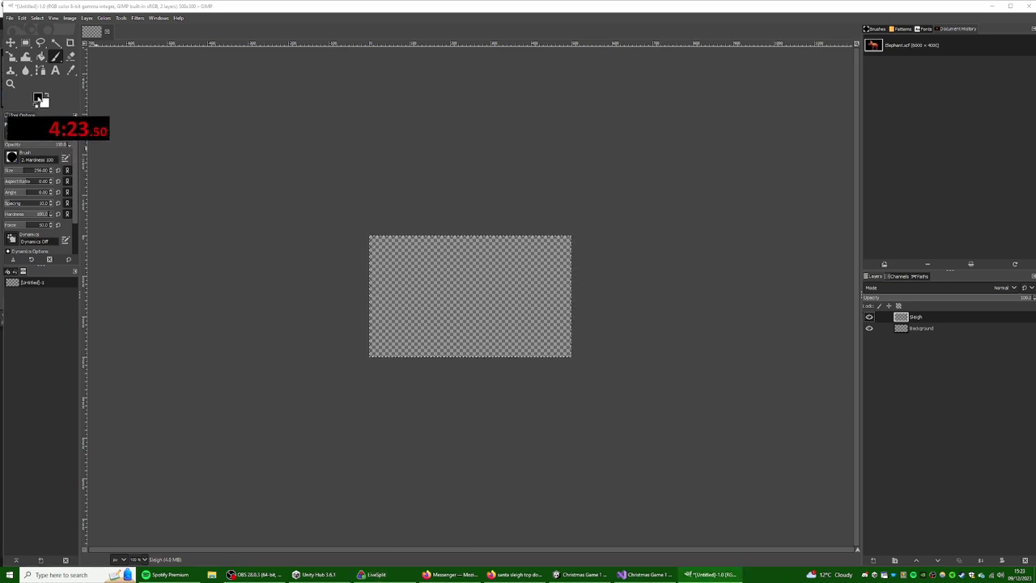
left_click(39, 98)
left_click_drag(681, 195, 681, 193)
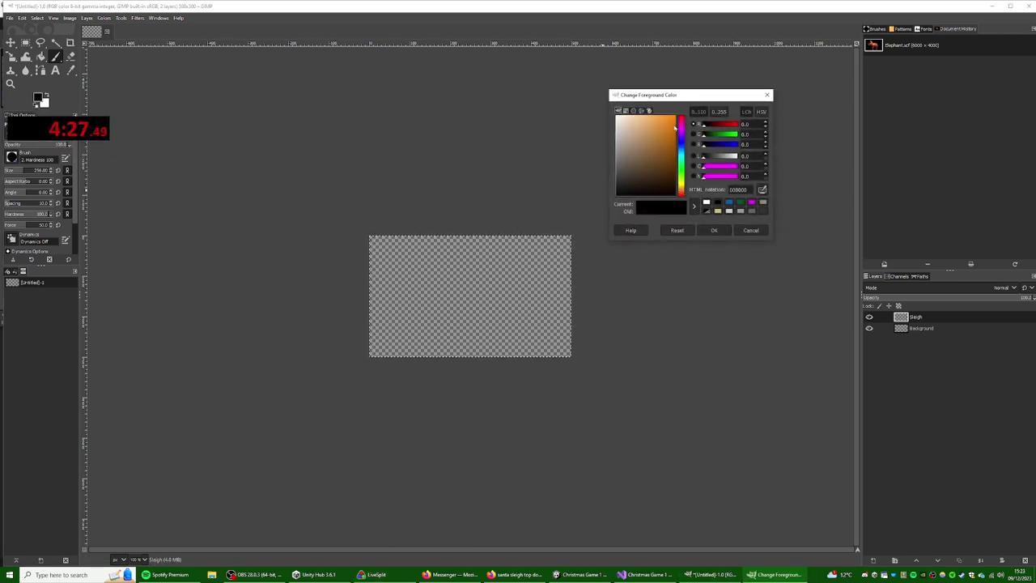
left_click(682, 122)
left_click_drag(682, 119, 686, 190)
left_click(670, 122)
left_click(714, 229)
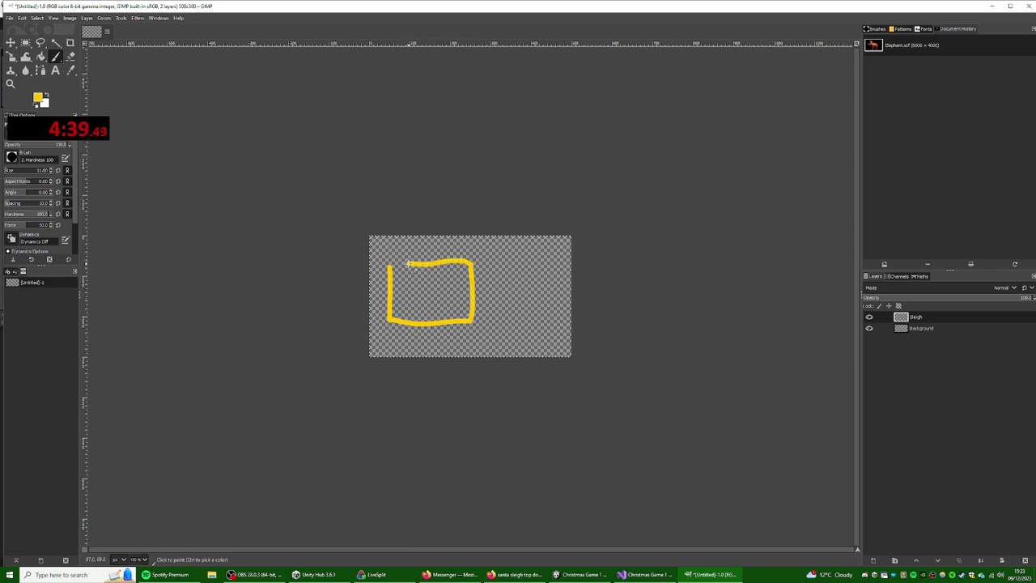
key("shift+b")
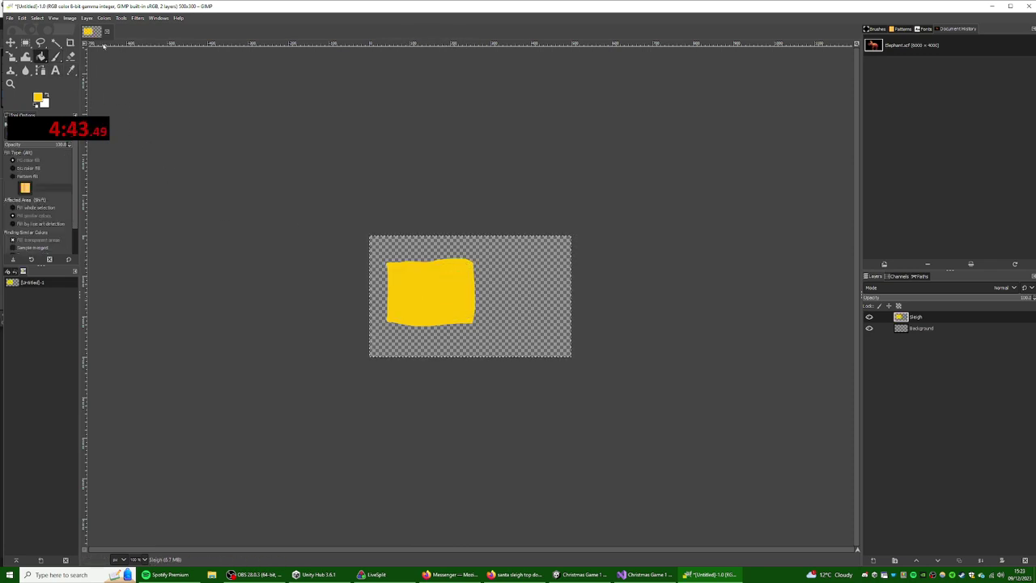
- Paint and fill an elongated dark brown reindeer body to the right of the yellow sleigh
left_click(37, 97)
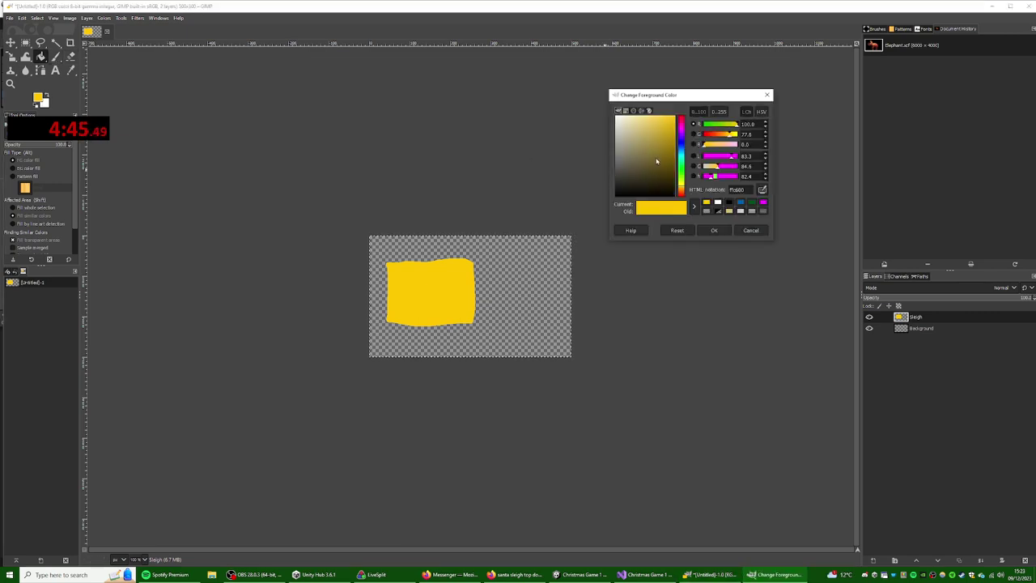
mouse_move(658, 160)
left_mouse_down()
mouse_move(665, 180)
mouse_move(679, 170)
mouse_move(681, 191)
mouse_move(670, 169)
left_mouse_up()
left_click(714, 231)
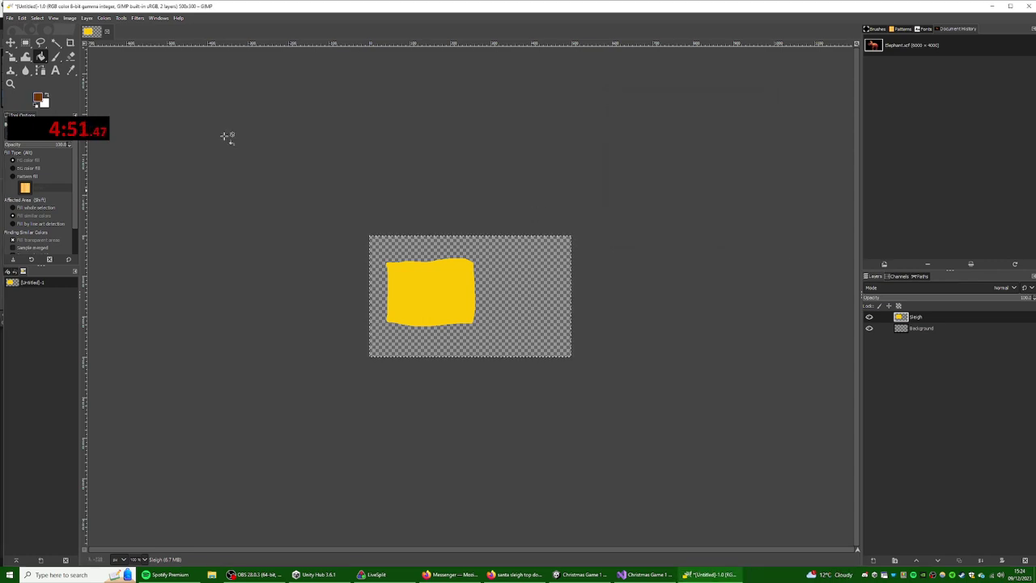
left_click(55, 56)
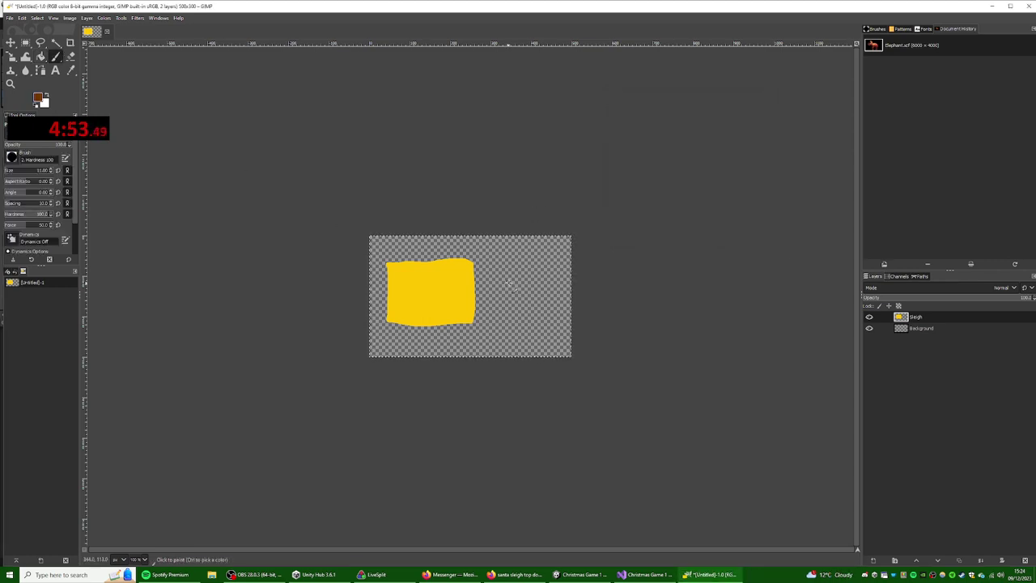
mouse_move(488, 293)
left_mouse_down()
mouse_move(552, 297)
mouse_move(553, 283)
mouse_move(524, 278)
left_mouse_up()
left_click(40, 56)
left_click(544, 296)
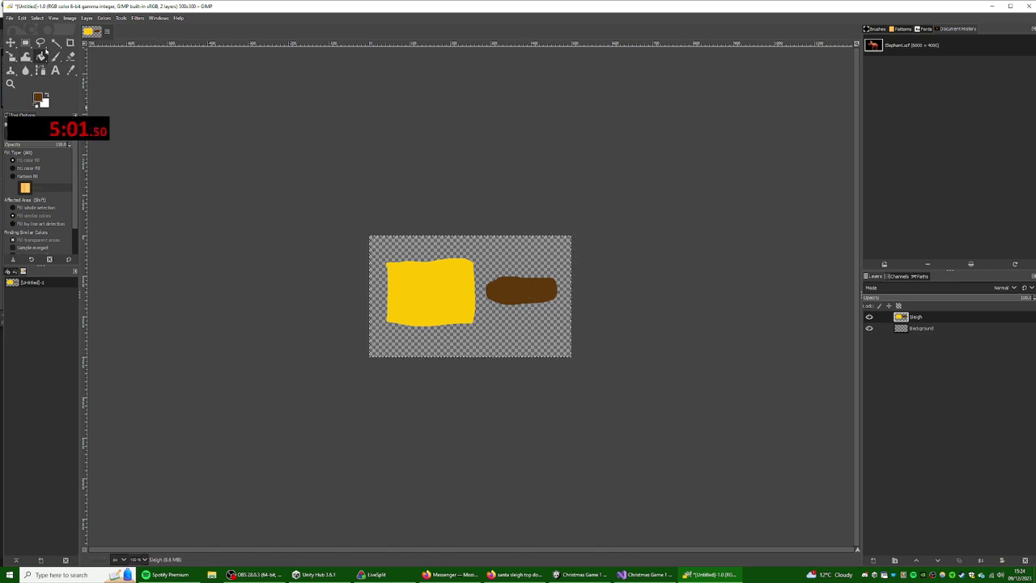
- Paint a lighter brown (88500f) head with two antlers on the right end of the reindeer's body
left_click(37, 98)
left_click_drag(657, 168, 656, 158)
left_click(714, 230)
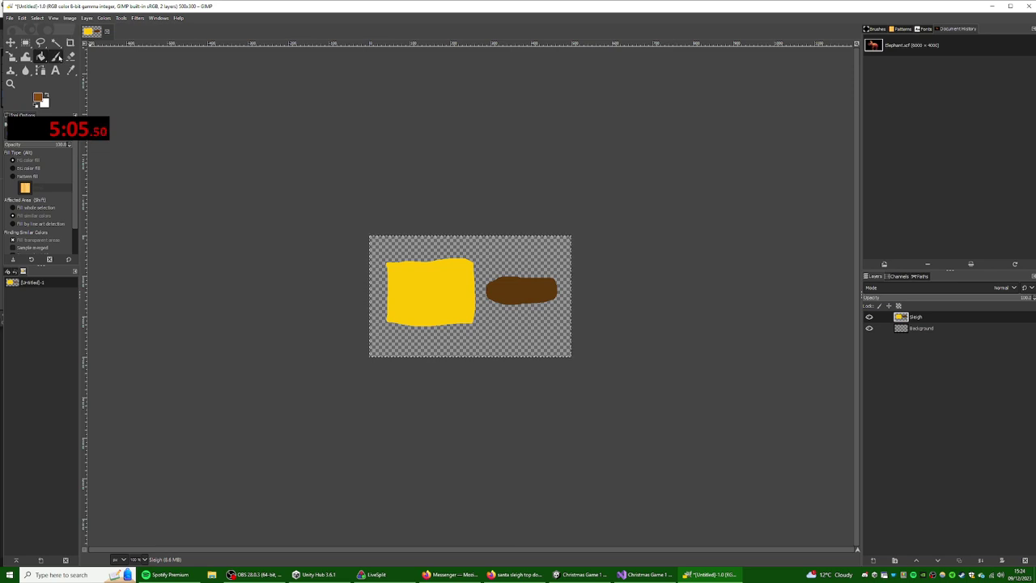
left_click(55, 56)
mouse_move(549, 280)
left_mouse_down()
mouse_move(556, 299)
mouse_move(548, 268)
left_mouse_up()
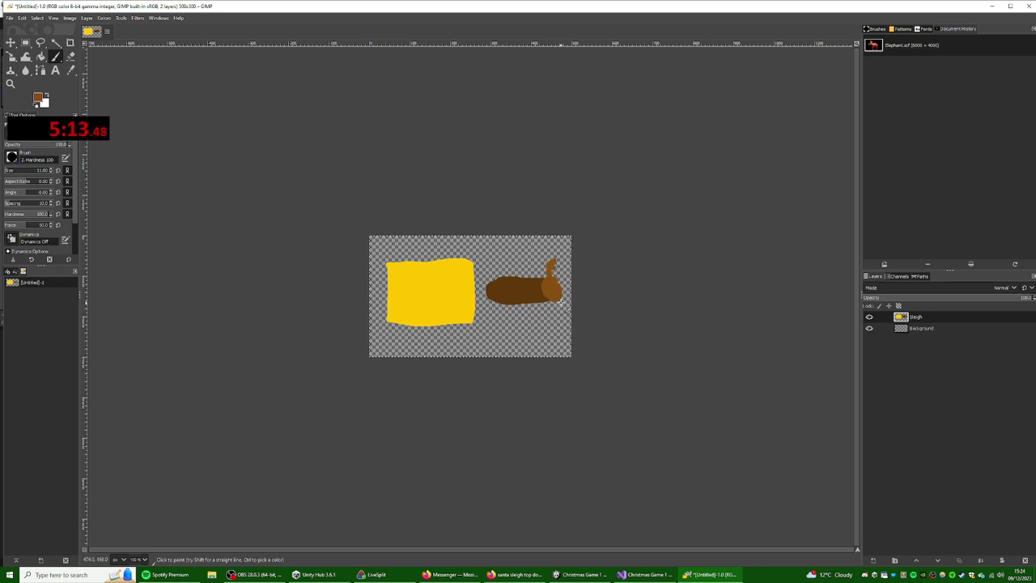
left_click_drag(559, 309, 556, 304)
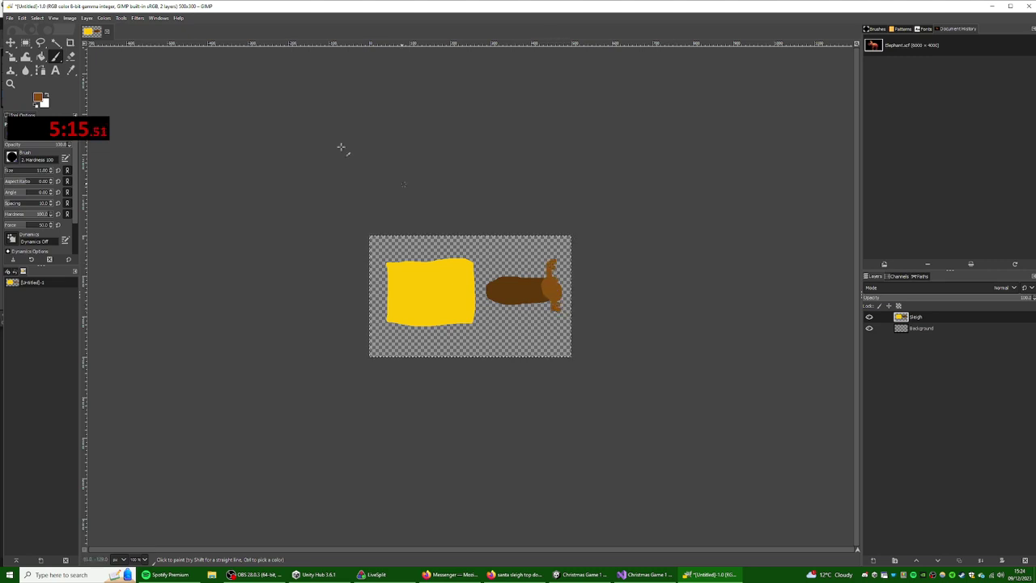
- Paint a red (ff0000) nose at the tip of the reindeer's head
left_click(37, 97)
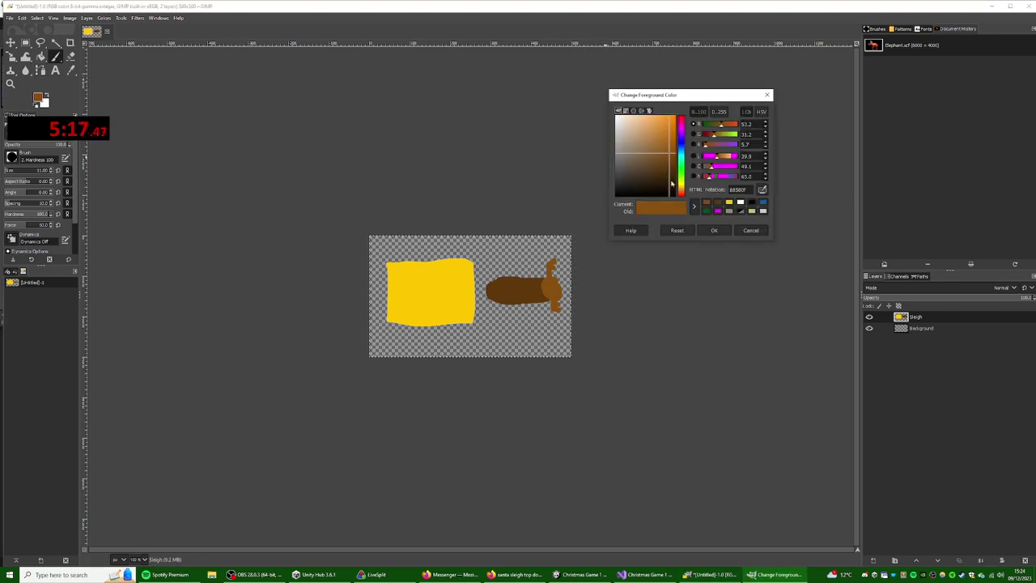
left_click(680, 192)
left_click(672, 120)
left_click(714, 230)
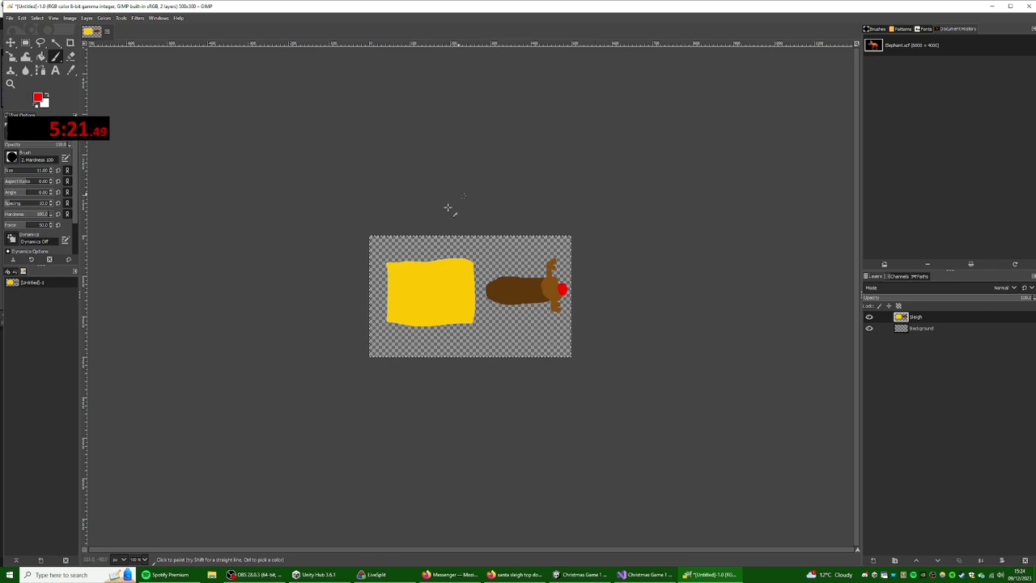
- Paint black (000000) reins with a 7 px brush from the yellow sleigh along both sides of the reindeer and across its shoulders
left_click(37, 97)
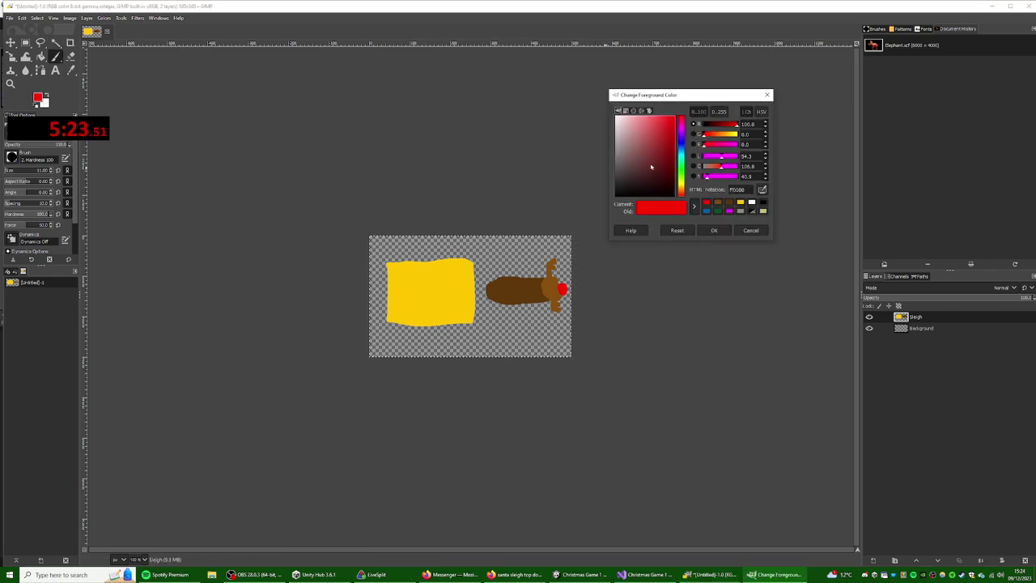
left_click(652, 165)
left_click(714, 230)
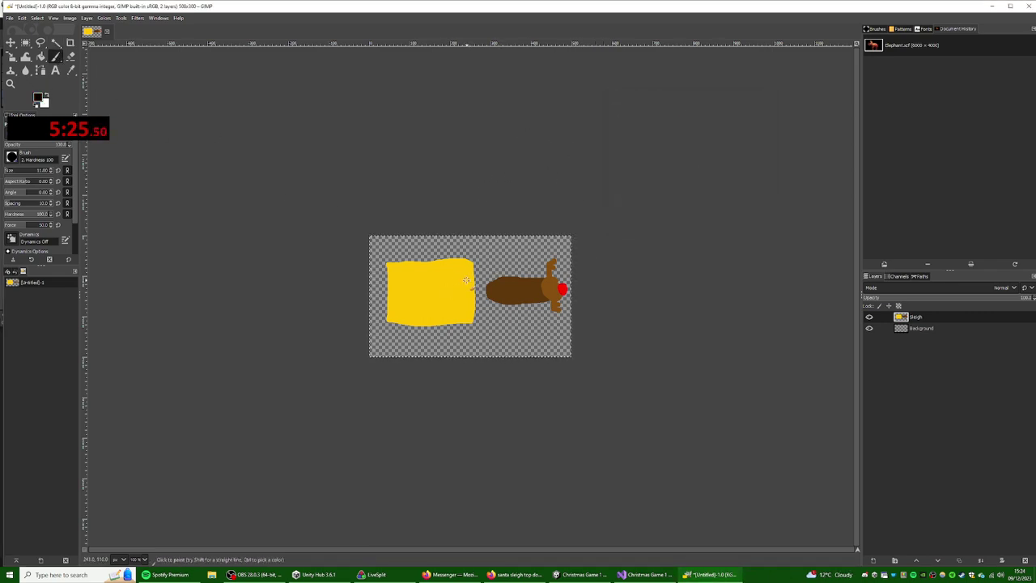
scroll(465, 280, "down", 1, "ctrl")
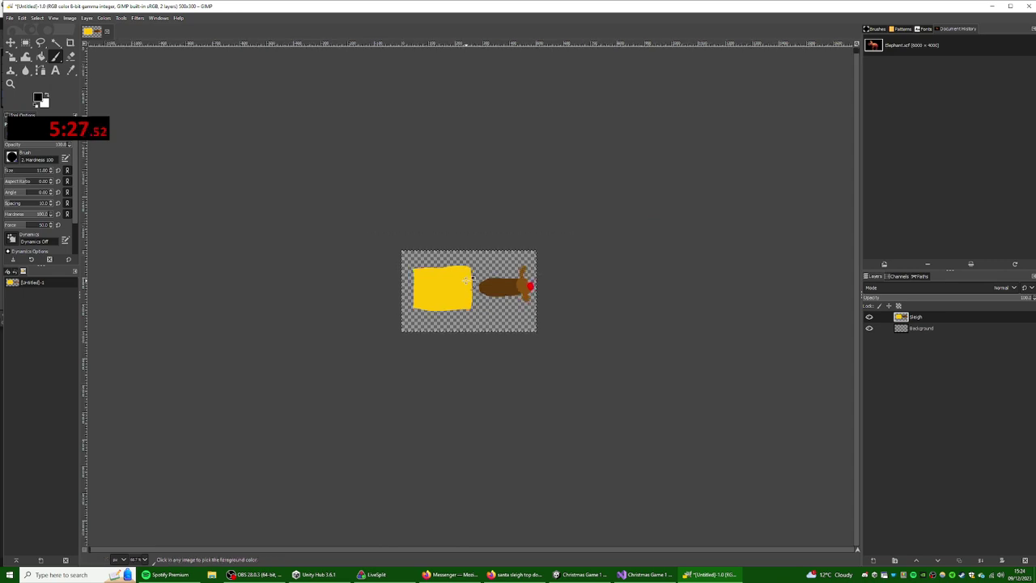
scroll(466, 280, "up", 3, "ctrl")
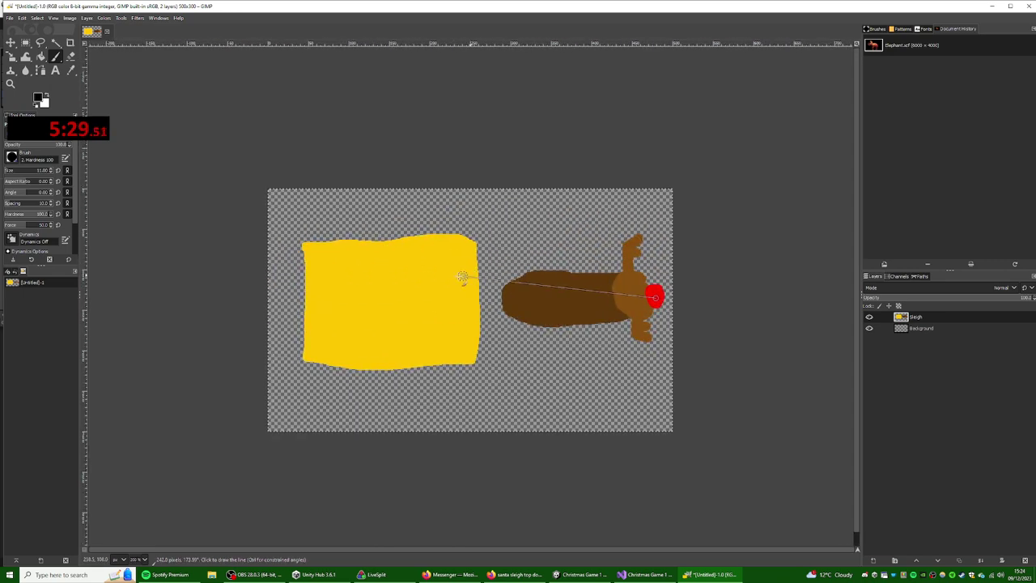
scroll(52, 172, "up", 3)
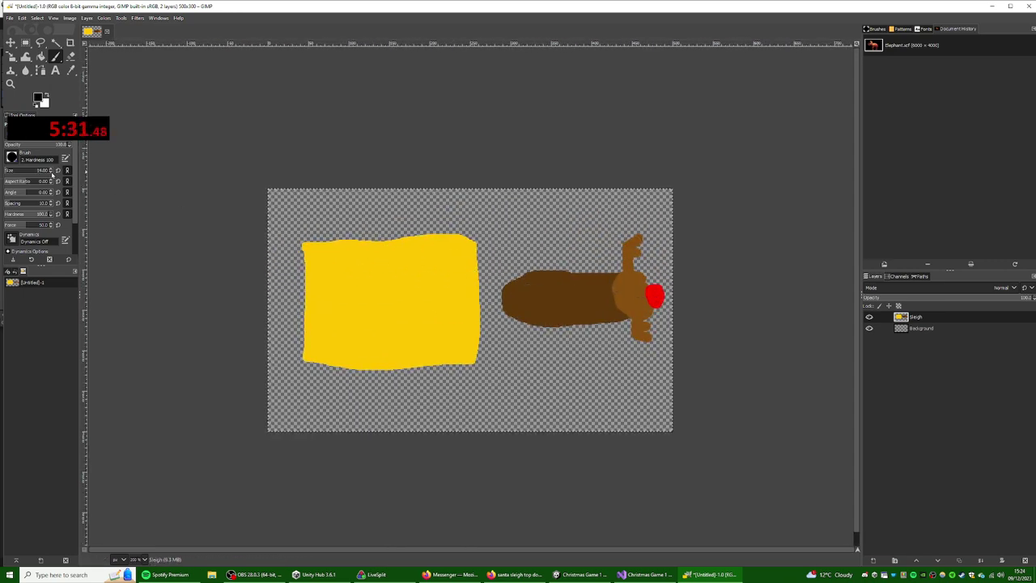
scroll(52, 171, "down", 7)
mouse_move(466, 269)
left_mouse_down()
mouse_move(600, 273)
mouse_move(603, 294)
mouse_move(594, 326)
mouse_move(459, 321)
left_mouse_up()
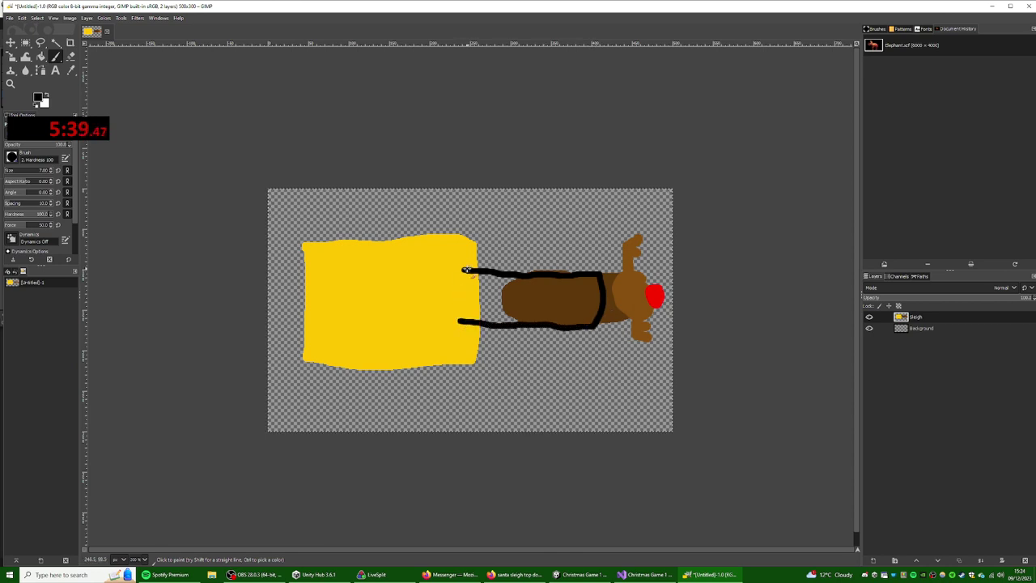
left_click_drag(465, 269, 457, 268)
- Paint a single red (ff0000) brush dot about 120 px wide on the front half of the sleigh as Santa's body
left_click(37, 98)
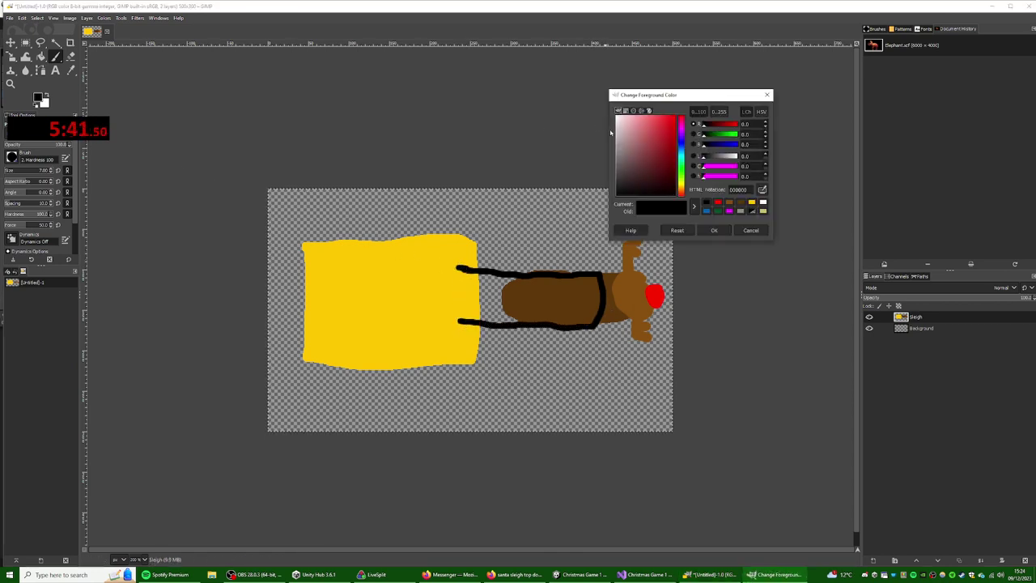
left_click(675, 118)
left_click(714, 230)
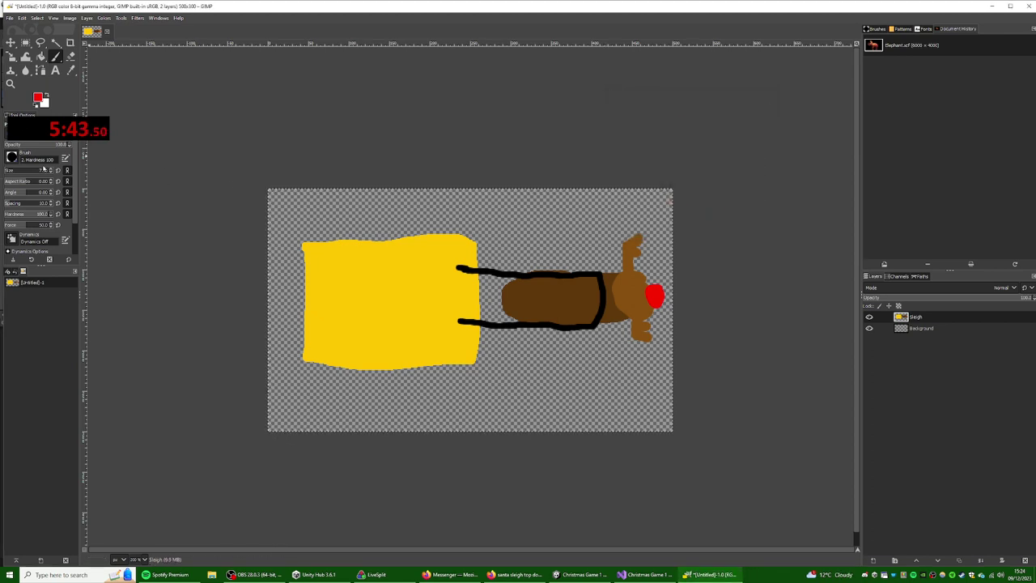
left_click_drag(43, 170, 47, 170)
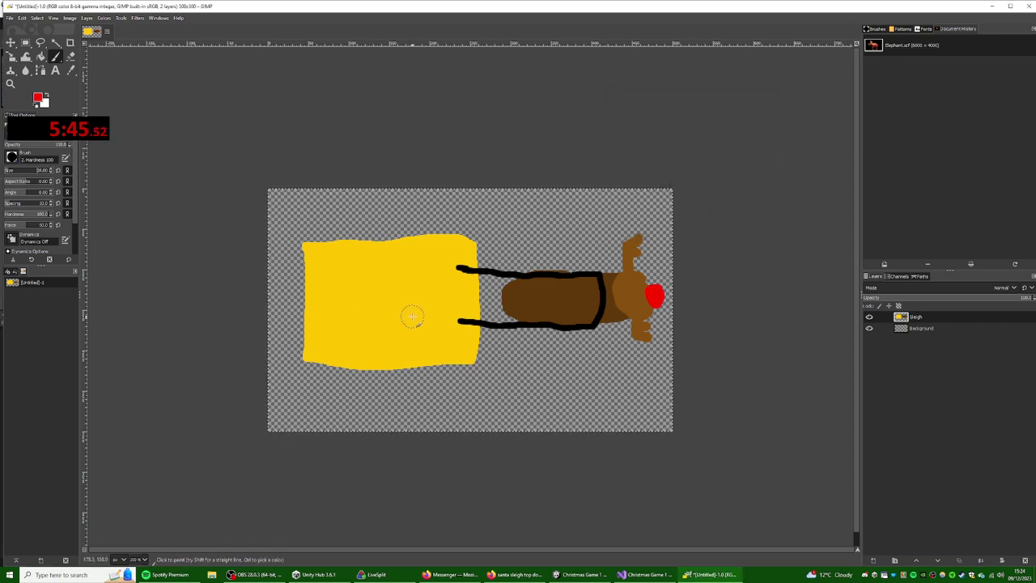
key("shift+bracketright")
key("shift+bracketright")
key("shift+bracketright")
key("shift+bracketright")
key("shift+bracketright")
key("shift+bracketright")
key("shift+bracketright")
key("shift+bracketright")
key("shift+bracketright")
key("shift+bracketright")
key("shift+bracketright")
key("shift+bracketright")
key("shift+bracketright")
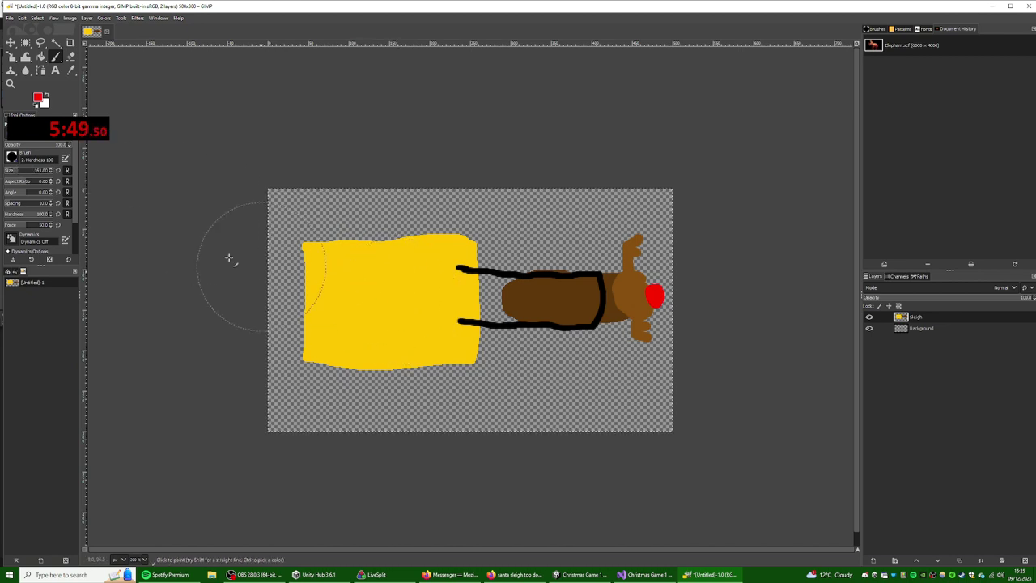
key("shift+bracketleft")
key("shift+bracketleft")
key("shift+bracketleft")
key("shift+bracketleft")
left_click(419, 293)
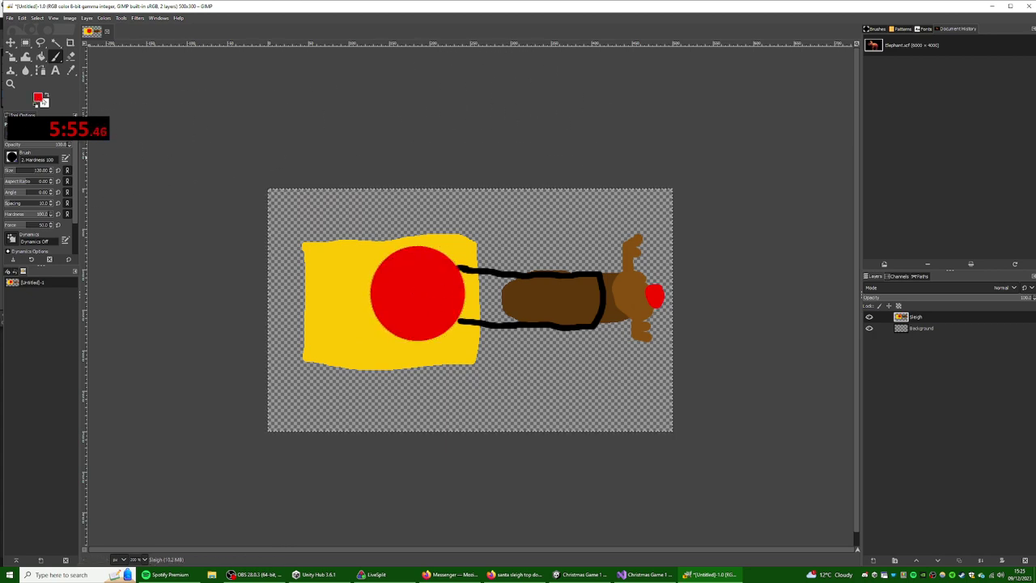
- Paint a white circle with a 74 px brush inside the red circle, slightly toward the back of the sleigh
left_click(45, 104)
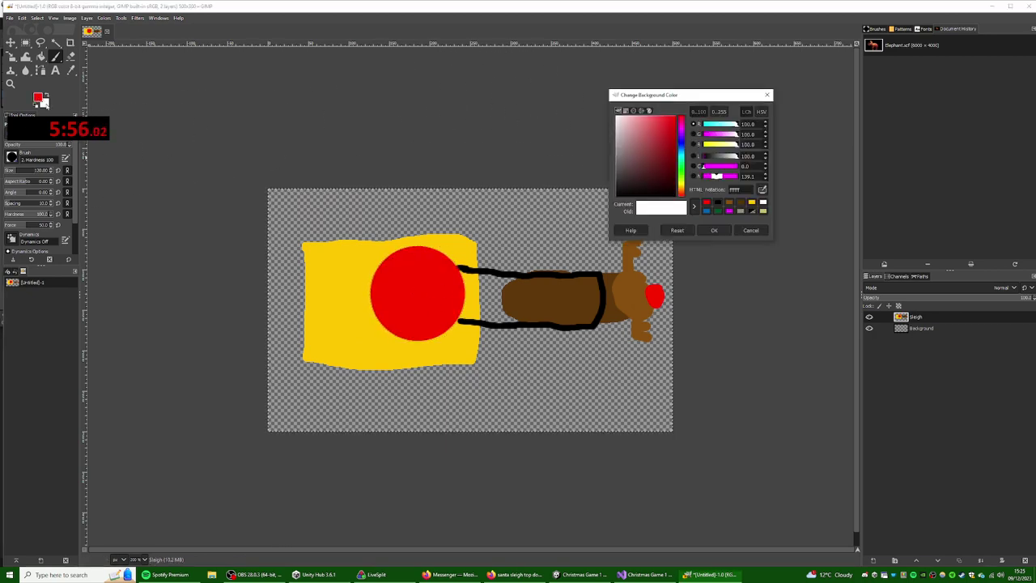
left_click(9, 170)
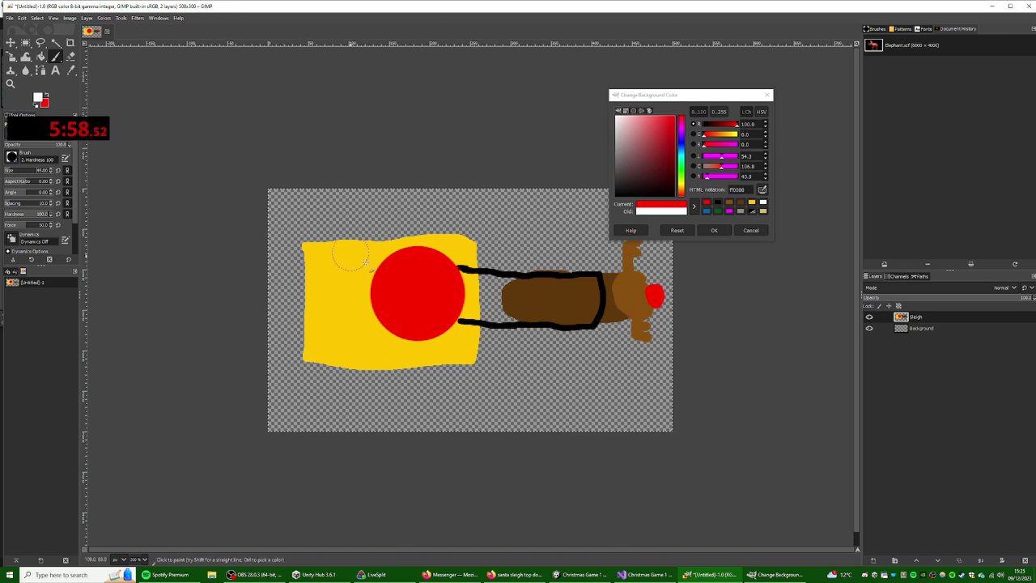
left_click(408, 293)
key("ctrl+z")
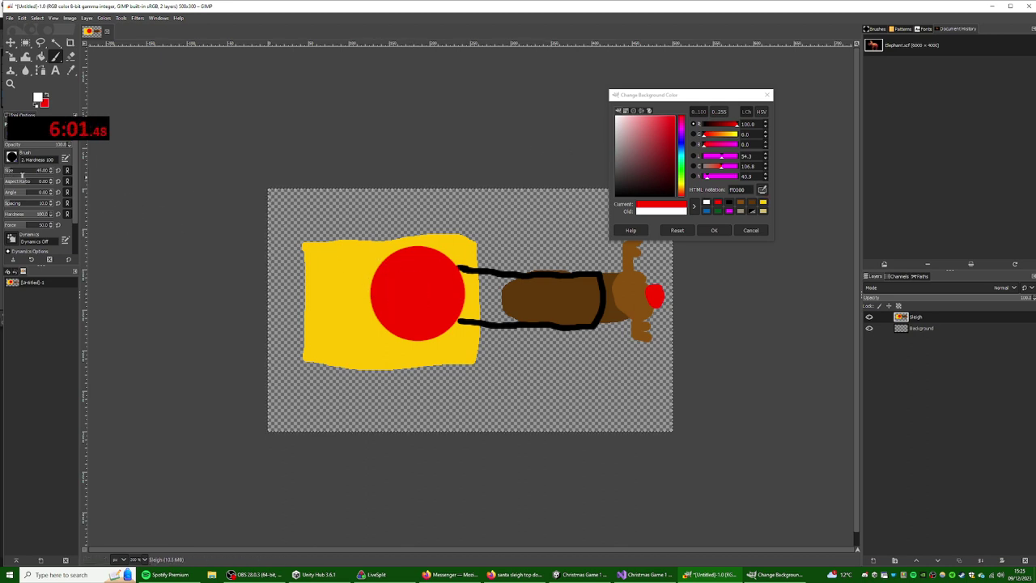
left_click(14, 170)
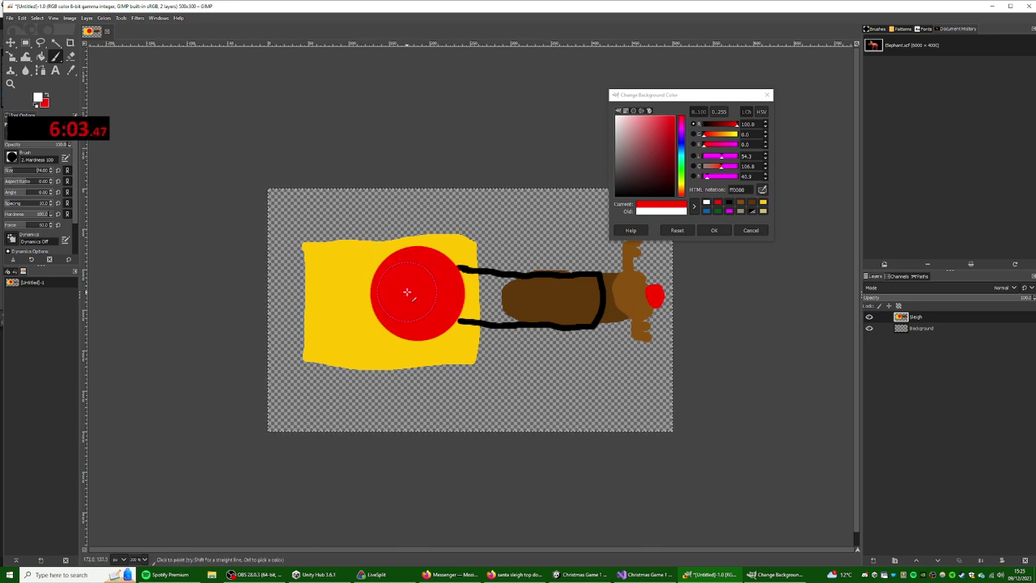
left_click_drag(407, 293, 396, 304)
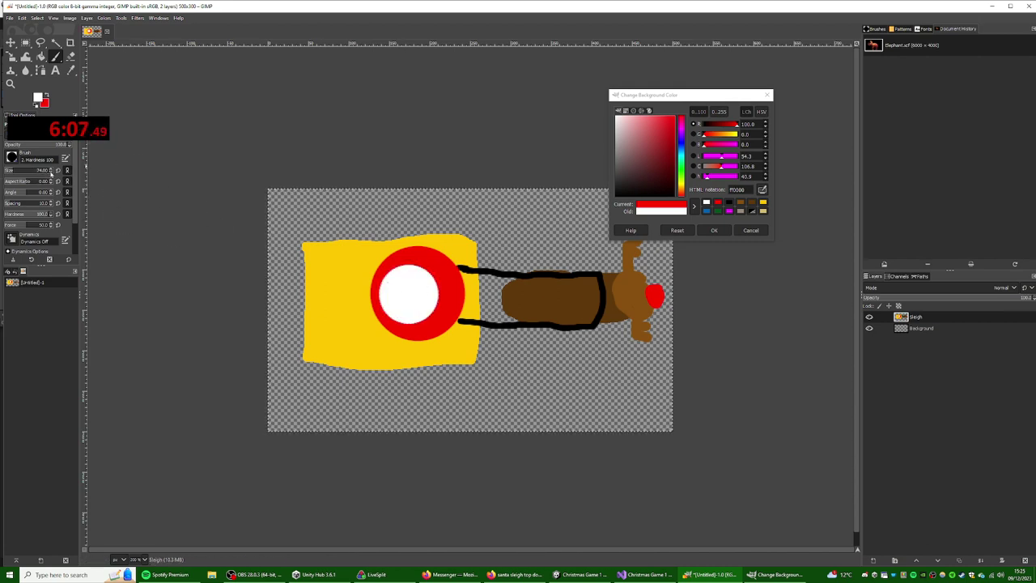
- Paint a red circle with a 61 px brush centred in the white circle, leaving a white ring around it
scroll(50, 172, "down", 13)
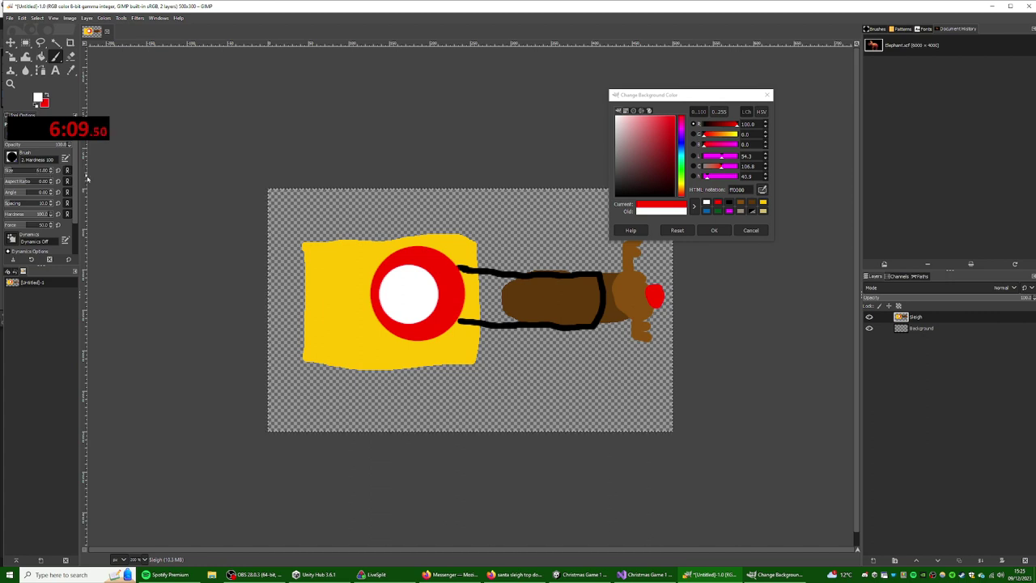
left_click(47, 94)
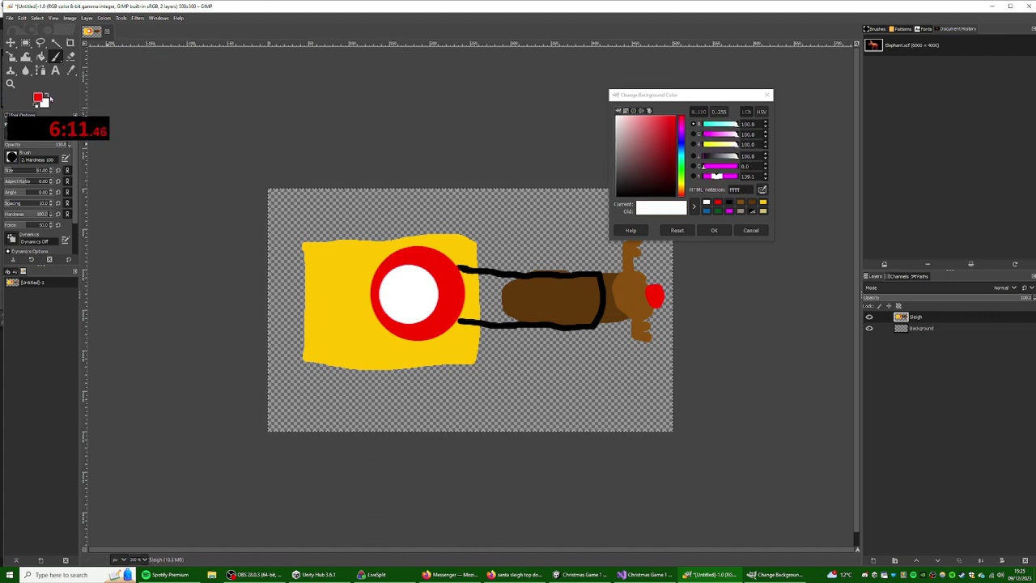
left_click_drag(398, 280, 418, 301)
left_click(767, 95)
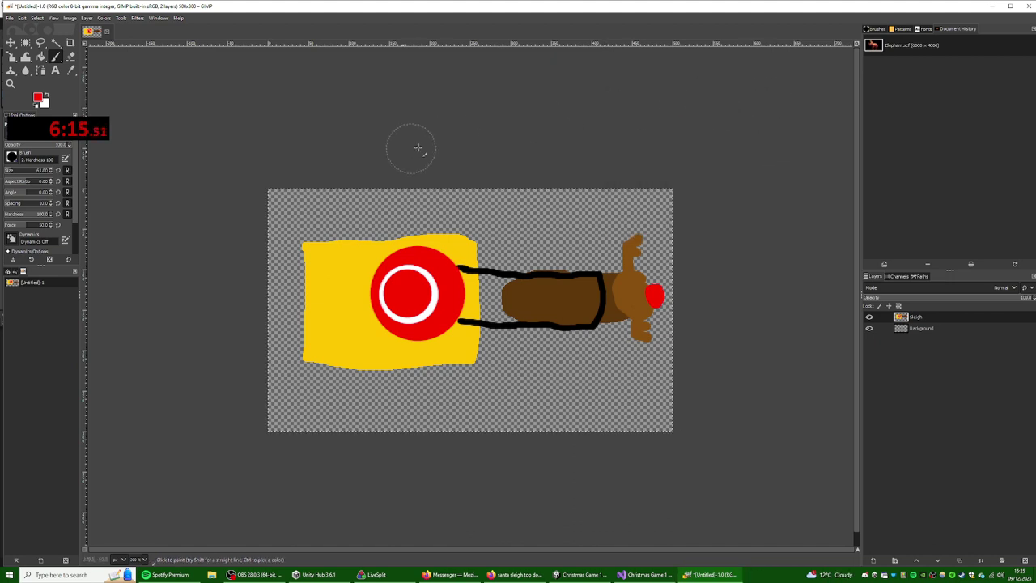
key("ctrl+s")
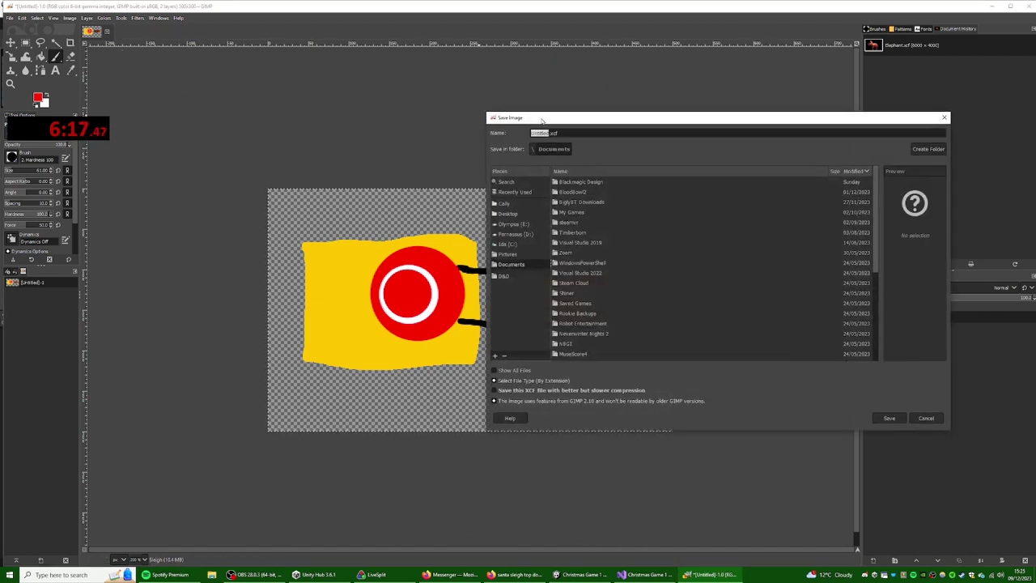
left_click(527, 191)
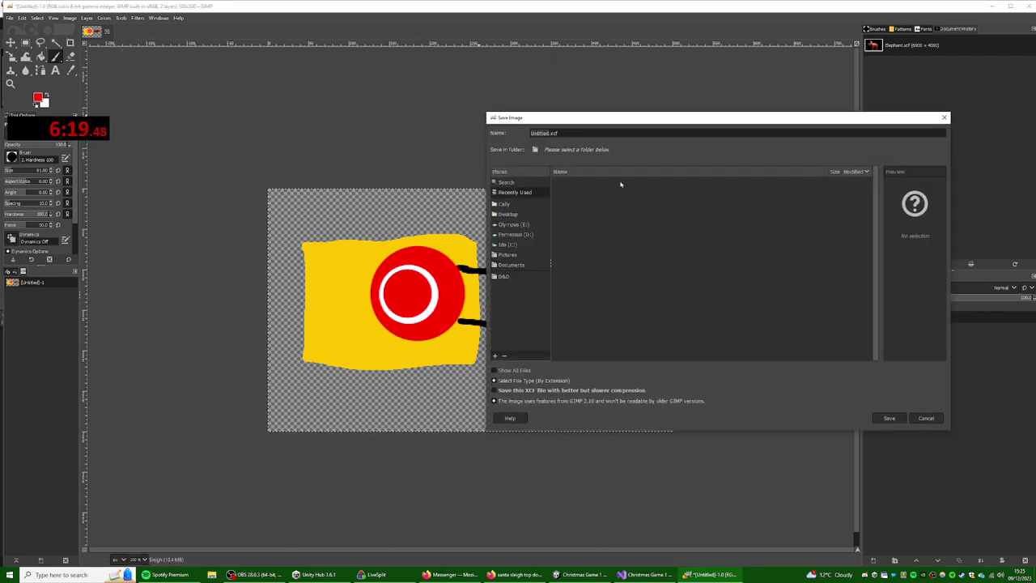
left_click(533, 223)
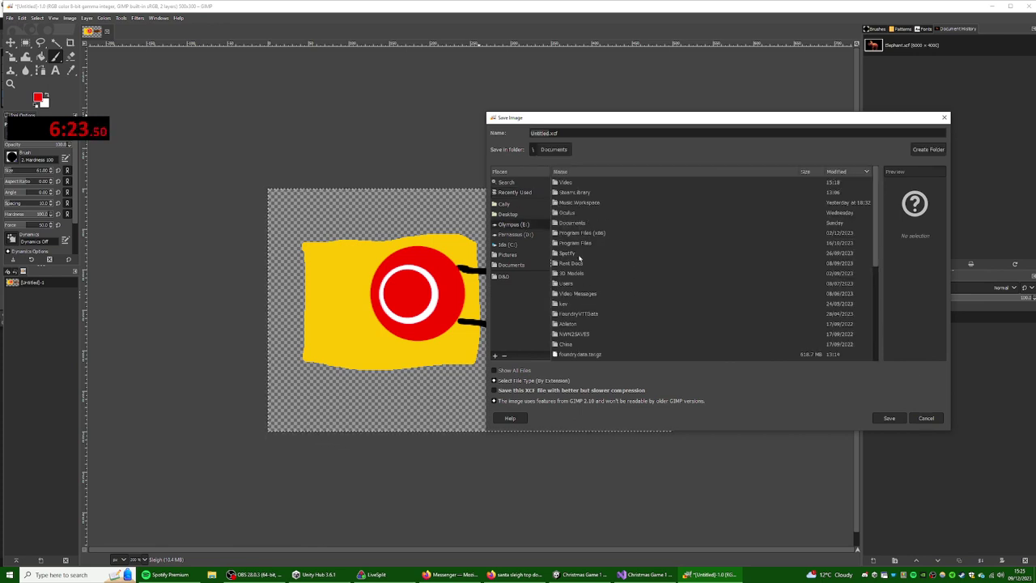
left_click(527, 234)
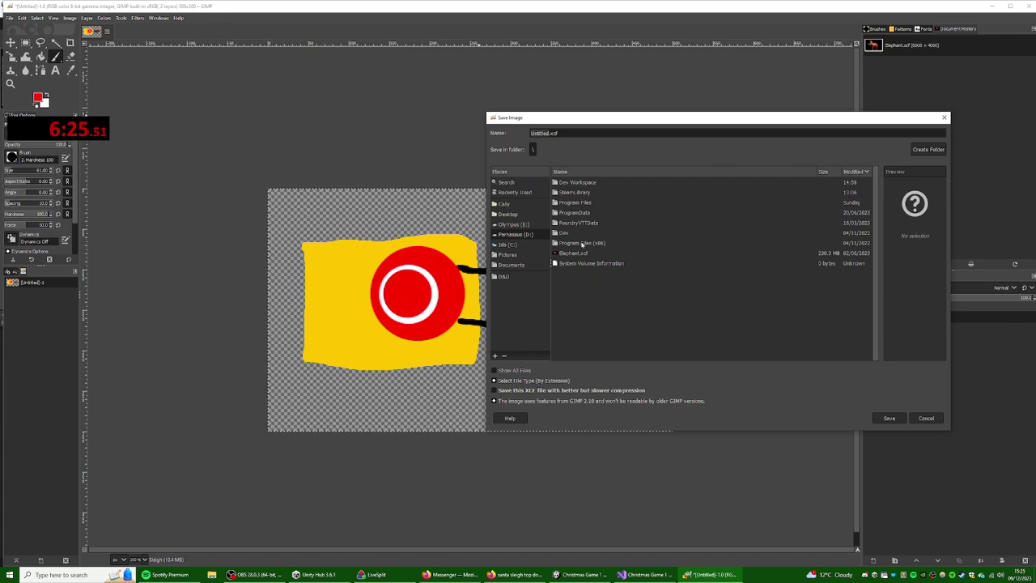
double_click(587, 233)
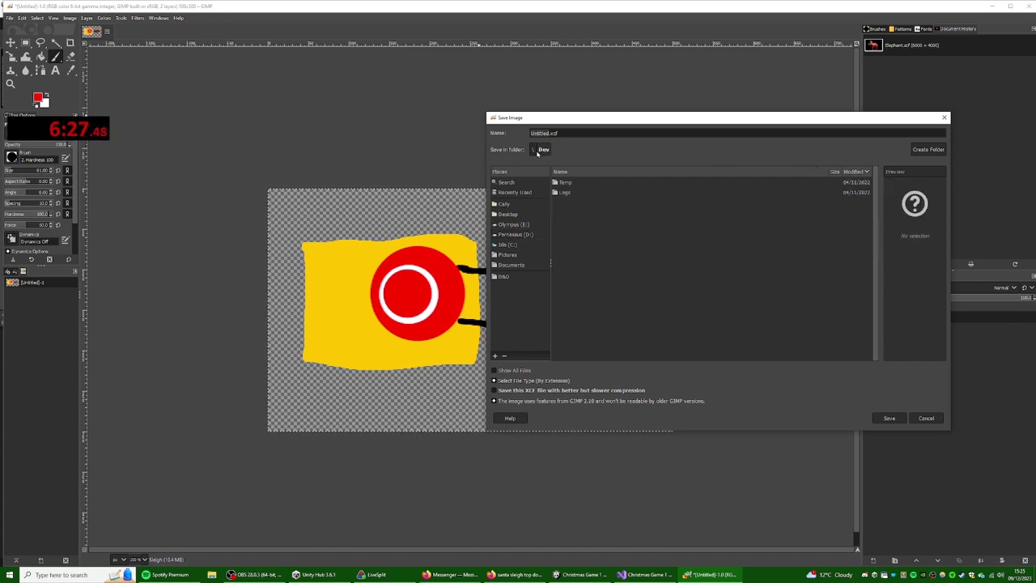
left_click(535, 150)
double_click(588, 183)
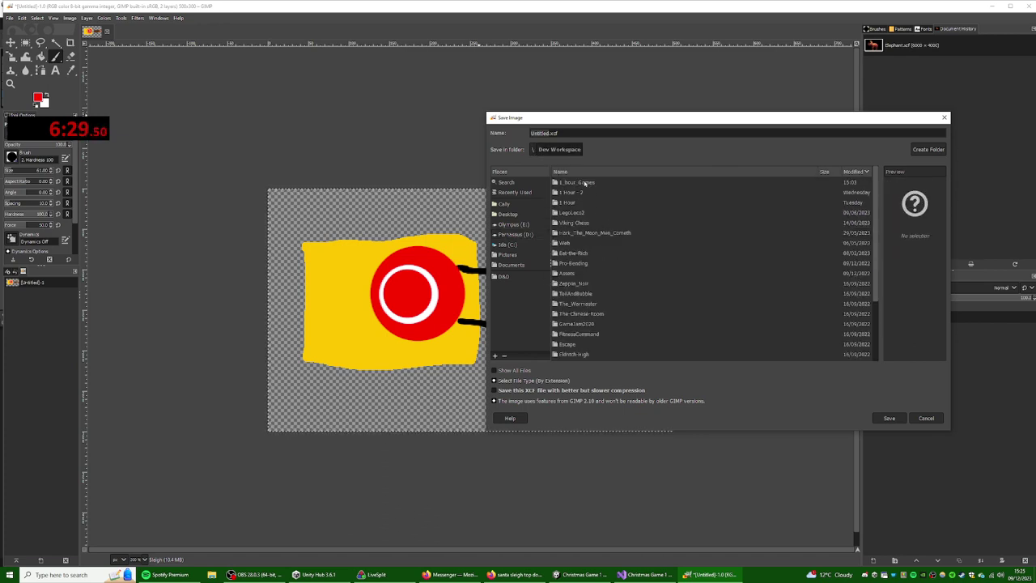
double_click(586, 183)
double_click(587, 183)
double_click(585, 192)
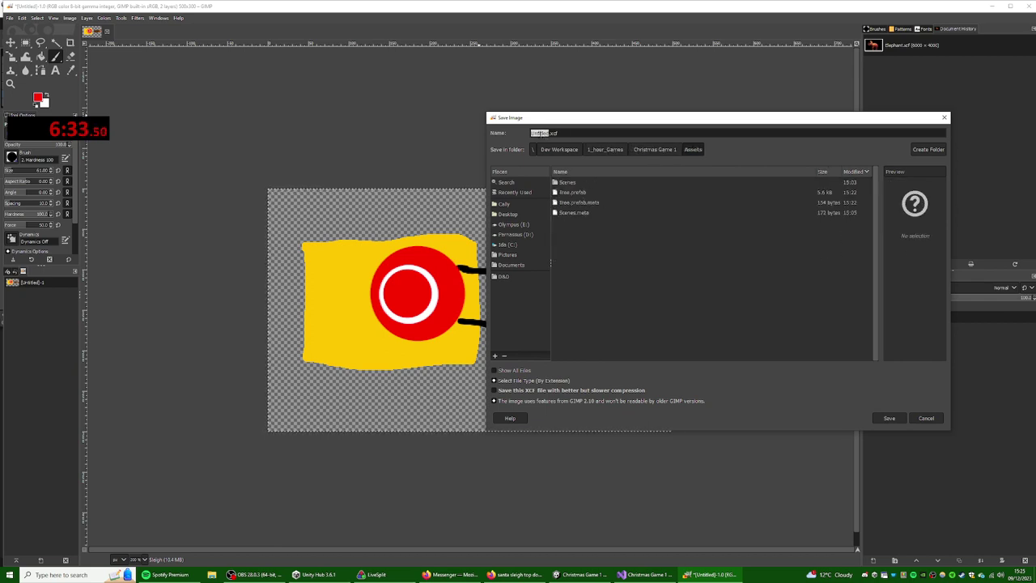
left_click(926, 418)
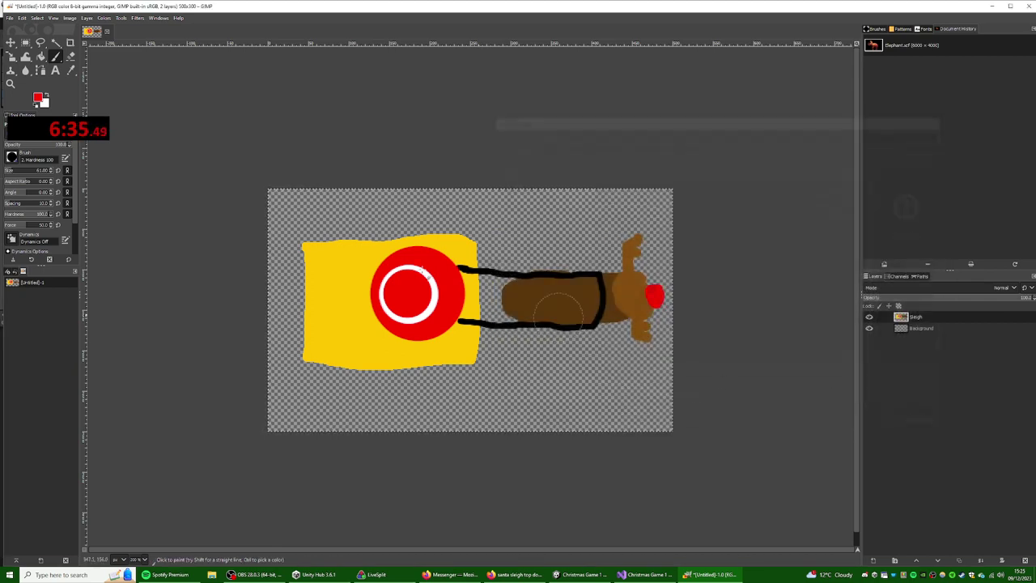
- Start exporting the image and choose the D: drive folder Dev Workspace\1_hour_Games\Christmas Game 1\Assets as the destination
left_click(11, 18)
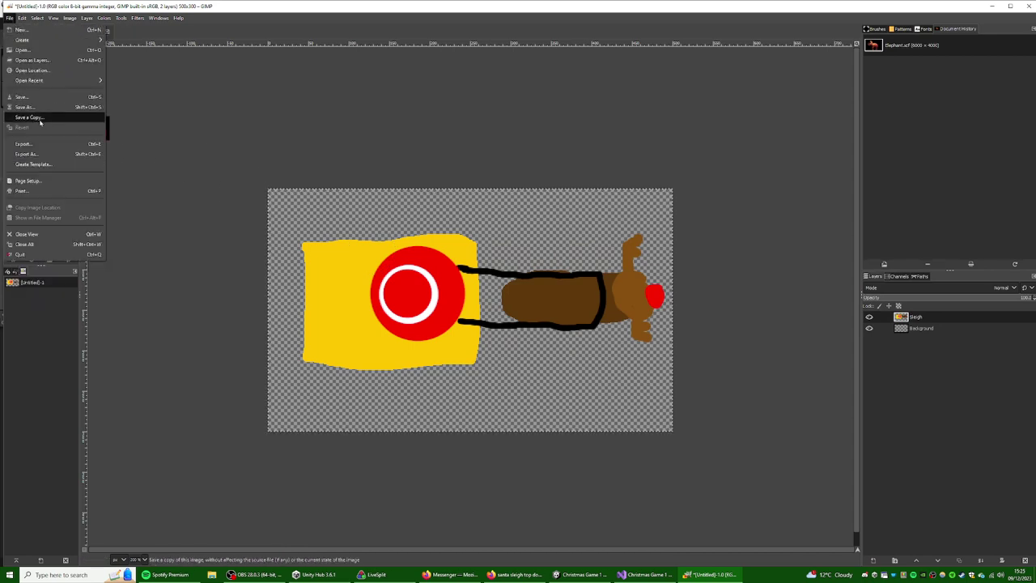
left_click(50, 154)
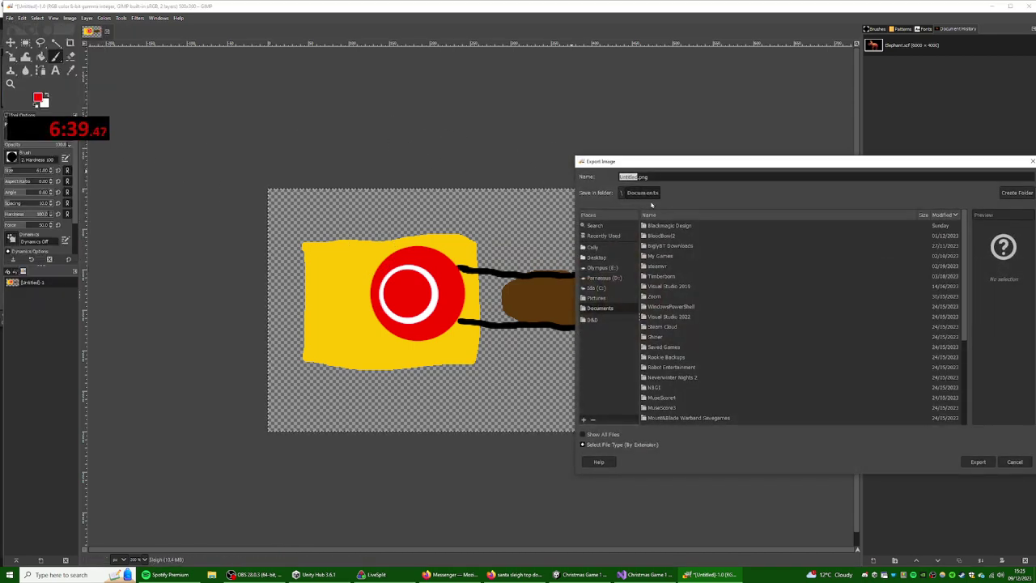
left_click(614, 268)
left_click(615, 278)
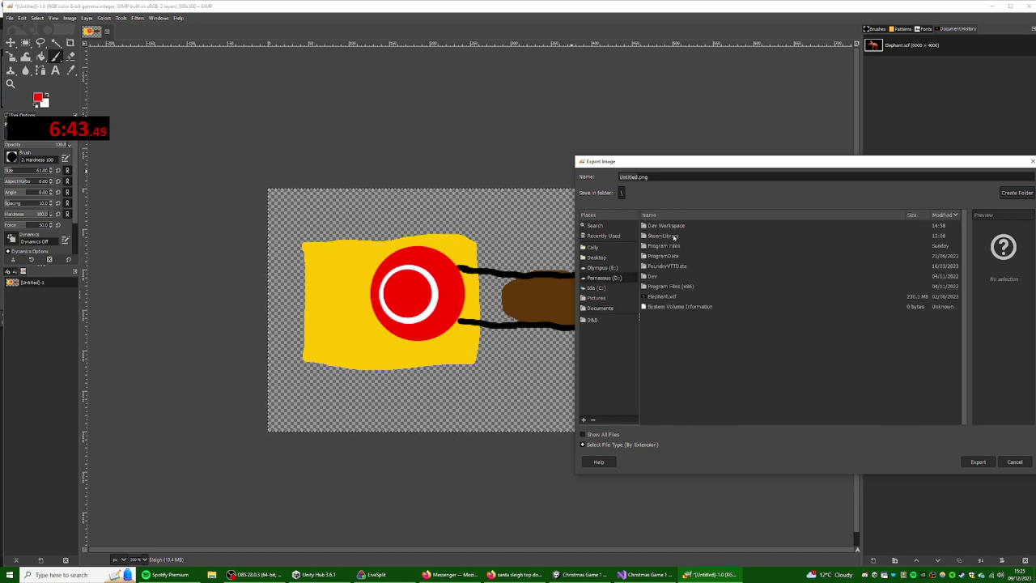
double_click(665, 226)
double_click(668, 225)
double_click(693, 230)
double_click(657, 235)
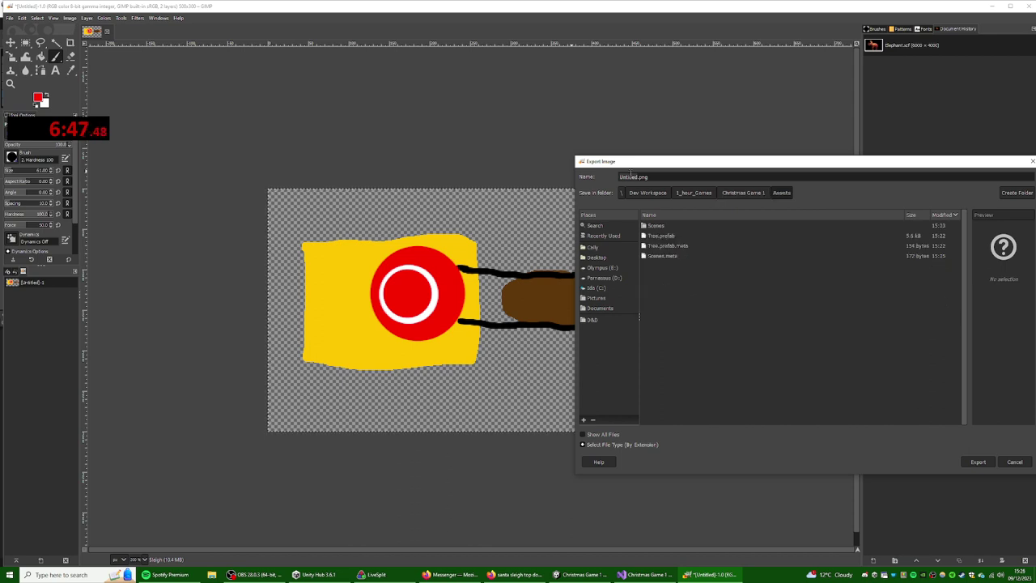
- Export the image as Santa.png and switch to the Christmas Game 1 project in Unity
type("Sle")
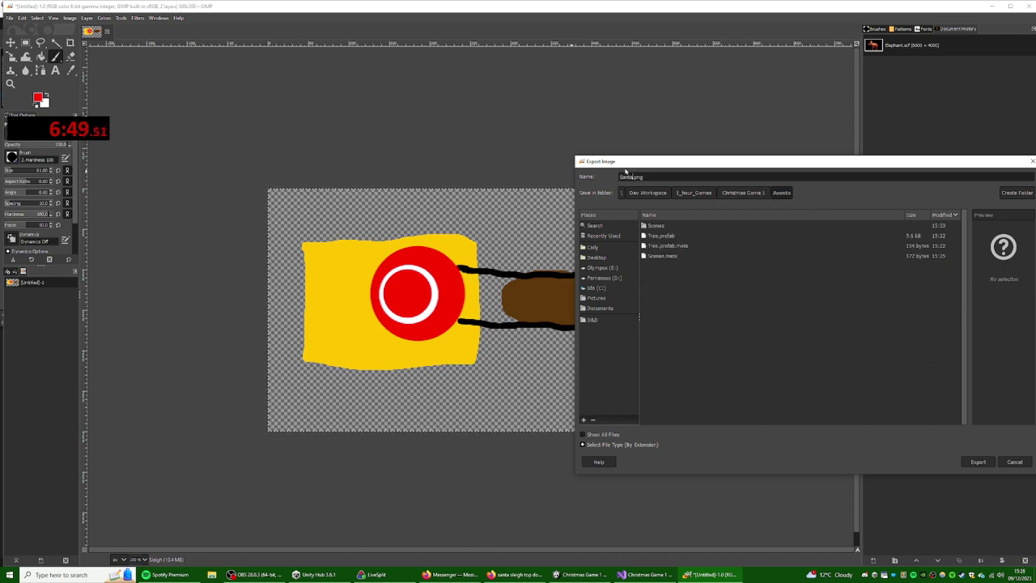
left_click(981, 462)
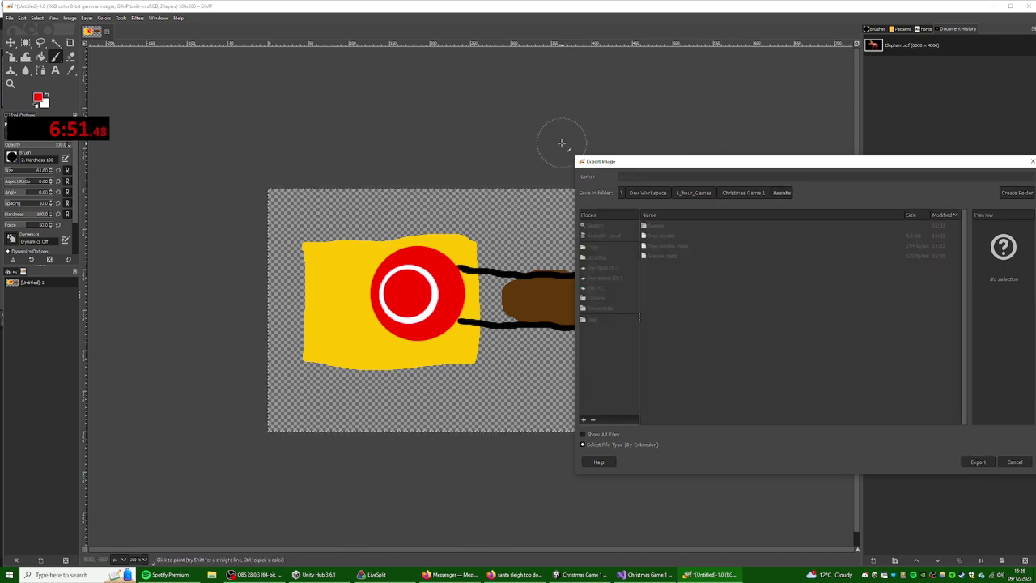
left_click(520, 388)
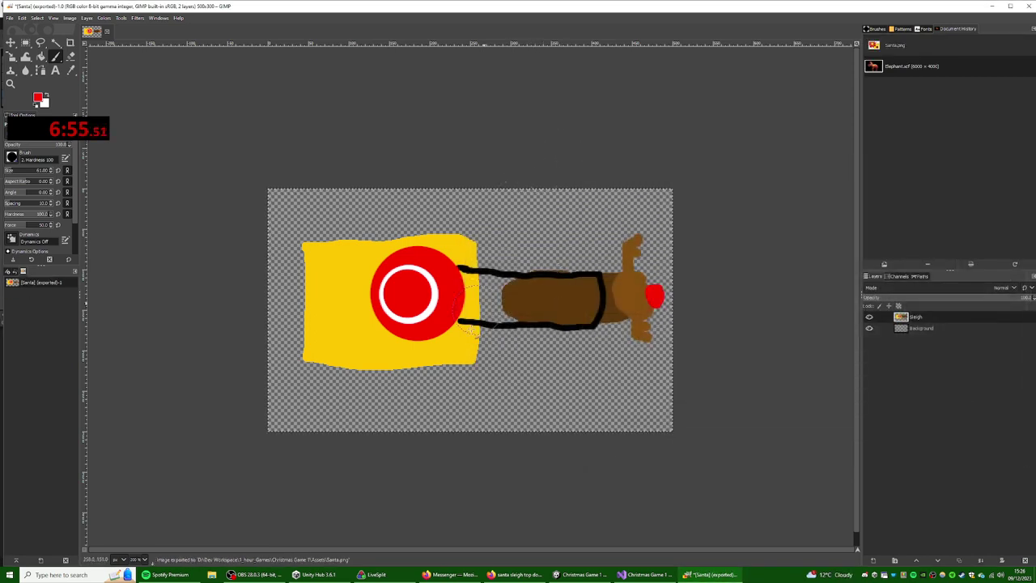
left_click(580, 574)
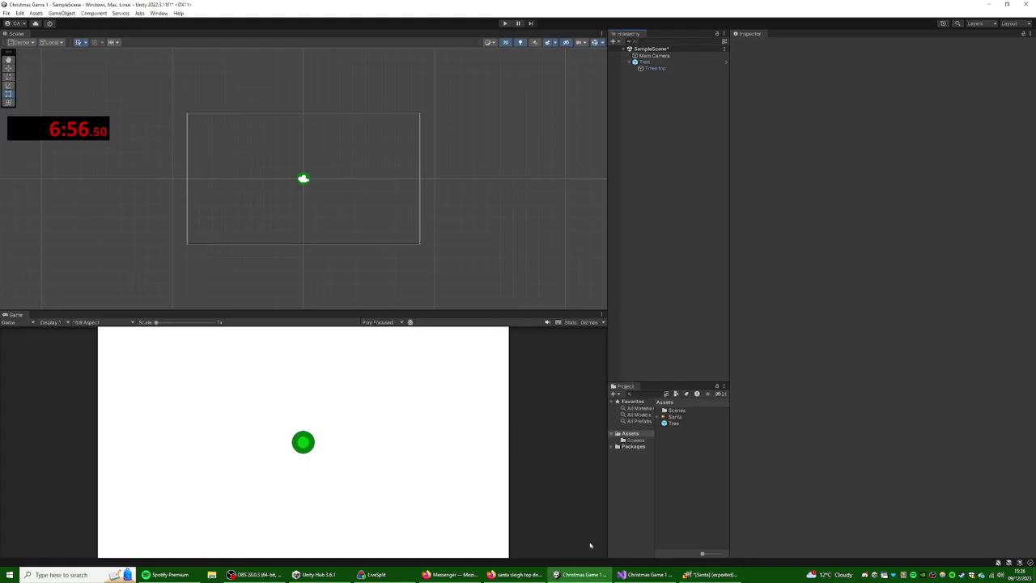
- Place the Santa sprite in the scene at about X 2.23, Y -2.53, rotated 90 degrees on Z
left_click(675, 416)
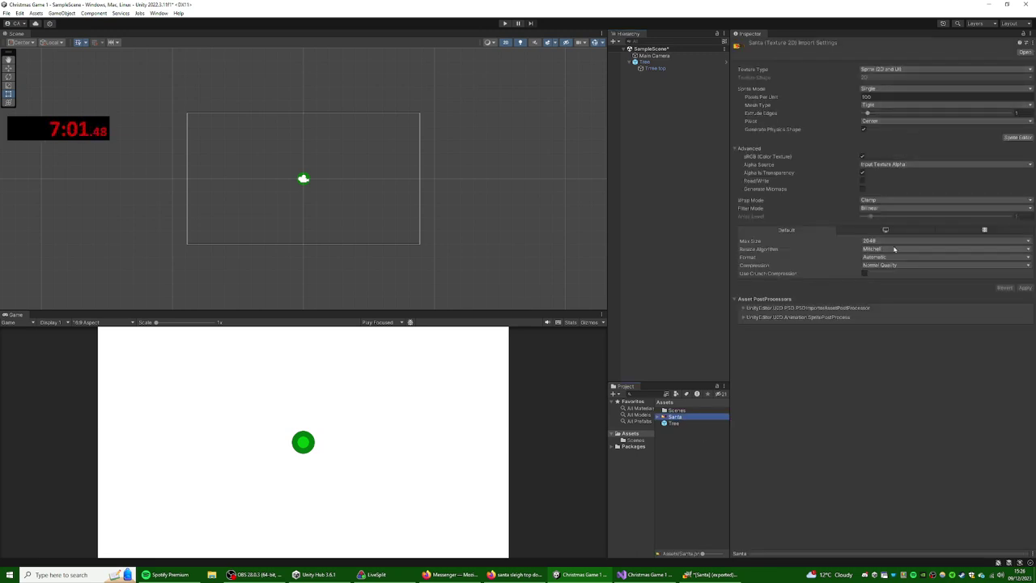
left_click_drag(679, 421, 683, 216)
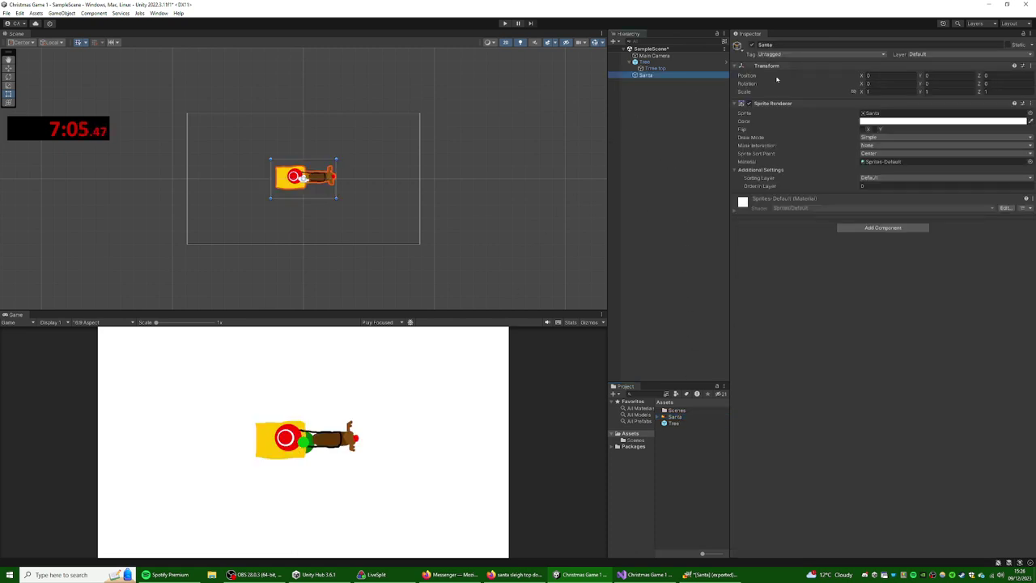
left_click(1000, 92)
type("90")
key("Escape")
left_click(963, 92)
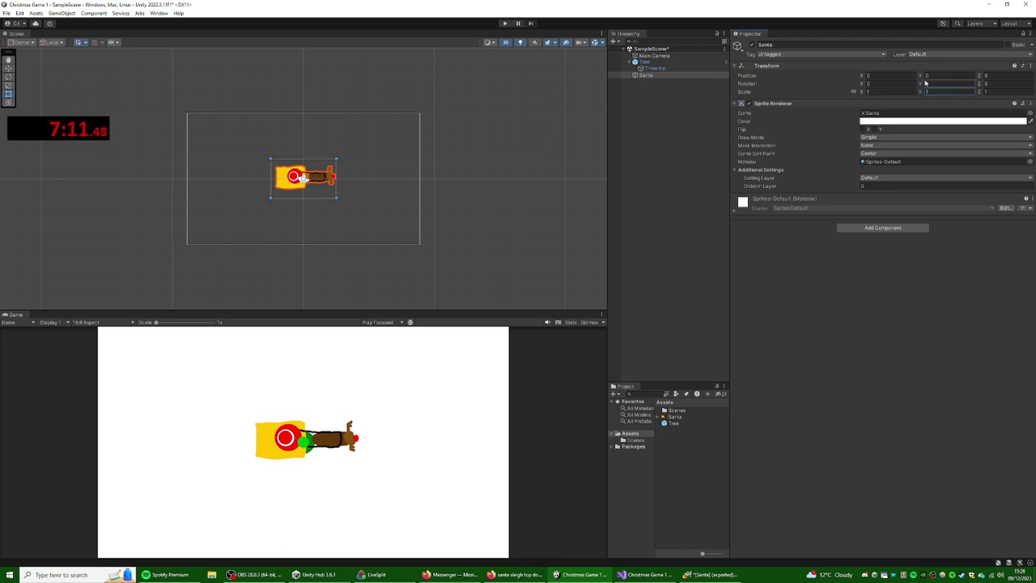
left_click_drag(980, 83, 898, 88)
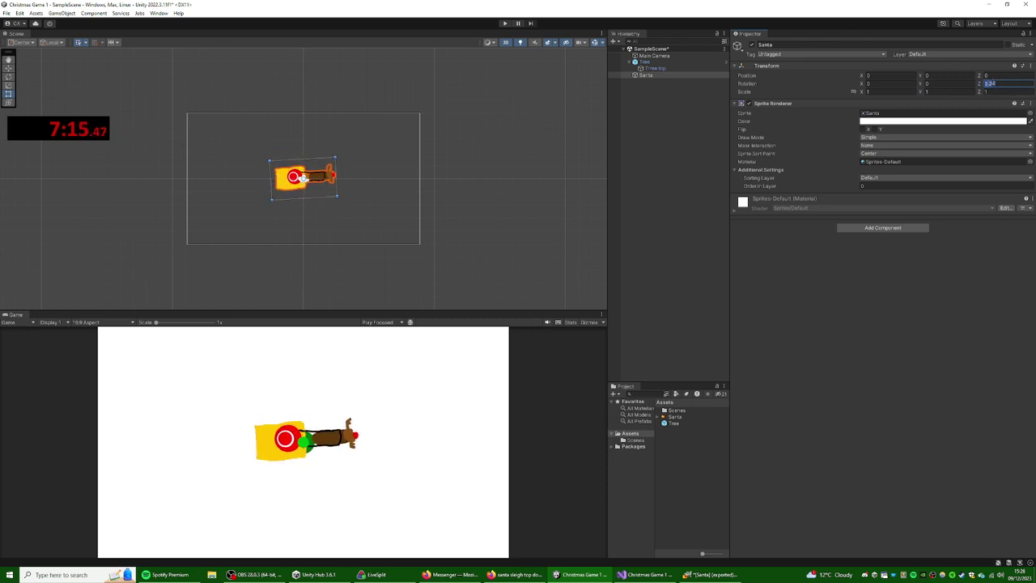
type("90")
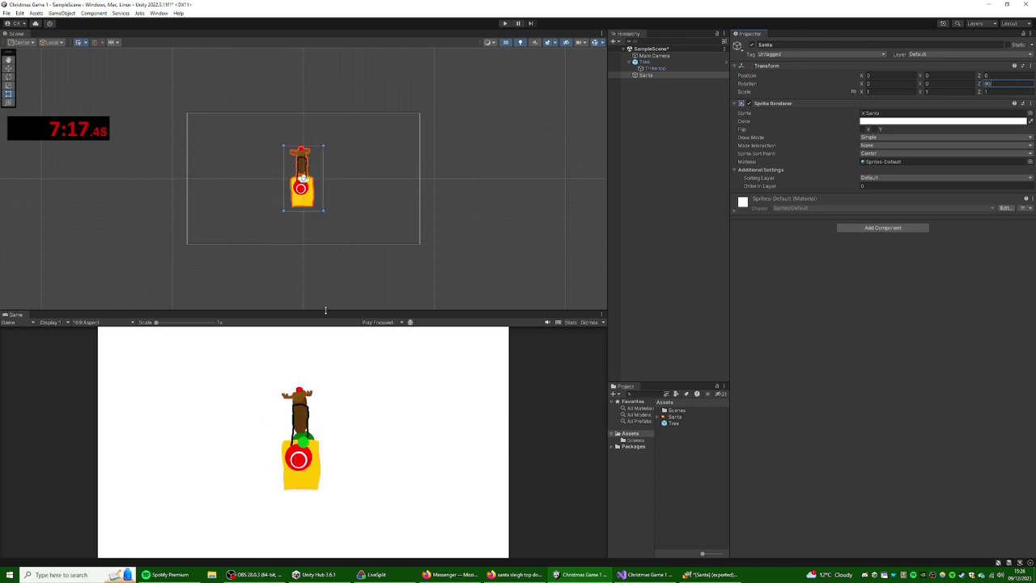
left_click_drag(315, 187, 339, 231)
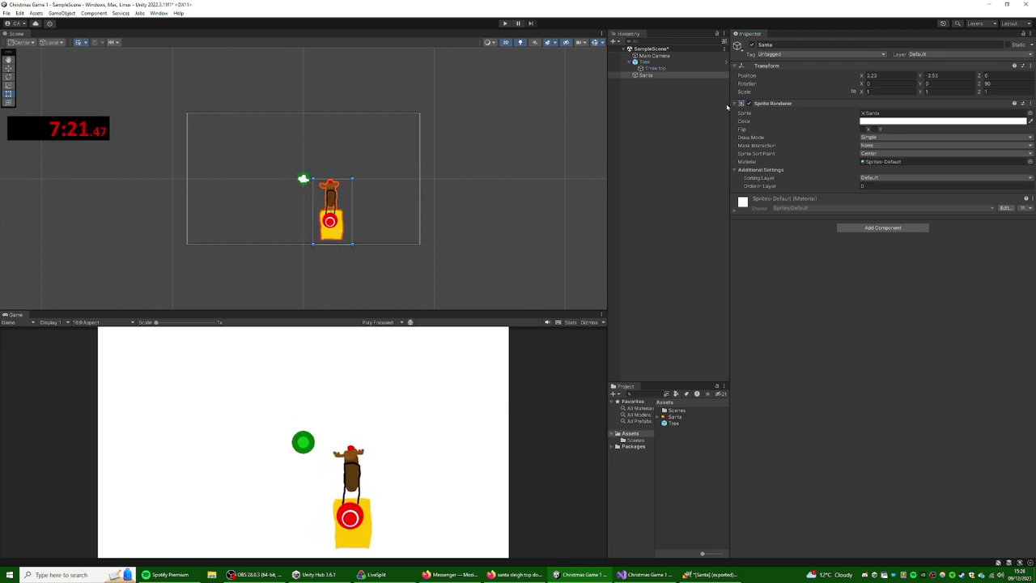
left_click(882, 228)
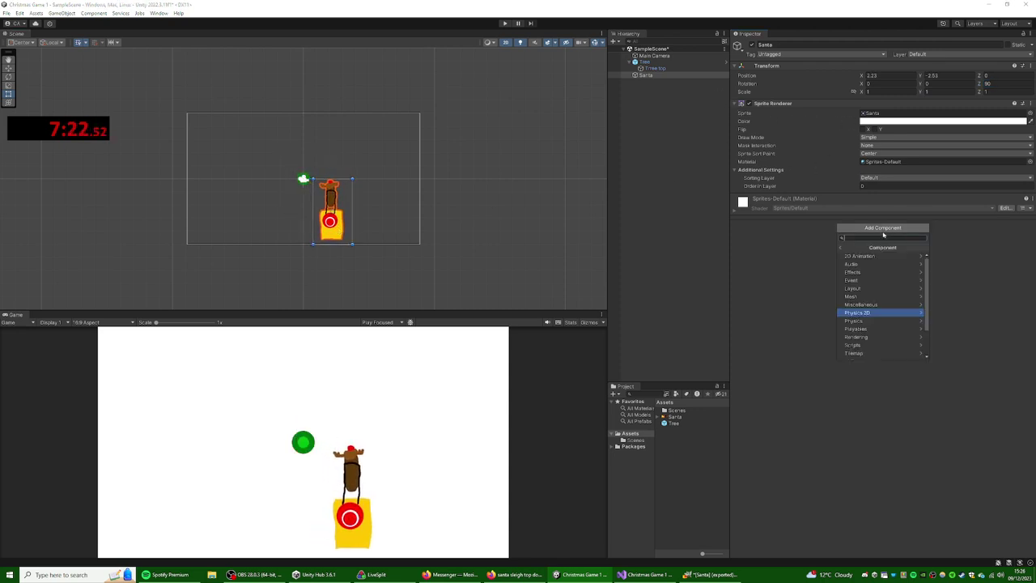
left_click(888, 326)
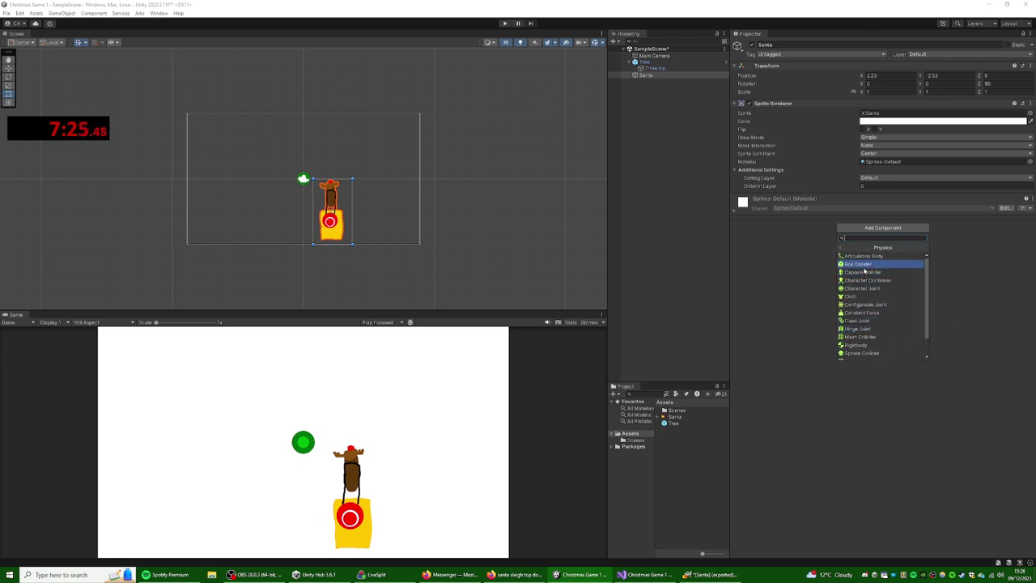
left_click(881, 264)
scroll(363, 202, "up", 6)
middle_click_drag(379, 213, 429, 180)
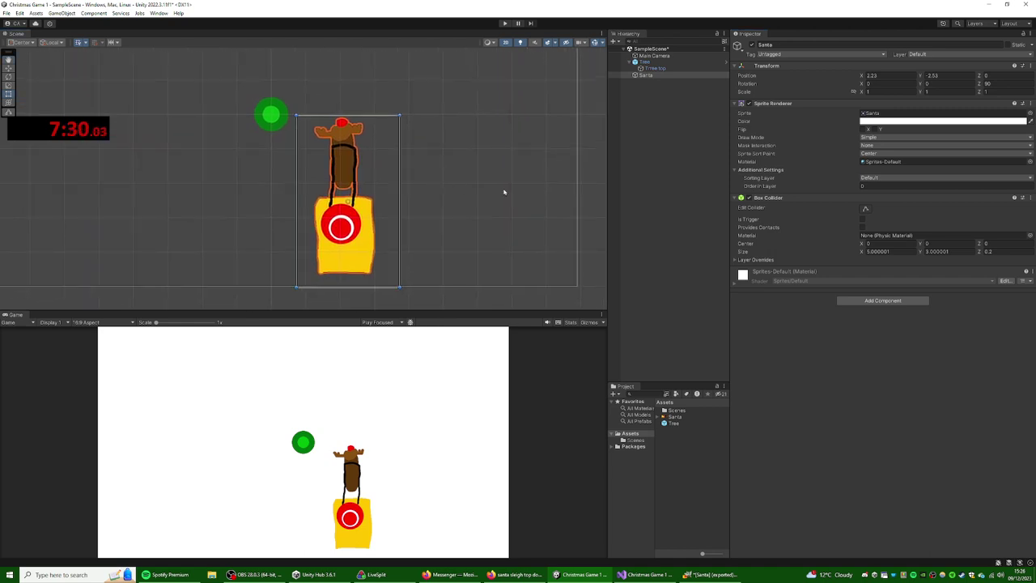
right_click(786, 198)
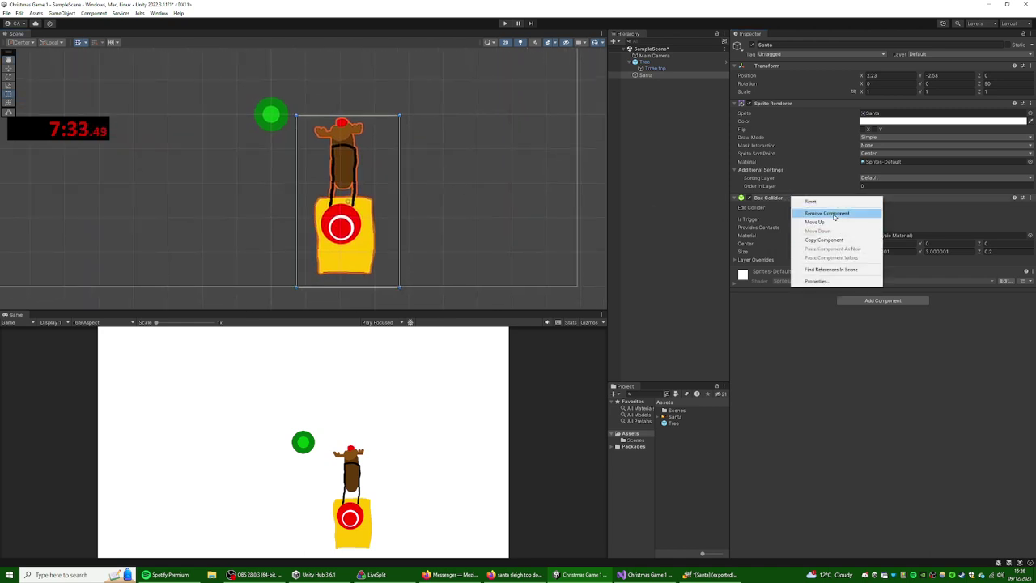
left_click(826, 213)
- Add a Capsule Collider 2D component to the Santa object
left_click(882, 227)
left_click(885, 312)
left_click(841, 247)
left_click(885, 321)
left_click(889, 280)
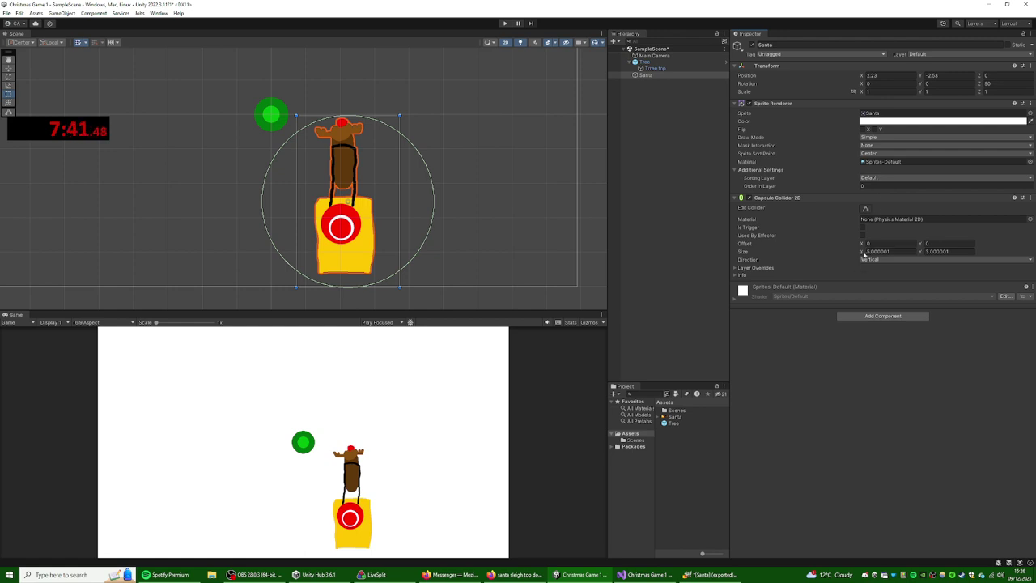
- Fit the capsule collider around the sleigh with Horizontal direction, size about 4.41 by 1.88 and offset about 0.08, 0.09
left_click_drag(864, 253, 927, 256)
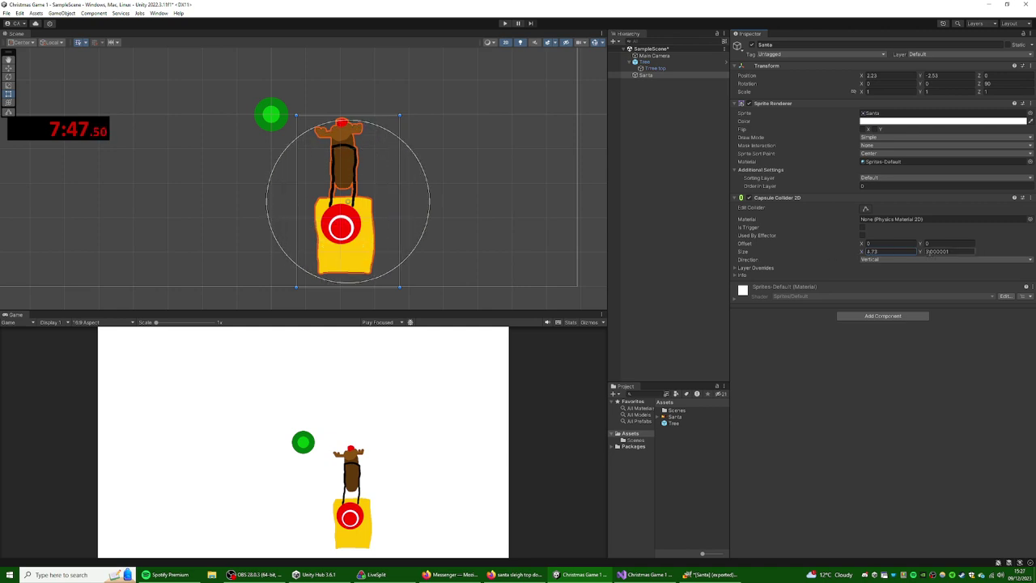
left_click(923, 253)
key("BackSpace")
key("BackSpace")
type("41")
left_click(919, 261)
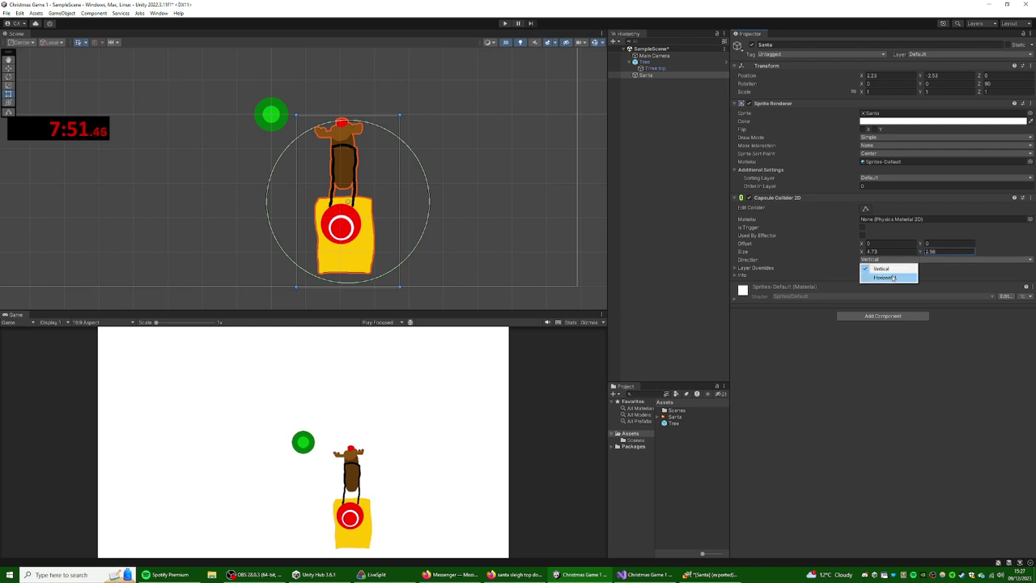
left_click(898, 276)
mouse_move(921, 252)
left_mouse_down()
mouse_move(854, 254)
mouse_move(866, 243)
mouse_move(922, 247)
left_mouse_up()
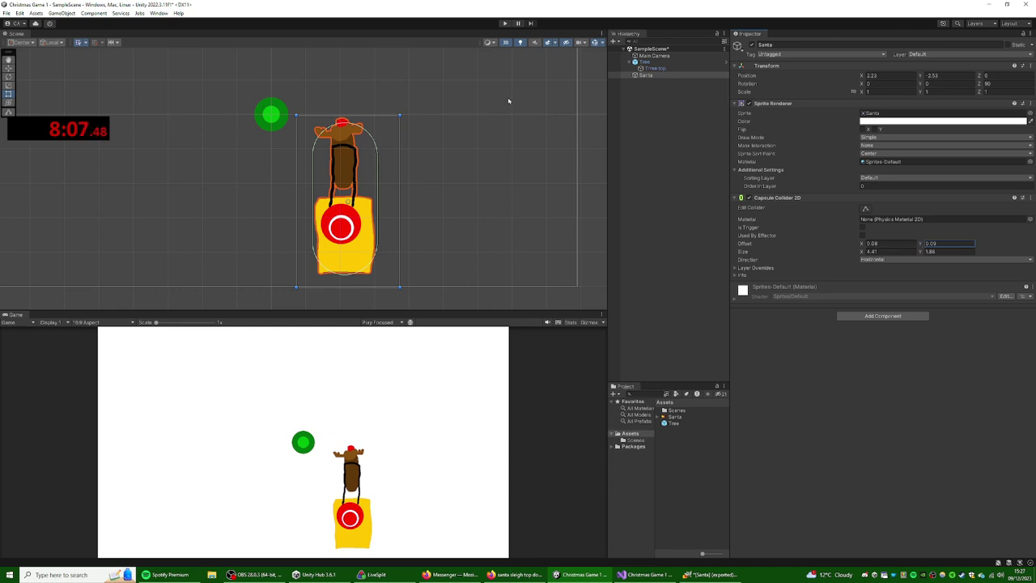
left_click(850, 330)
- Create a C# script named SantaBehaviour in the Assets folder
right_click(696, 441)
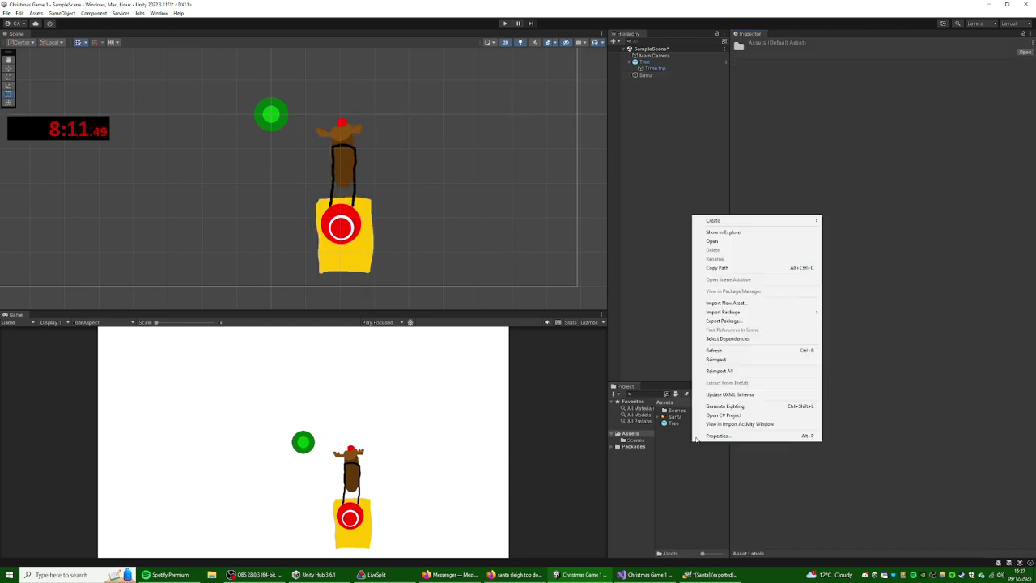
mouse_move(749, 220)
left_click(846, 202)
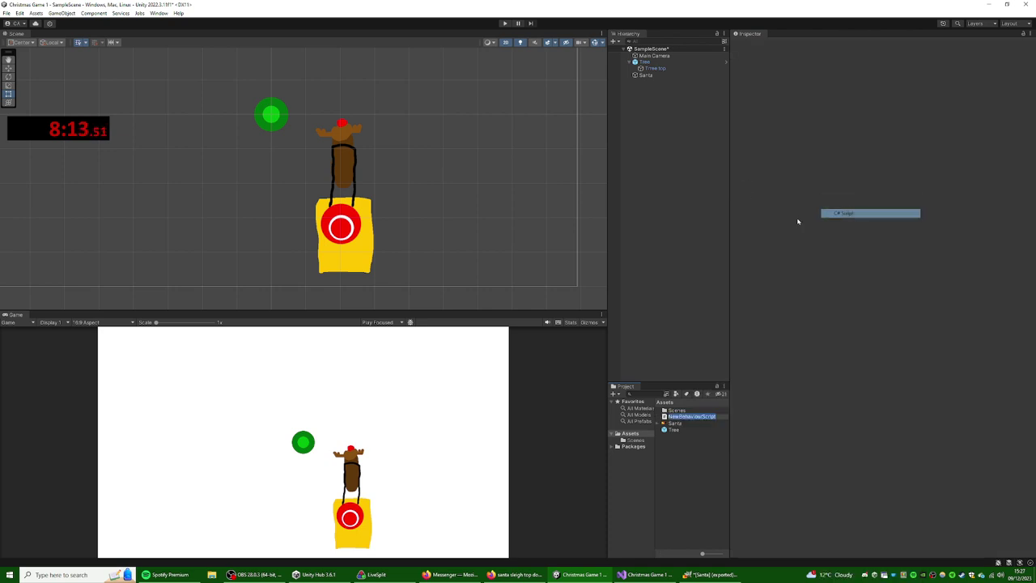
type("Sil")
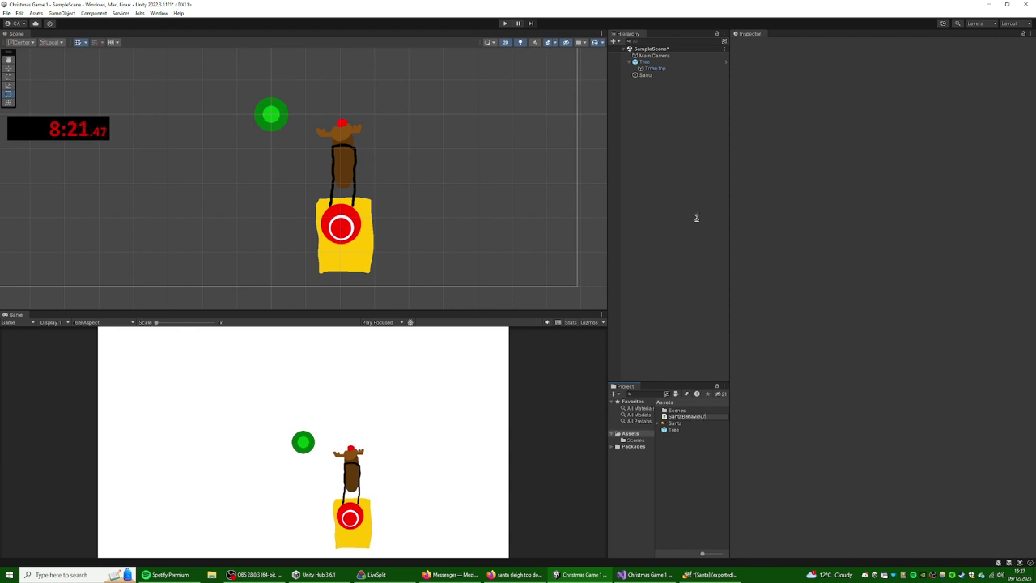
key("Return")
- Attach the SantaBehaviour script to the Santa object as a component
left_click(645, 75)
left_click_drag(684, 422, 831, 400)
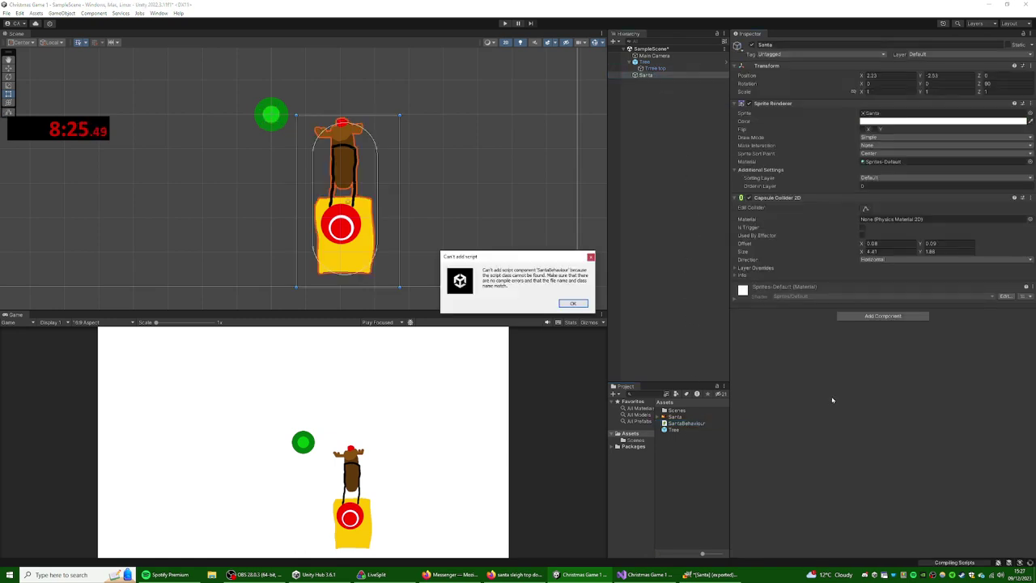
left_click(573, 305)
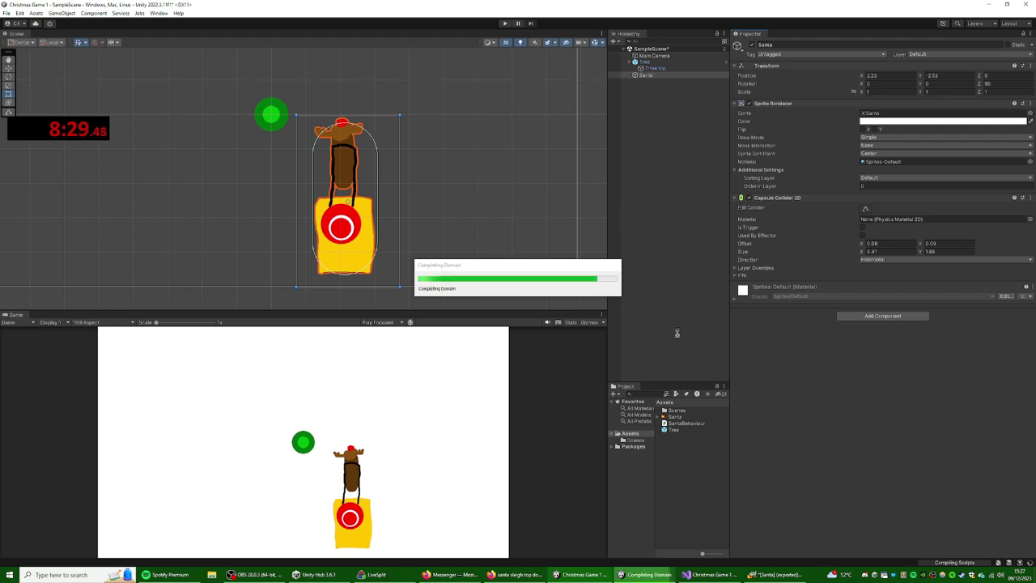
left_click_drag(684, 422, 833, 371)
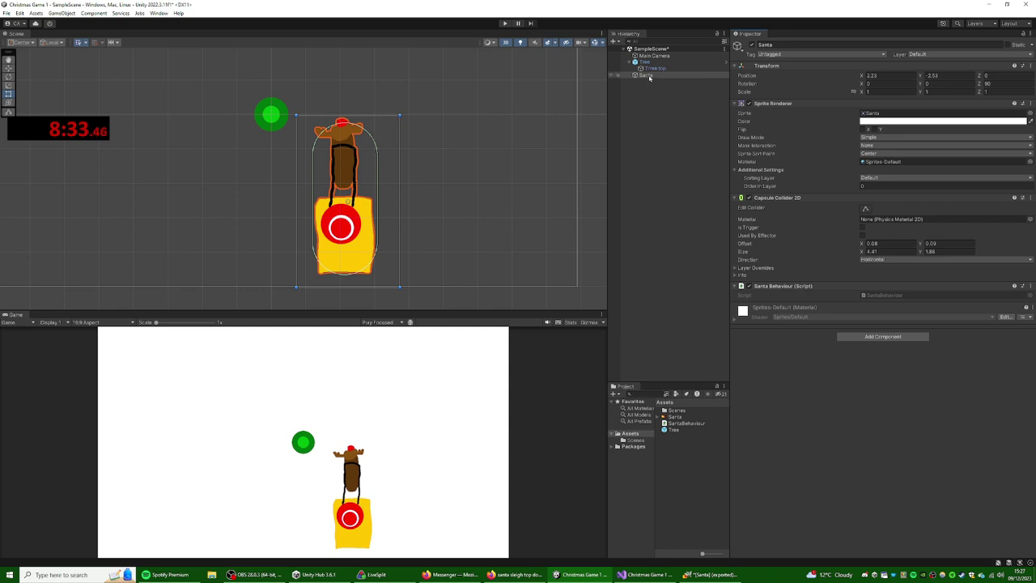
- Make a prefab of the Santa object in the Assets folder and clear the selection
left_click_drag(649, 76, 679, 363)
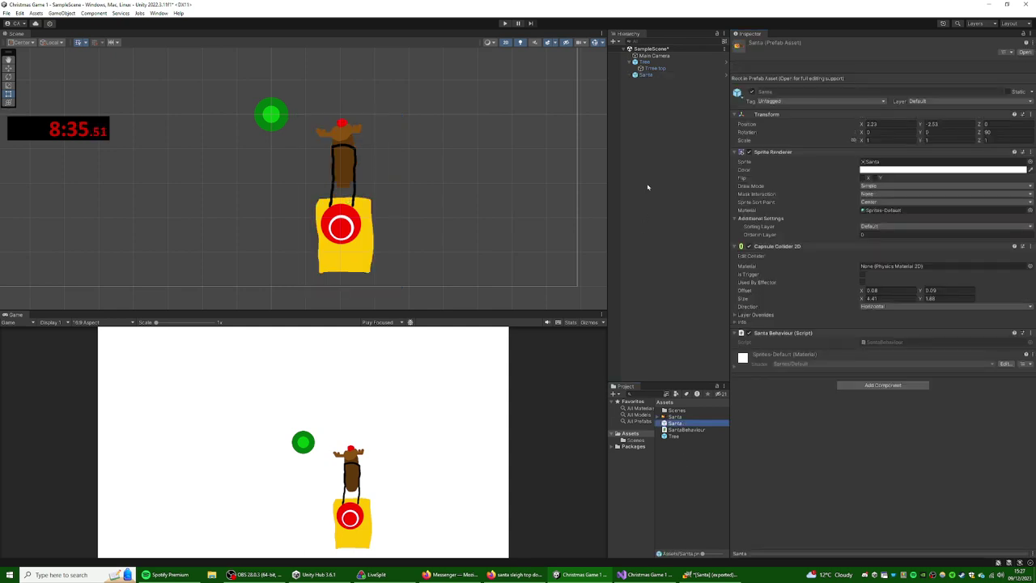
left_click(347, 229)
left_click(616, 278)
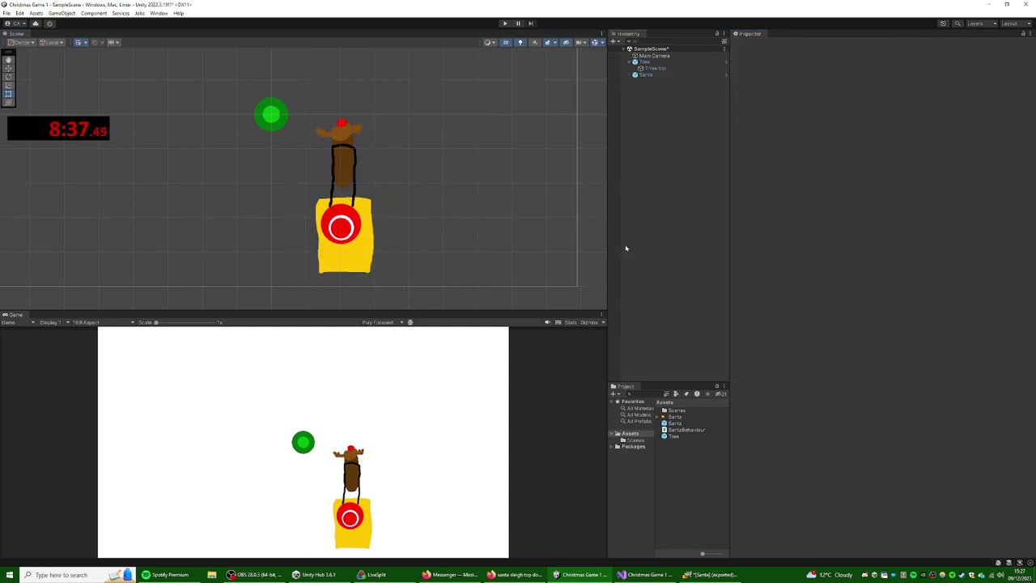
- Set the Santa object's X and Y scale to 0.7
left_click(648, 74)
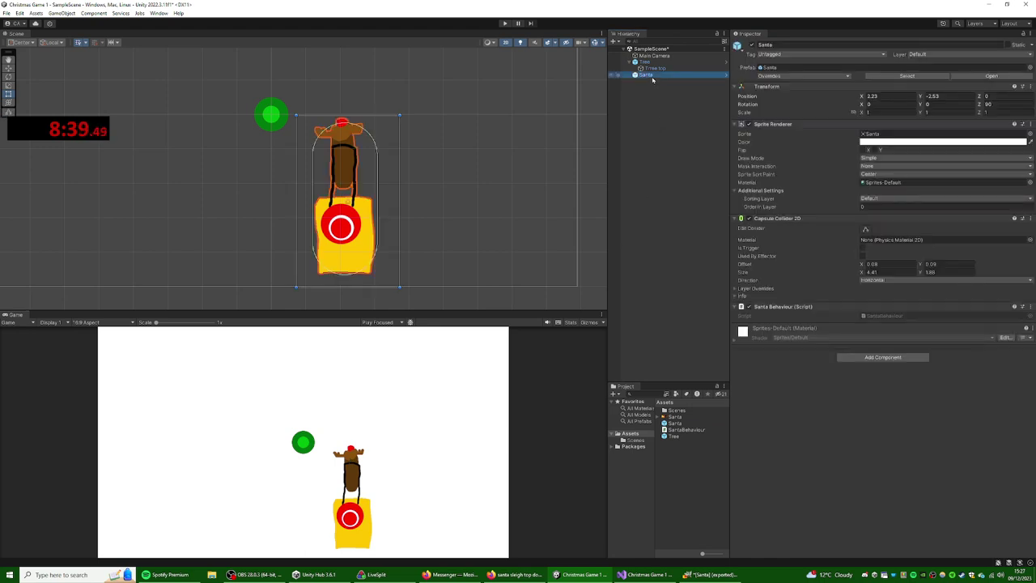
left_click(882, 96)
left_click(887, 111)
type("0.7")
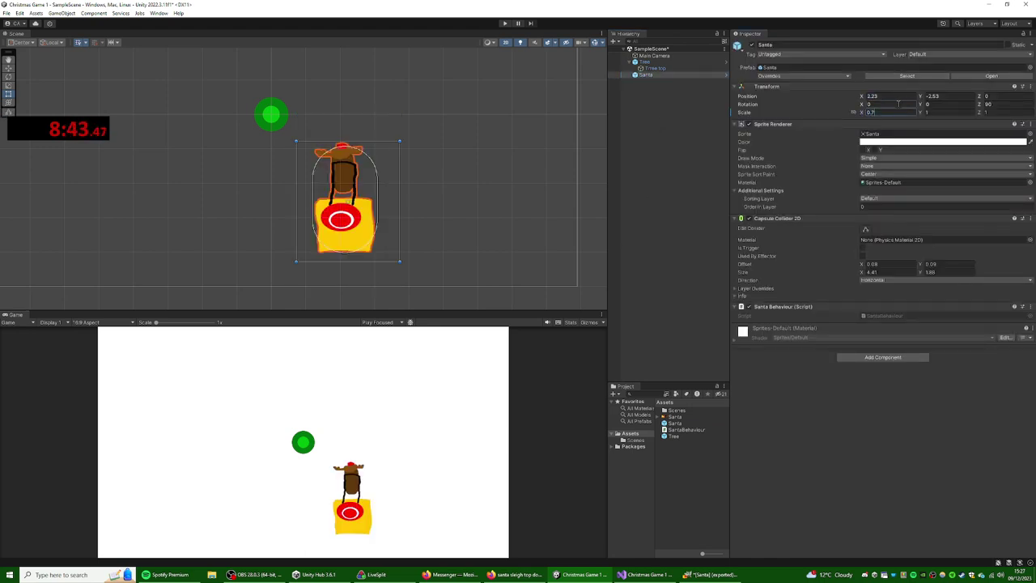
left_click(965, 112)
type("0.7")
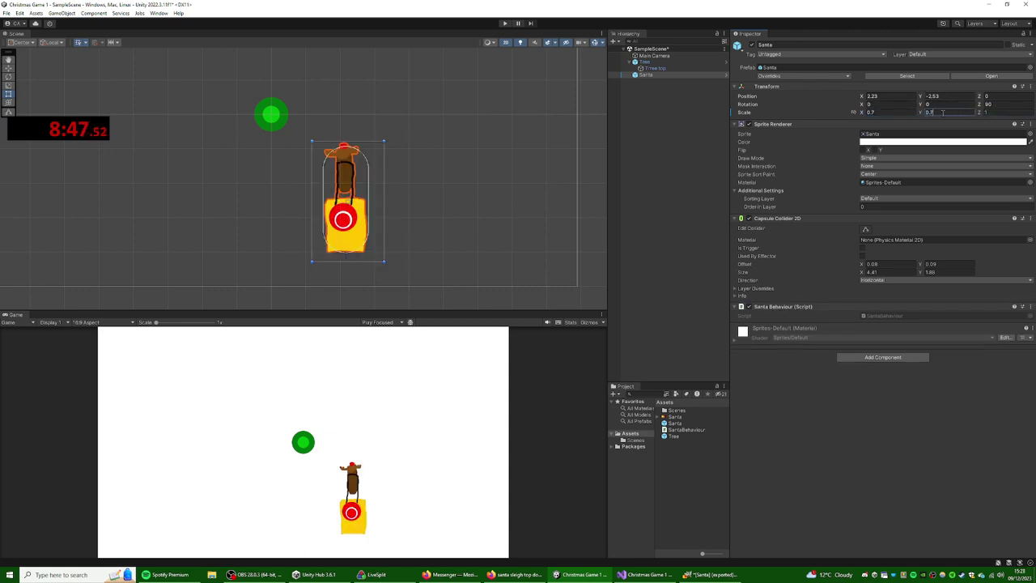
- Enlarge the Game view and set the Santa object's X and Y scale to 0.6
left_click_drag(367, 305, 378, 244)
left_click(881, 113)
type("0.6")
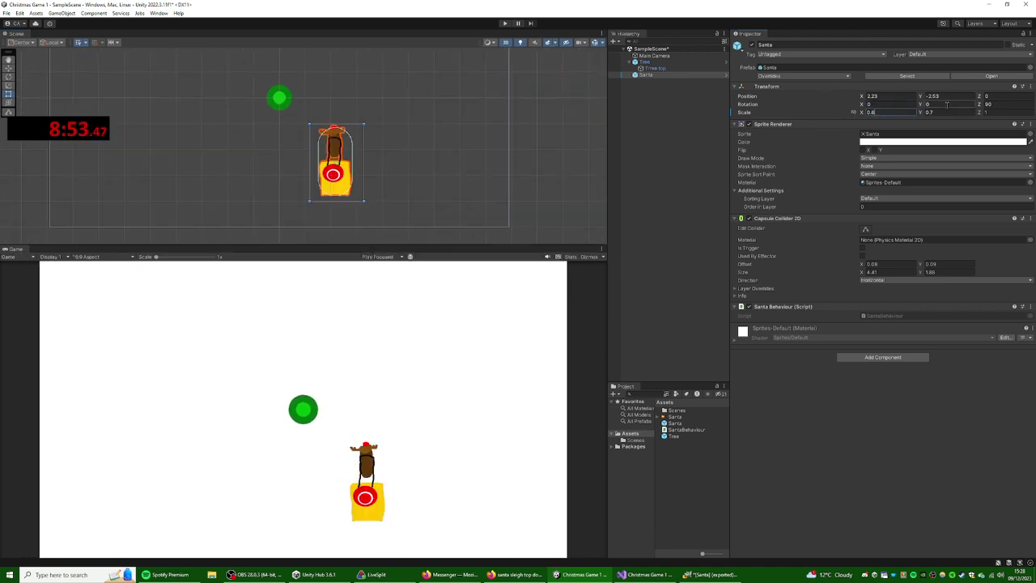
left_click(945, 112)
type("0.8")
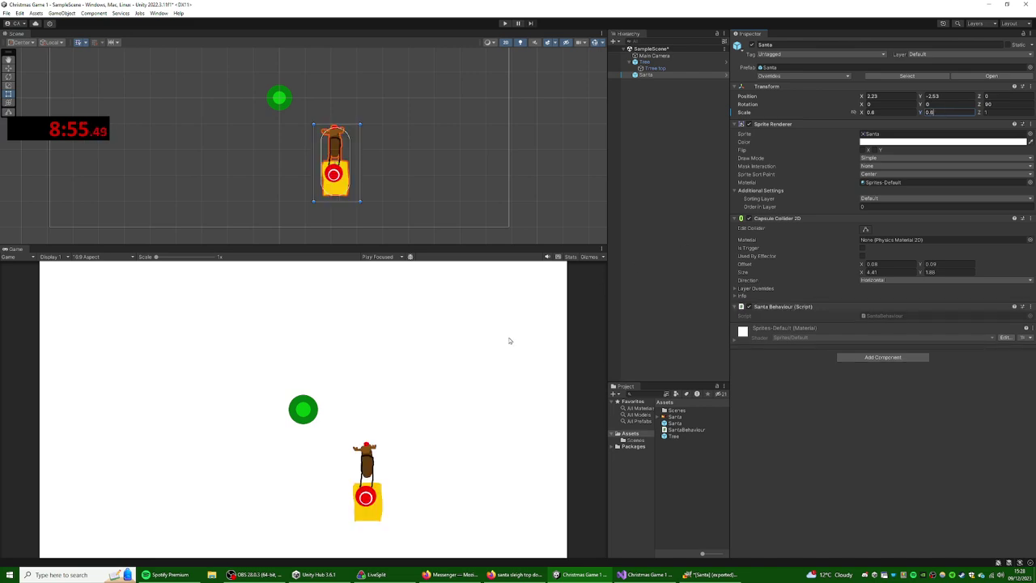
- Switch to Visual Studio, reload the modified solution and open SantaBehaviour.cs, moving the timer overlay off the code
left_click(646, 574)
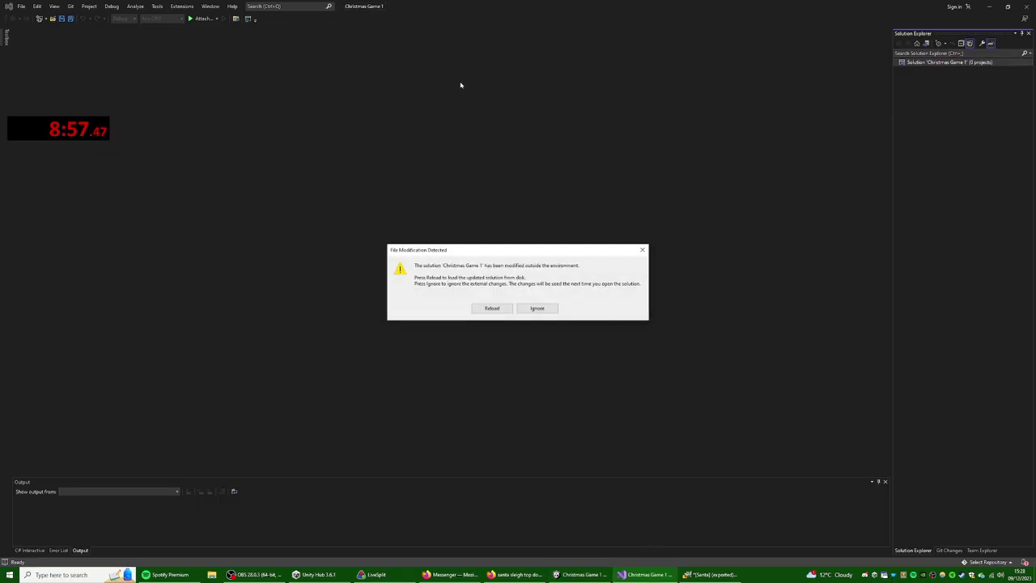
left_click(492, 307)
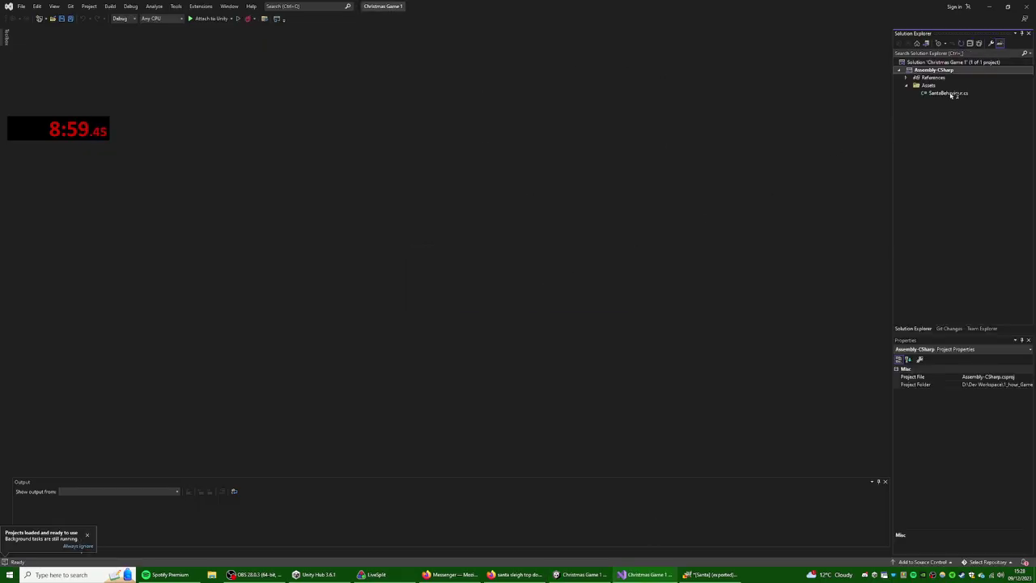
left_click(948, 93)
left_click_drag(26, 129, 351, 105)
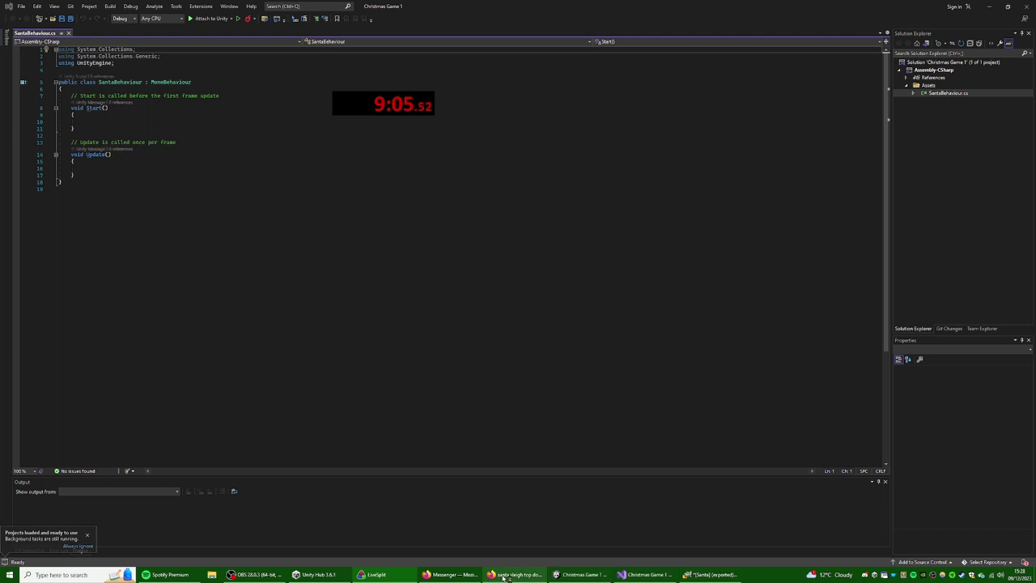
- Add an empty FixedUpdate() method below Update() in the SantaBehaviour class
left_click(96, 174)
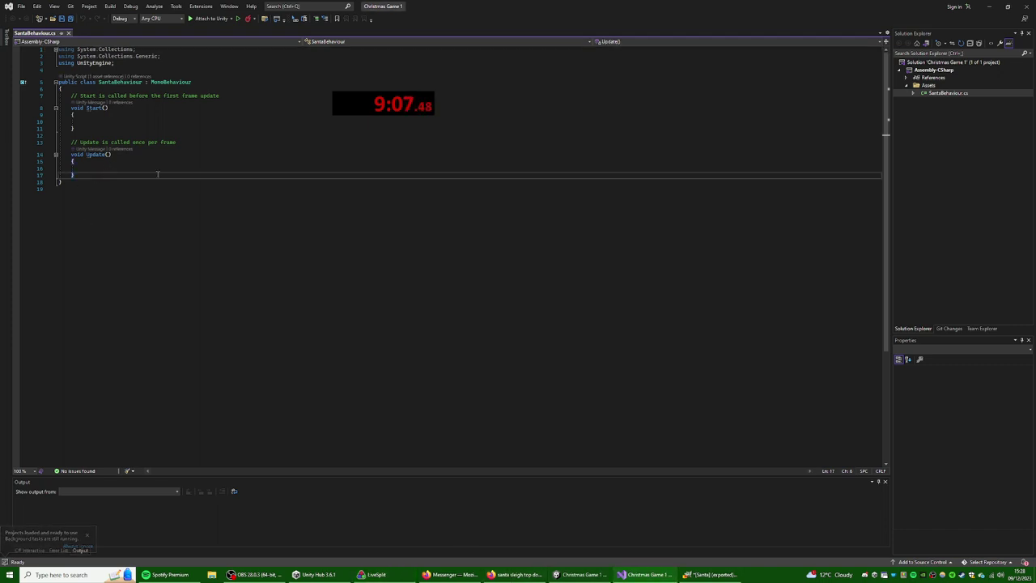
key("Return")
key("Return")
type("void Fi")
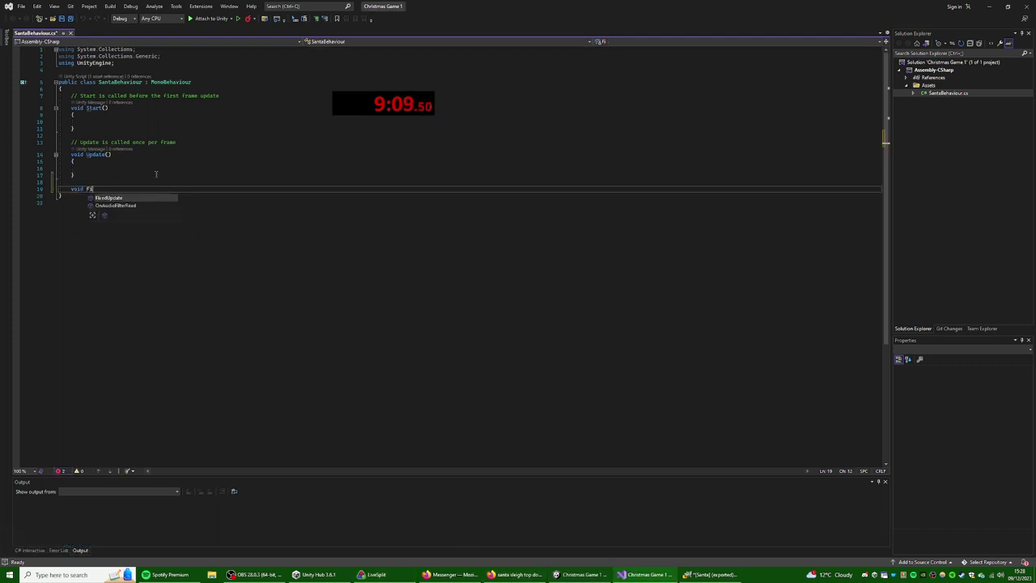
key("Tab")
- Add an empty void Move() method below FixedUpdate(), undoing the unwanted OnAnimatorMove autocompletion
key("Down")
key("Return")
key("Return")
type("void OnAnimatorMove")
key("Tab")
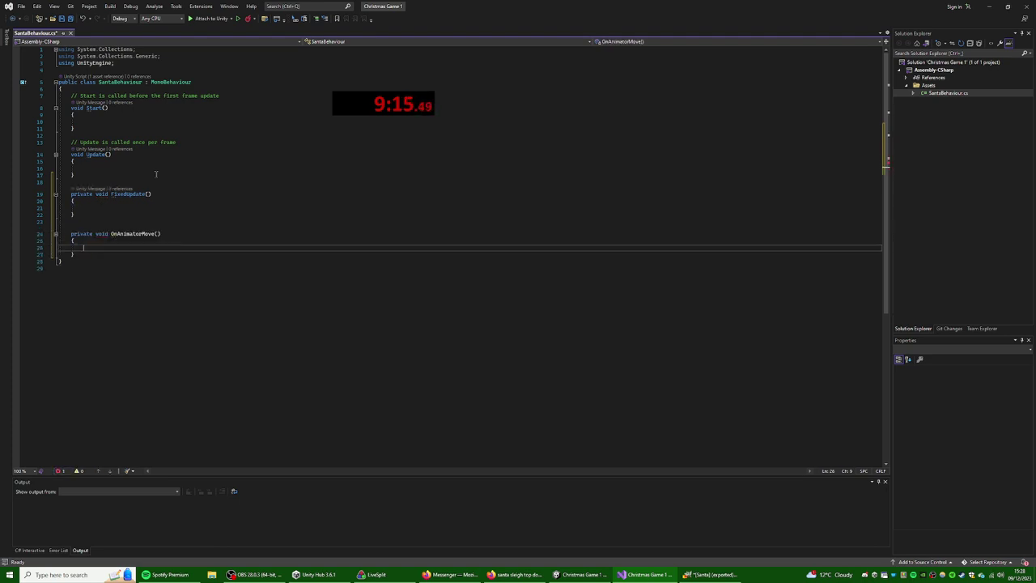
key("ctrl+z")
key("Return")
type("{")
key("Return")
- Call Move(); inside the FixedUpdate() method
key("Up")
key("Up")
key("Up")
key("Up")
key("Up")
type("Move();")
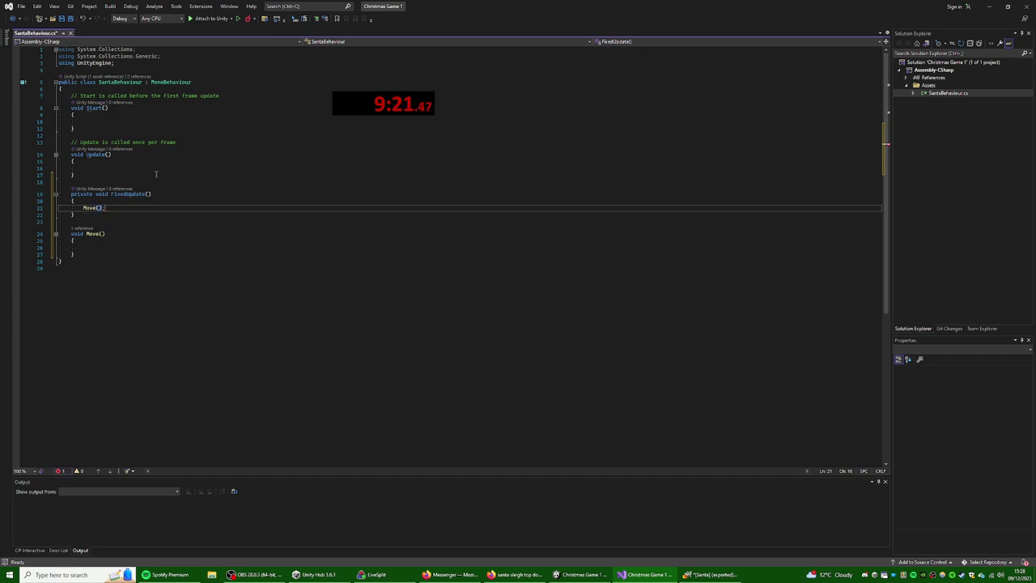
- Inside Move(), declare var x = Input.GetAxisRaw("Horizontal");
key("Down")
key("Down")
key("Down")
key("Down")
key("Down")
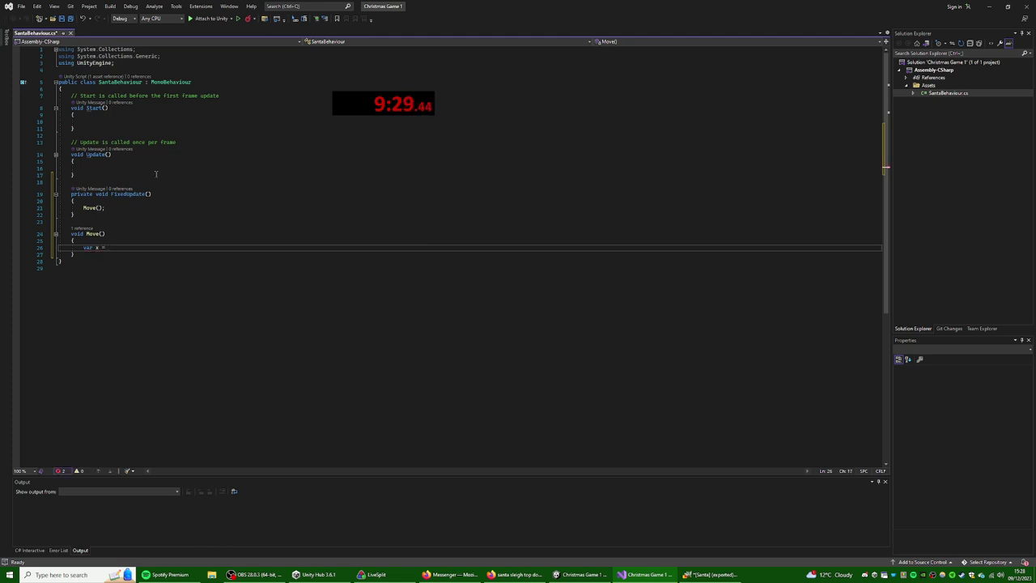
key("ctrl+space")
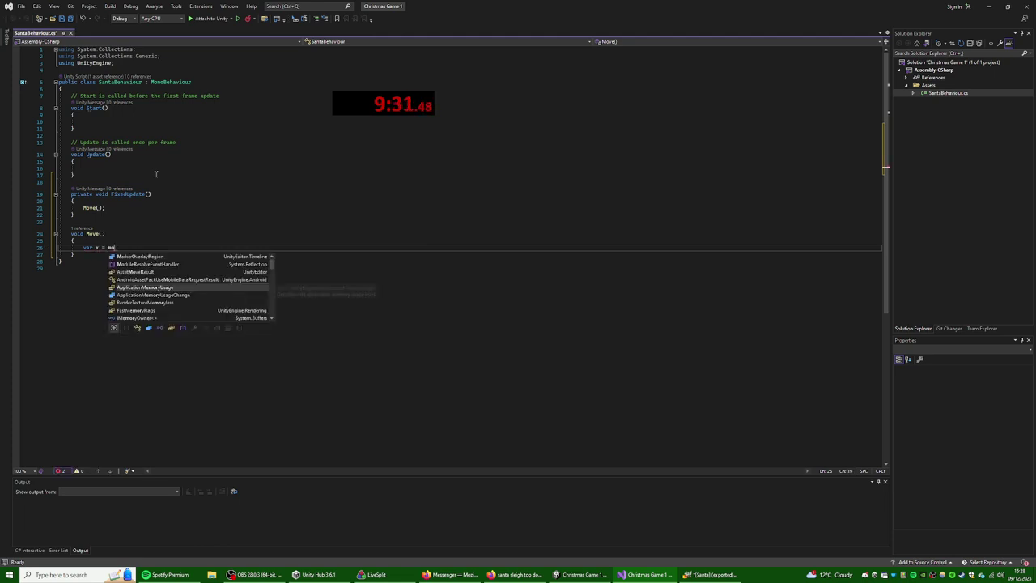
type("Inp")
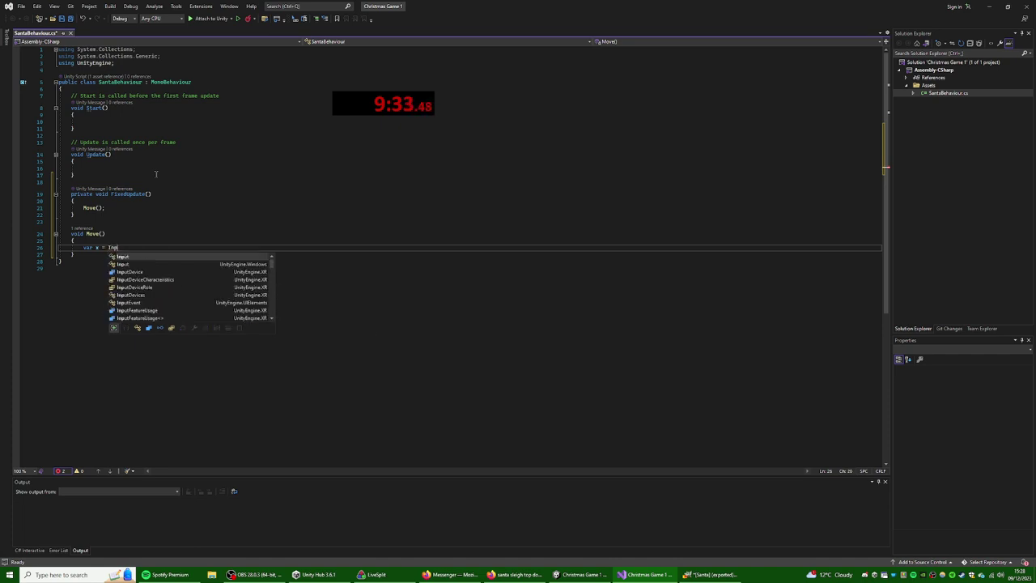
type("ut.GetA")
key("Tab")
type("R")
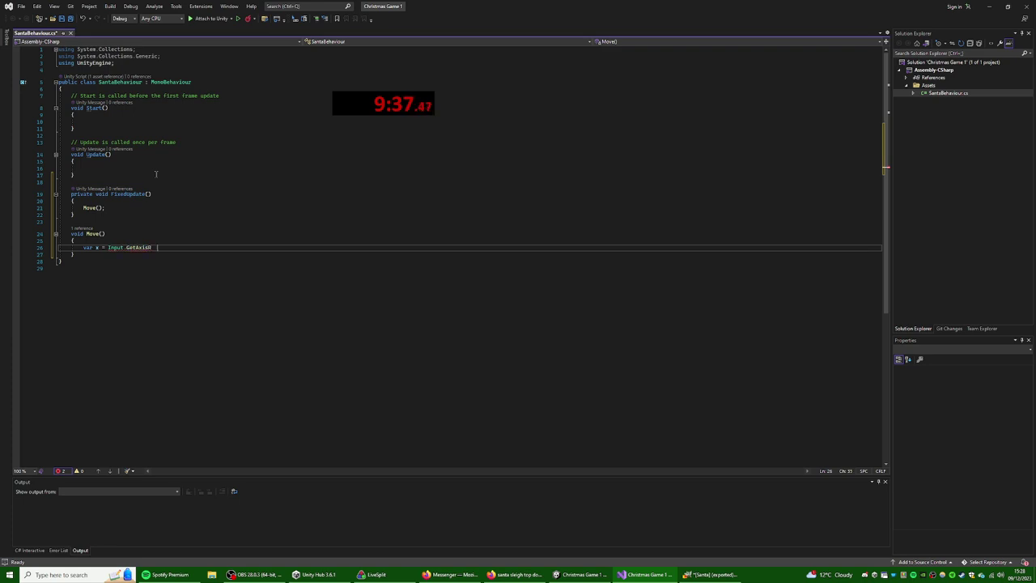
type("a")
key("Tab")
type("(\"Horizontal")
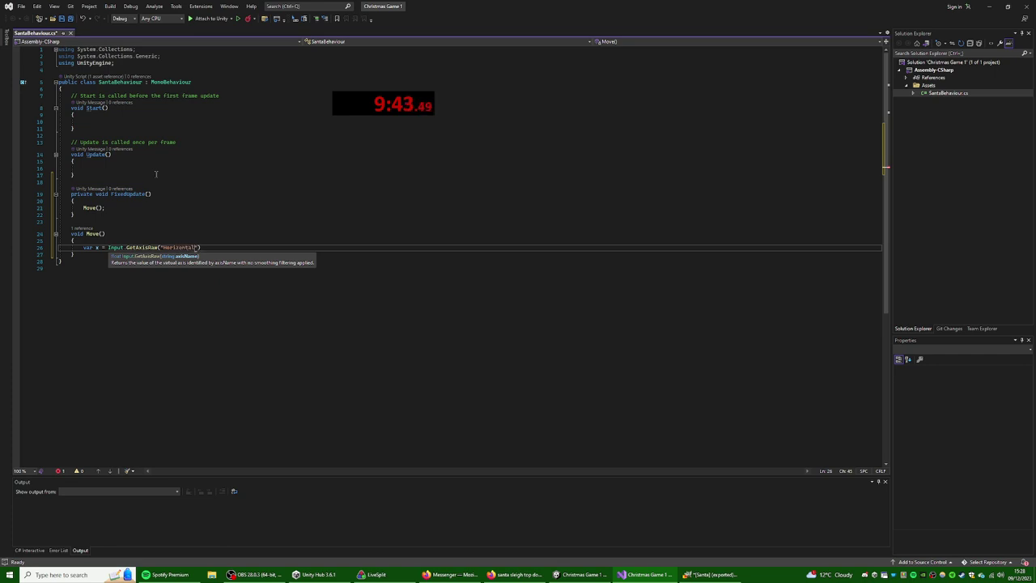
type("\");")
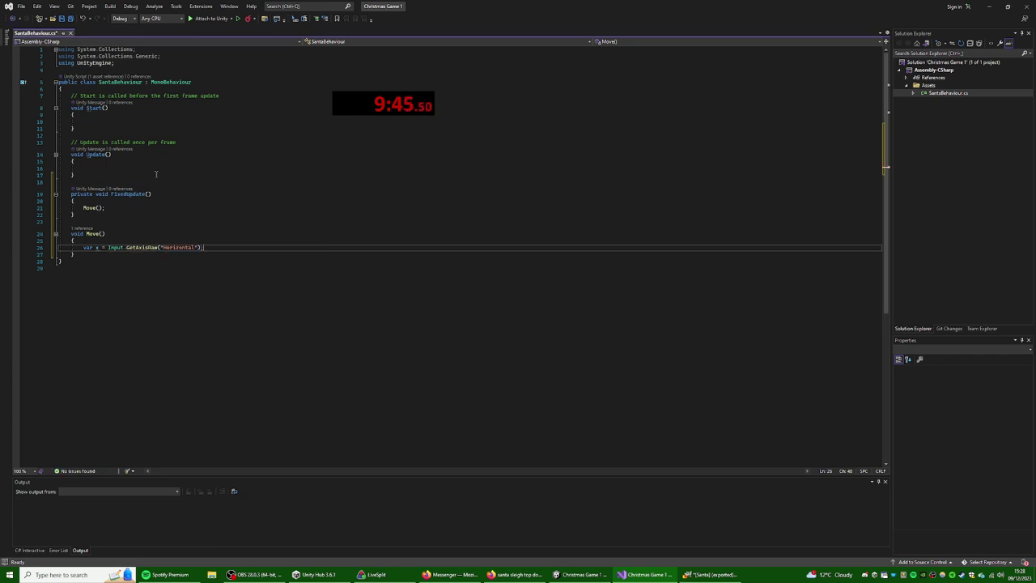
key("Return")
key("Return")
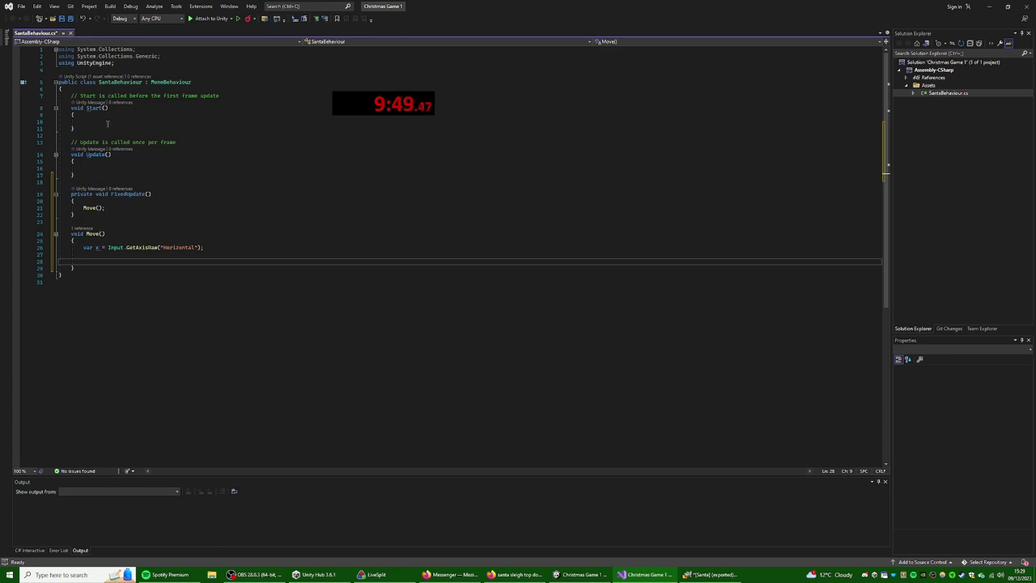
- Declare the field public float m_speed; at the start of the SantaBehaviour class, above Start()
left_click(121, 88)
key("Return")
key("Return")
key("Return")
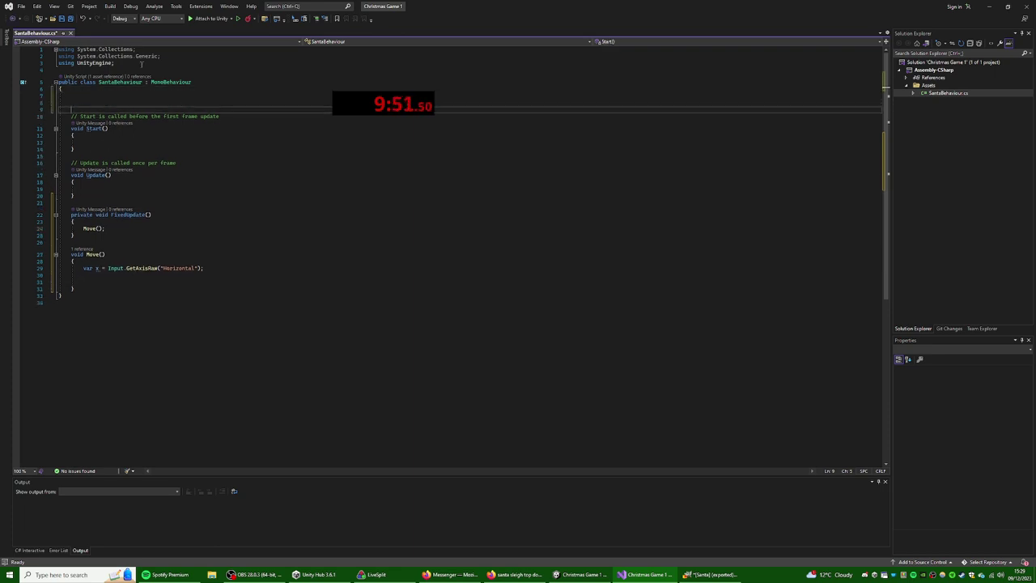
key("Up")
type("public")
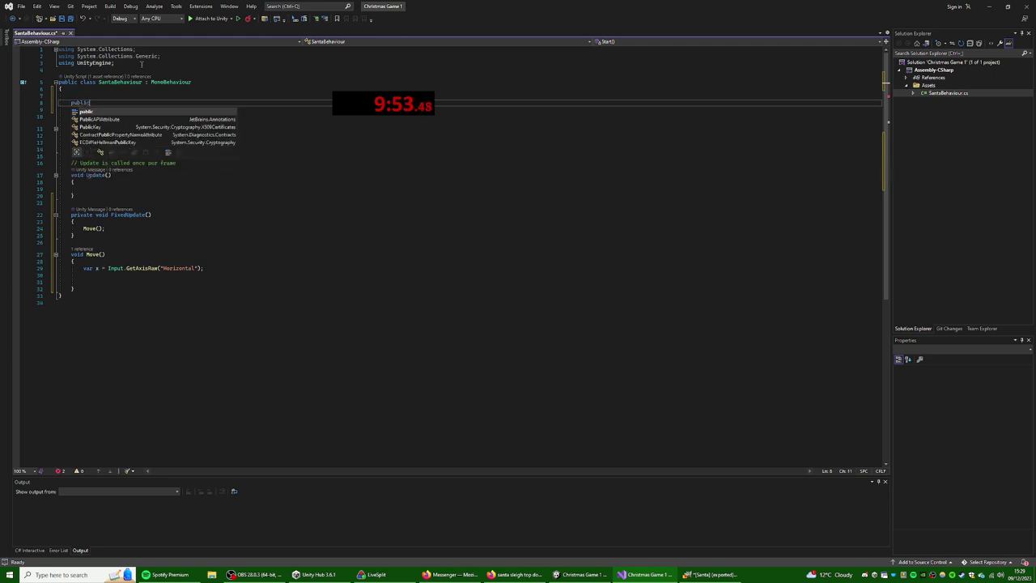
type(" float m_speed ")
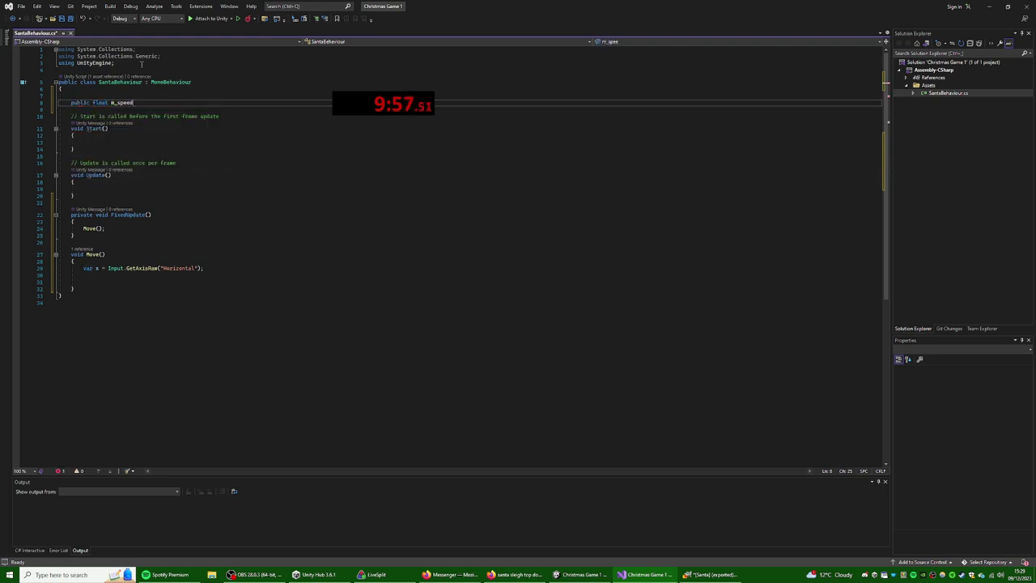
type(";")
- In Move(), below the x variable, add float move = x * m_speed * Time.deltaTime;
key("Down")
key("Down")
key("Down")
key("Down")
key("Down")
key("Down")
key("Down")
key("Down")
key("Down")
key("Down")
key("Down")
key("Down")
key("Down")
key("Down")
key("Down")
key("Down")
key("Down")
key("Down")
key("Down")
key("Down")
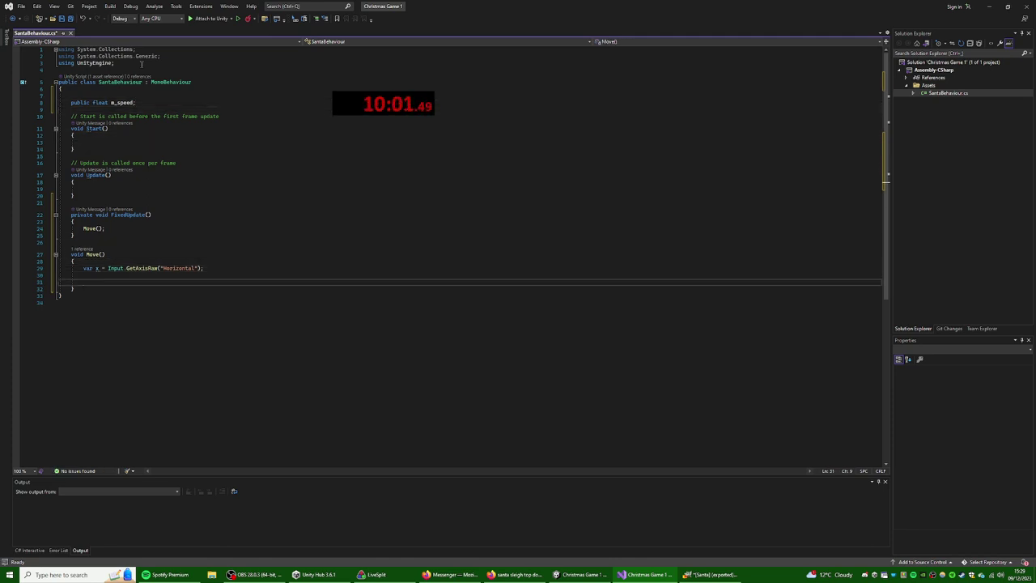
type("float move = x * m_speed ")
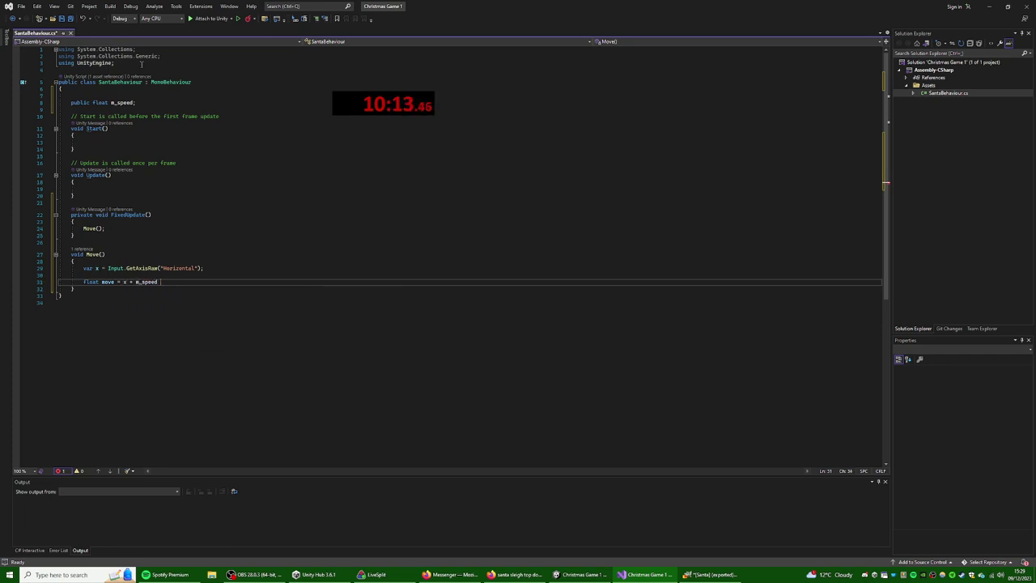
type("* Time.de")
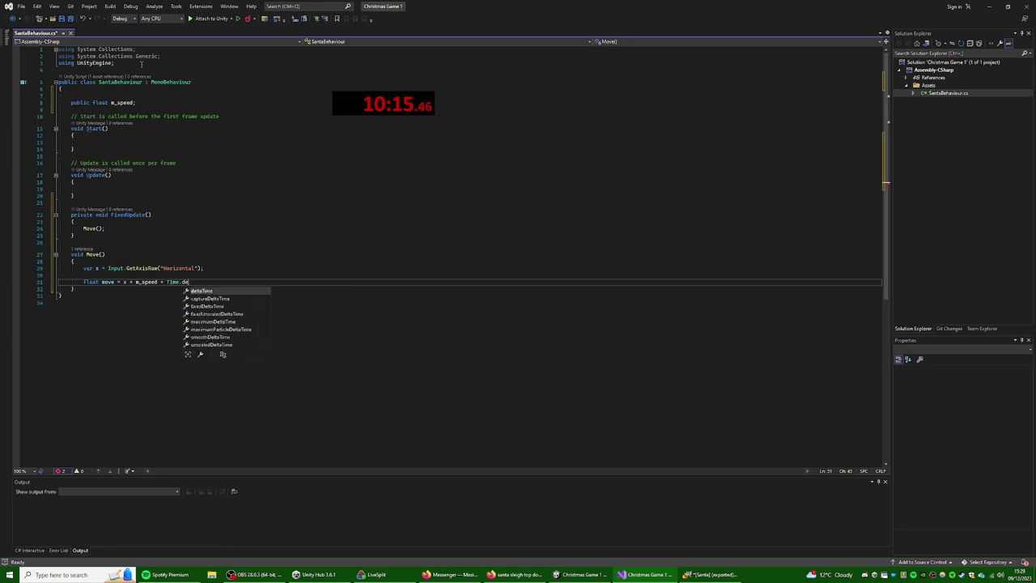
key("Tab")
type(";")
key("Return")
key("Return")
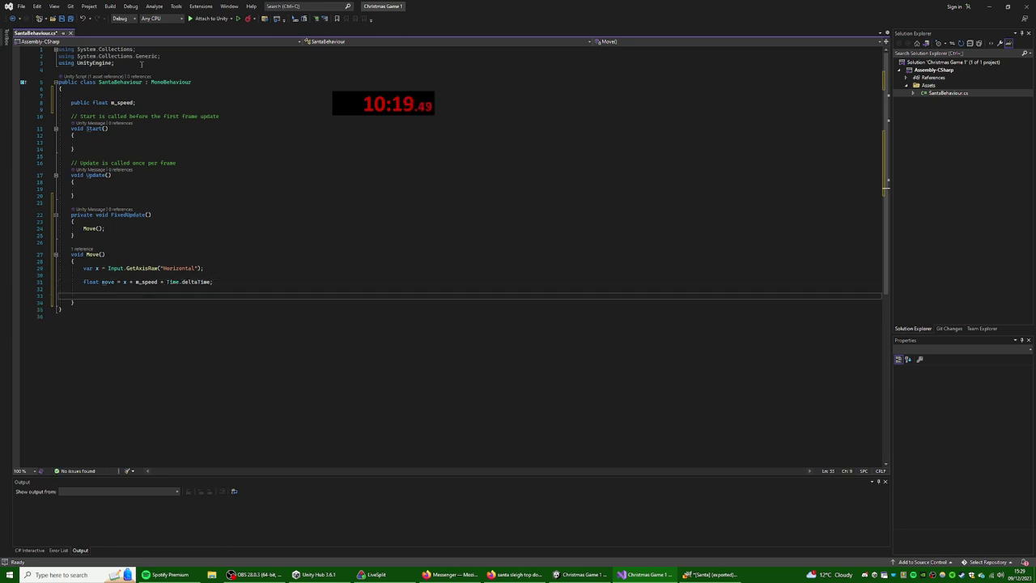
- Below the move line, declare var moveVec = new Vector3(move, 0f, 0f);
type("New")
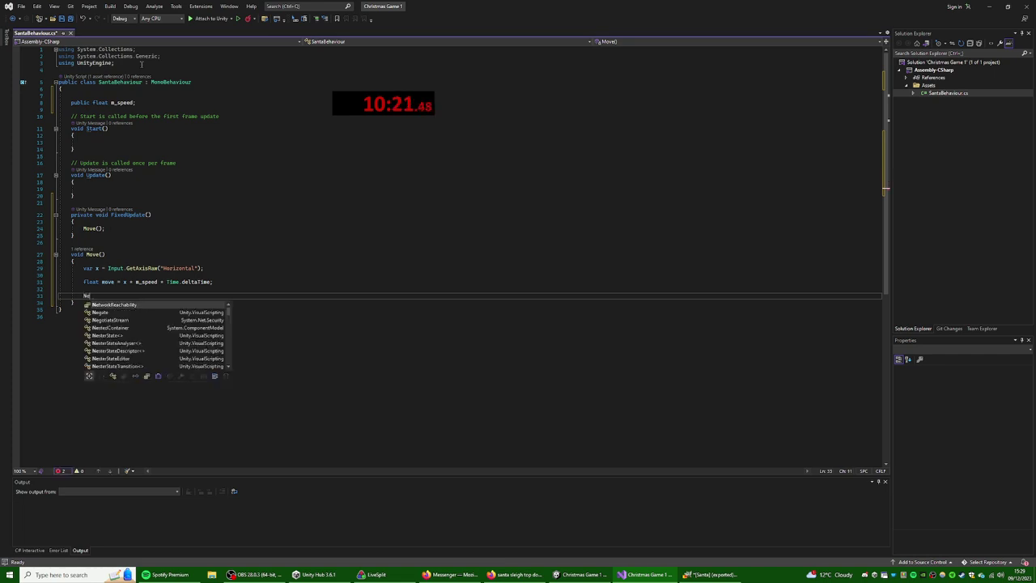
key("BackSpace")
key("BackSpace")
key("BackSpace")
type("var ")
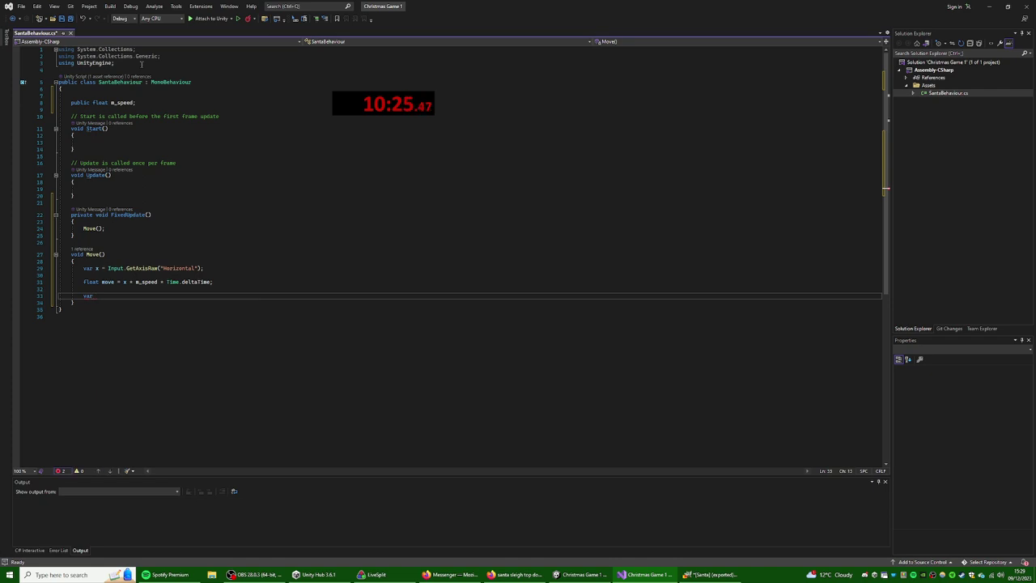
type("moveVec = new Vect")
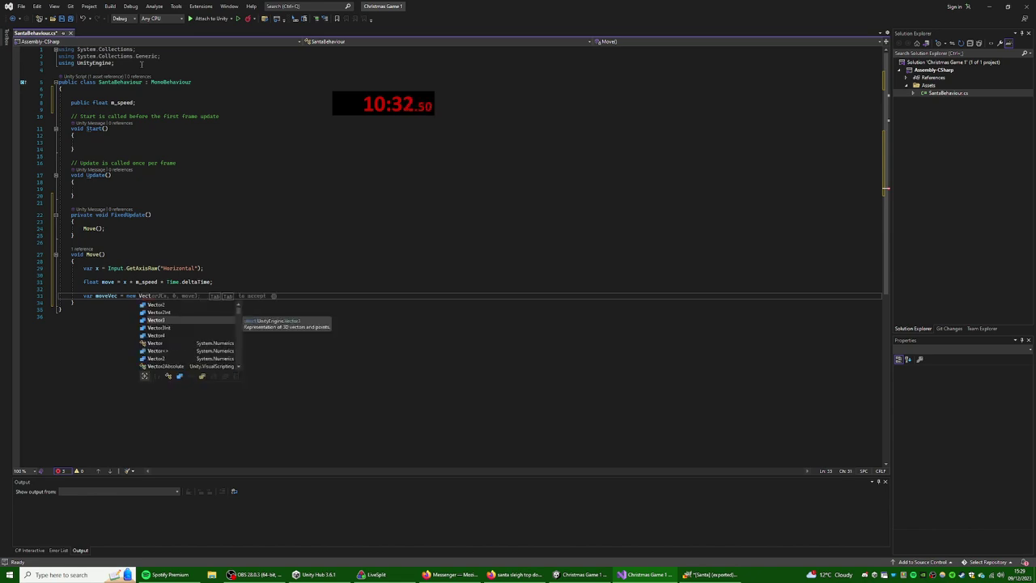
key("Tab")
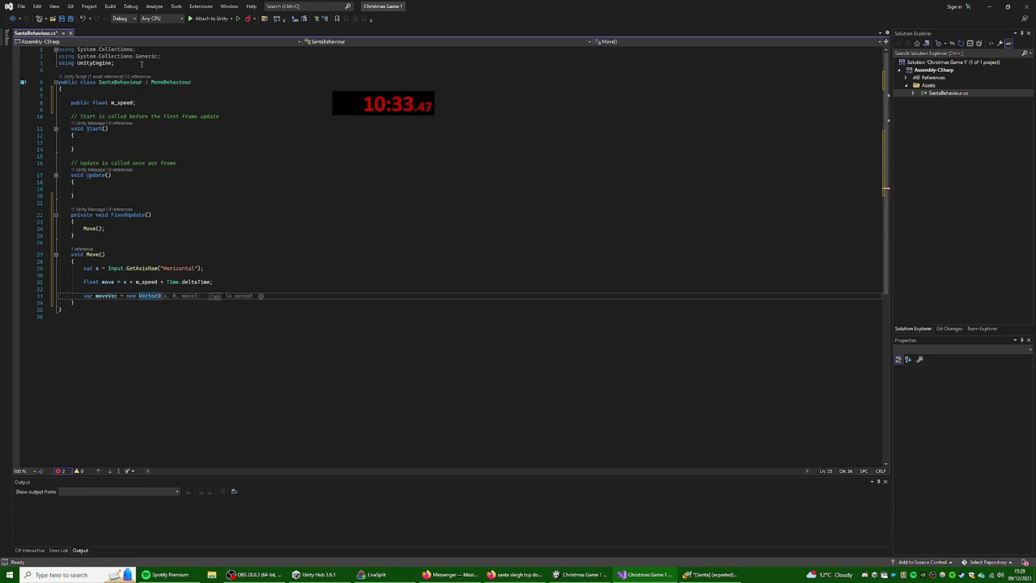
key("Tab")
key("Left")
key("Left")
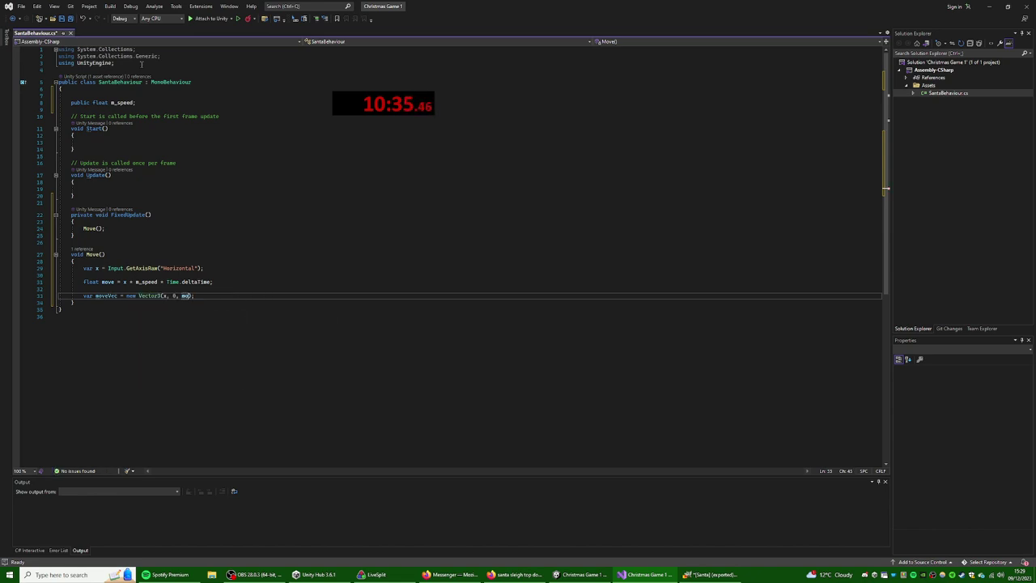
key("BackSpace")
key("BackSpace")
key("BackSpace")
key("BackSpace")
key("BackSpace")
type("f, 0f")
key("Left")
key("Left")
key("Left")
key("Left")
key("BackSpace")
type("move")
key("End")
key("Return")
key("Return")
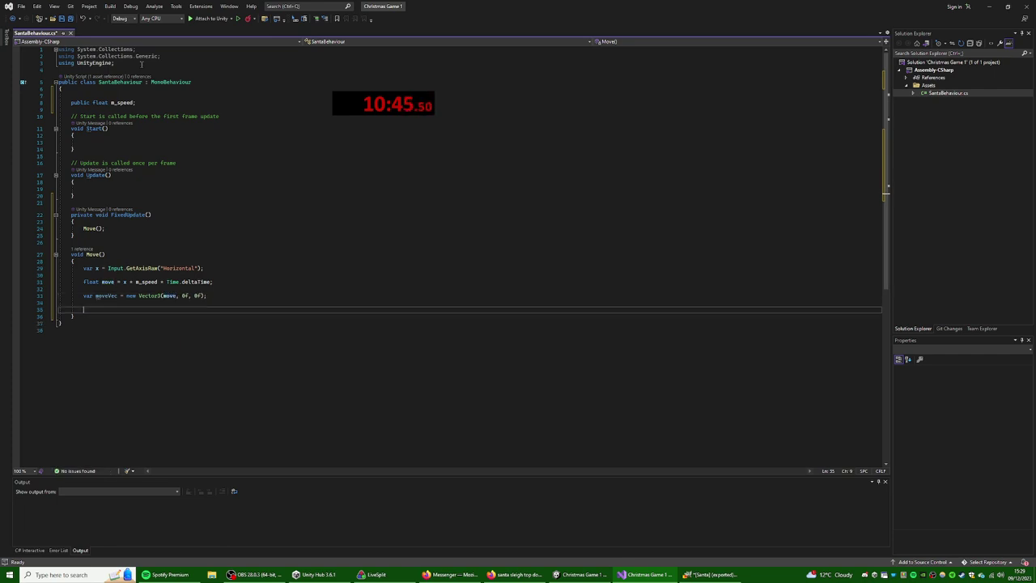
- End Move() with transform.position += moveVec; and save the script
type("trans")
key("Tab")
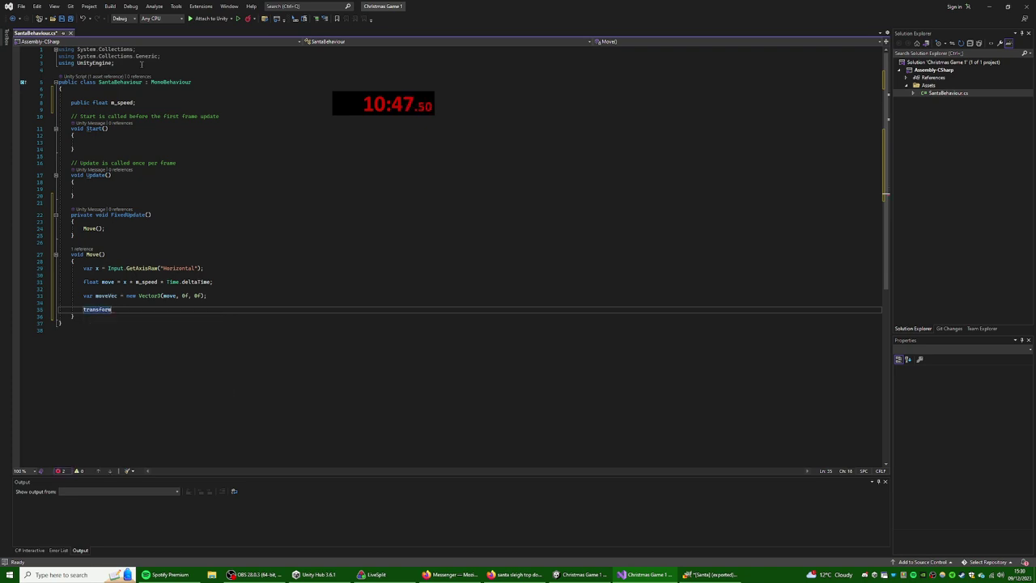
type(".po")
key("Tab")
key("Escape")
type("+= mo")
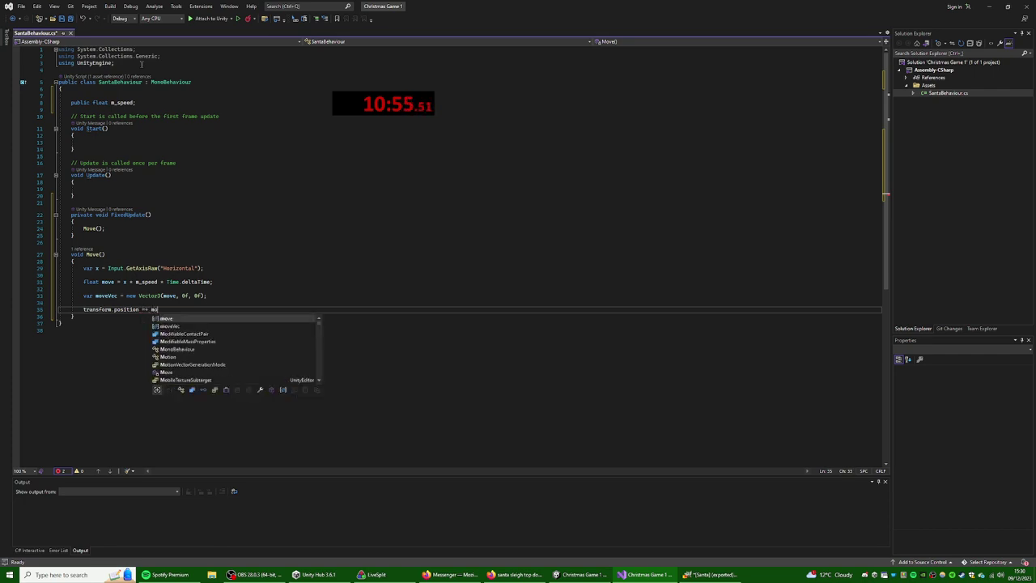
type("veVec;")
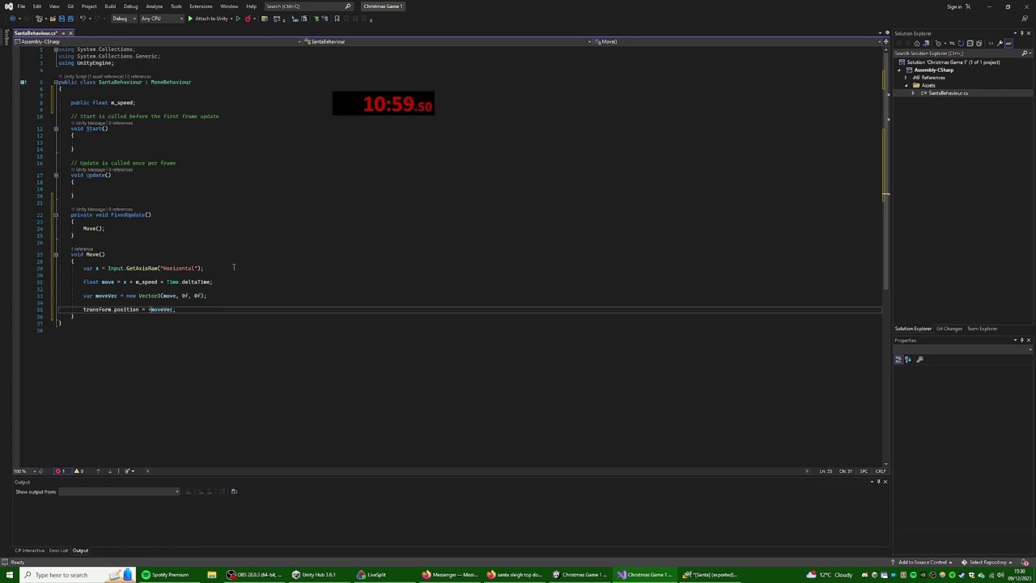
key("BackSpace")
key("BackSpace")
key("BackSpace")
type("+")
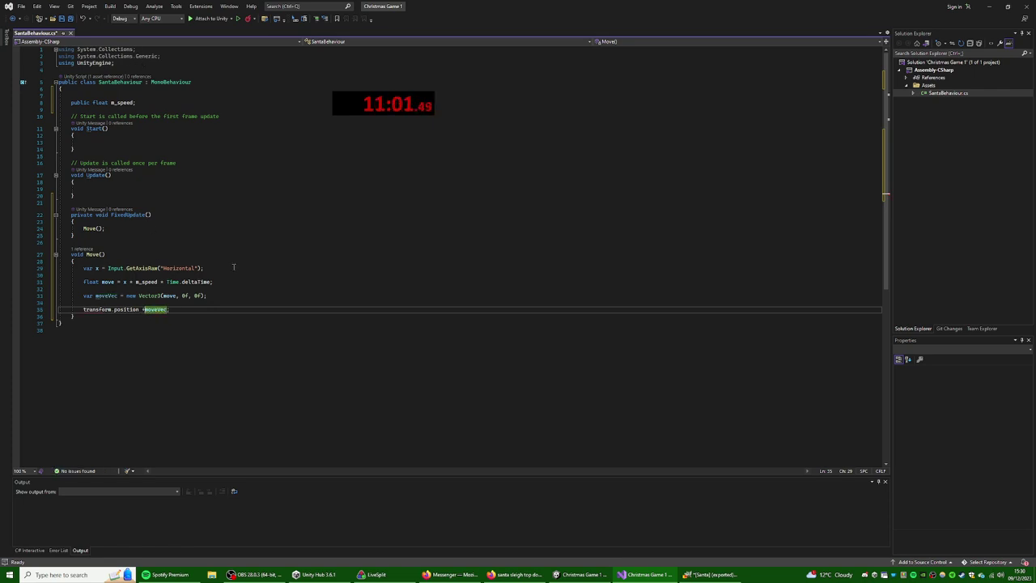
type("=")
key("ctrl+s")
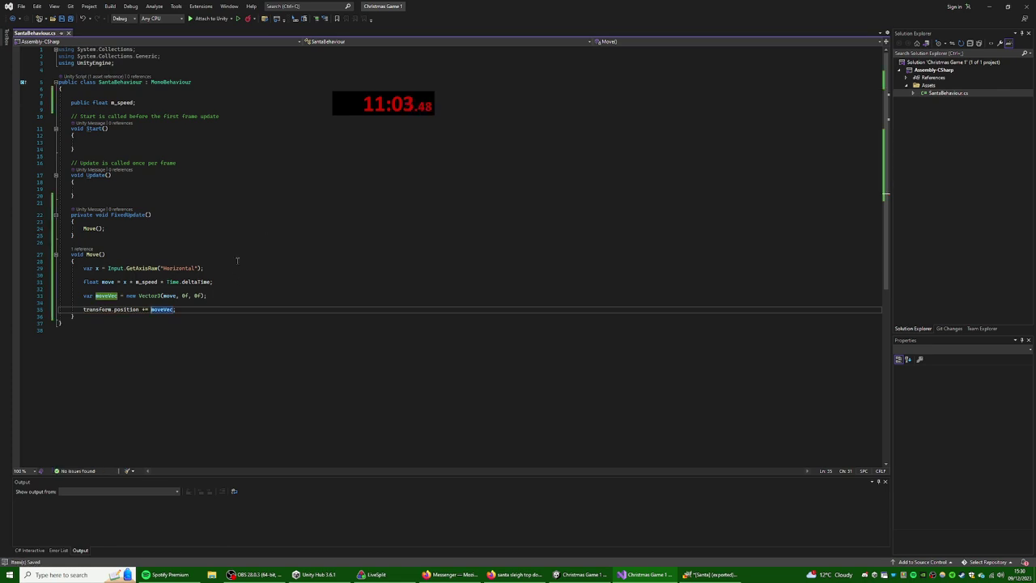
- Switch to Unity, set the Speed of Santa's Santa Behaviour script to 1, and play-test the sleigh movement
left_click(227, 273)
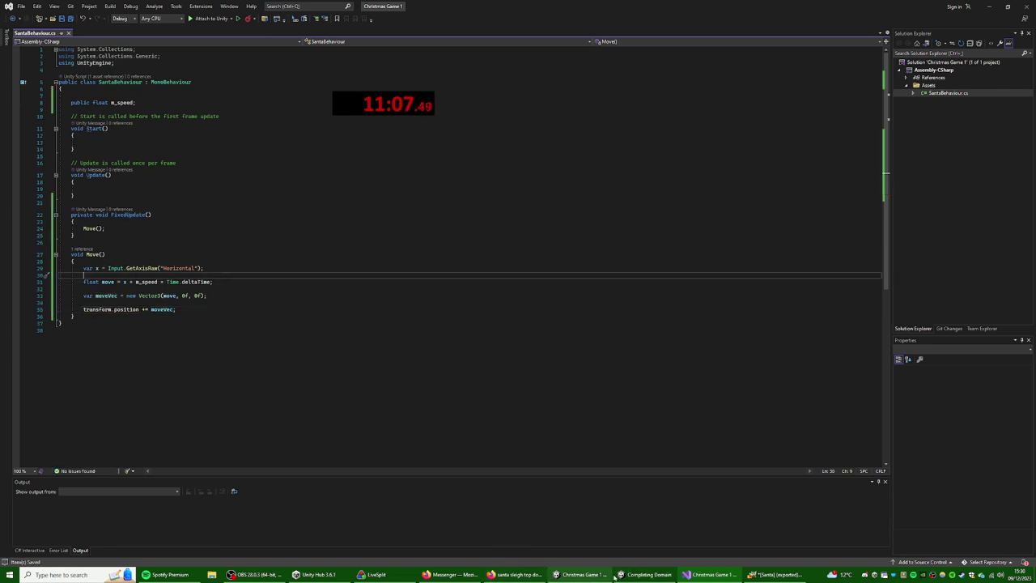
left_click(581, 574)
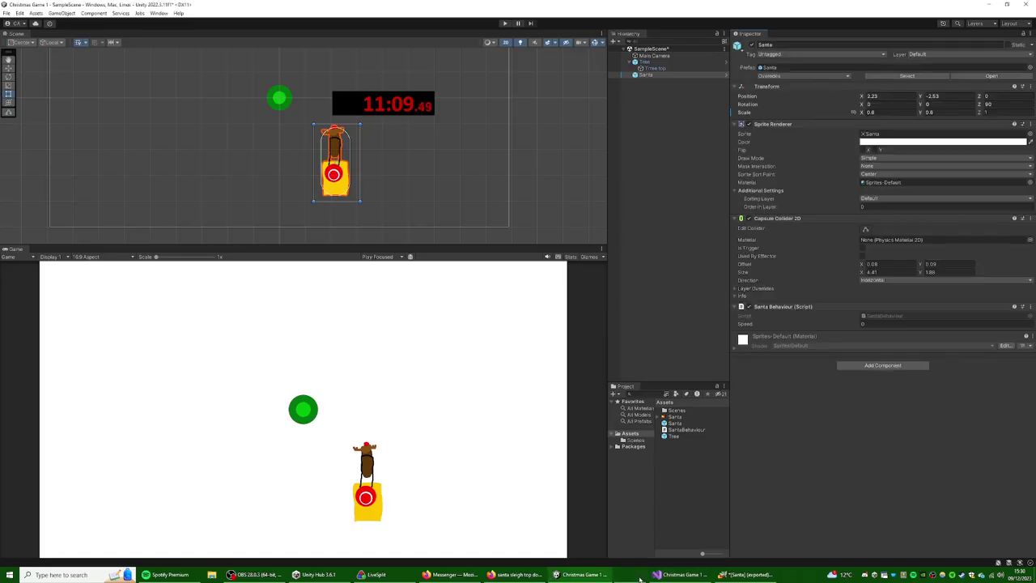
left_click(885, 325)
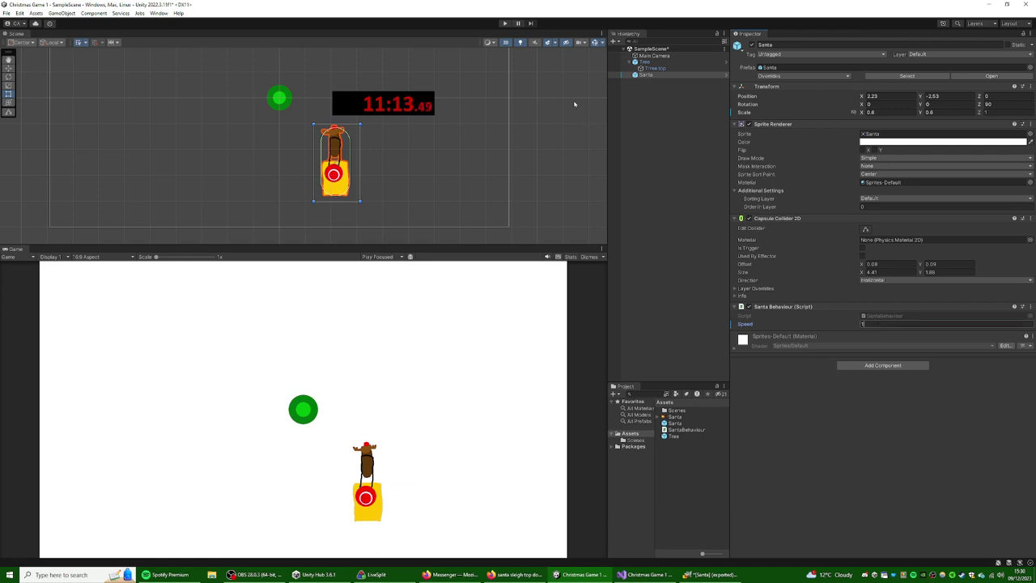
left_click(505, 23)
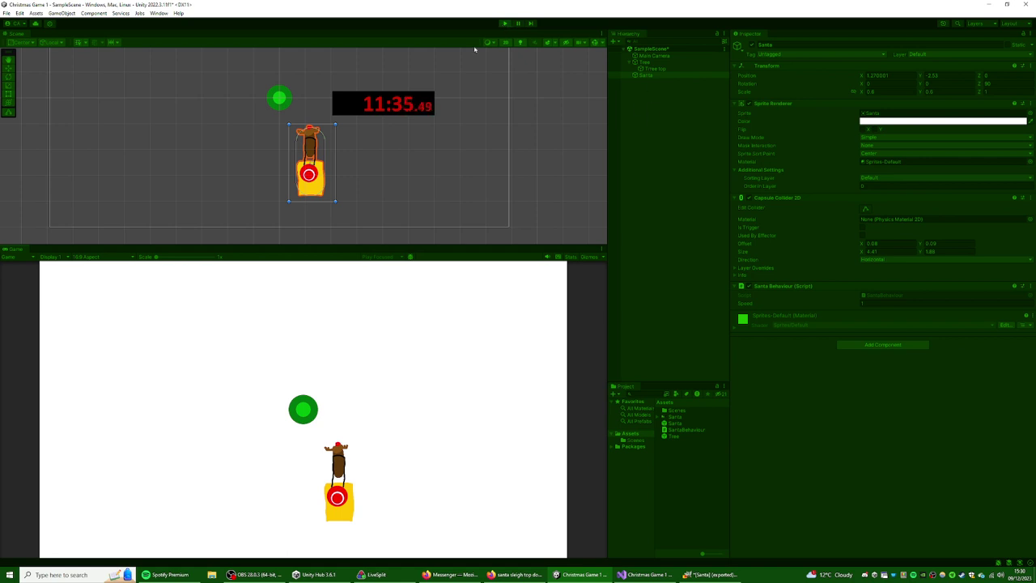
left_click(504, 23)
- Create an empty game object in the scene and name it Barriers
left_click(652, 102)
right_click(653, 102)
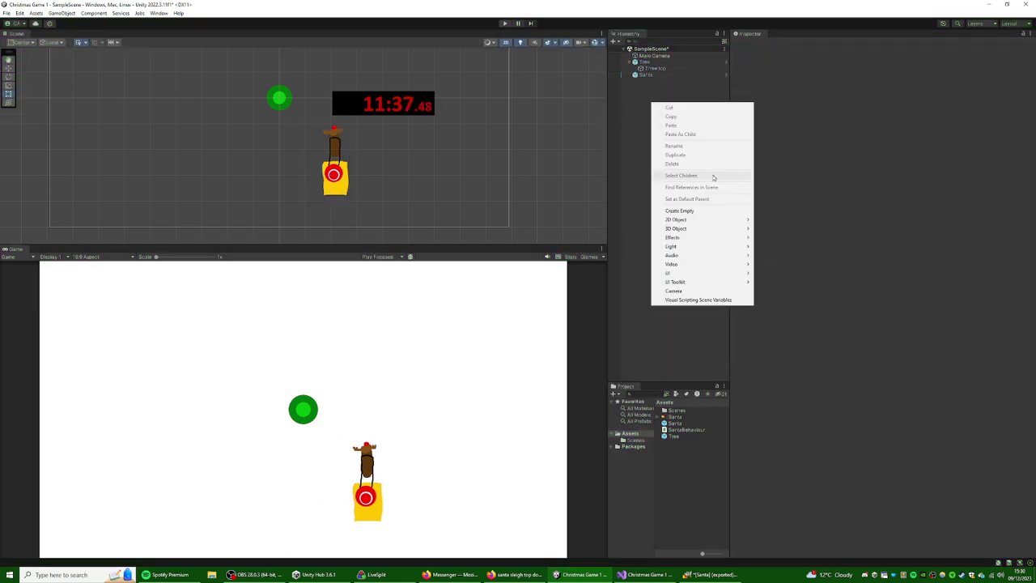
left_click(717, 211)
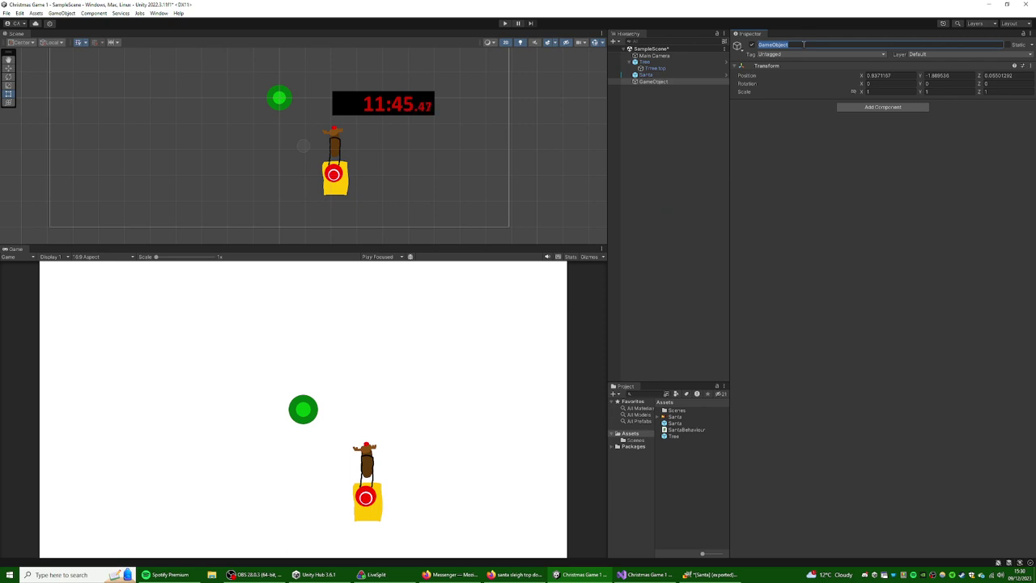
type("Baubiers")
key("Return")
- Create an empty child object under Barriers and name it Left
right_click(672, 80)
left_click(725, 200)
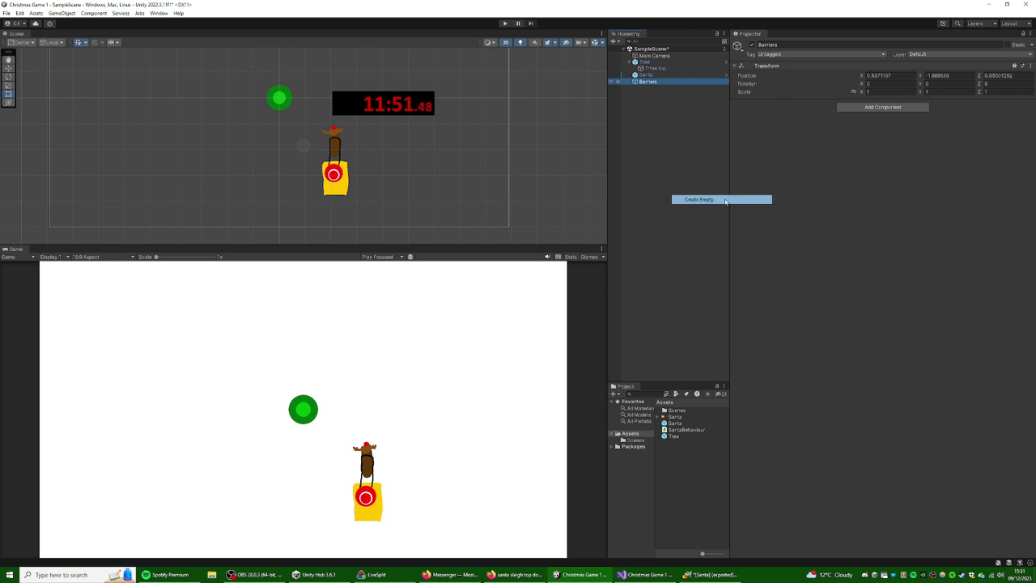
left_click(882, 106)
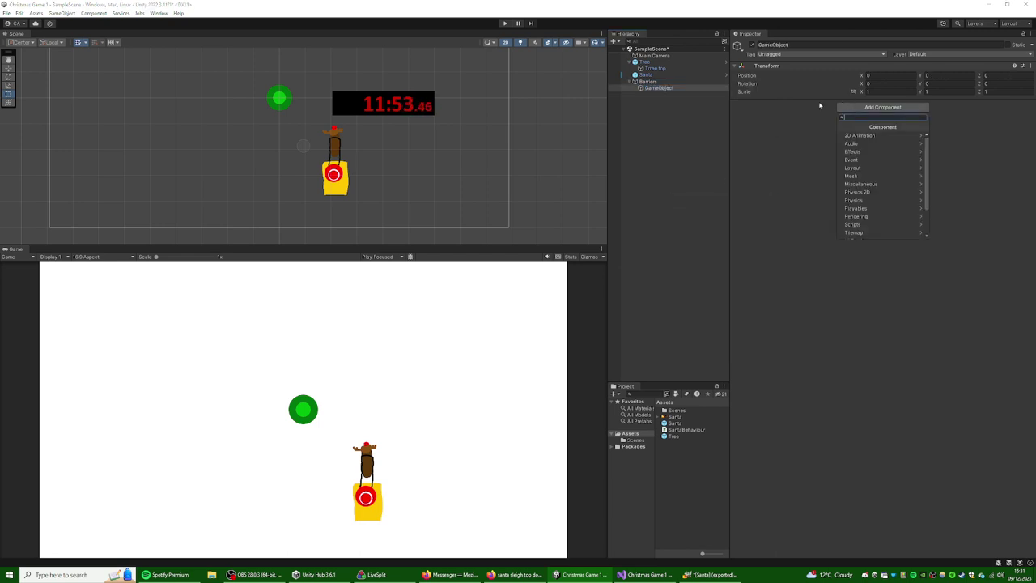
left_click(684, 94)
double_click(683, 88)
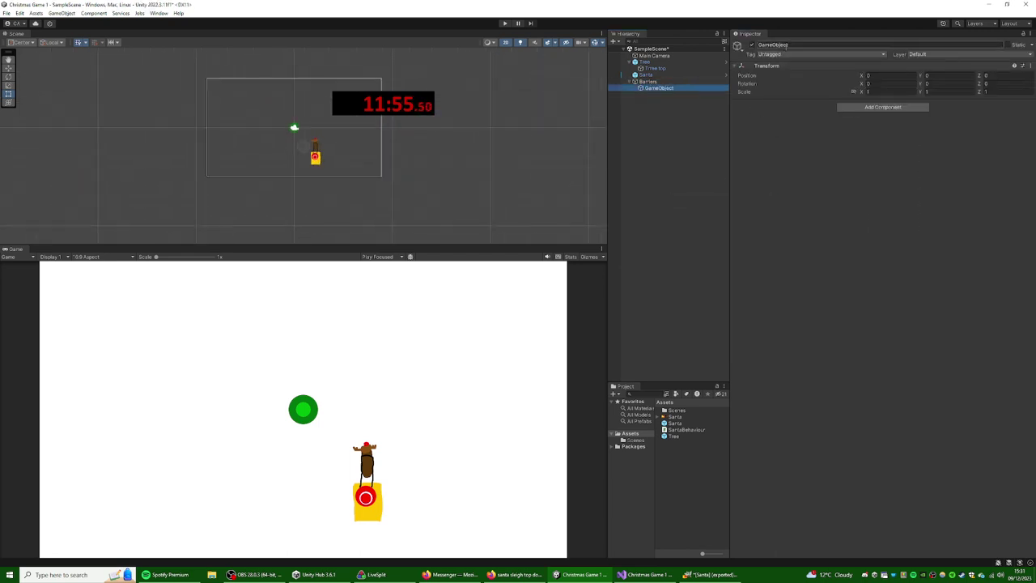
left_click(785, 44)
type("Left")
key("Return")
- Add a Box Collider 2D component to the Left barrier object
left_click(882, 107)
left_click(884, 192)
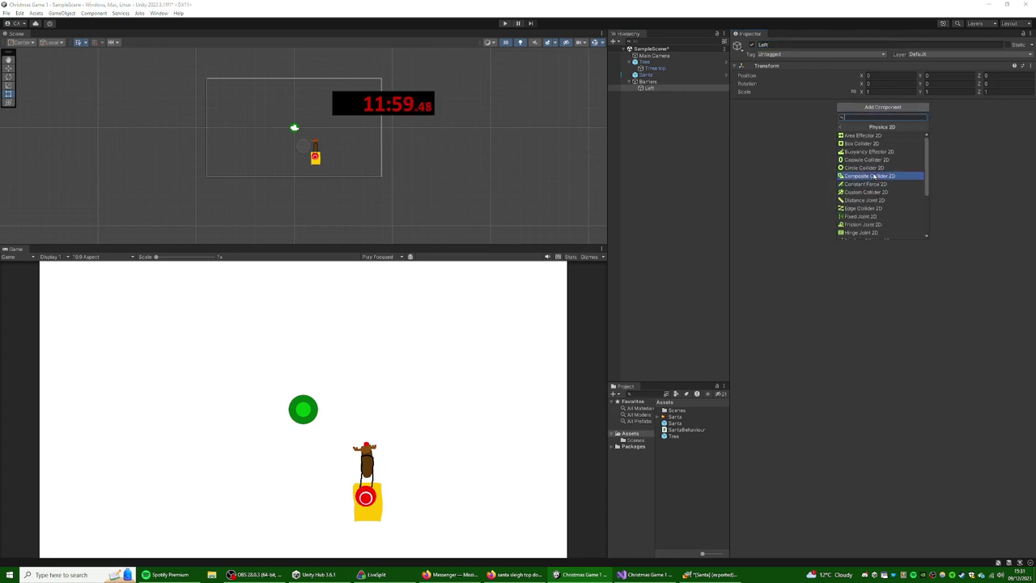
left_click(885, 144)
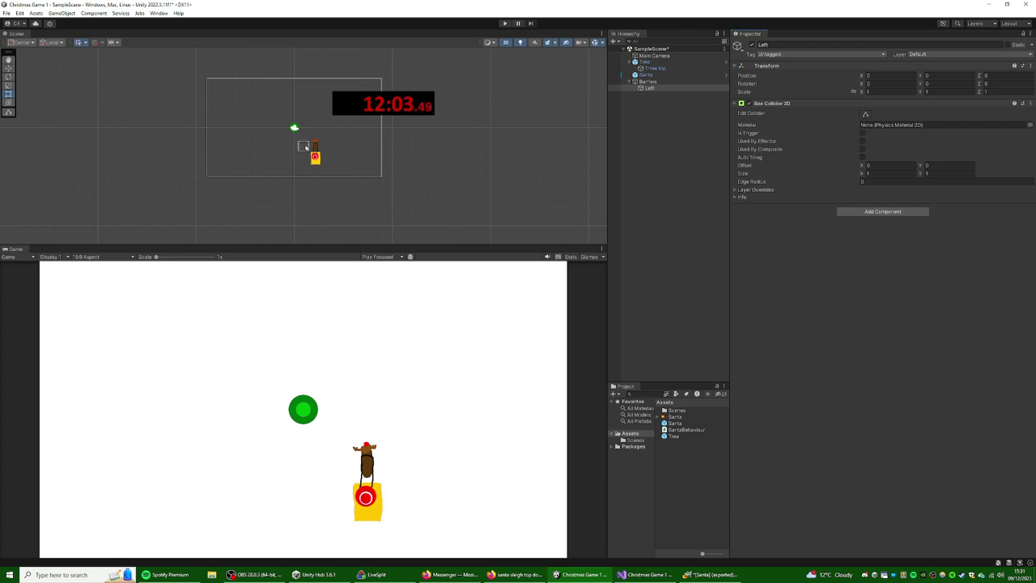
- Place the Left barrier along the camera frame's left edge at X -10.25, Y about 1.9, with a Y scale of 10.37
scroll(324, 151, "up", 3)
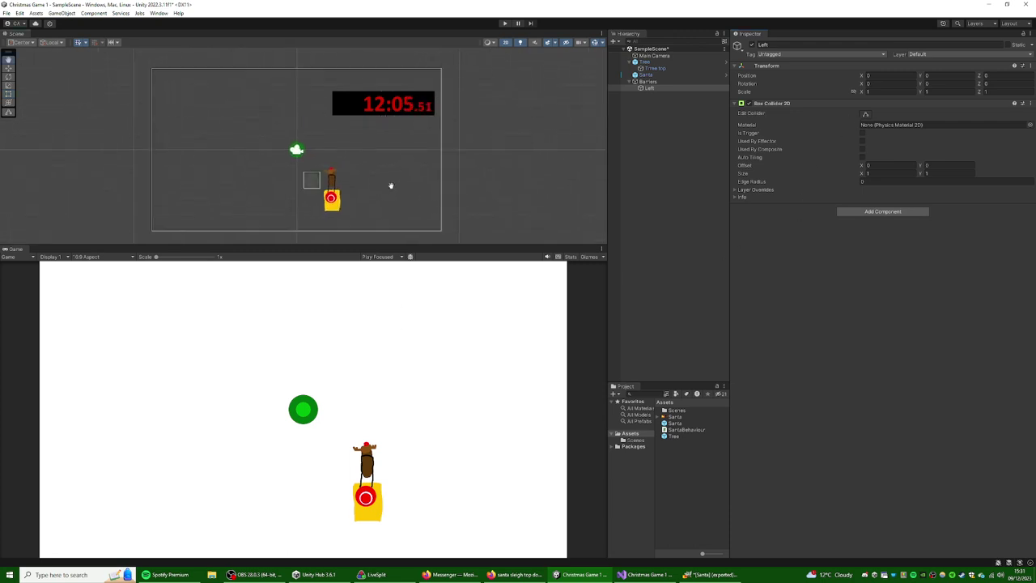
middle_click_drag(392, 189, 406, 188)
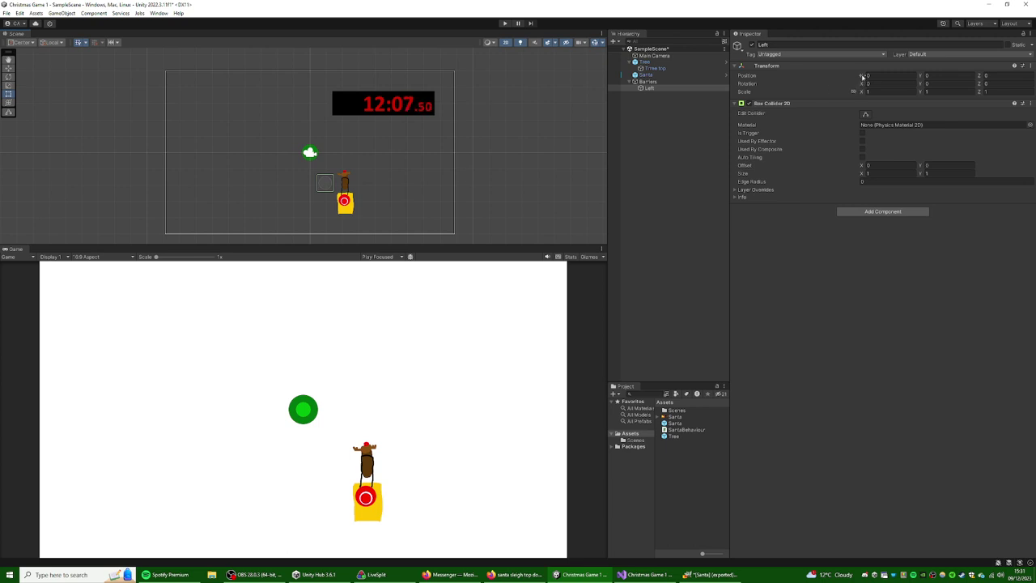
left_click_drag(862, 75, 717, 91)
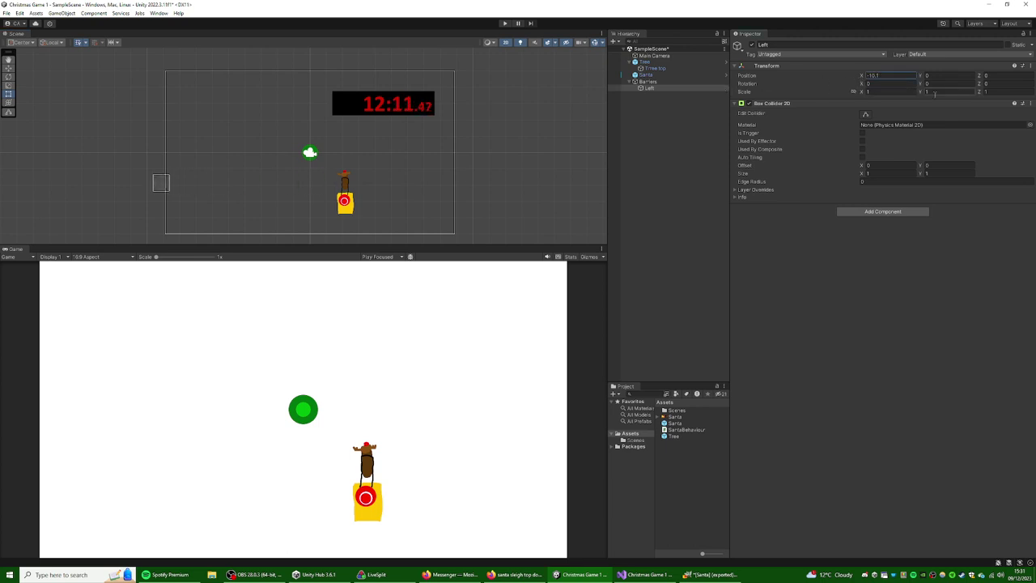
left_click_drag(928, 93, 1012, 92)
mouse_move(924, 76)
left_mouse_down()
mouse_move(956, 76)
mouse_move(923, 93)
mouse_move(957, 93)
mouse_move(915, 76)
left_mouse_up()
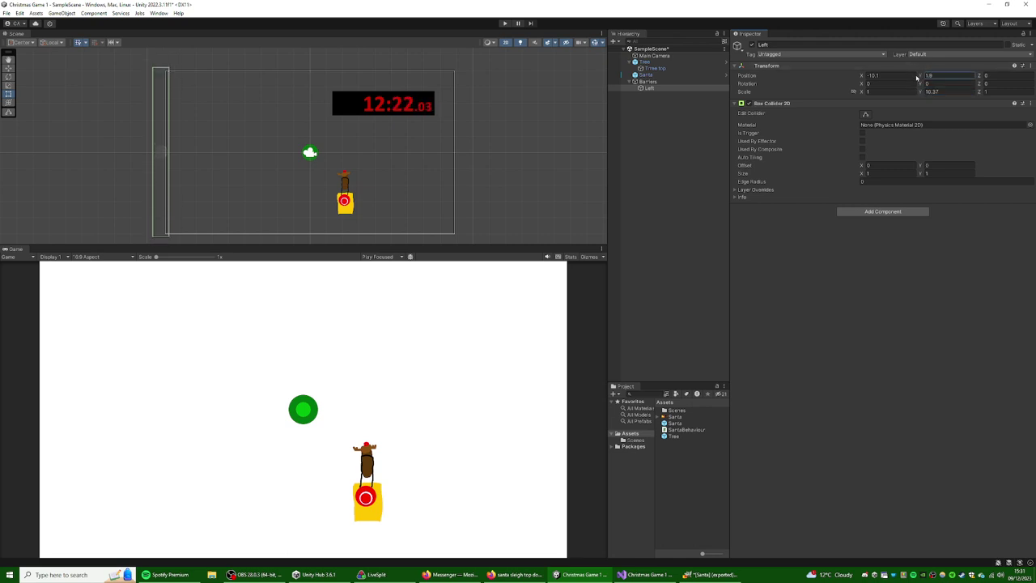
left_click(863, 76)
left_click_drag(860, 77, 859, 77)
- Duplicate the Left barrier and set the copy's X position to 8.35 at the camera frame's opposite edge
right_click(647, 88)
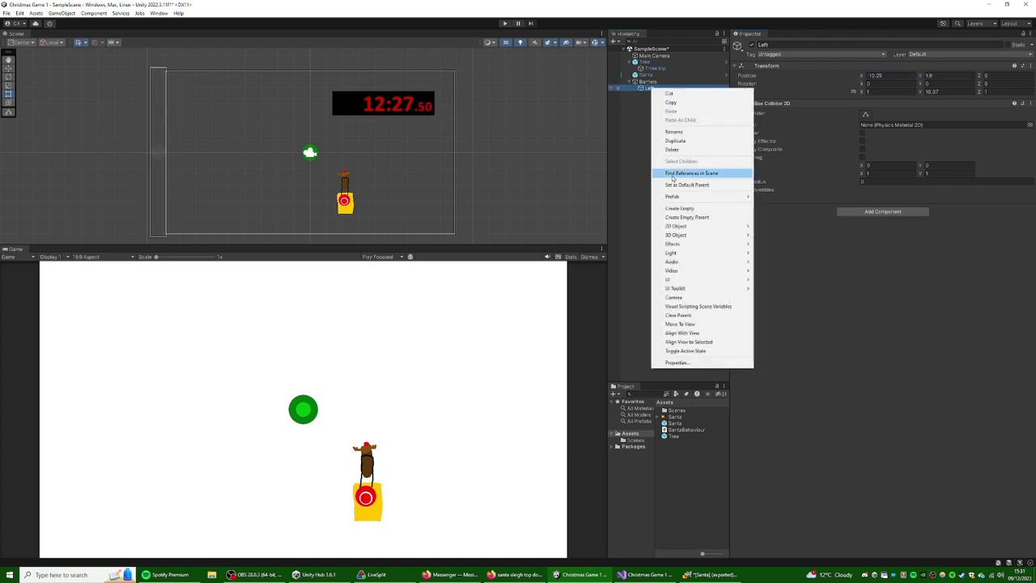
left_click(677, 142)
left_click_drag(862, 76, 946, 79)
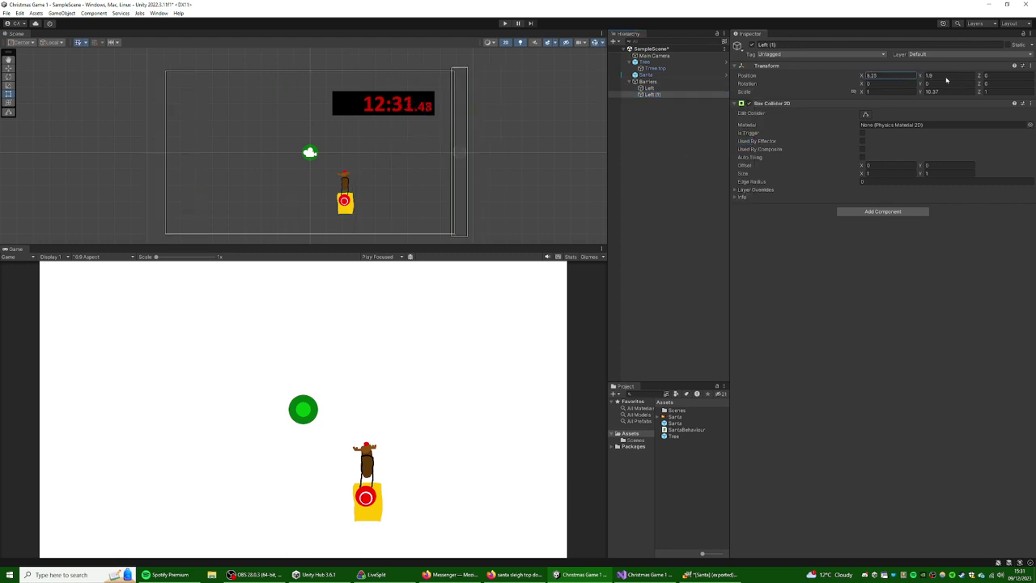
left_click(673, 88)
left_click(671, 95)
left_click(869, 75)
type("8.35")
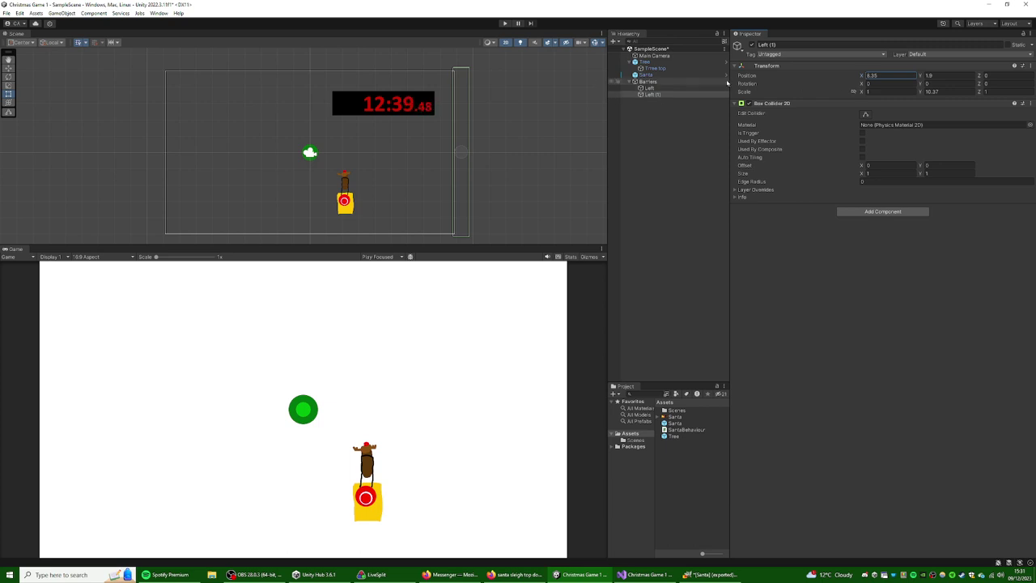
- Rename the duplicated barrier to Right and collapse the Barriers group
left_click(780, 45)
type("Ri")
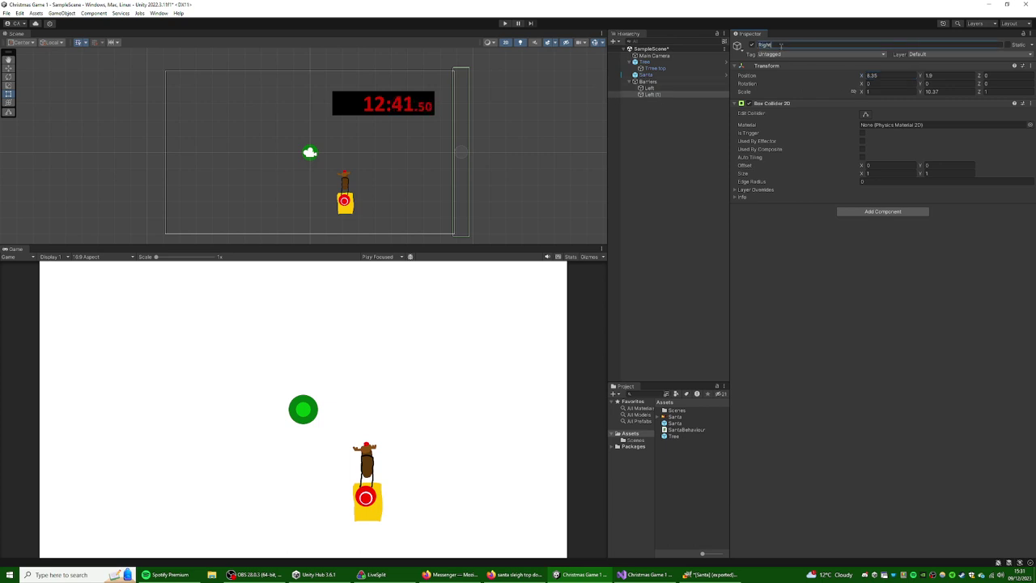
type("ght")
left_click(689, 146)
left_click(633, 82)
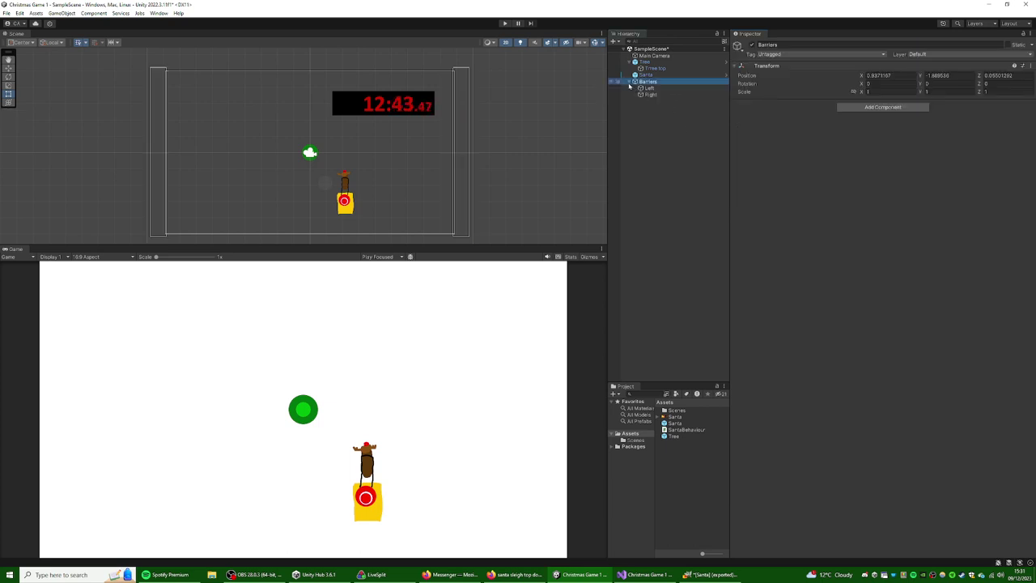
left_click(629, 83)
- Set the Speed of Santa's Santa Behaviour script to 10 and play-test the sleigh movement
left_click(647, 74)
left_click(880, 325)
type("10")
key("Return")
left_click(504, 23)
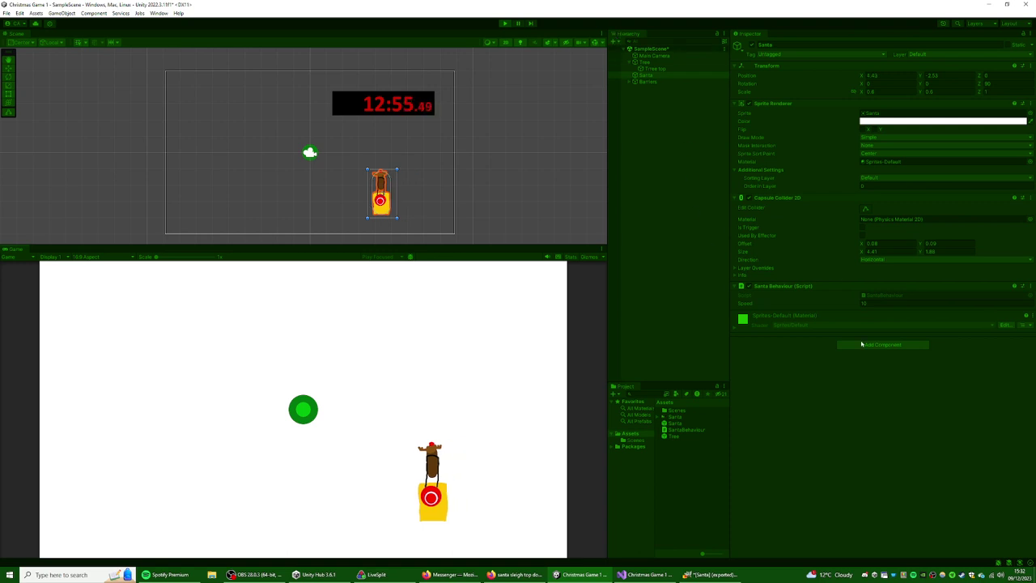
left_click(506, 23)
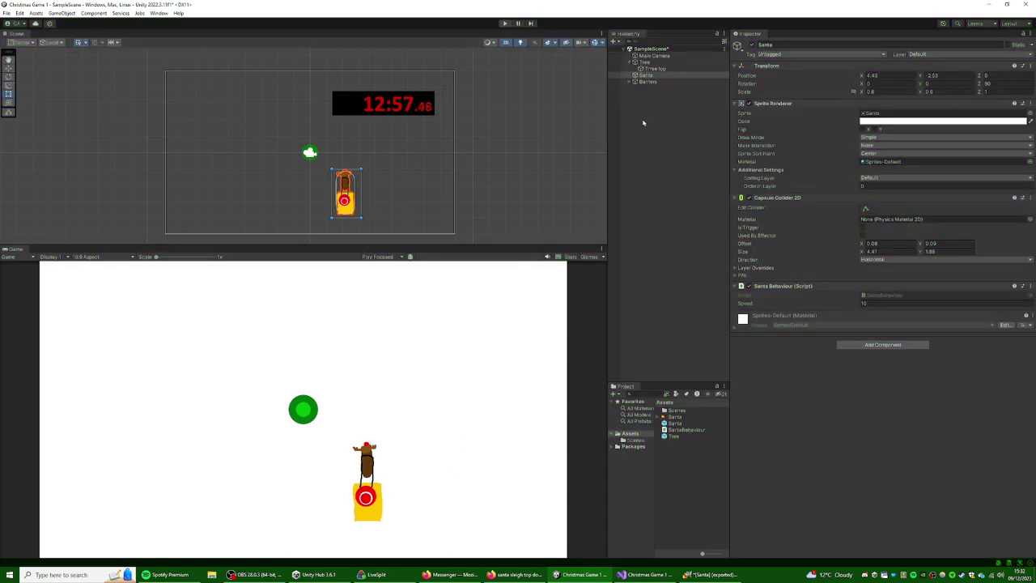
- Add a Rigidbody 2D component to Santa and set its Gravity Scale to 0
left_click(882, 365)
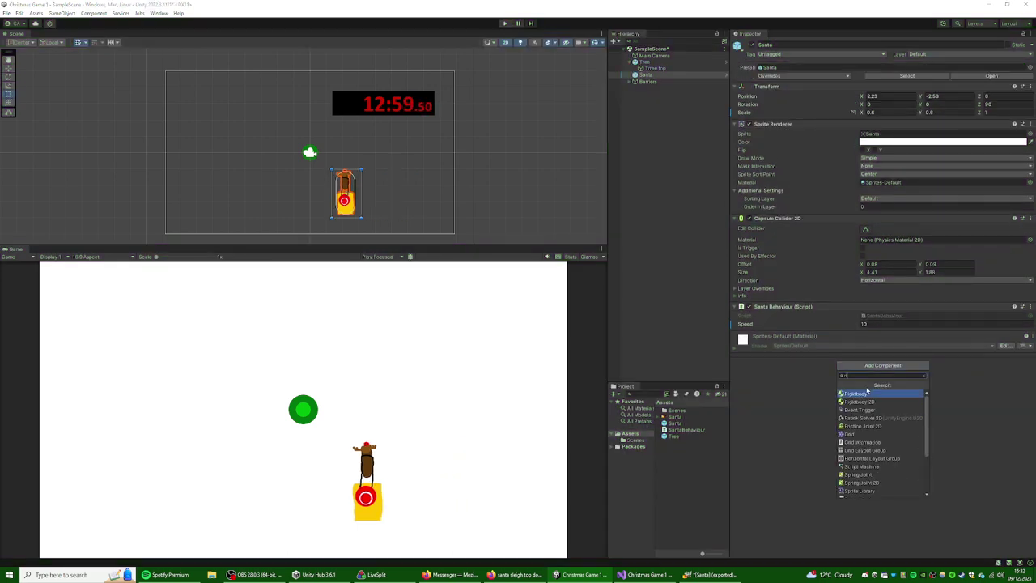
type("rigid")
left_click(866, 392)
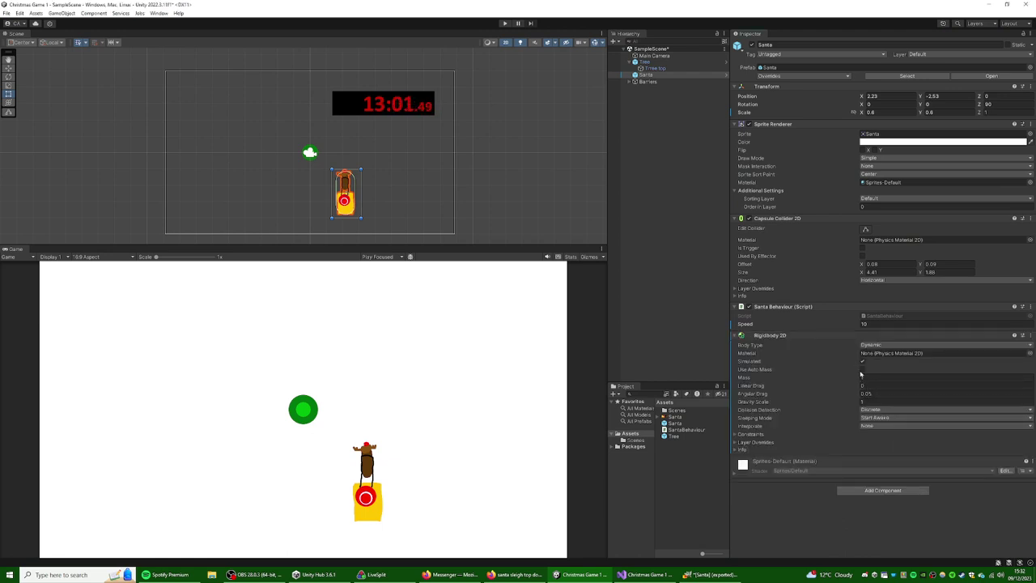
left_click(868, 401)
type("0")
left_click(819, 515)
- Add a Rigidbody 2D component to the Left barrier and set its Body Type to Static
left_click(648, 82)
left_click(630, 81)
left_click(649, 89)
left_click(884, 211)
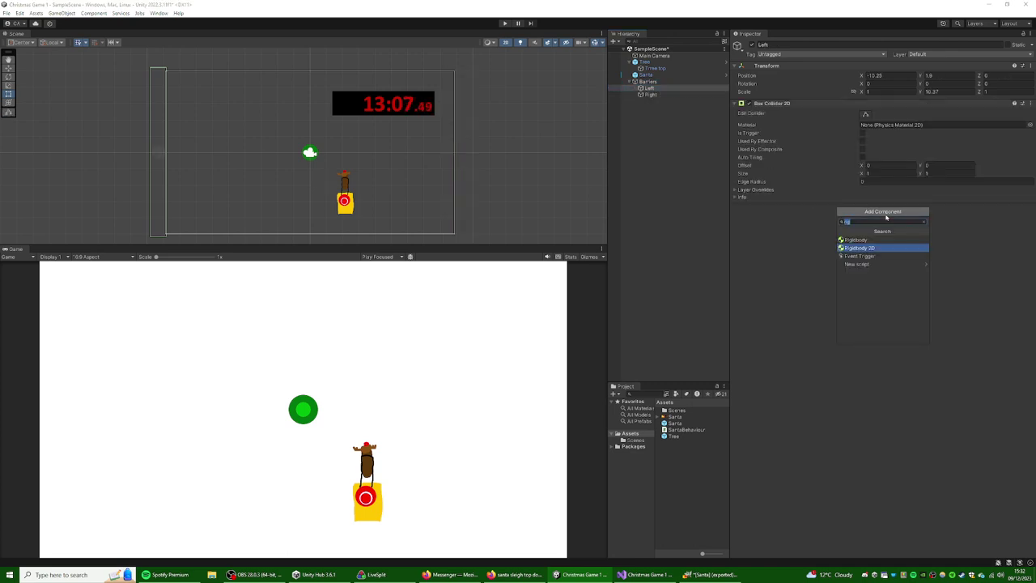
key("Return")
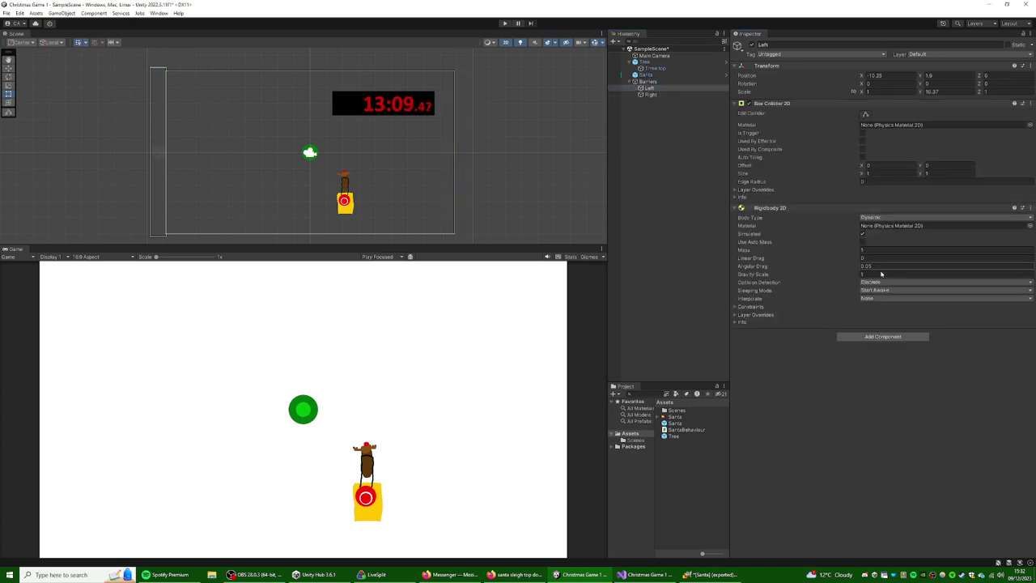
left_click(882, 217)
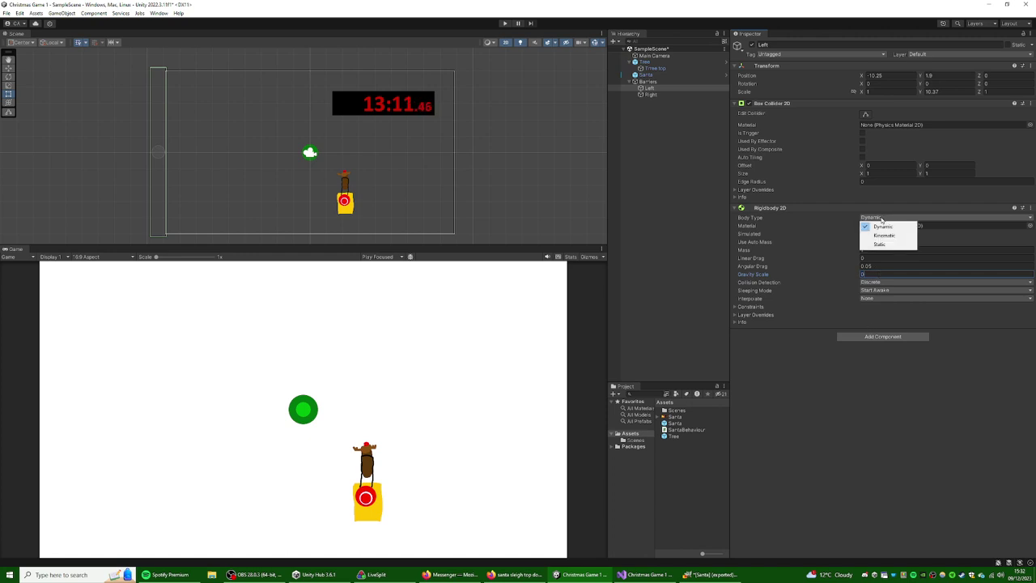
left_click(878, 245)
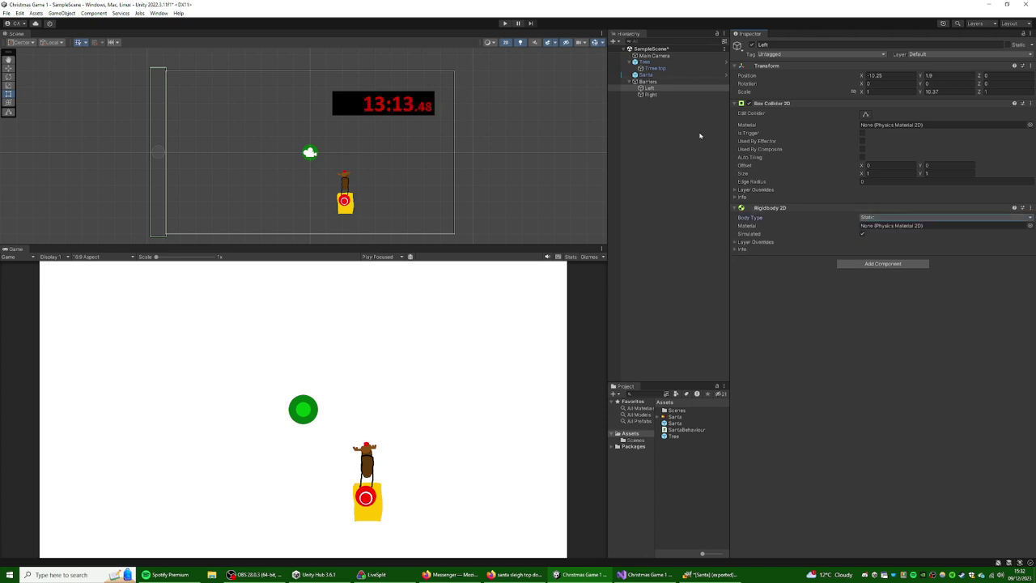
- Add a Rigidbody 2D component to the Right barrier and set its Body Type to Static
left_click(650, 95)
left_click(882, 211)
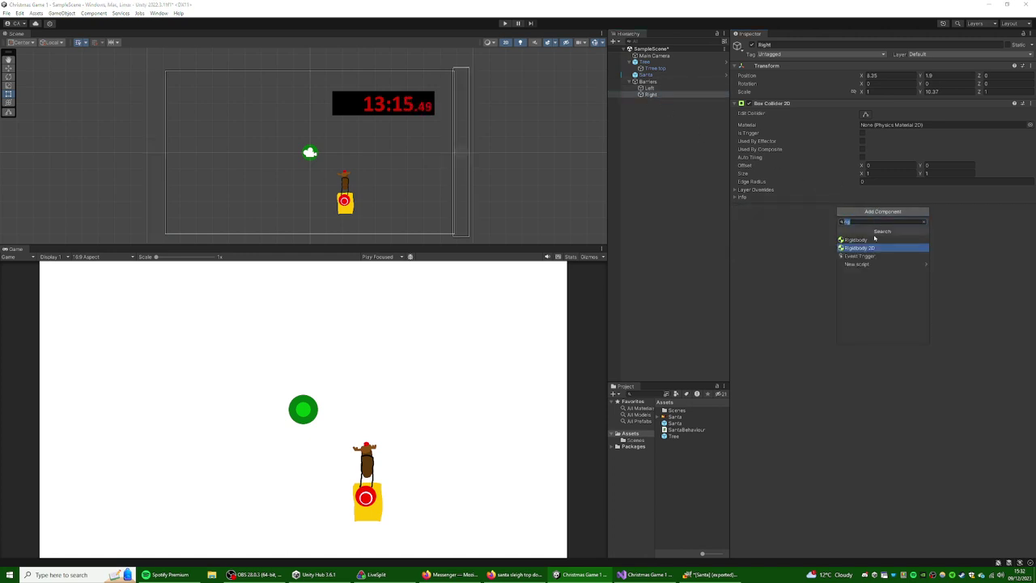
left_click(858, 240)
left_click(885, 218)
left_click(878, 244)
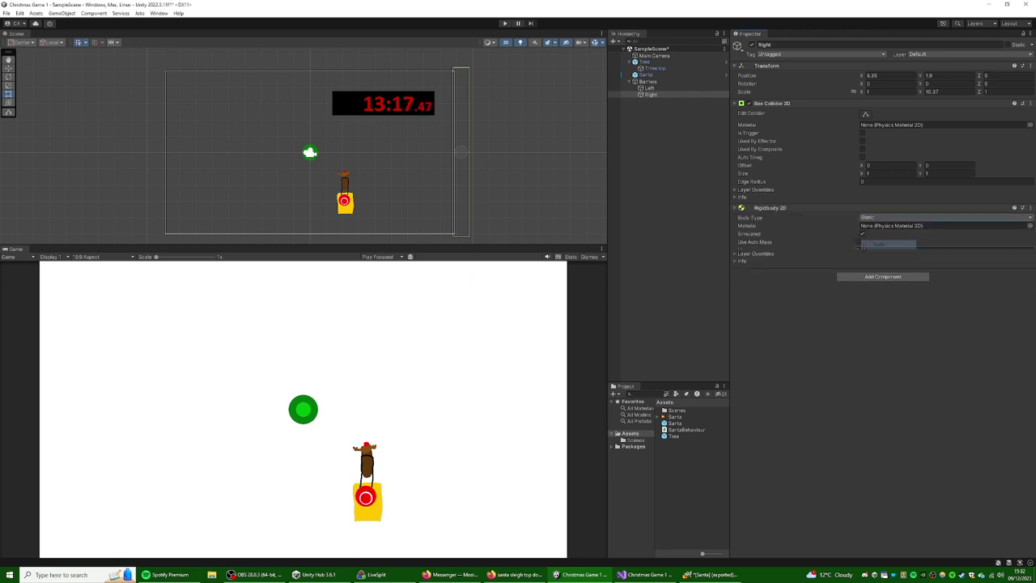
left_click(673, 114)
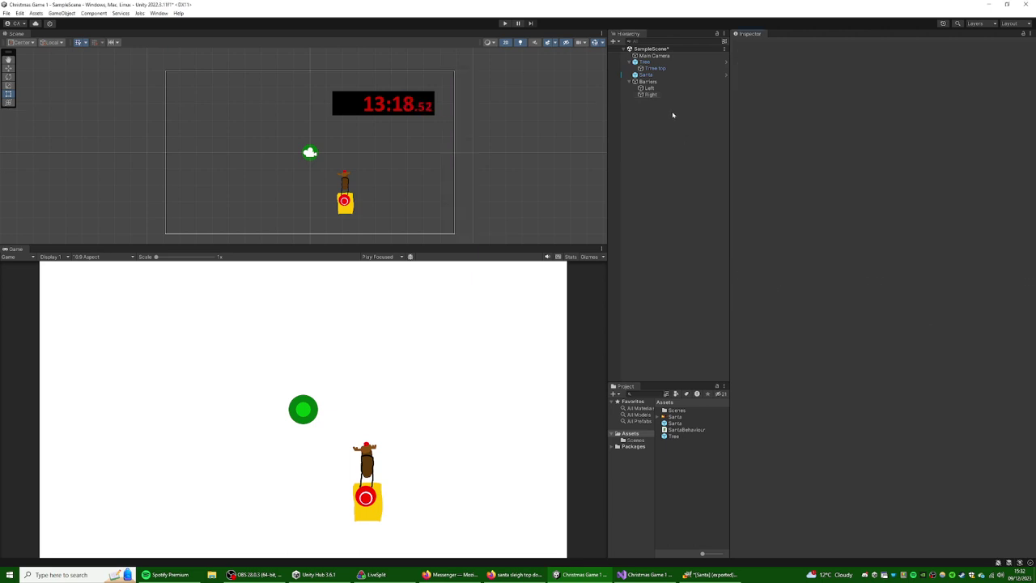
- Play-test the game by steering the sleigh right and left between the barriers, and stop it
left_click(504, 23)
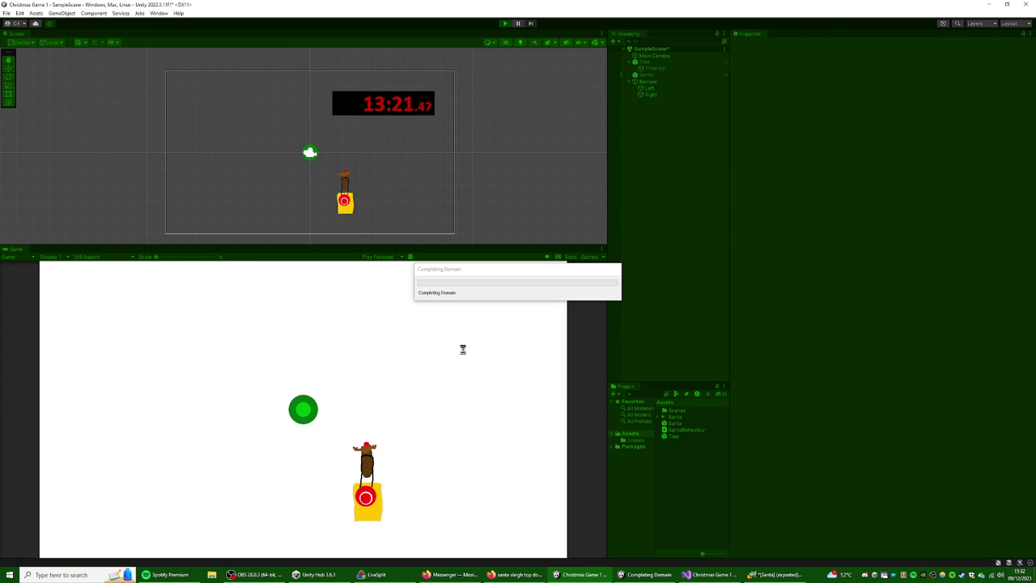
key("Right")
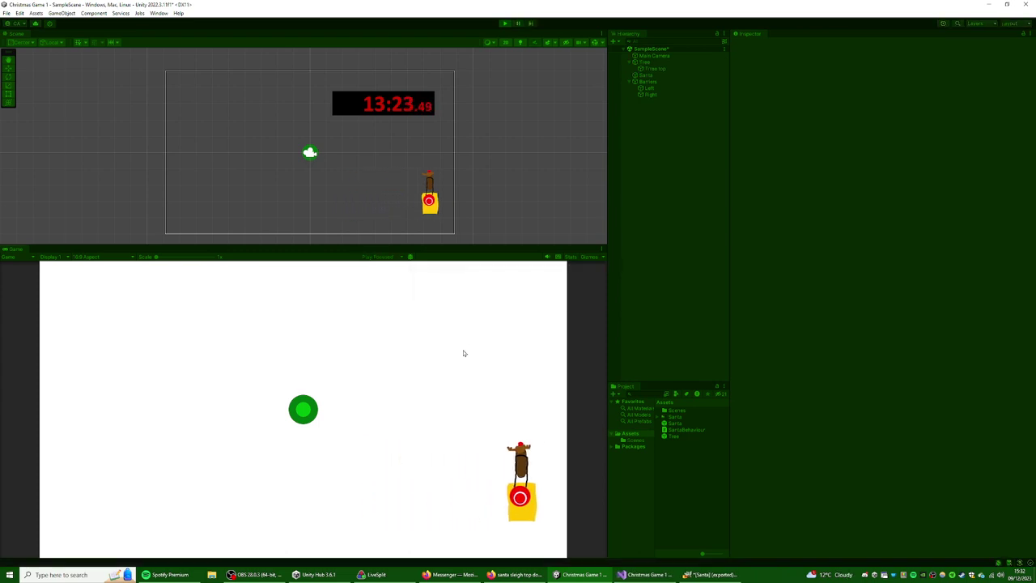
key("Left")
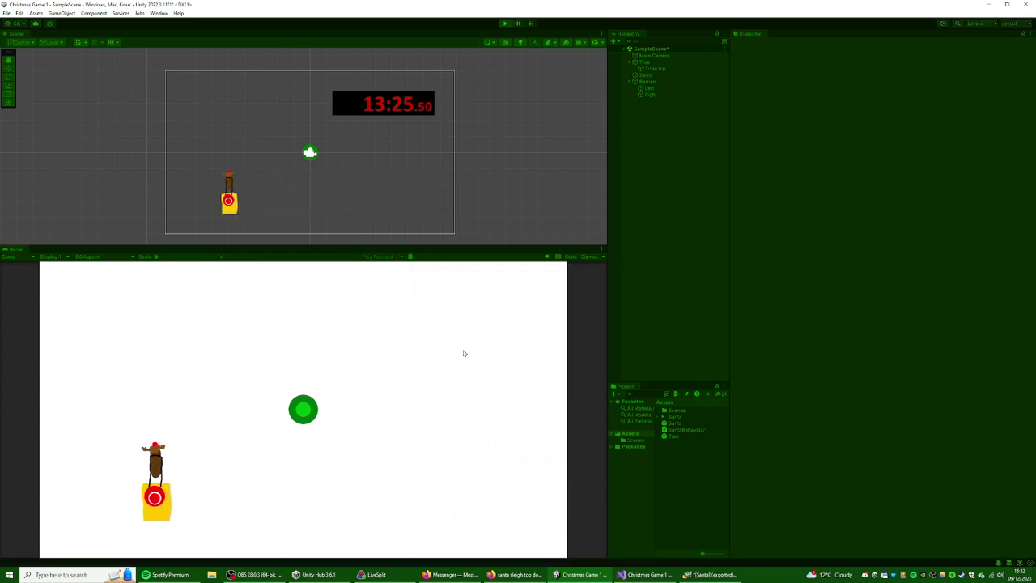
key("Right")
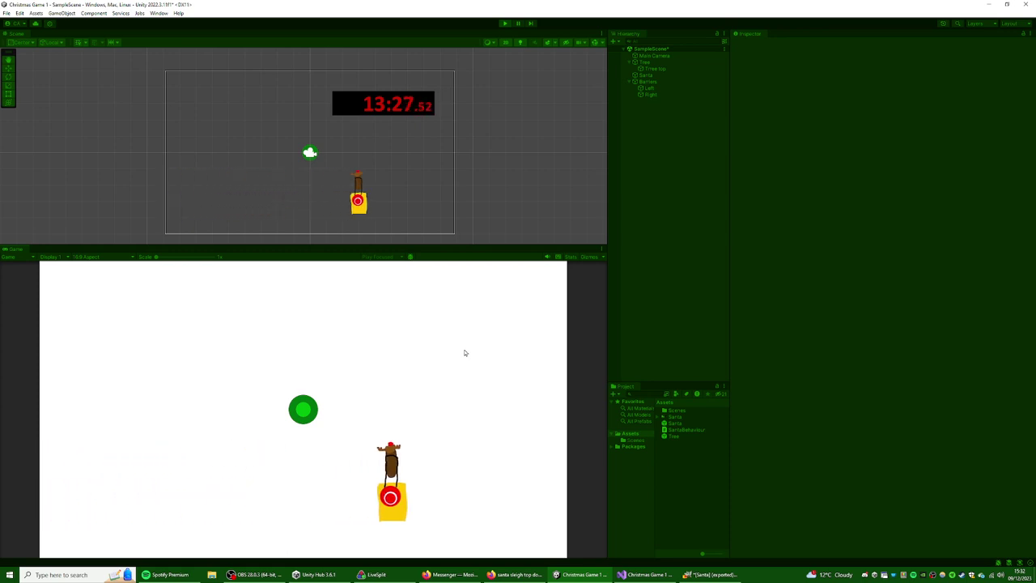
key("Left")
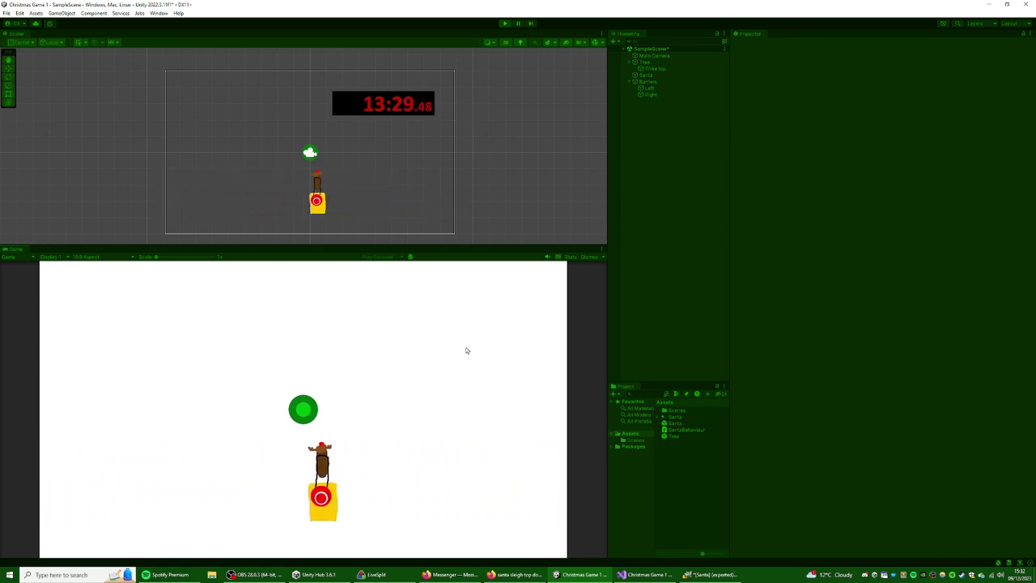
key("ctrl+p")
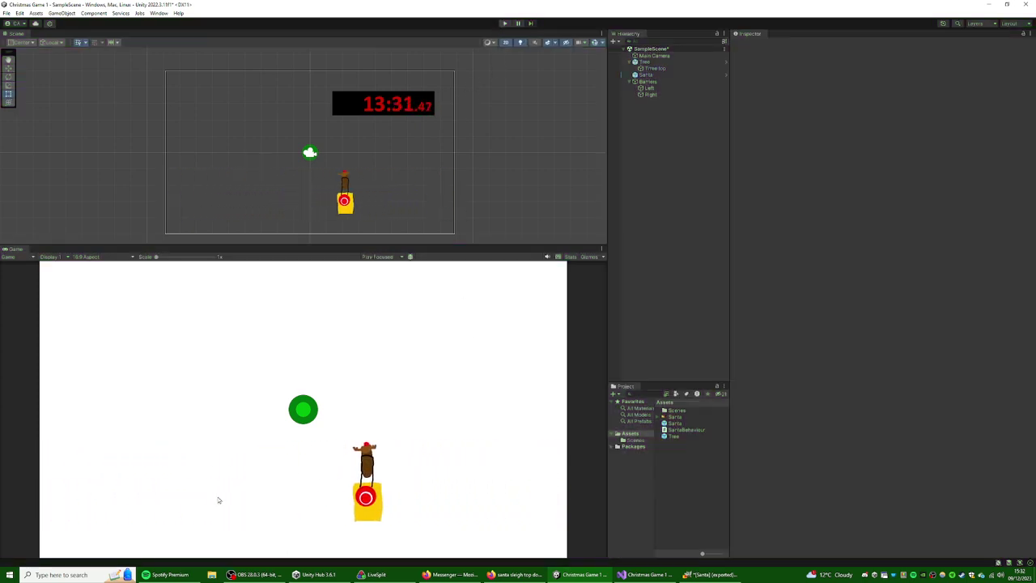
- Enlarge the Scene view, collapse the Barriers group and move it above Tree in the object hierarchy
left_click(348, 198)
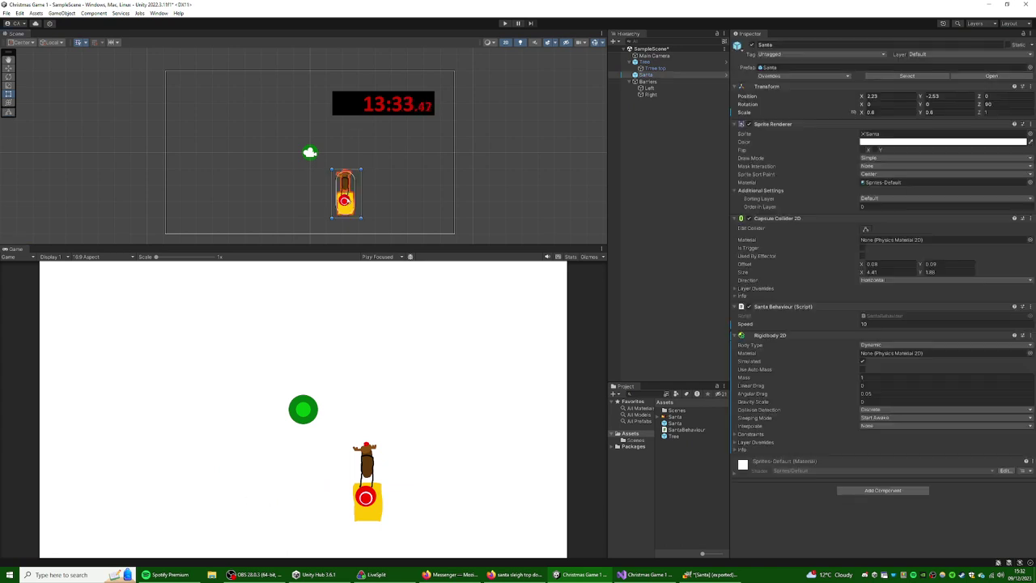
left_click_drag(372, 246, 372, 292)
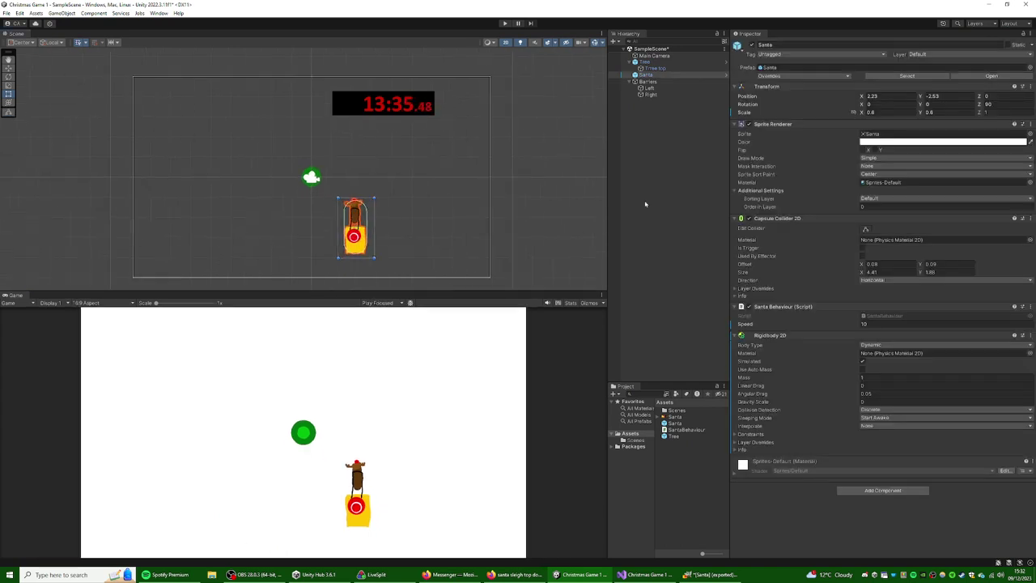
left_click(647, 81)
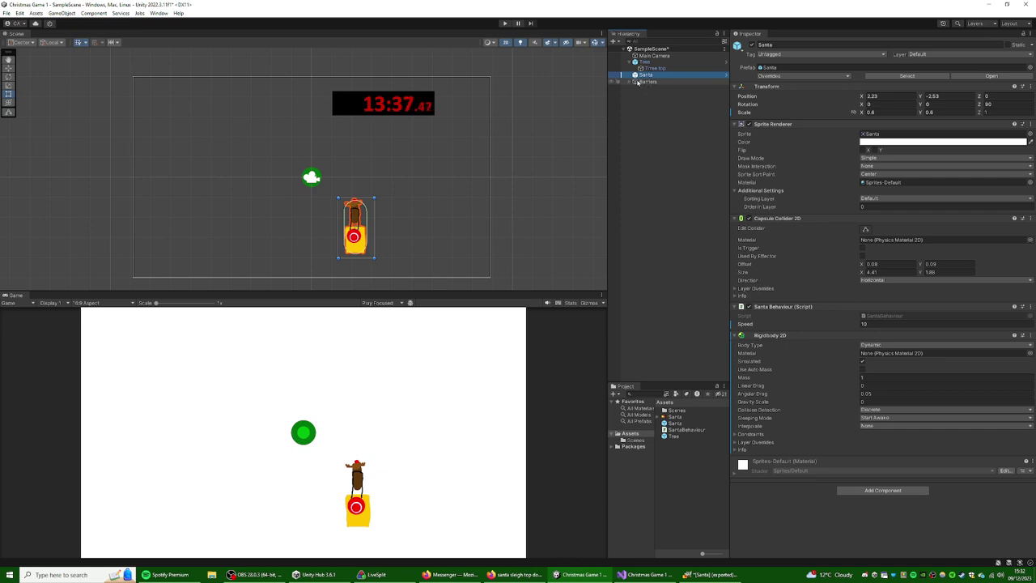
left_click_drag(648, 82, 647, 61)
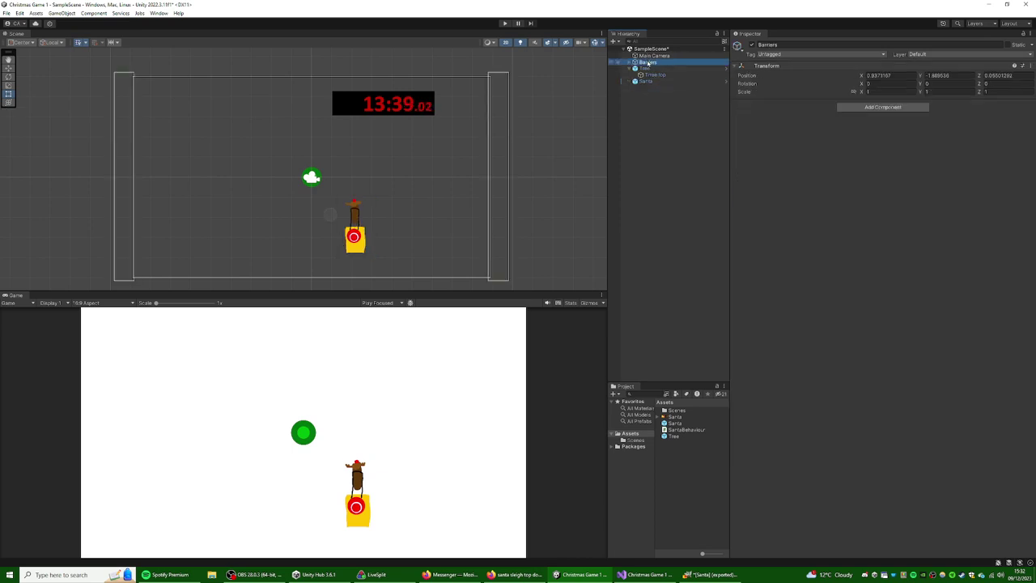
- Create an empty game object named World, place it below Main Camera and nest Barriers under it
right_click(664, 118)
left_click(693, 225)
type("World")
key("Return")
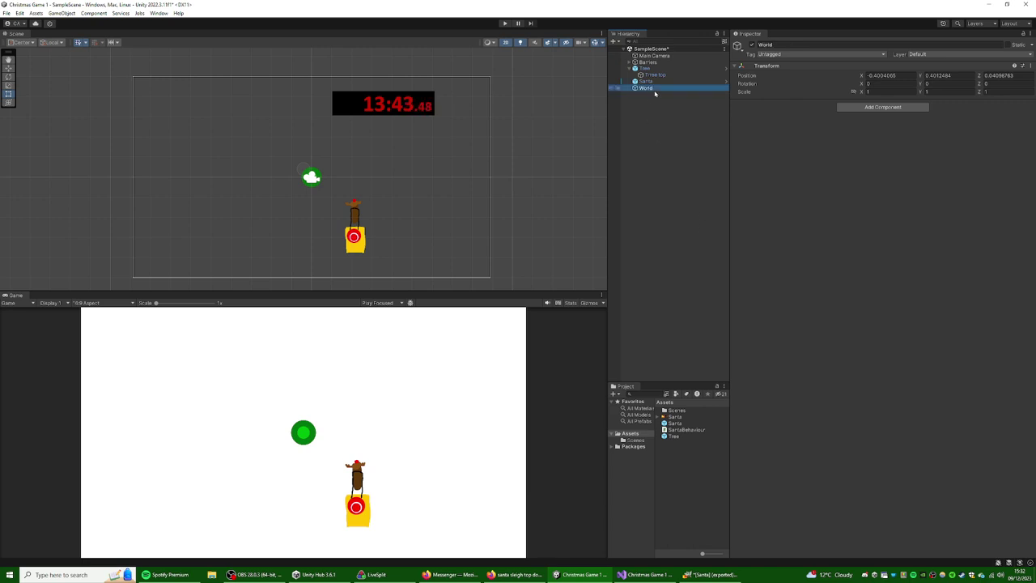
left_click_drag(652, 87, 652, 62)
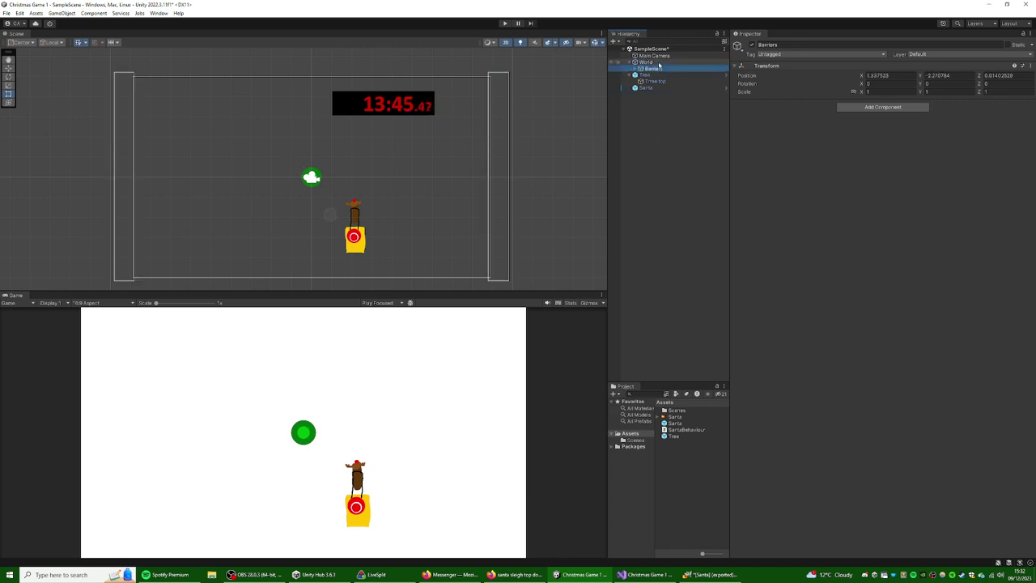
- Move the Santa sleigh down to a Y position of -3.47
left_click(645, 87)
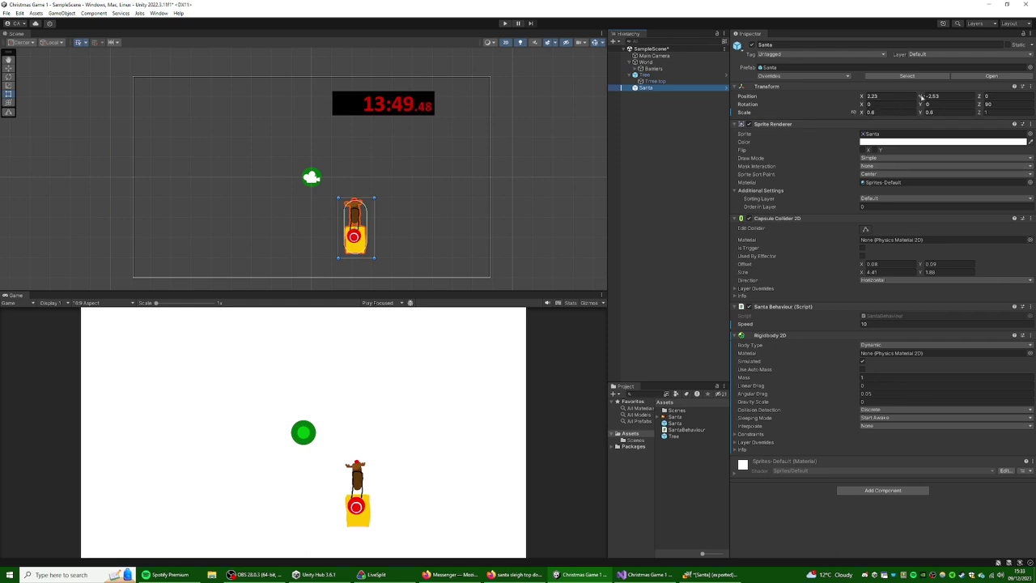
left_click_drag(920, 95, 907, 98)
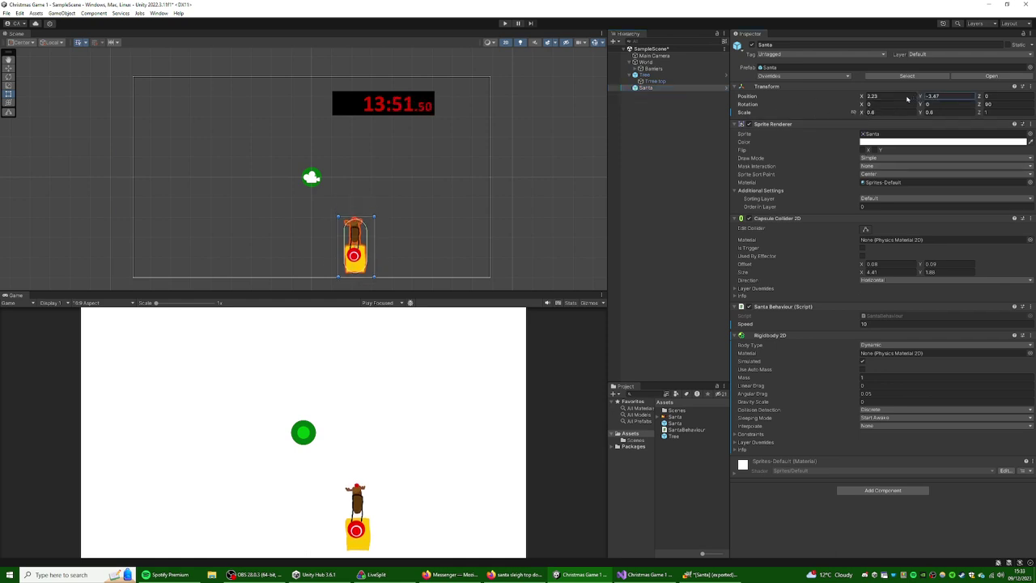
left_click(645, 296)
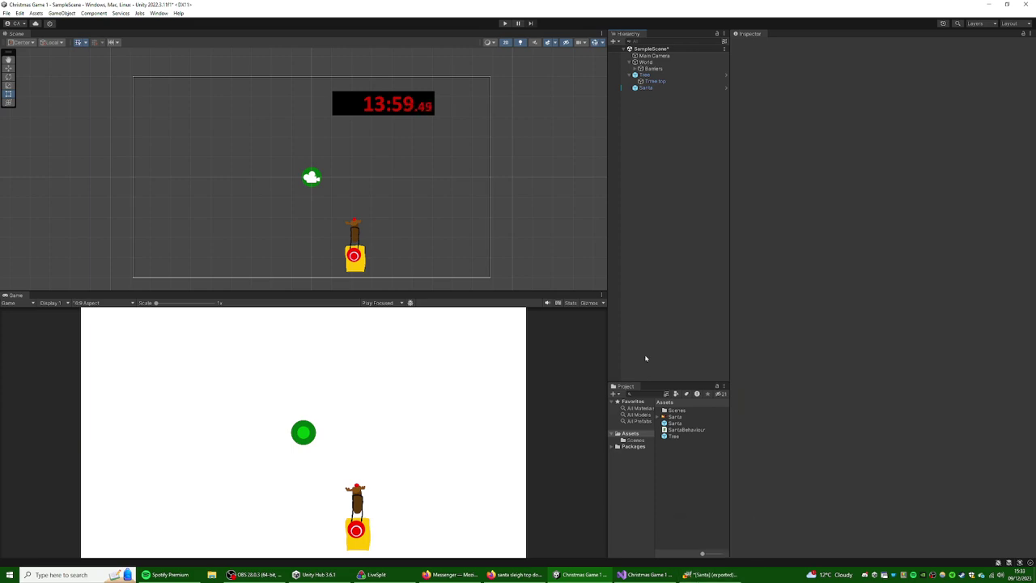
- Switch to GIMP and create a new 300 × 300 px image
left_click(710, 573)
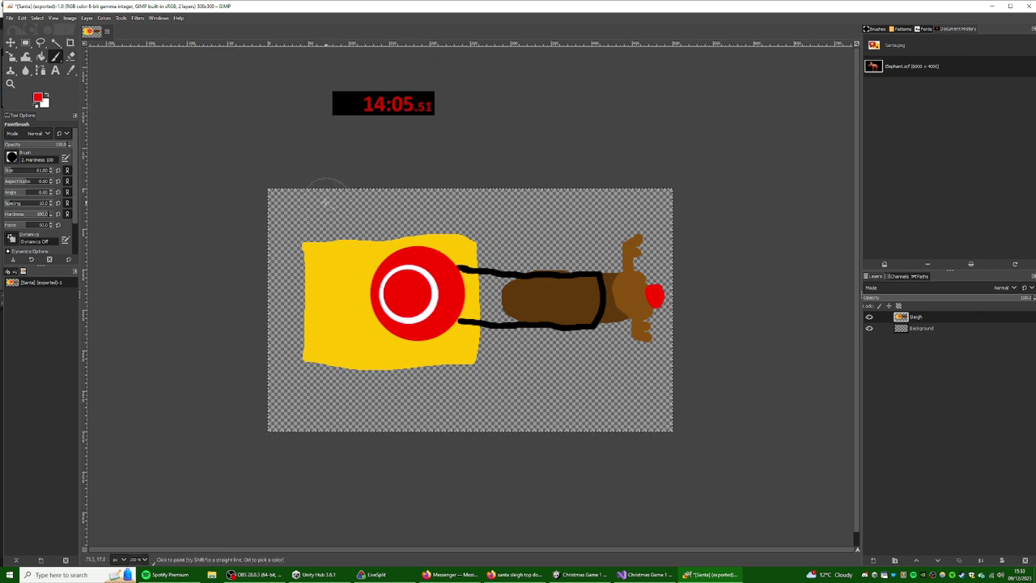
left_click(11, 18)
left_click(67, 34)
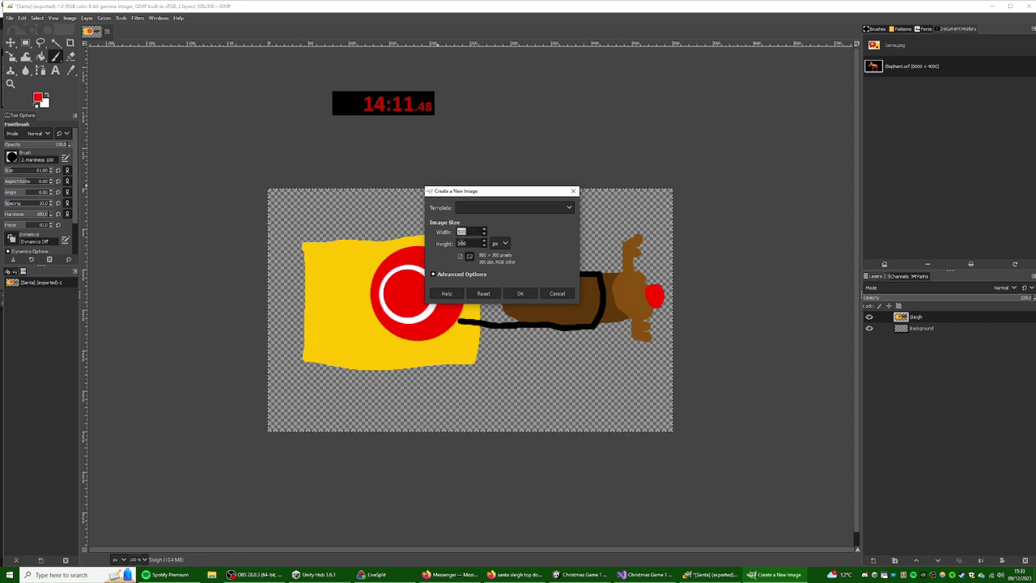
type("300")
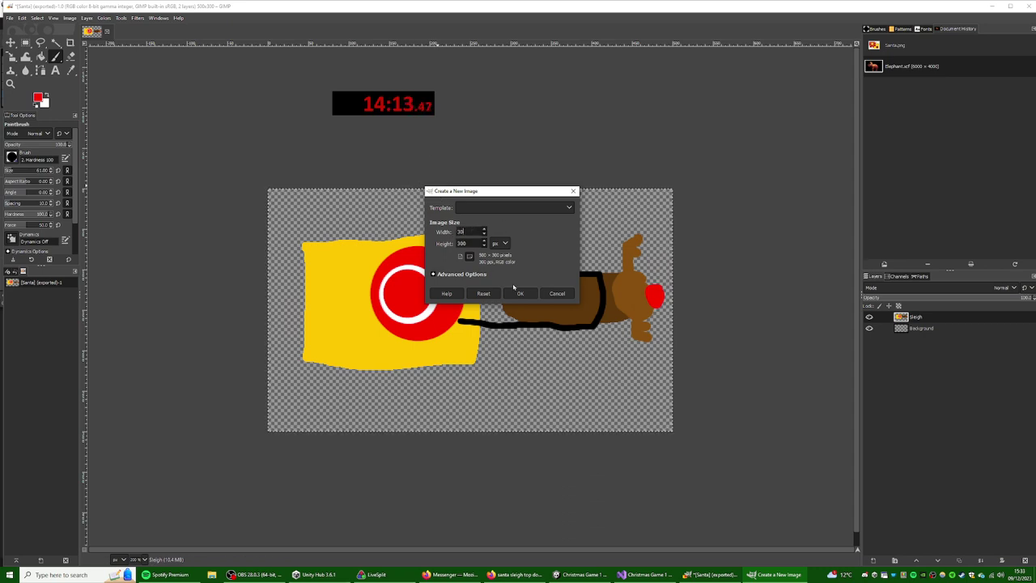
left_click(520, 293)
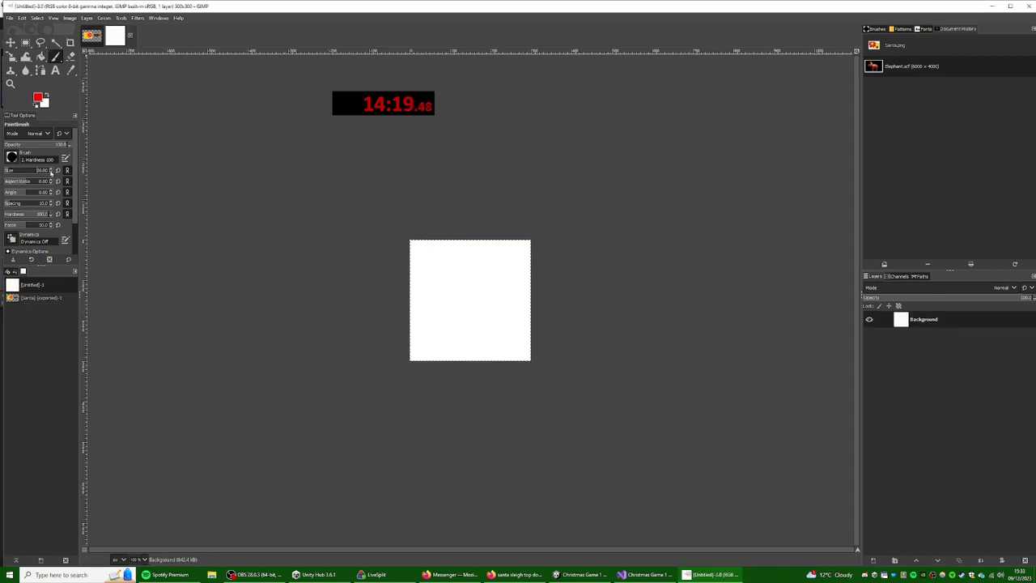
- Paint a jagged rock outline with short inner cracks in dark grey 4b4b4b, using a size 10 brush
left_click(37, 98)
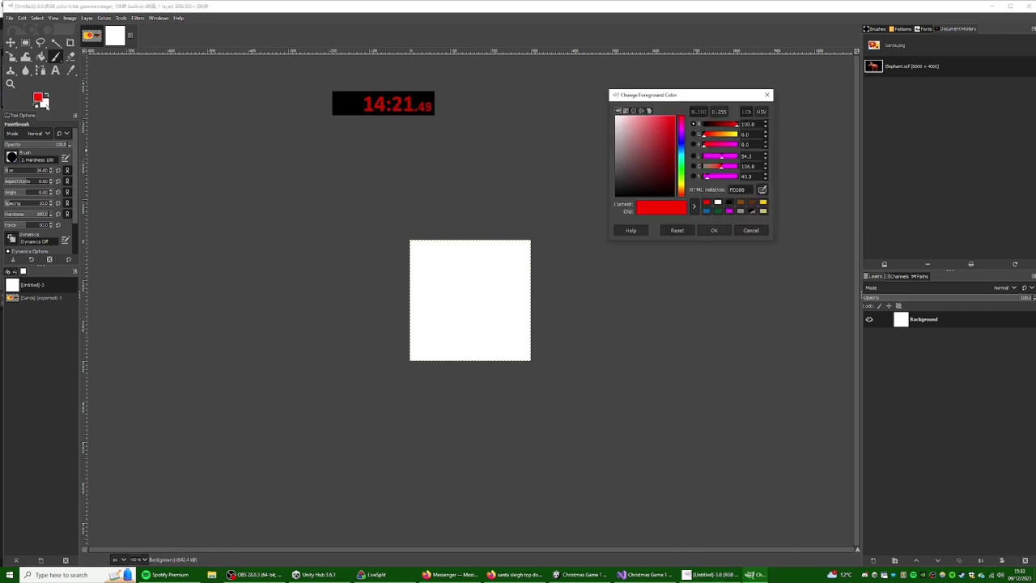
mouse_move(620, 171)
left_mouse_down()
mouse_move(608, 162)
mouse_move(602, 175)
left_mouse_up()
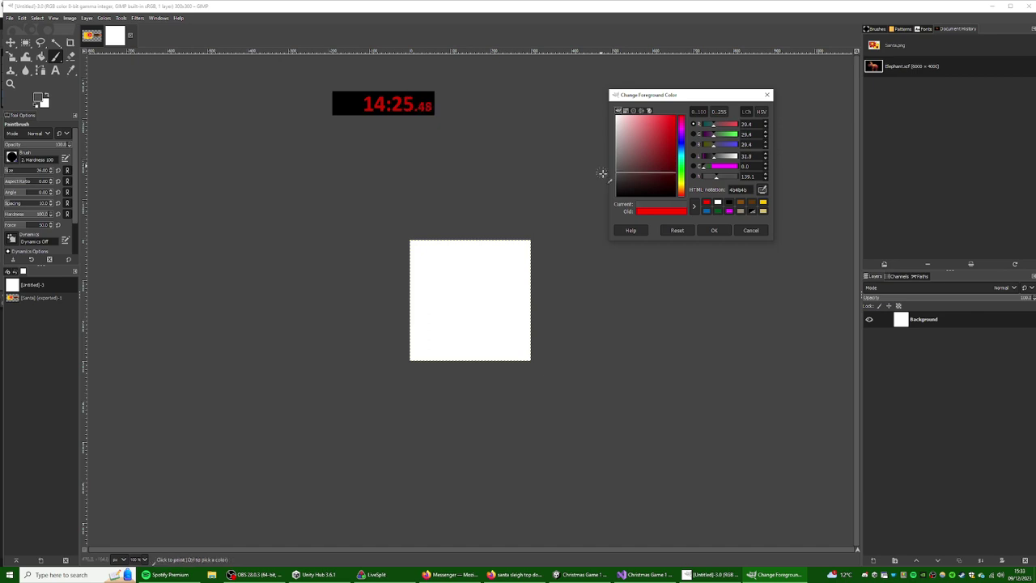
left_click(713, 230)
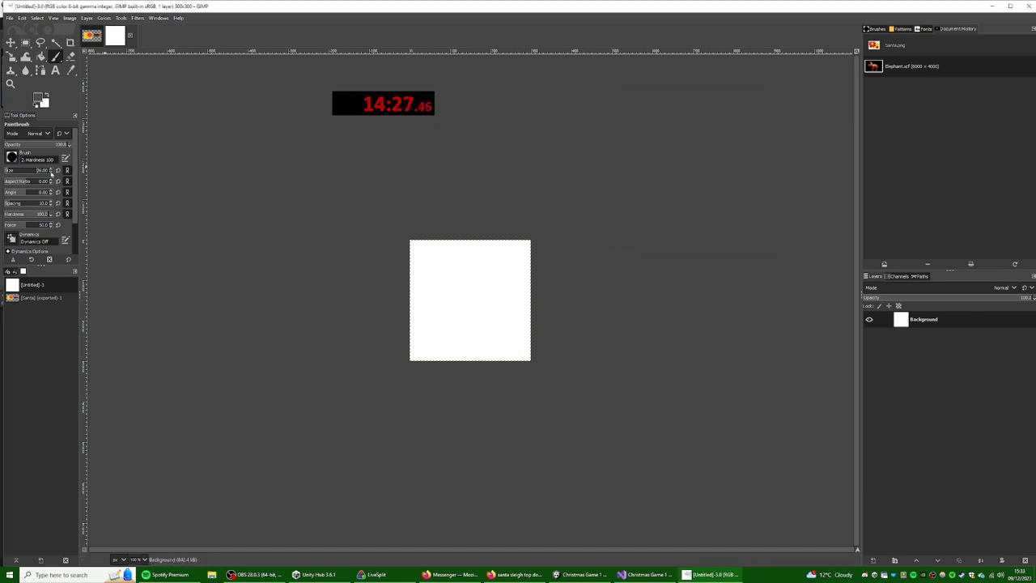
scroll(51, 172, "up", 16)
mouse_move(451, 259)
left_mouse_down()
mouse_move(419, 308)
mouse_move(418, 335)
mouse_move(482, 344)
mouse_move(505, 358)
mouse_move(526, 303)
mouse_move(515, 284)
mouse_move(501, 288)
mouse_move(497, 248)
mouse_move(454, 259)
left_mouse_up()
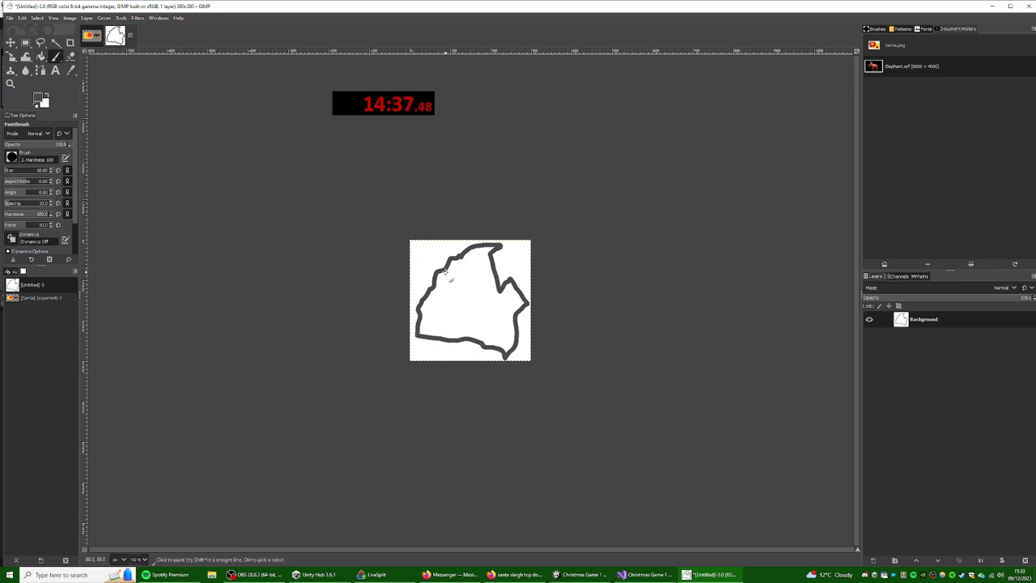
left_click_drag(445, 270, 453, 292)
left_click_drag(476, 334, 476, 278)
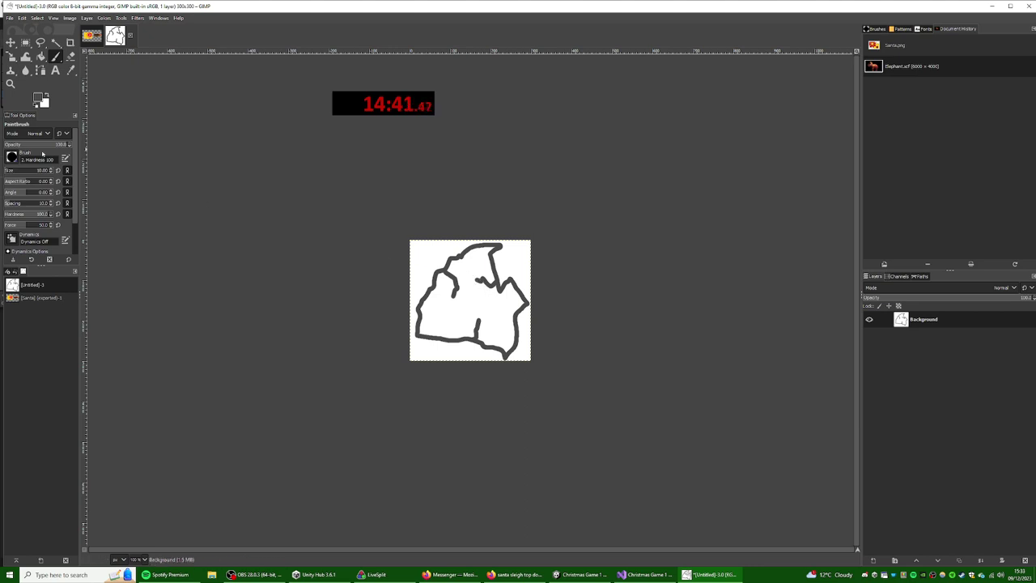
- Choose a lighter grey foreground colour and bucket-fill the inside of the rock outline with it
left_click(38, 97)
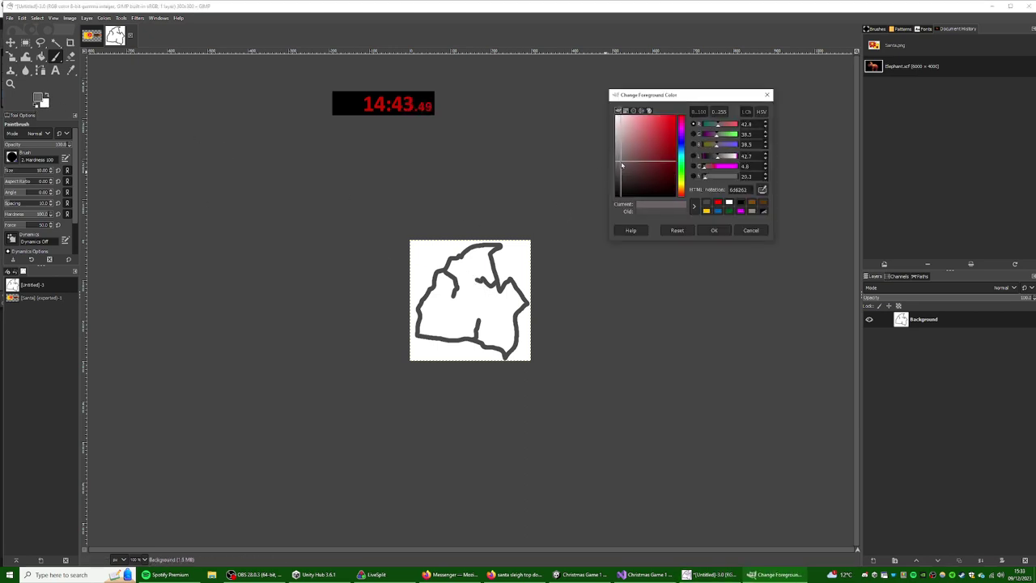
left_click(714, 231)
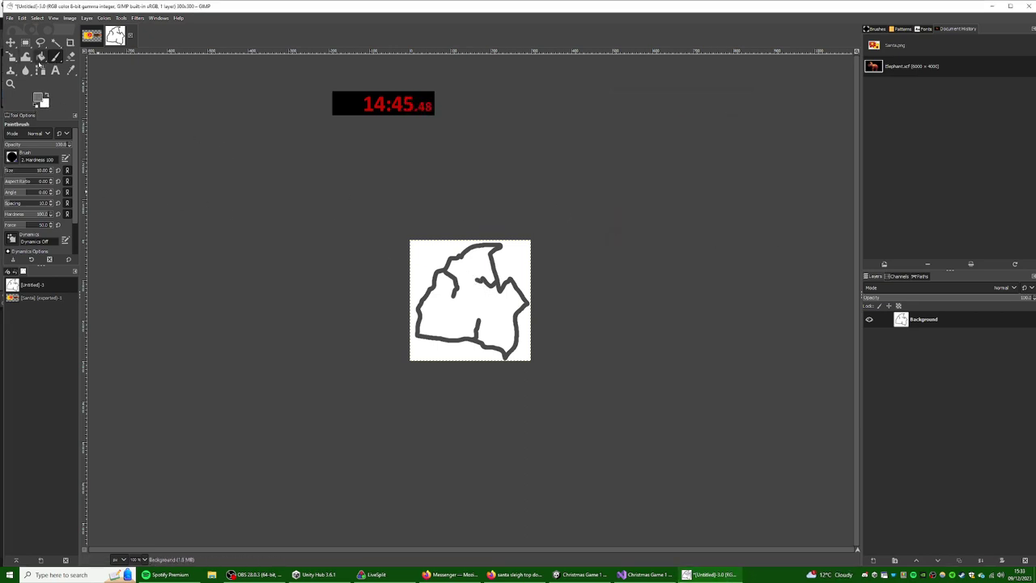
left_click(41, 56)
left_click(486, 300)
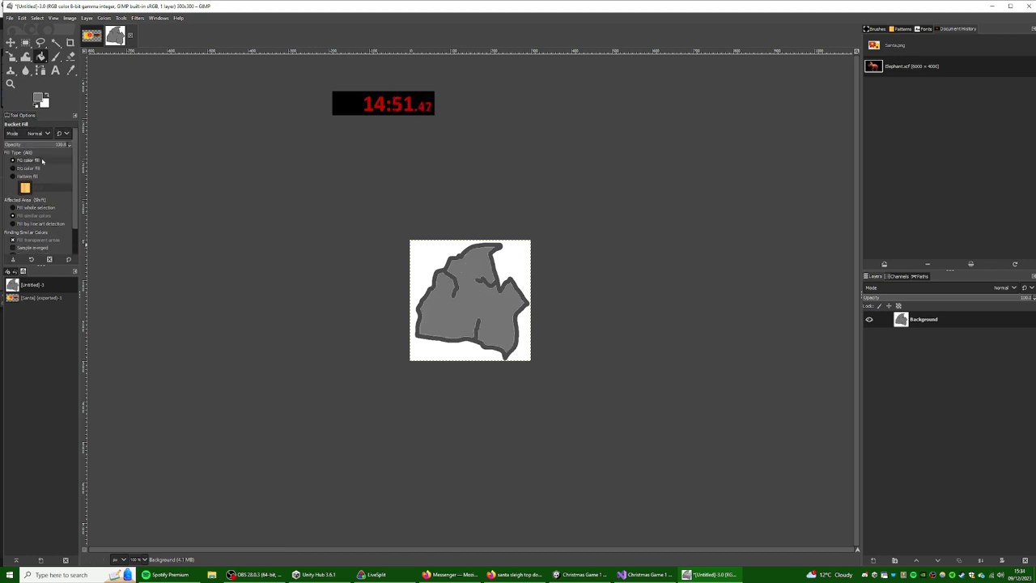
- Try refilling the rock's interior with different bucket fill thresholds and undo those fills
scroll(39, 167, "down", 2)
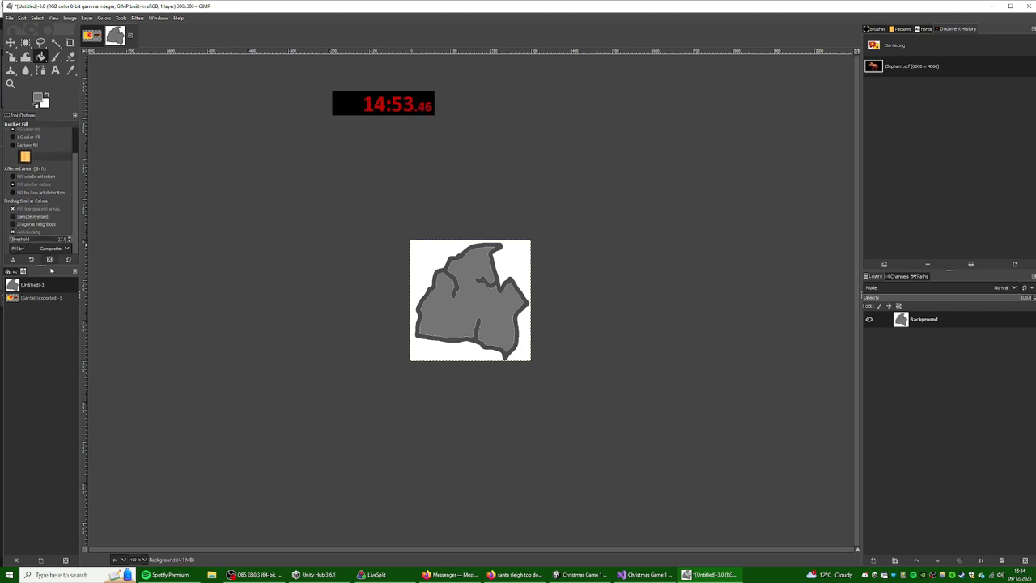
left_click_drag(47, 269, 42, 334)
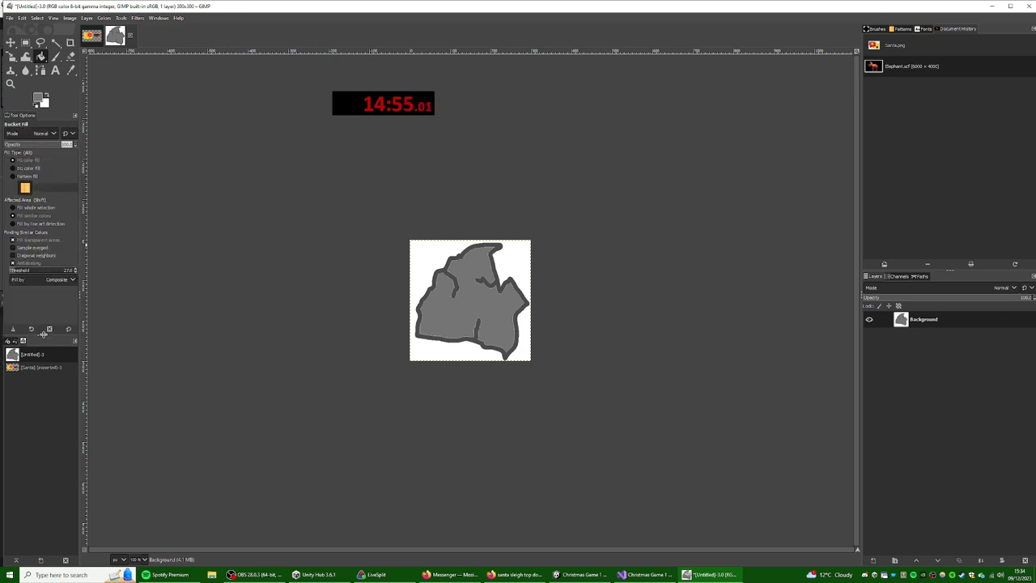
left_click(25, 270)
left_click(455, 311)
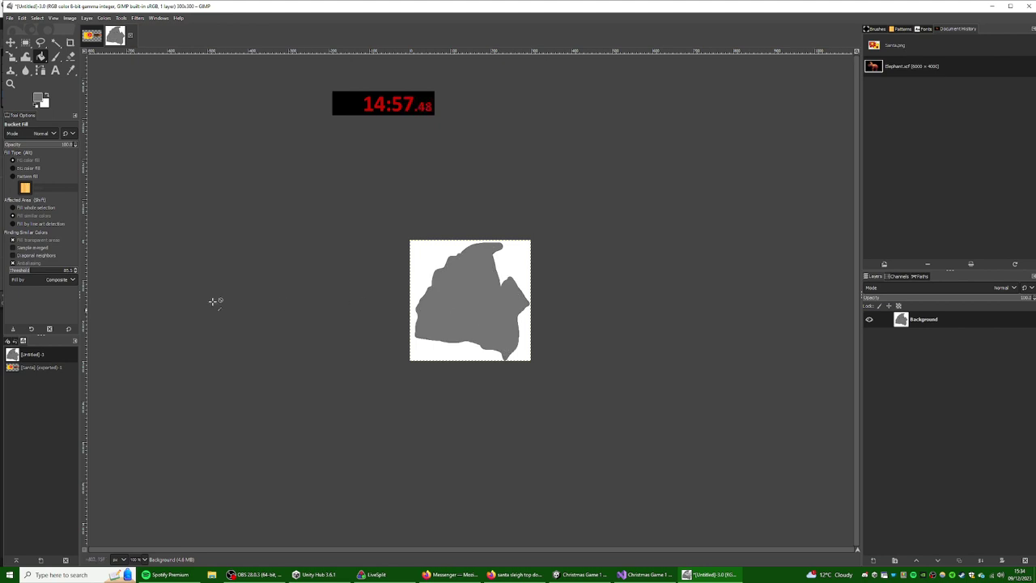
left_click(24, 270)
left_click(451, 300)
key("ctrl+z")
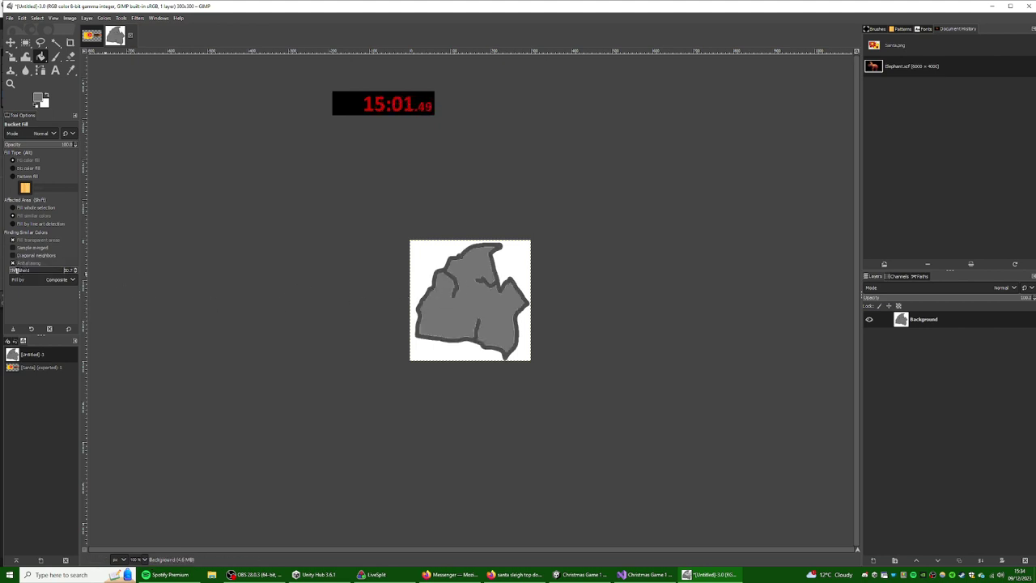
left_click(460, 309)
key("ctrl+z")
- Export the rock drawing as rock.png into the game's Assets folder with the default PNG options
left_click(10, 17)
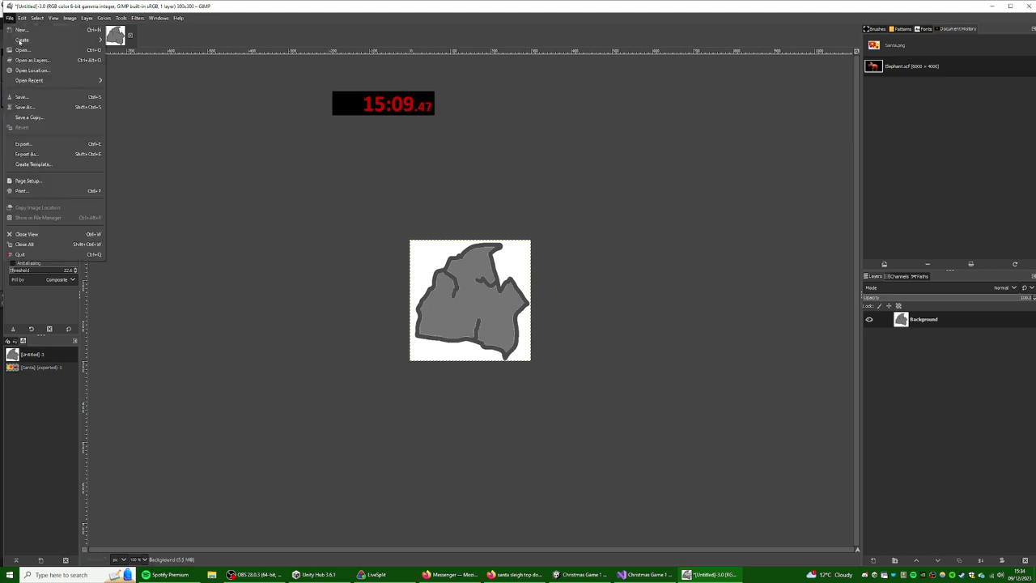
left_click(24, 154)
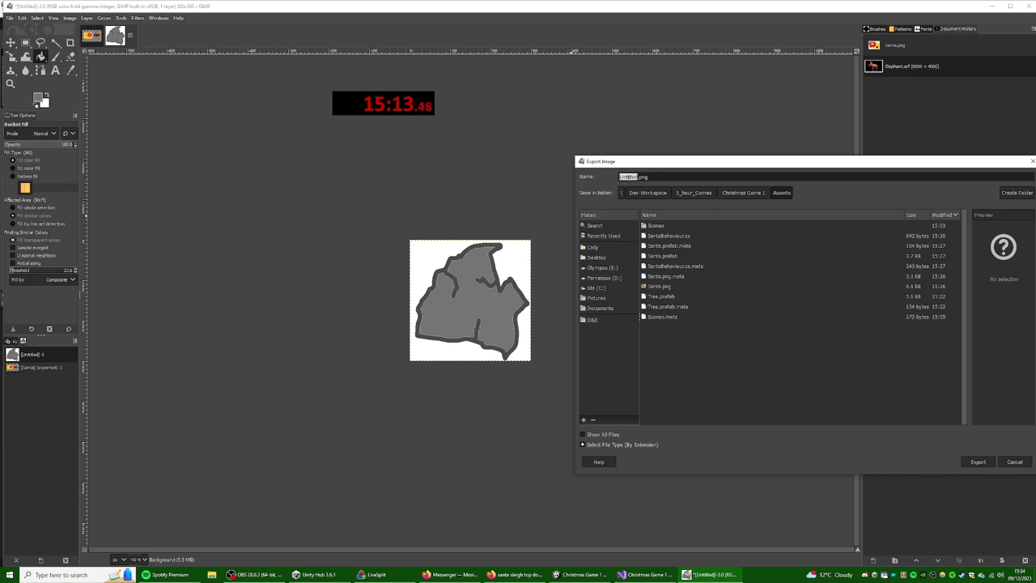
key("BackSpace")
key("Return")
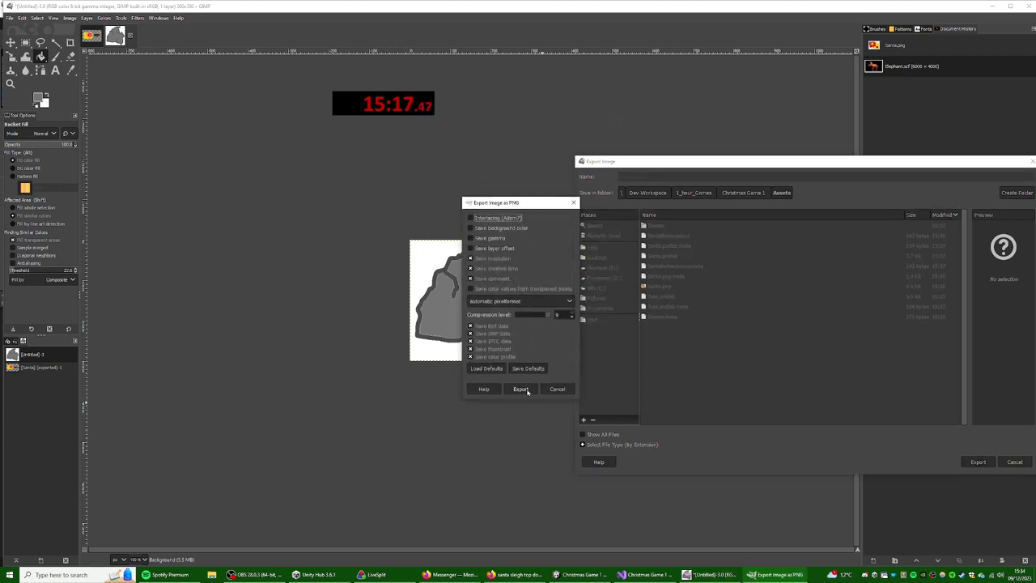
left_click(521, 389)
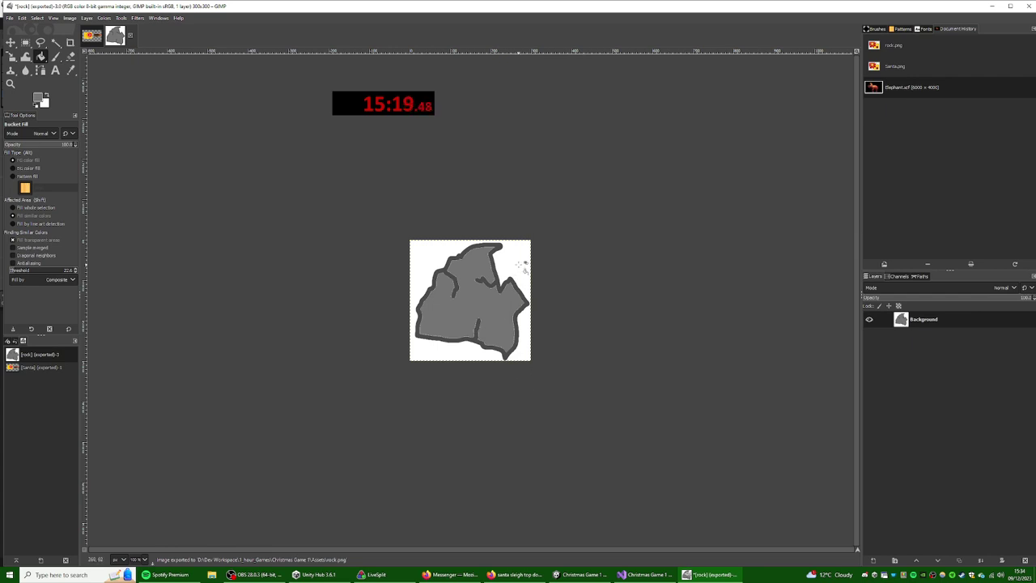
- Add an alpha channel to the Background layer and delete the white area around the rock using Fuzzy Select
right_click(923, 319)
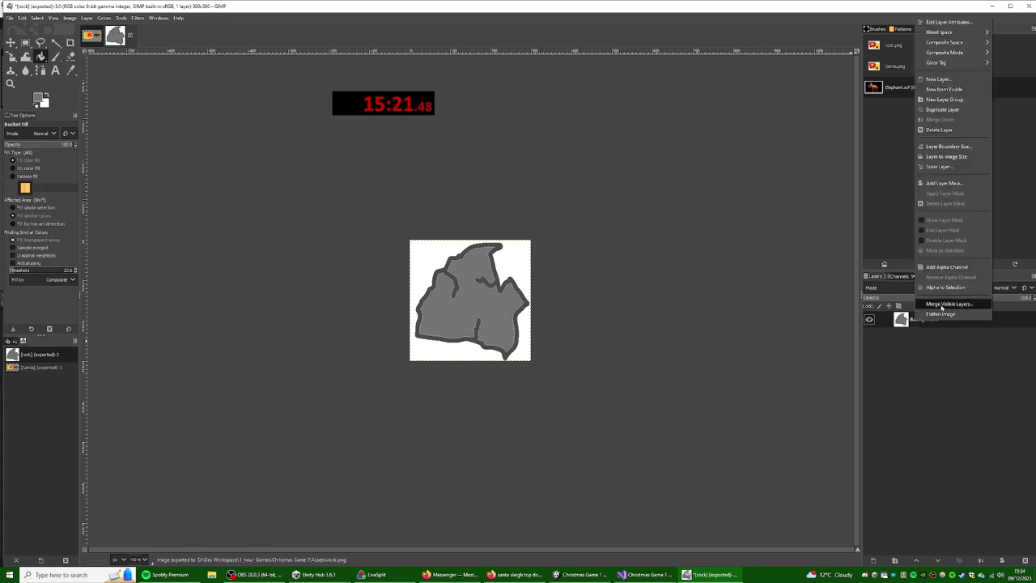
left_click(952, 272)
left_click(55, 42)
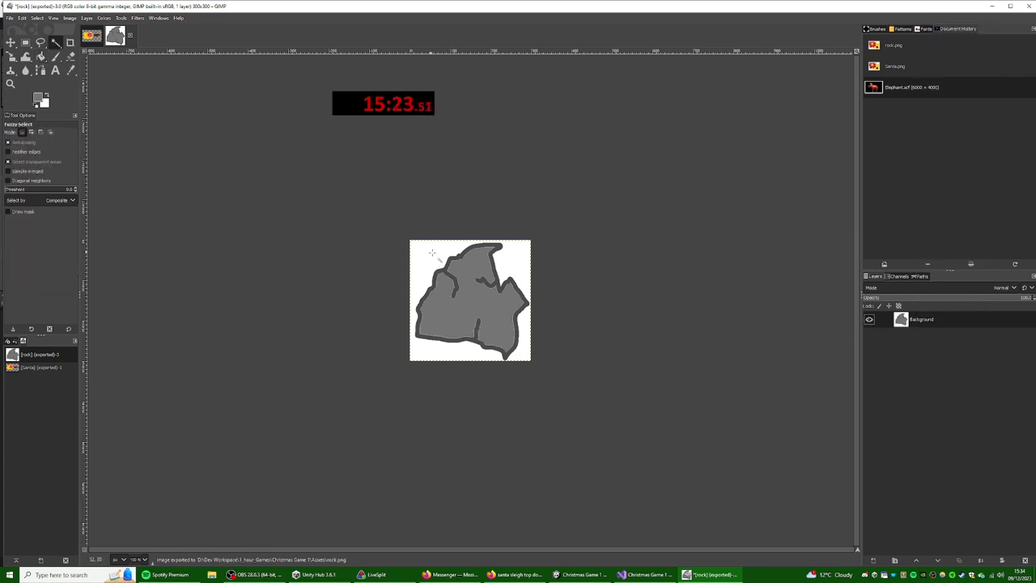
left_click(511, 265)
key("Delete")
left_click(580, 270)
- Export the transparent rock image again, overwriting rock.png
left_click(10, 18)
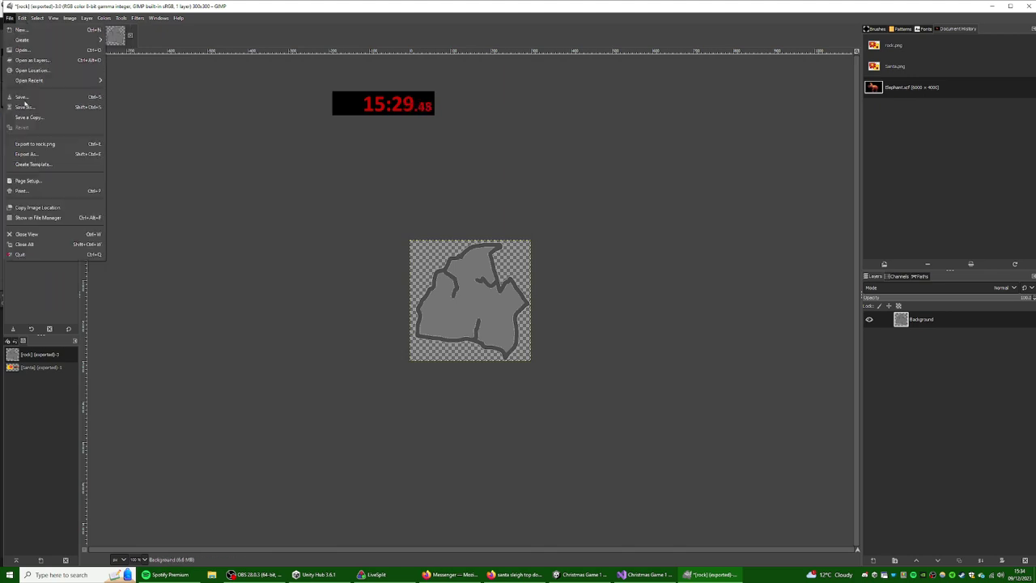
left_click(289, 172)
key("ctrl+e")
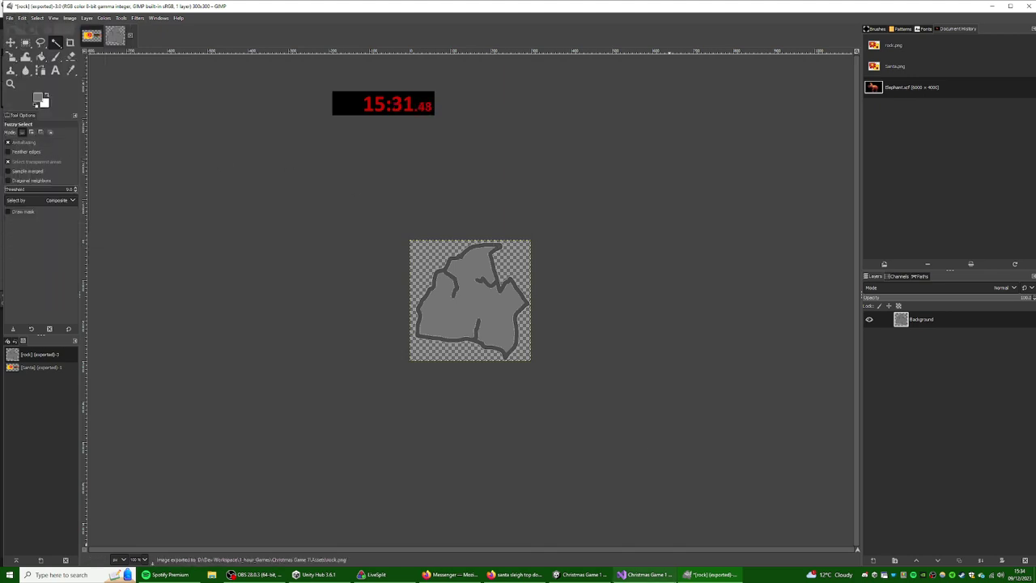
- Switch back to Unity and add the rock sprite to the scene as a new top-level object
key("alt+Tab")
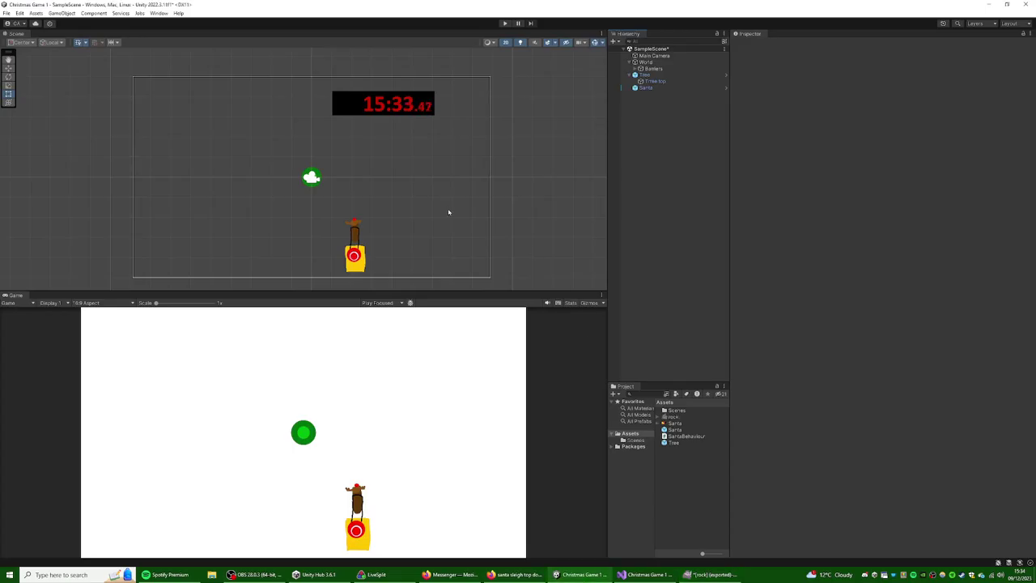
left_click(673, 417)
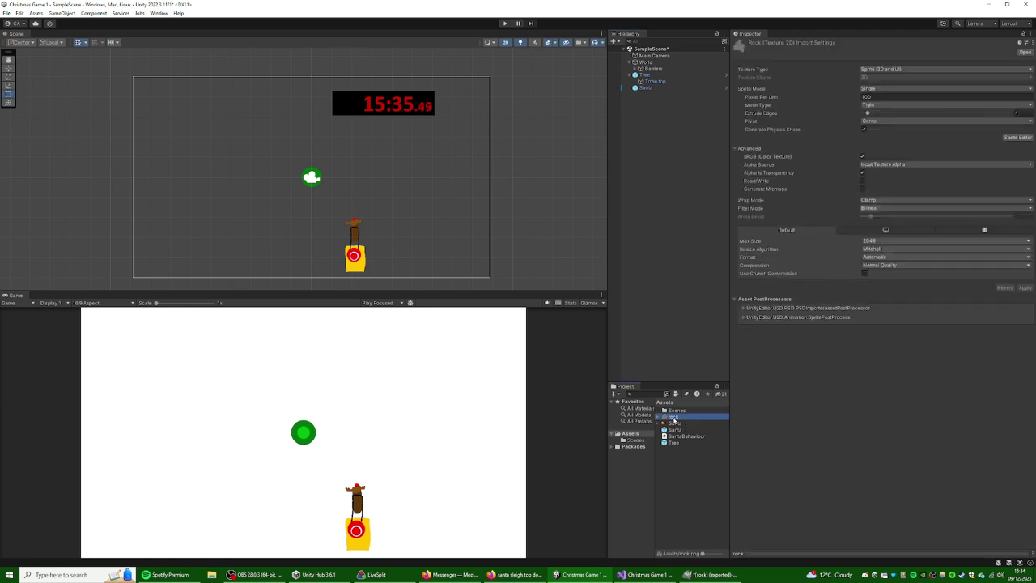
left_click_drag(674, 418, 659, 243)
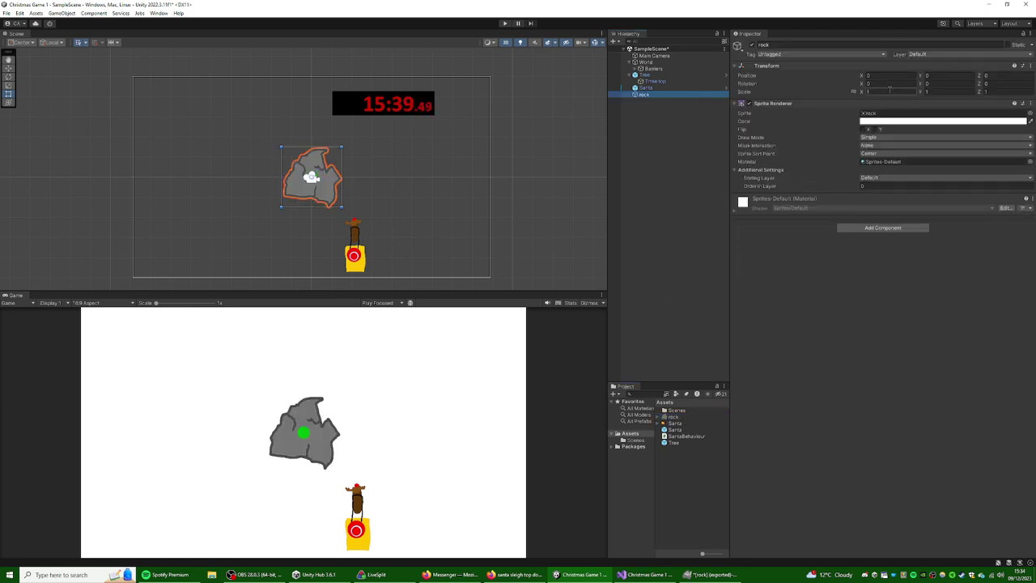
- Set the rock's X and Y scale to 0.5
left_click(889, 91)
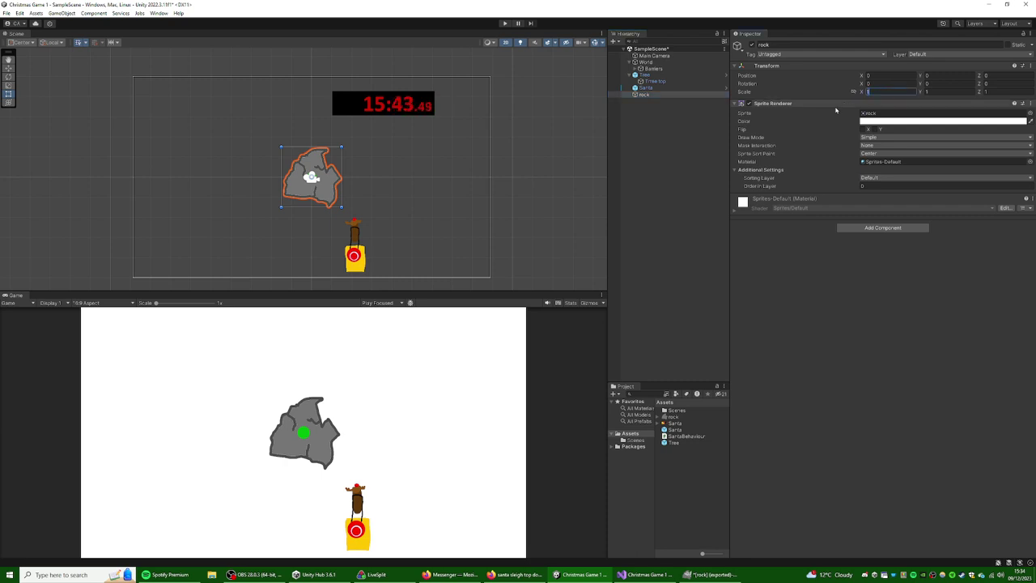
type("0.5")
left_click(956, 91)
type("0.5")
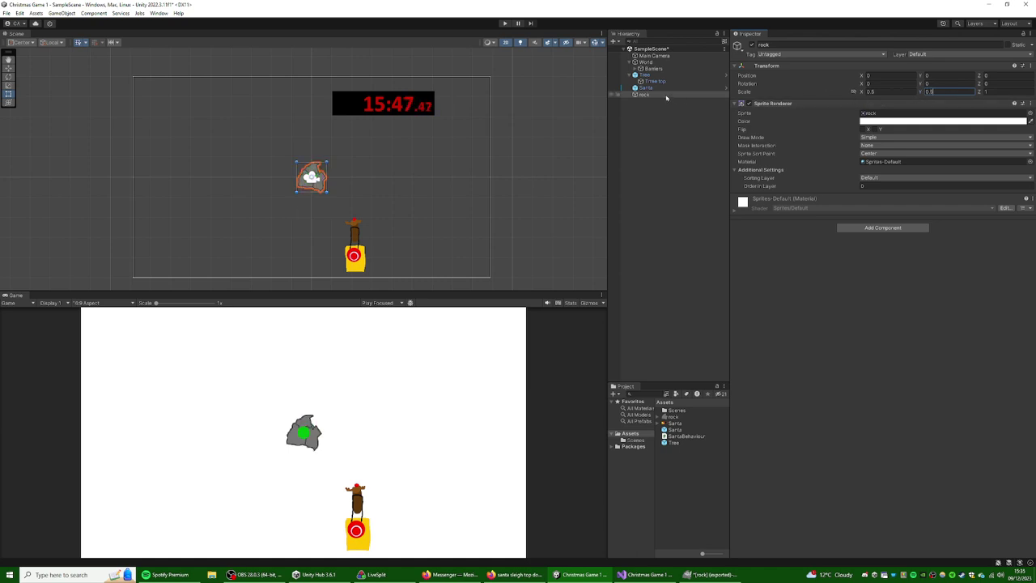
- Add a Circle Collider 2D component to the rock
left_click(882, 228)
type("rig")
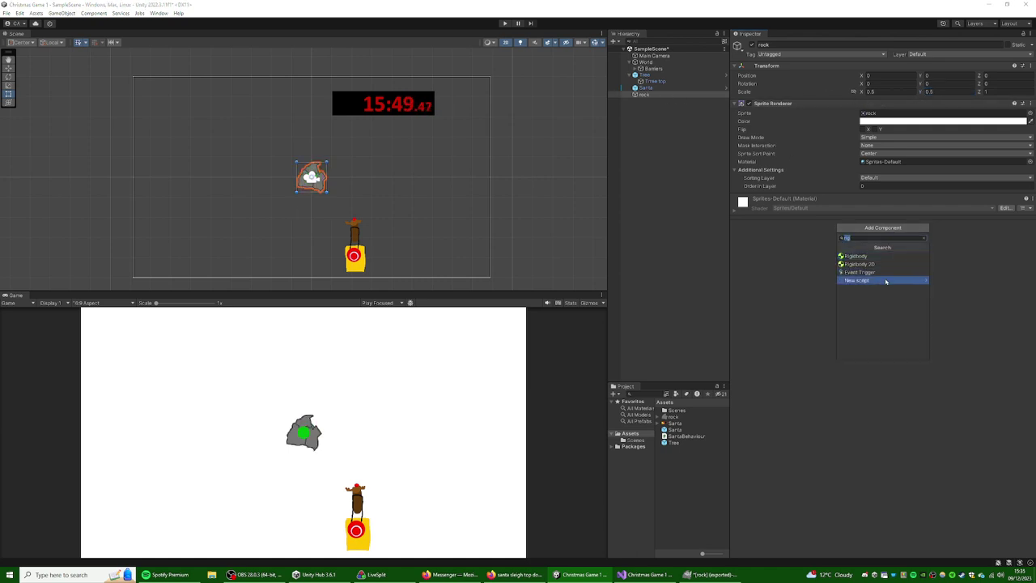
left_click(883, 280)
left_click(846, 247)
type("2d")
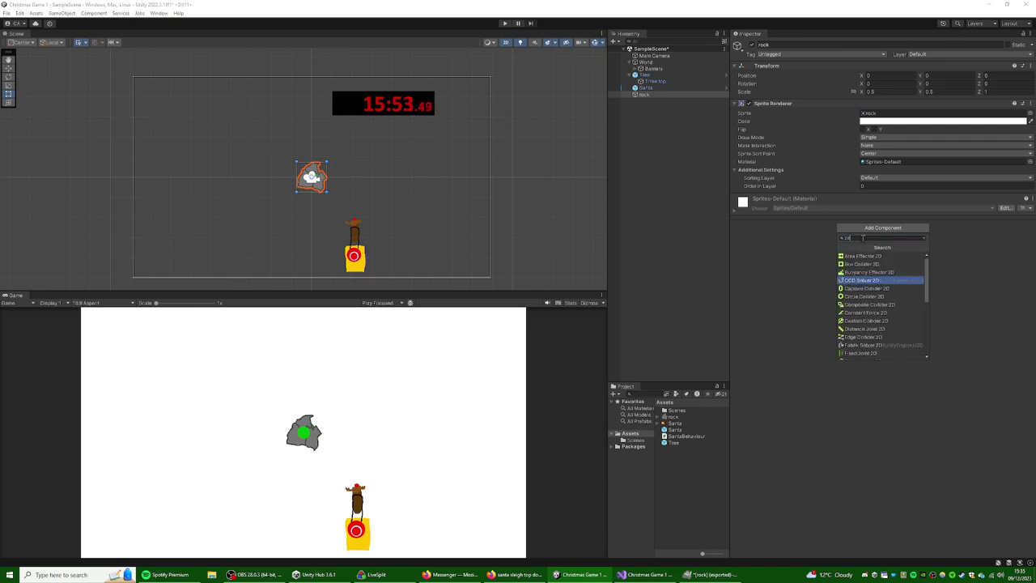
left_click(863, 297)
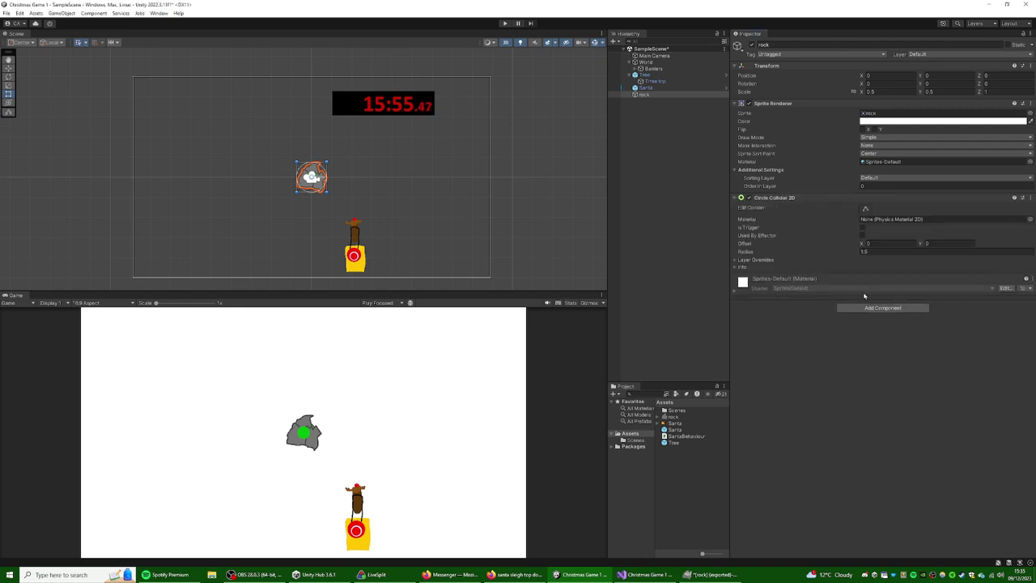
- Add a Polygon Collider 2D component to the rock
scroll(346, 169, "up", 6)
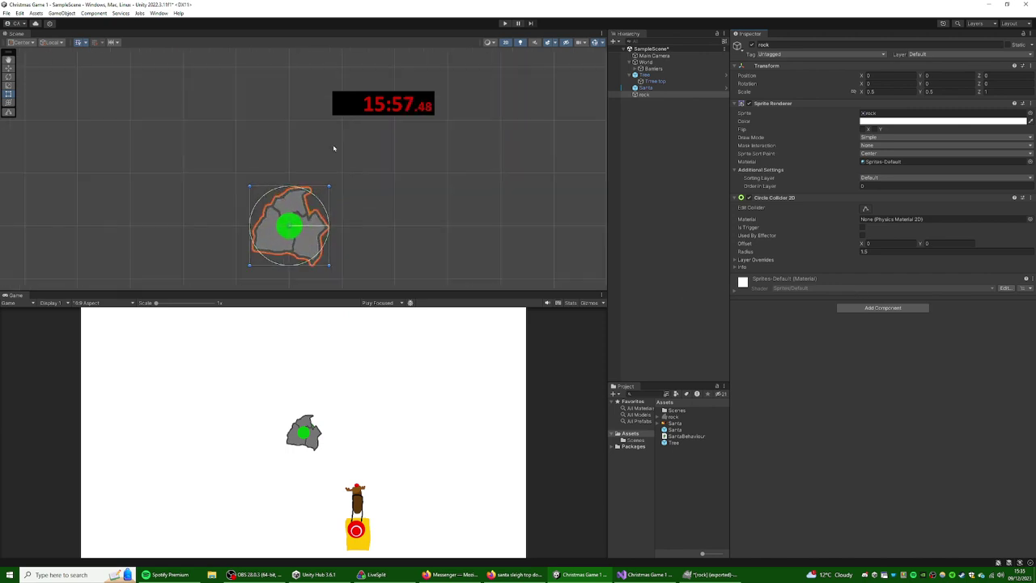
scroll(334, 149, "up", 1)
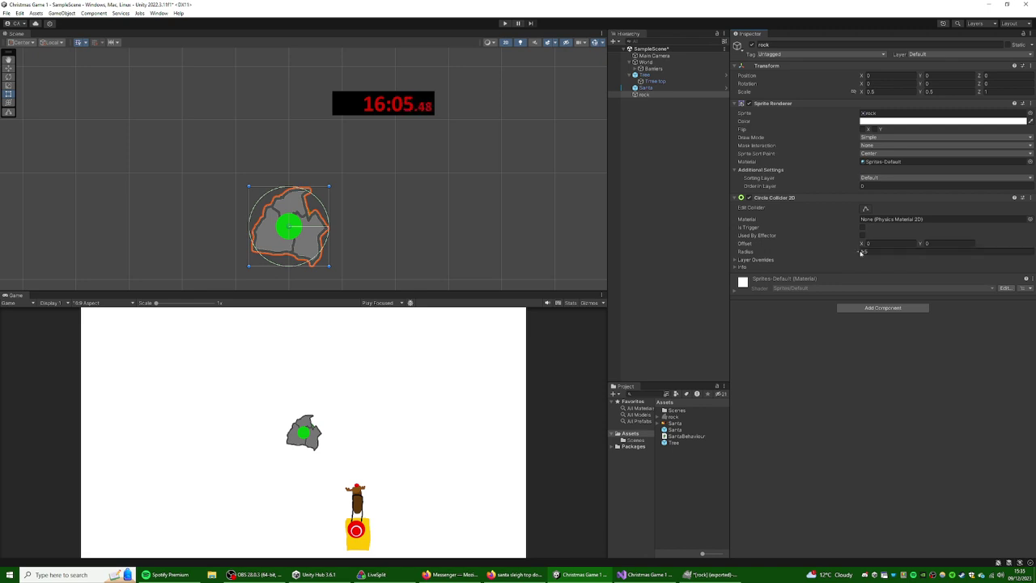
right_click(650, 95)
left_click(882, 307)
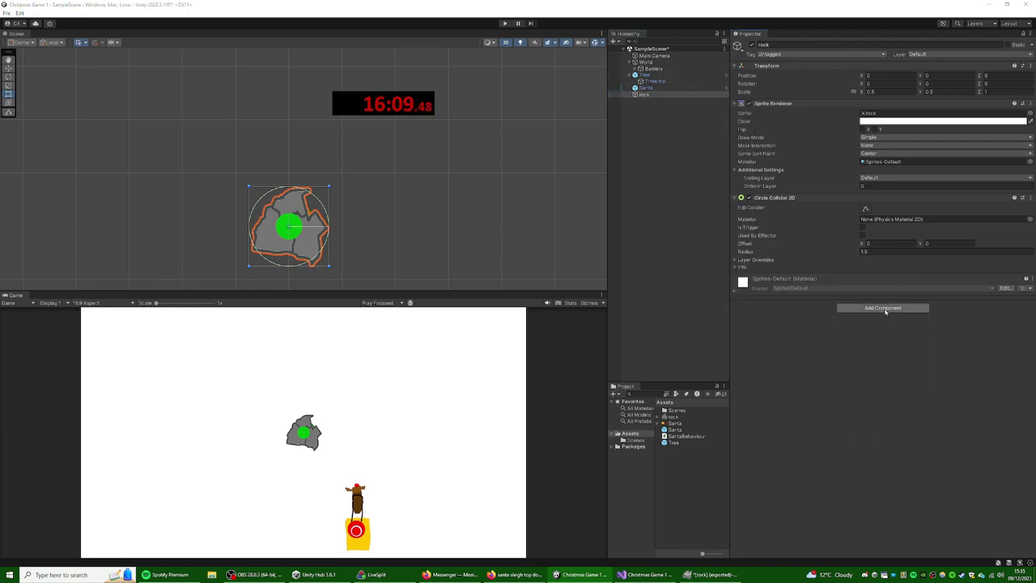
key("BackSpace")
left_click(882, 393)
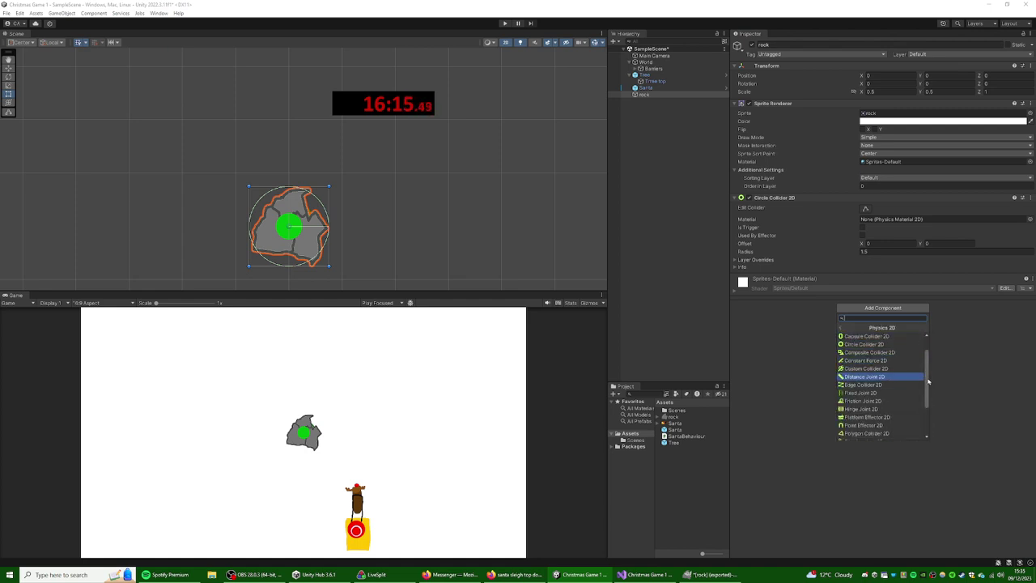
left_click_drag(927, 378, 926, 411)
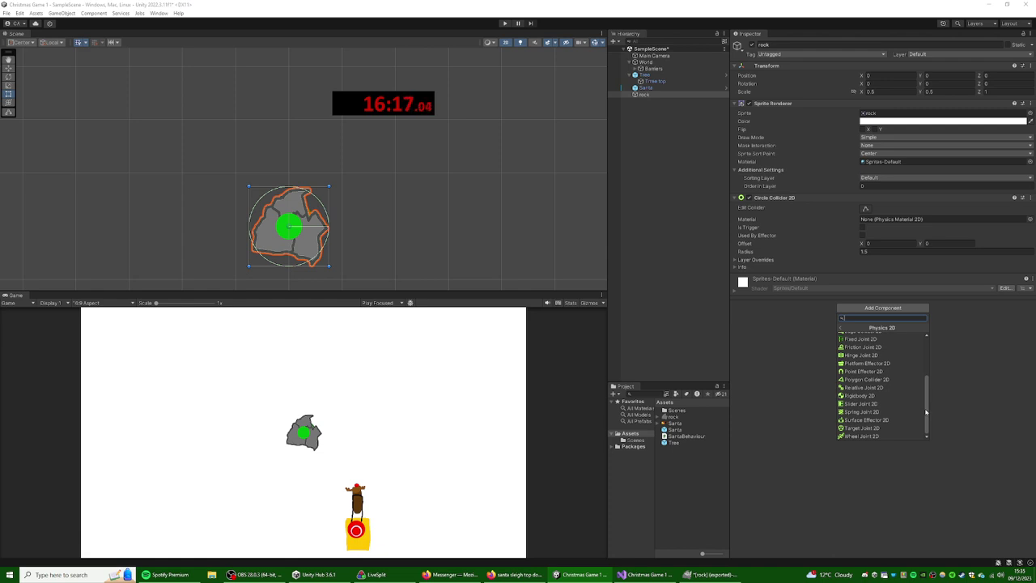
left_click(868, 380)
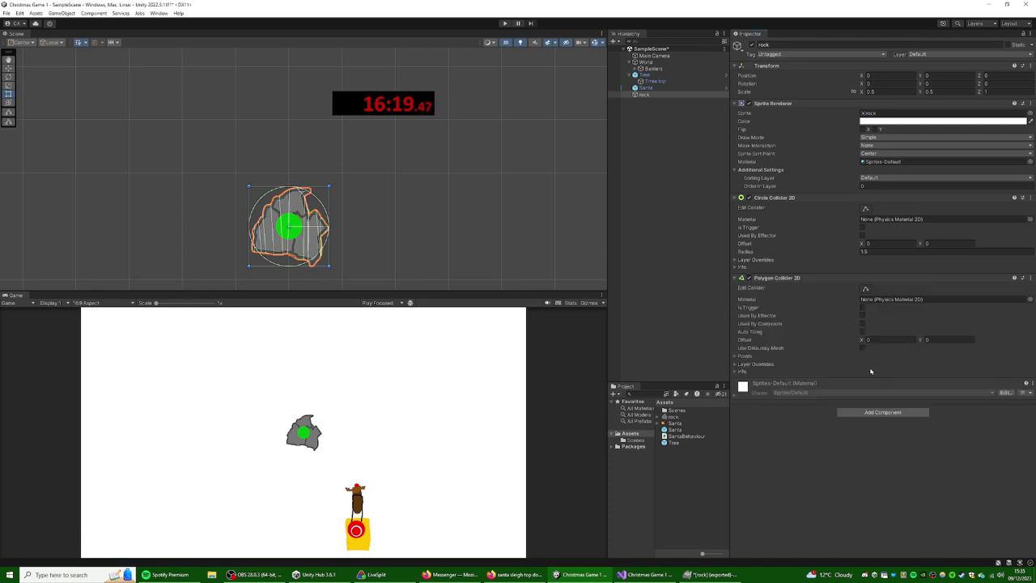
- Disable the rock's Circle Collider 2D and remove that component
left_click(748, 197)
right_click(782, 201)
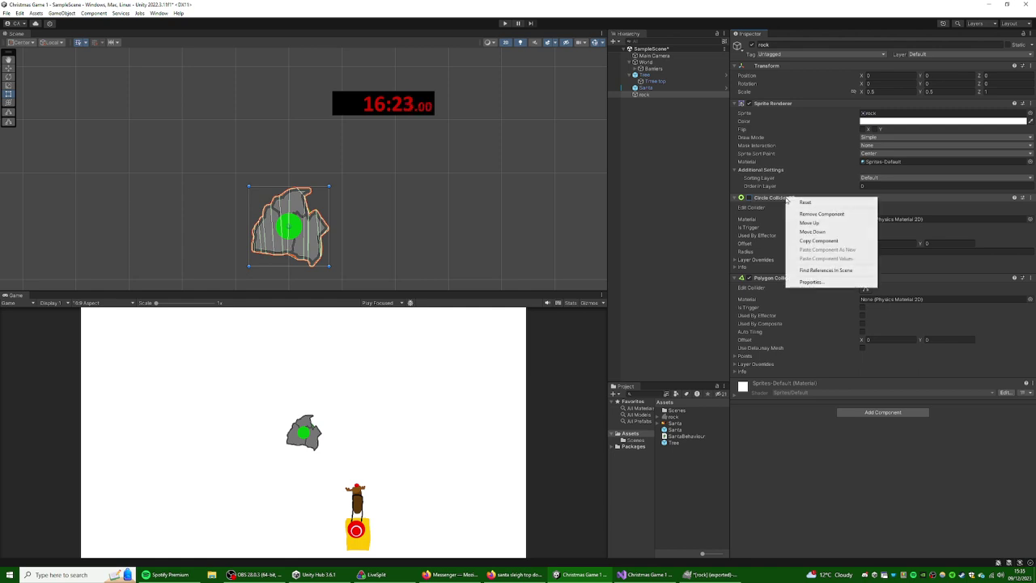
left_click(822, 214)
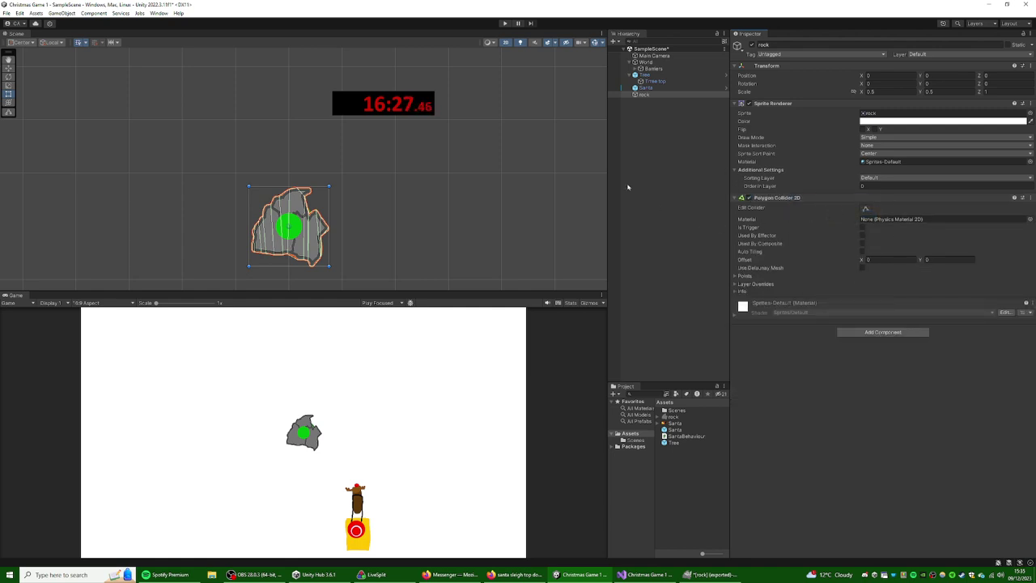
- Turn the rock into a prefab by storing it in the Assets folder
left_click(665, 106)
left_click_drag(664, 94, 699, 466)
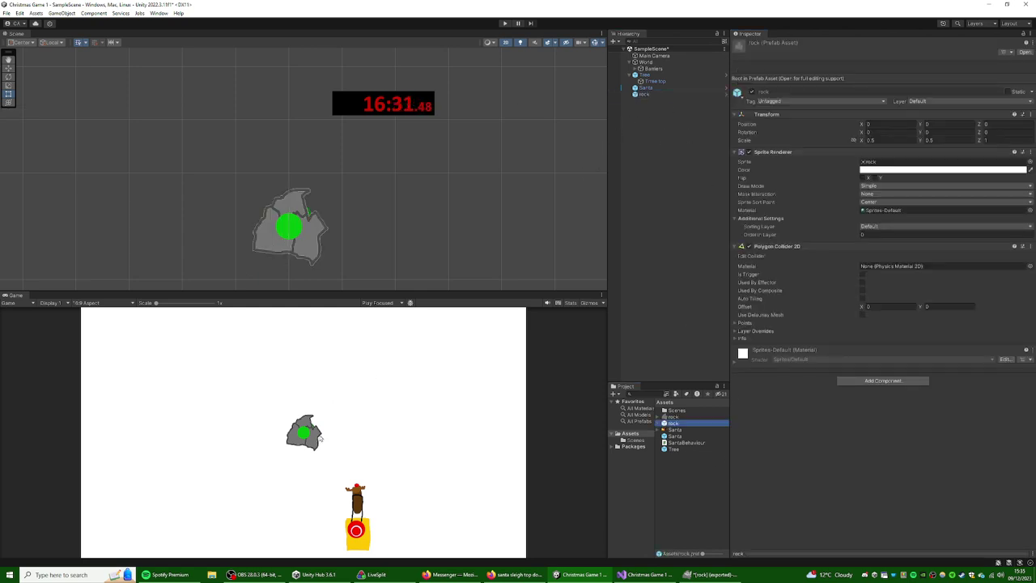
left_click(319, 439)
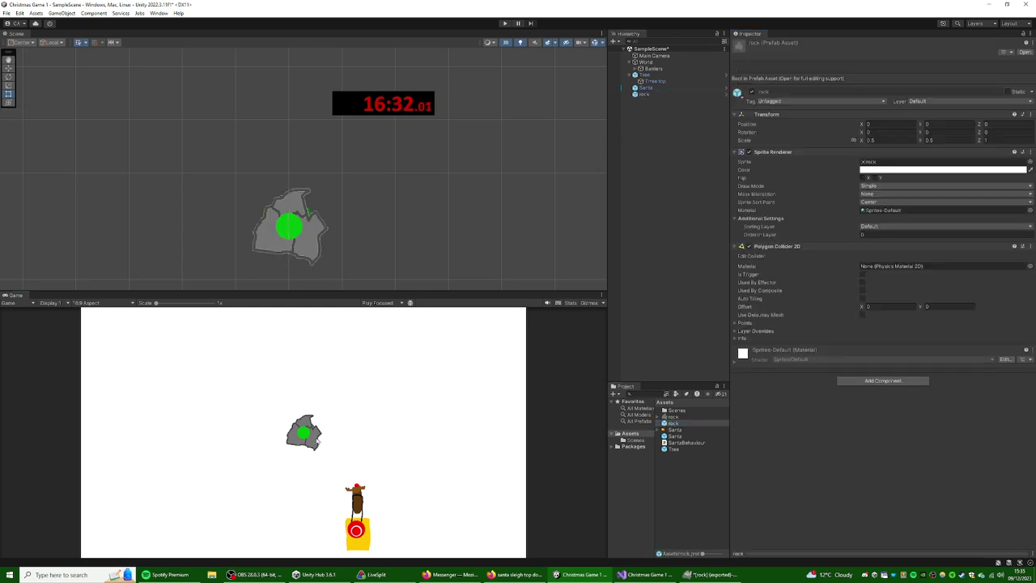
- Separate the overlapping obstacles, moving the tree to the upper left and the rock to the upper right of the play area
left_click(647, 75)
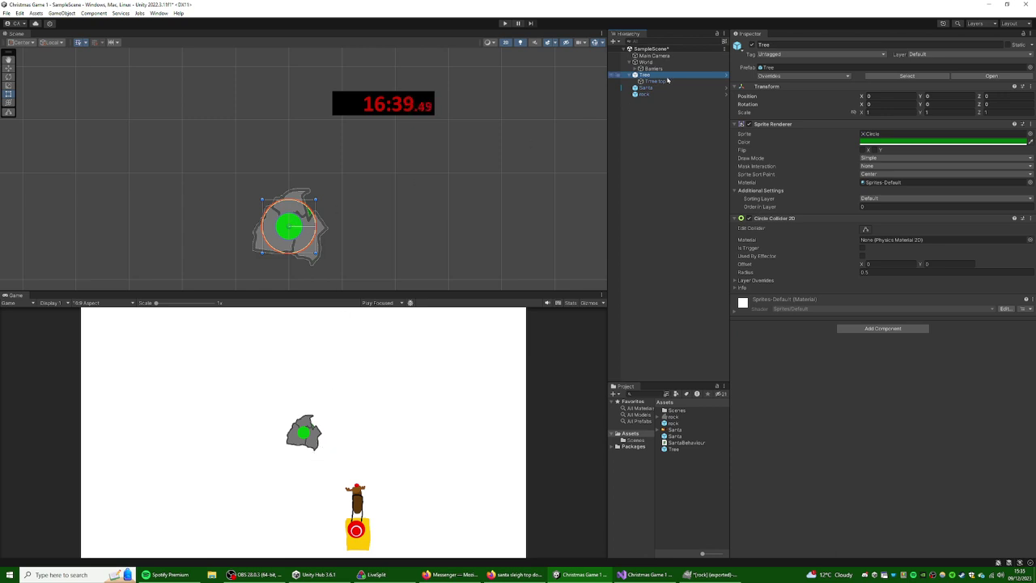
left_click(645, 94)
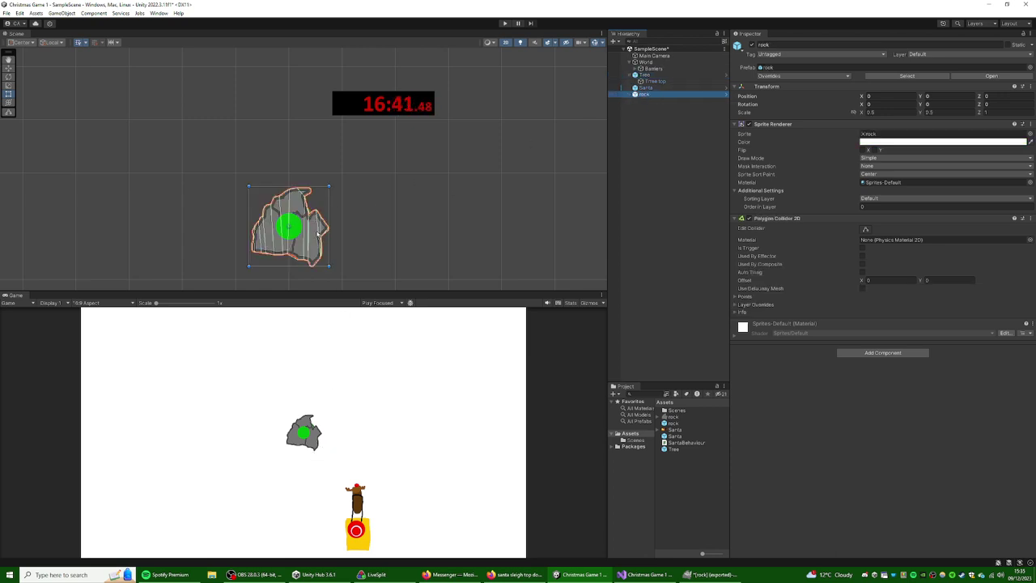
left_click_drag(318, 233, 447, 224)
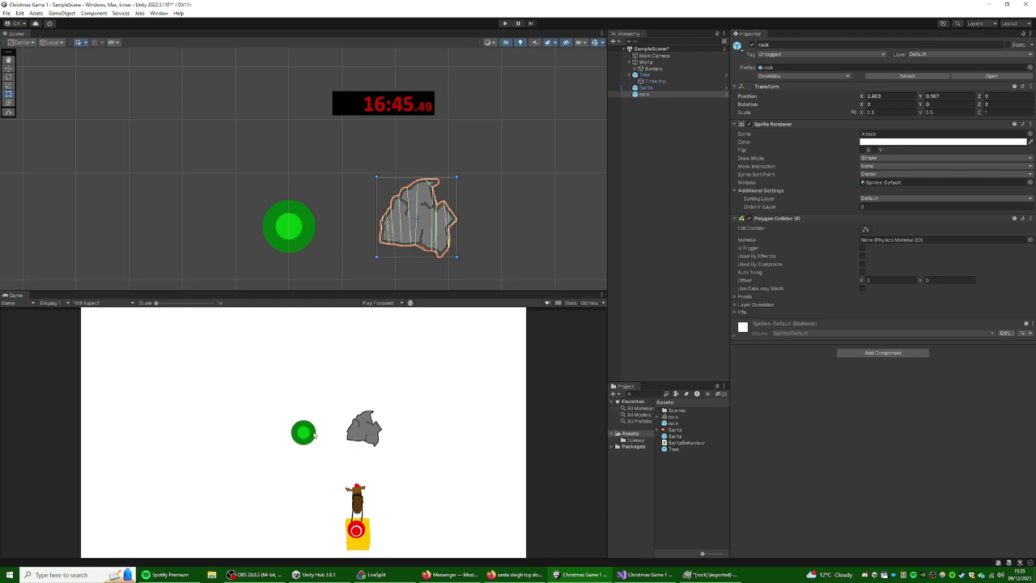
left_click(304, 231)
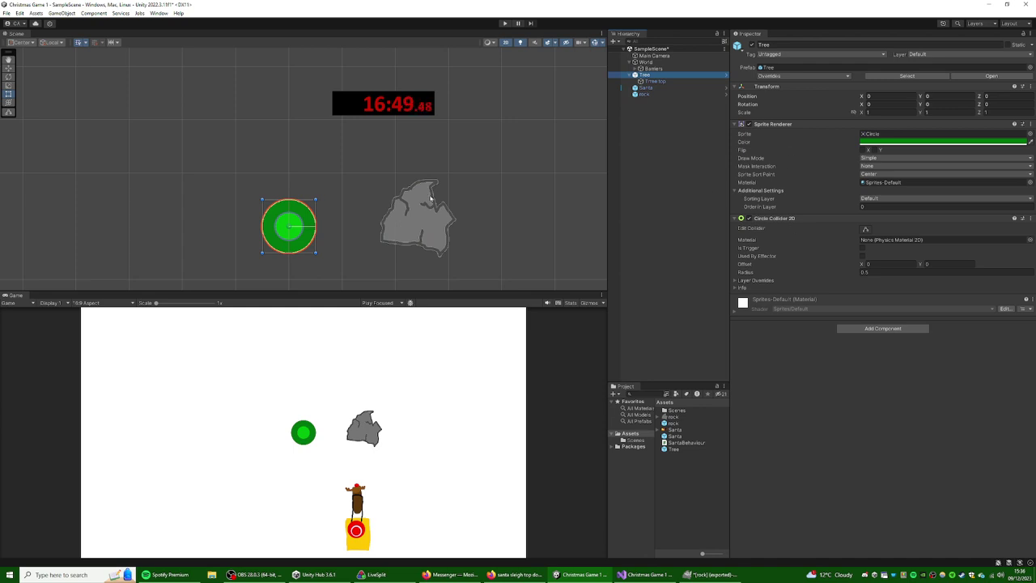
left_click_drag(289, 226, 145, 105)
left_click(485, 159)
left_click_drag(418, 221, 465, 118)
left_click(538, 168)
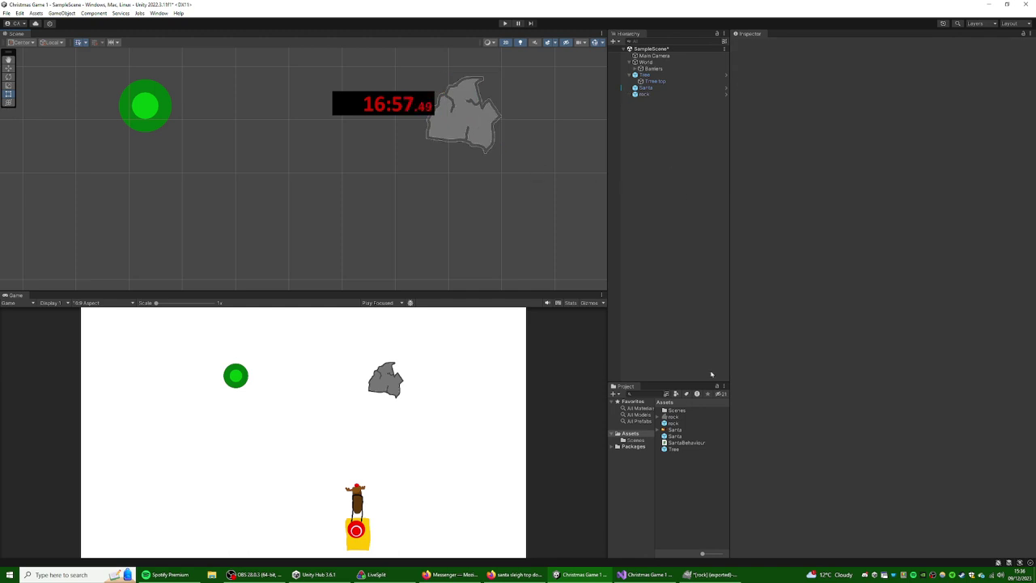
- Create a C# script named Obstacle in the Assets folder and open it for editing
right_click(710, 454)
mouse_move(769, 254)
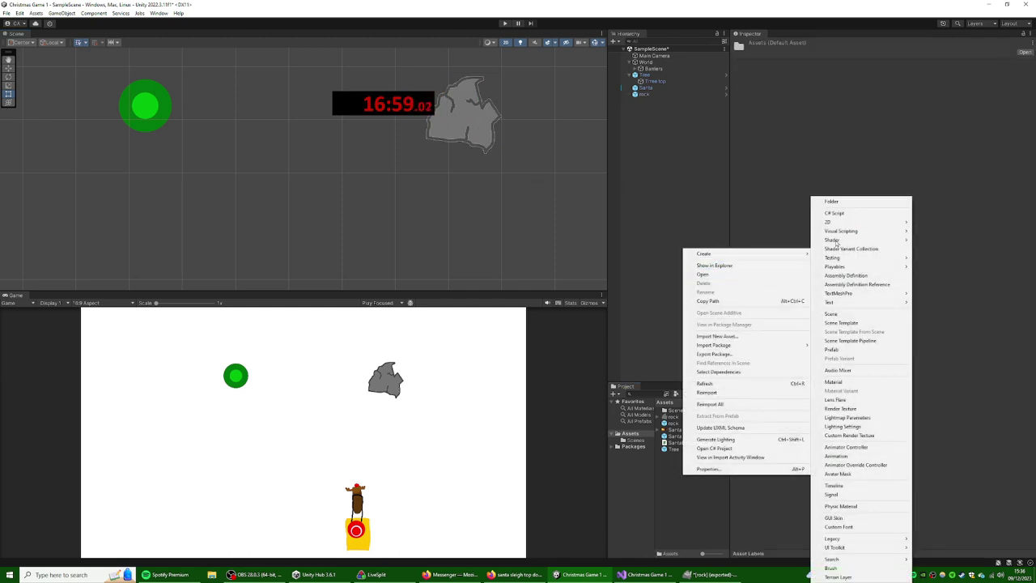
left_click(864, 213)
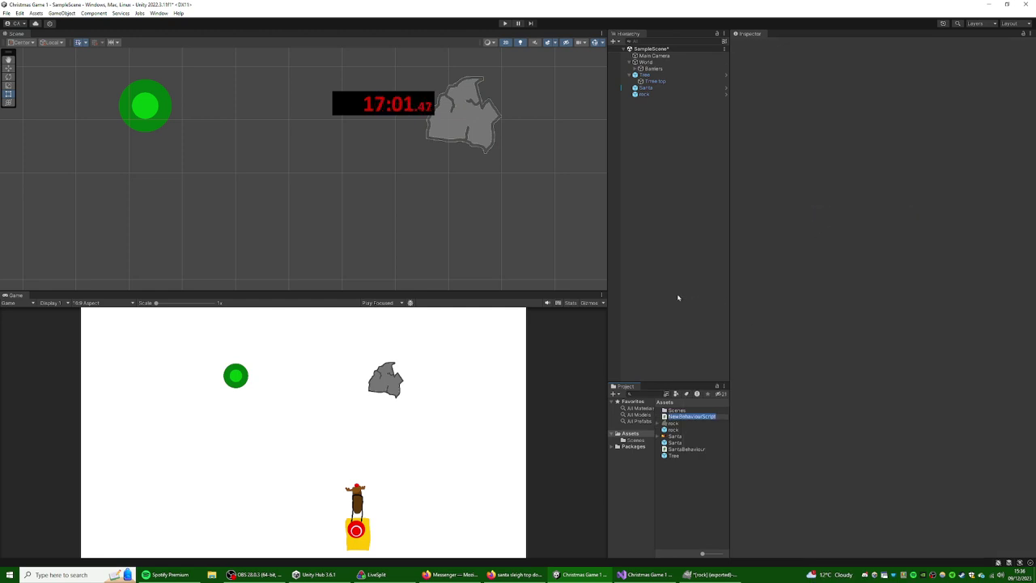
type("Obstacle")
key("Return")
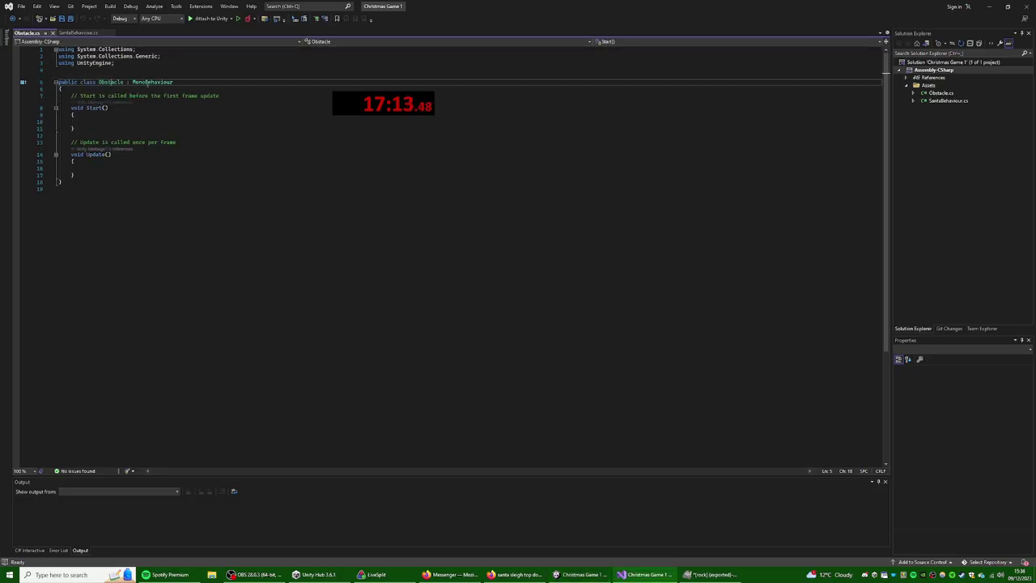
- Insert blank lines for field declarations at the start of the Obstacle class
left_click(231, 90)
key("Return")
key("Return")
key("Up")
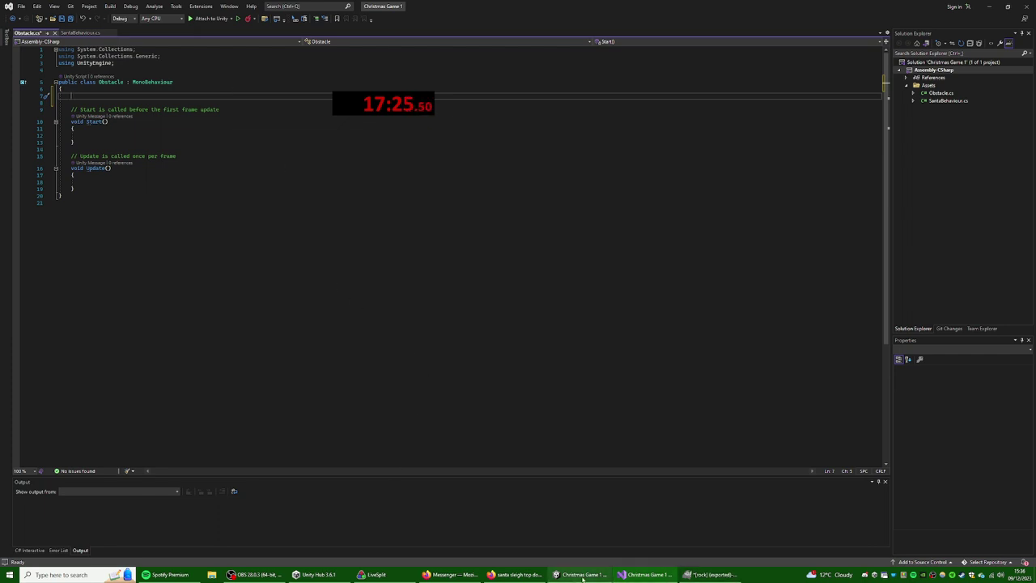
- Switch back to Unity, create a C# script named GameController in the Assets folder and open it for editing
left_click(449, 573)
left_click(515, 574)
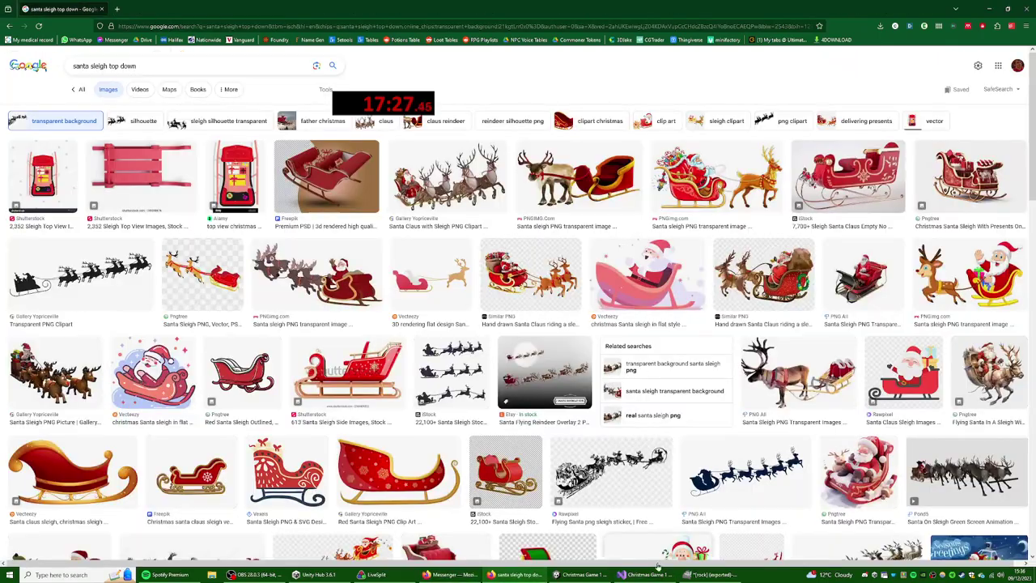
left_click(580, 574)
right_click(684, 501)
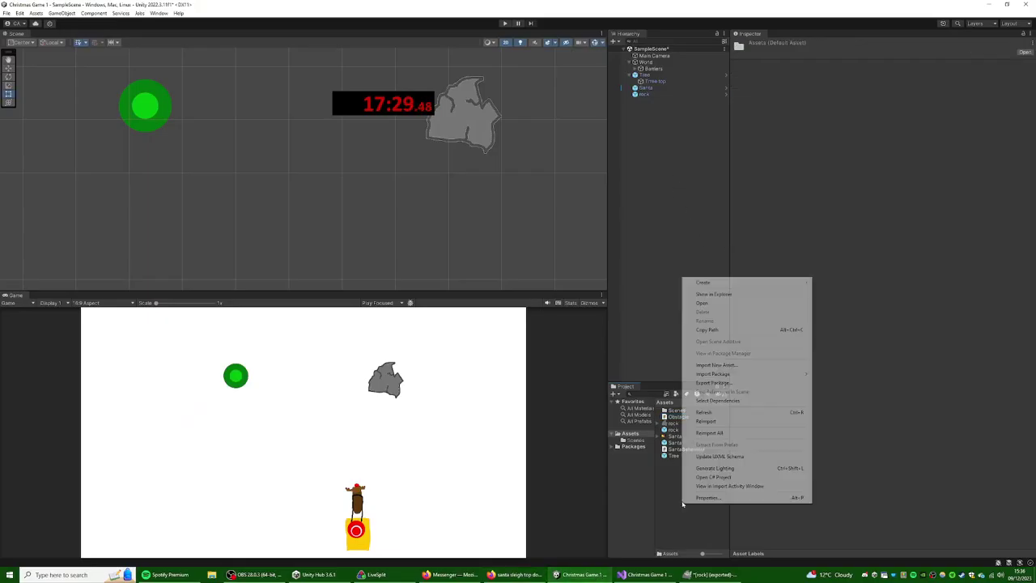
mouse_move(717, 282)
left_click(851, 215)
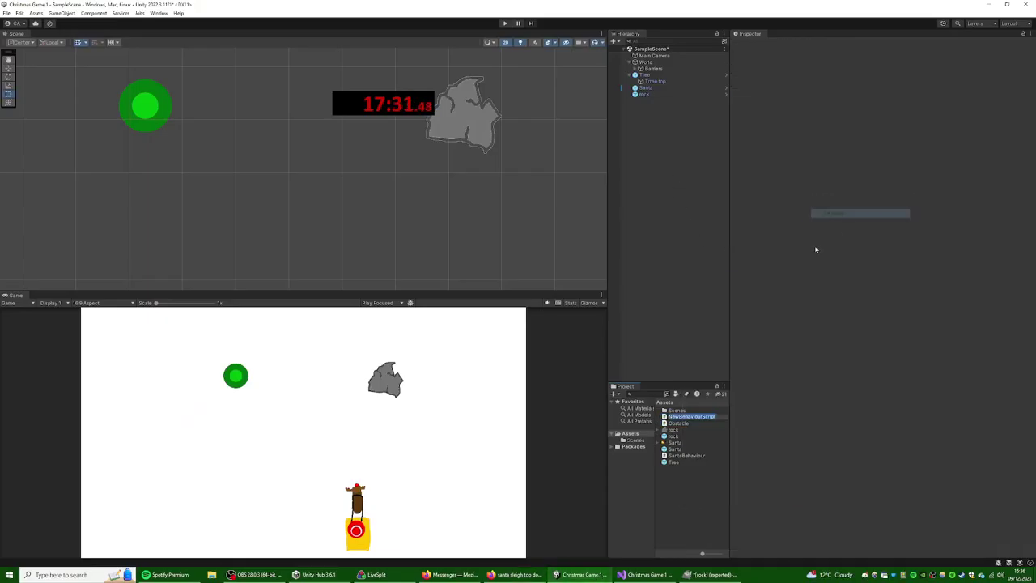
type("GameController")
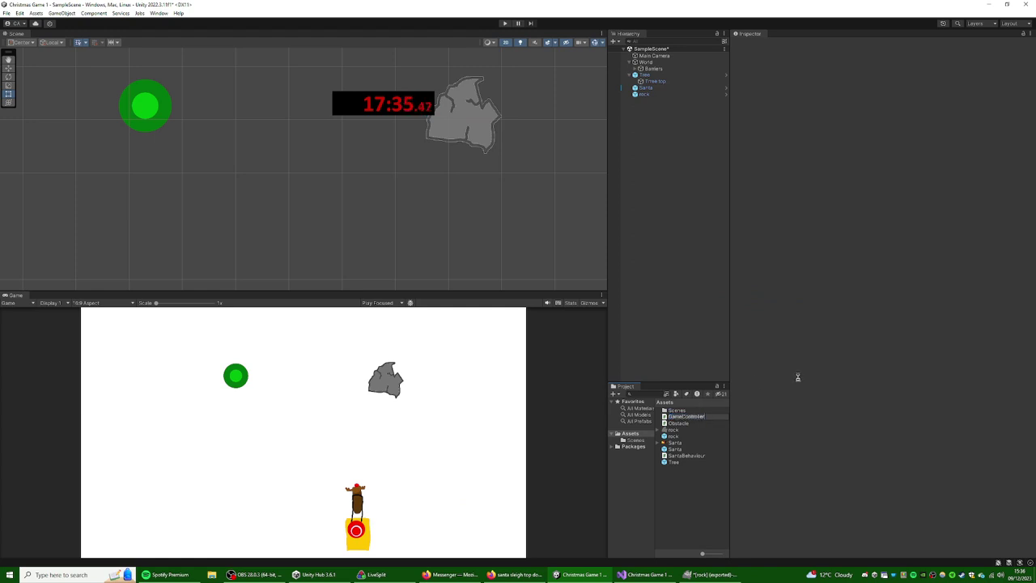
double_click(700, 417)
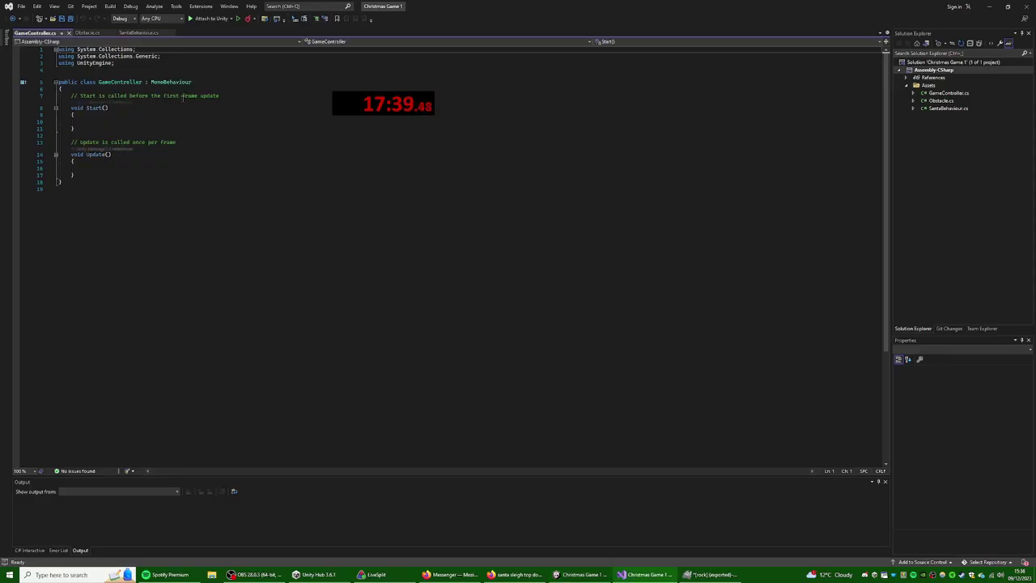
- Declare a public static GameController field named instance at the start of the GameController class
left_click(123, 89)
key("Return")
key("Return")
key("Return")
key("Up")
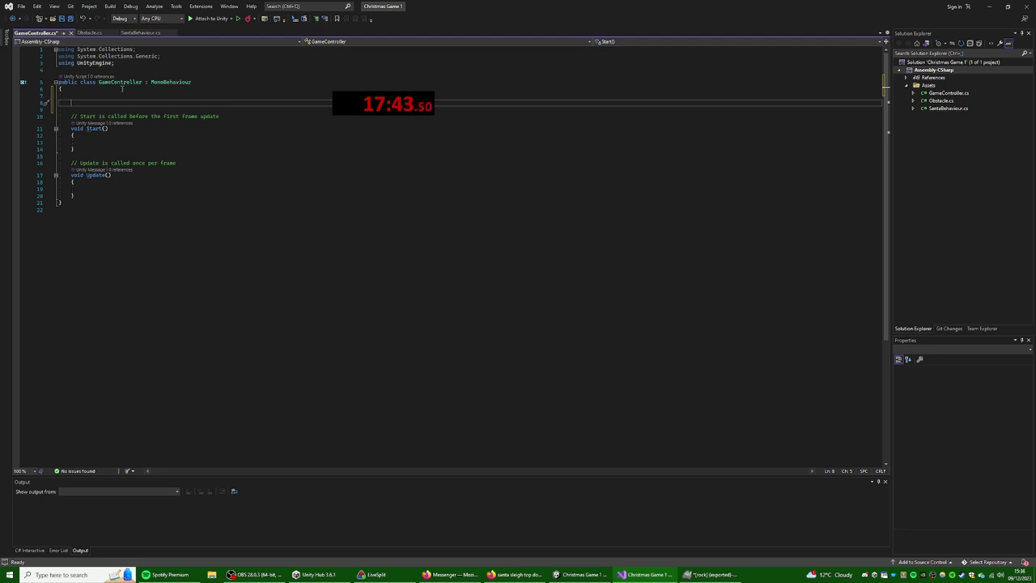
type("p")
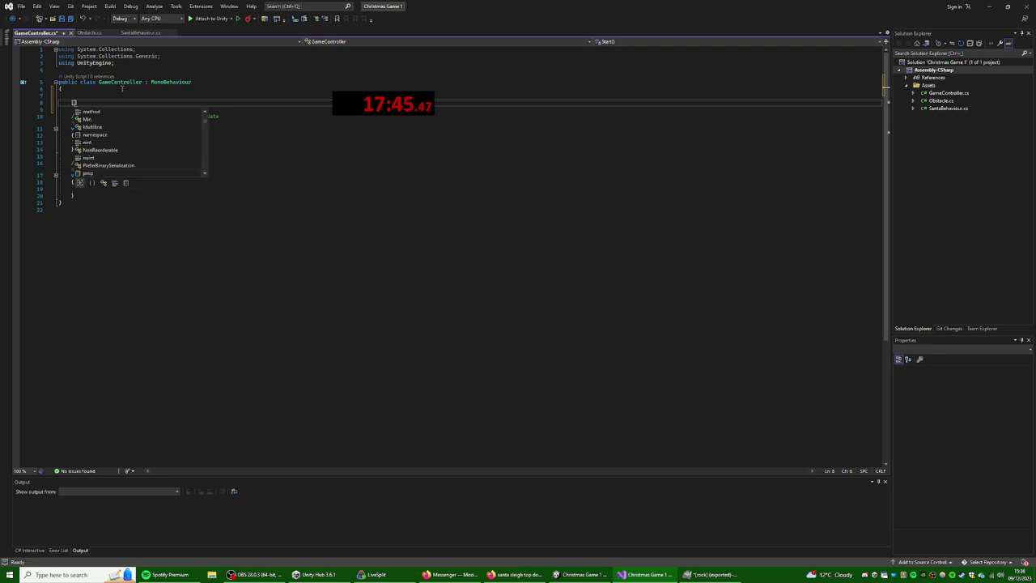
key("Escape")
type("u")
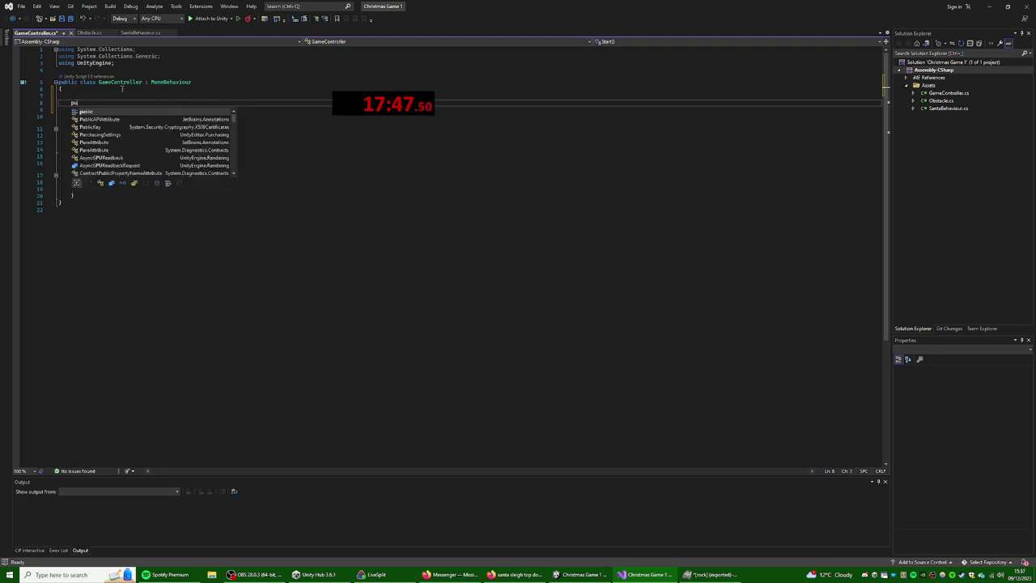
type("blic static ")
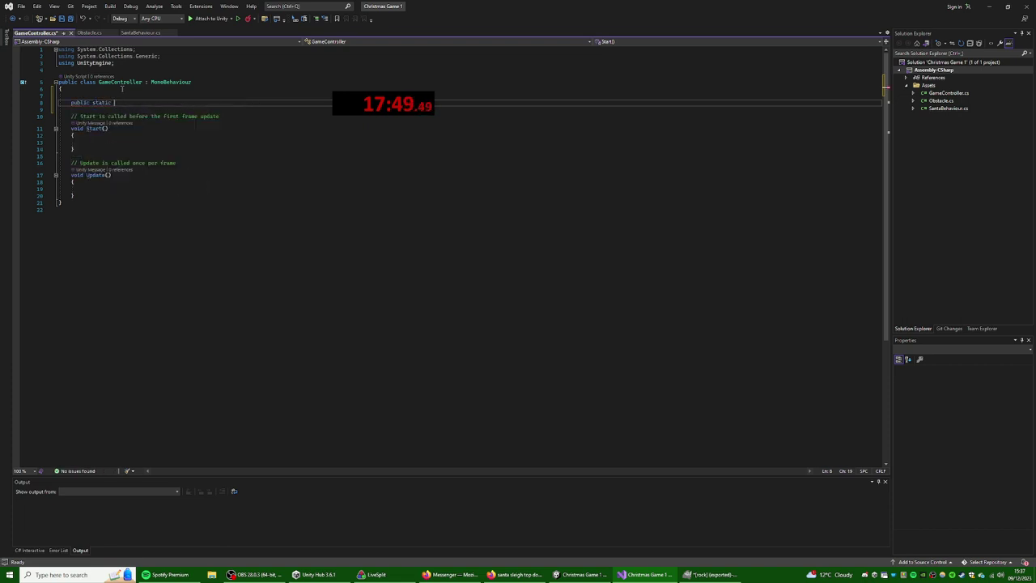
type("GameController instance;")
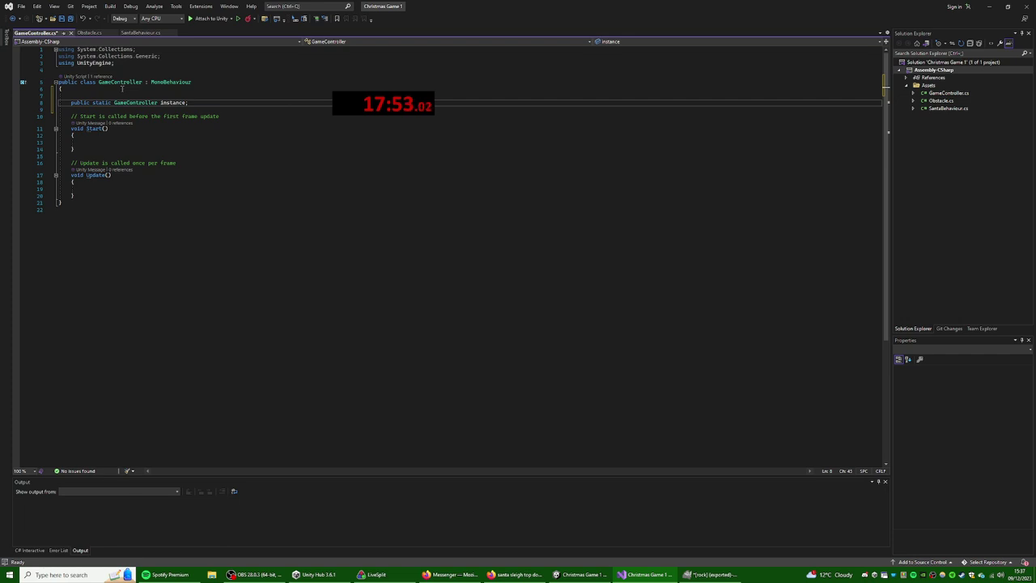
key("Down")
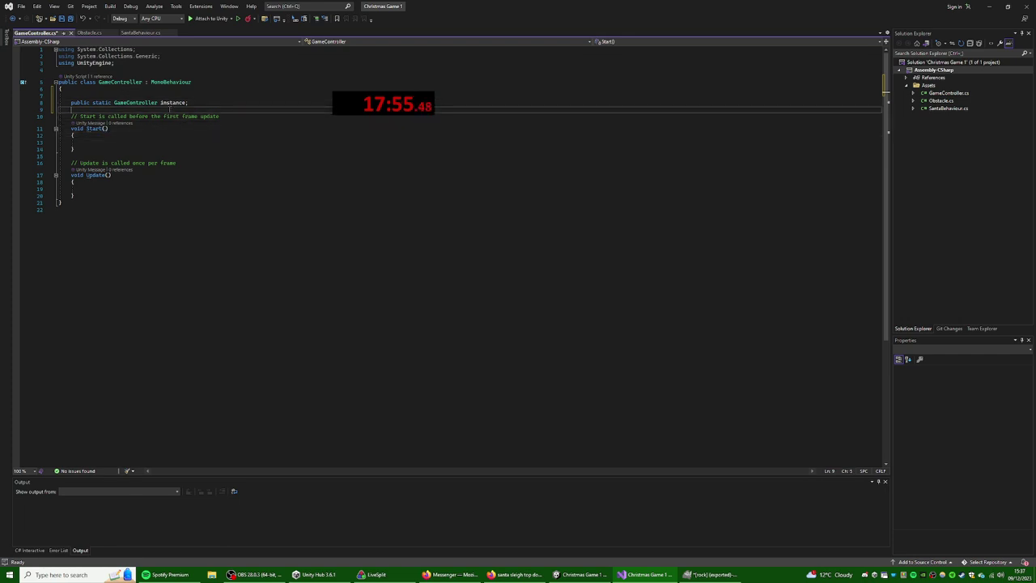
- Assign this to GameController.instance in the Start method and save the script
left_click(153, 136)
key("Down")
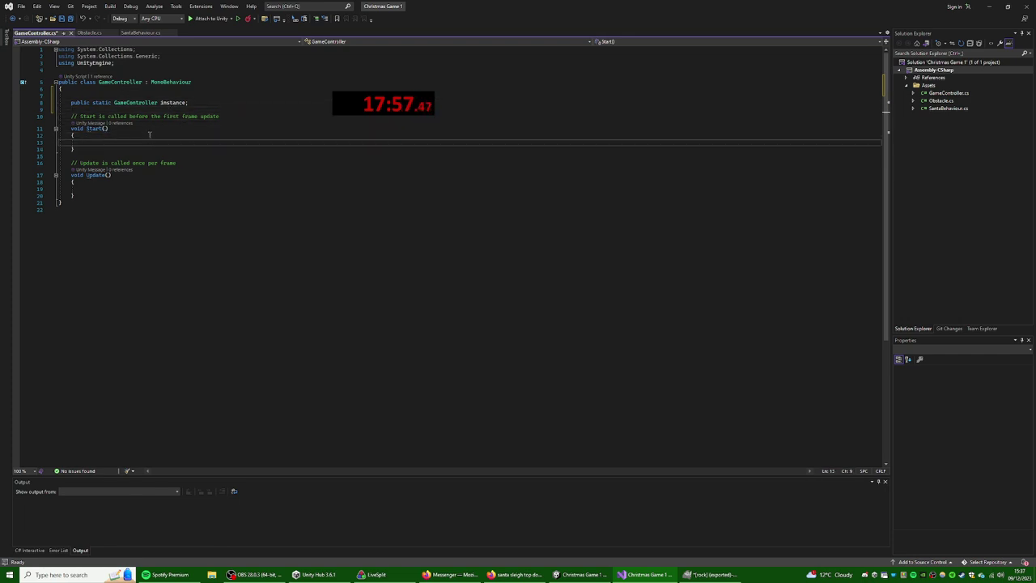
type("GameController.instance = this;")
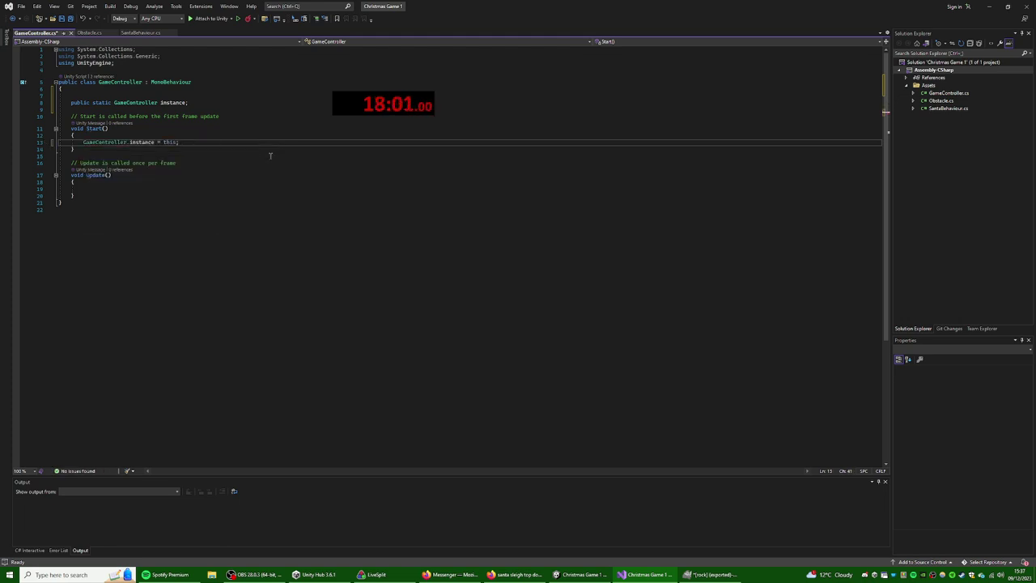
key("ctrl+s")
- Declare a public float field named m_obstacleSpeed at the start of the GameController class, save it and switch to the Obstacle script
left_click(199, 90)
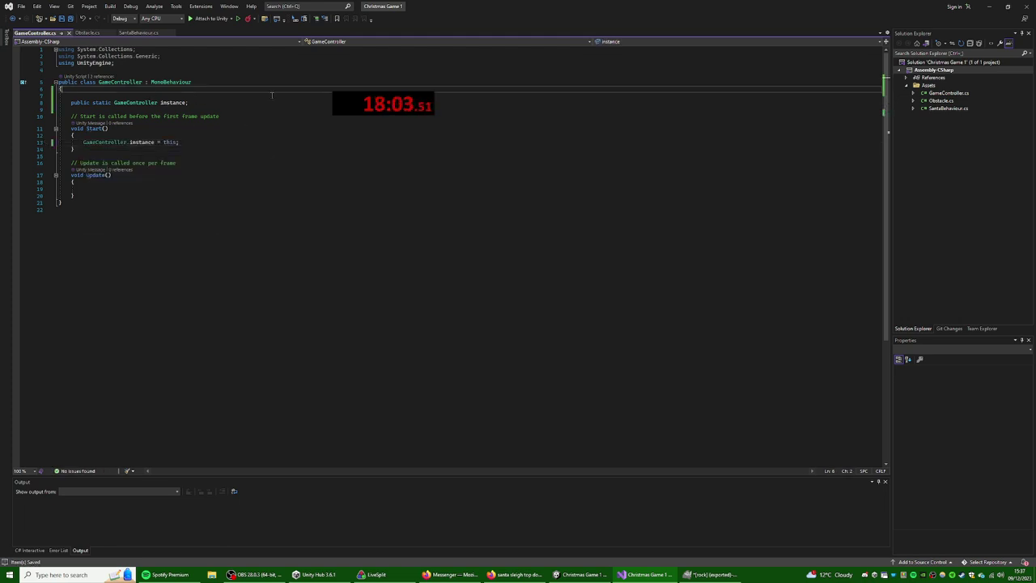
key("Return")
type("public float")
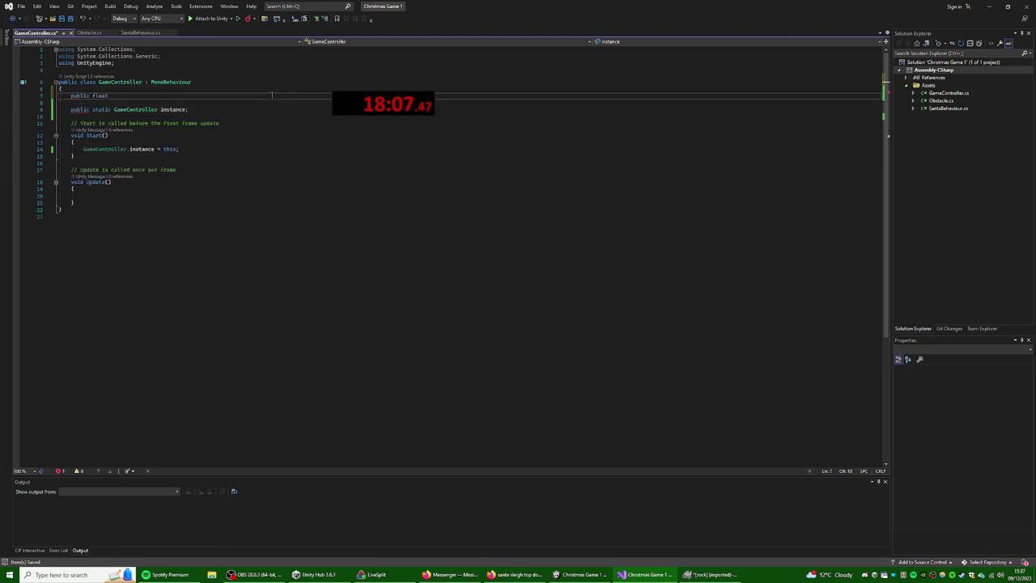
key("BackSpace")
type("m_Obstacvle")
key("BackSpace")
key("BackSpace")
type("leSpeed")
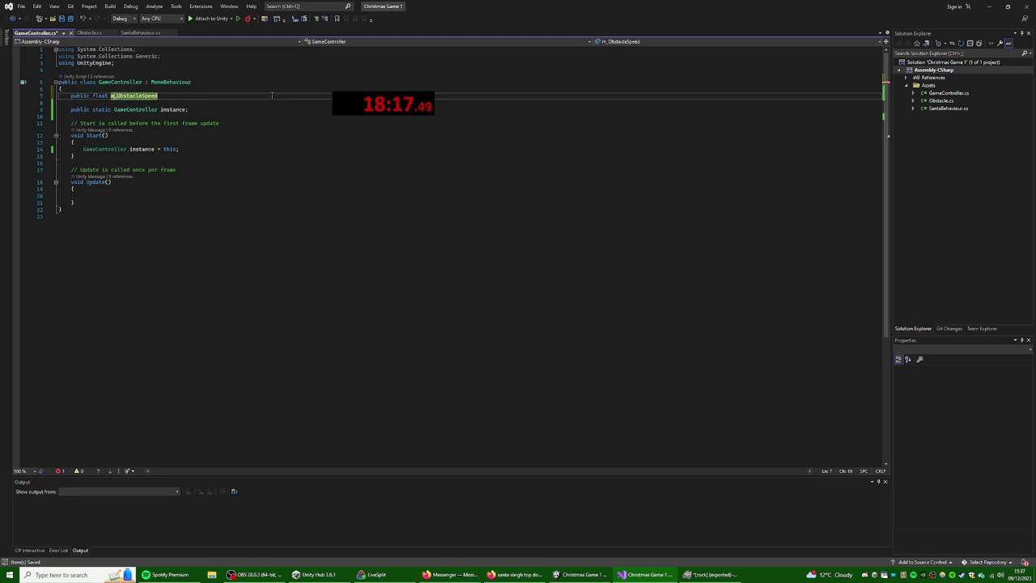
key("BackSpace")
type("o")
key("End")
type(";")
key("ctrl+s")
right_click(277, 96)
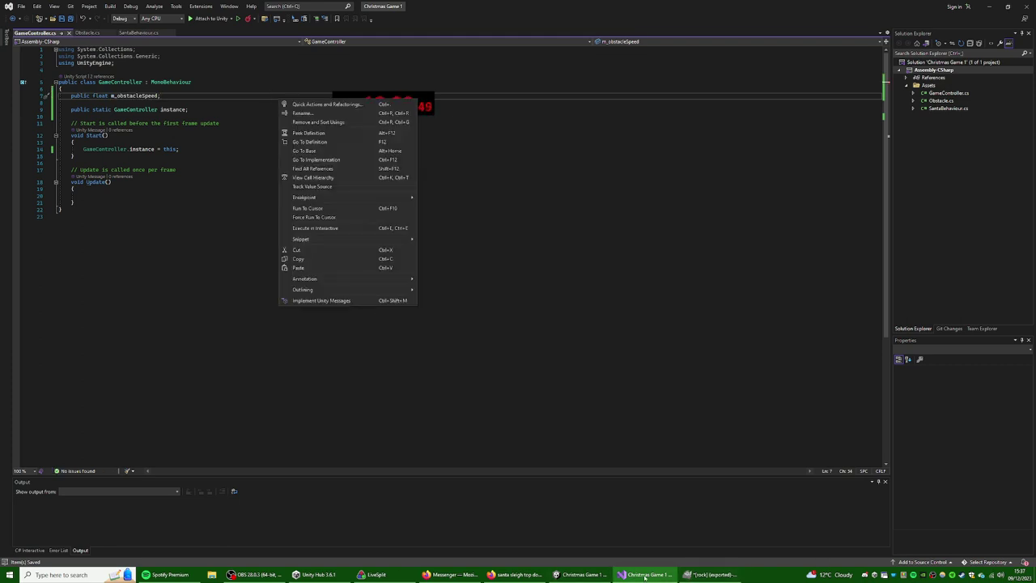
left_click(88, 33)
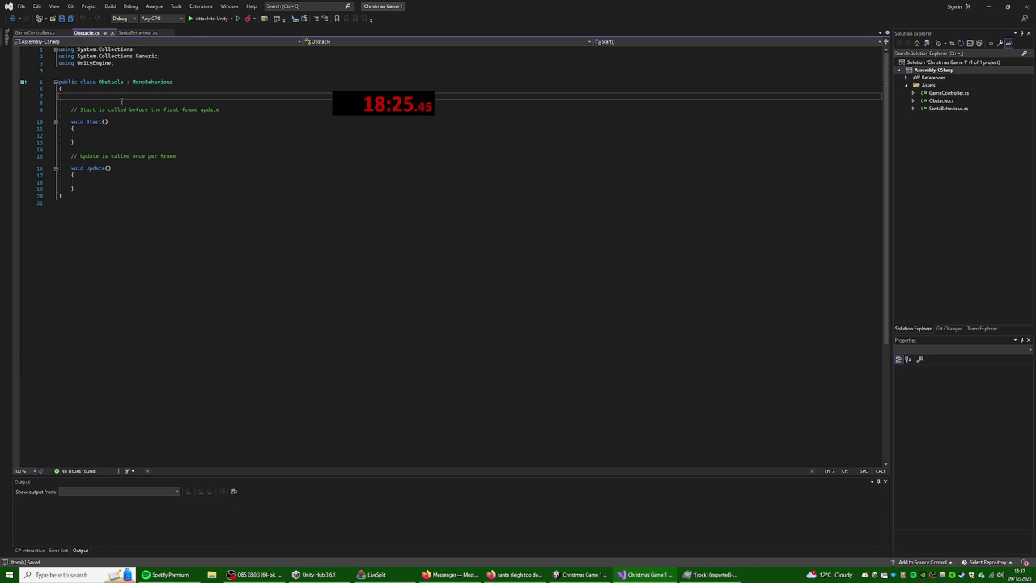
key("Tab")
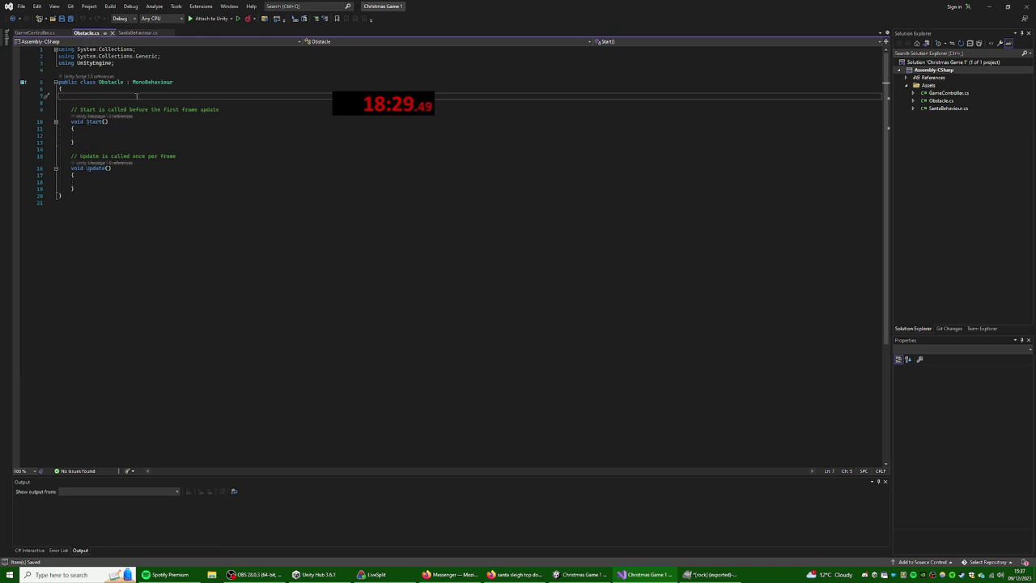
type("private float")
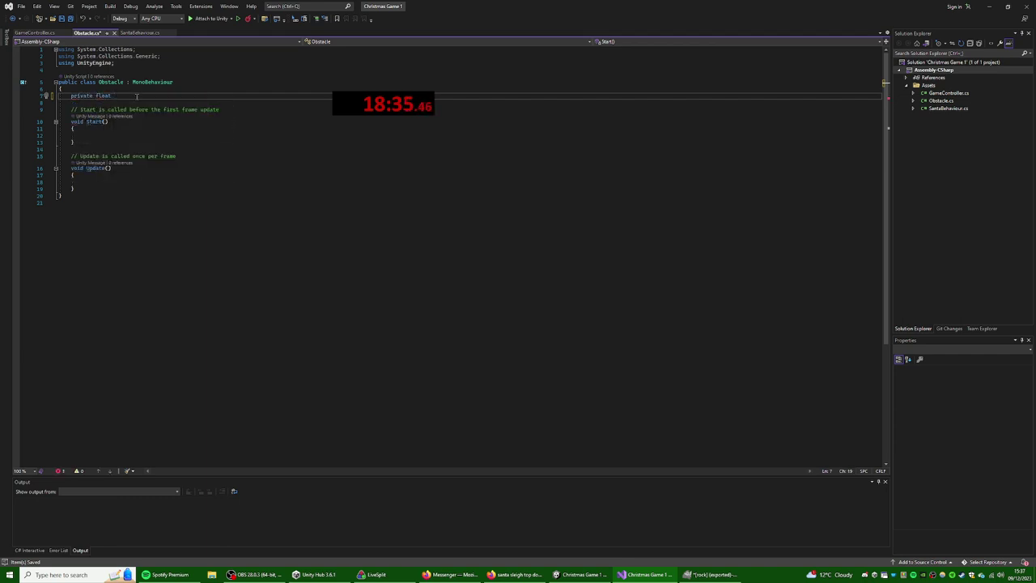
key("ctrl+BackSpace")
key("ctrl+BackSpace")
key("ctrl+BackSpace")
key("BackSpace")
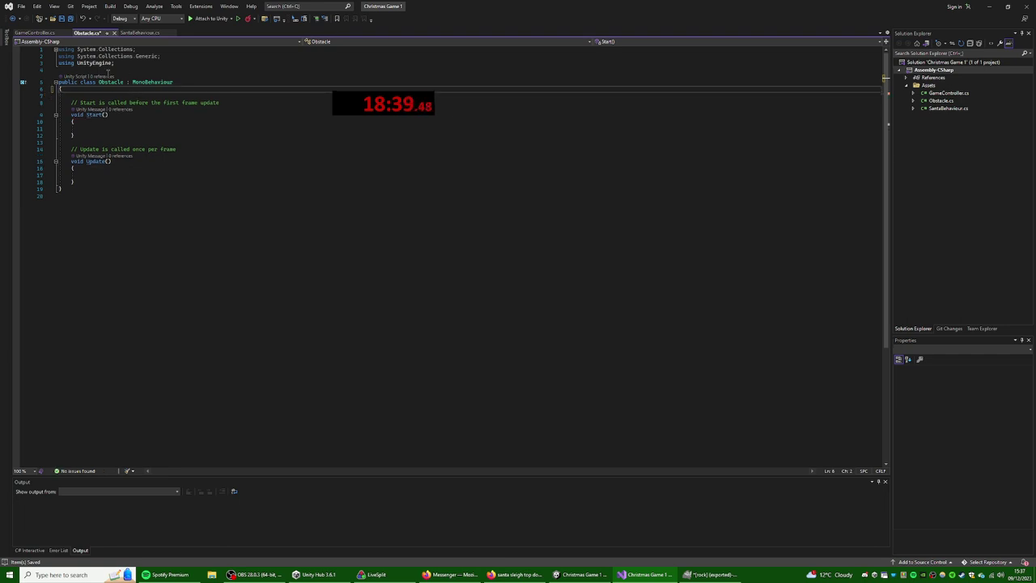
- Add an empty void method named Move below the Update method in the Obstacle class
left_click(232, 181)
key("Return")
key("Return")
type("M")
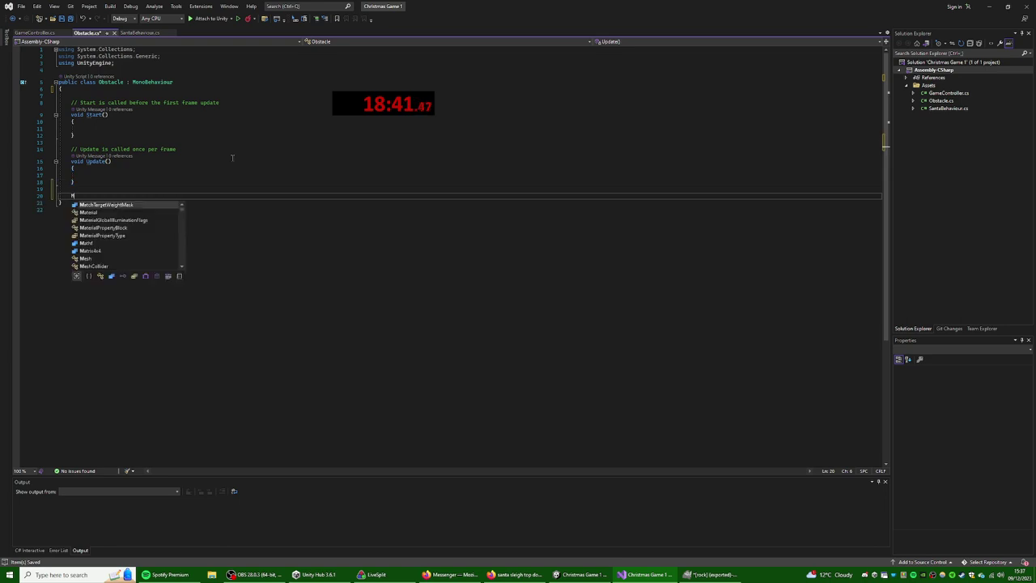
key("BackSpace")
type("void M")
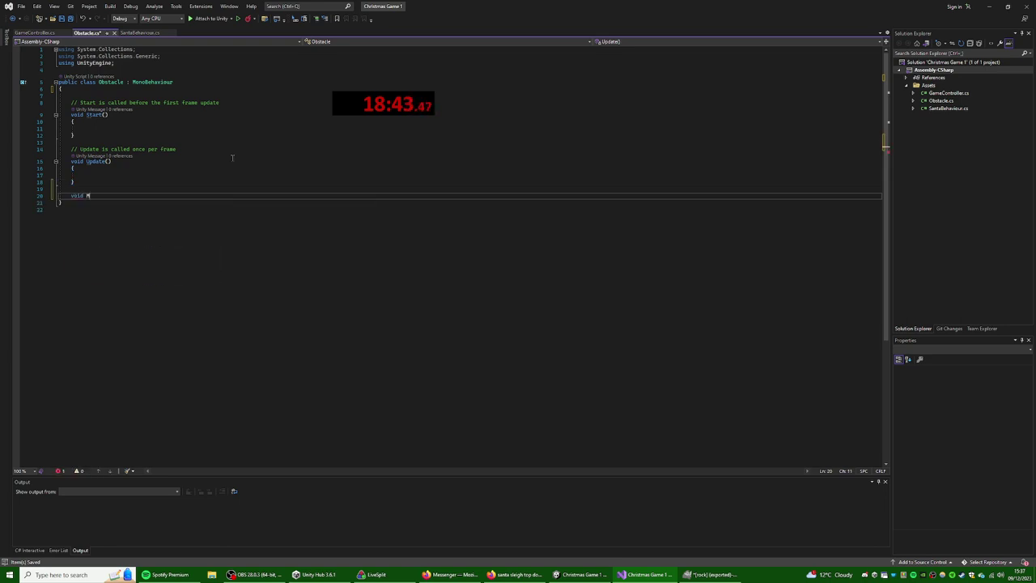
type("ov")
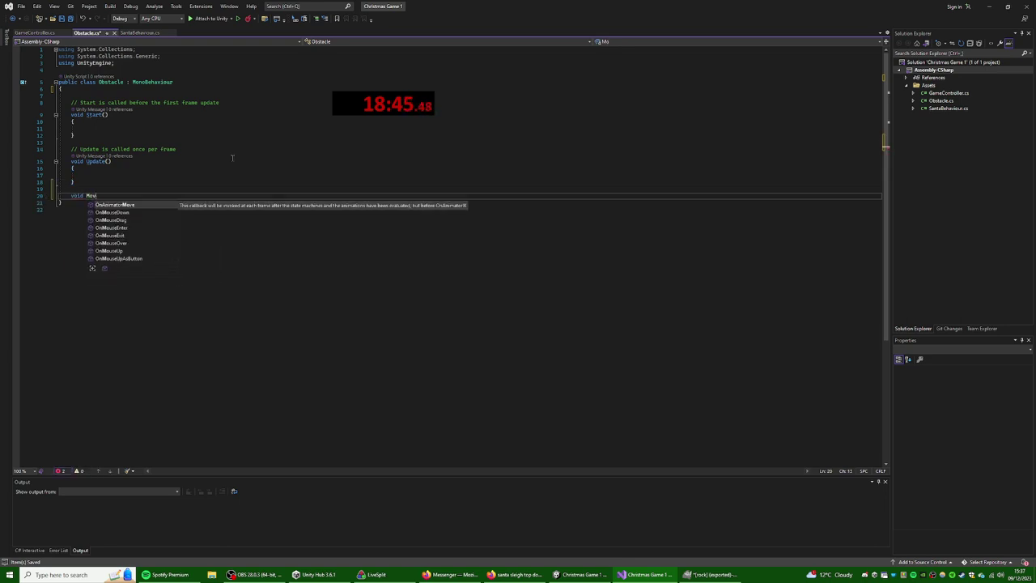
type("e")
key("Escape")
type("()")
key("Return")
type("{")
key("Return")
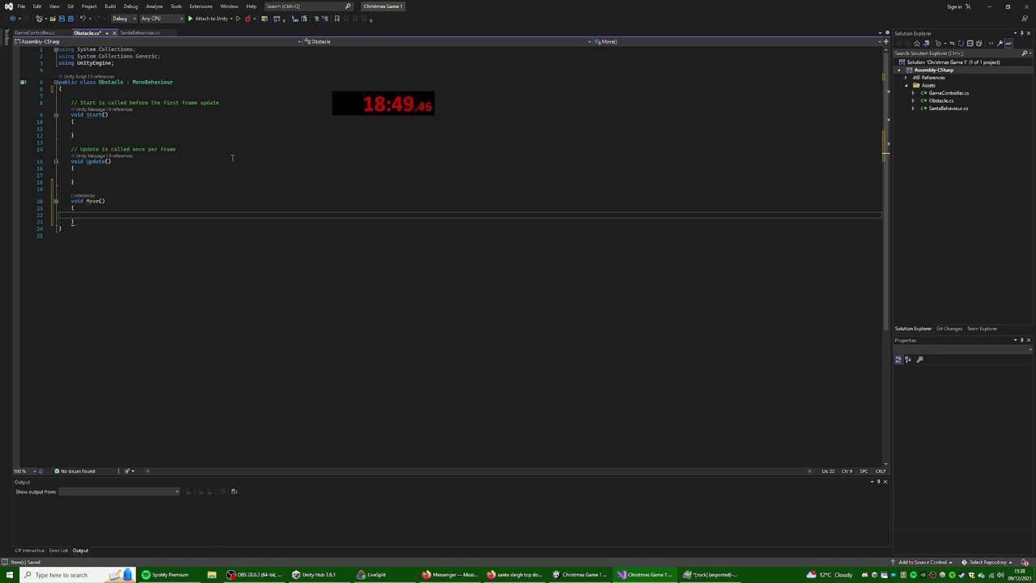
- Call Move() inside the Update method of the Obstacle class
key("Up")
key("Up")
key("Up")
key("Up")
key("Up")
type("Move")
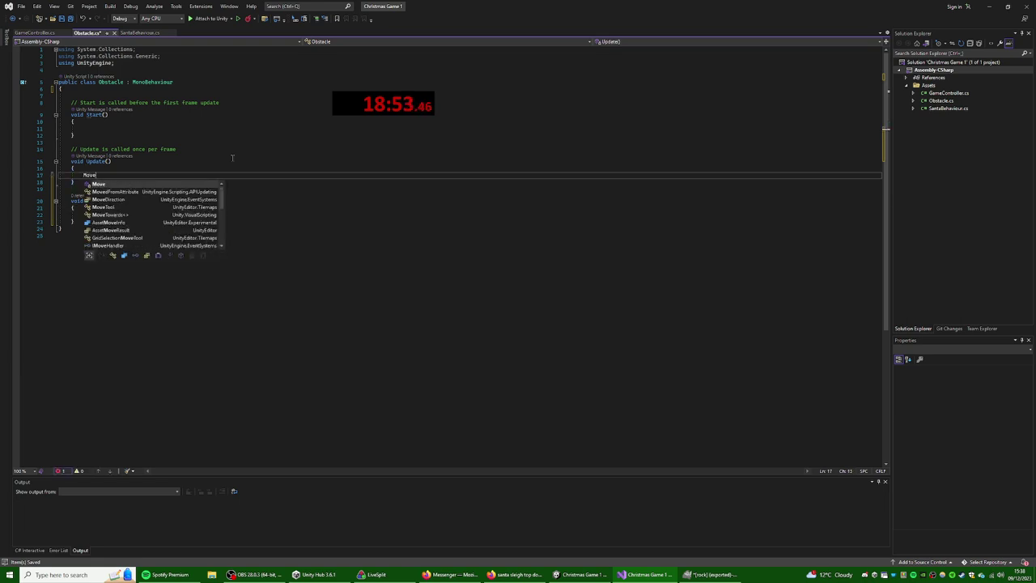
type("();")
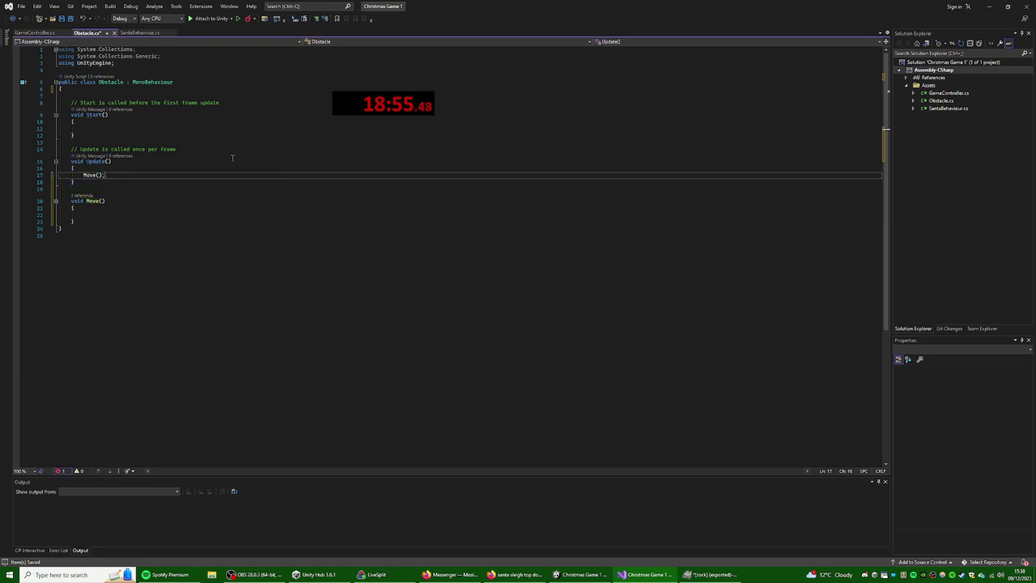
- In the Move method, assign transform.position a new Vector3 with 0f for x and z and an empty y argument
key("Down")
key("Down")
key("Down")
key("Down")
key("Down")
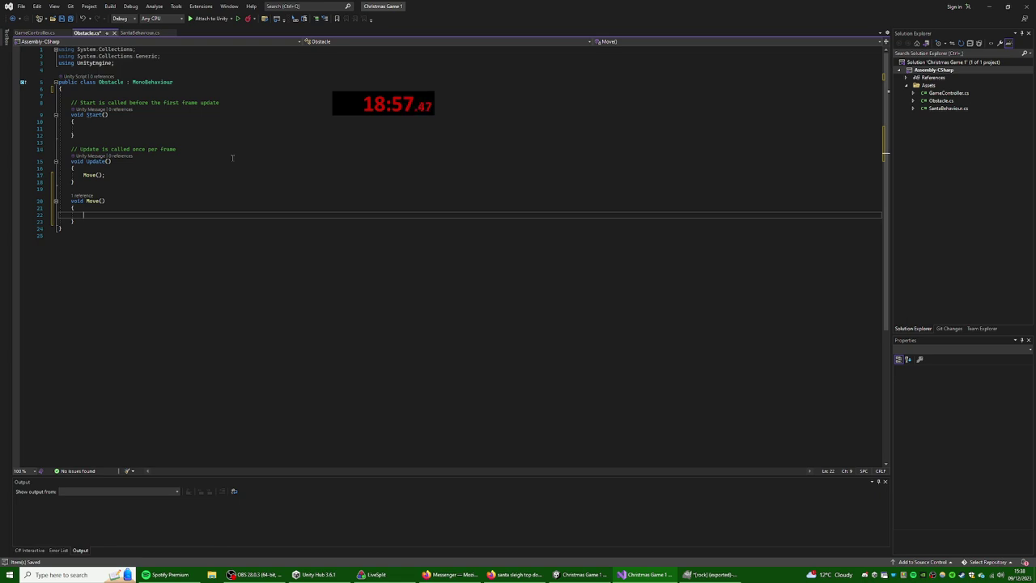
type("transform.p")
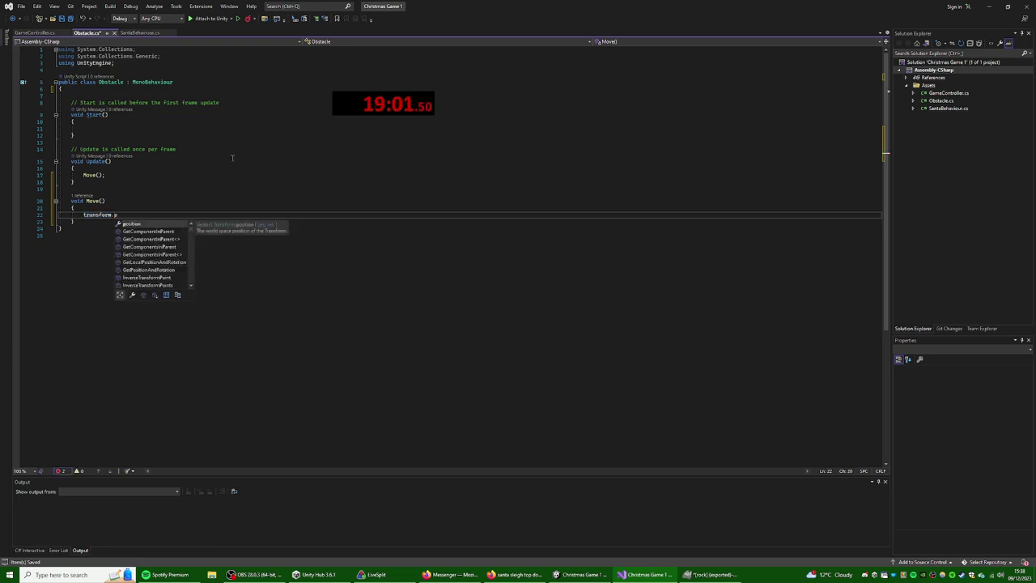
type("osition = new ")
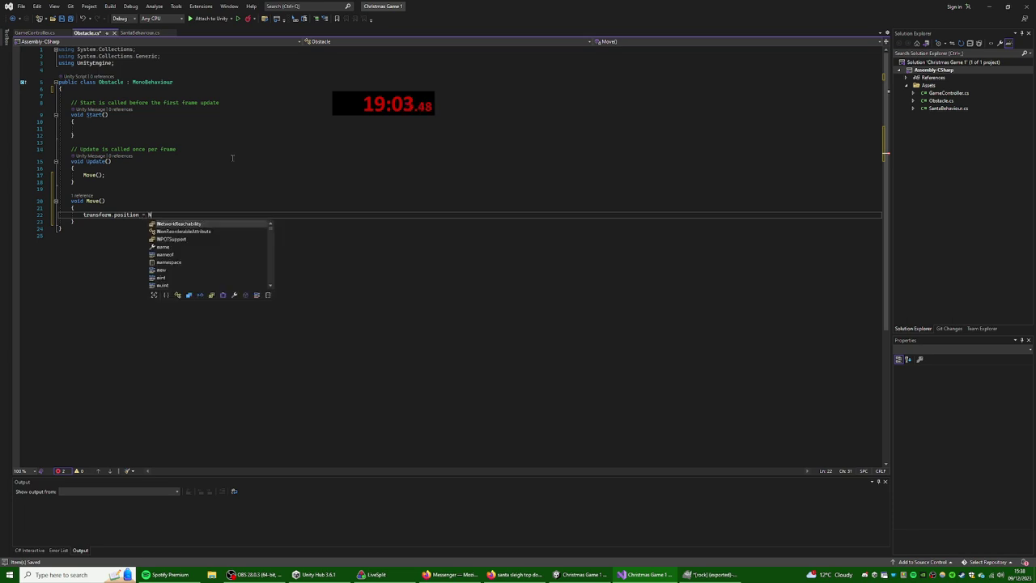
type("Vector3")
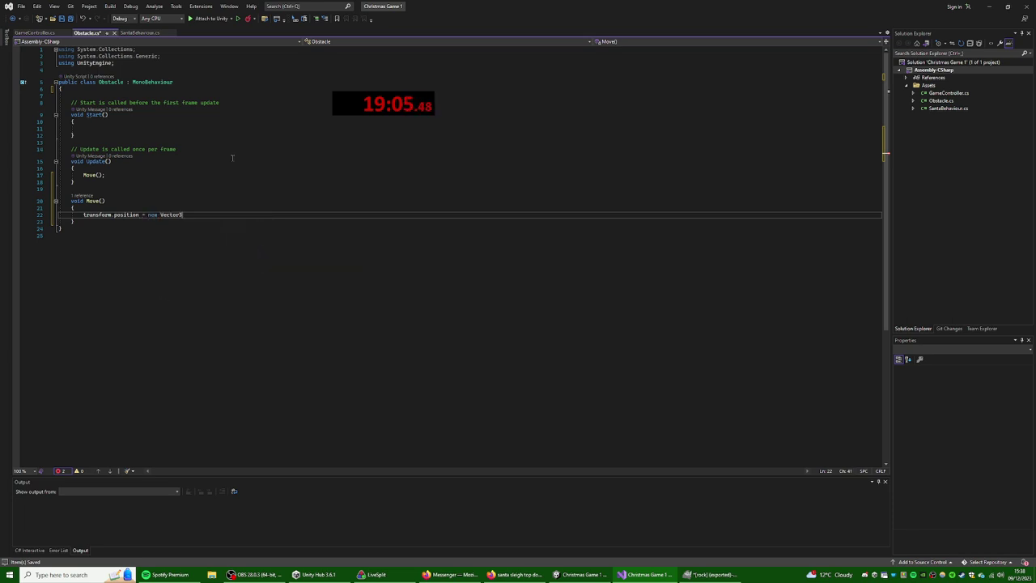
type("(0,")
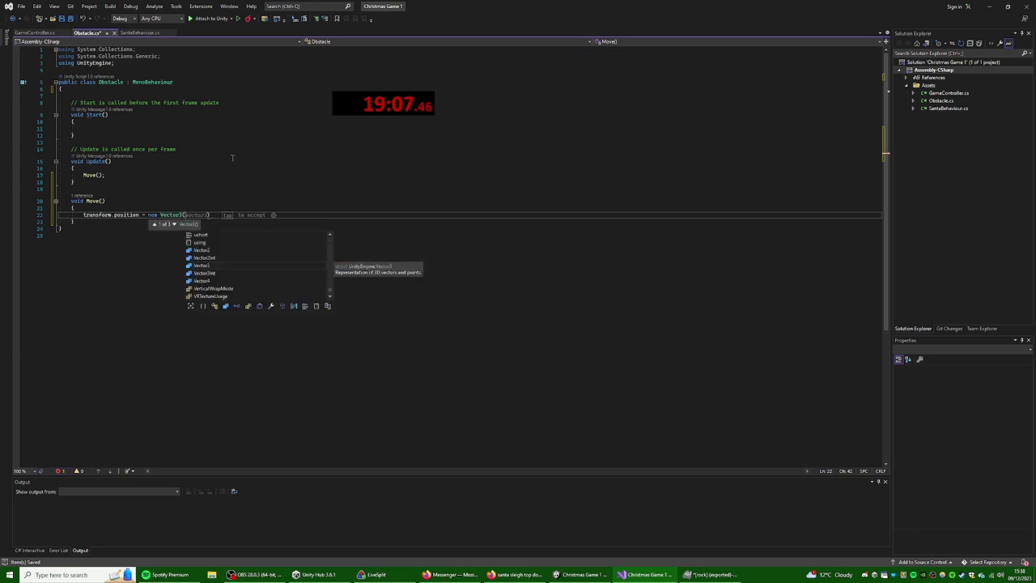
key("BackSpace")
key("BackSpace")
type("d,")
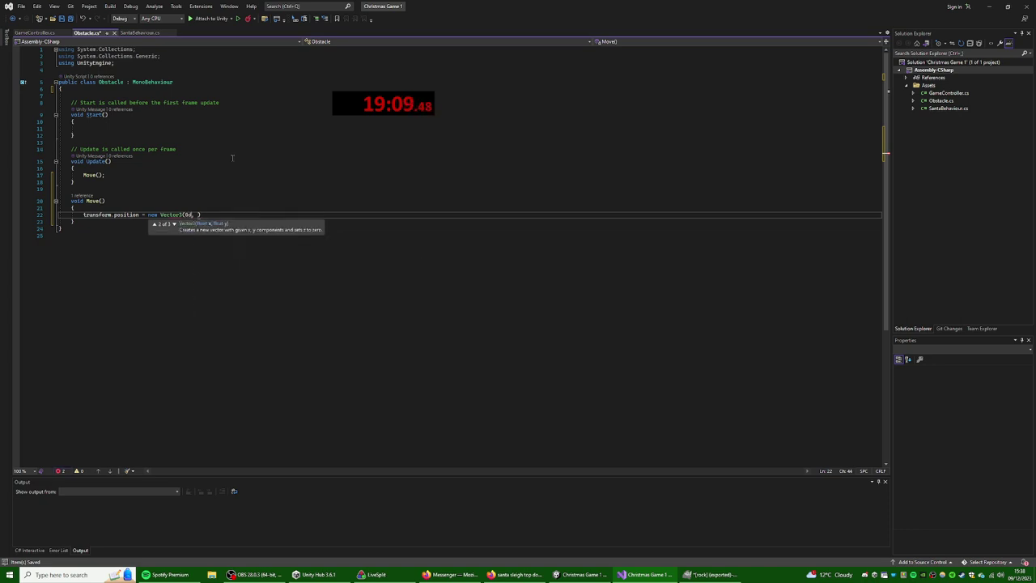
key("BackSpace")
type("f, ,0f")
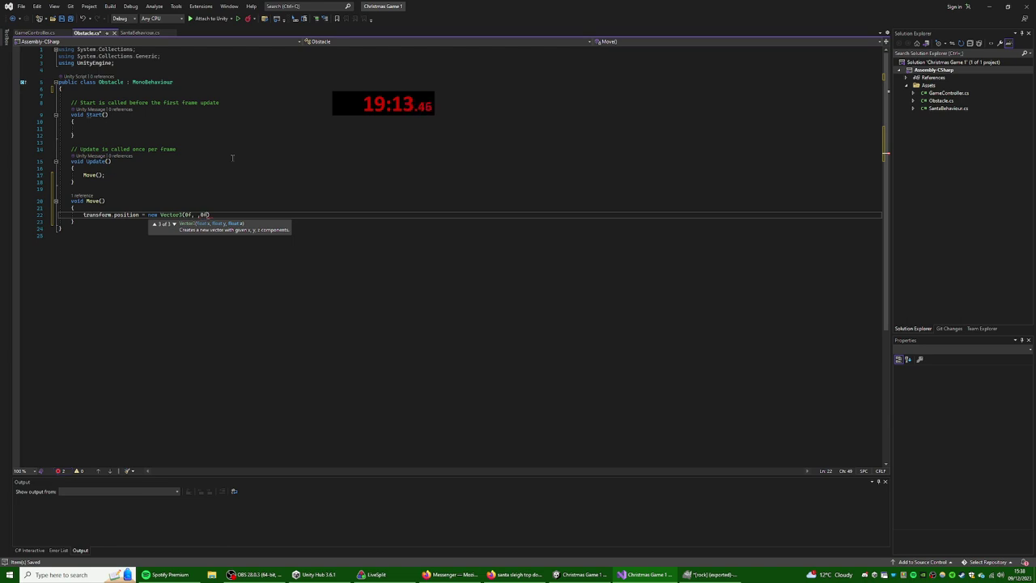
- End the Vector3 assignment with a semicolon and enter GameController as its y argument
key("Left")
key("Left")
key("Right")
key("Right")
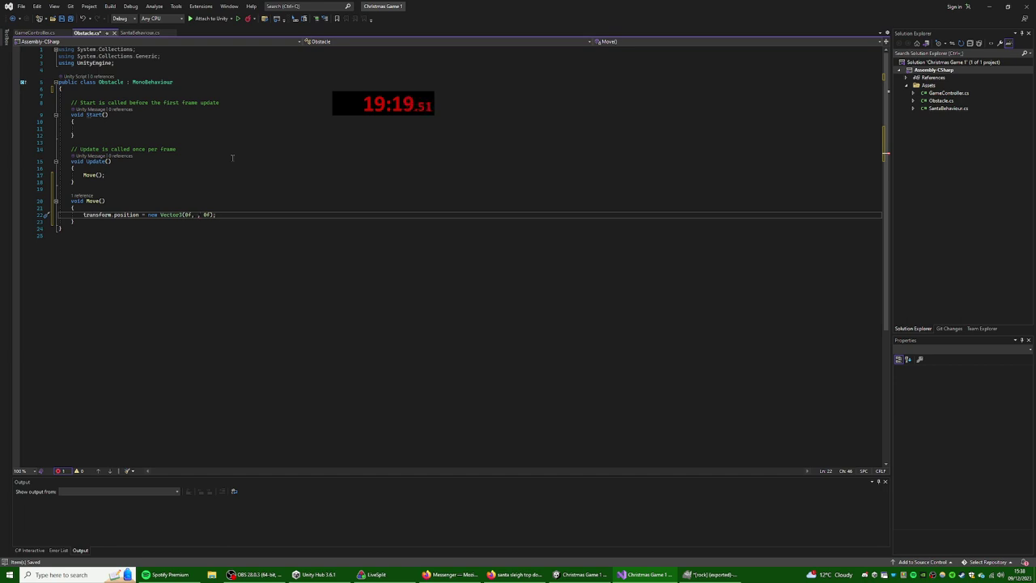
type("GameController")
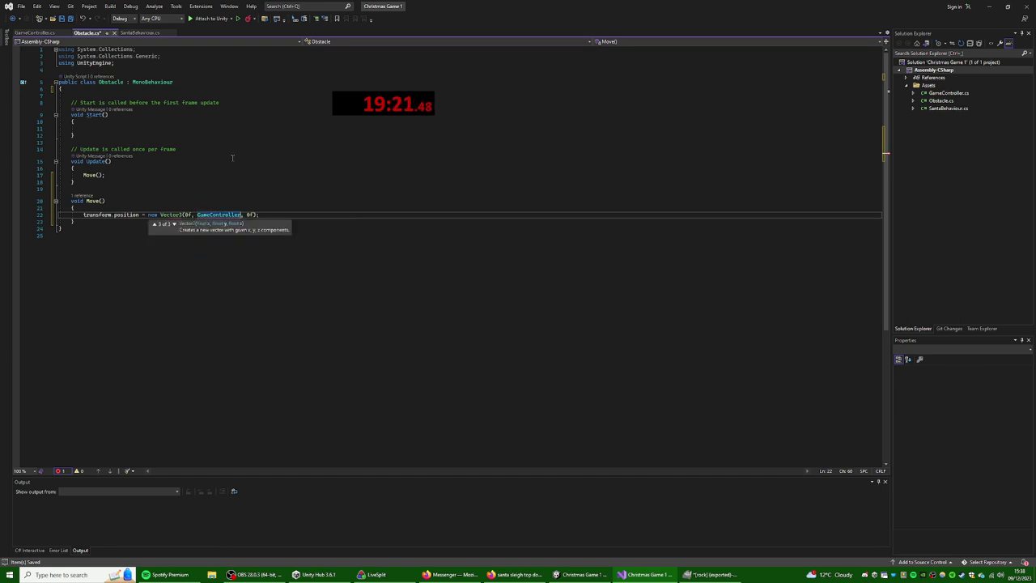
- Complete the vector's y component in Move() as GameController.instance.m_obstacleSpeed * Time.deltaTime and save the Obstacle script
type(".s")
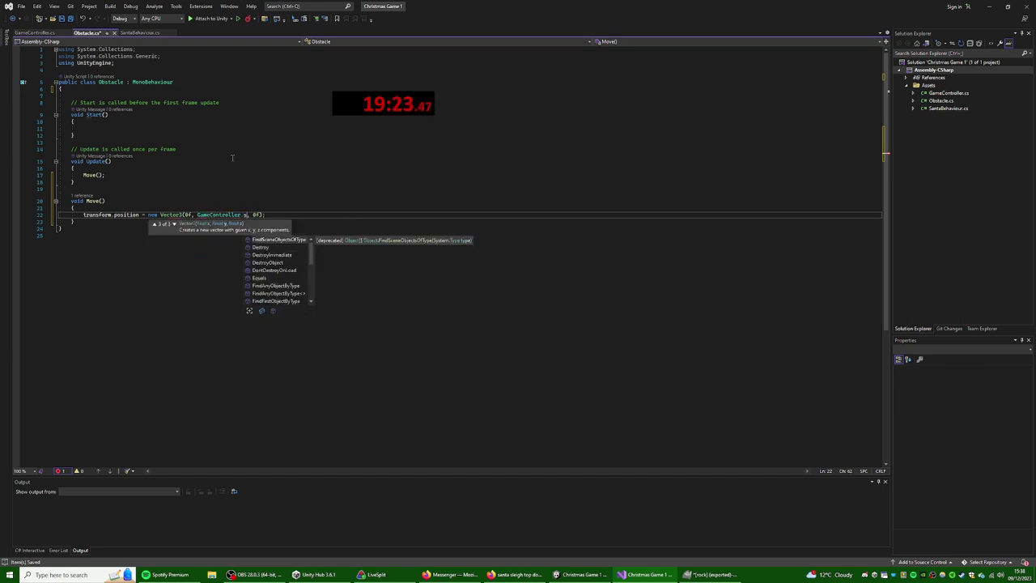
key("BackSpace")
key("BackSpace")
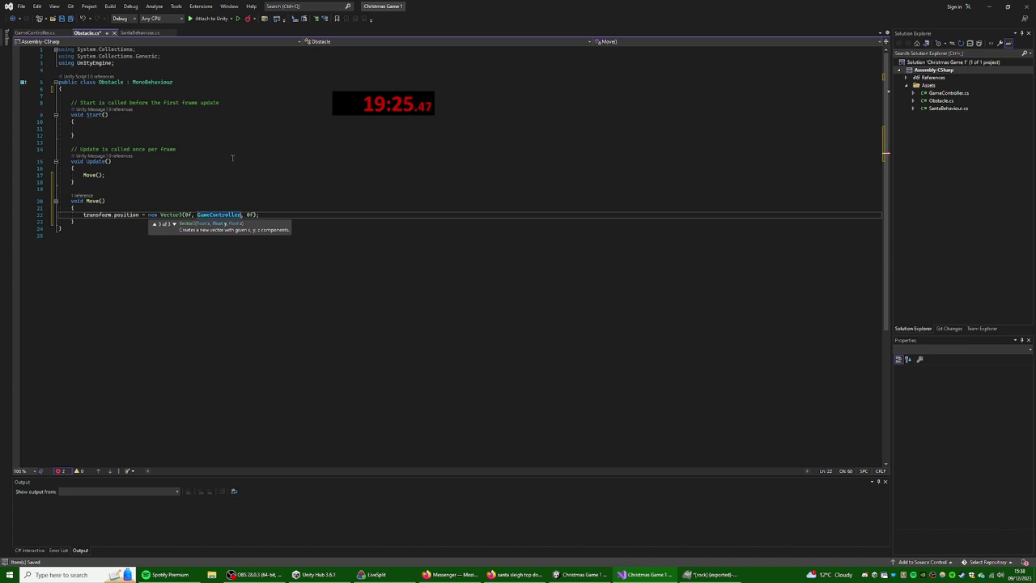
type(".instance.o")
key("Tab")
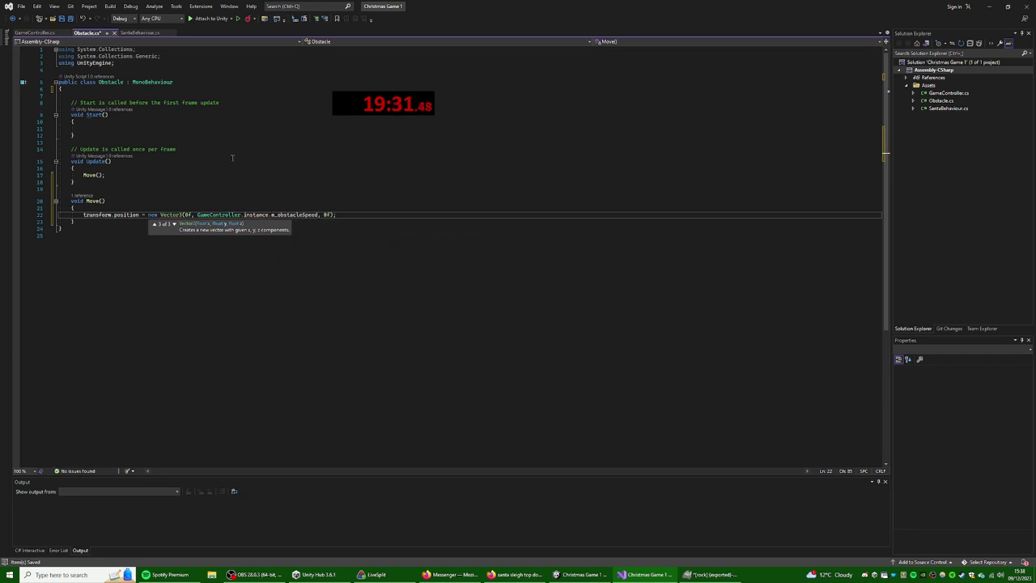
type("* Time.")
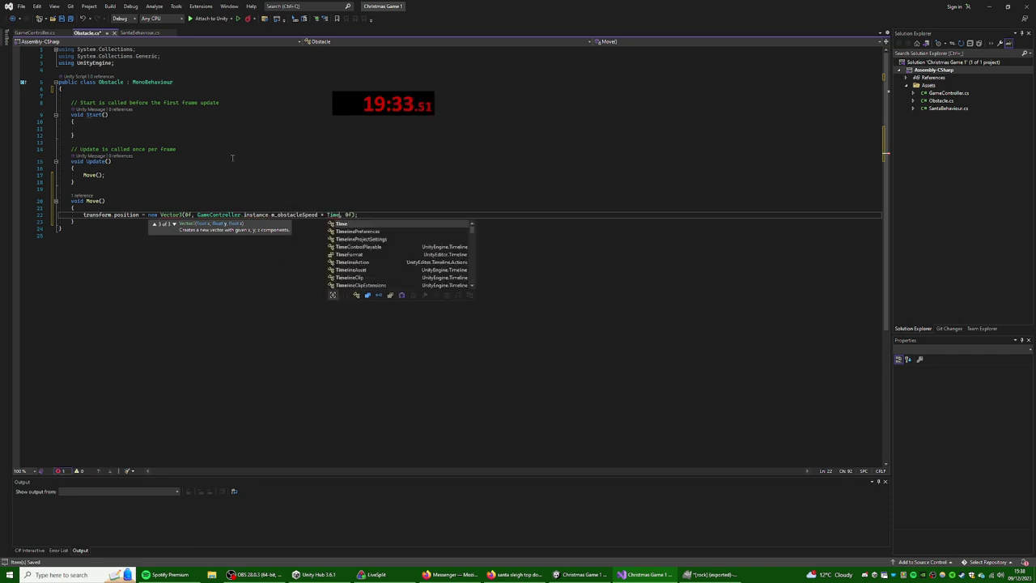
type("s")
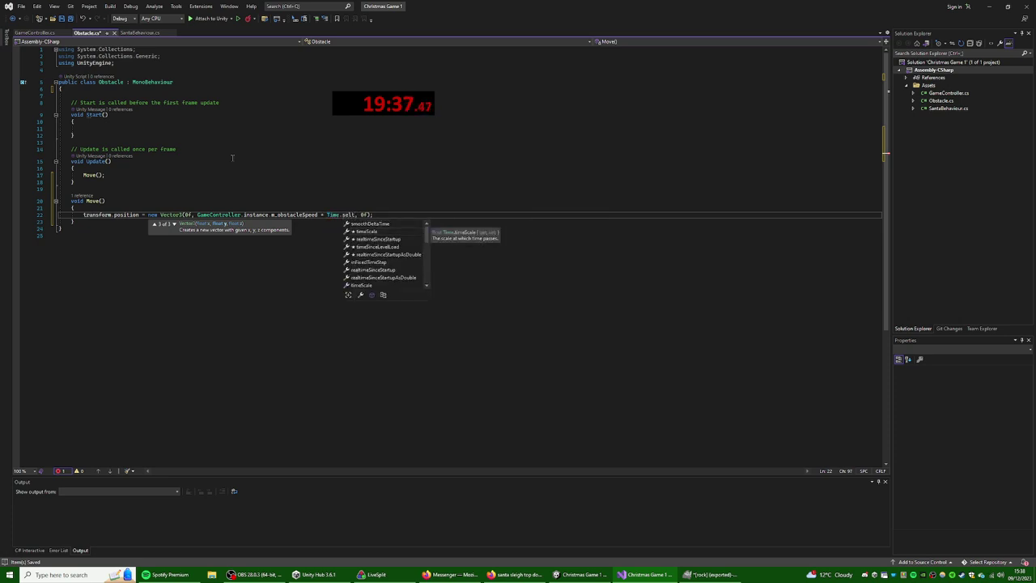
key("BackSpace")
type("de")
key("Tab")
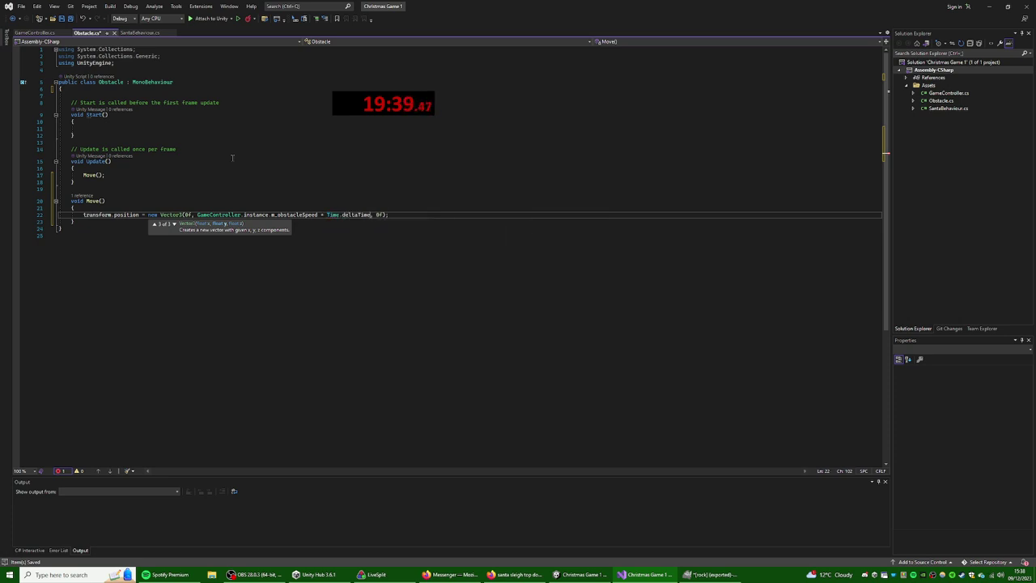
left_click(232, 158)
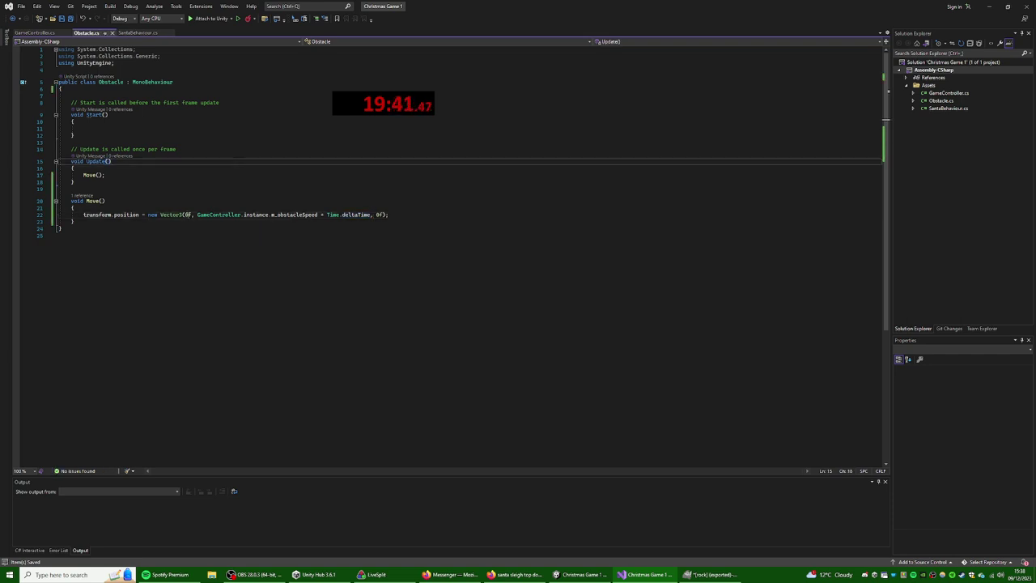
- In Unity, create an empty game object named Controllers and place it directly above World in the hierarchy
left_click(575, 571)
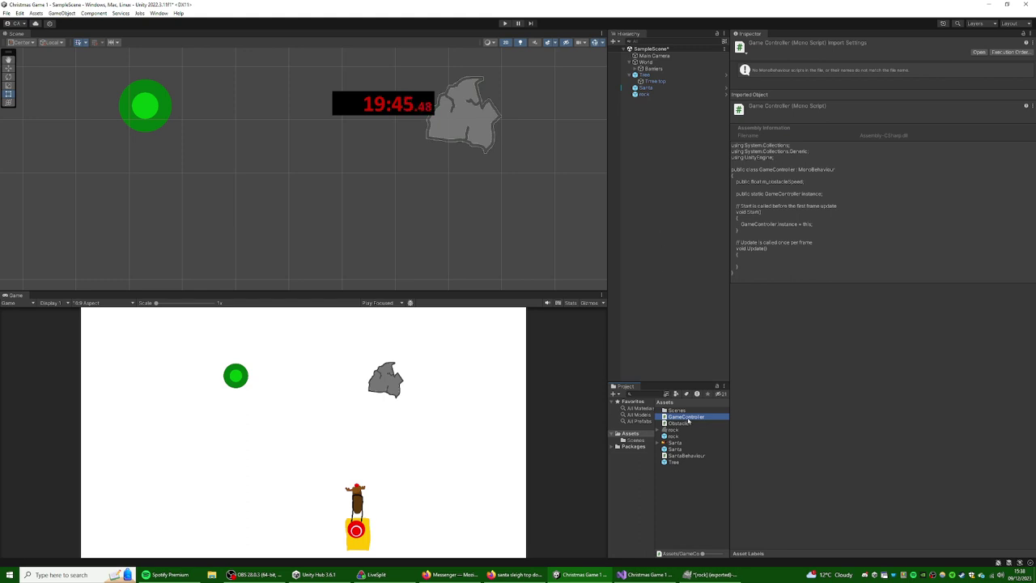
left_click(665, 62)
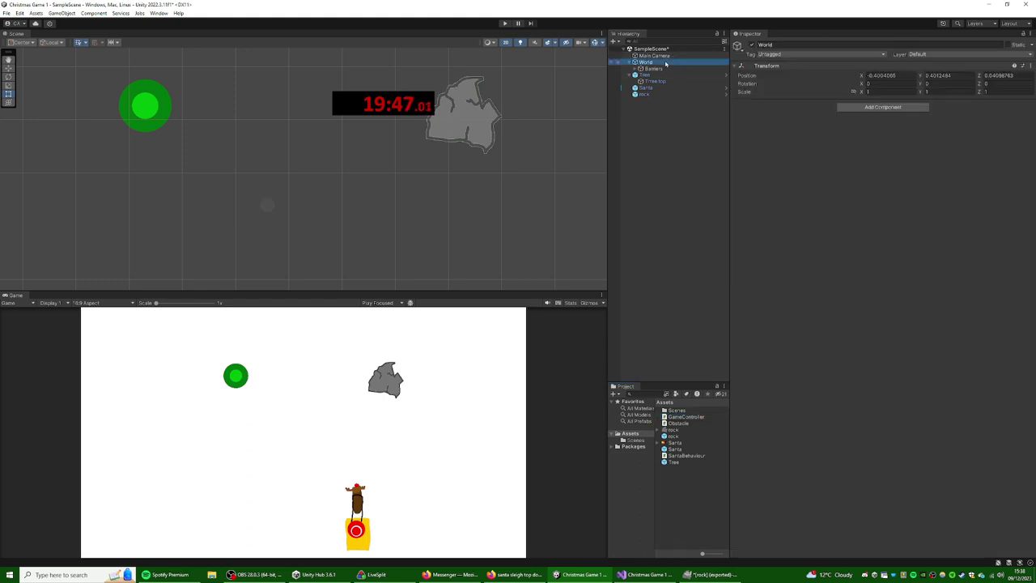
right_click(655, 135)
left_click(656, 238)
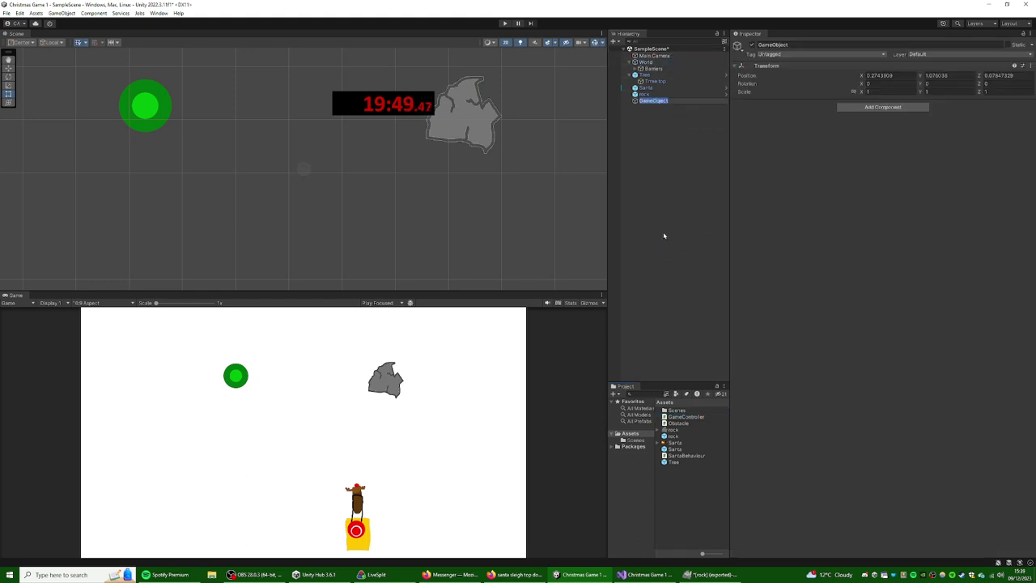
type("Cre")
type("trollers")
key("Return")
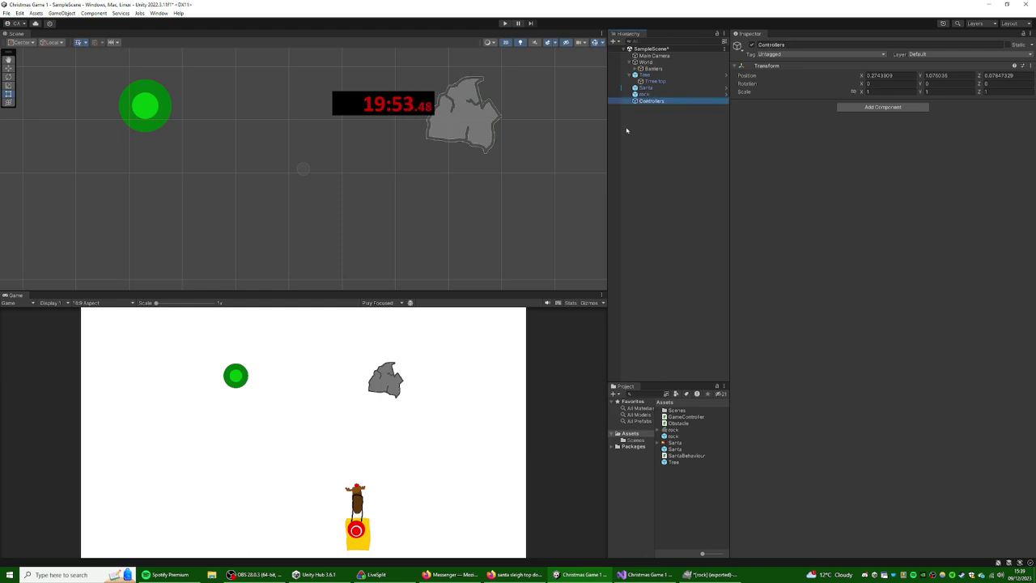
left_click_drag(662, 103, 651, 59)
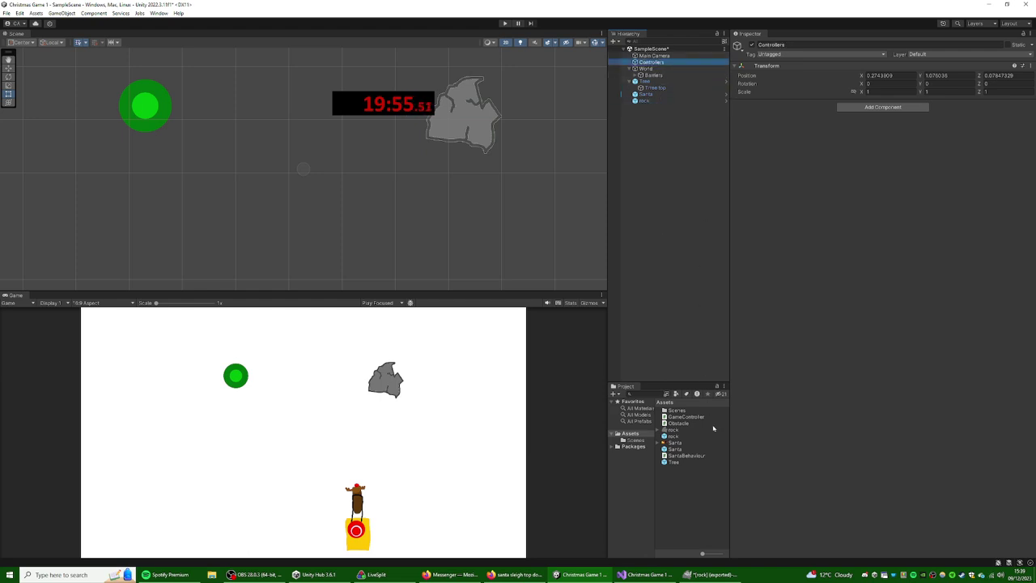
- Try to add the GameController script to the Controllers object and inspect the script's class code for the cause of the problem
left_click_drag(689, 417, 860, 363)
left_click(573, 302)
left_click(648, 574)
left_click(34, 33)
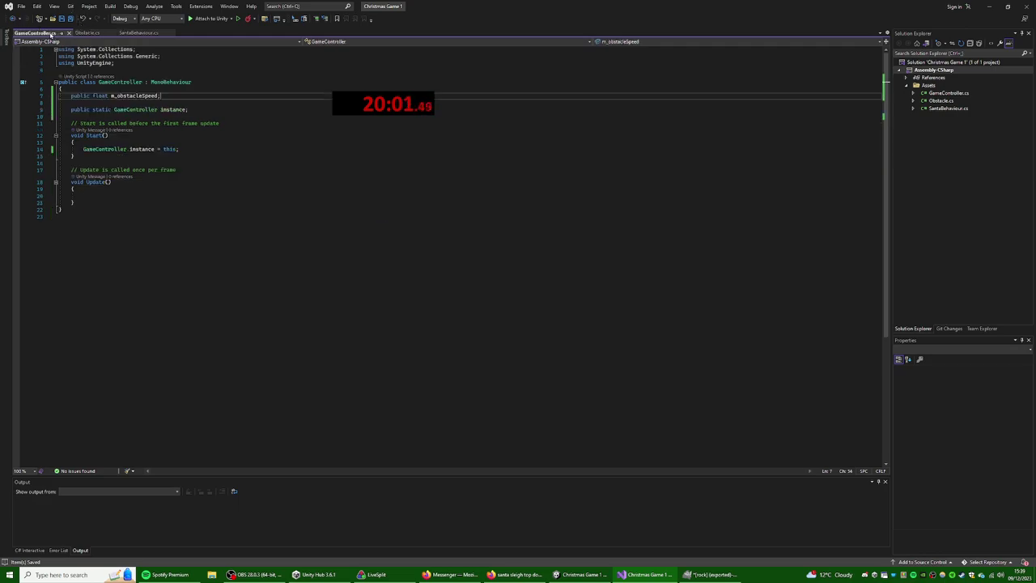
left_click(581, 574)
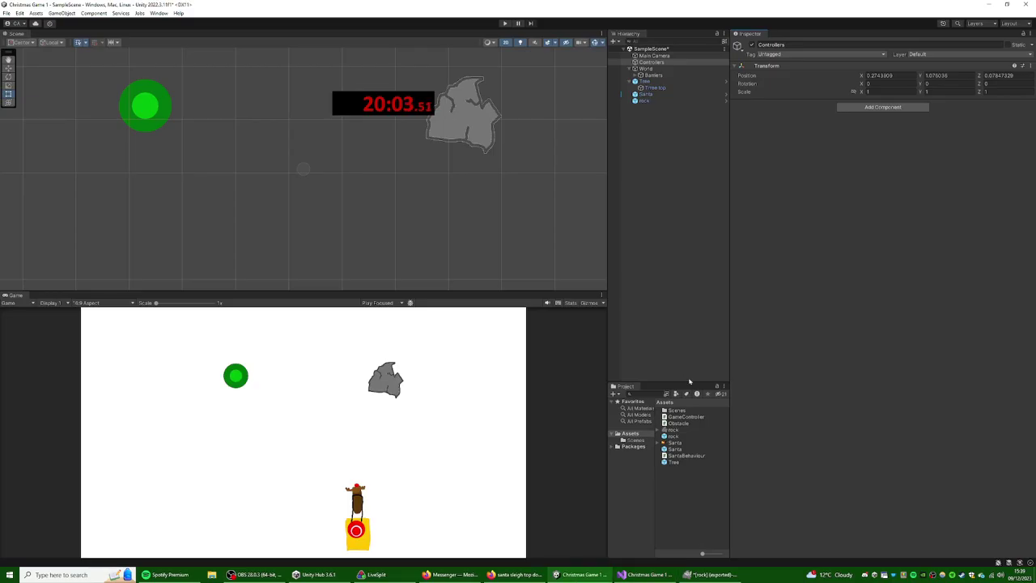
left_click_drag(684, 424, 782, 350)
left_click(570, 304)
left_click(646, 574)
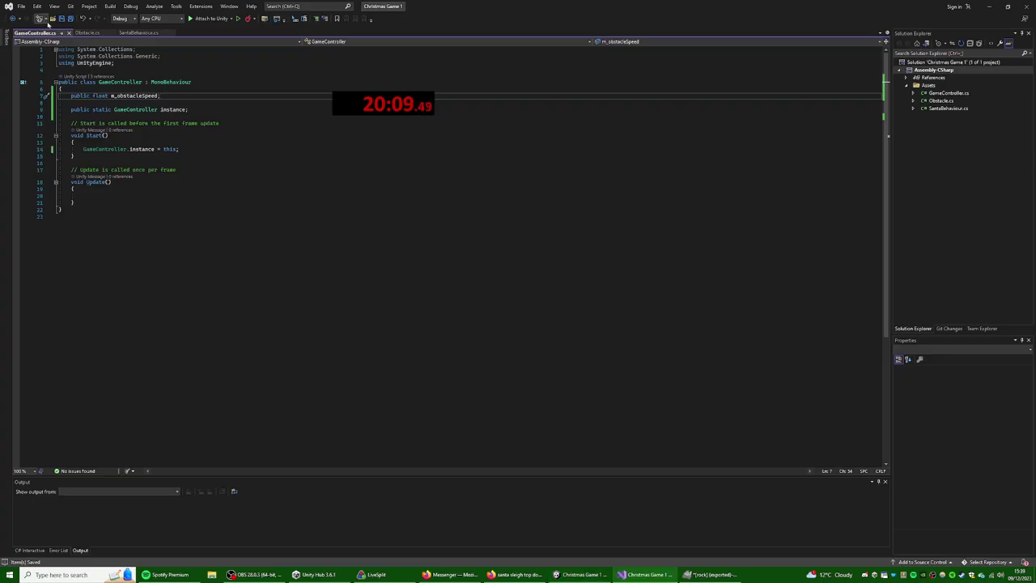
key("Down")
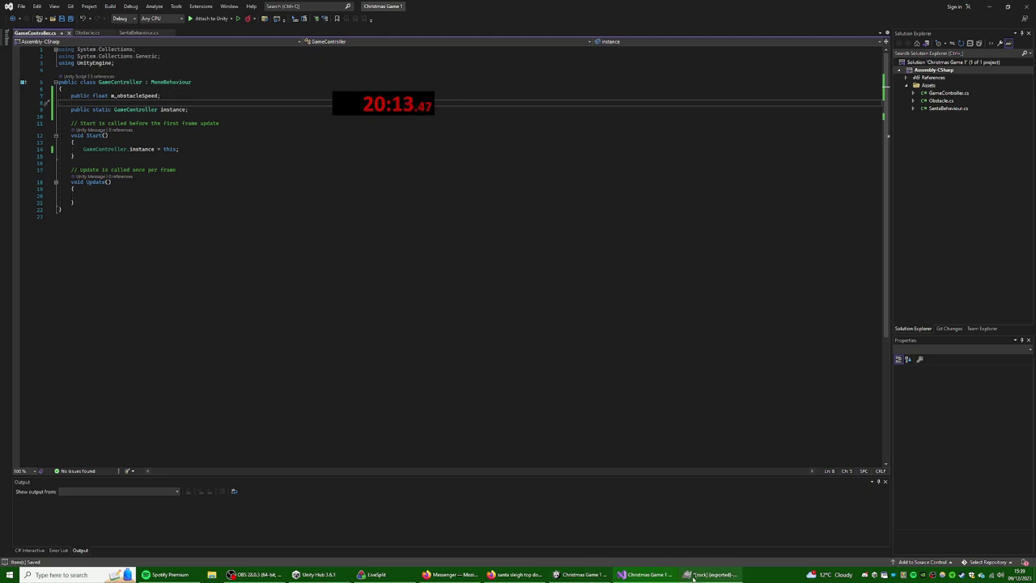
key("alt+Tab")
left_click(684, 417)
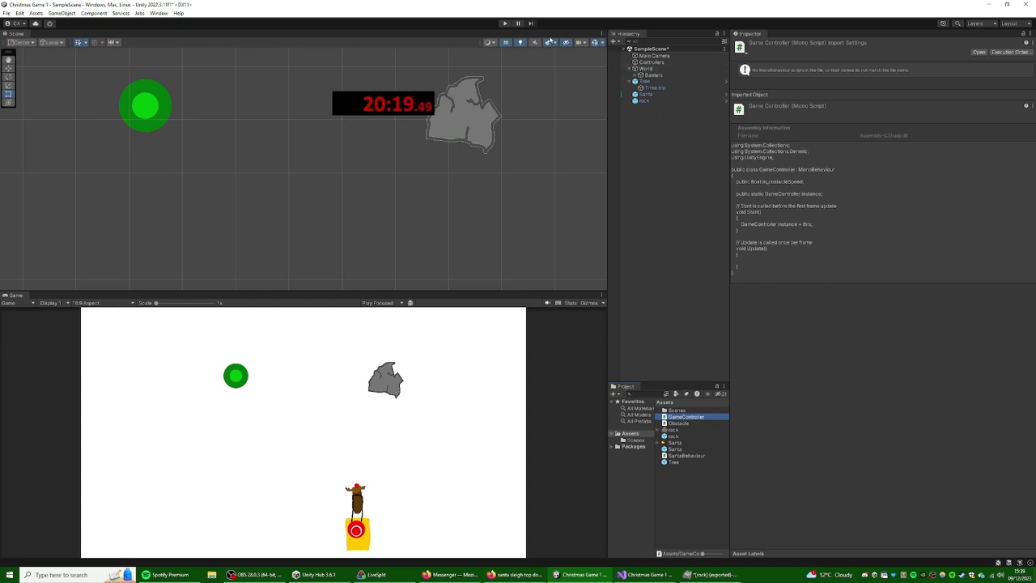
left_click(658, 143)
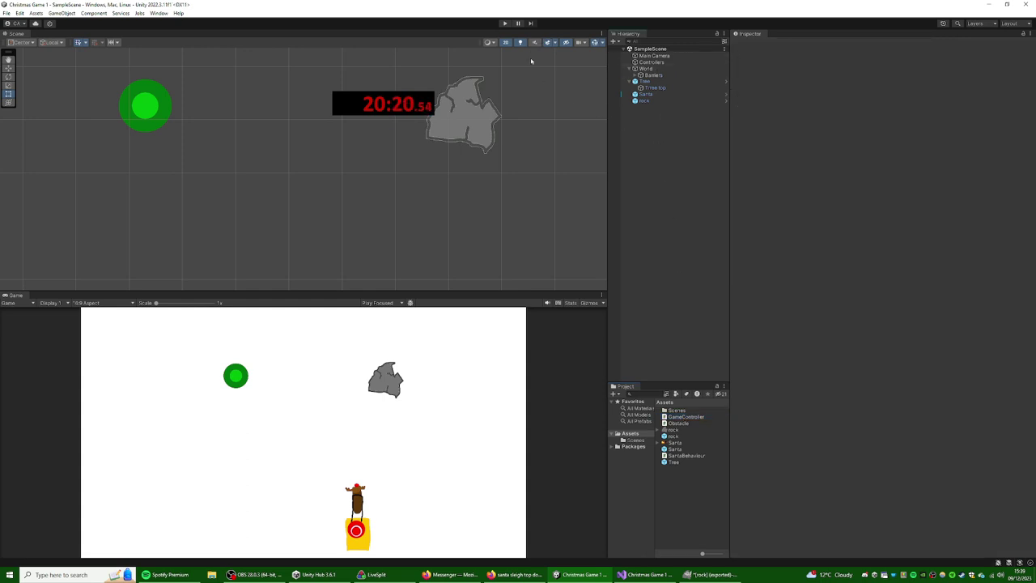
- Attach the GameController script to the Controllers object after a brief play-mode run, and open its Obstacle Speed value
left_click(504, 23)
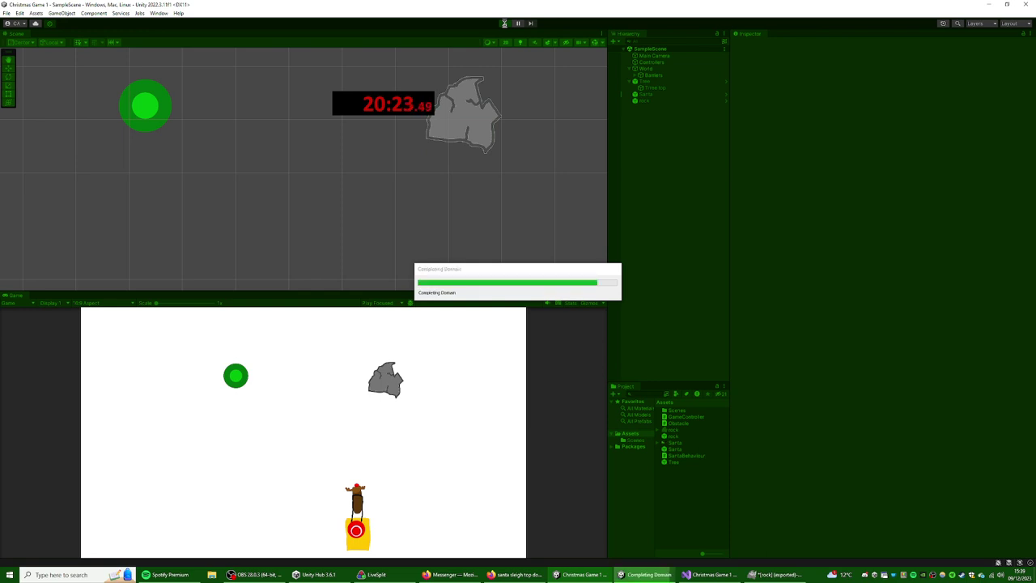
left_click(504, 23)
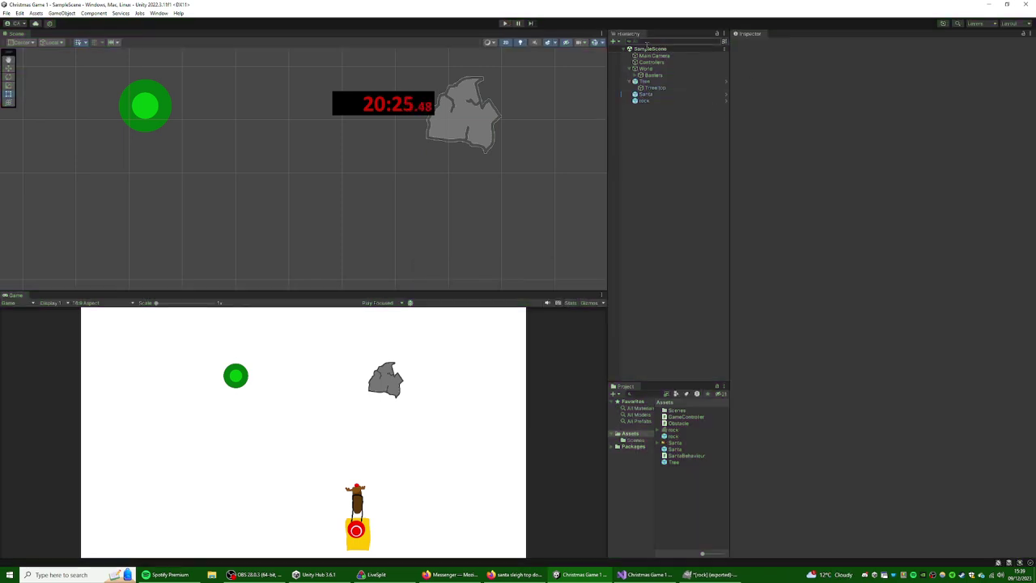
left_click(650, 62)
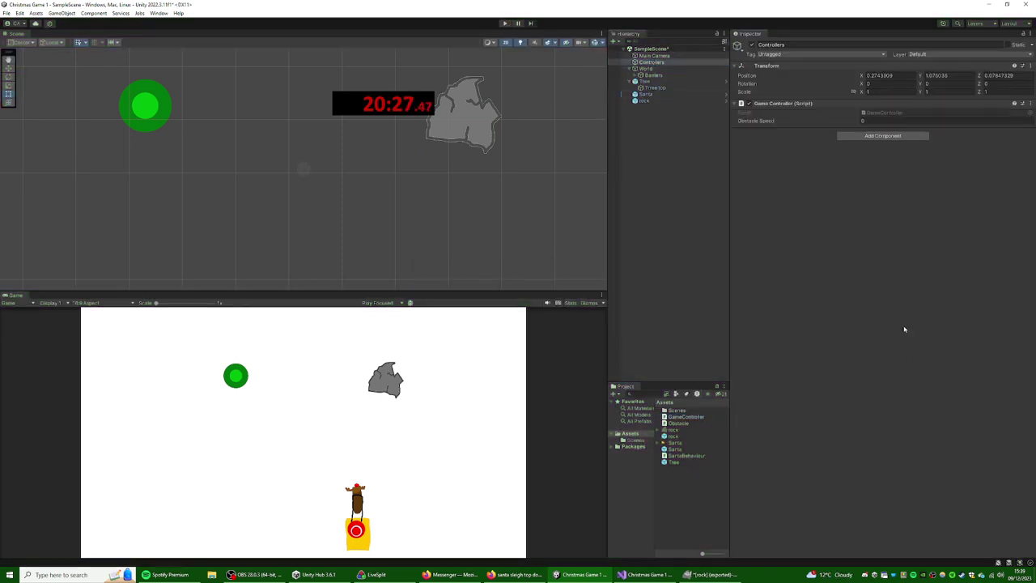
left_click(874, 121)
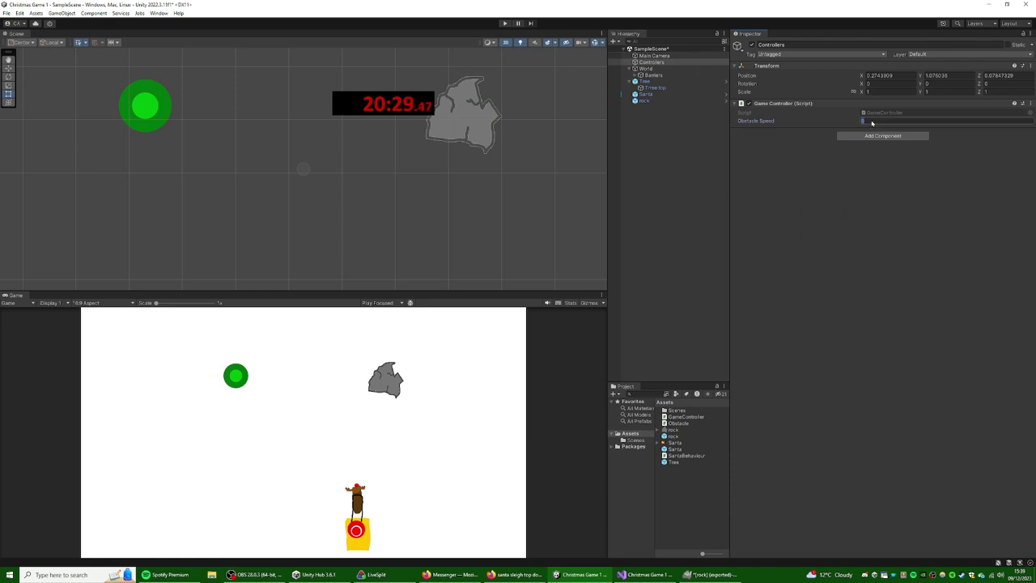
- Attach the Obstacle script to the rock and Tree prefabs
left_click(646, 95)
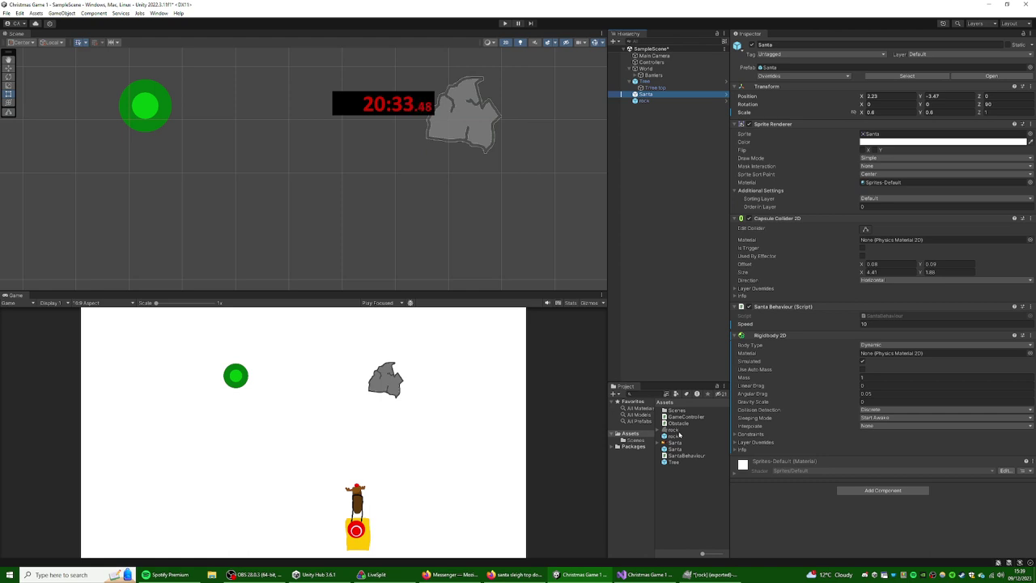
left_click(673, 436)
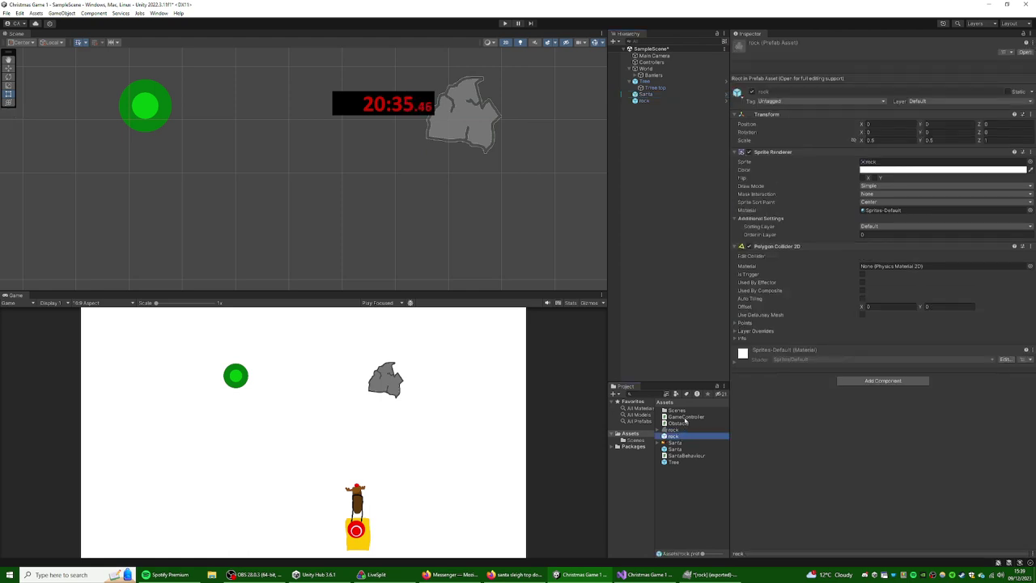
left_click_drag(678, 422, 798, 418)
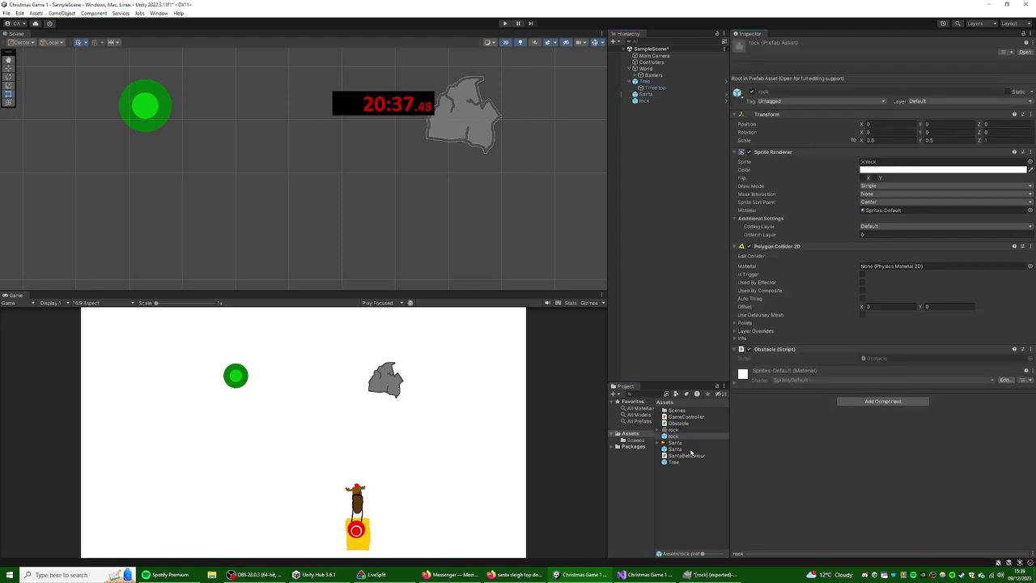
left_click(674, 462)
left_click(677, 423)
left_click_drag(677, 426, 807, 427)
left_click(658, 154)
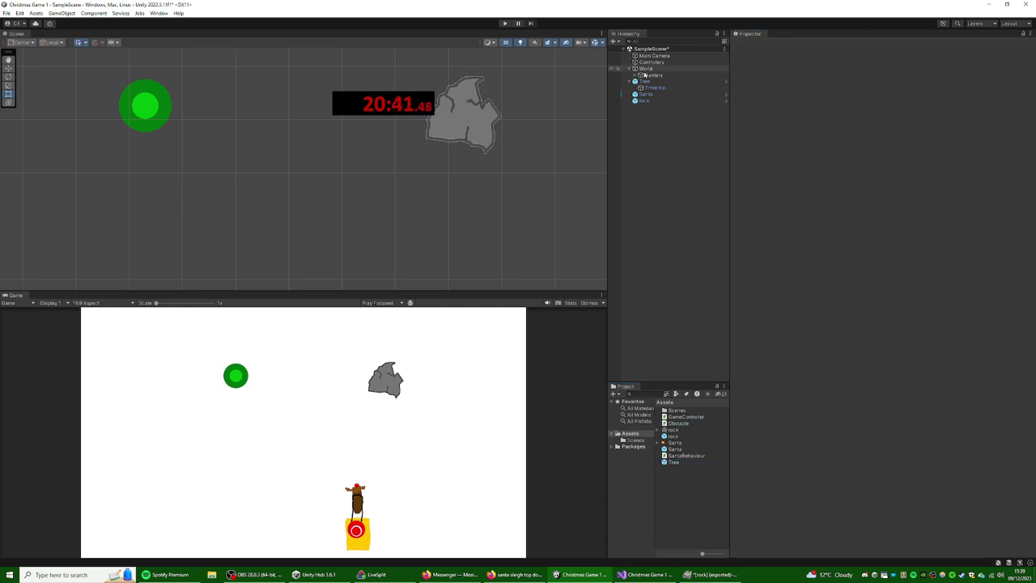
- Run the game to test the obstacles' movement while steering Santa from side to side, and stop it
left_click(505, 23)
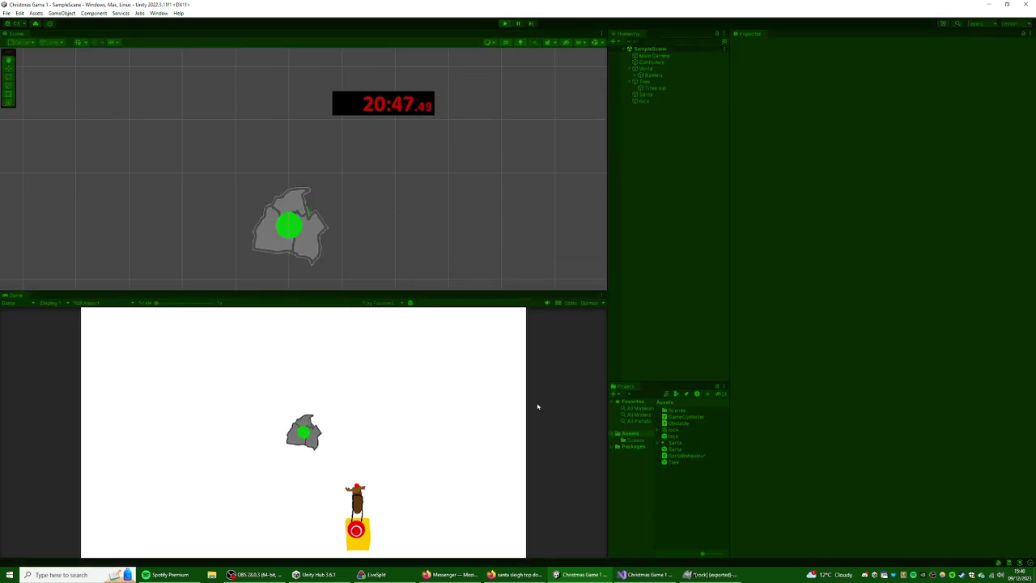
key("Left")
key("Right")
key("Left")
key("Right")
key("Left")
key("ctrl+p")
- In Visual Studio, change the position assignment in the Obstacle script's Move() to += and save it
left_click(645, 574)
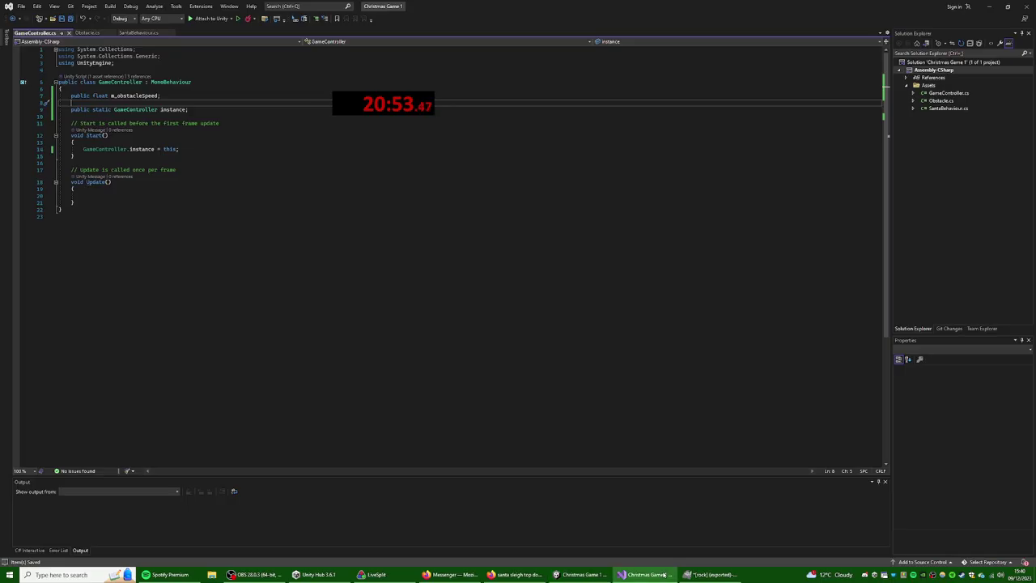
left_click(86, 33)
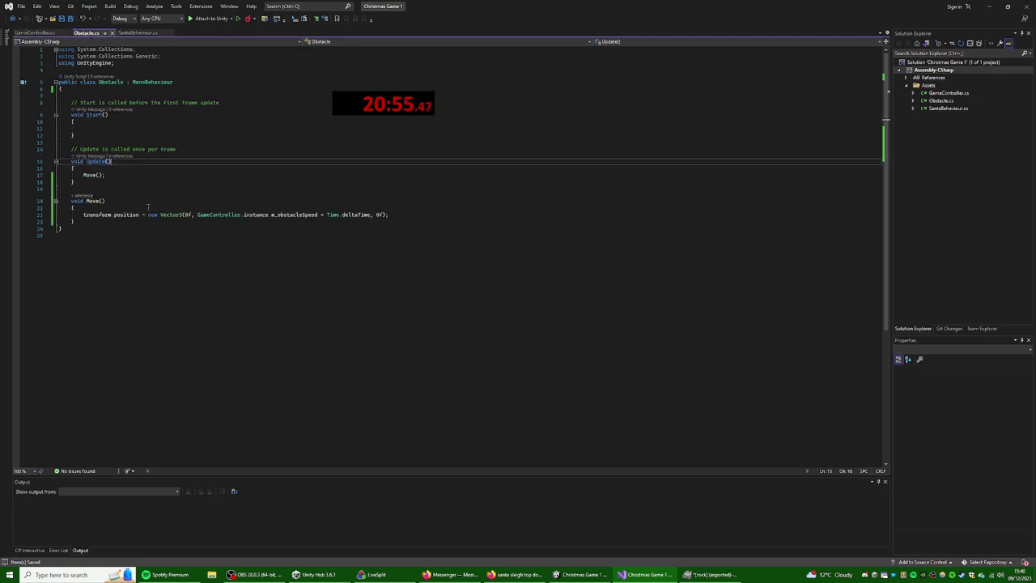
left_click(149, 215)
key("Left")
key("Left")
key("Right")
type("+")
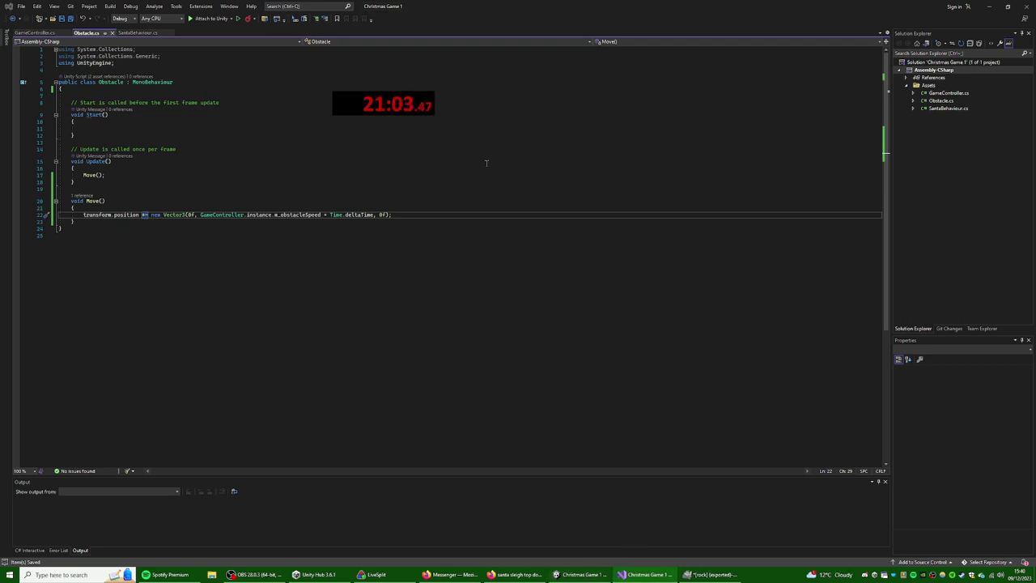
- Run the game in Unity to check the obstacles' movement direction with the += assignment, and stop it
key("alt+Tab")
left_click(505, 23)
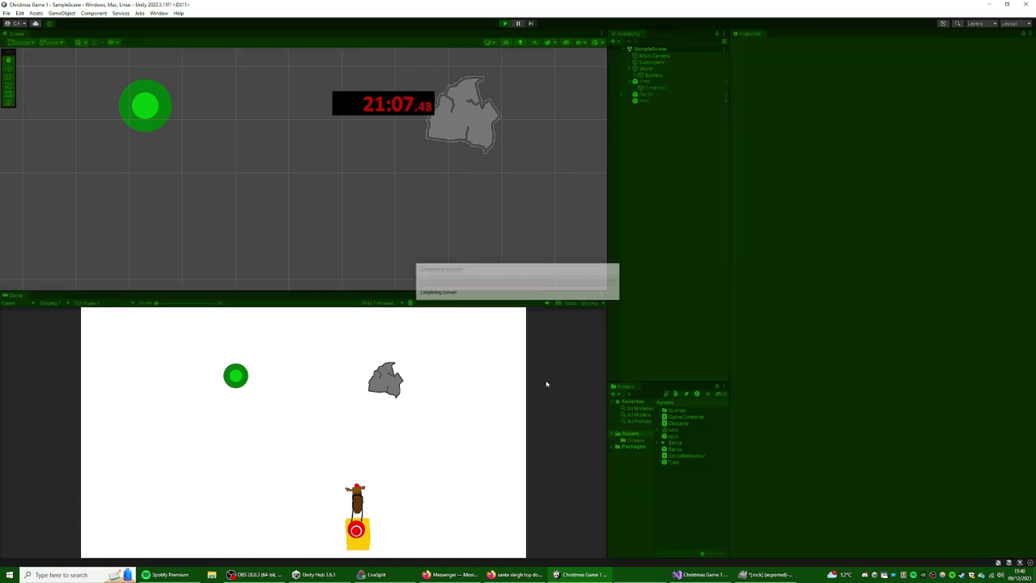
left_click(505, 22)
- In Visual Studio, replace the position operator in the Obstacle script's Move() with -= and save the script
key("alt+Tab")
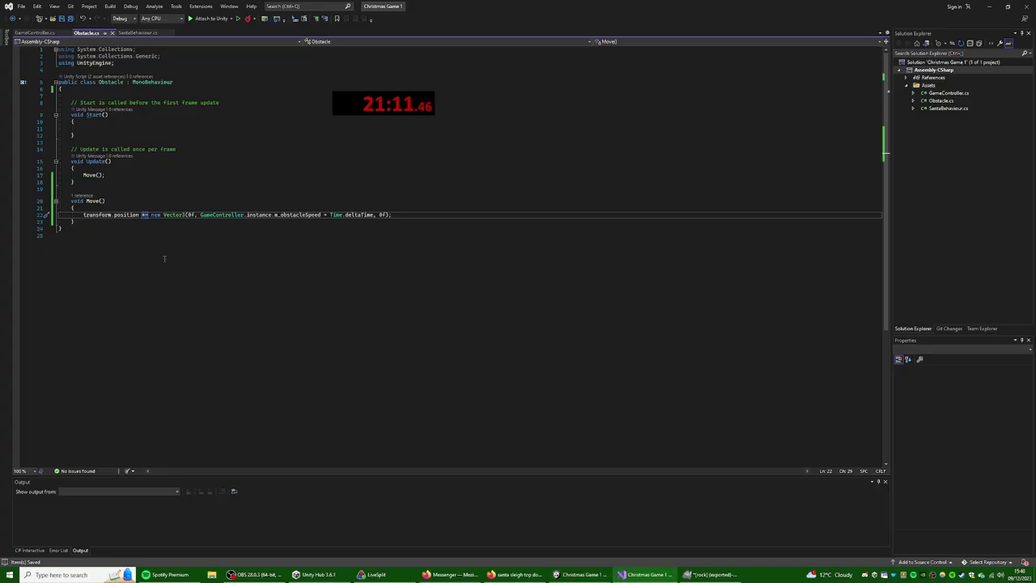
type("-=")
left_click(247, 188)
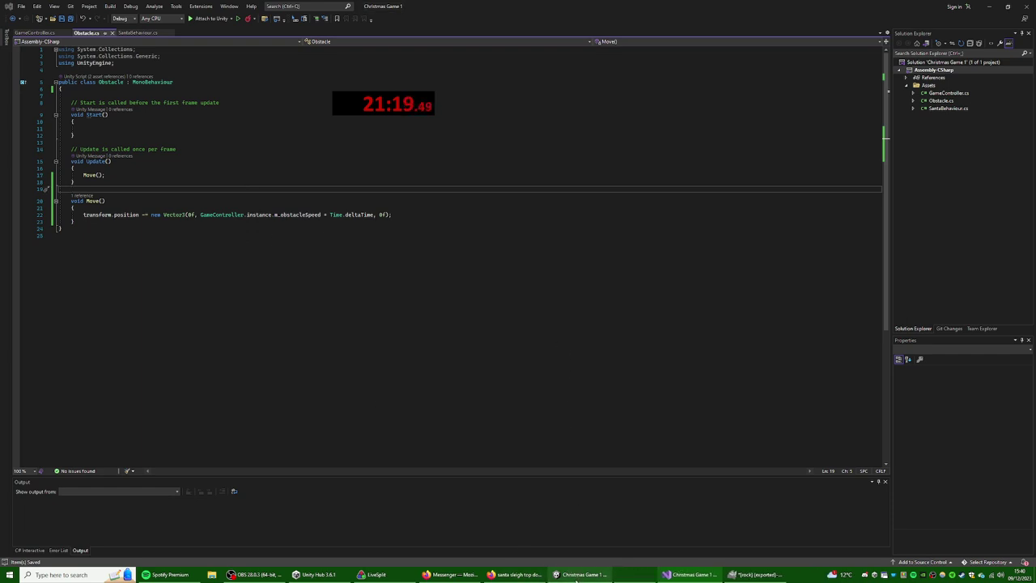
- Run the game in Unity with the -= assignment and steer Santa from side to side while the obstacles move
left_click(577, 576)
left_click(504, 23)
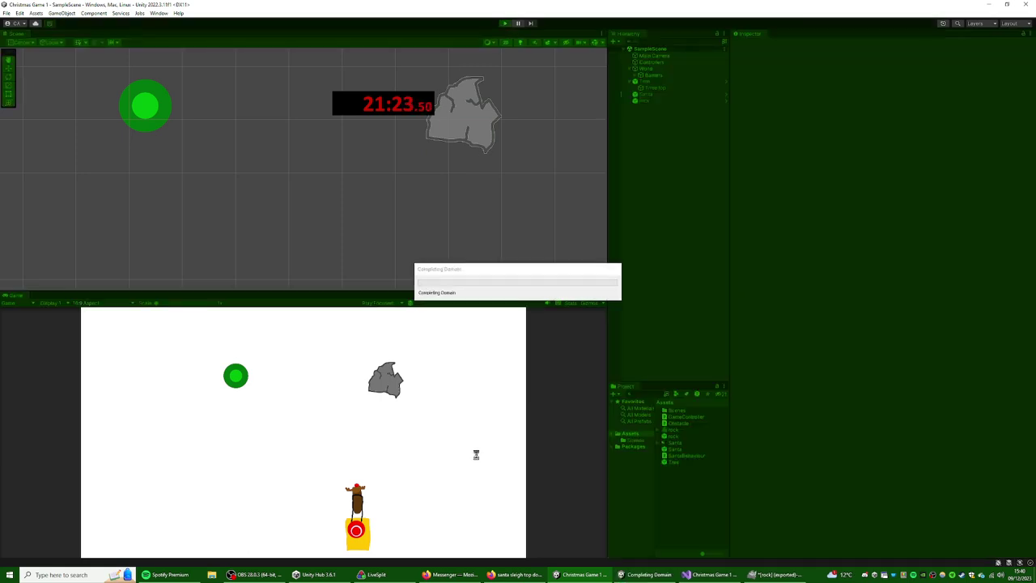
key("Left")
key("Right")
key("Left")
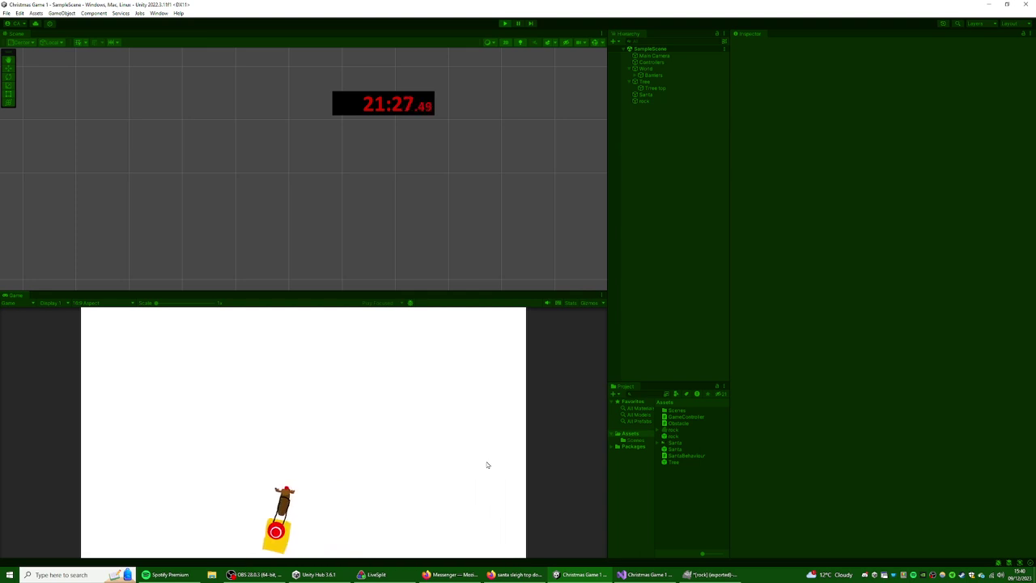
- Stop the running game and freeze Santa's Rigidbody 2D position on Y and rotation on Z
left_click(505, 22)
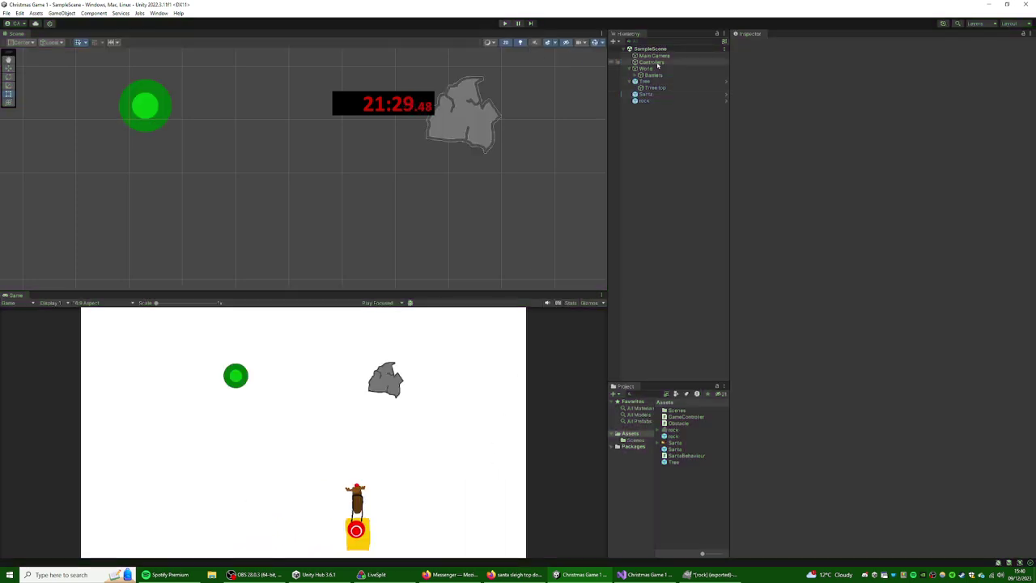
left_click(645, 94)
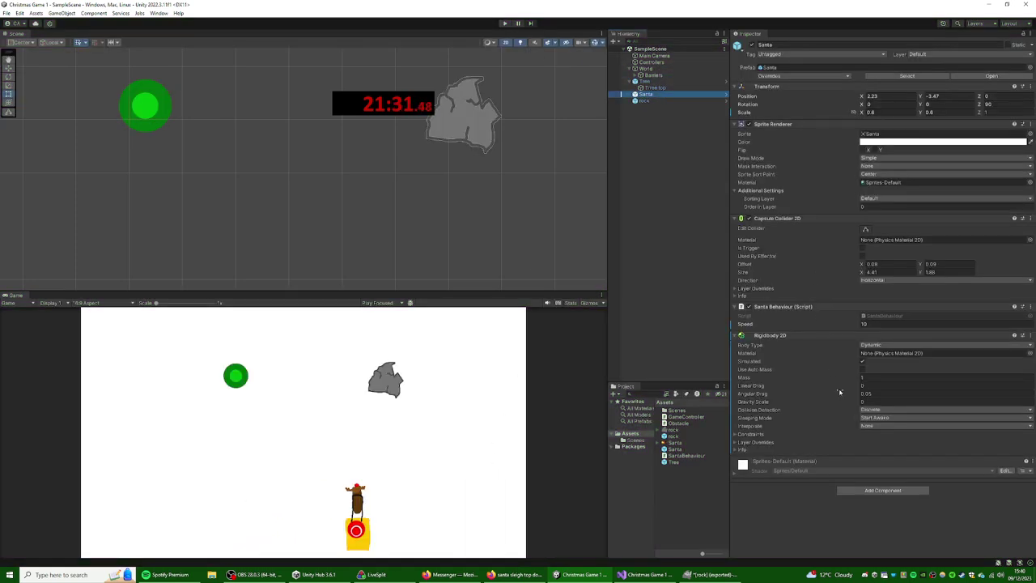
left_click(752, 435)
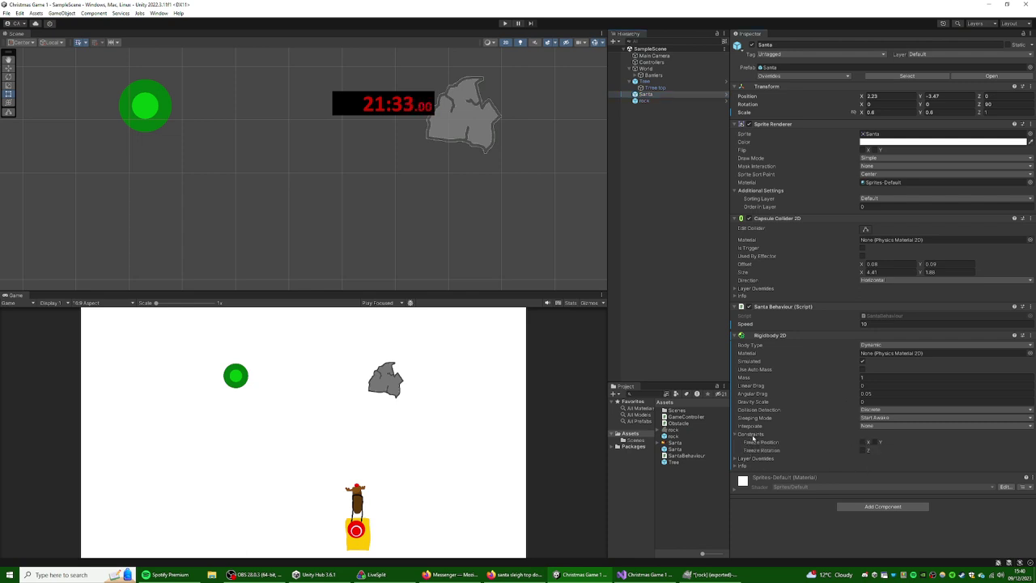
left_click(863, 451)
- Run the game with the frozen Rigidbody constraints, steer Santa left and right against the obstacles, and stop it
left_click(504, 22)
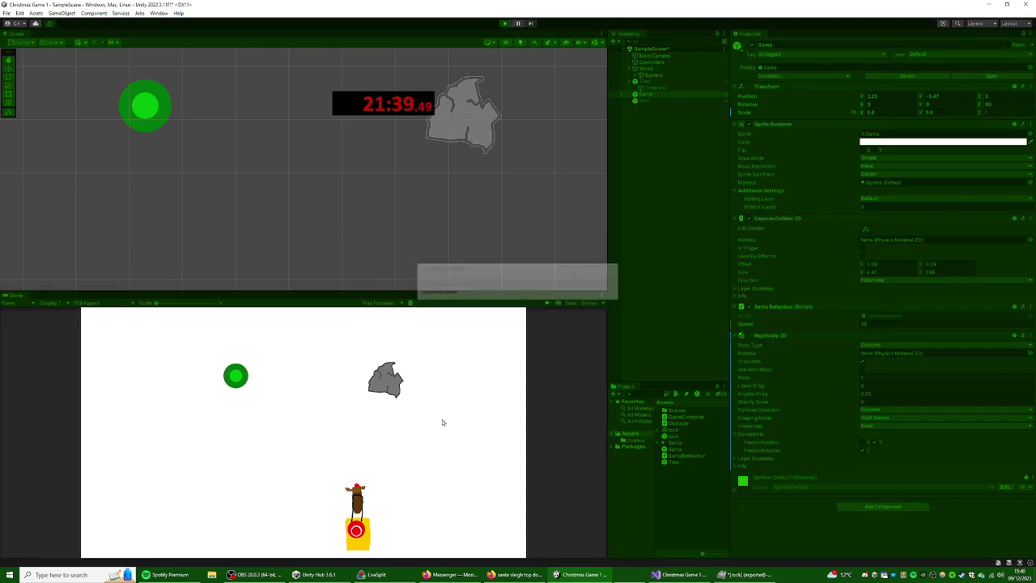
key("Left")
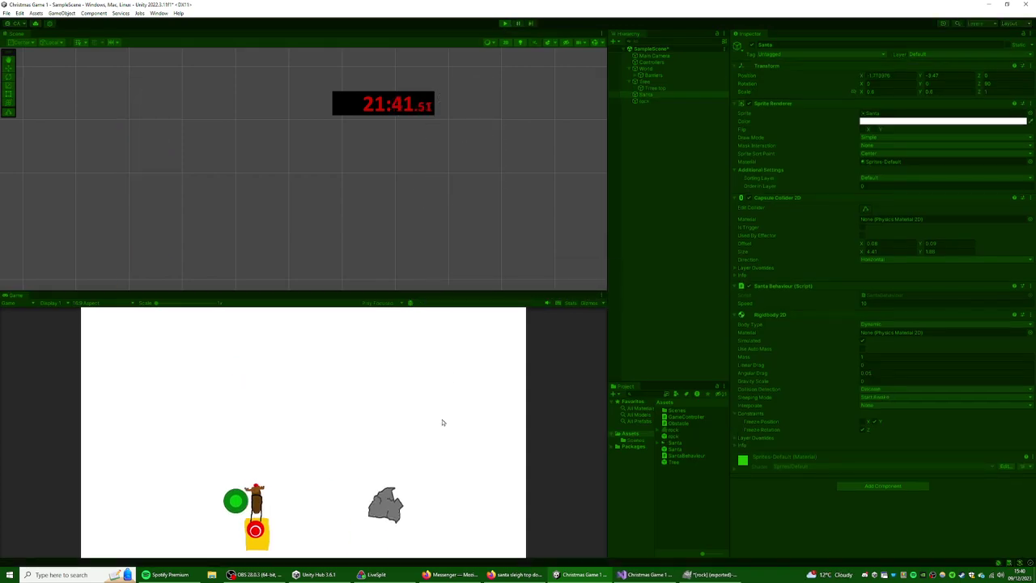
key("Right")
left_click(504, 24)
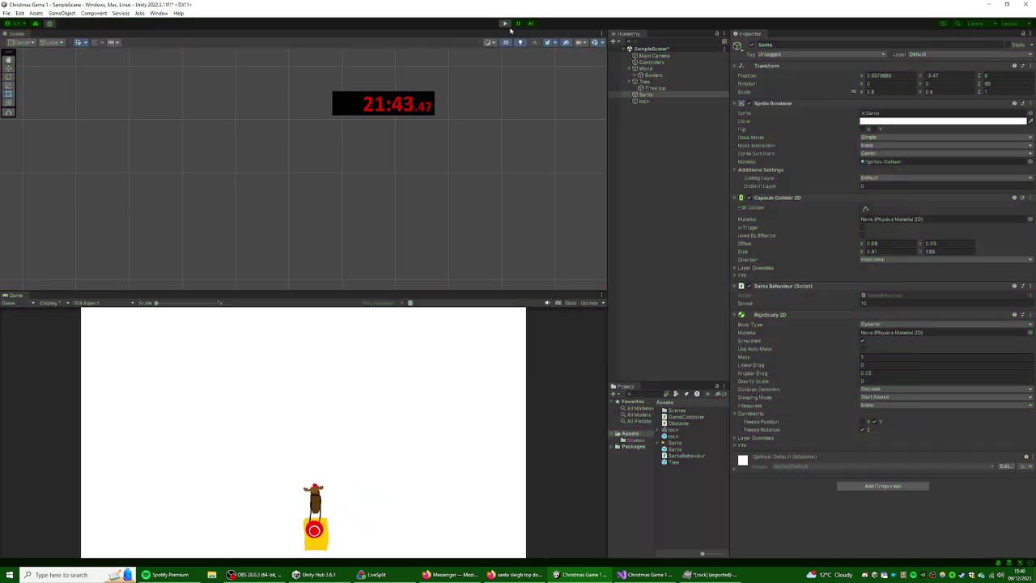
left_click(644, 574)
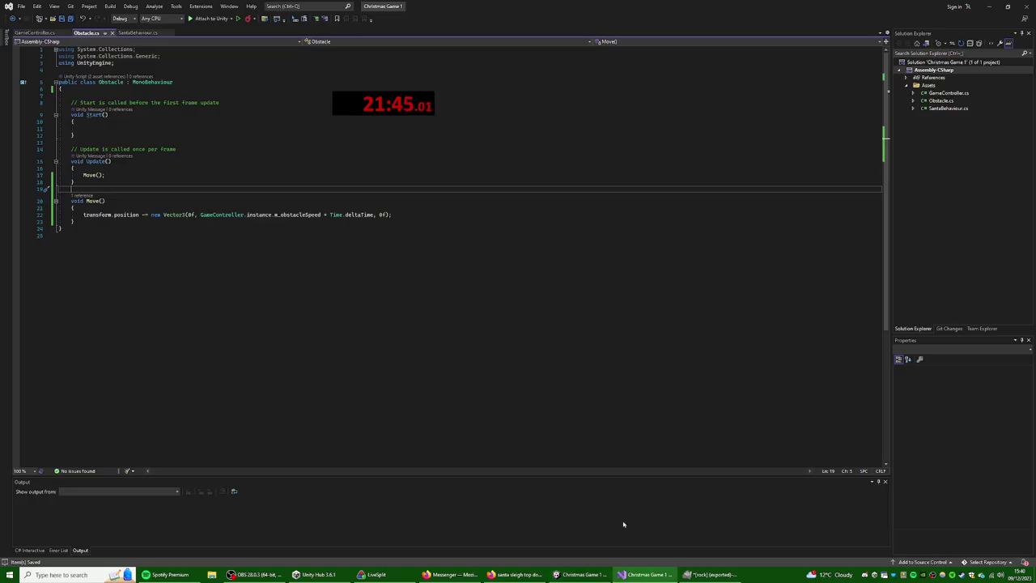
left_click(162, 221)
key("Return")
key("Return")
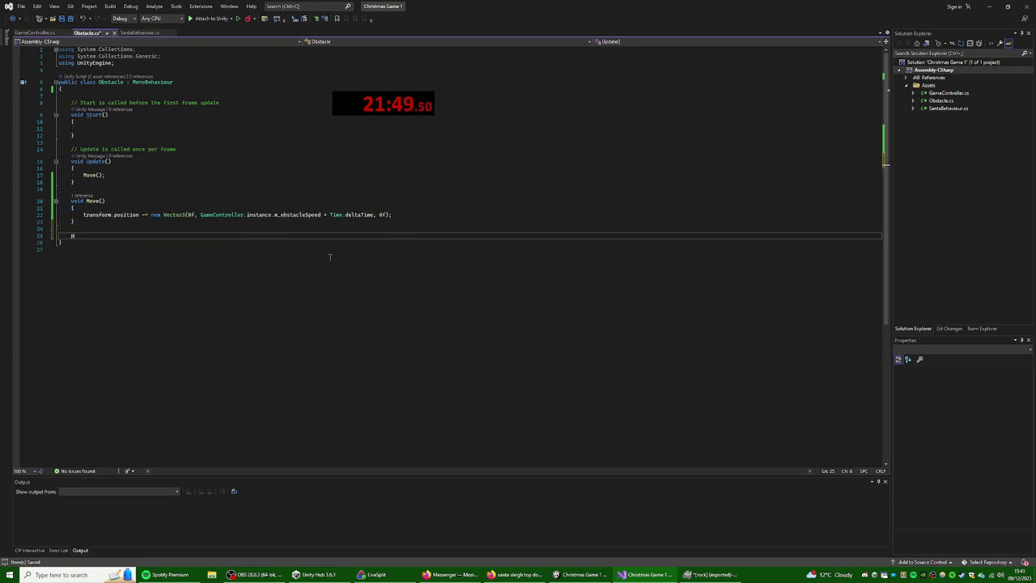
key("BackSpace")
key("BackSpace")
key("BackSpace")
left_click(53, 17)
- In the SantaBehaviour script in Visual Studio, add a private OnCollisionEnter2D(Collision2D collision) method below Move()
left_click(139, 32)
left_click(132, 316)
key("Return")
key("Return")
type("void ")
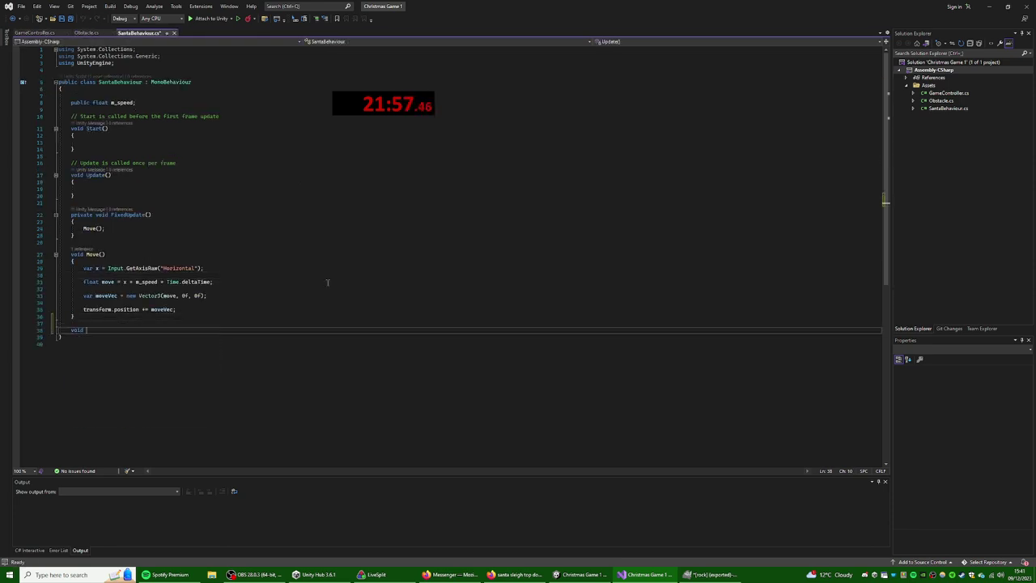
type("OnCo")
key("Down")
key("Tab")
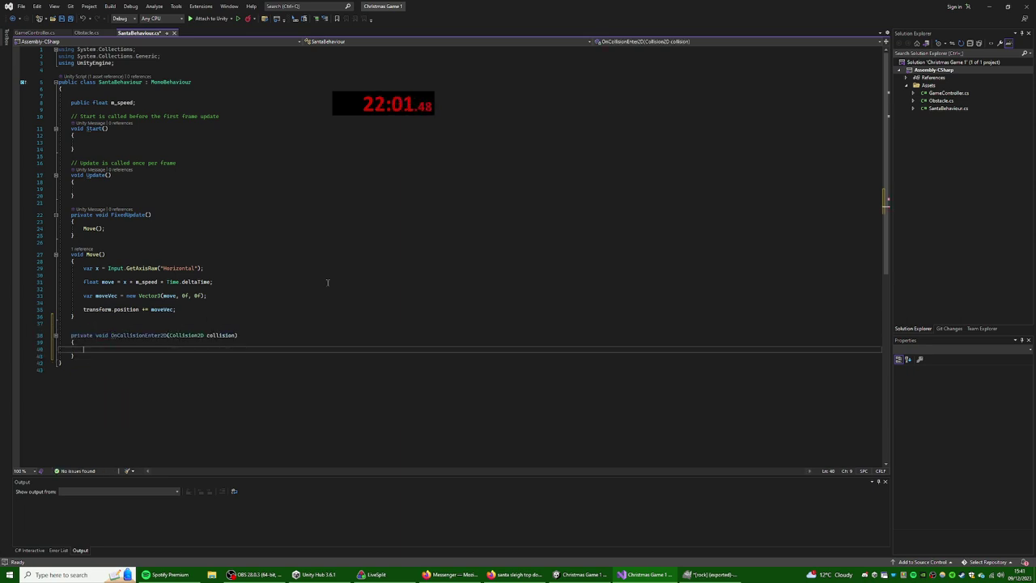
- In OnCollisionEnter2D, begin an if statement and declare var go = collision.gameObject; on the line above it
type("if(")
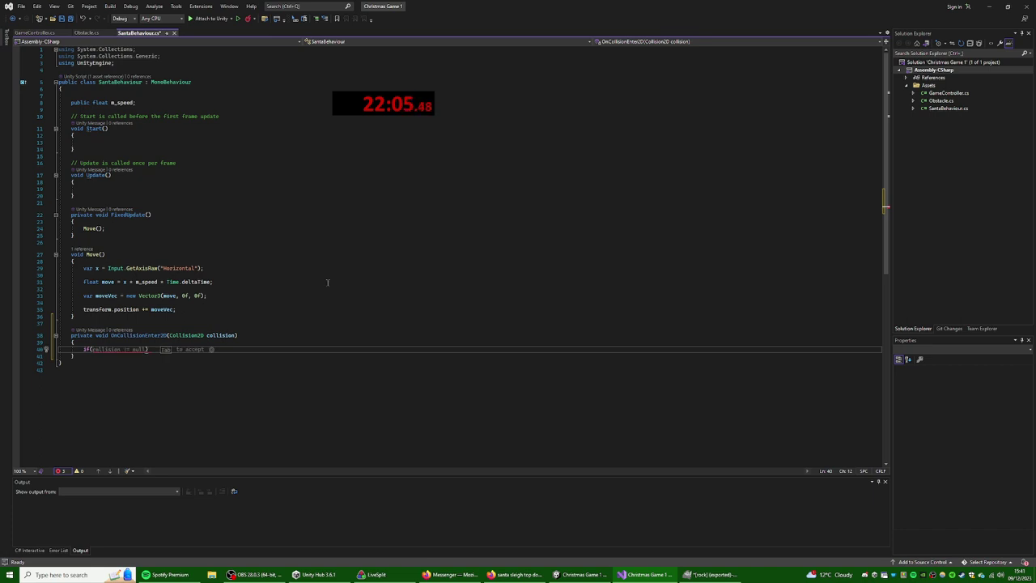
key("ctrl+Return")
type("var go = collision")
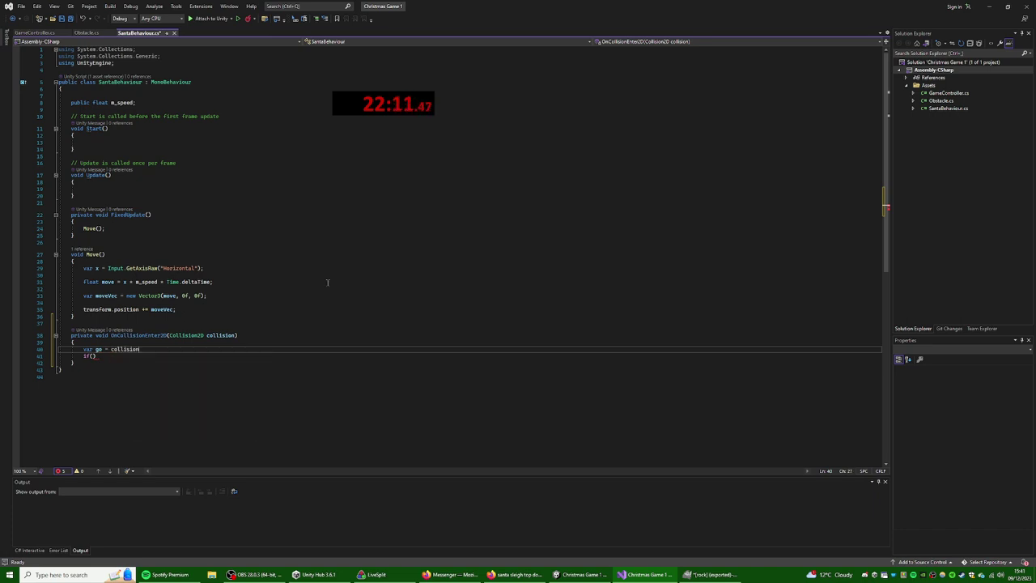
type(".ga")
key("Tab")
type(".")
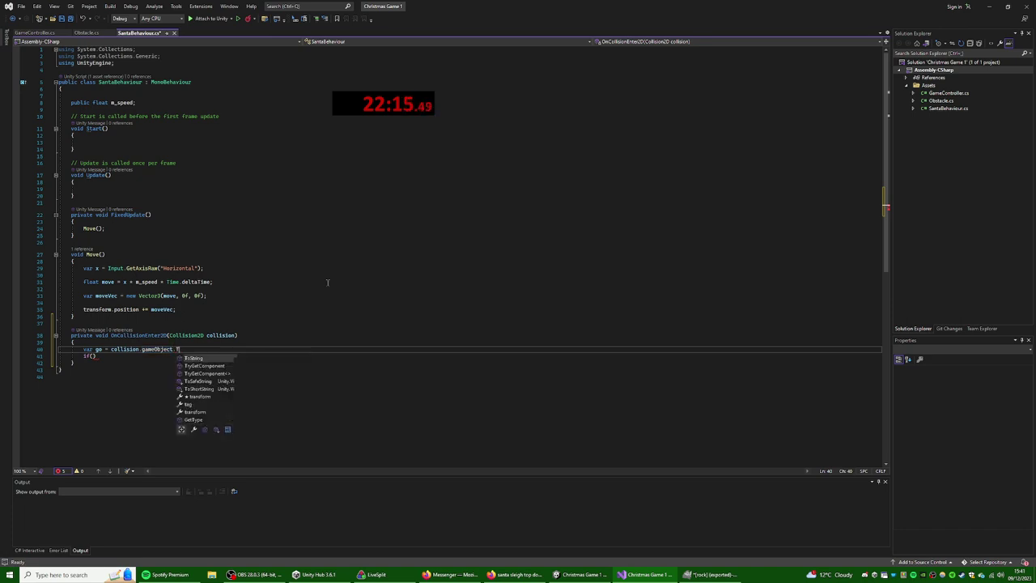
key("BackSpace")
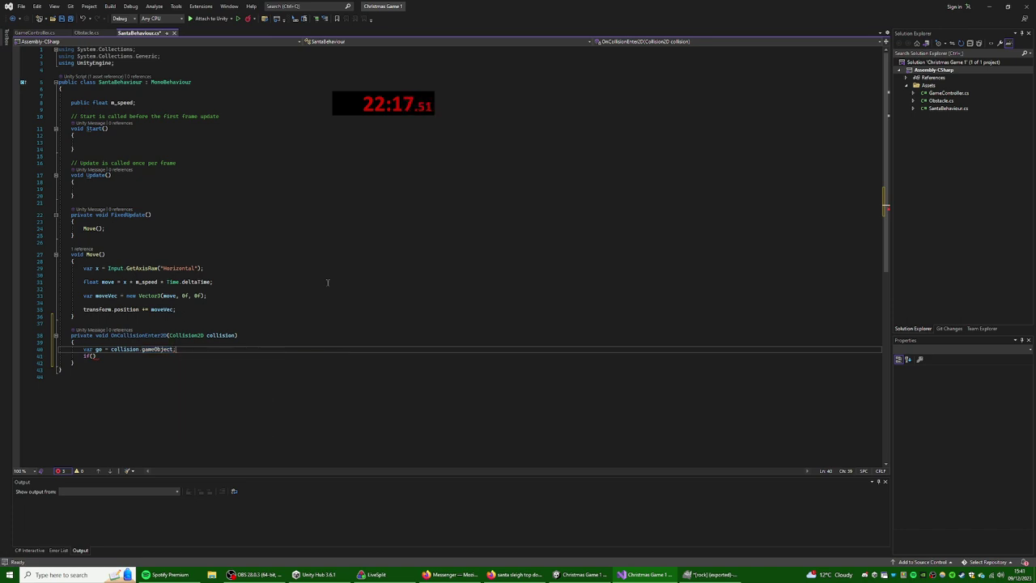
- Make the if statement test go.CompareTag("Obstacle") and open its code block
key("Down")
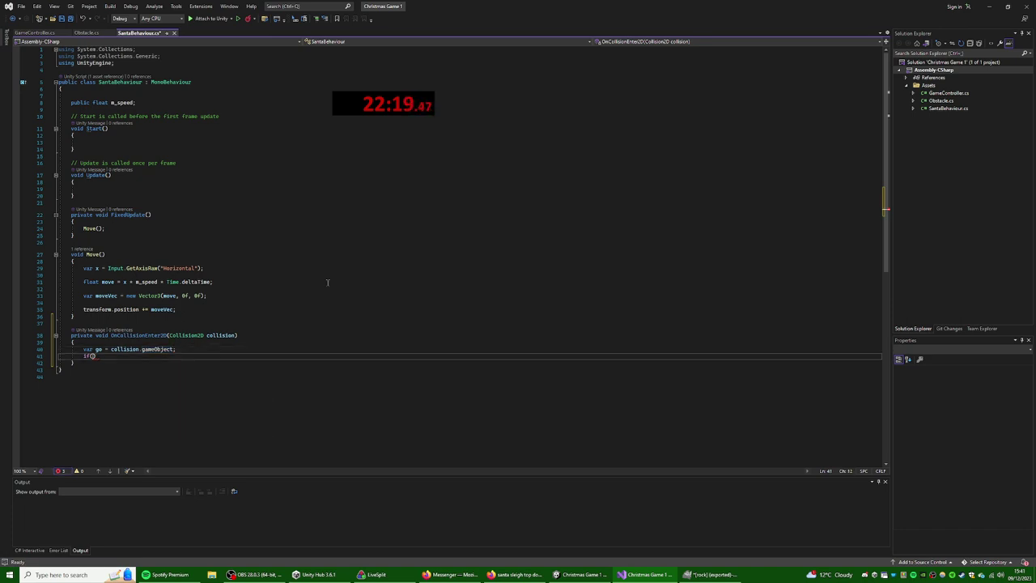
type("go.ta")
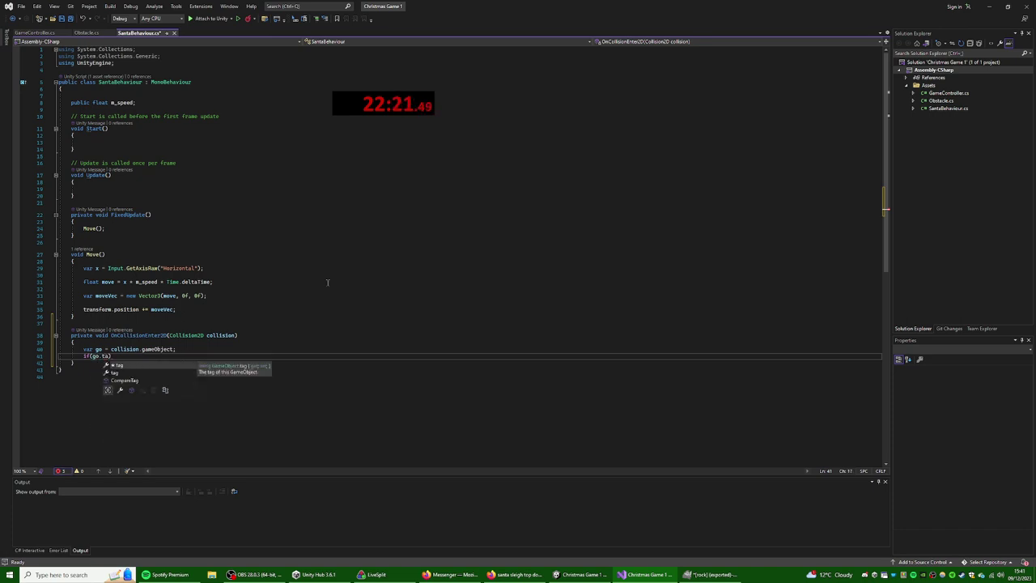
key("Down")
key("Down")
key("Tab")
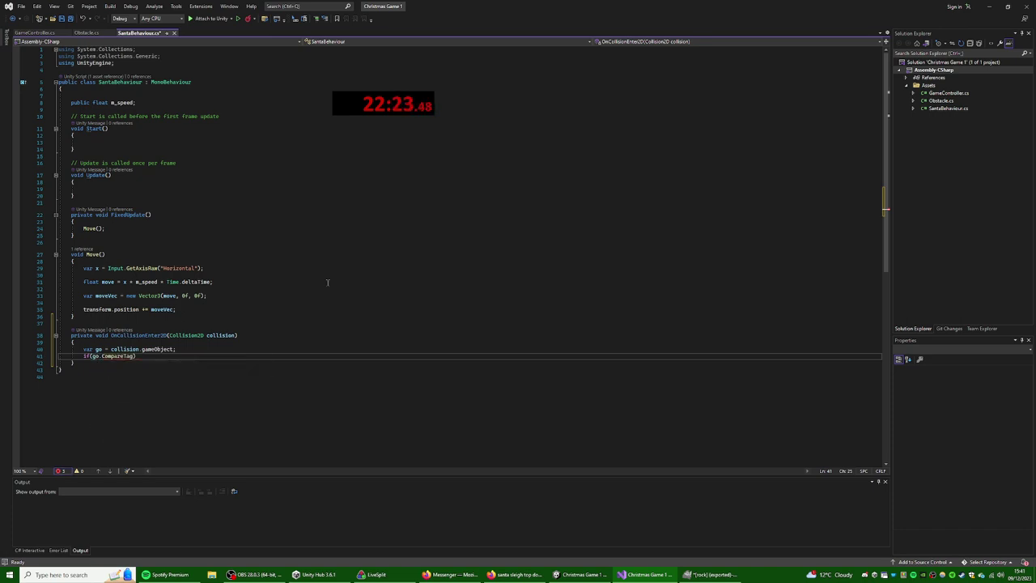
type("(\"")
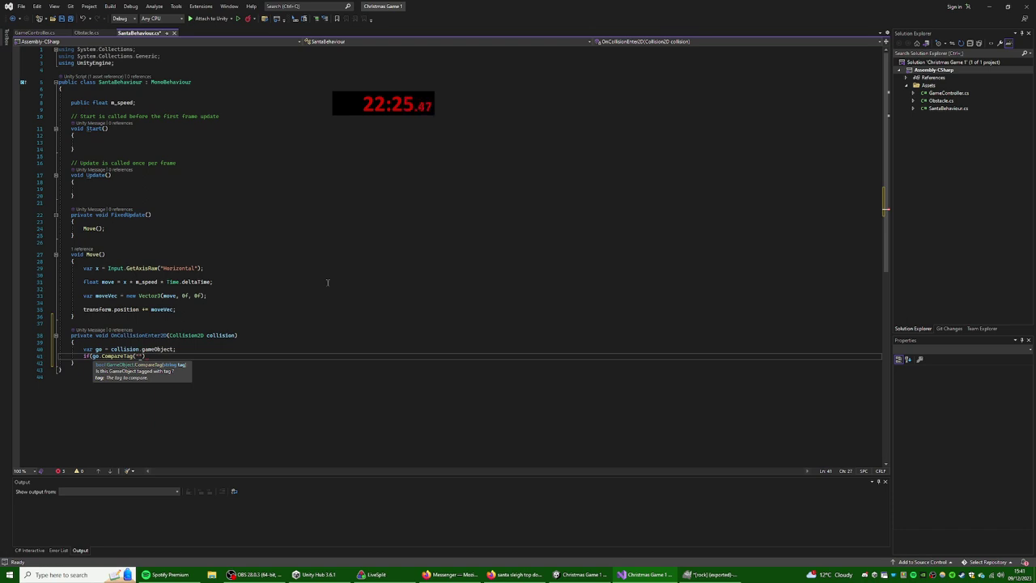
type("Obstacle\"){")
key("Return")
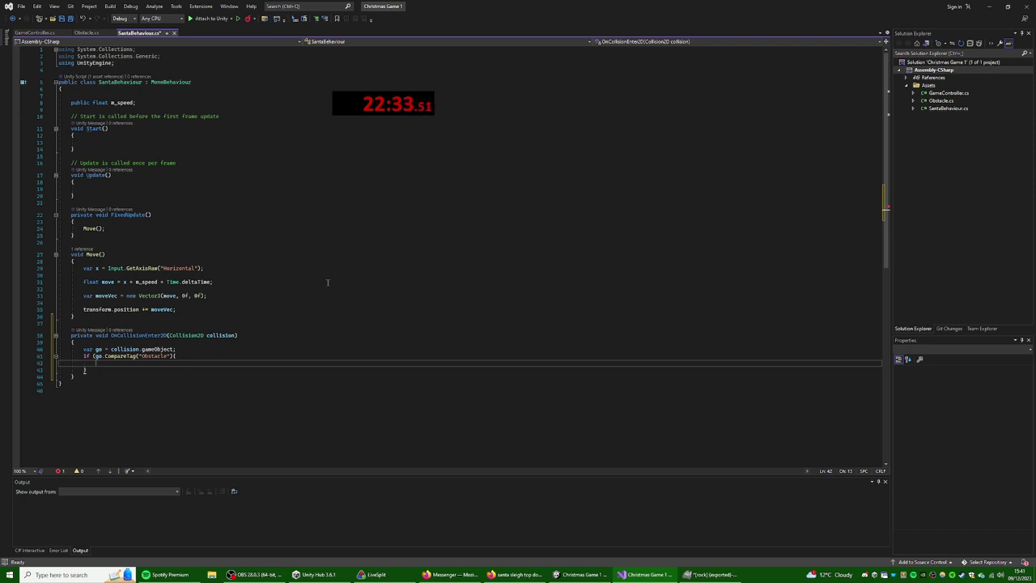
- Call TakeDamage(); inside the obstacle tag check
type("TakeDama")
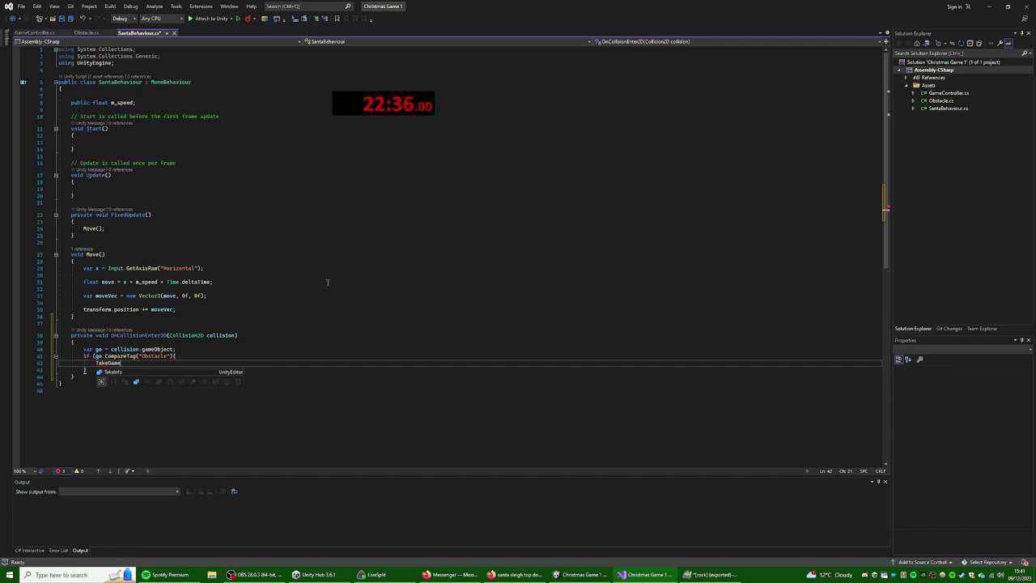
key("Escape")
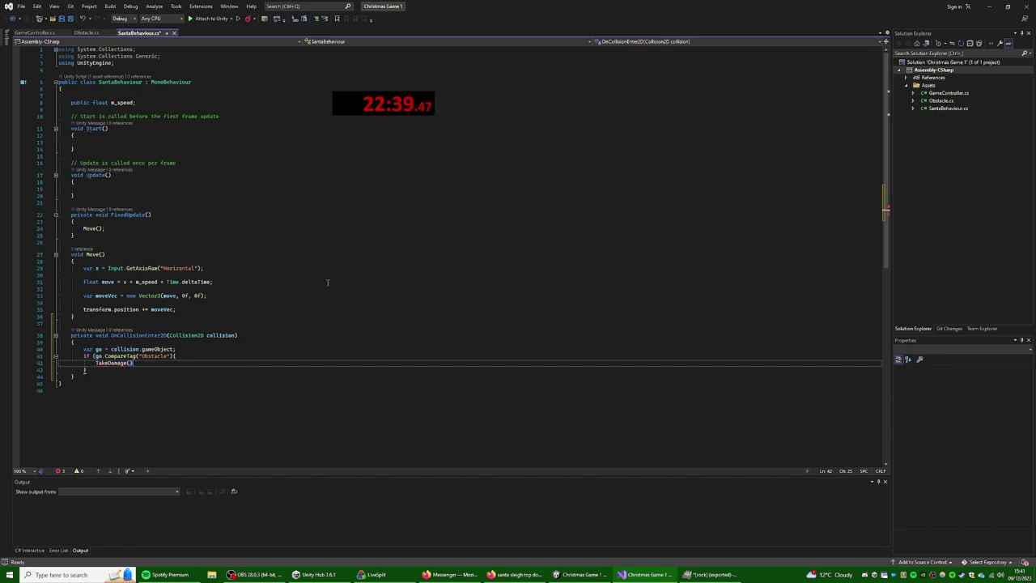
type(";")
- Add an empty void TakeDamage() method between Move() and OnCollisionEnter2D
key("Up")
key("Up")
key("Up")
key("Up")
key("Up")
key("Up")
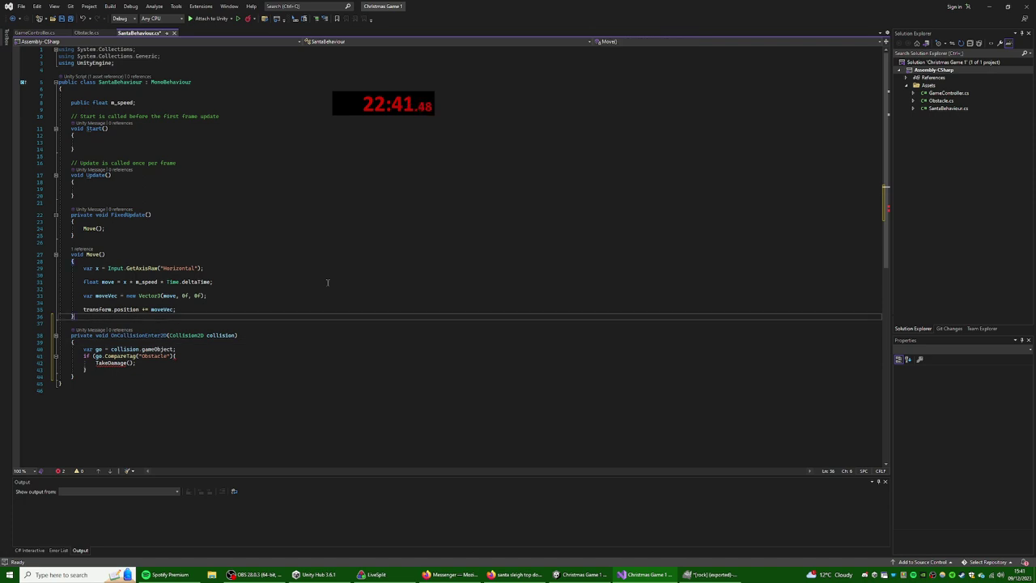
key("Return")
key("Return")
type("void T")
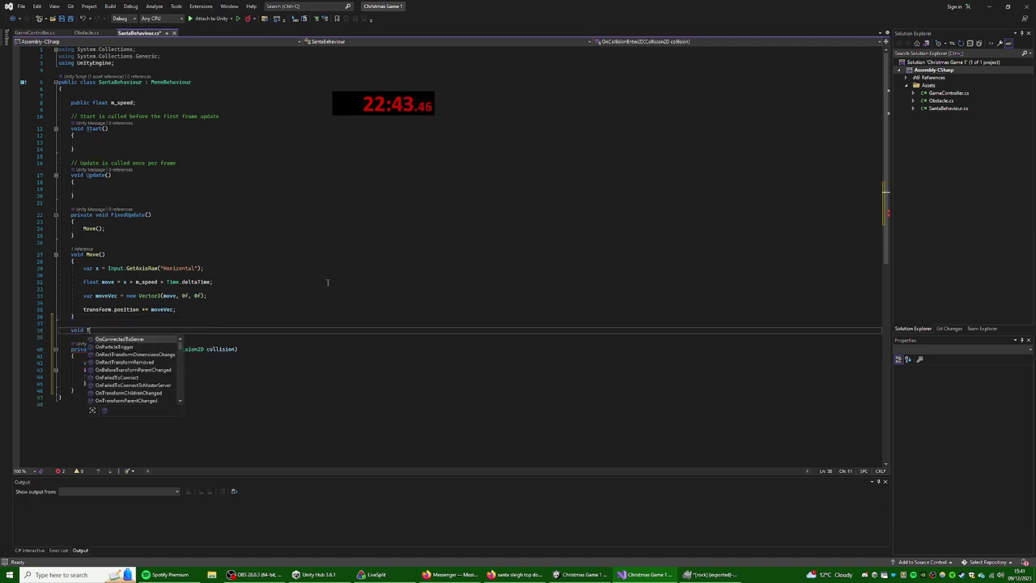
type("akeDamage")
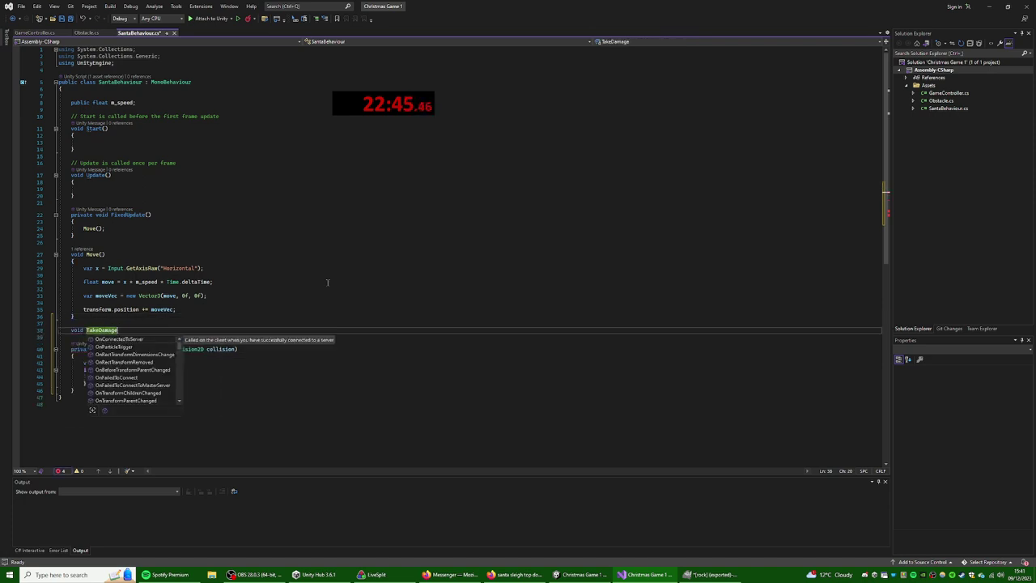
type("()")
key("Return")
type("{")
key("Return")
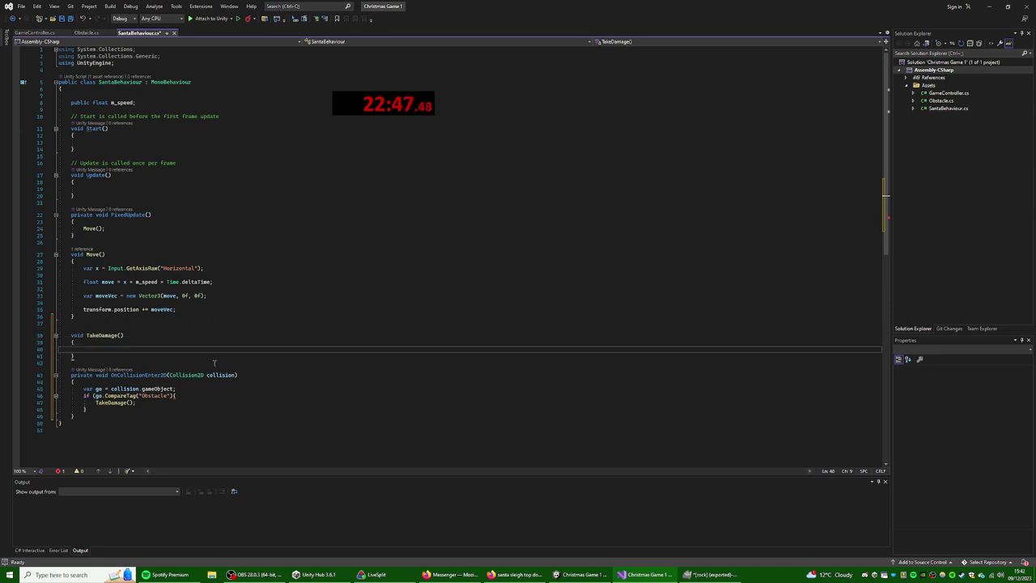
- Add the missing closing parenthesis to the CompareTag condition and insert a new line after the TakeDamage() call
left_click(173, 395)
type(")")
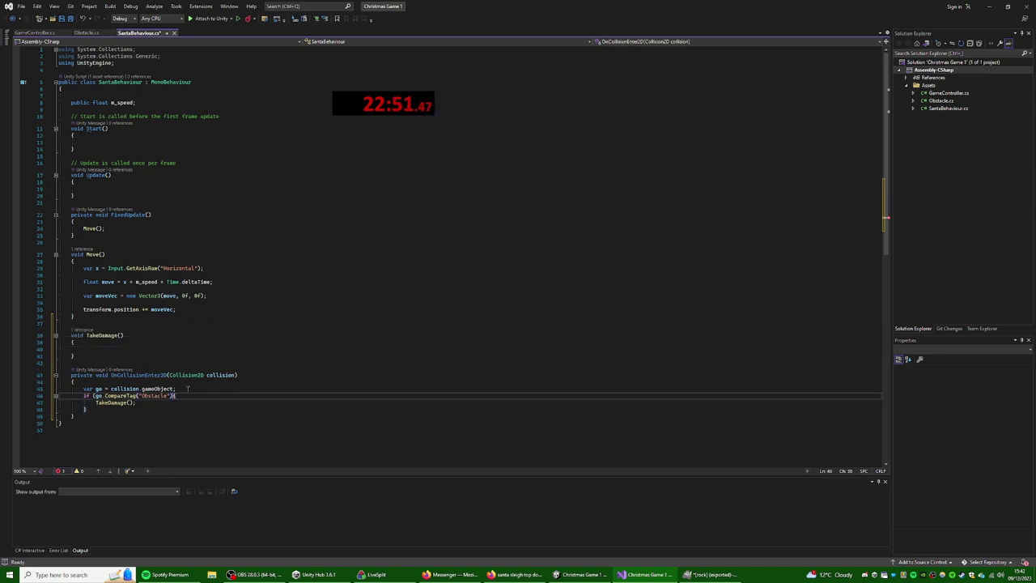
key("Down")
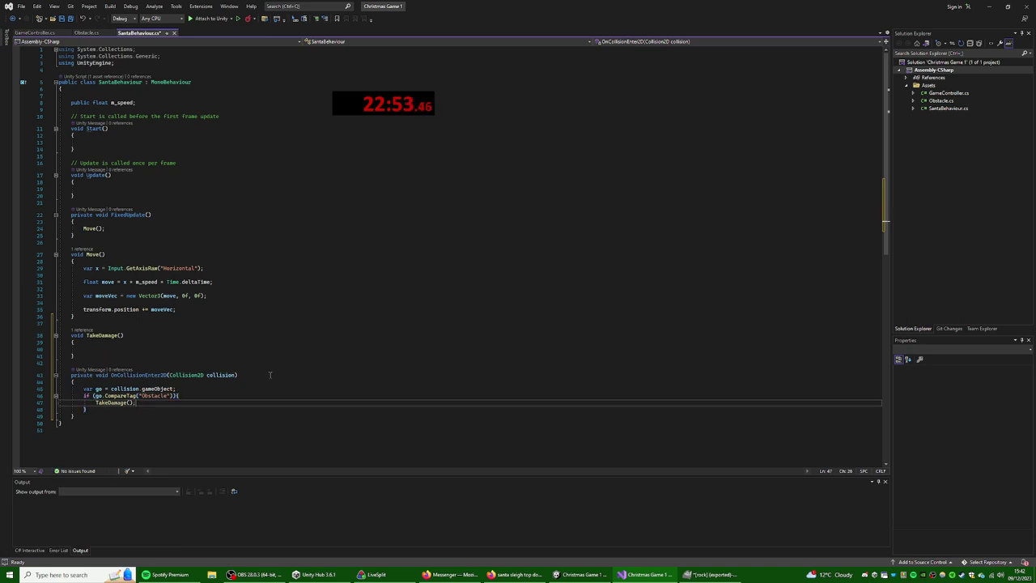
key("Return")
type("go.De")
key("BackSpace")
key("BackSpace")
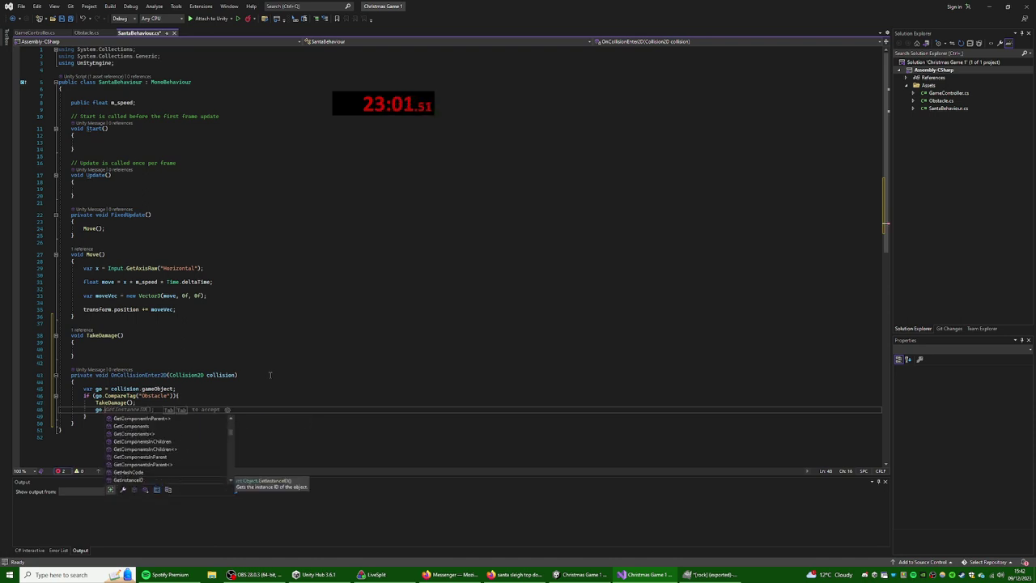
scroll(183, 447, "down", 5)
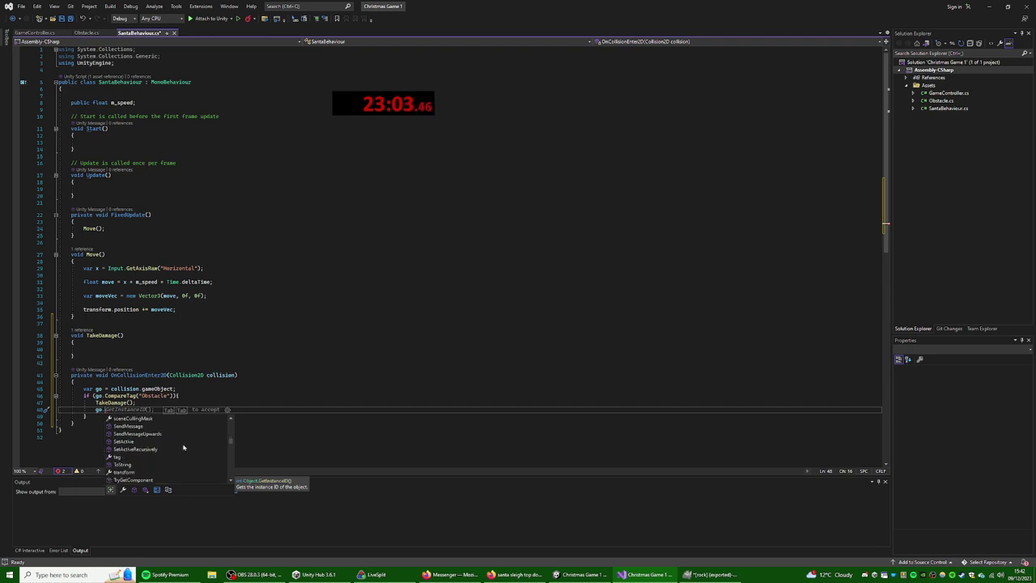
key("BackSpace")
key("BackSpace")
key("BackSpace")
- Add Destroy(go); below the TakeDamage() call and save the SantaBehaviour script
type("dest")
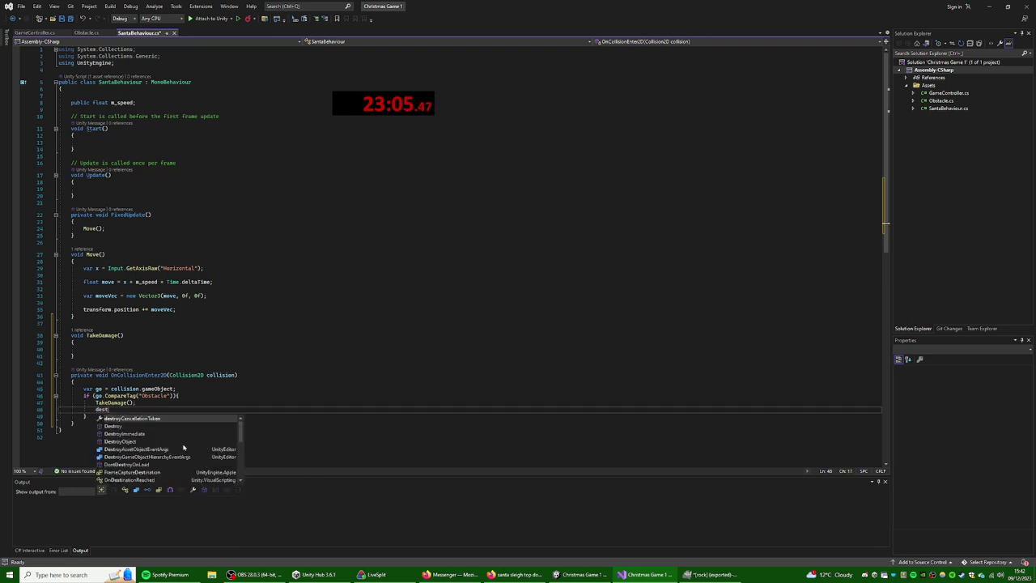
key("Down")
key("Tab")
type("(go);")
key("ctrl+s")
left_click(162, 275)
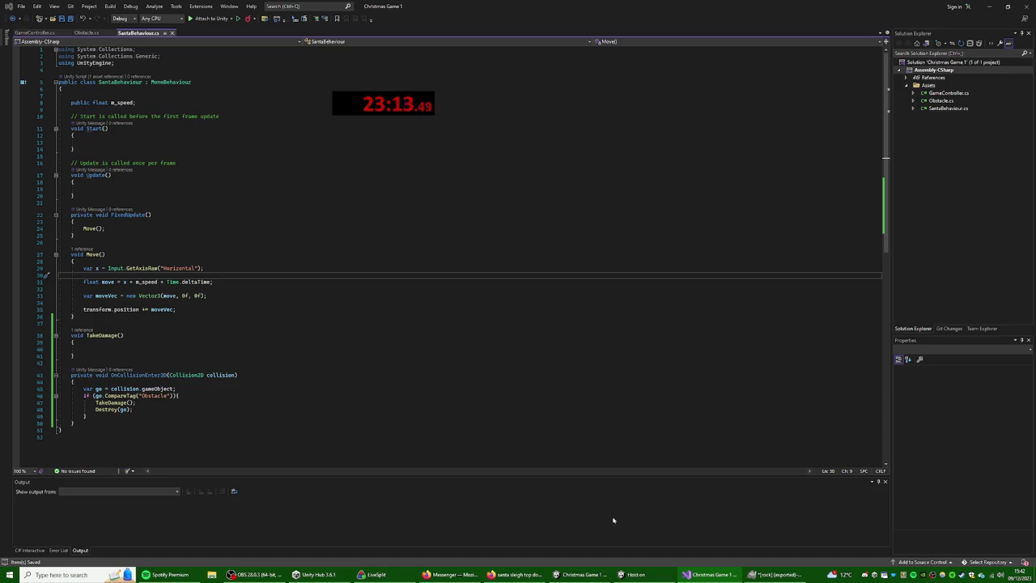
- Run the game in Unity, steer Santa repeatedly left and right to test the obstacle collisions, and stop it
key("alt+Tab")
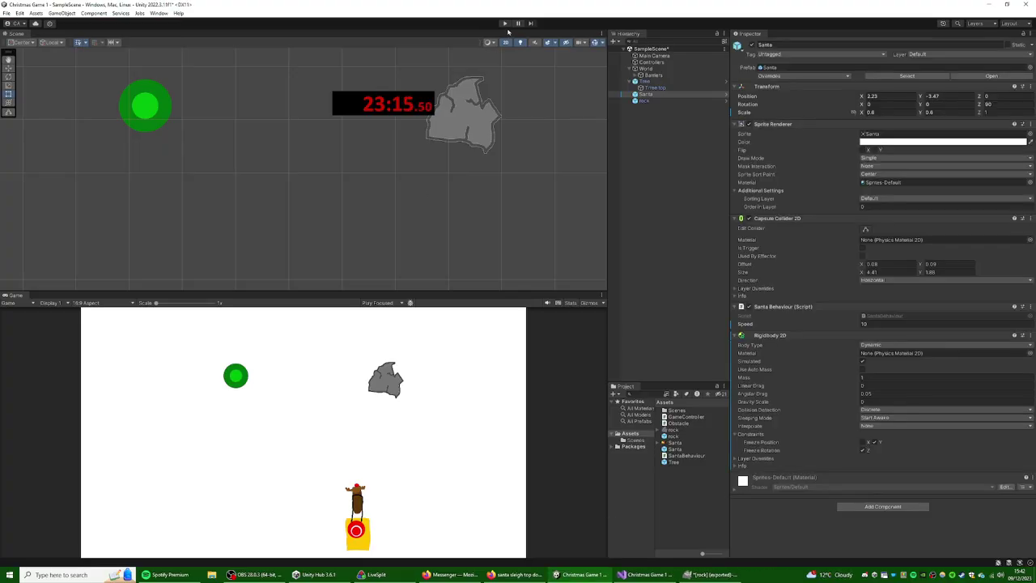
left_click(505, 24)
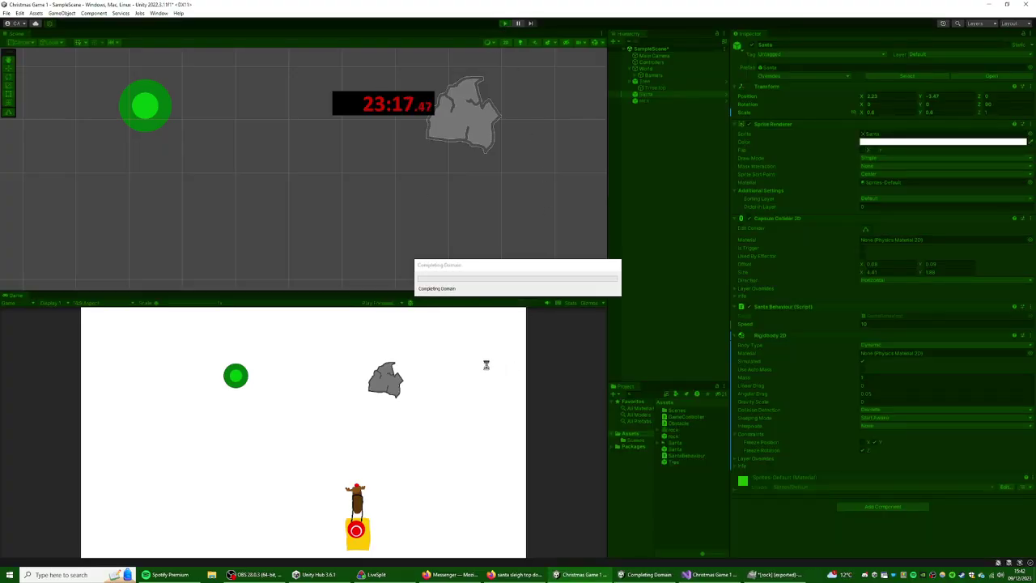
key("Left")
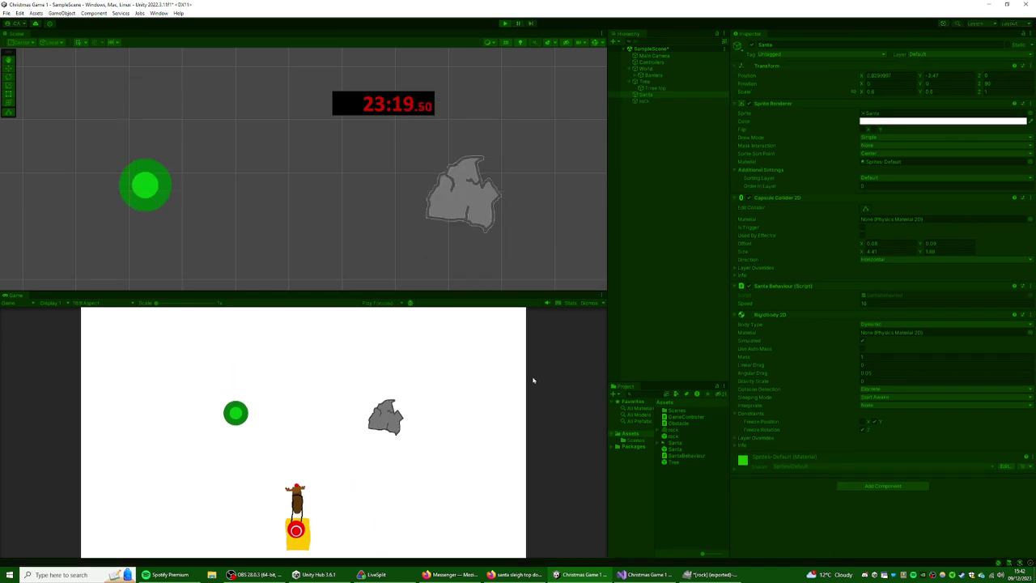
key("Right")
key("Left")
key("Right")
key("Left")
key("Right")
left_click(505, 22)
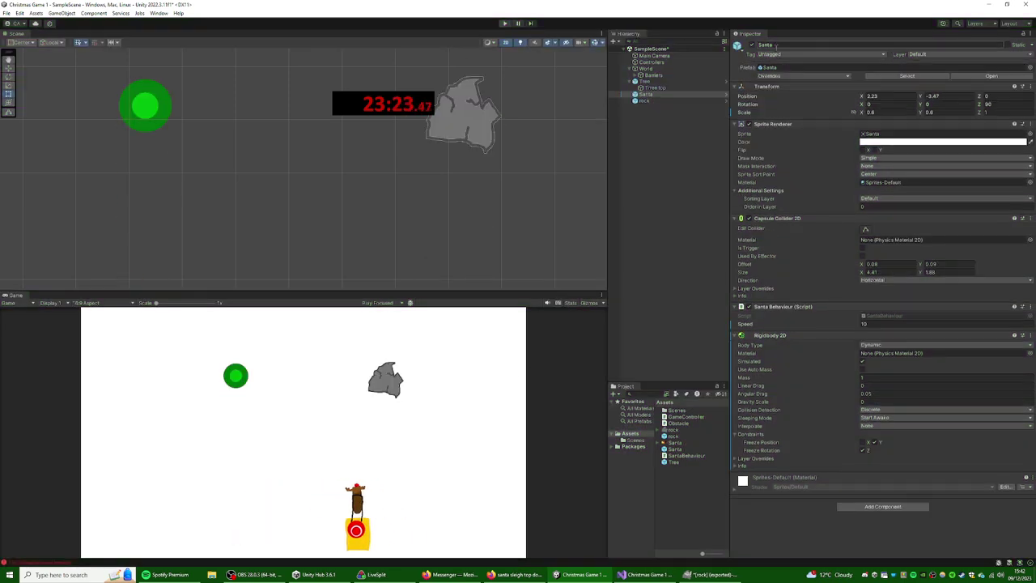
- Starting from the rock prefab's tag setting, create a new tag named Obstacle
left_click(674, 436)
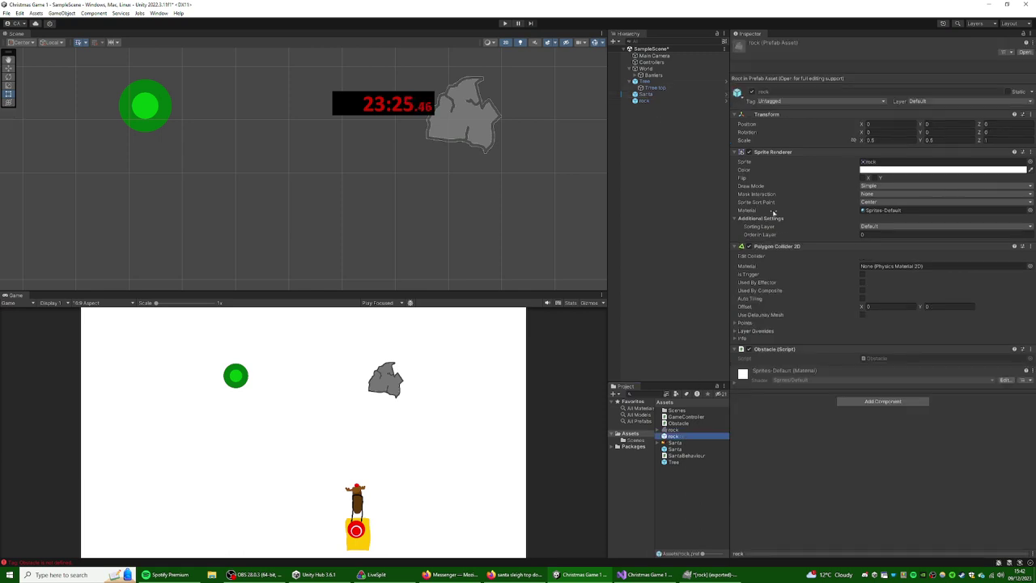
left_click(797, 97)
left_click(791, 176)
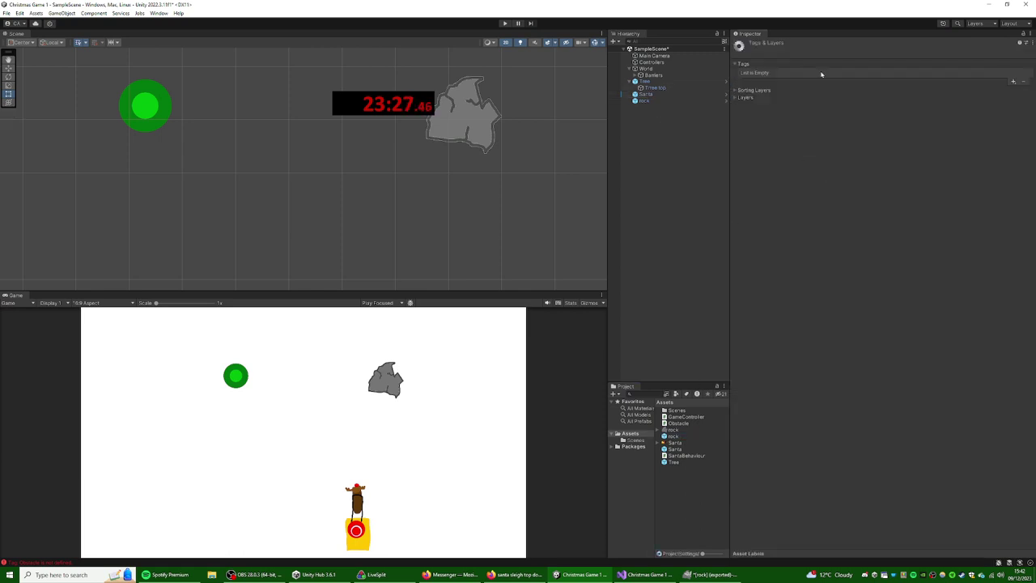
left_click(1014, 83)
type("Obstacle")
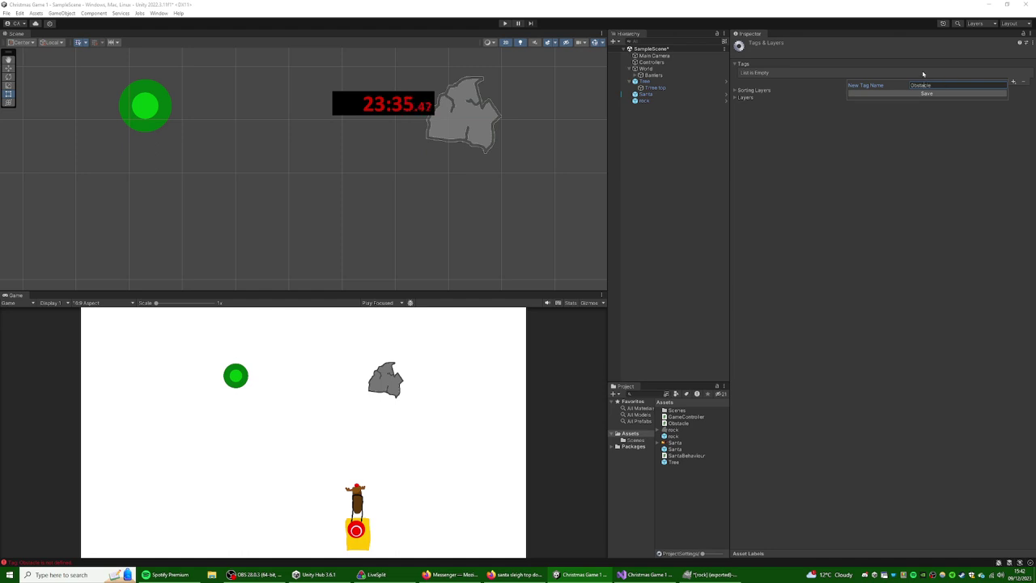
left_click(927, 93)
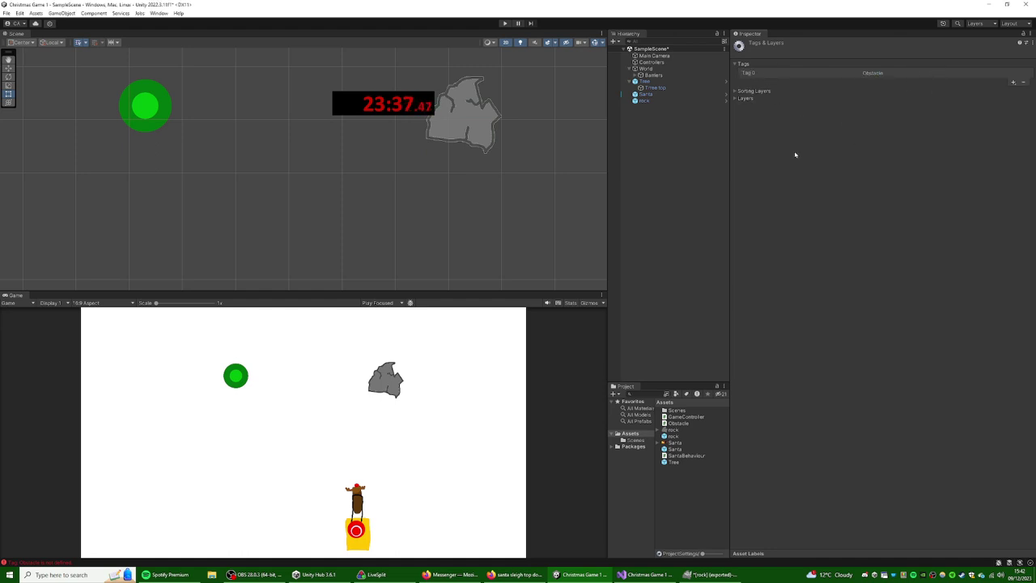
- Assign the Obstacle tag to both the rock prefab and the Tree prefab
left_click(680, 436)
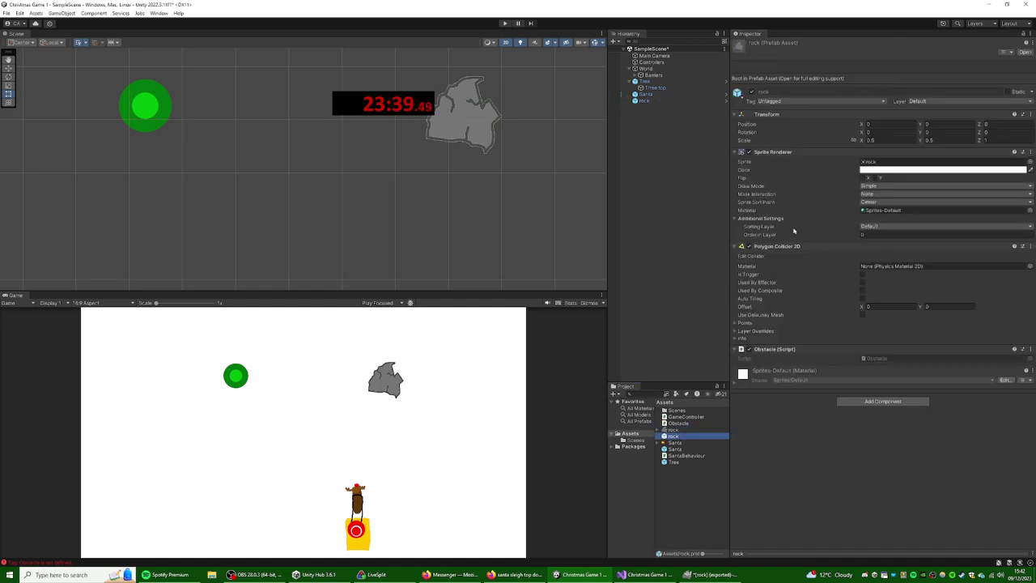
left_click(781, 101)
left_click(797, 172)
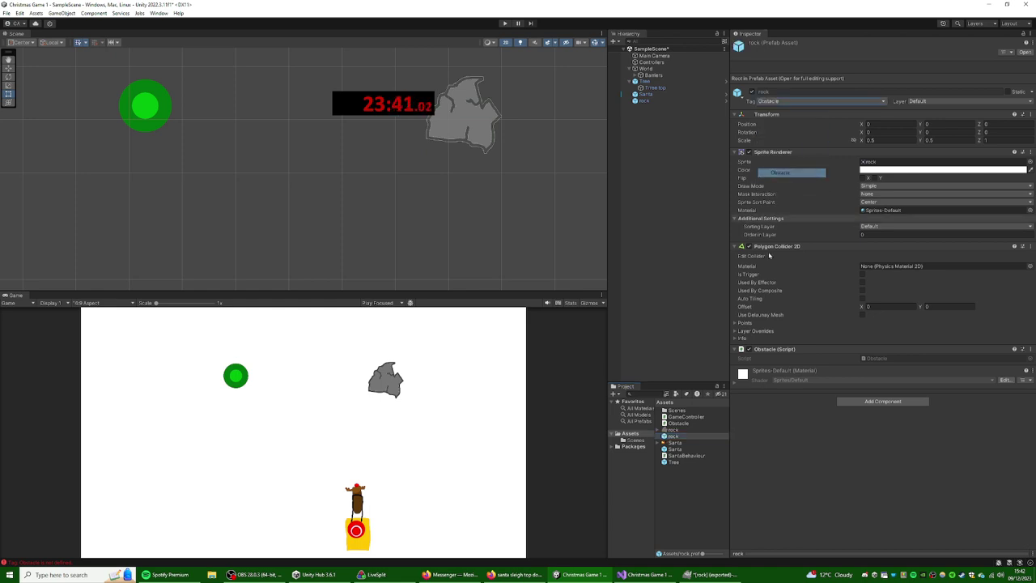
left_click(674, 462)
left_click(781, 101)
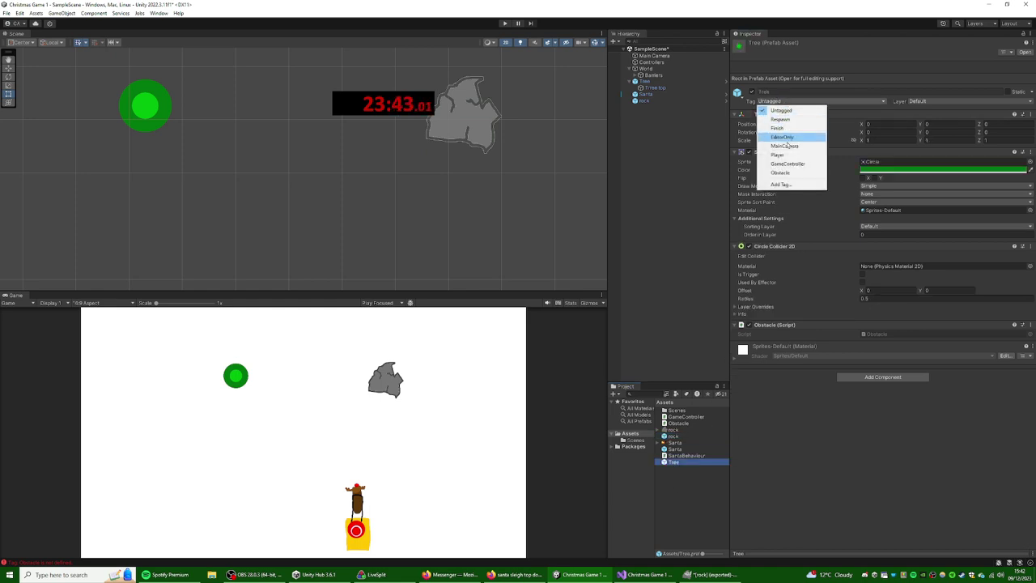
left_click(796, 173)
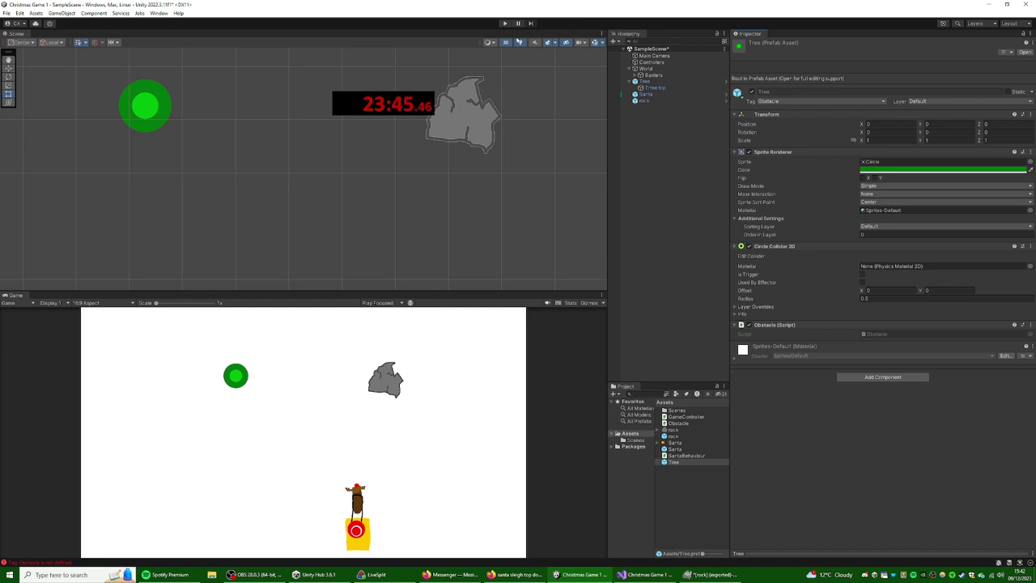
- Run the game, steer Santa left and right into the obstacles to test the tagged collisions, and stop it
left_click(505, 23)
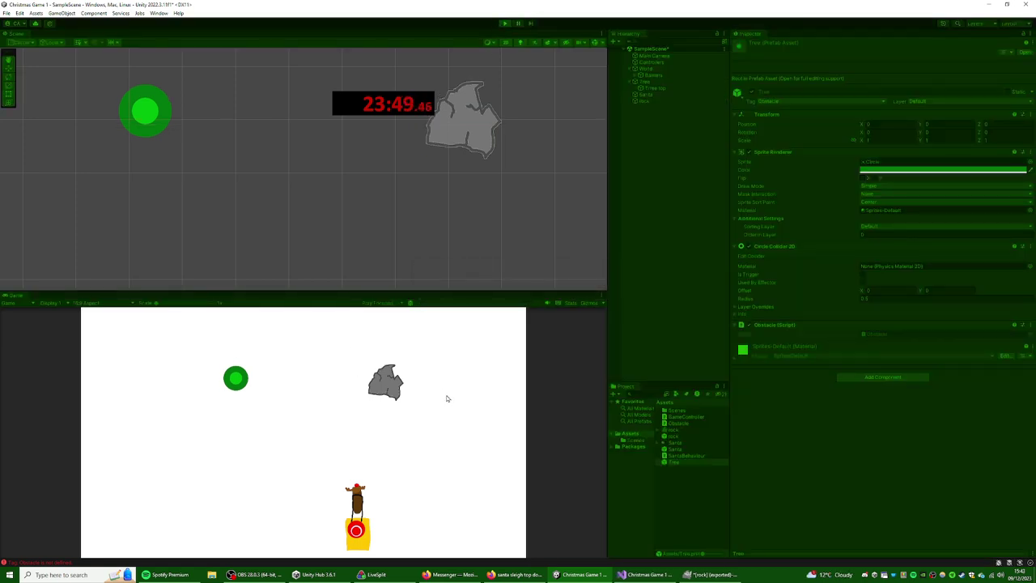
key("Left")
key("Right")
key("Left")
key("Left")
left_click(505, 23)
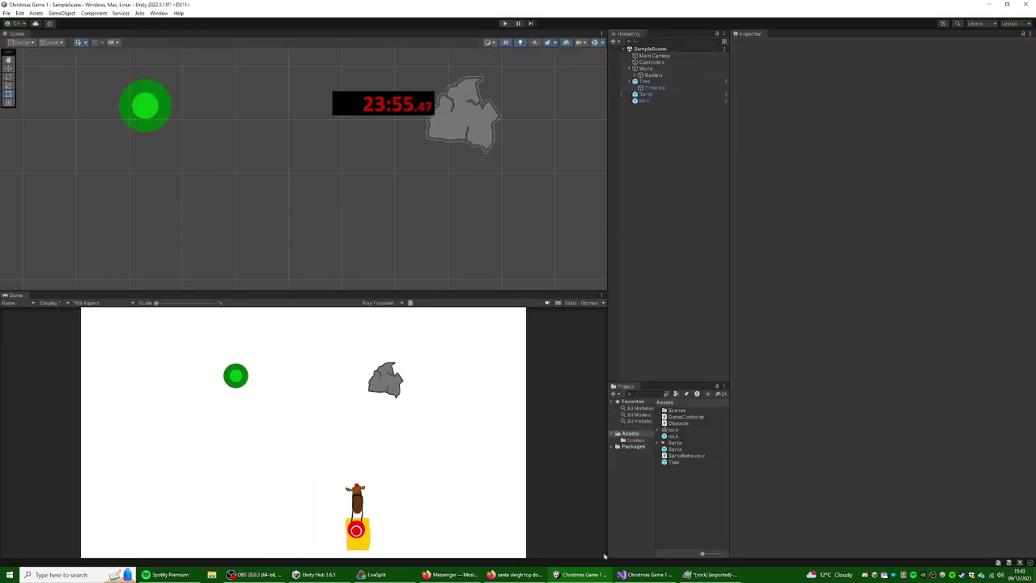
- In the SantaBehaviour script in Visual Studio, declare a public int m_health field directly above m_speed
left_click(646, 574)
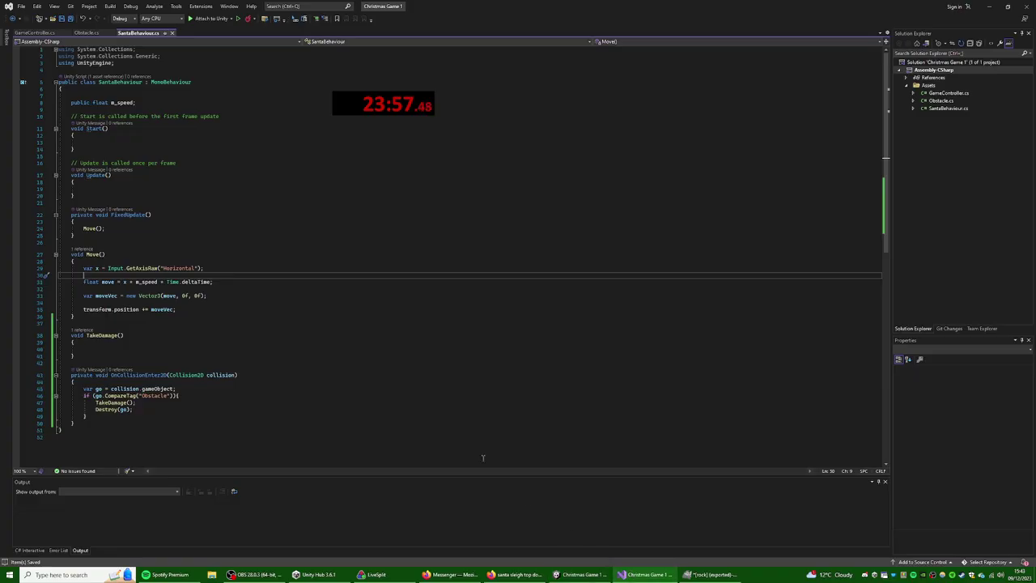
left_click(125, 348)
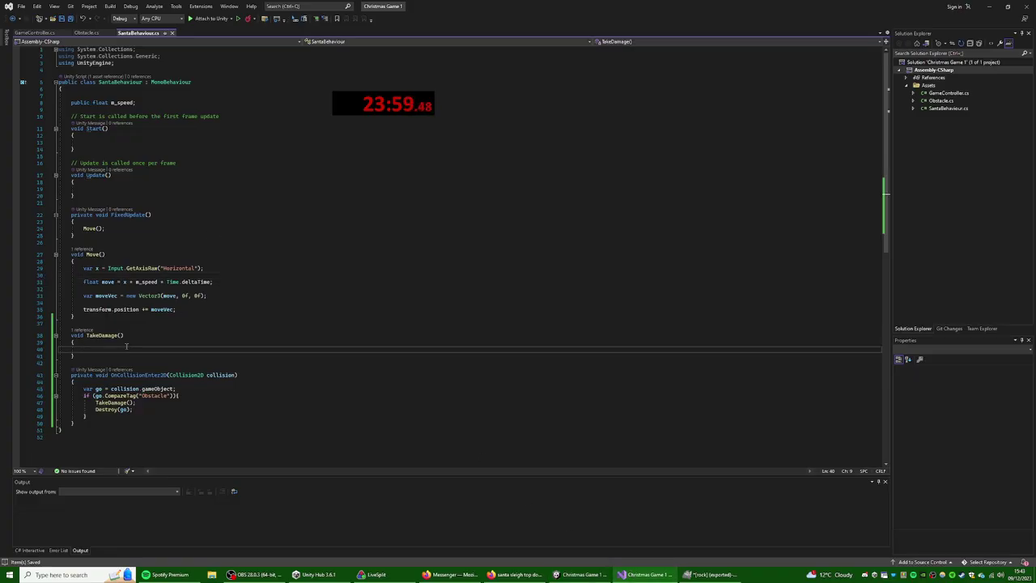
left_click(184, 96)
key("Return")
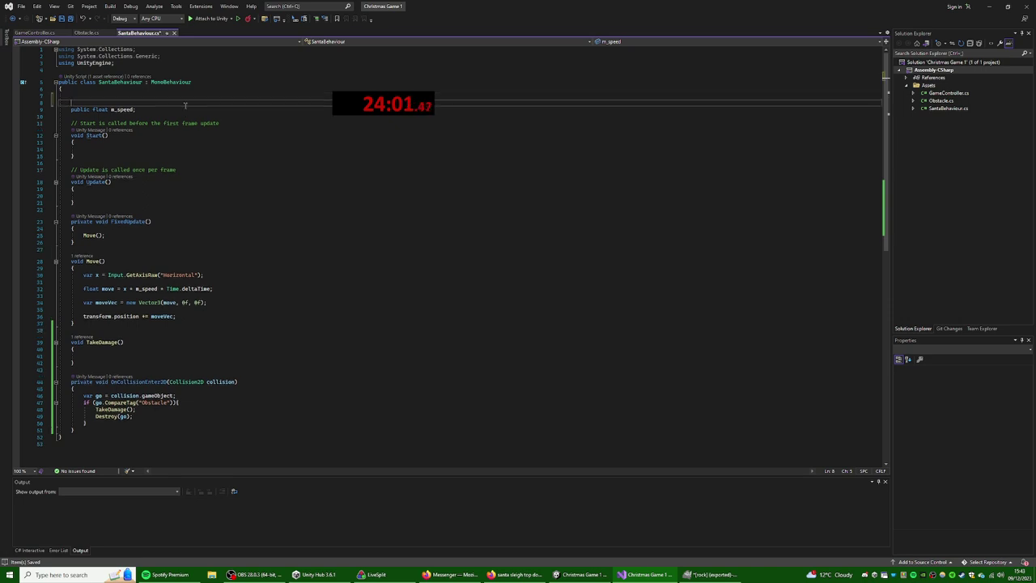
key("Up")
key("Return")
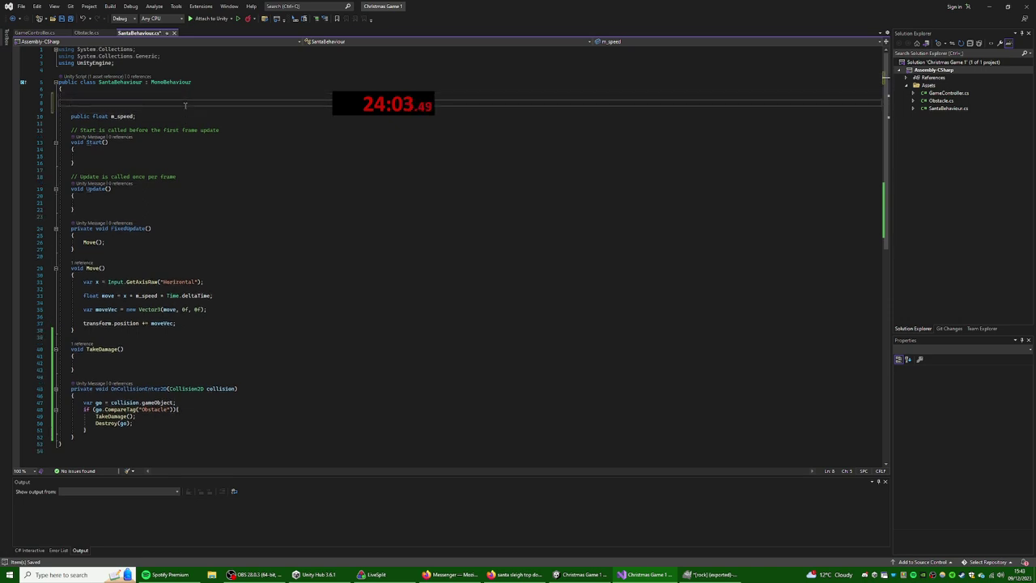
key("Delete")
type("public")
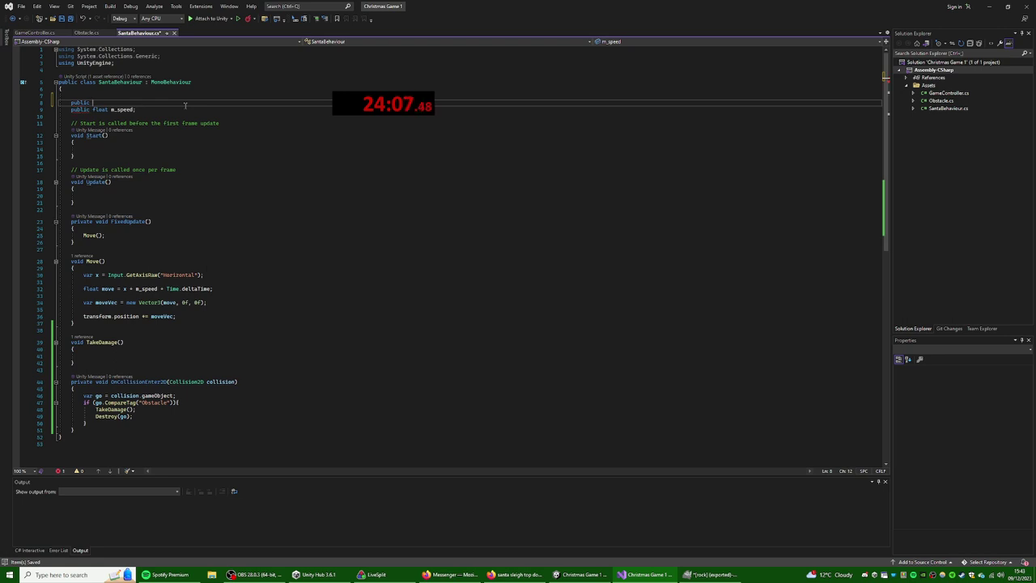
type(" int m_health;")
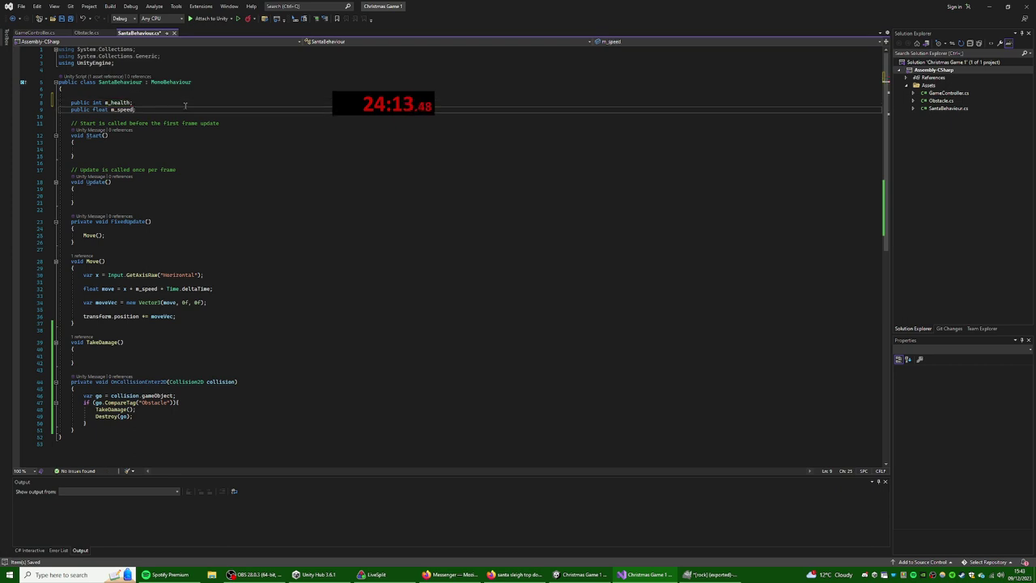
key("Down")
key("Down")
key("Down")
key("Down")
key("Down")
key("Down")
key("Down")
key("Down")
key("Down")
key("Down")
key("Down")
key("Down")
key("Down")
key("Down")
key("Down")
key("Down")
key("Down")
key("Down")
key("Down")
key("Down")
key("Down")
key("Down")
key("Down")
key("Up")
key("Up")
key("Up")
key("Up")
key("Up")
key("Up")
key("Up")
key("Up")
key("Up")
key("Up")
key("Up")
key("Up")
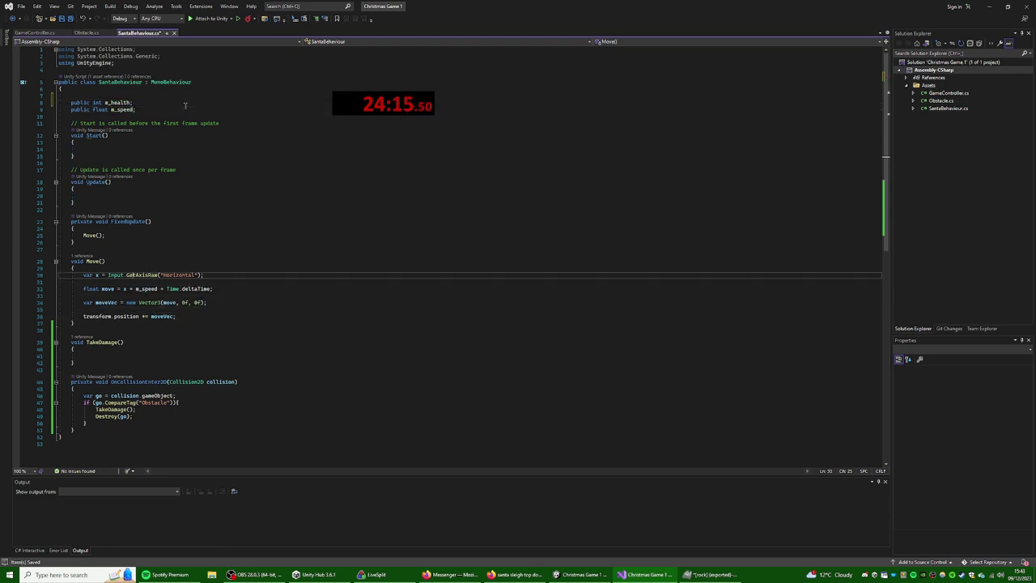
key("Up")
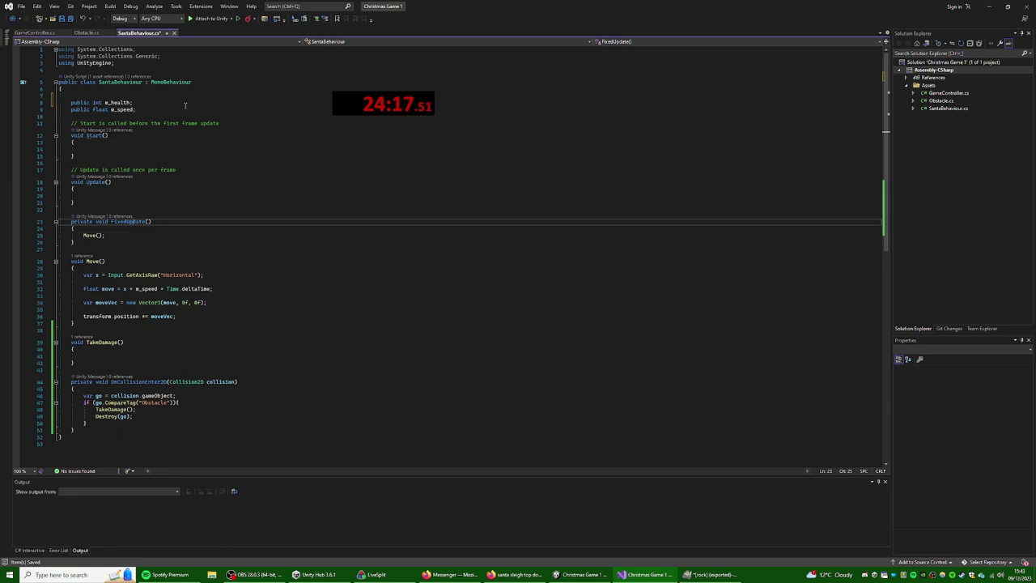
key("Up")
key("Up")
key("Up")
key("Up")
key("Up")
key("Up")
key("Up")
key("Up")
key("Up")
key("Up")
key("Up")
key("Up")
key("Up")
key("Up")
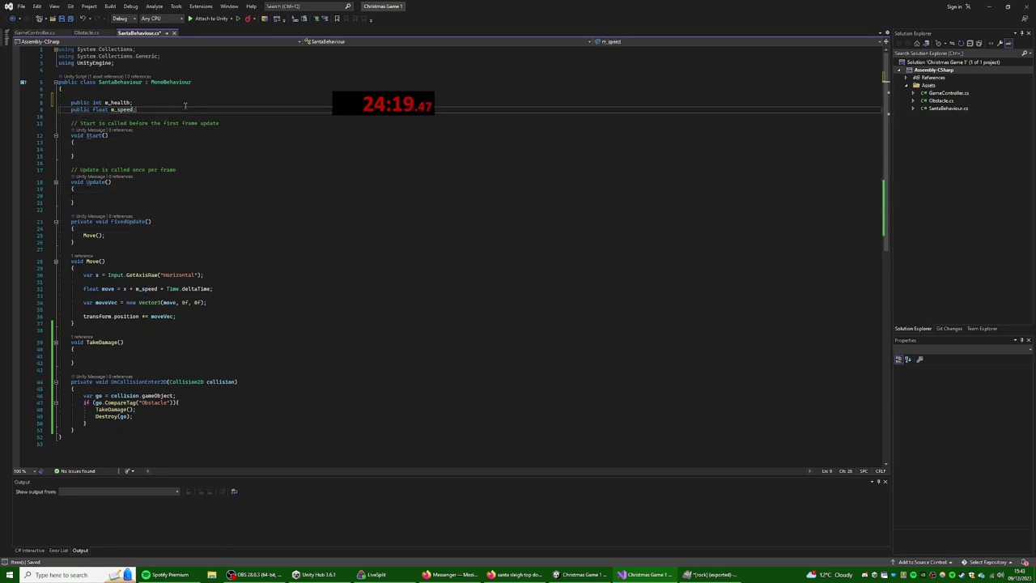
key("Down")
key("Down")
key("Down")
key("Down")
key("Down")
key("Down")
key("Down")
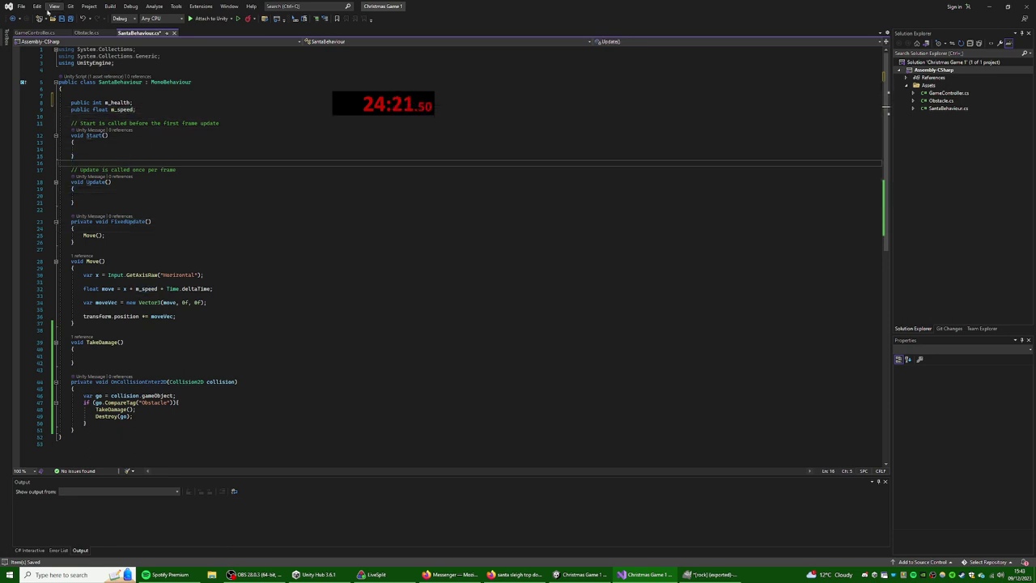
- Add an empty public void Lose() method below Update() in the GameController script
left_click(53, 33)
left_click(206, 200)
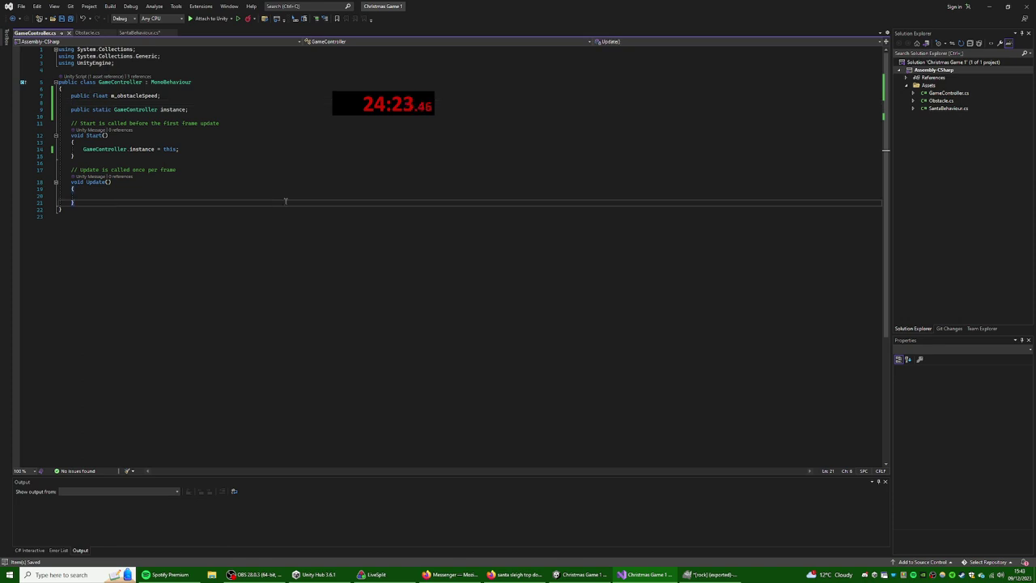
key("Return")
key("Return")
type("pu")
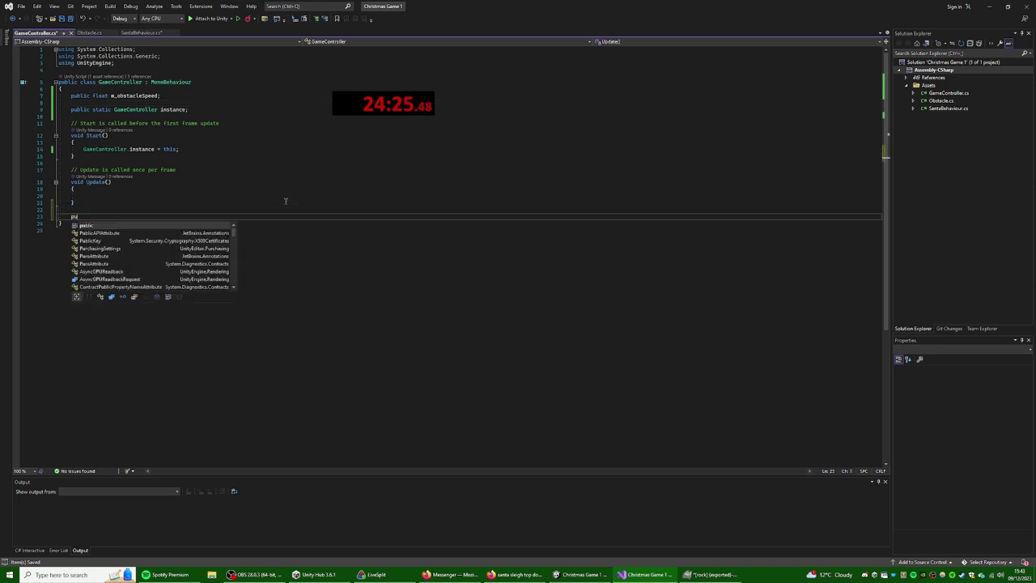
type("blic ")
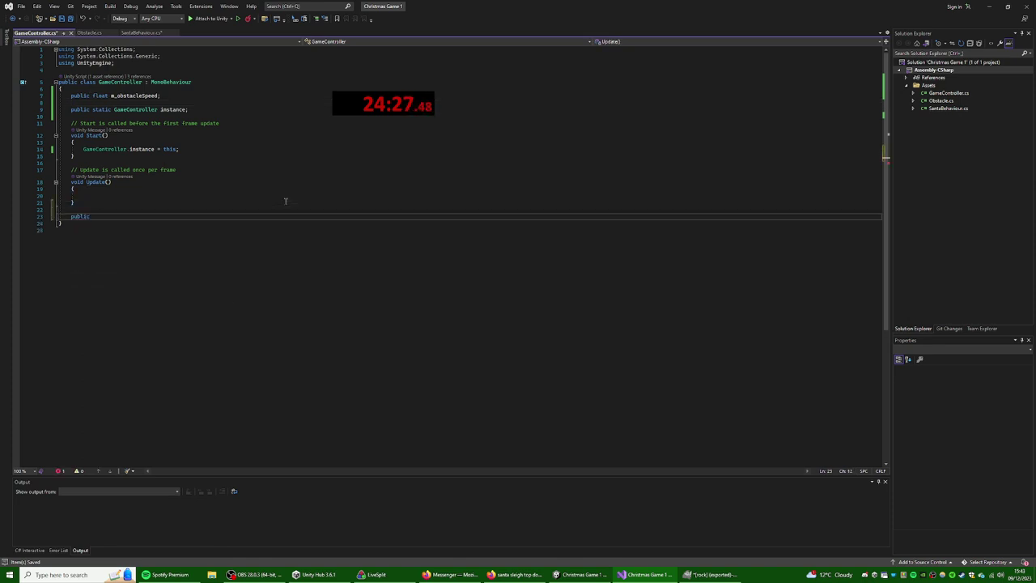
type("void P")
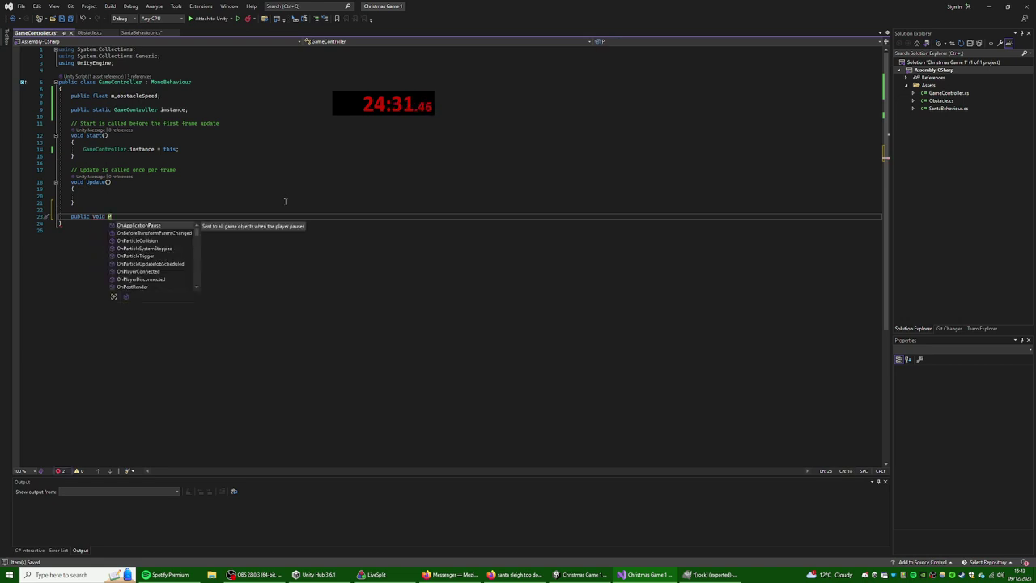
key("BackSpace")
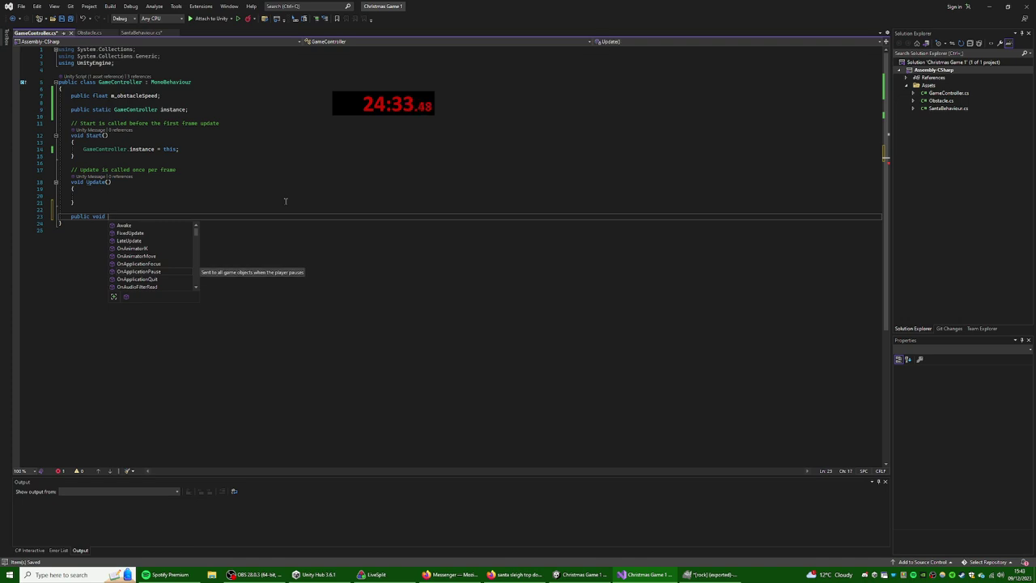
type("Lose() {")
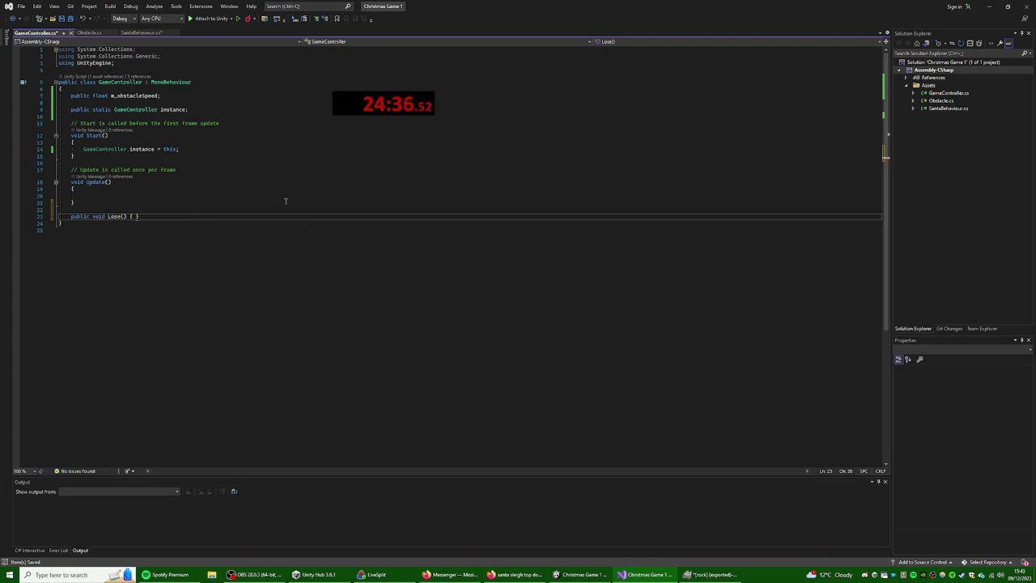
key("Return")
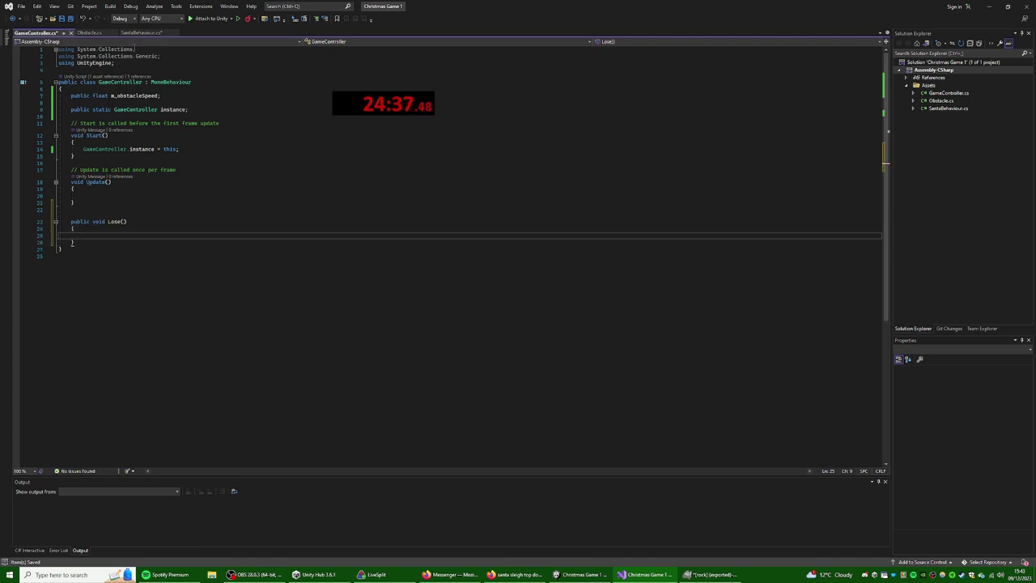
- In SantaBehaviour's TakeDamage() method, add the statement m_health--; to reduce the health by one
left_click(131, 33)
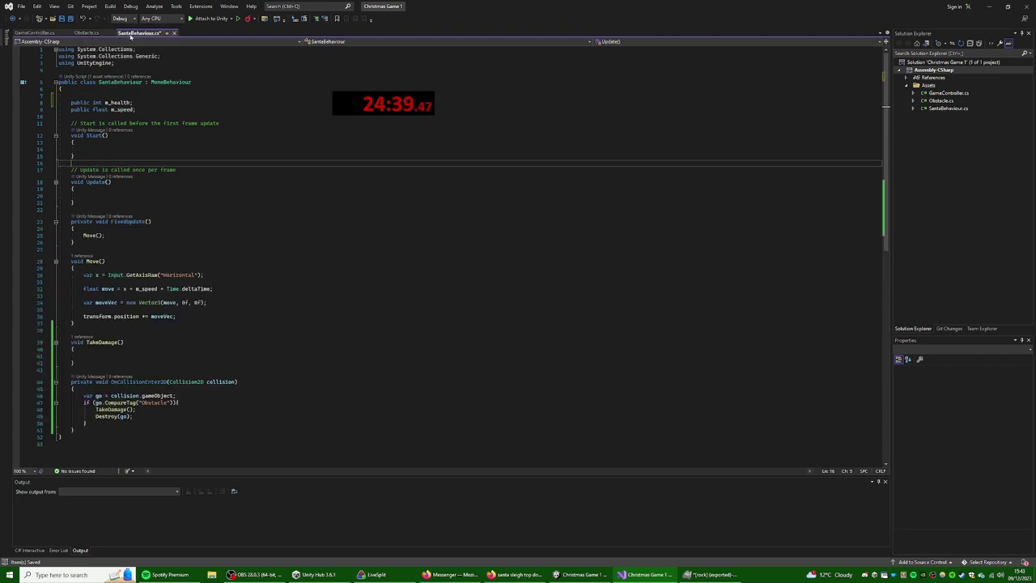
left_click(83, 356)
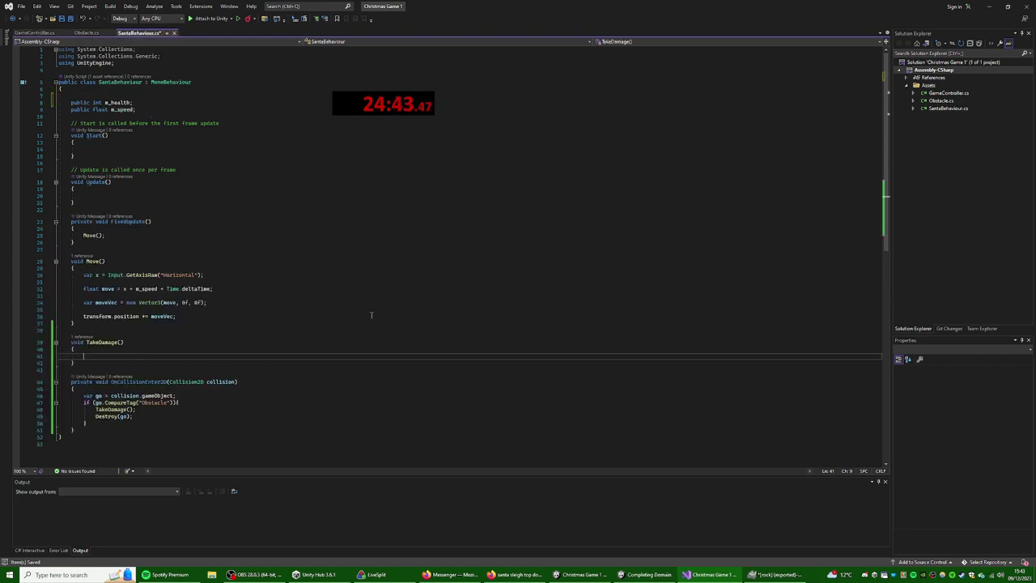
type("m")
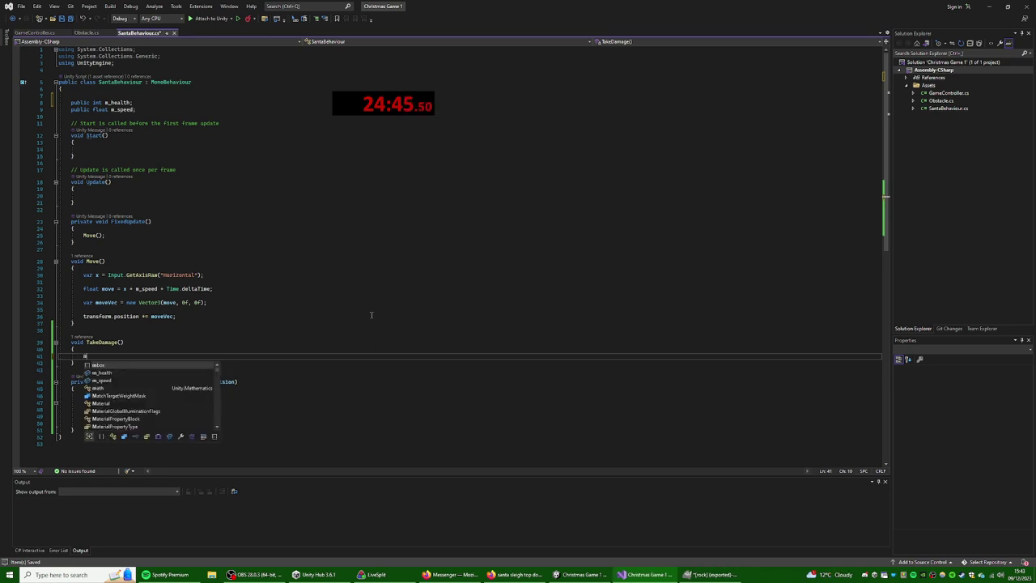
type("_health")
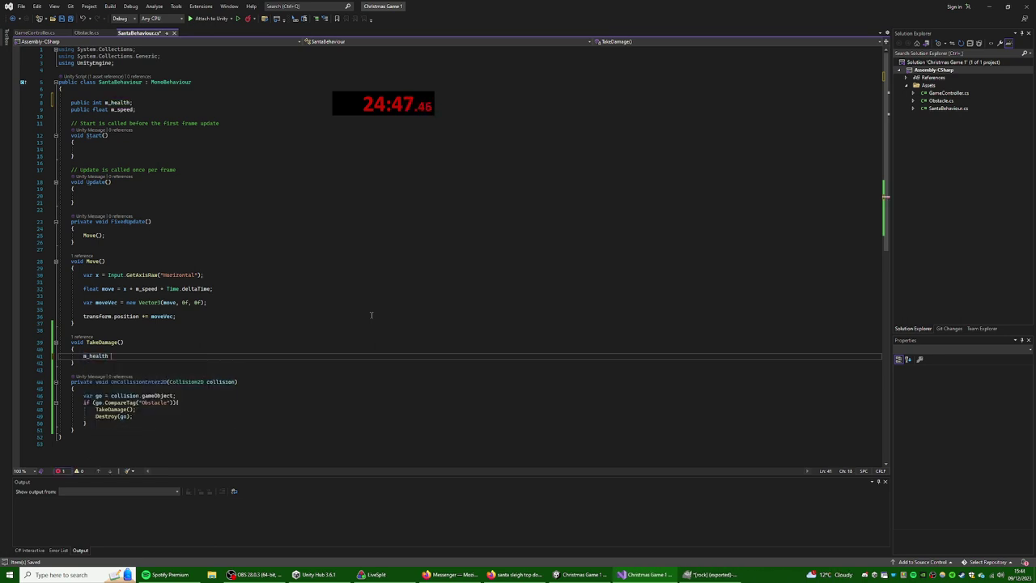
key("BackSpace")
type("h--;;")
key("Return")
- In TakeDamage(), add an if(m_health <= 0) statement with a braced block below m_health--;
type("if")
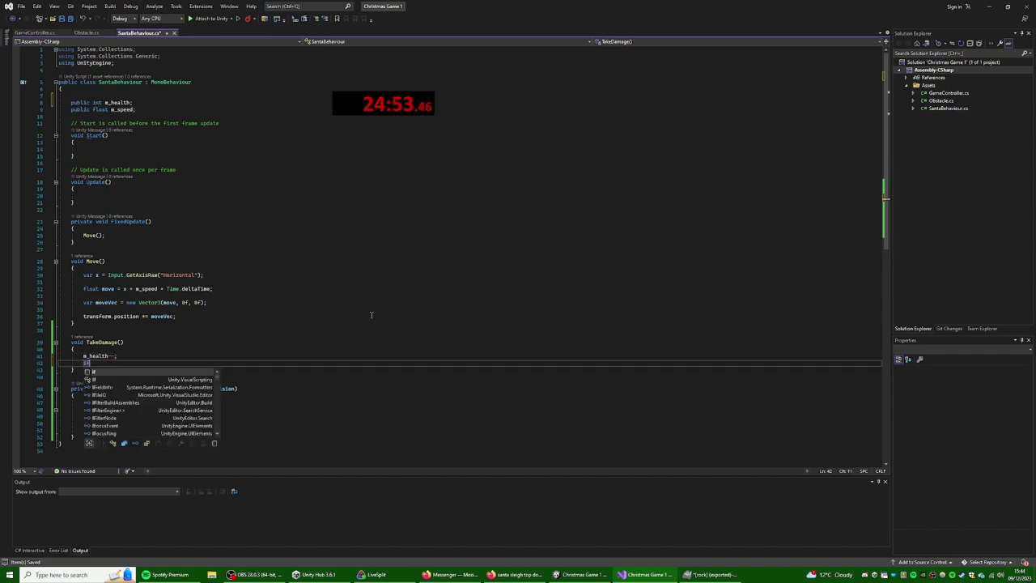
type("(m_health")
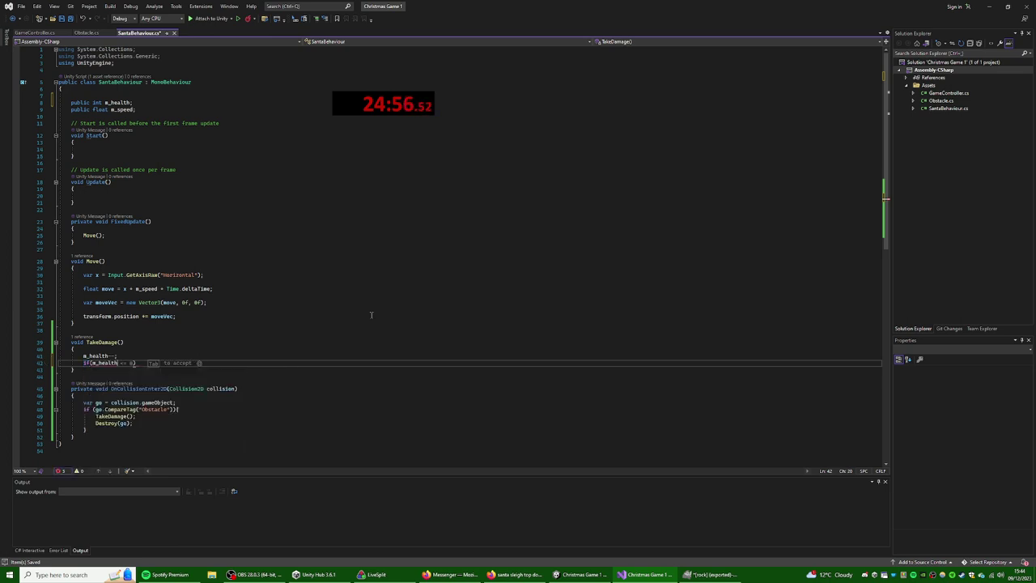
key("Tab")
key("Return")
type("{")
key("Return")
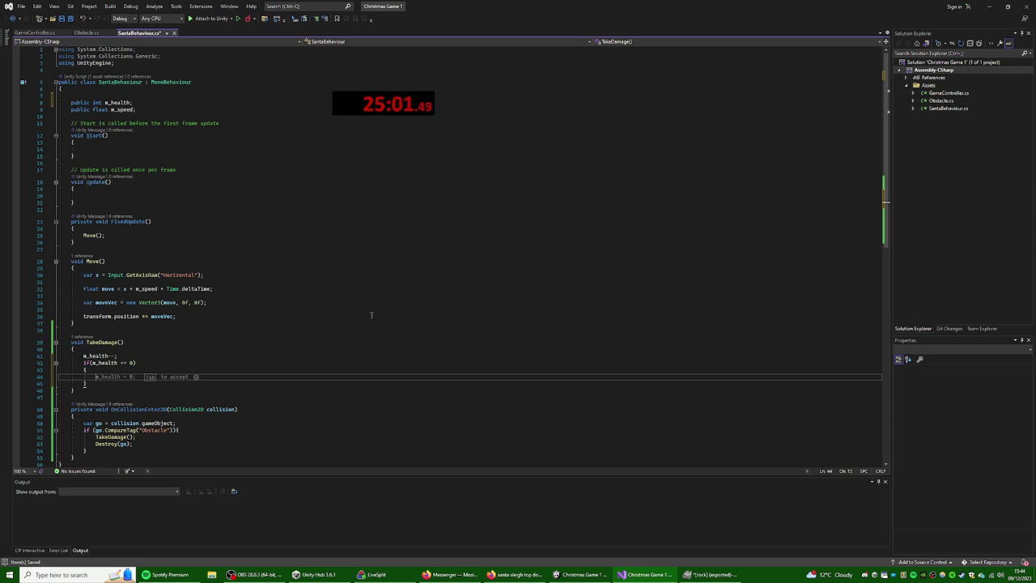
- Call GameController.instance.Lose(); inside the zero-health if block and save the SantaBehaviour script
type("GameController.")
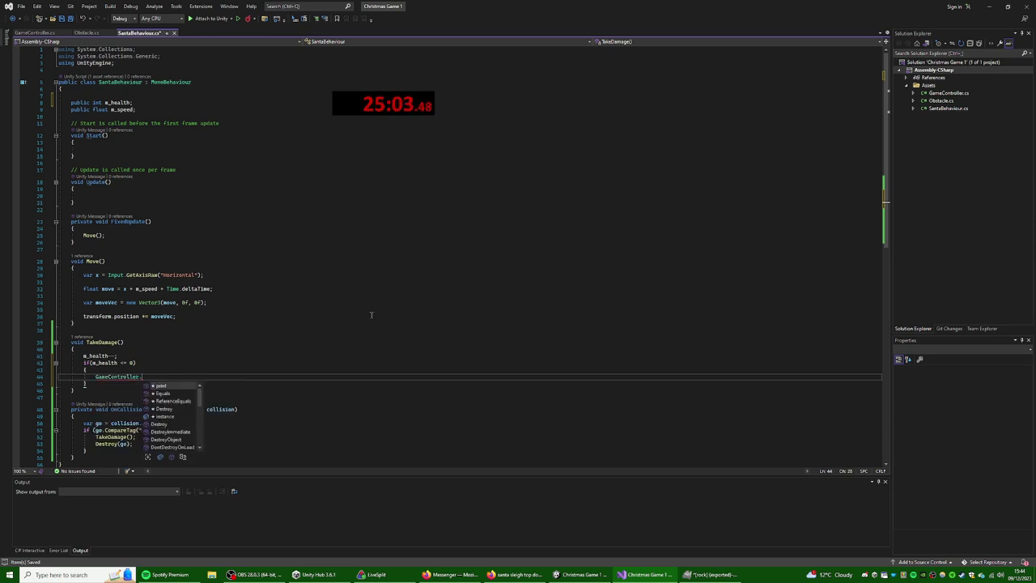
type("instance.")
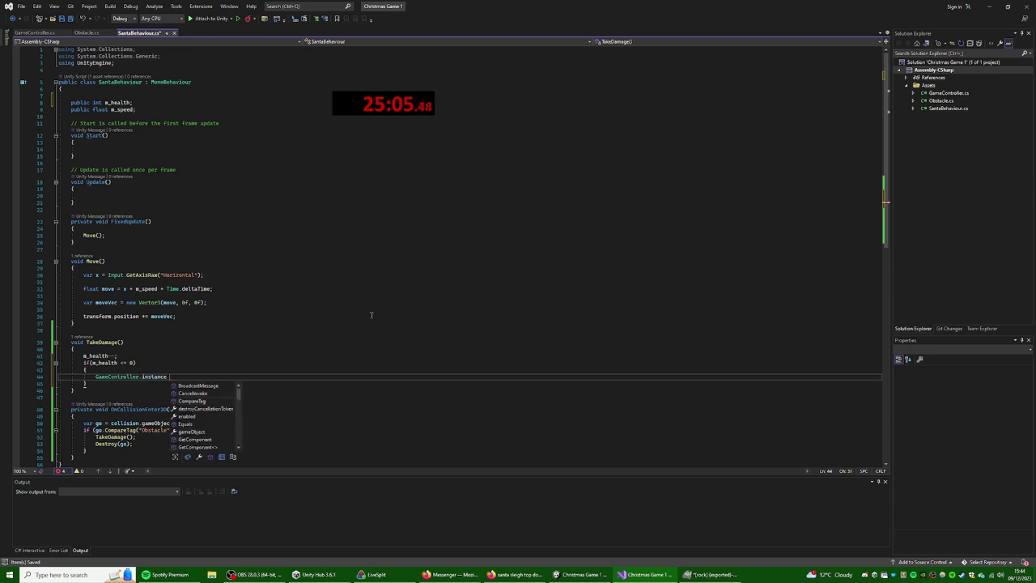
type("Lo")
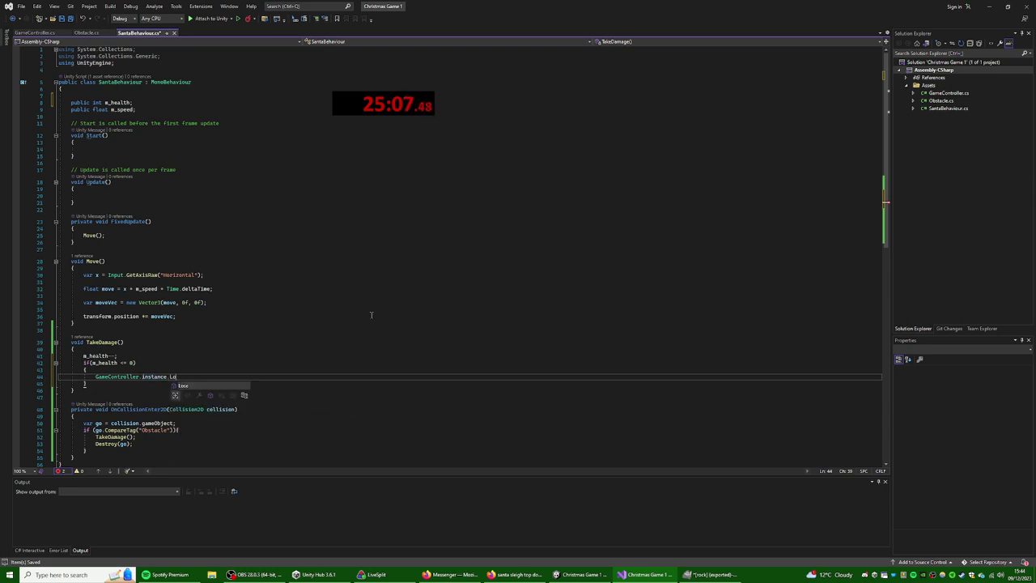
type("se();")
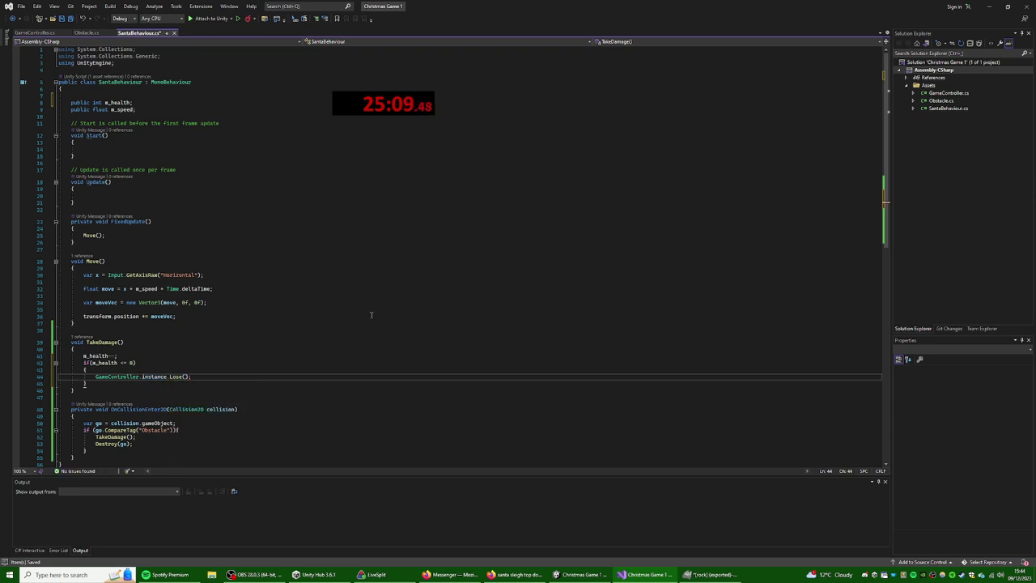
key("ctrl+s")
left_click(233, 320)
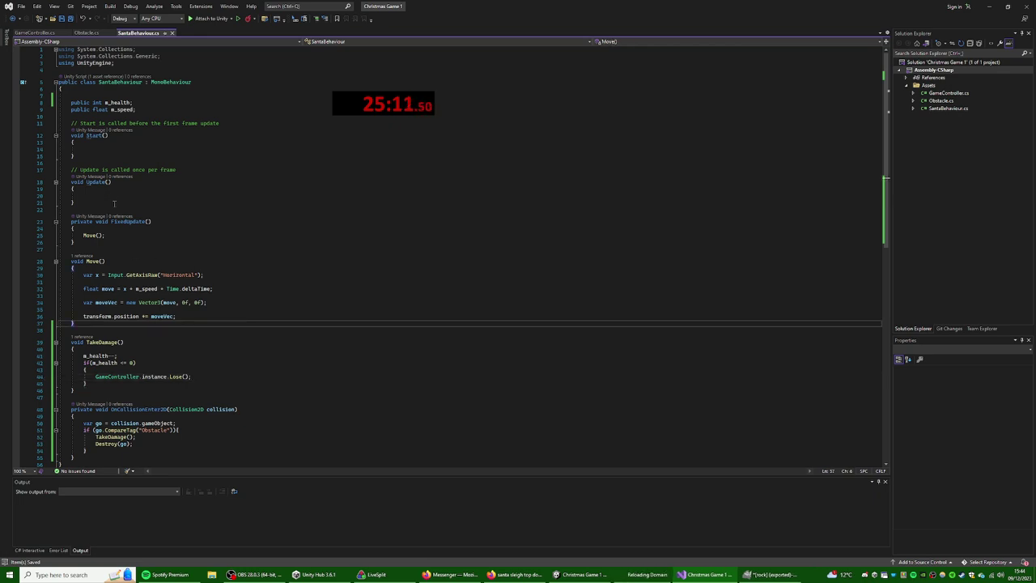
left_click(198, 374)
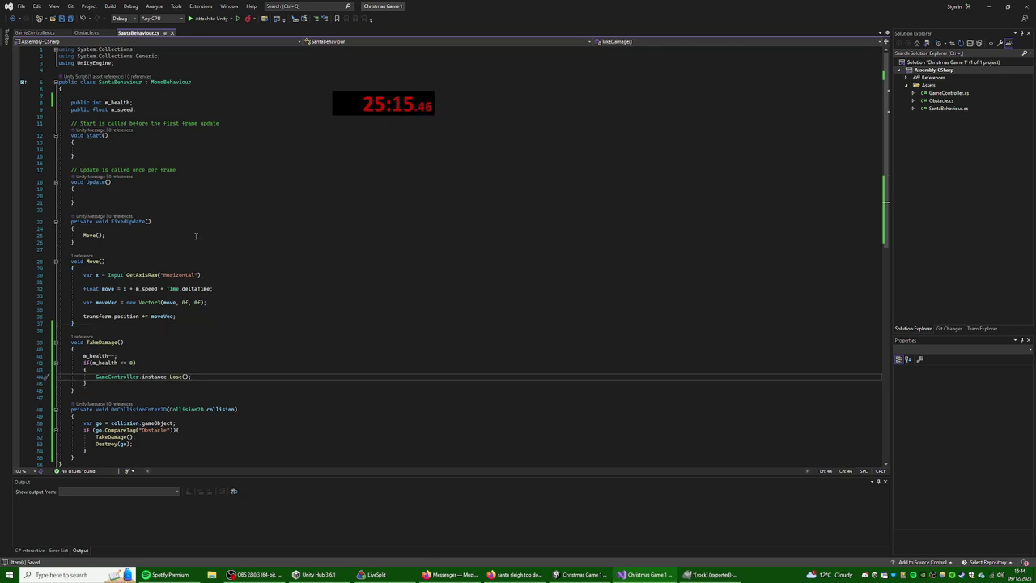
- In the GameController script, give Lose() a GameObject santa parameter and make its body call Destroy(santa);
left_click(34, 33)
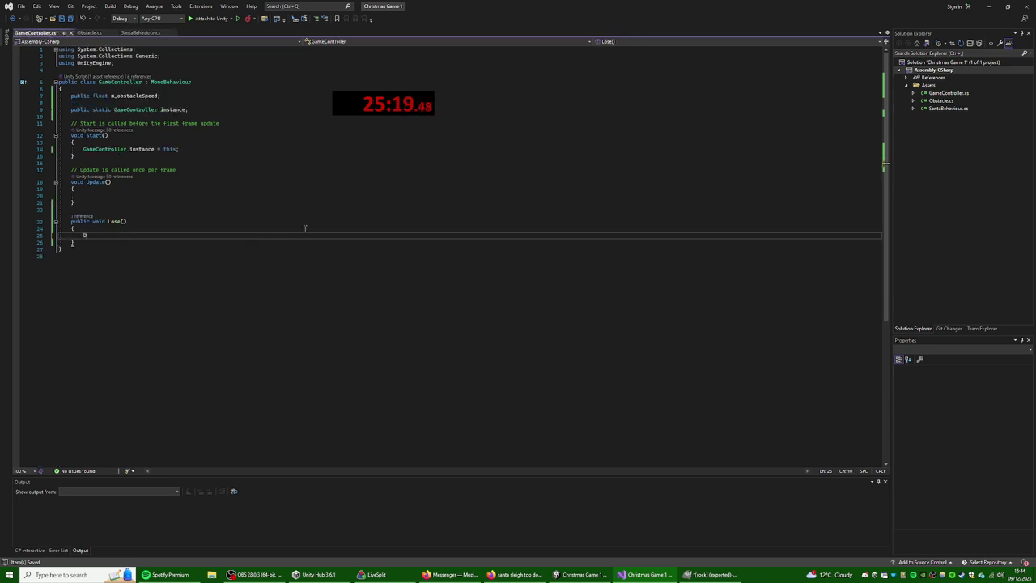
type("Destroy")
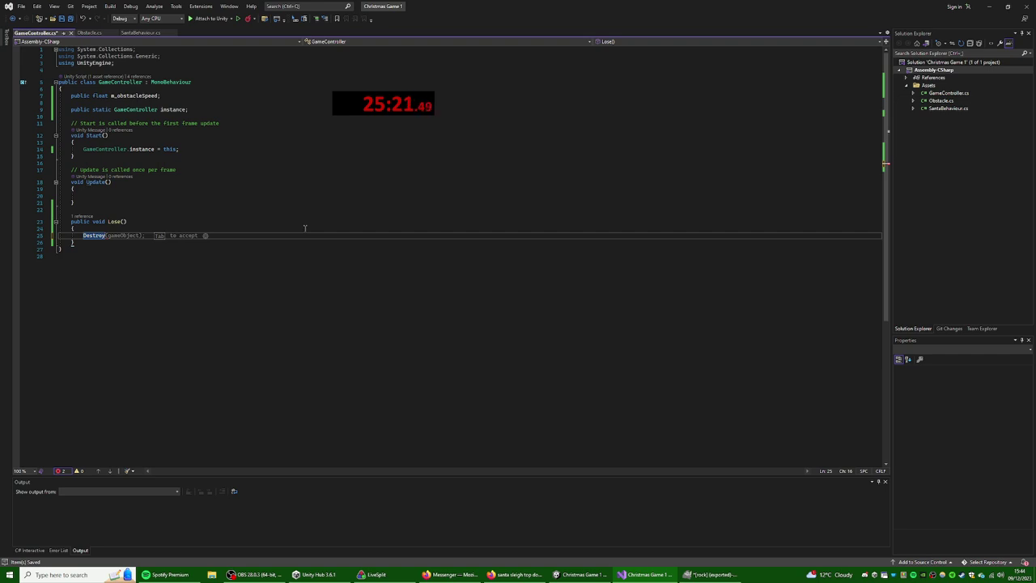
key("ctrl+minus")
left_click(126, 221)
type("Gam")
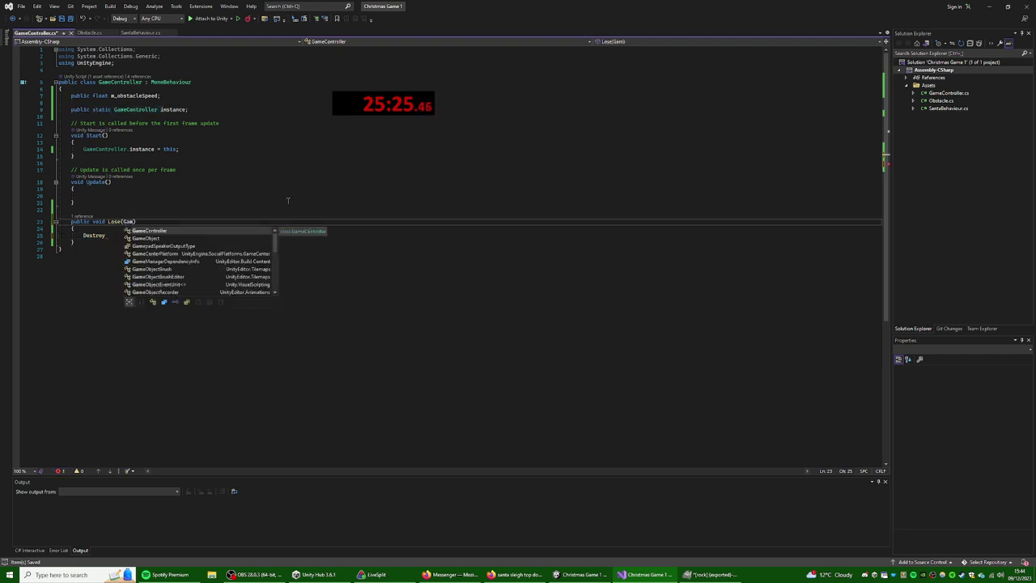
type("eObject santa)")
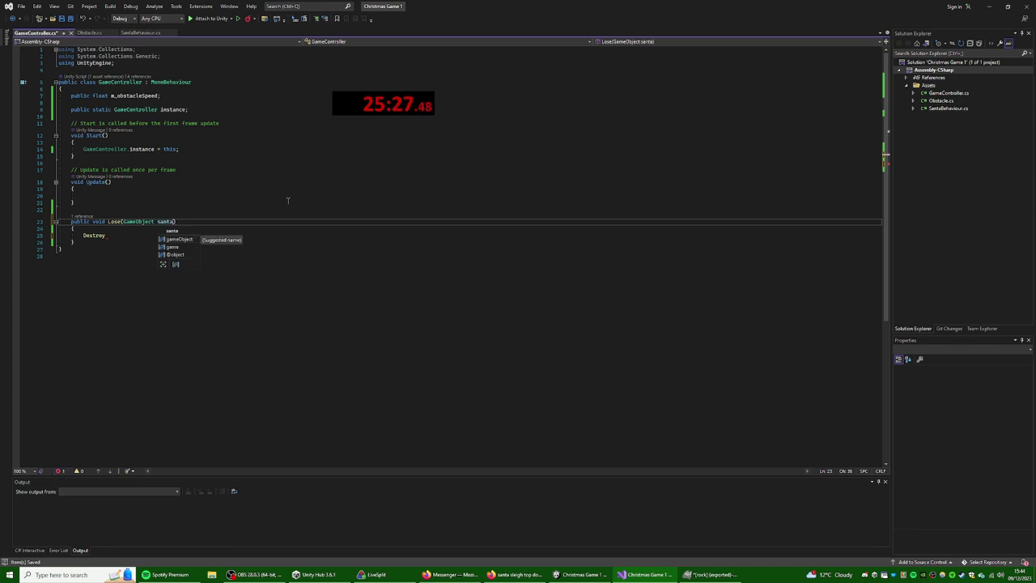
key("Down")
key("Down")
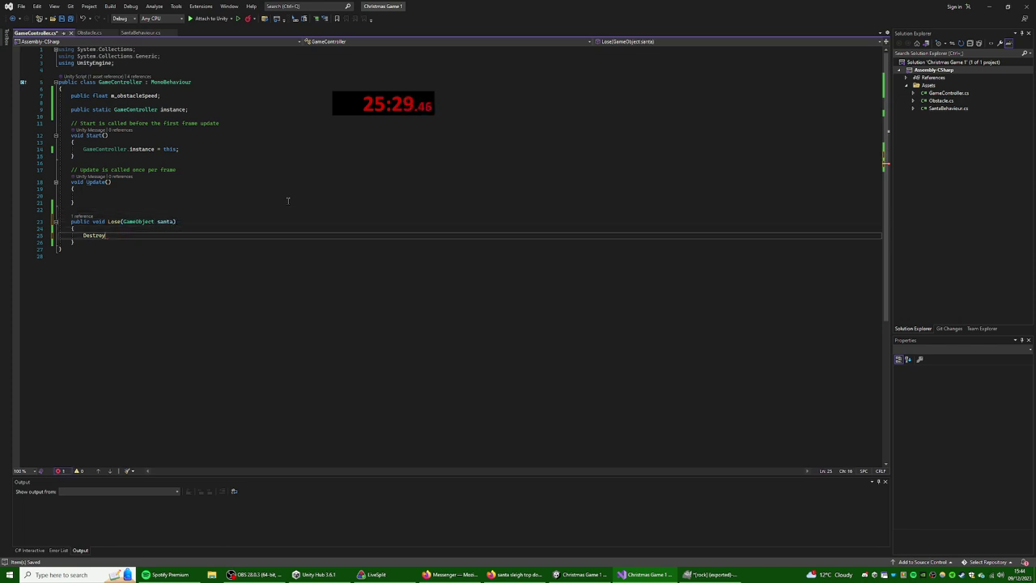
type("(santa);")
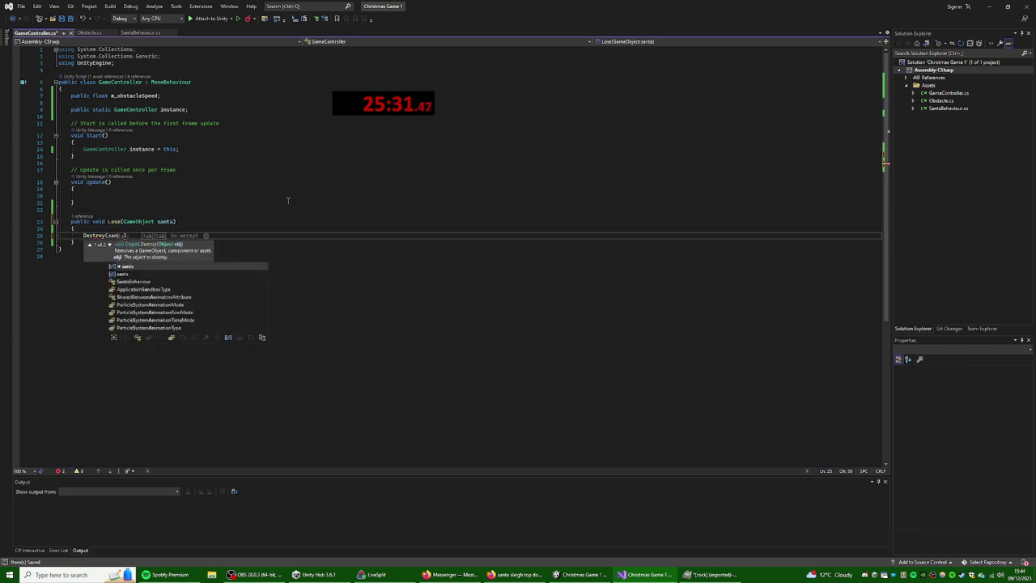
- In SantaBehaviour's TakeDamage(), pass gameObject as the argument of the Lose() call and save the script
key("ctrl+Tab")
key("Left")
key("Left")
type("gameObject")
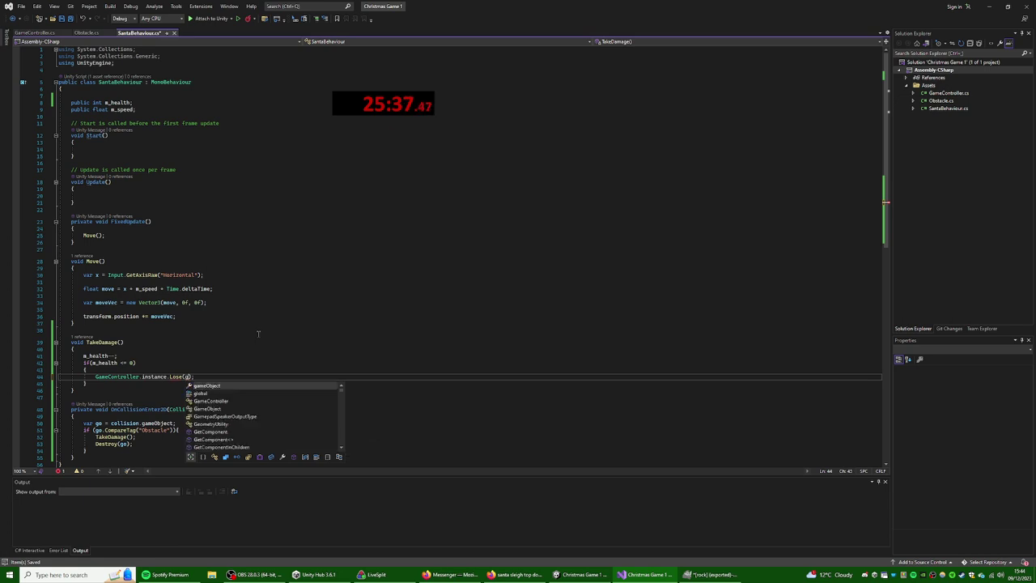
left_click(258, 332)
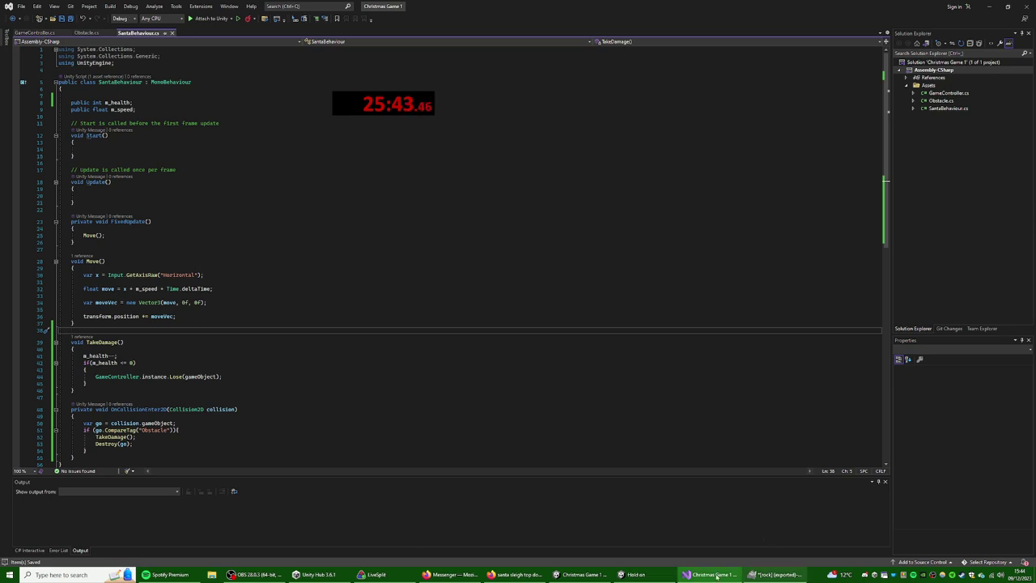
- Switch to Unity, run the game to test Santa's collisions with the obstacles, and stop it
left_click(515, 574)
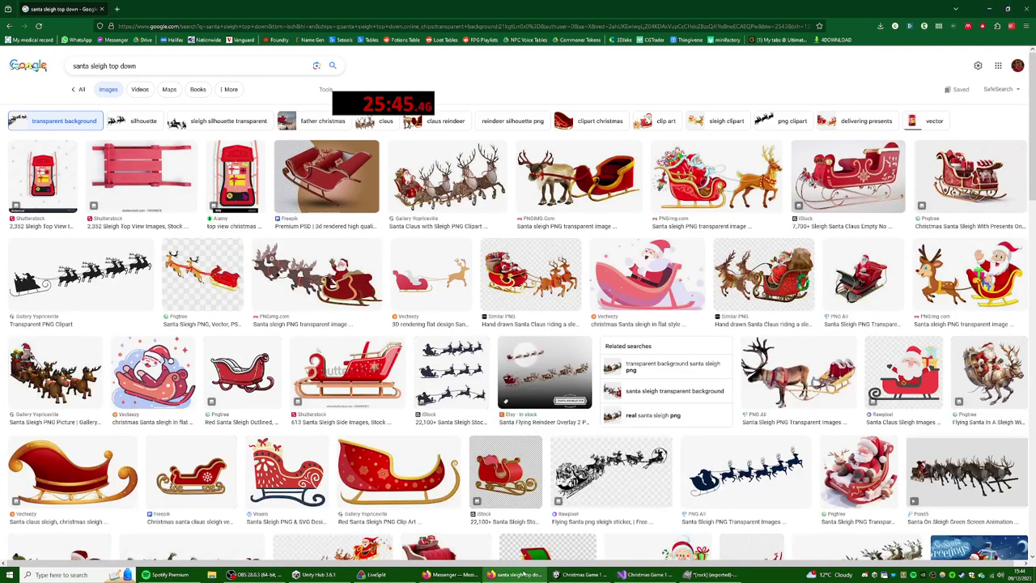
left_click(578, 574)
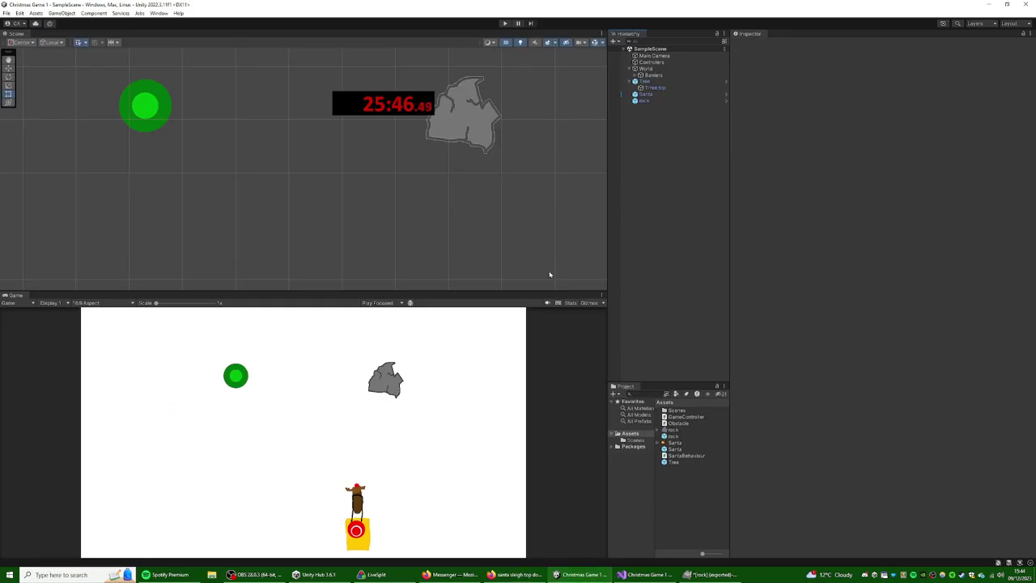
left_click(505, 24)
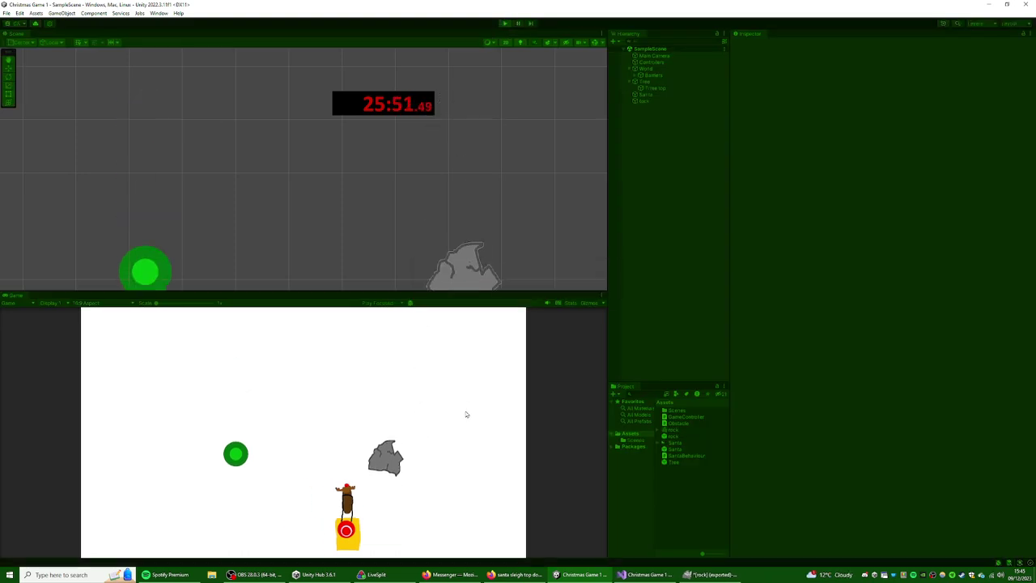
left_click(505, 24)
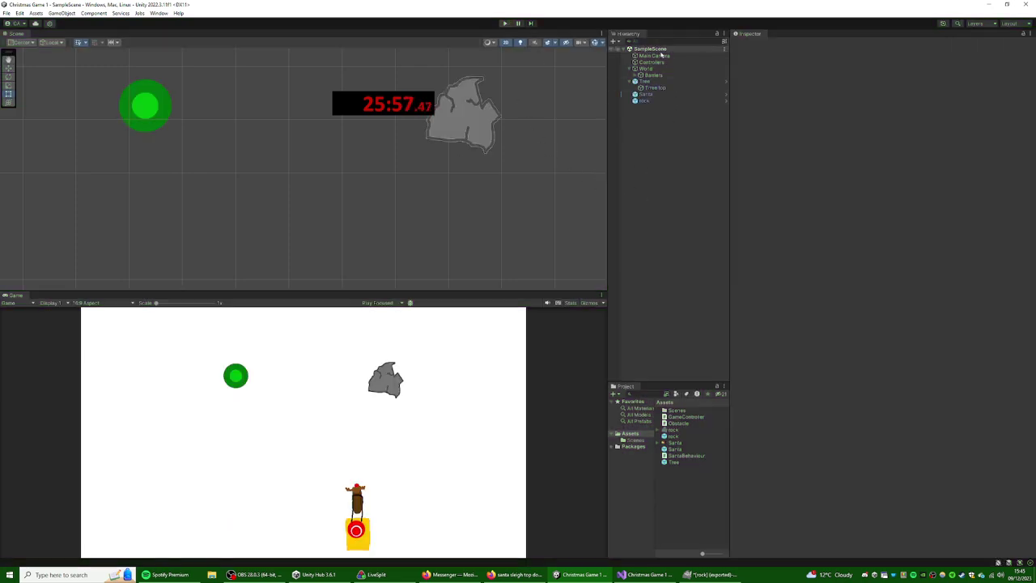
- Back in Visual Studio, declare a public bool m_gameStopped field below m_obstacleSpeed in the GameController script
left_click(645, 574)
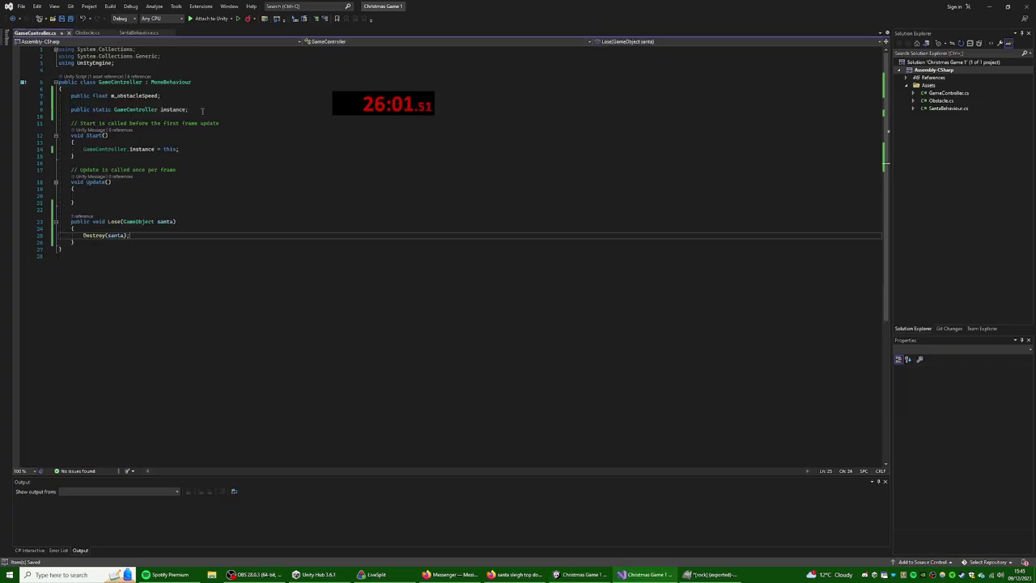
left_click(180, 98)
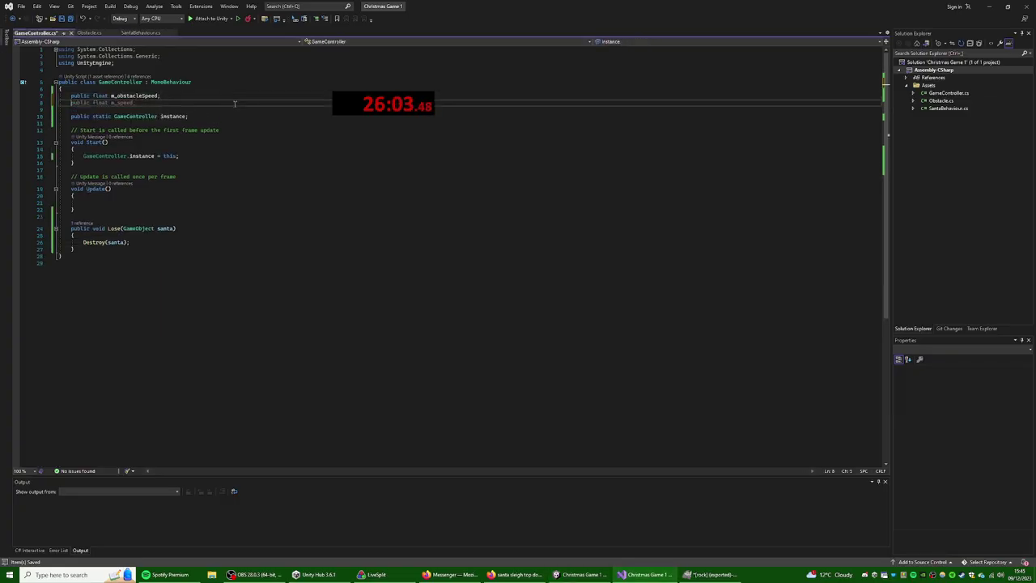
type("publi")
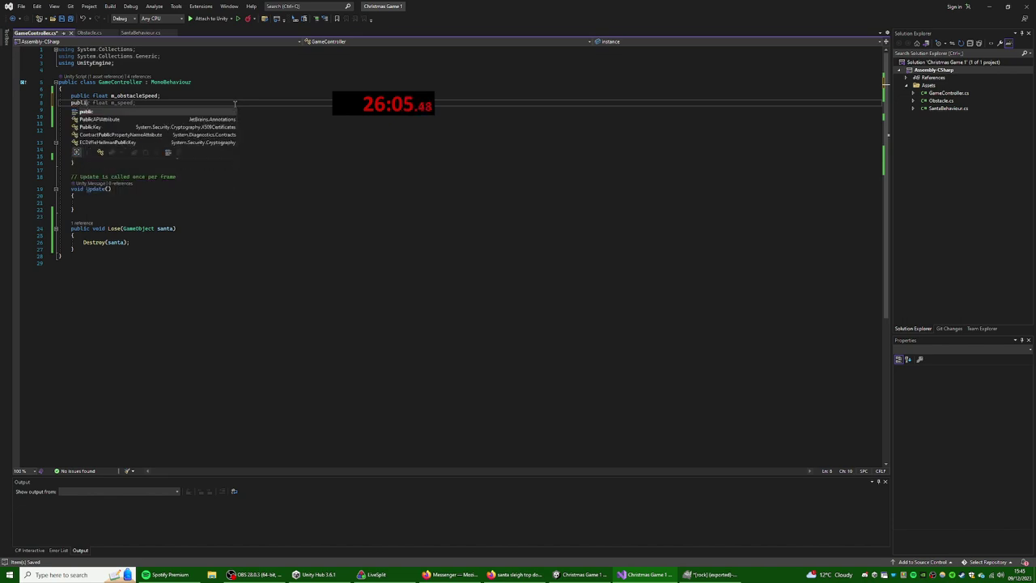
type("c ")
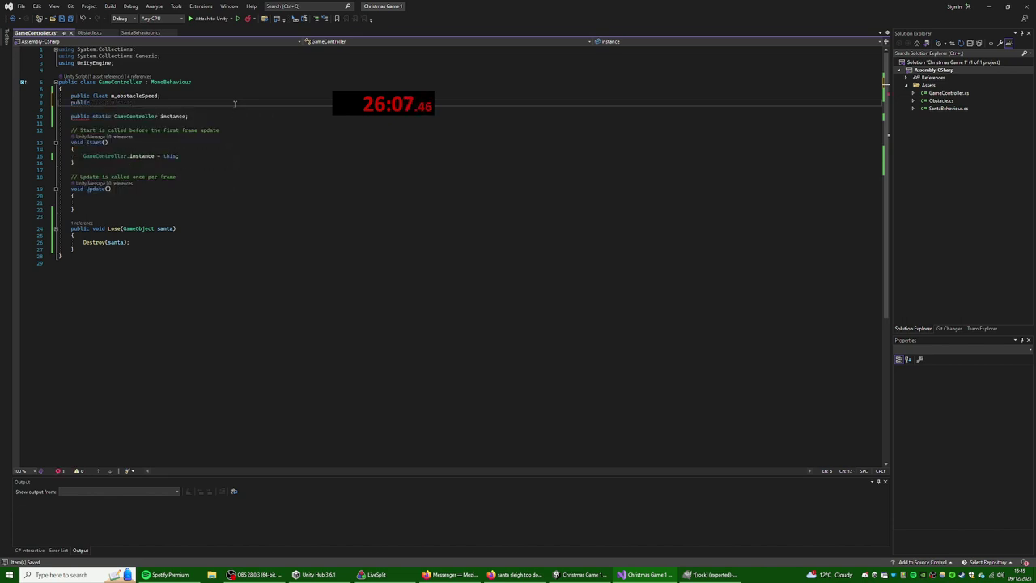
type("bool m_gameStopped;")
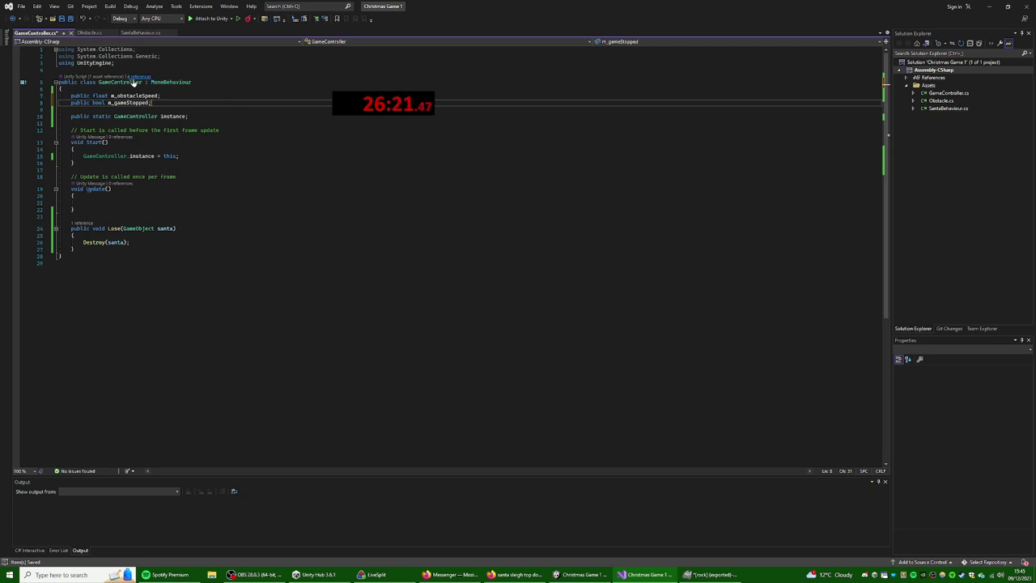
- In GameController's Lose() method, add m_gameStopped = true; below the Destroy(santa) call
left_click(141, 242)
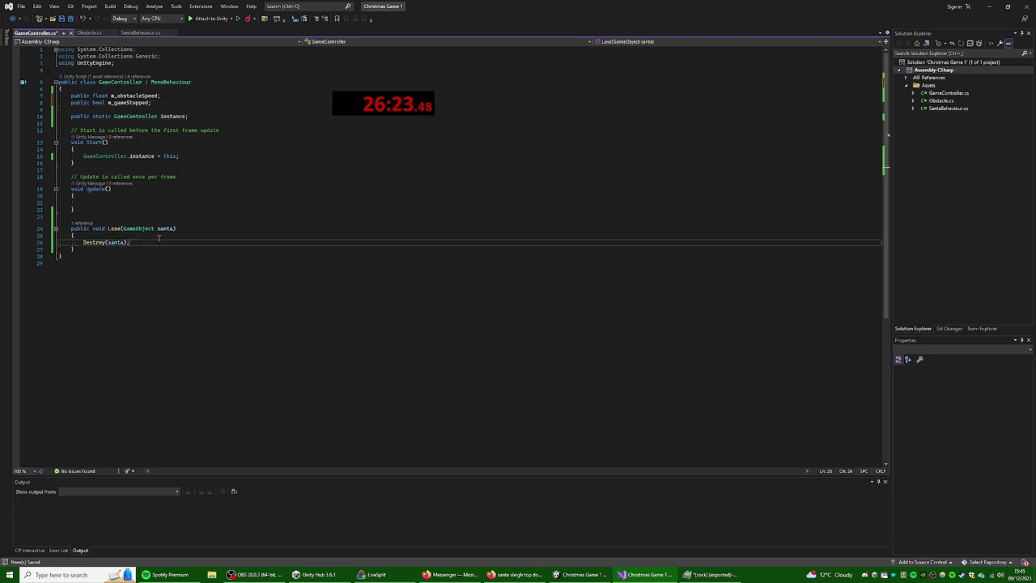
key("Return")
type("gam")
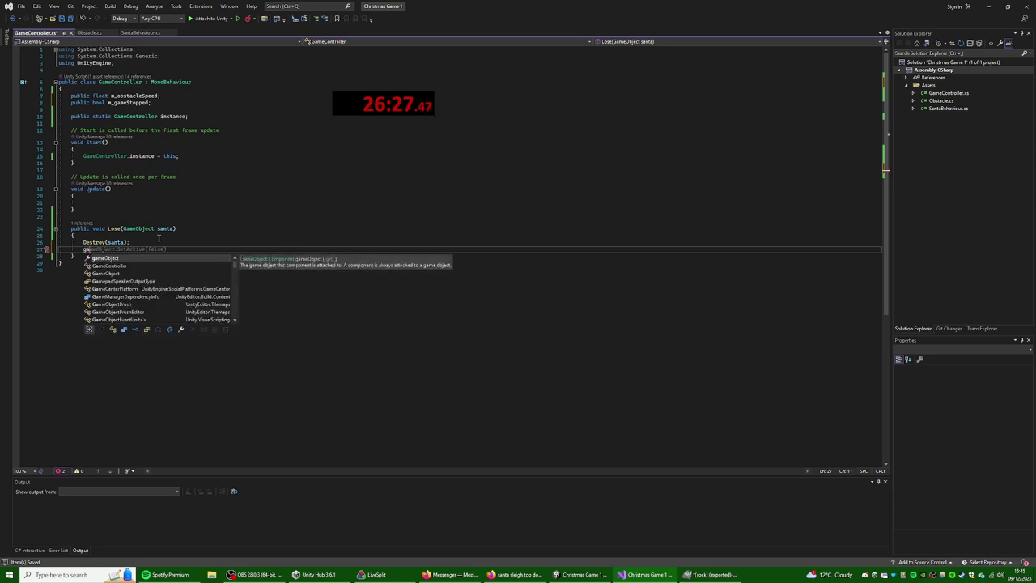
key("BackSpace")
key("BackSpace")
key("BackSpace")
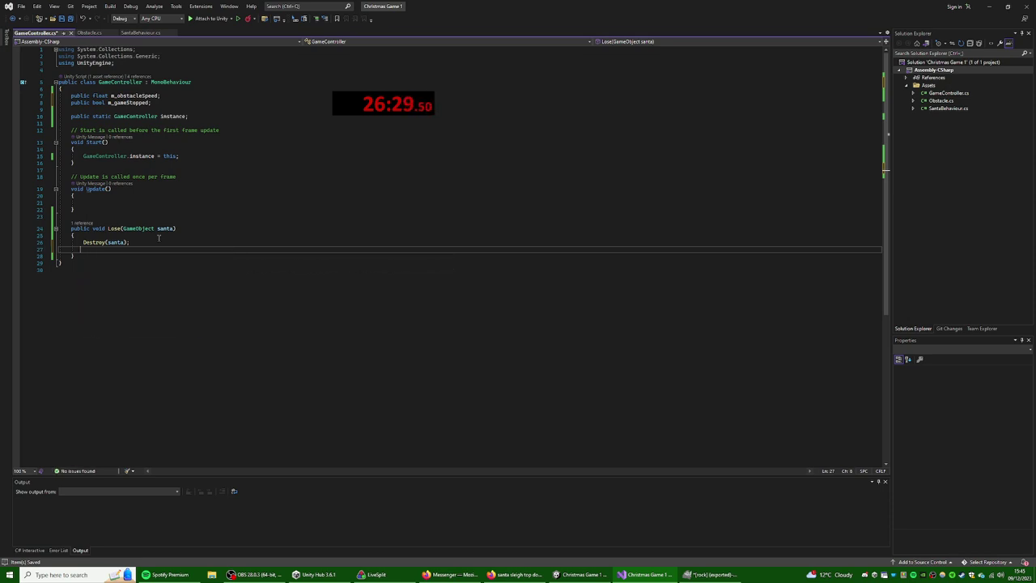
type("m")
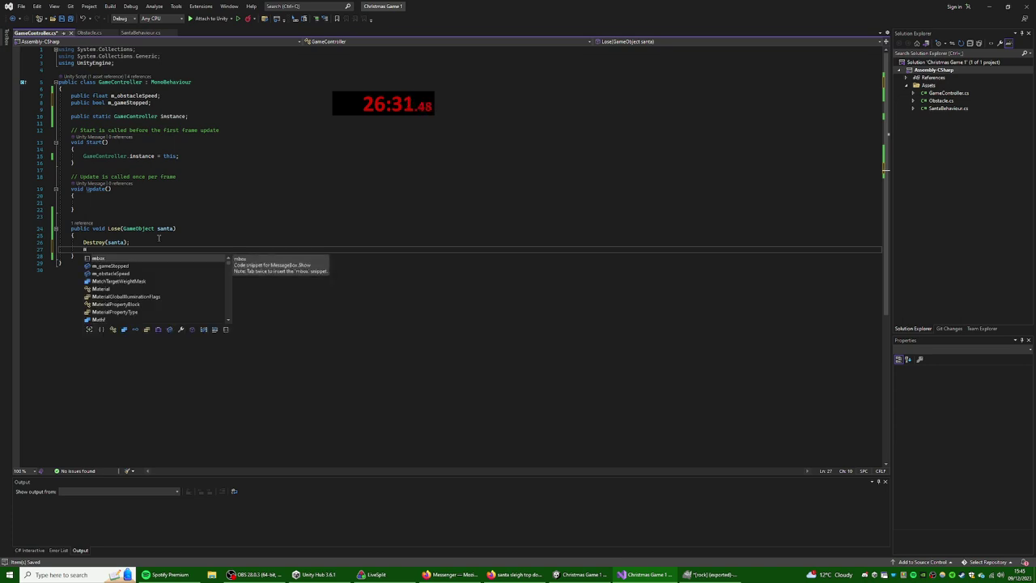
type("_gameStopped = true;")
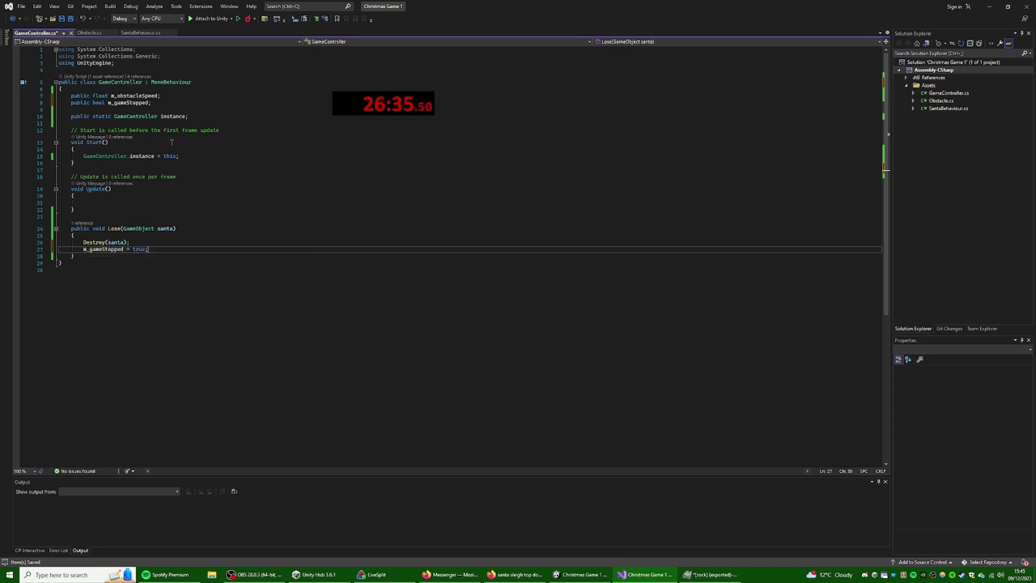
- Insert an empty private void Awake() method above Start() in GameController and place the cursor in its body
left_click(184, 123)
key("Return")
key("Return")
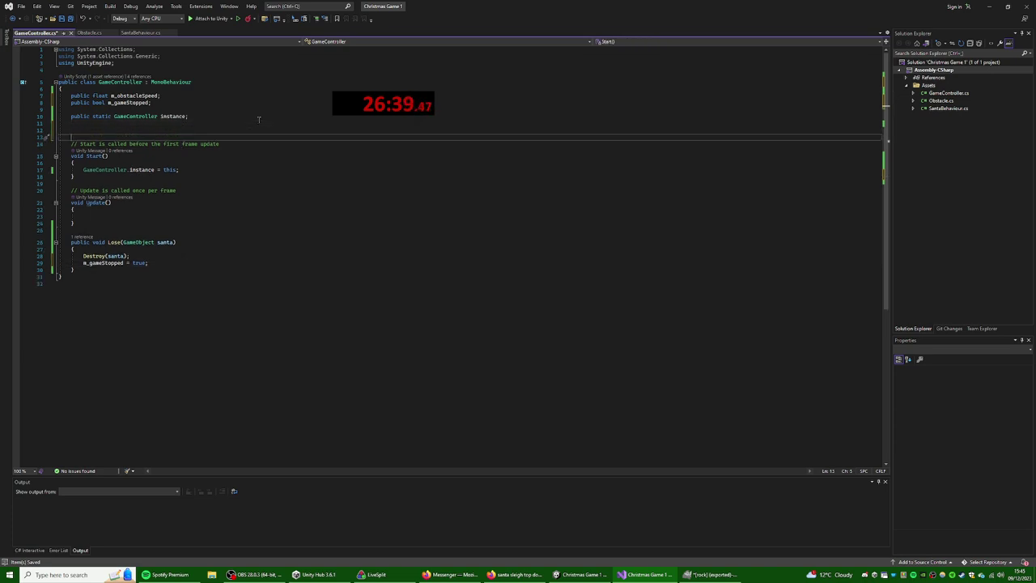
type("void awa")
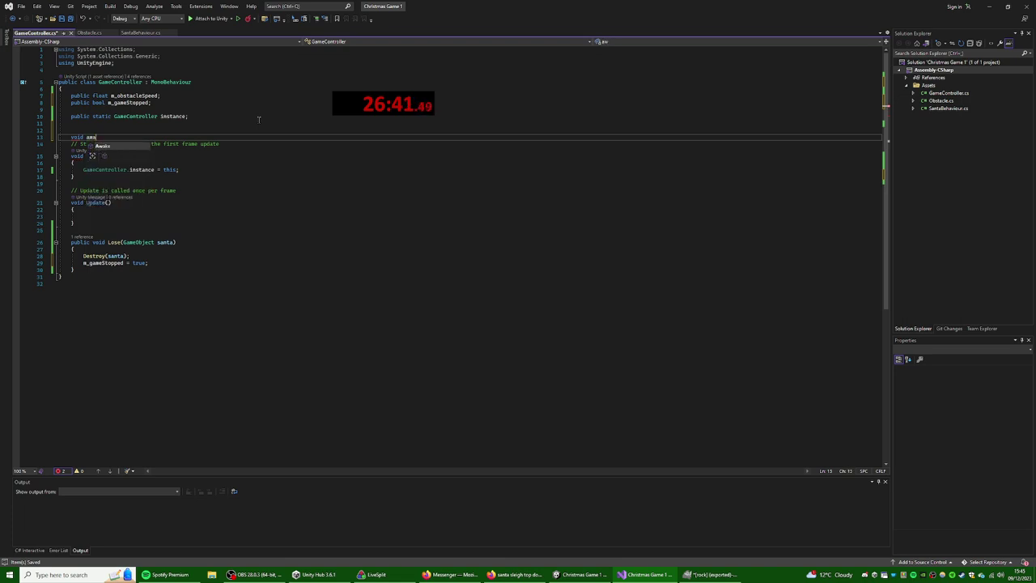
key("Tab")
key("Down")
key("End")
key("Return")
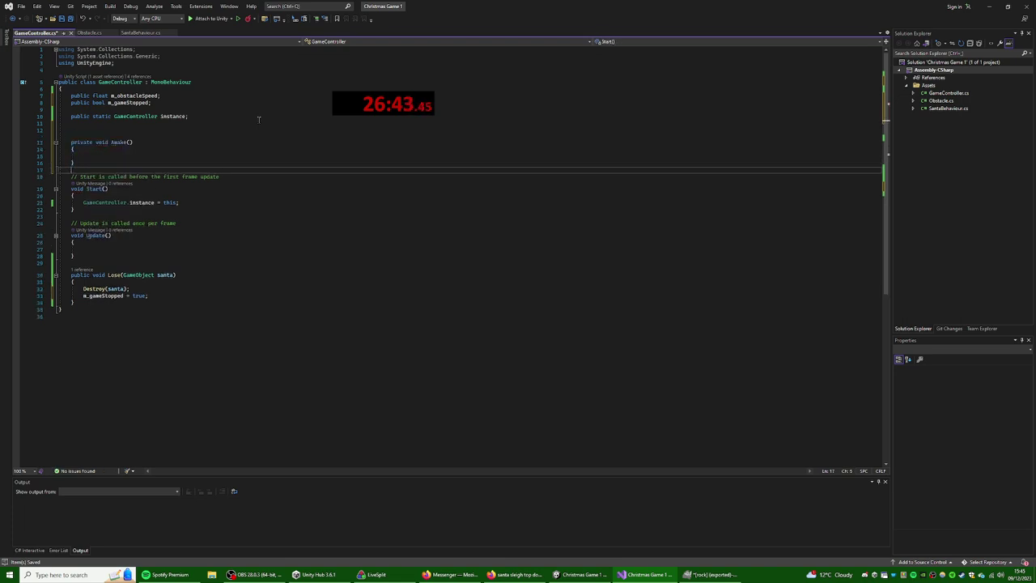
key("Up")
key("Up")
key("Tab")
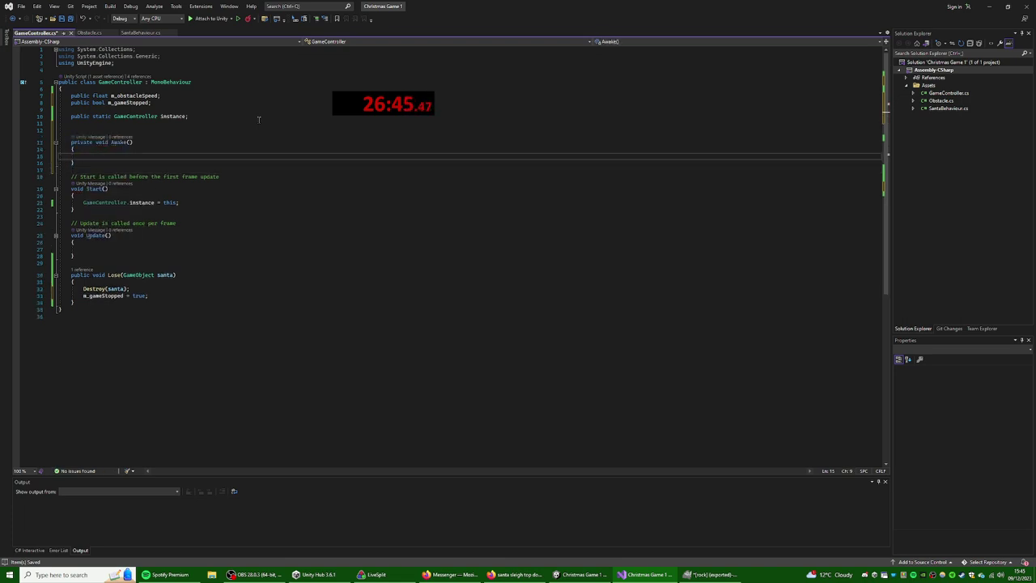
- Add m_gameStopped = false; to the Awake() body and save the GameController script
type("m_gameStopped = false;")
left_click(253, 116)
key("ctrl+s")
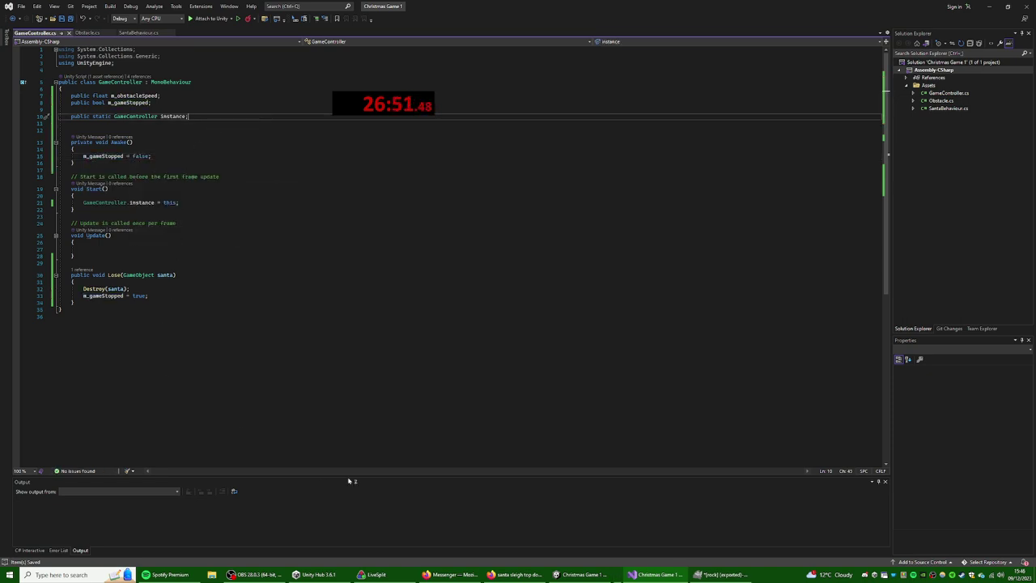
- In the Obstacle script's Update(), wrap the Move() call in if (!GameController.instance.m_gameStopped) with braces and save the script
left_click(89, 33)
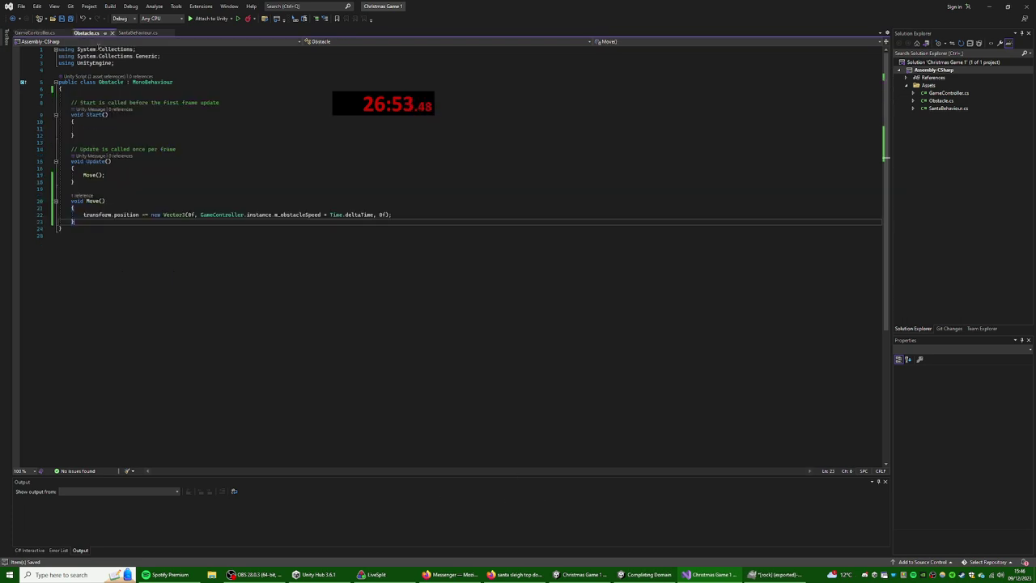
left_click(126, 168)
key("Return")
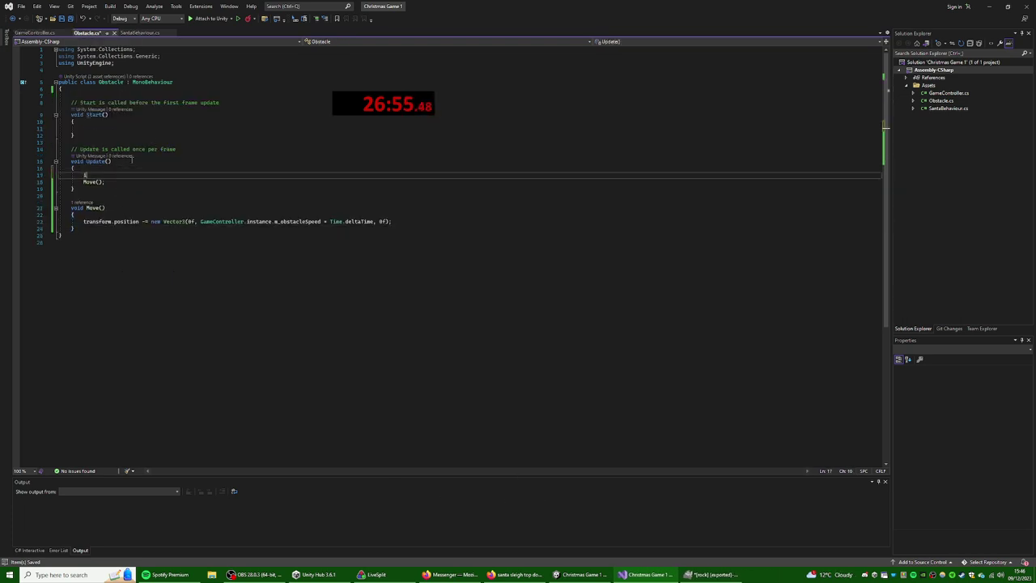
type("if(!gam")
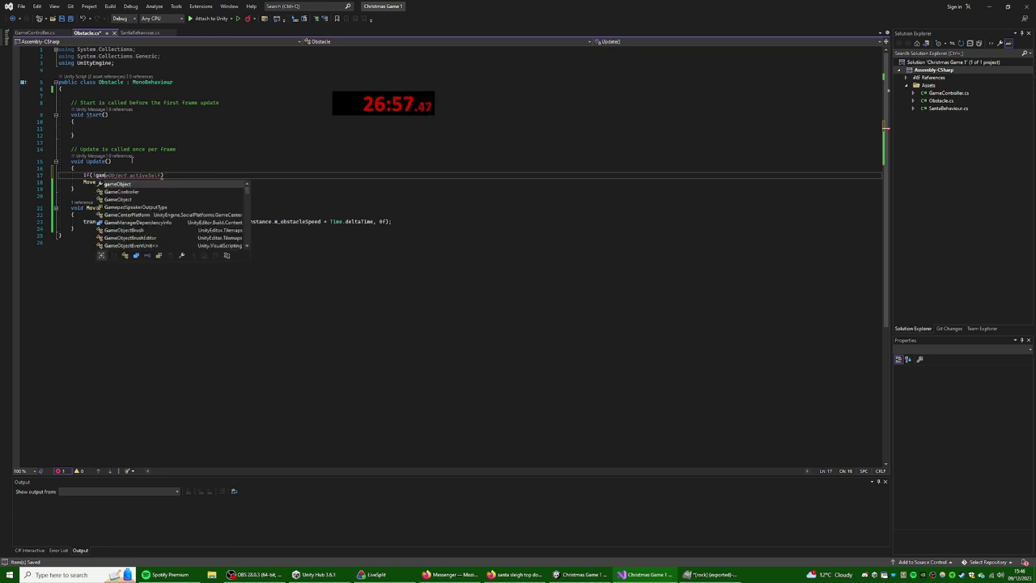
key("BackSpace")
key("BackSpace")
key("BackSpace")
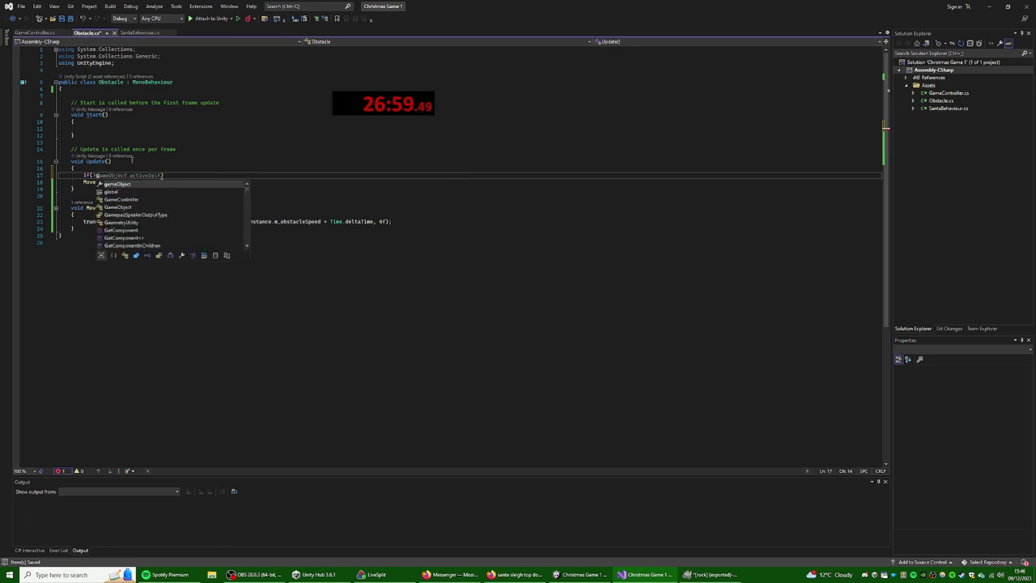
type("GameController")
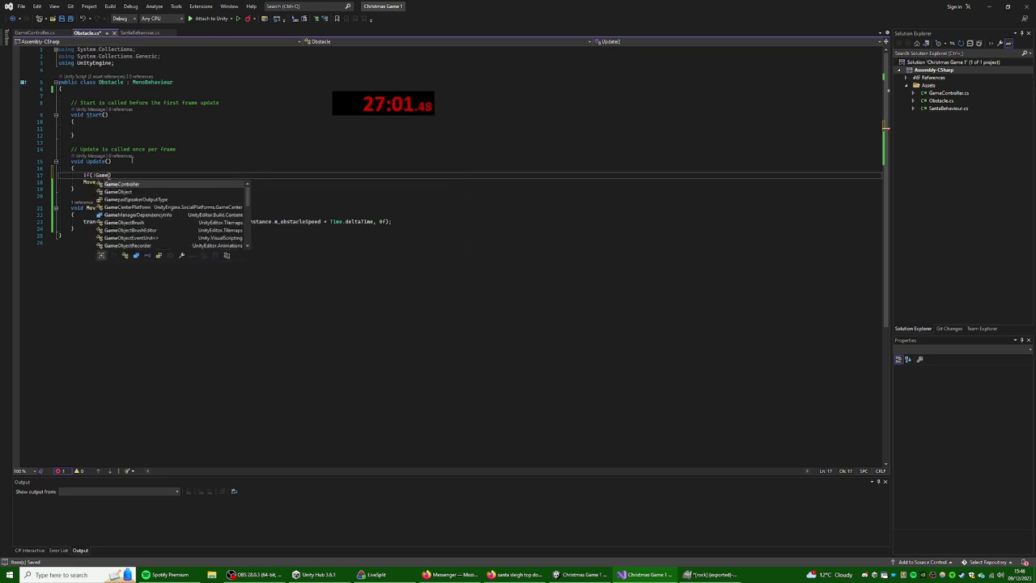
type(".instance.")
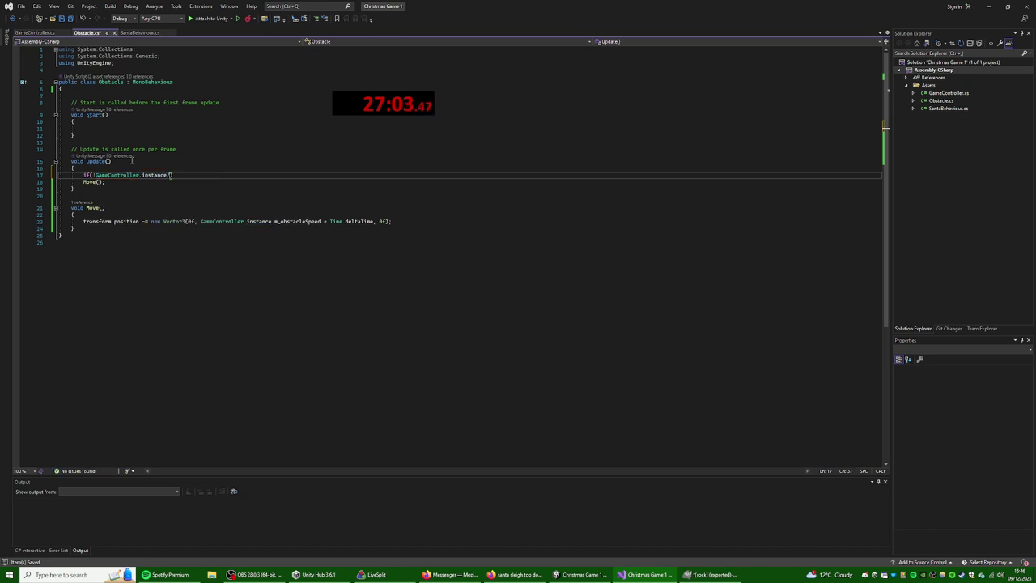
type("m_")
key("Tab")
type("{")
key("Down")
key("Return")
type("}")
left_click_drag(132, 160, 133, 150)
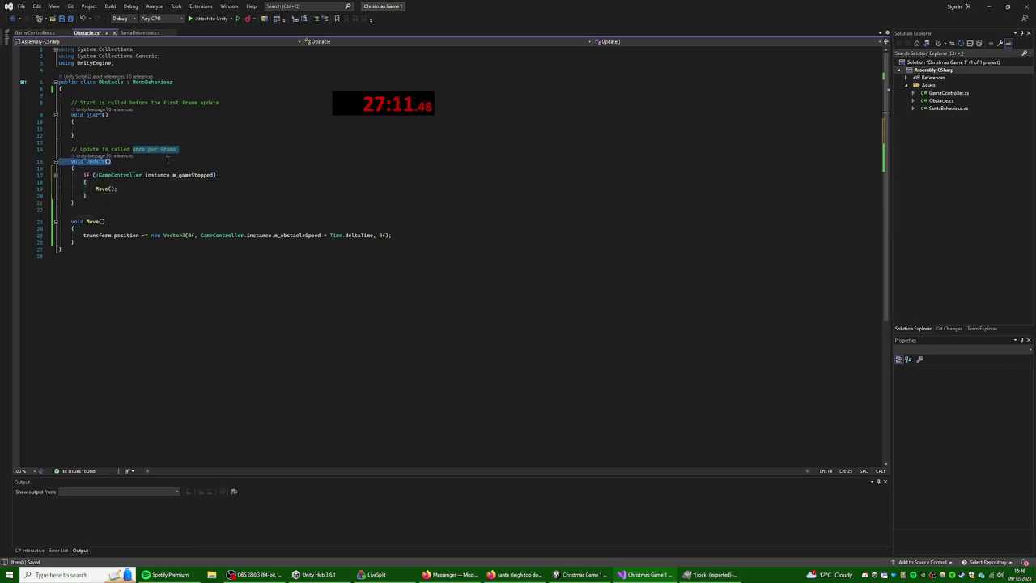
left_click(176, 162)
key("Up")
key("Up")
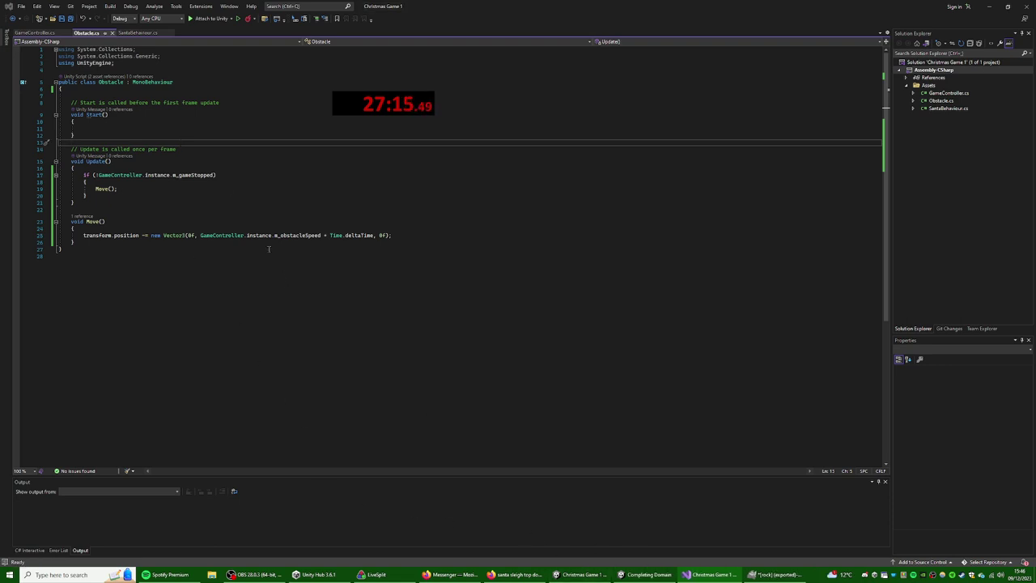
- Switch to Unity, run the game to test the obstacles' movement, and stop it
key("alt+Tab")
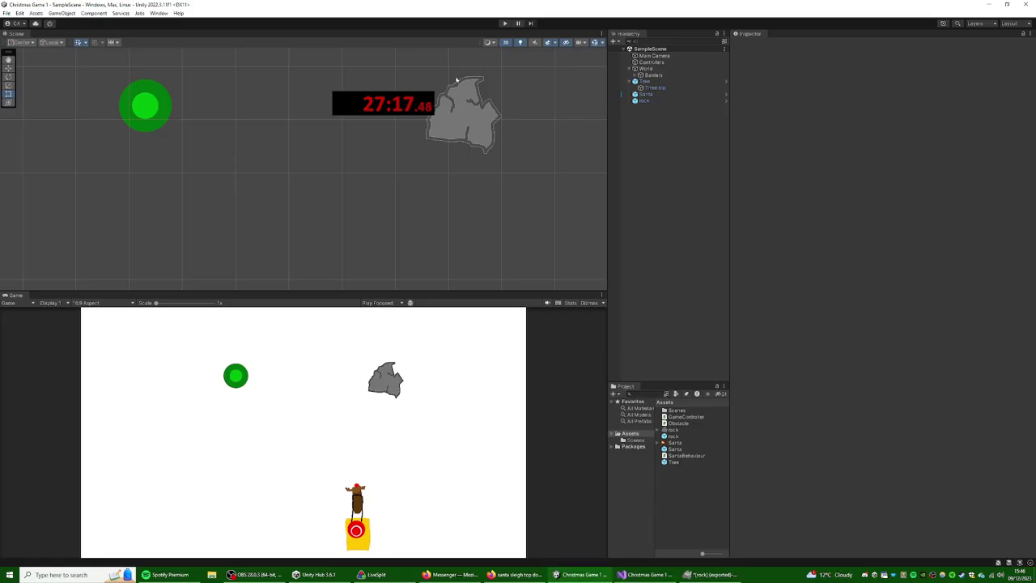
key("ctrl+p")
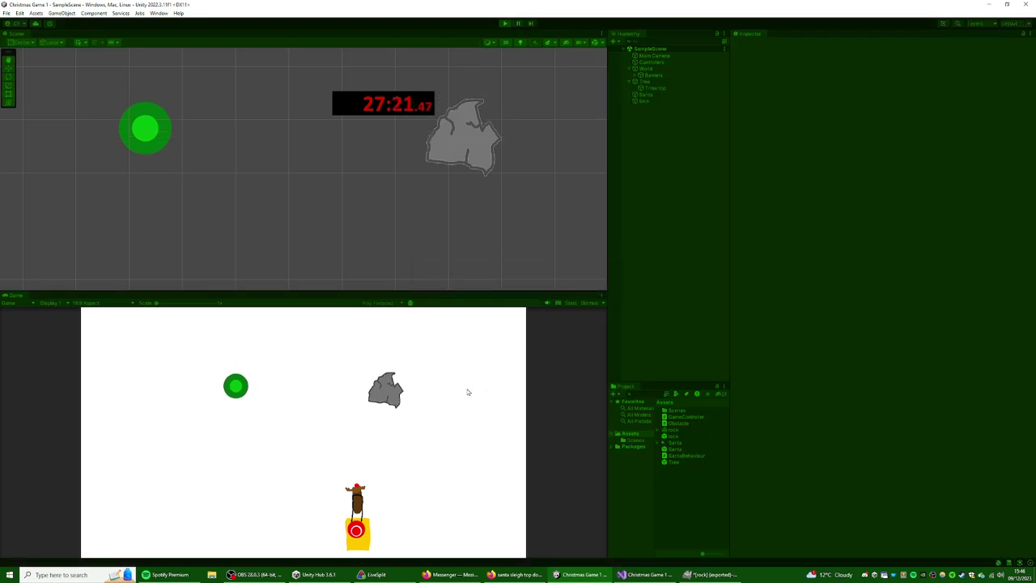
left_click(507, 24)
- Add a TextMeshPro text UI object to the scene and import the TMP Essentials, closing the importer
right_click(654, 148)
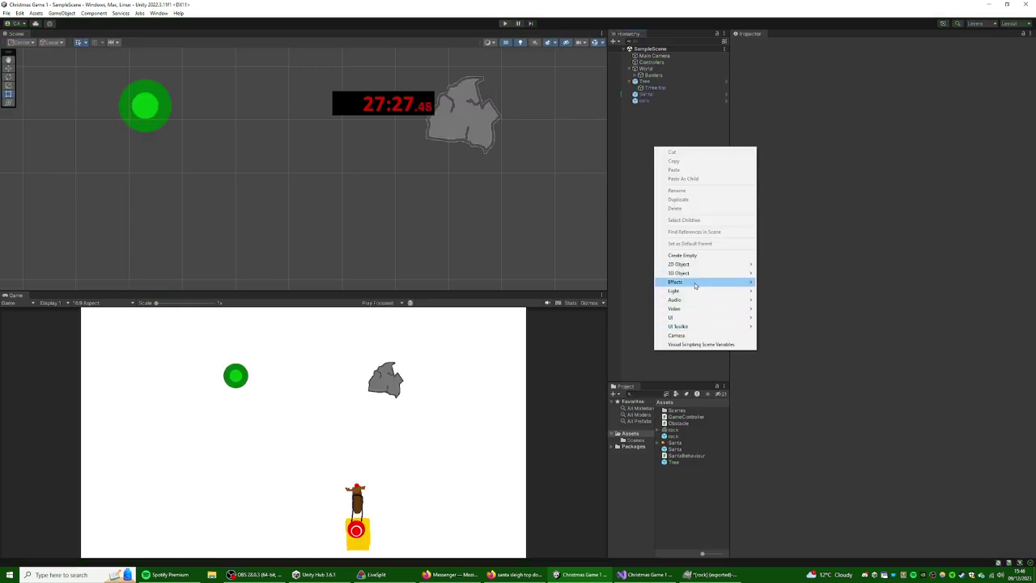
mouse_move(721, 318)
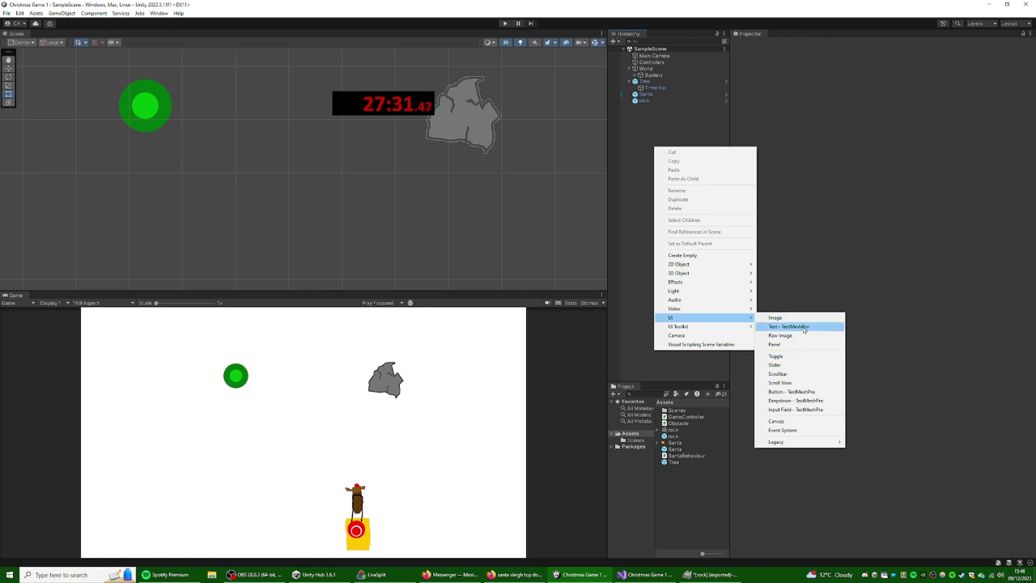
left_click(804, 327)
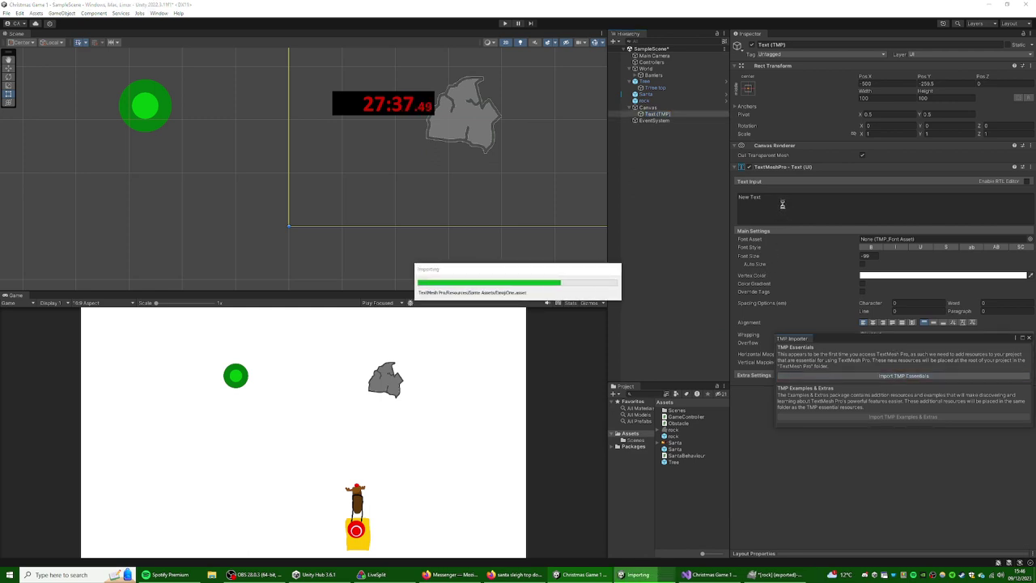
left_click(1028, 337)
- Set the new text object's vertex color to a bright red
left_click(954, 291)
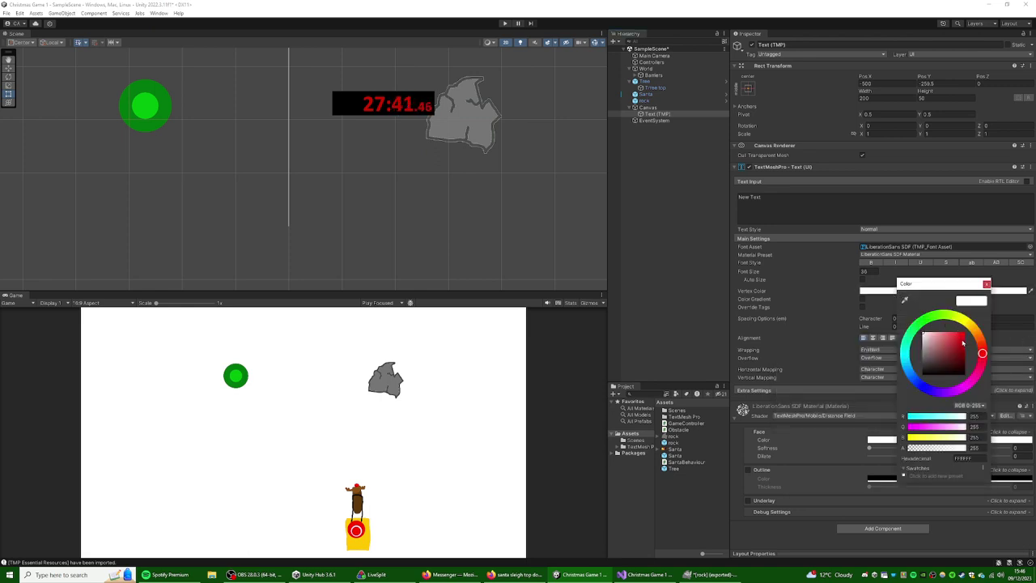
left_click_drag(962, 343, 975, 326)
left_click(988, 284)
- Replace the placeholder text with "You crashed!" and "All the presents are gone!" on two lines
left_click(740, 200)
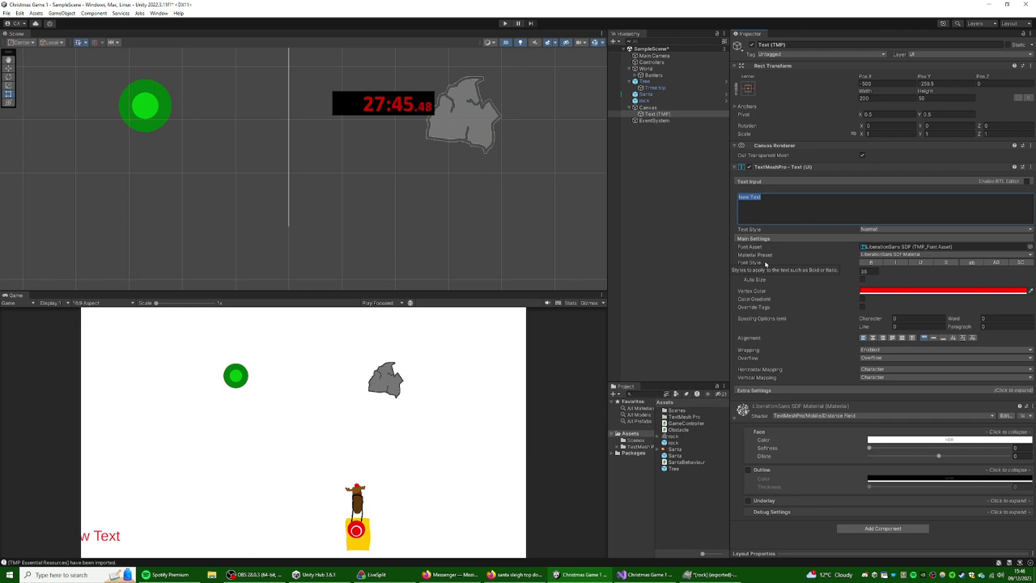
type("You Crashed")
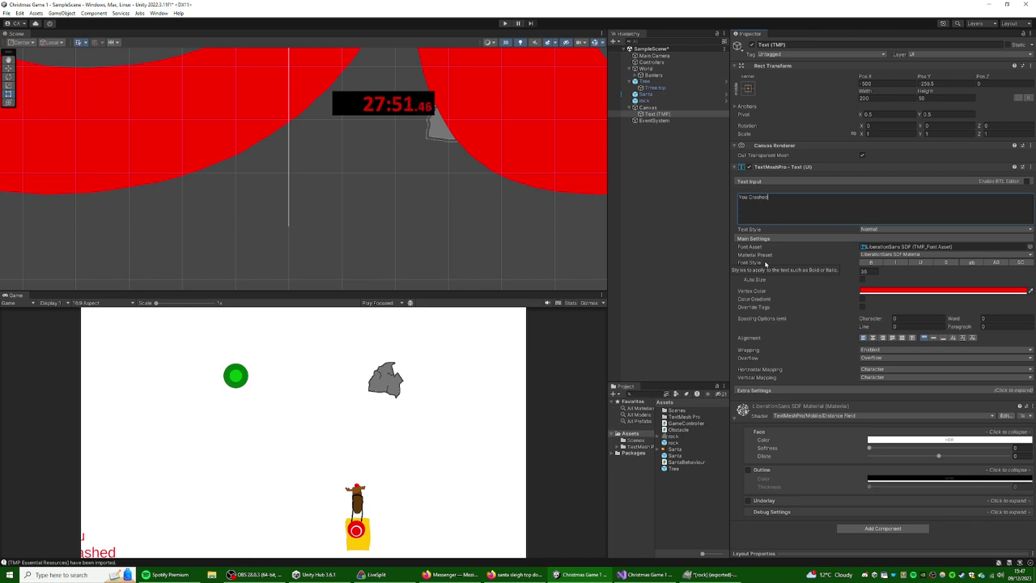
type("! ")
type("A")
type("ll the presents are gone!")
left_click(749, 196)
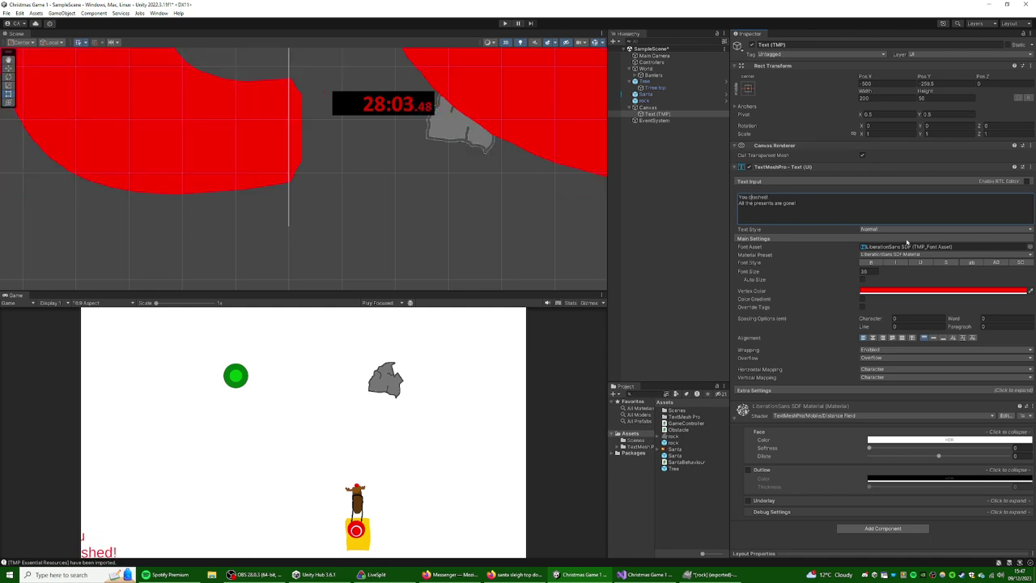
- Align the message to the center and middle, and stretch its anchors and position across the whole canvas
left_click(933, 338)
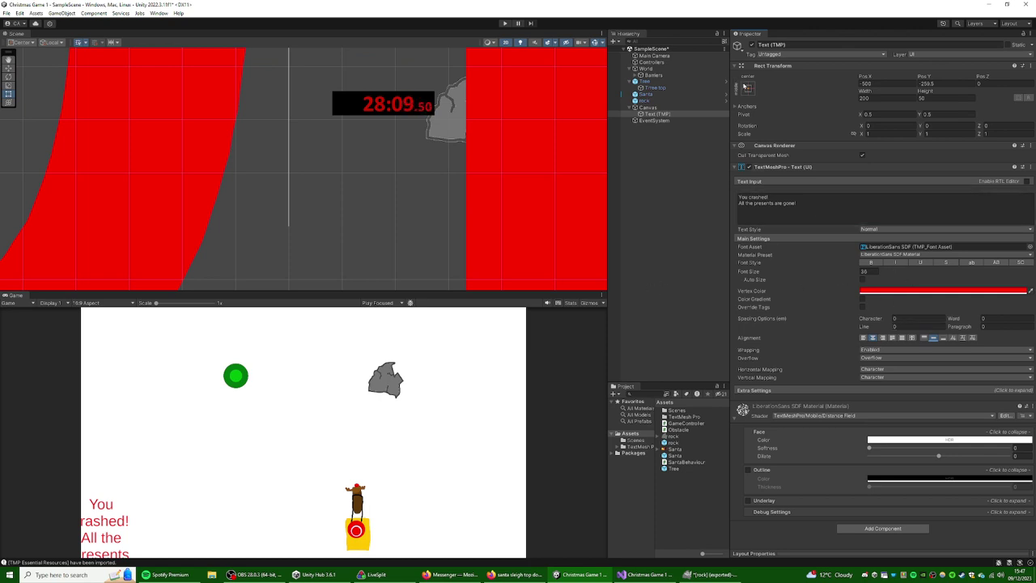
left_click(748, 88)
left_click(794, 170)
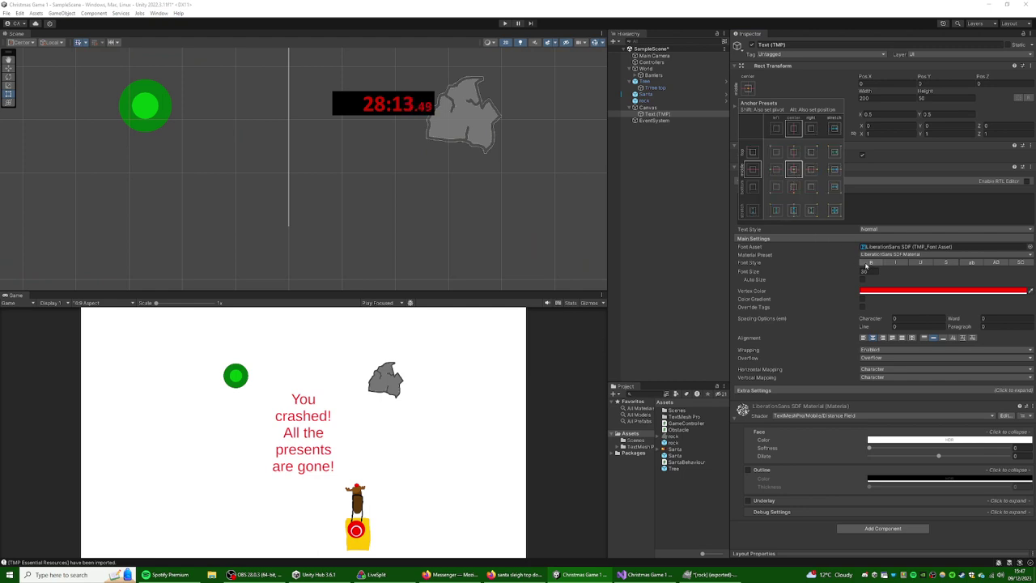
left_click(863, 202)
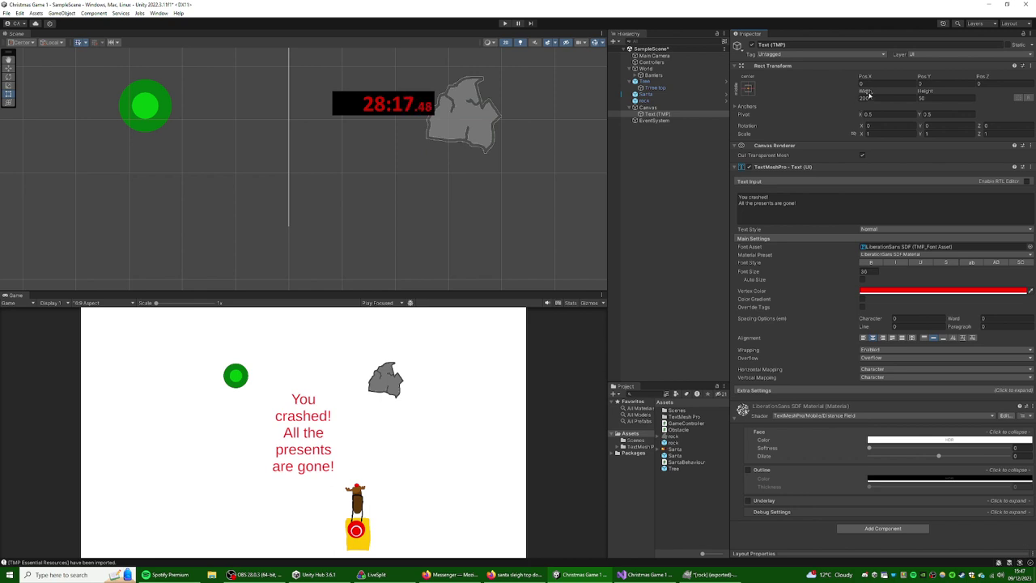
left_click(748, 89)
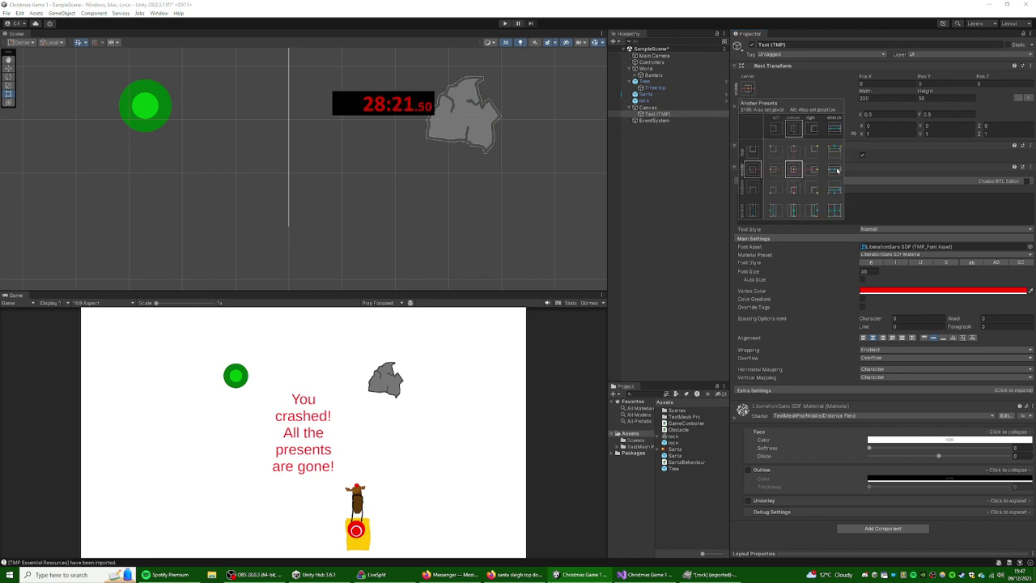
left_click(836, 169, "alt")
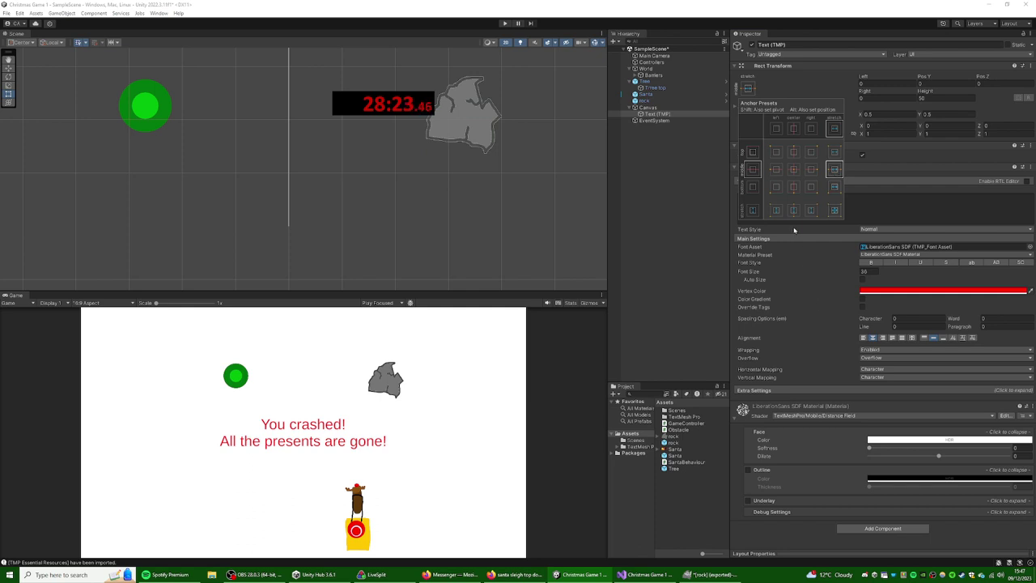
left_click(835, 211, "alt")
left_click(791, 235)
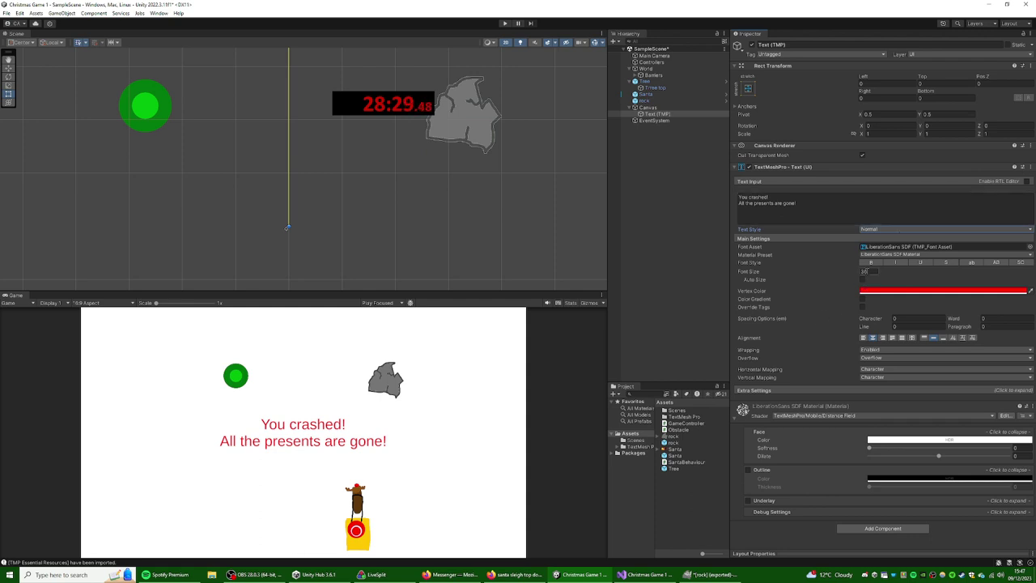
- Set the crash message's font size to 72
left_click(868, 271)
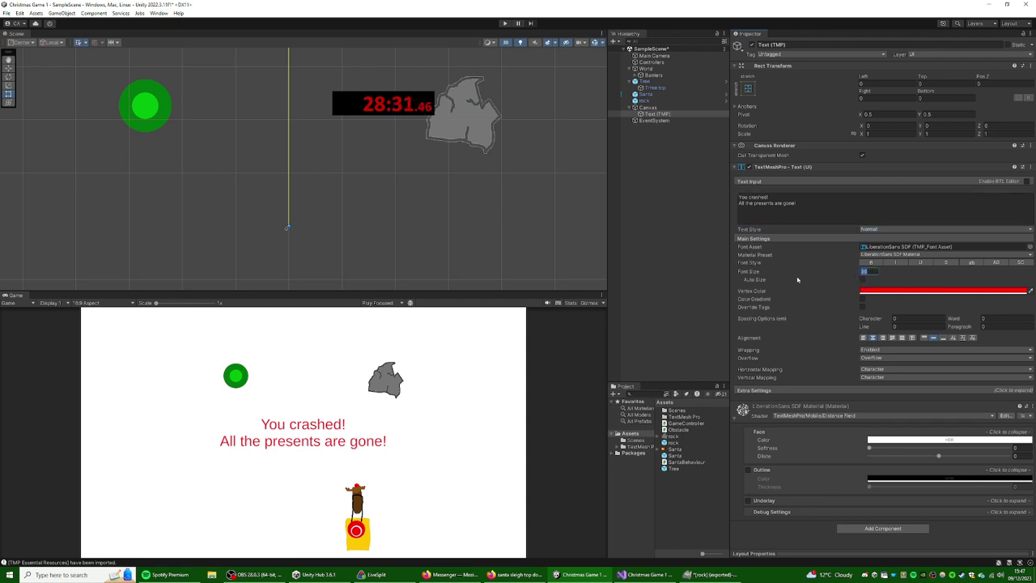
left_click_drag(805, 272, 851, 271)
left_click(871, 273)
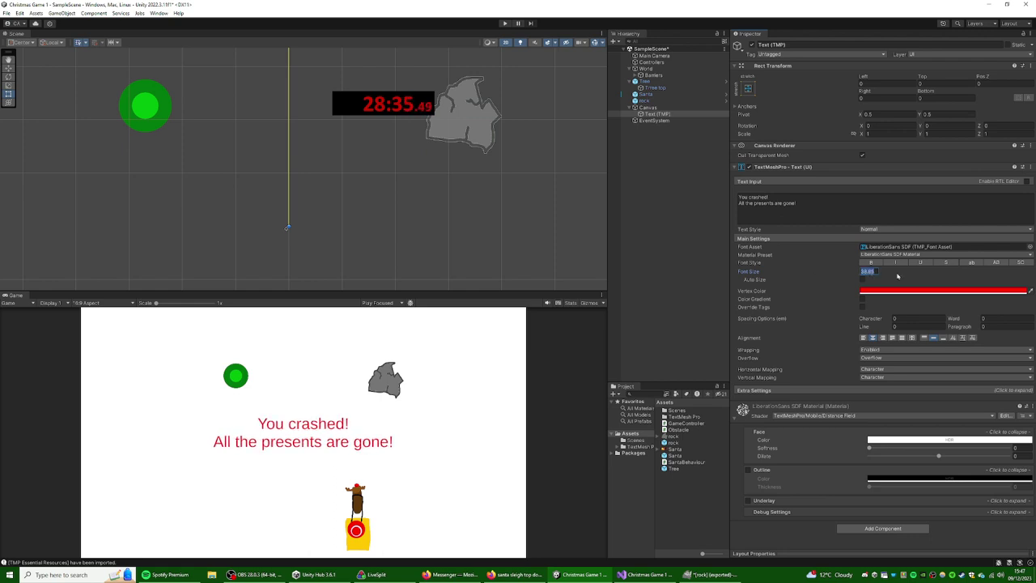
type("72")
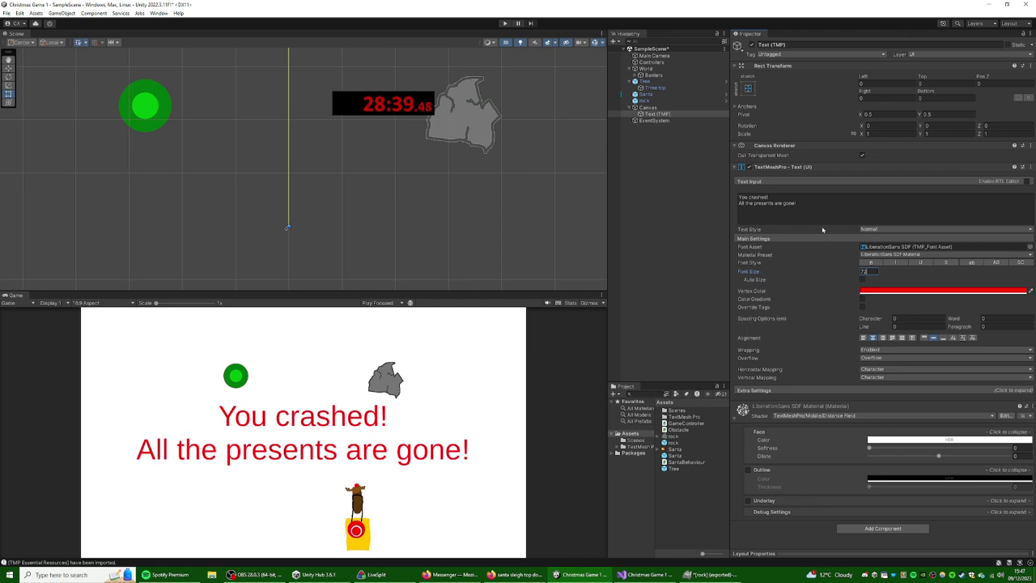
- Try the other Liberation font asset on the crash message
left_click(1015, 247)
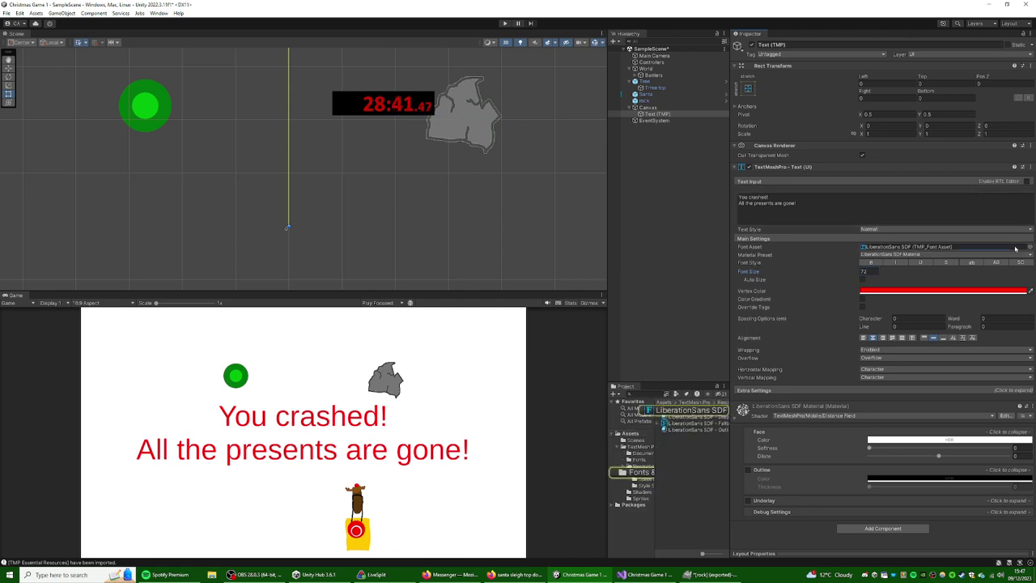
left_click(1030, 247)
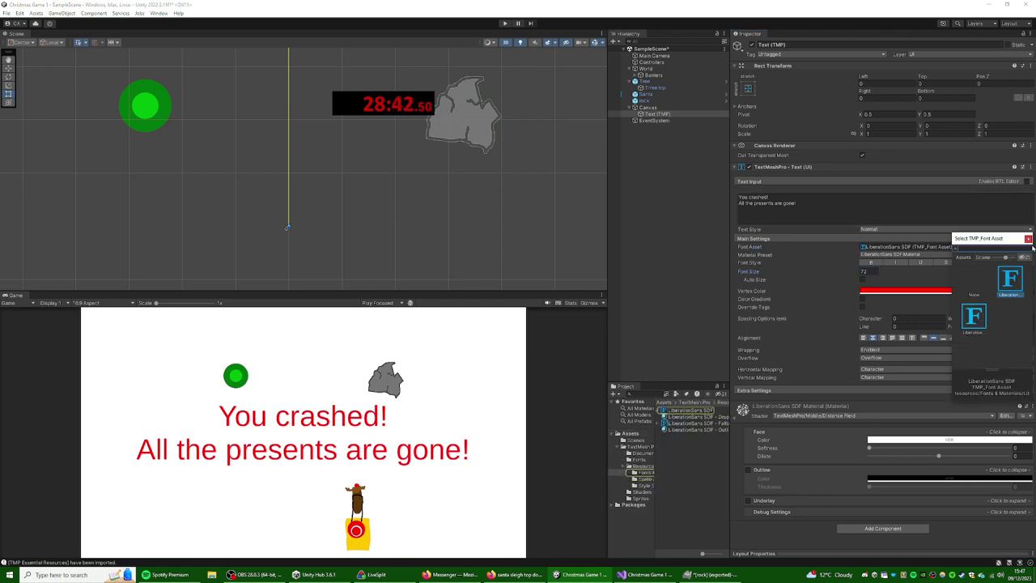
double_click(974, 315)
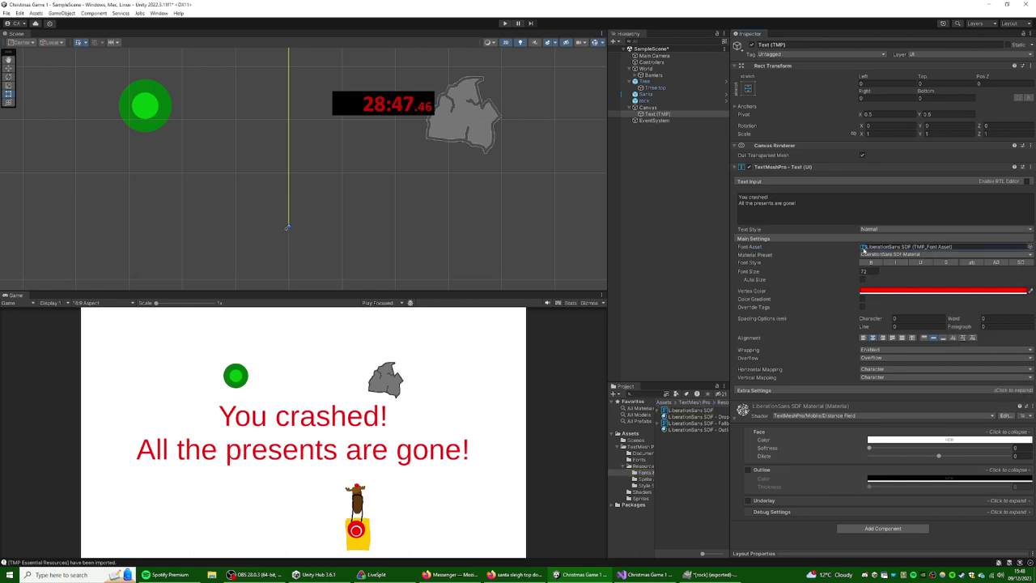
- Disable the TextMeshPro text component on the crash message object
left_click(874, 202)
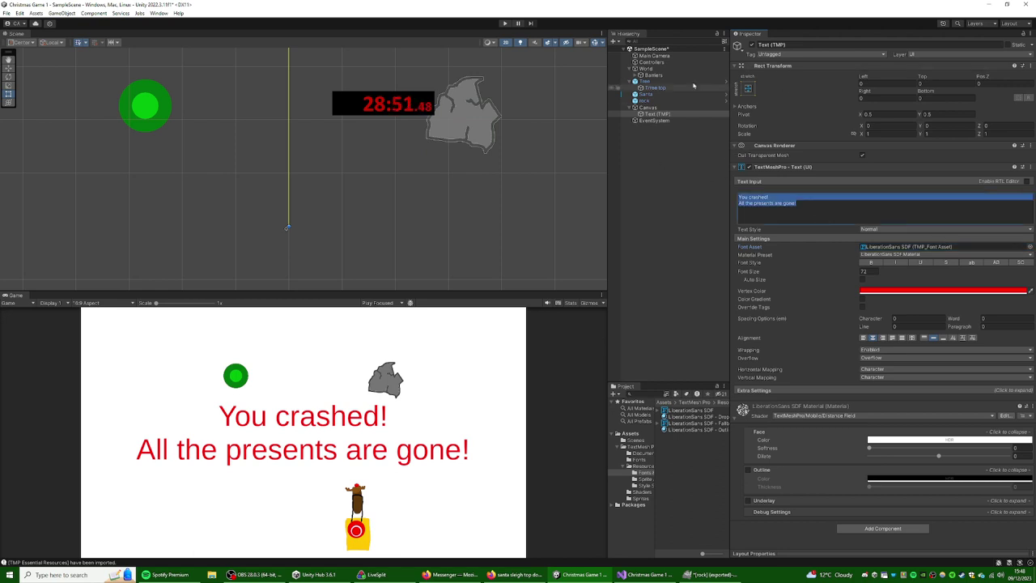
left_click(750, 168)
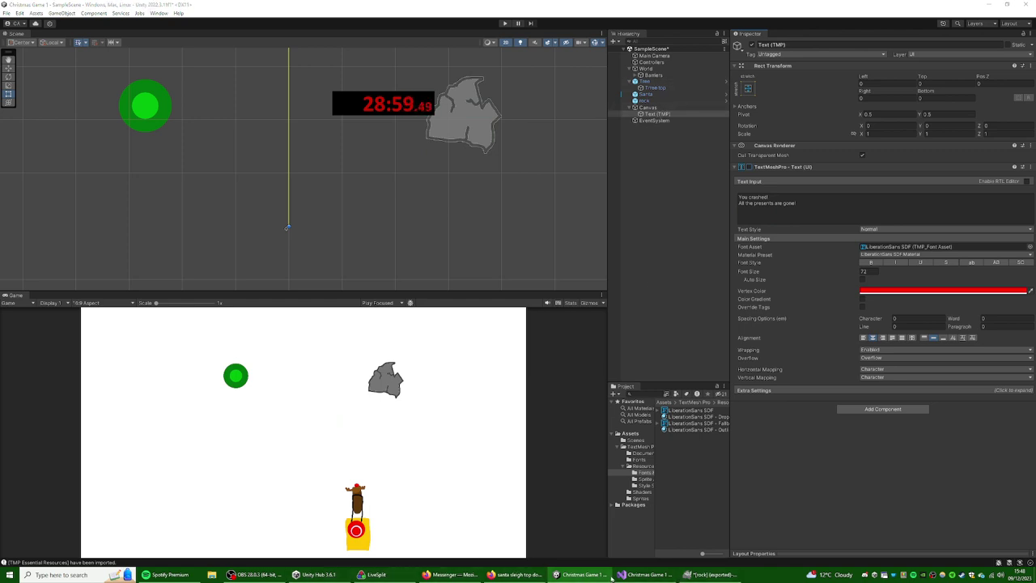
- Back in Visual Studio, move the public static GameController instance declaration above m_obstacleSpeed in the GameController script, separated by a blank line
left_click(518, 575)
left_click(556, 575)
left_click(621, 575)
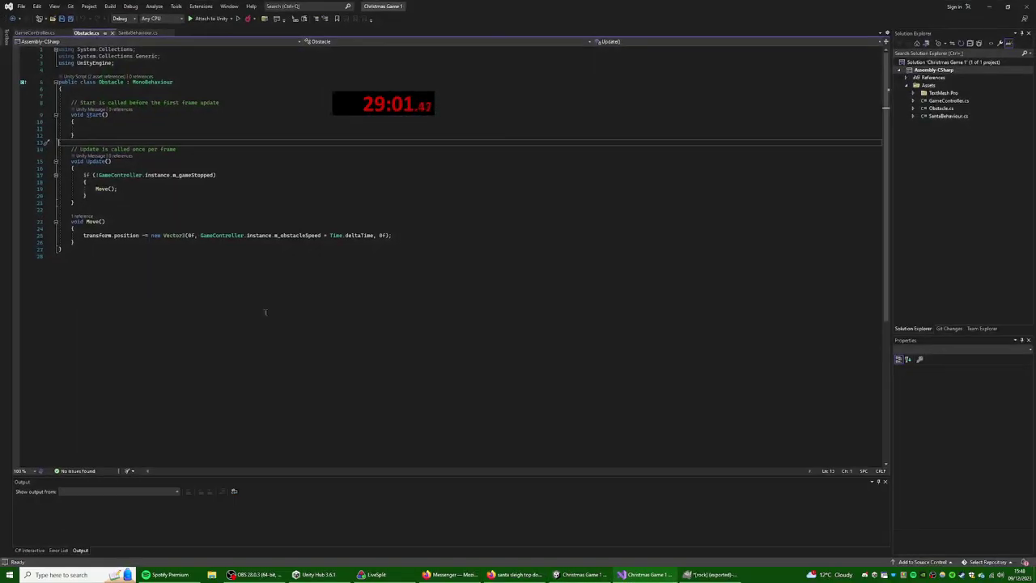
left_click(41, 32)
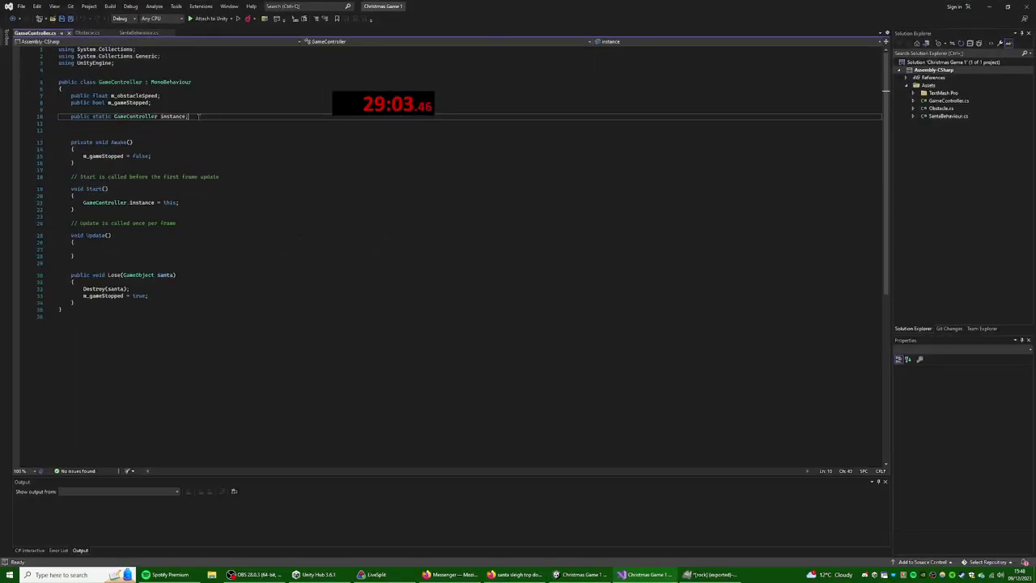
key("shift+Home")
key("ctrl+c")
key("BackSpace")
key("Up")
key("Up")
key("Up")
key("Return")
key("Return")
key("Up")
key("Up")
key("ctrl+v")
- Delete the surplus blank lines between the m_gameStopped field and Awake(), leaving the cursor on the empty line below the fields
key("Down")
key("Down")
key("Down")
key("Down")
key("Down")
key("Down")
key("BackSpace")
key("BackSpace")
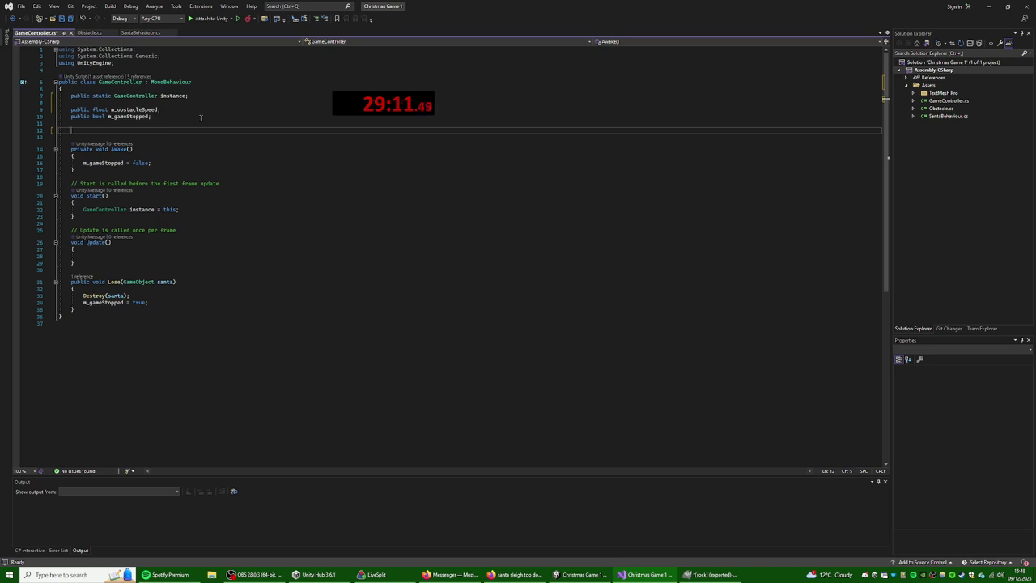
- Declare a public TMP_Text field named m_loseText below m_gameStopped in GameController, including the TMPro namespace import
type("public TMP")
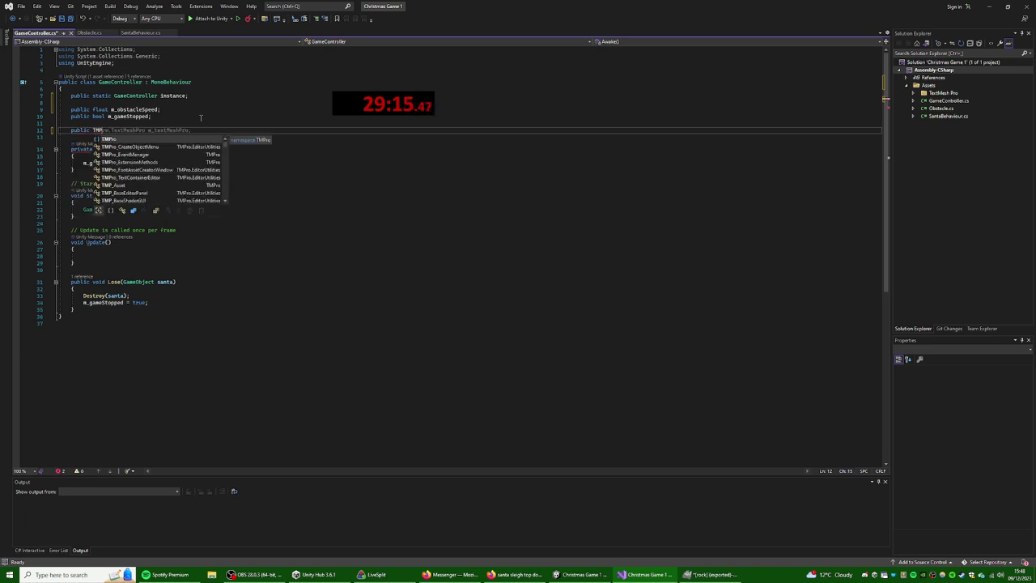
type("_T")
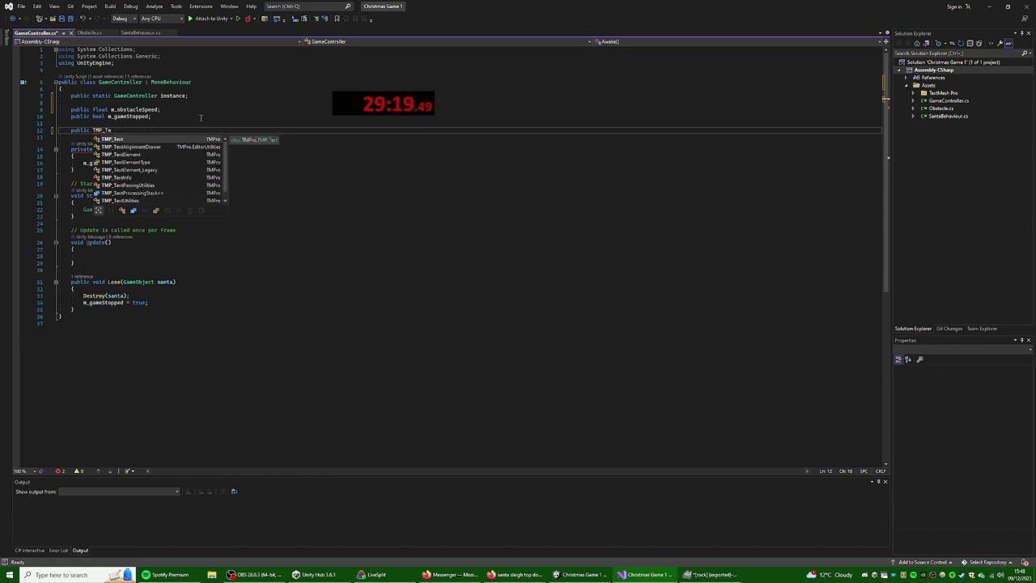
type("e")
key("Tab")
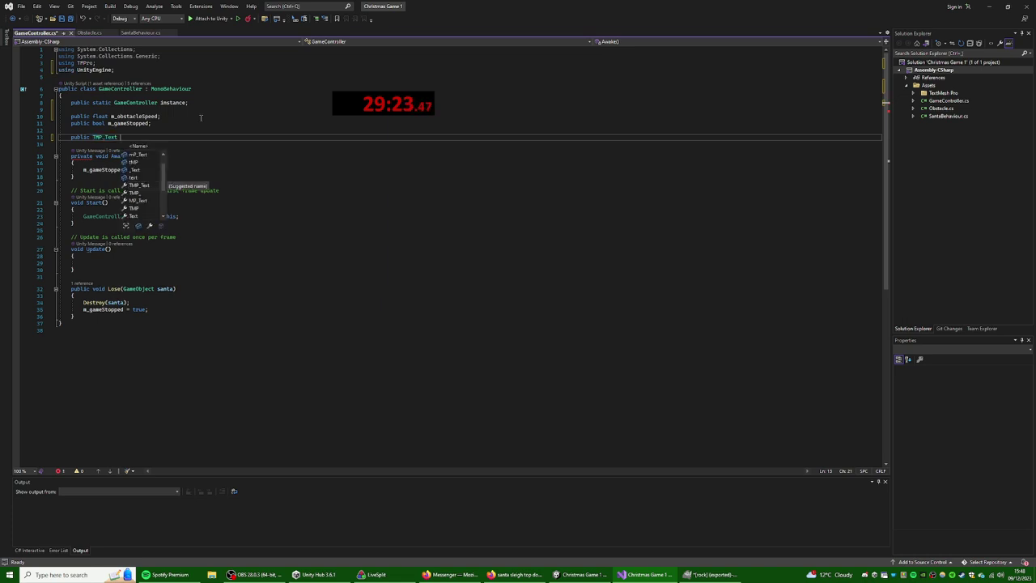
type("ose_text")
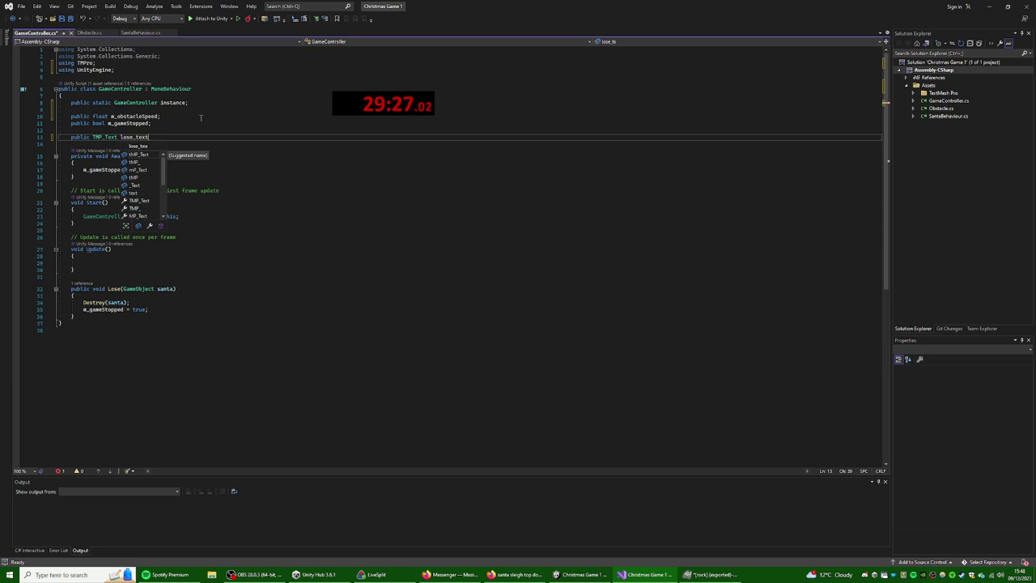
key("ctrl+shift+Left")
type("l")
key("BackSpace")
type("m_loseText;")
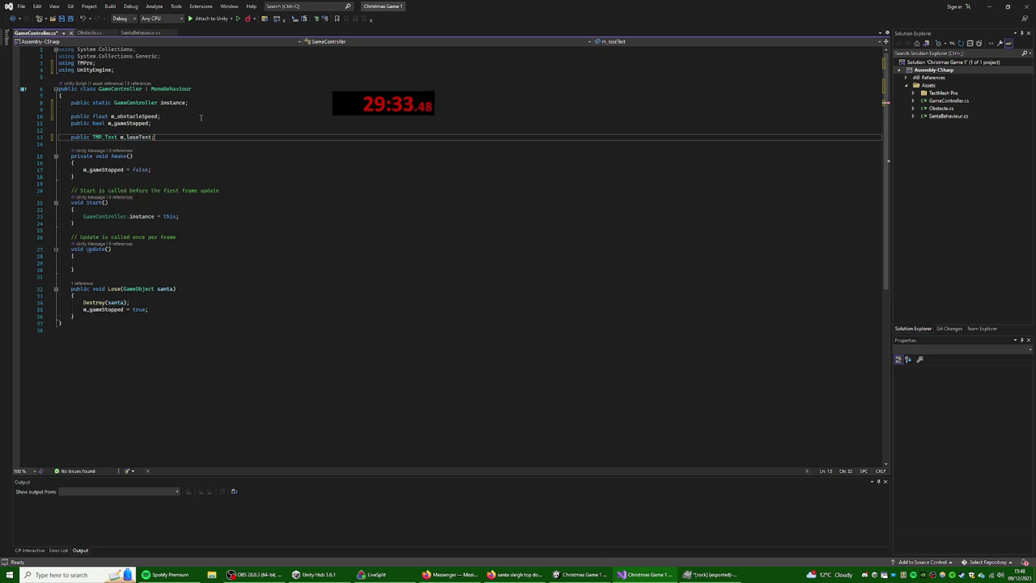
- Add m_loseText.enabled = true; after the m_gameStopped assignment in Lose() and save the script
left_click_drag(131, 302, 187, 304)
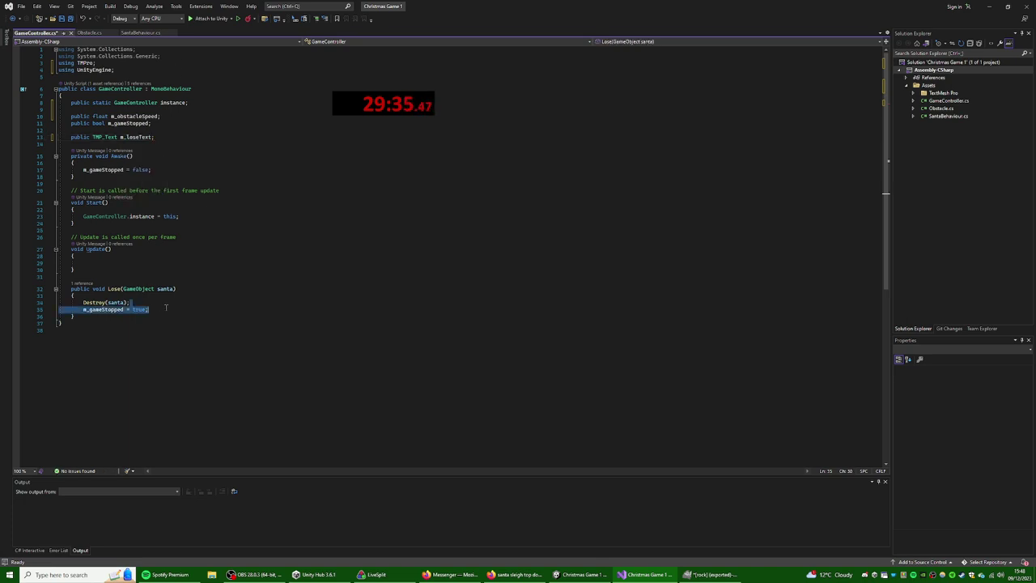
key("End")
key("Return")
type("Lose")
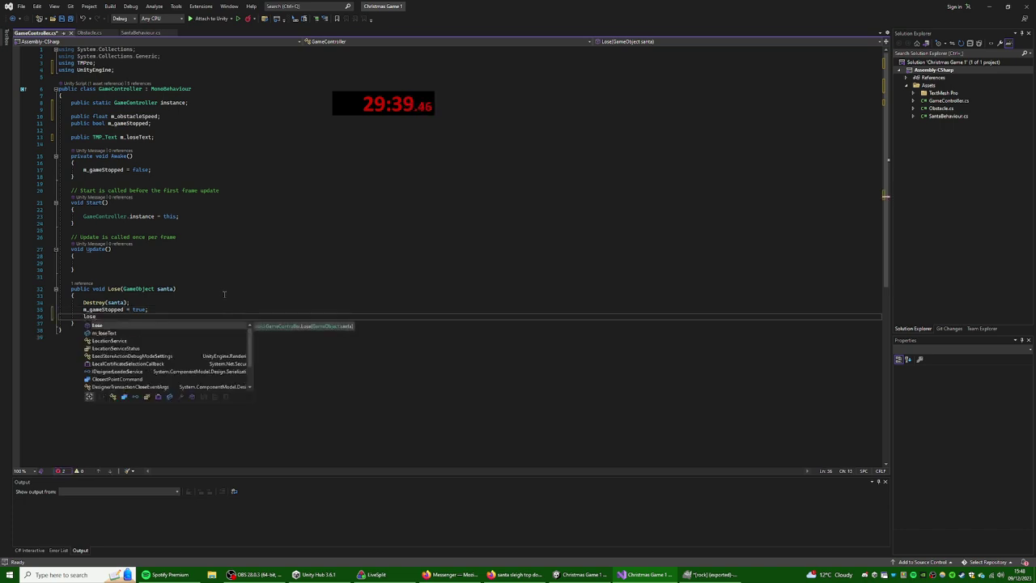
key("Down")
key("Tab")
type(".")
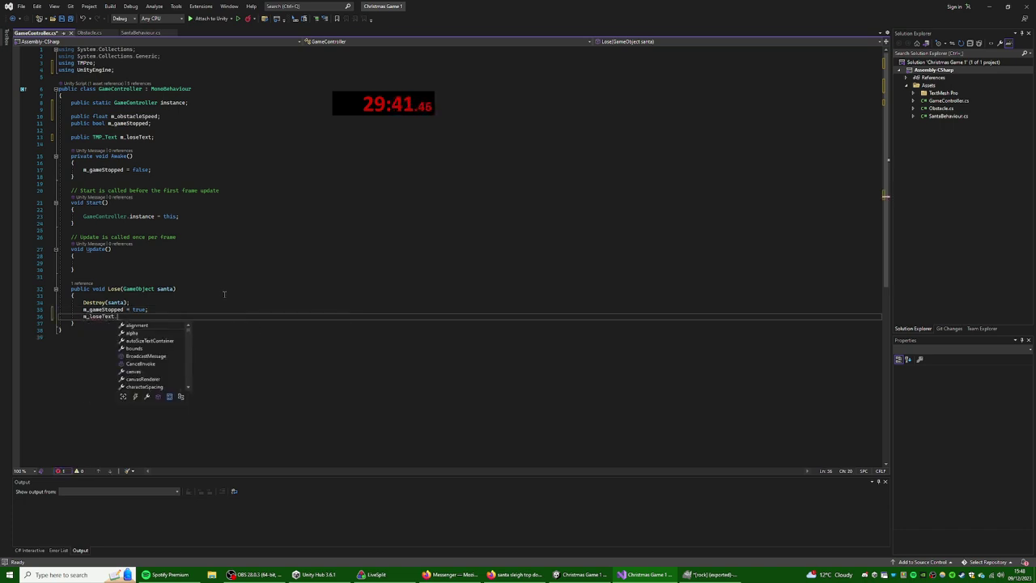
type("en")
key("Tab")
type("= t")
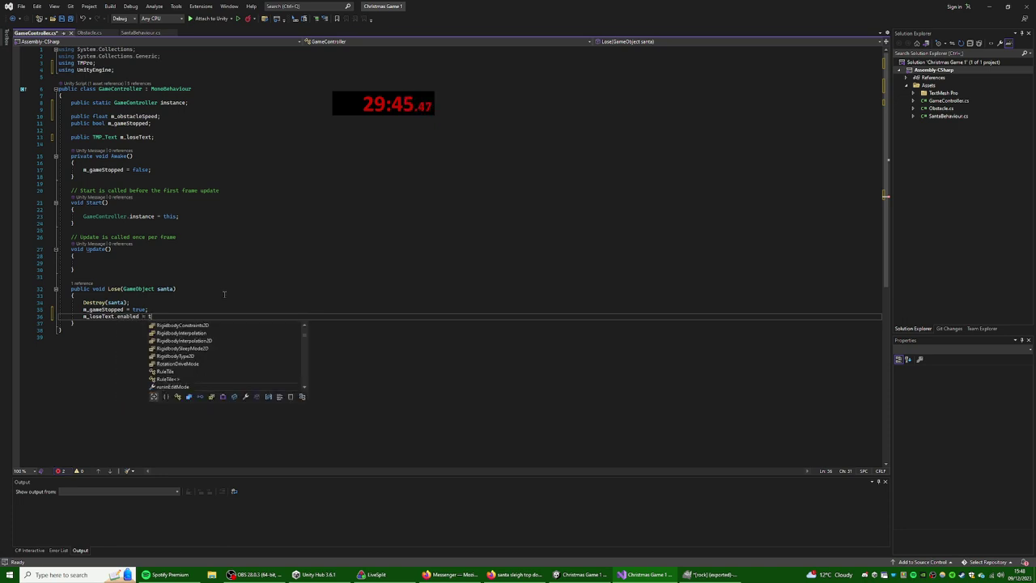
type("rue;")
key("ctrl+s")
left_click(225, 209)
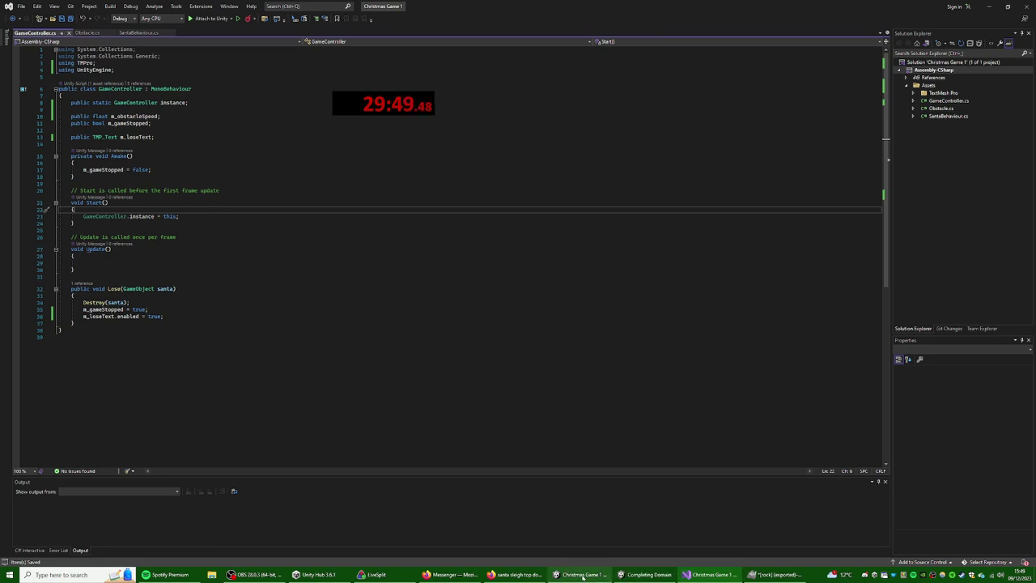
- Switch to Unity, assign Text (TMP) to Lose Text on the Controllers object, and play-test the crash message
mouse_move(583, 576)
left_click(576, 540)
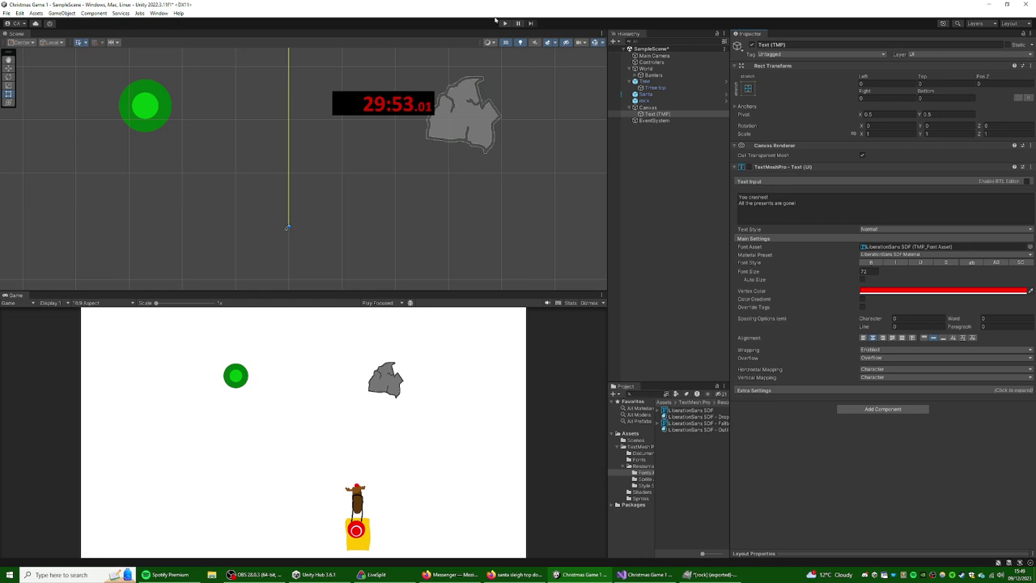
left_click(505, 23)
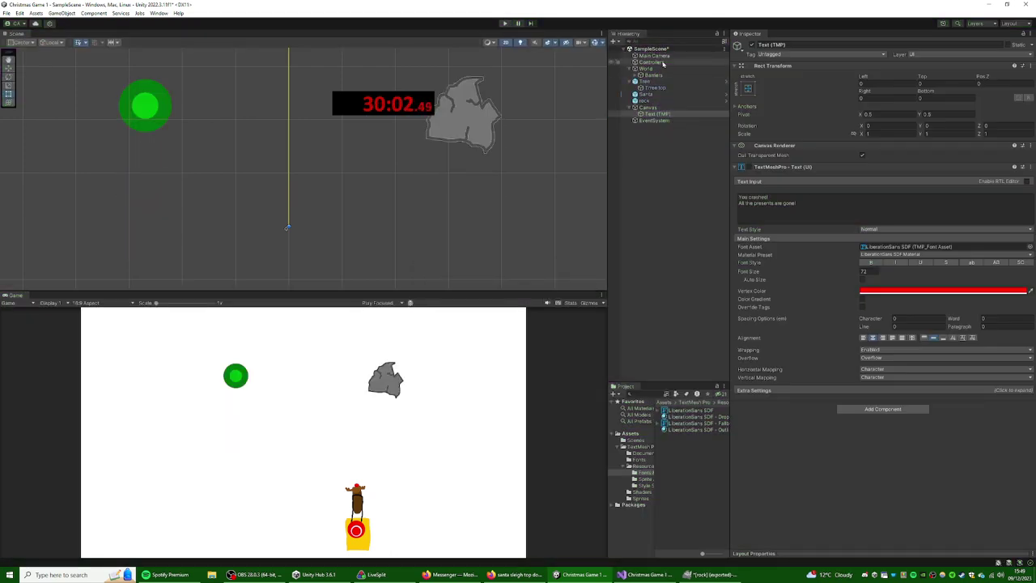
left_click(655, 63)
left_click_drag(656, 115, 931, 137)
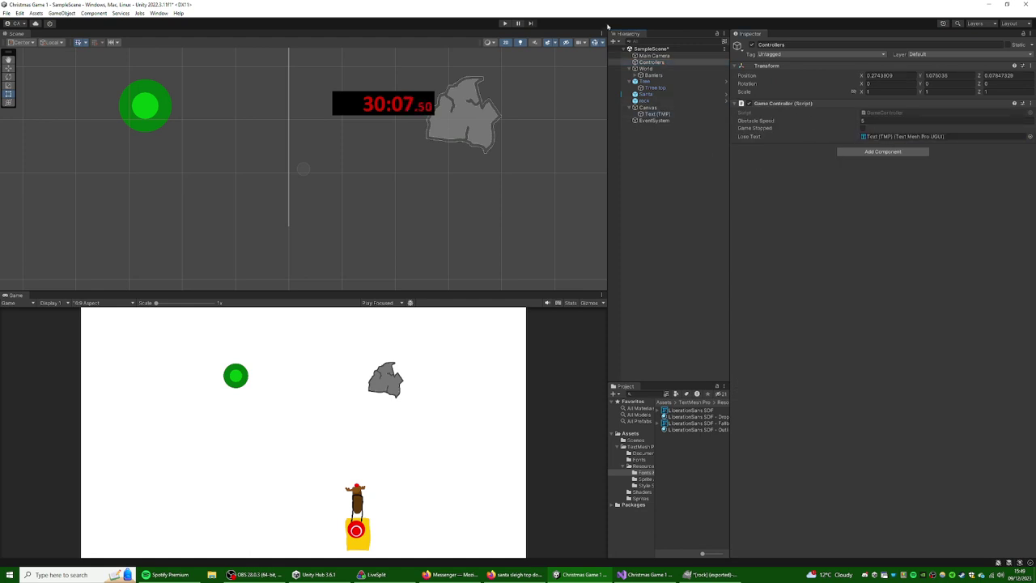
left_click(507, 24)
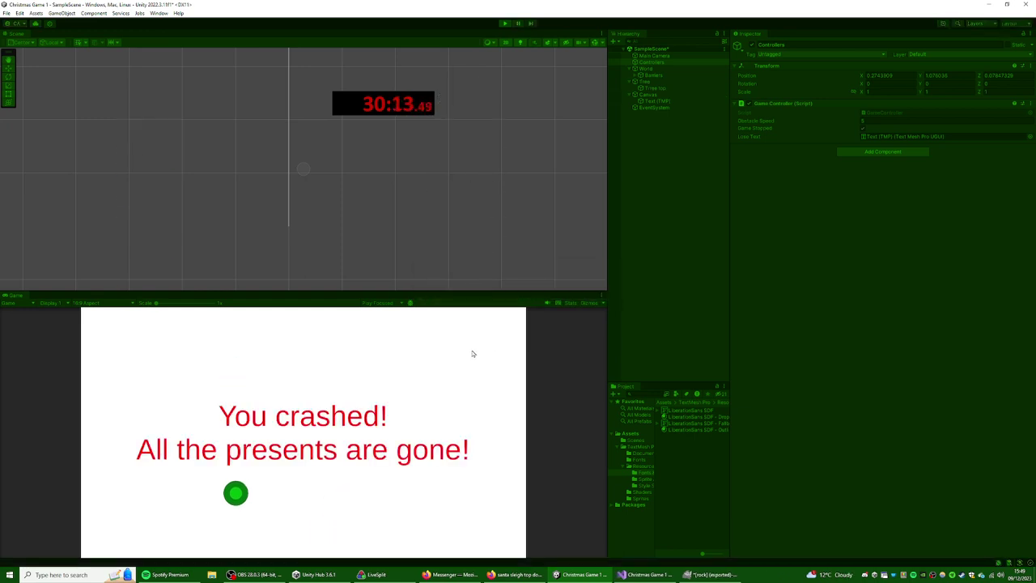
left_click(505, 24)
- Set the Santa object's Health to 1 in its Santa Behaviour script and deselect the object
left_click(645, 94)
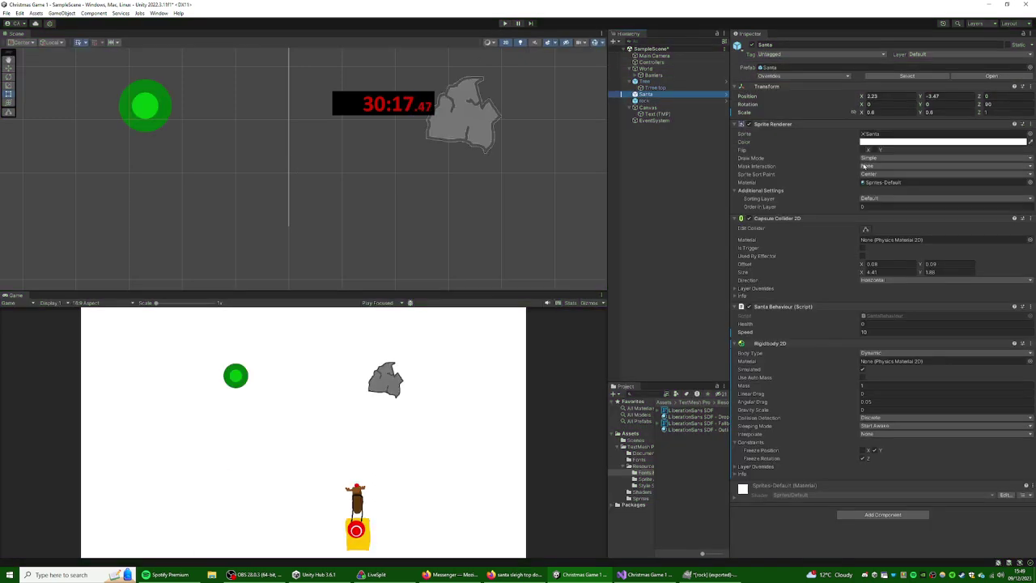
left_click(868, 331)
left_click(868, 323)
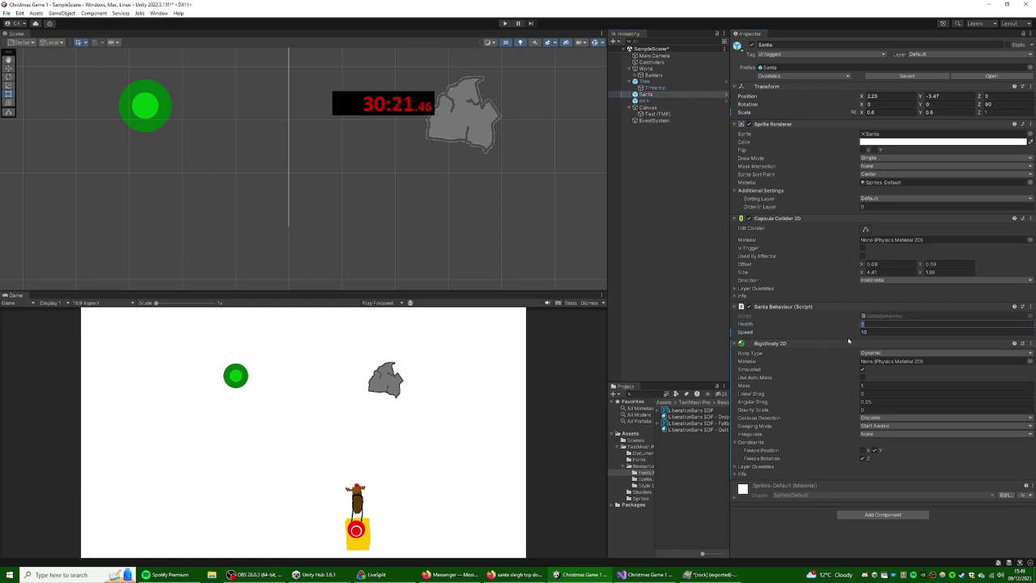
type("1")
left_click(646, 177)
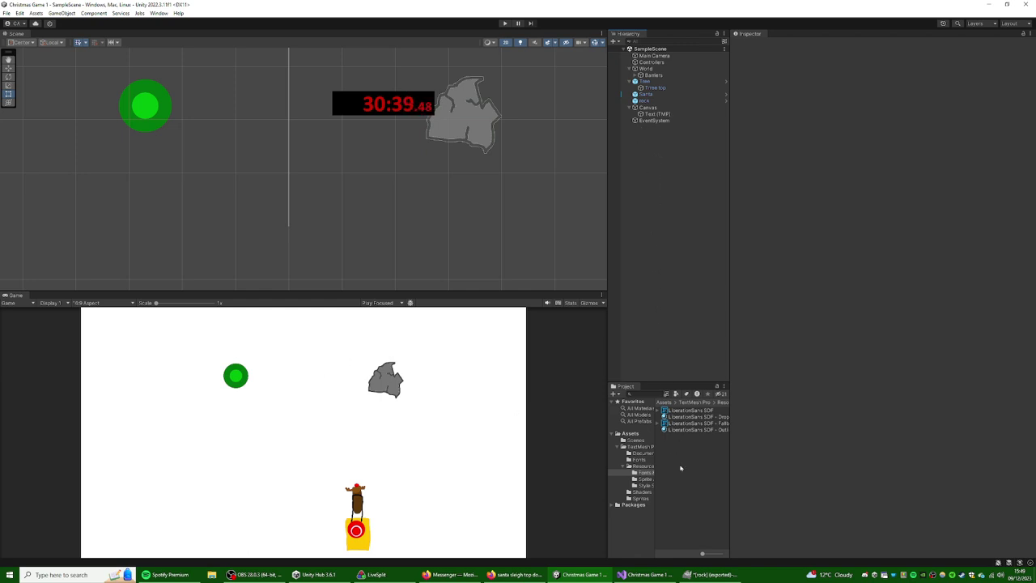
- Create a C# script named ObstacleGenerator in the Assets folder
left_click(629, 434)
right_click(687, 486)
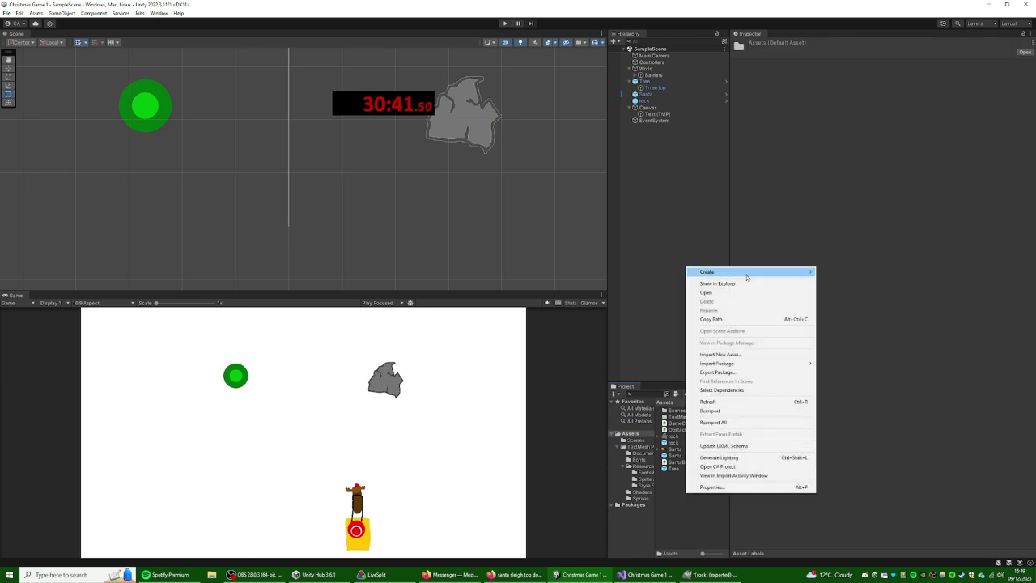
mouse_move(747, 276)
left_click(850, 213)
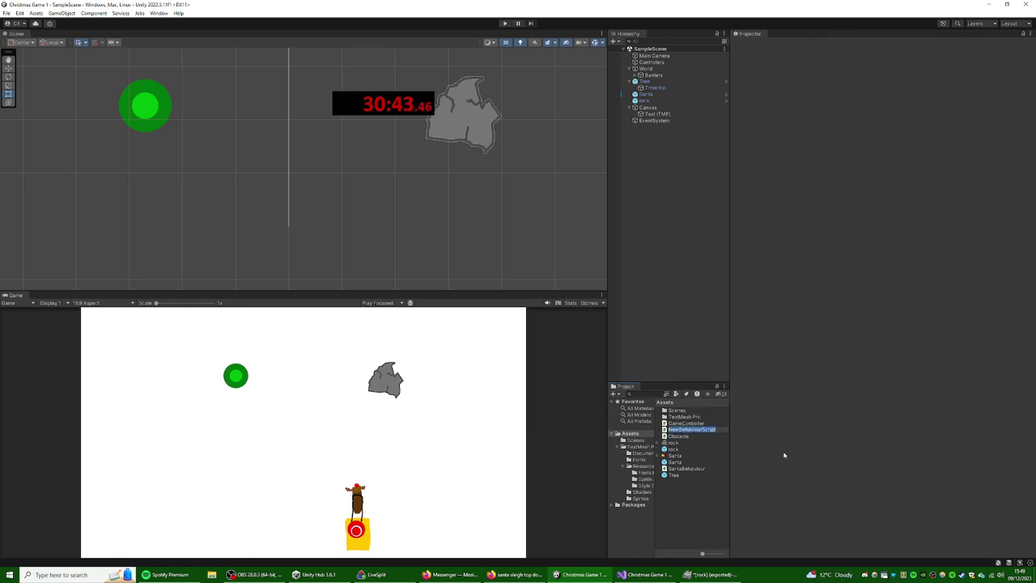
type("ObstacleGenerator")
key("Return")
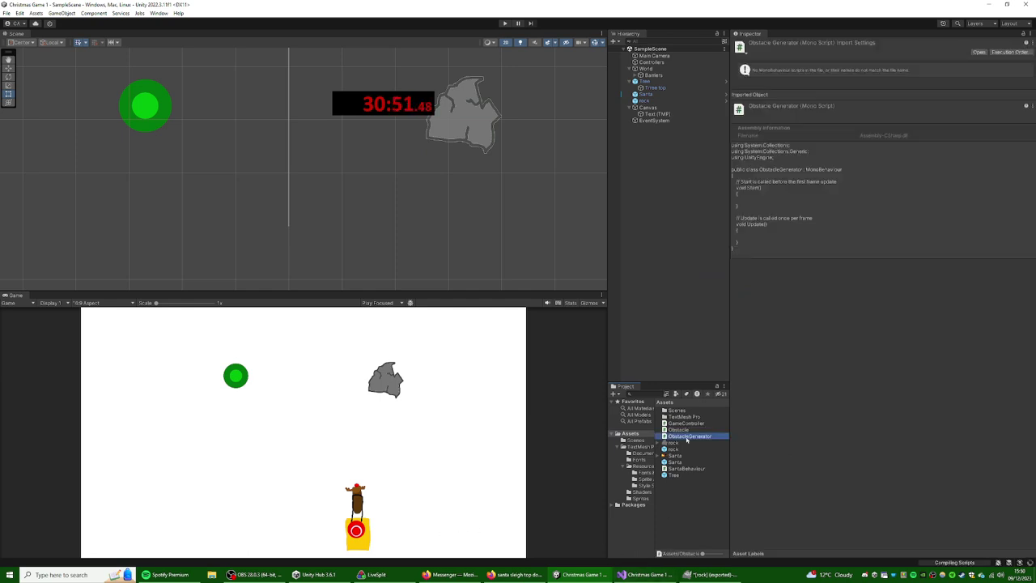
- Open the ObstacleGenerator script in Visual Studio and declare public List<Obstacle> obstacles = new List<Obstacle>(); above Start()
double_click(687, 437)
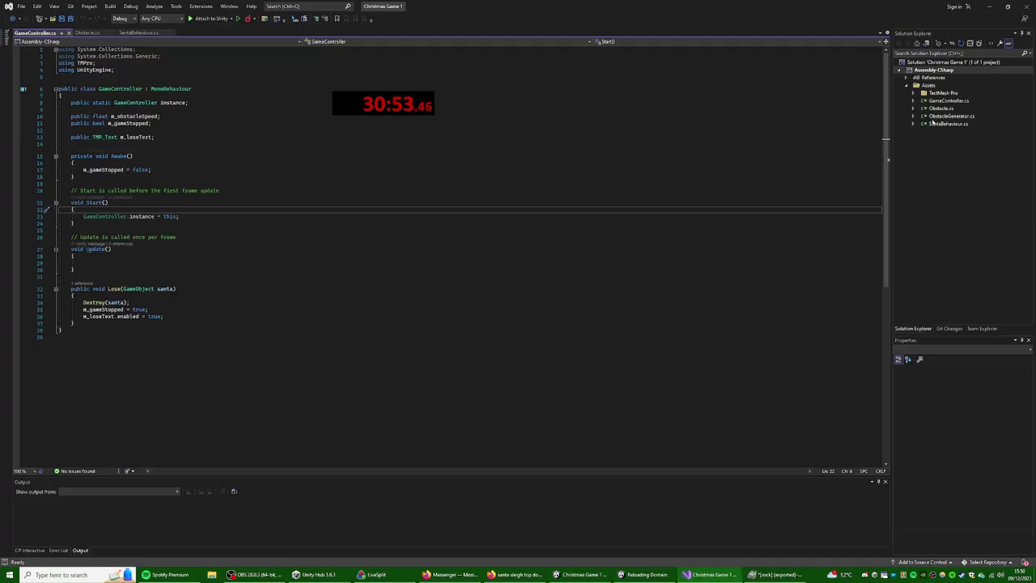
double_click(951, 116)
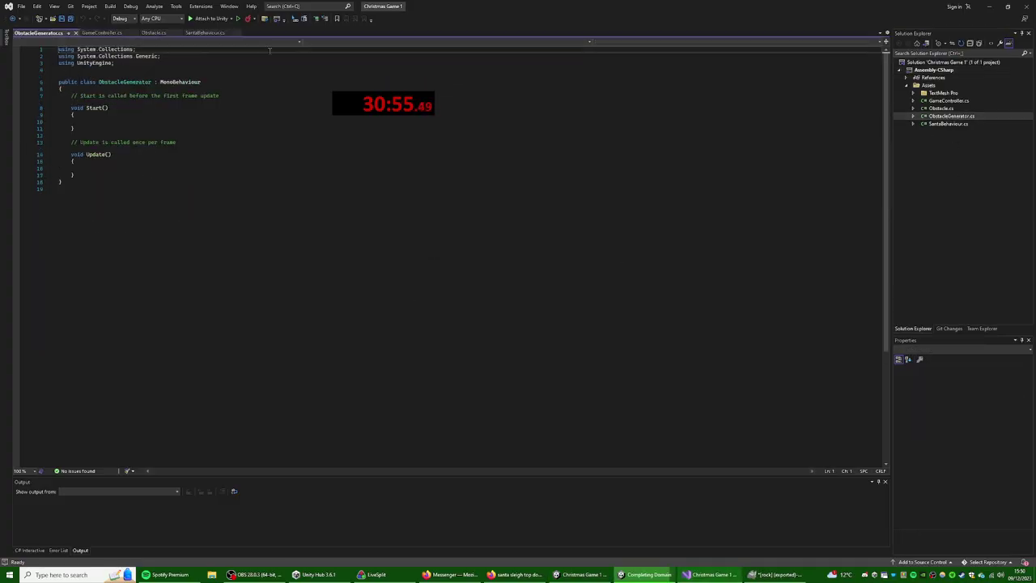
left_click(160, 89)
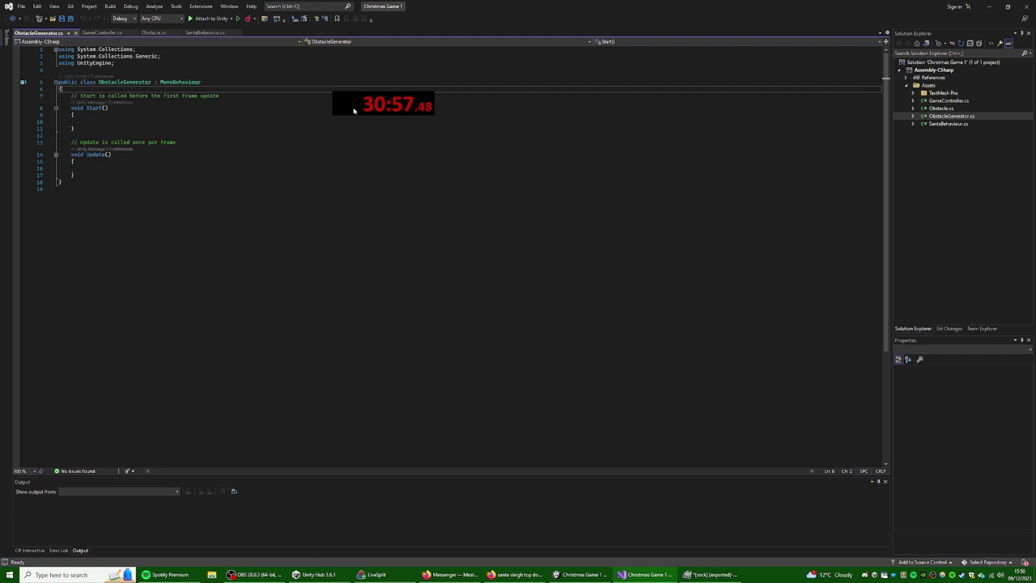
key("Return")
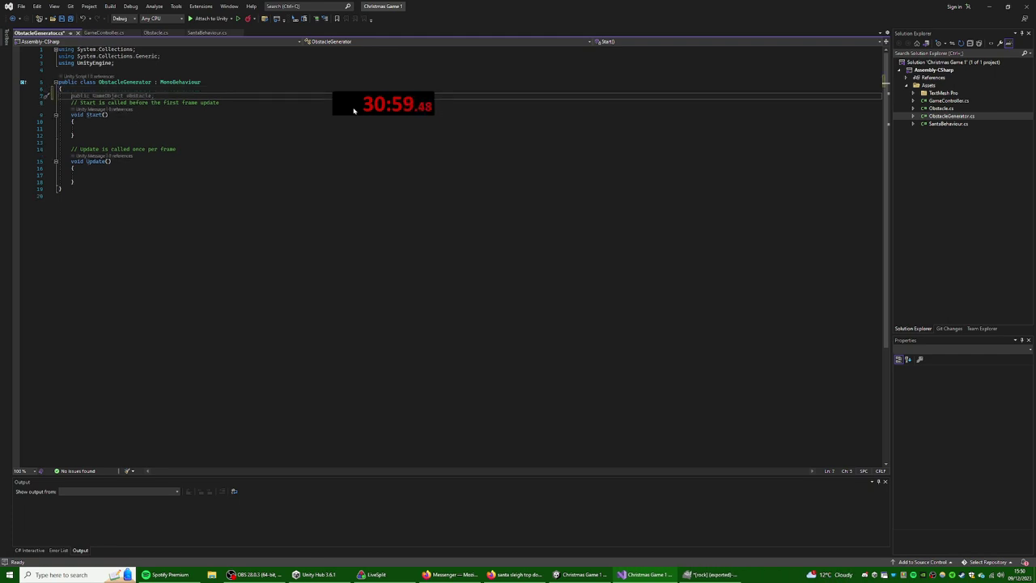
key("Return")
type("pub")
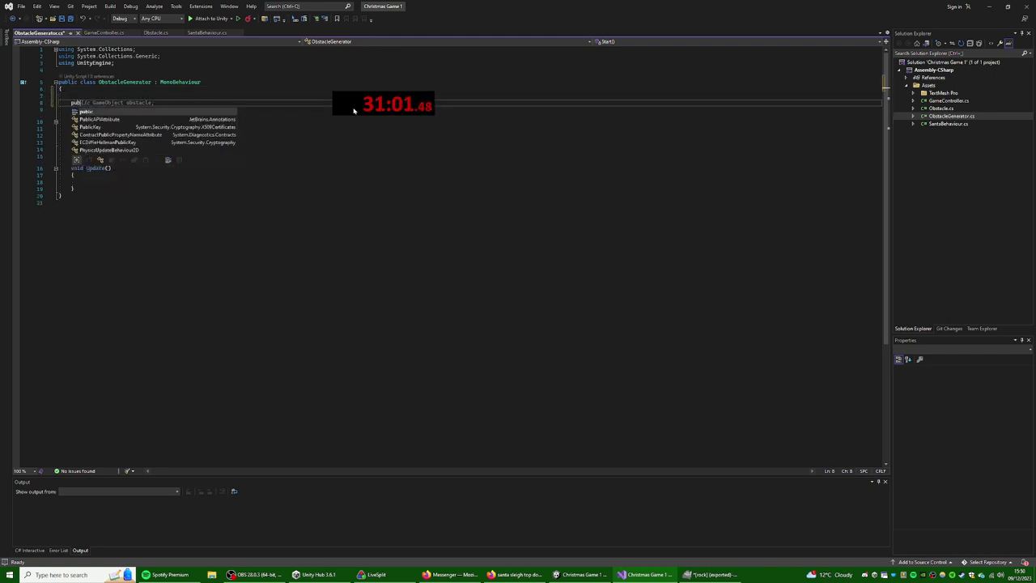
type("lic ")
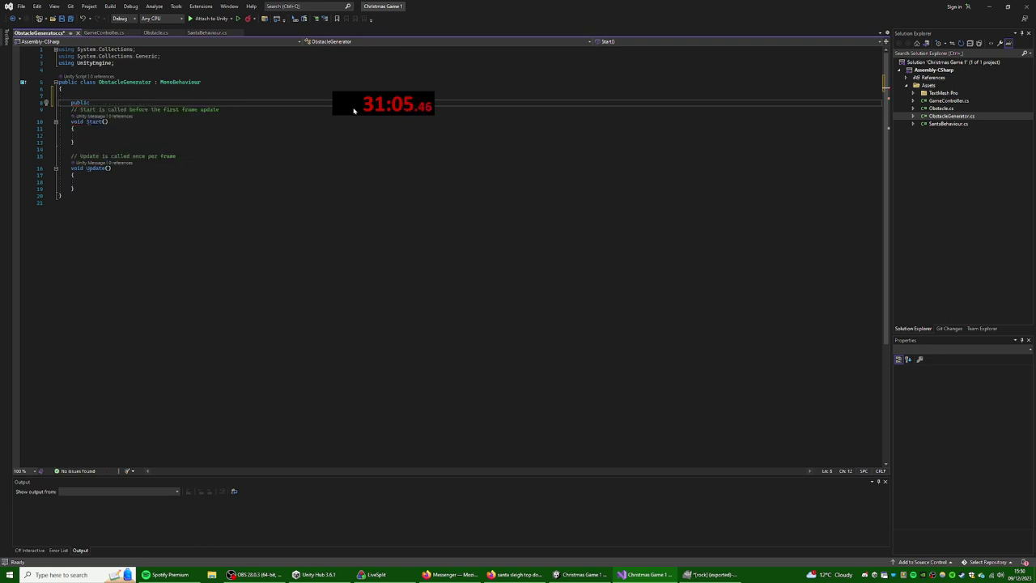
type("List<Obstacle> obstacles = new List<Obstacle>();")
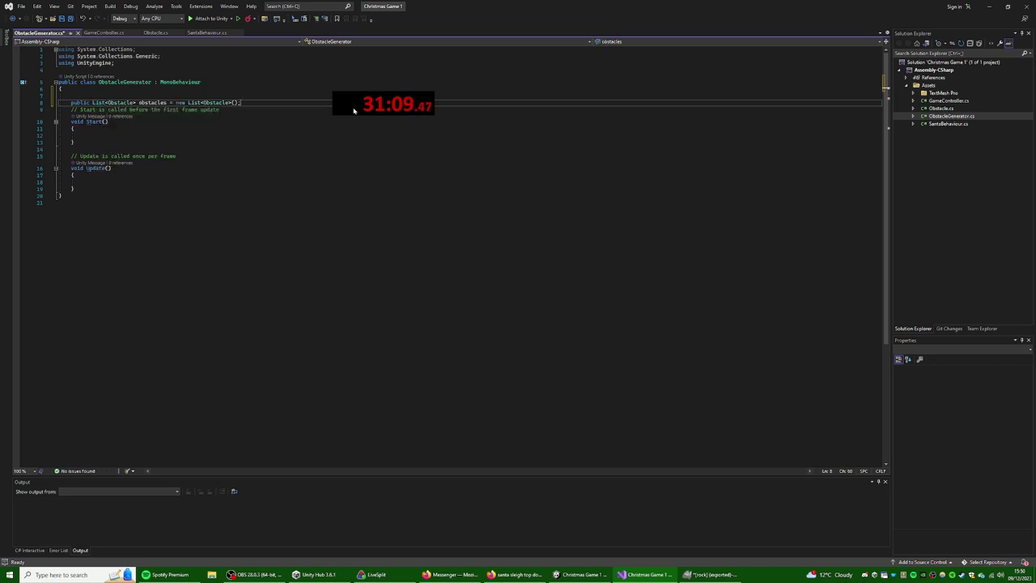
- Remove the initializer so the line reads public List<Obstacle> obstacles;, add a blank line below it, and save the script
key("BackSpace")
key("BackSpace")
key("BackSpace")
key("BackSpace")
key("BackSpace")
key("BackSpace")
key("BackSpace")
key("BackSpace")
key("BackSpace")
key("BackSpace")
key("BackSpace")
key("BackSpace")
key("BackSpace")
key("BackSpace")
key("BackSpace")
key("BackSpace")
key("BackSpace")
key("BackSpace")
key("BackSpace")
key("BackSpace")
type(";")
key("Return")
key("ctrl+s")
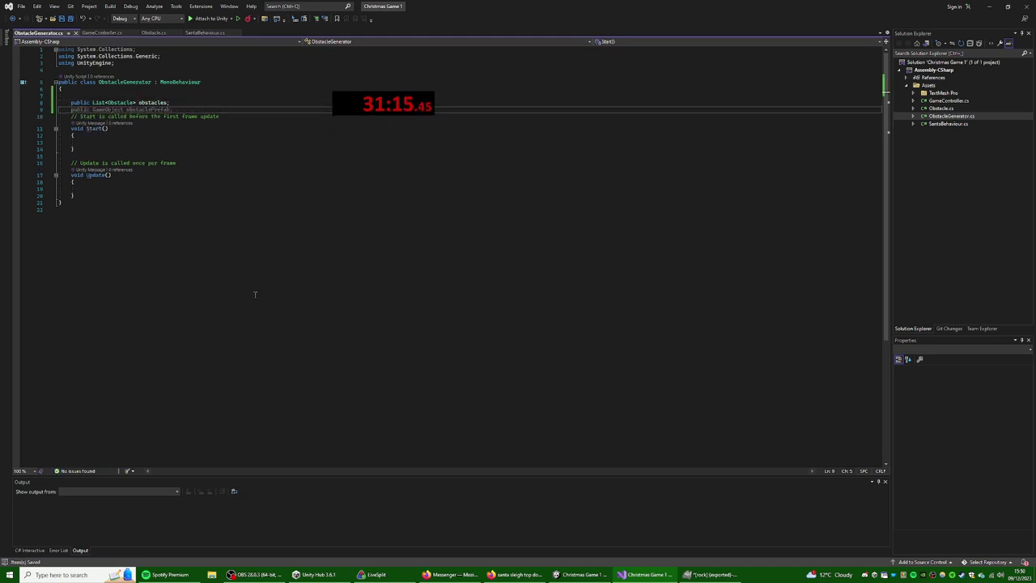
left_click(293, 394)
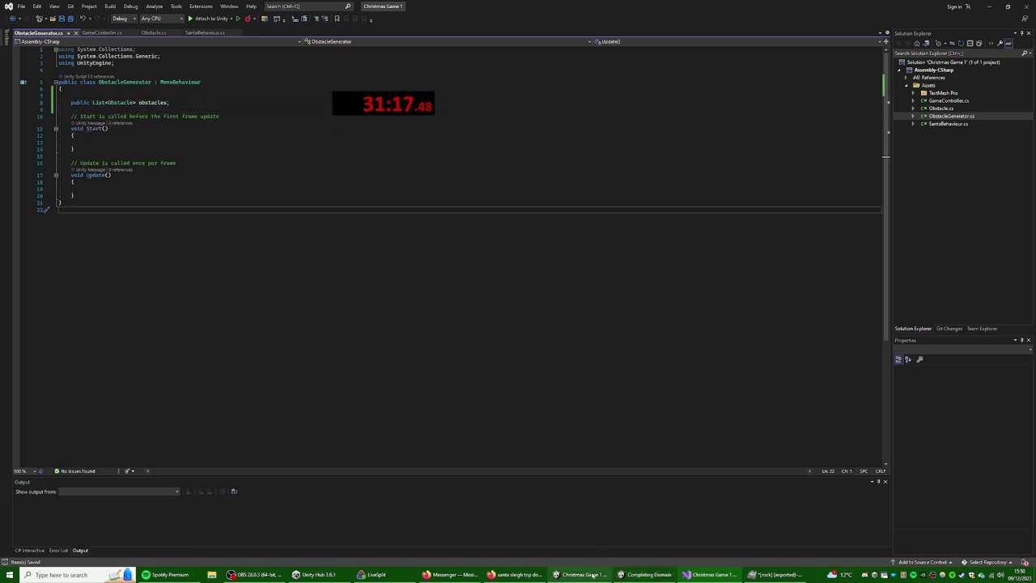
- Back in Unity, attach the ObstacleGenerator script to the Controllers object and check its Obstacles list
mouse_move(594, 575)
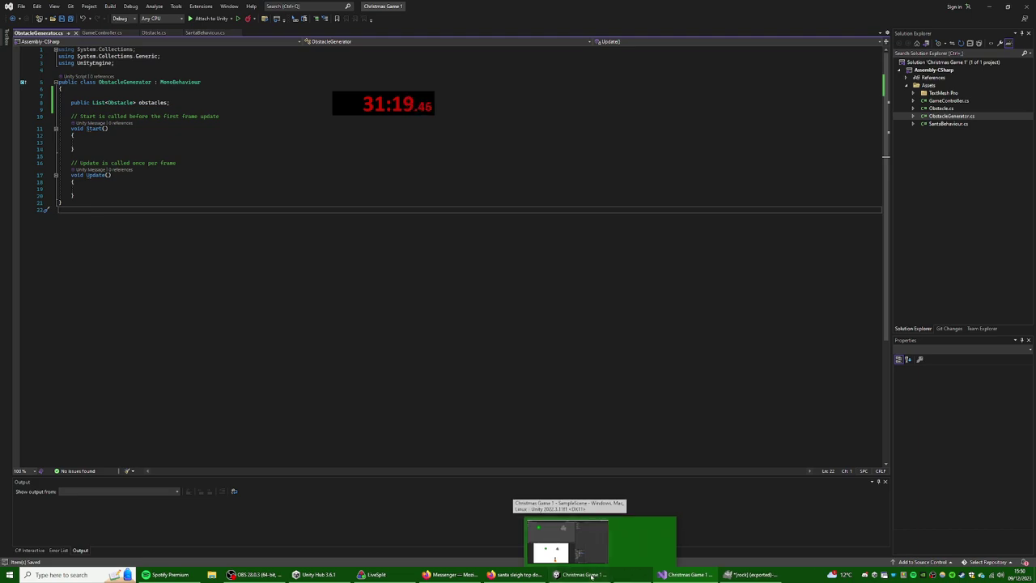
left_click(589, 575)
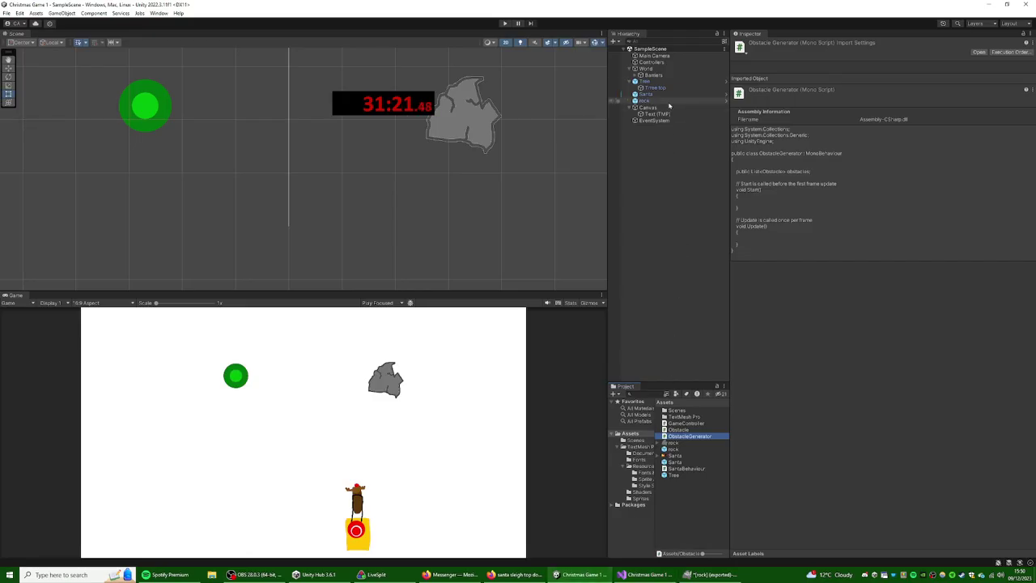
left_click(651, 62)
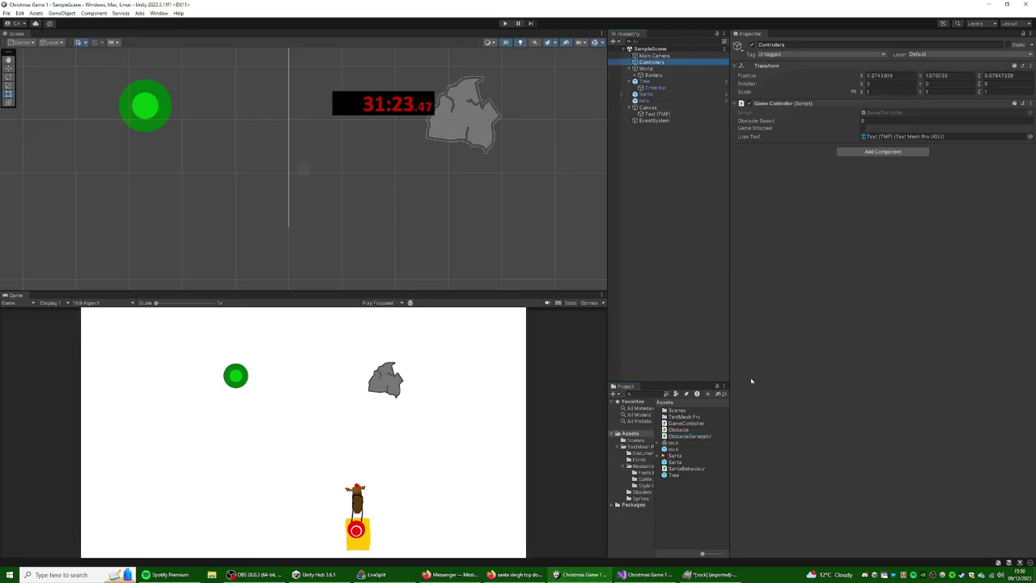
left_click_drag(689, 435, 847, 254)
left_click(734, 165)
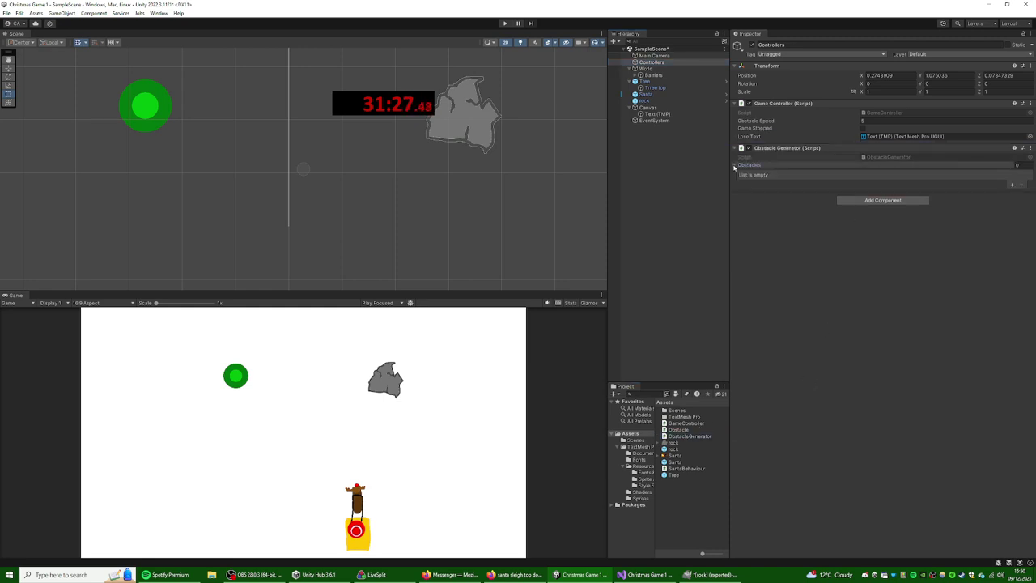
left_click(734, 165)
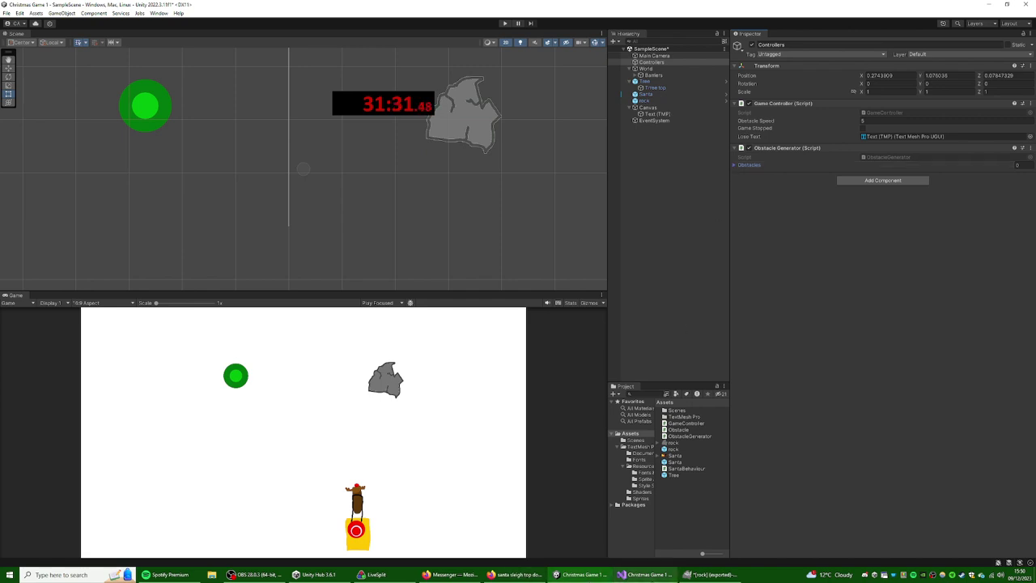
mouse_move(646, 575)
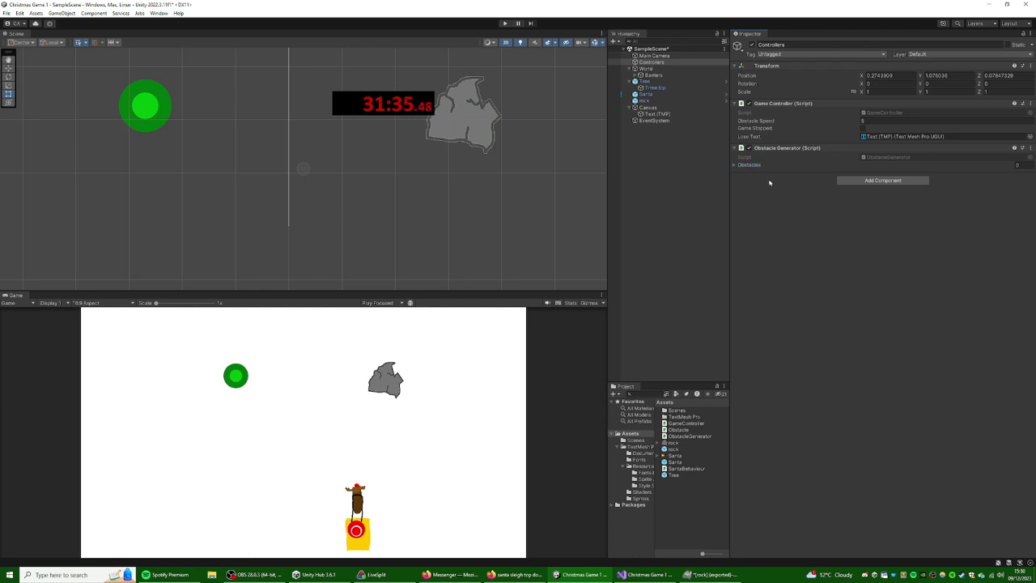
- Set the Controllers object's position to 0, 0, 0
left_click(883, 75)
type("0")
key("Tab")
type("0")
key("Tab")
type("0")
key("Return")
- Shift the Tree horizontally to about X -7.28 and the rock to about X 2.17
left_click(653, 81)
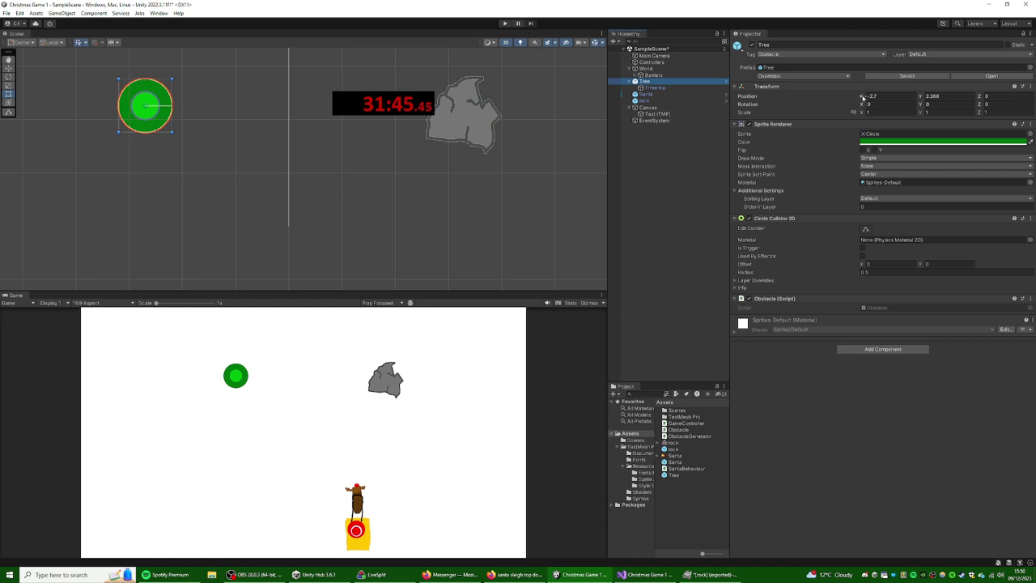
left_click_drag(863, 97, 797, 104)
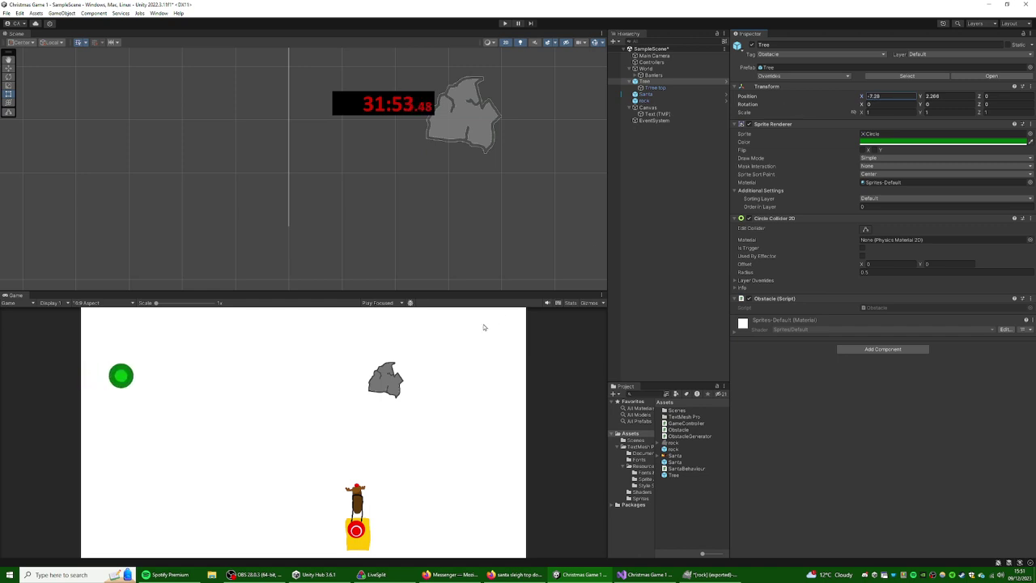
left_click(486, 99)
left_click(475, 114)
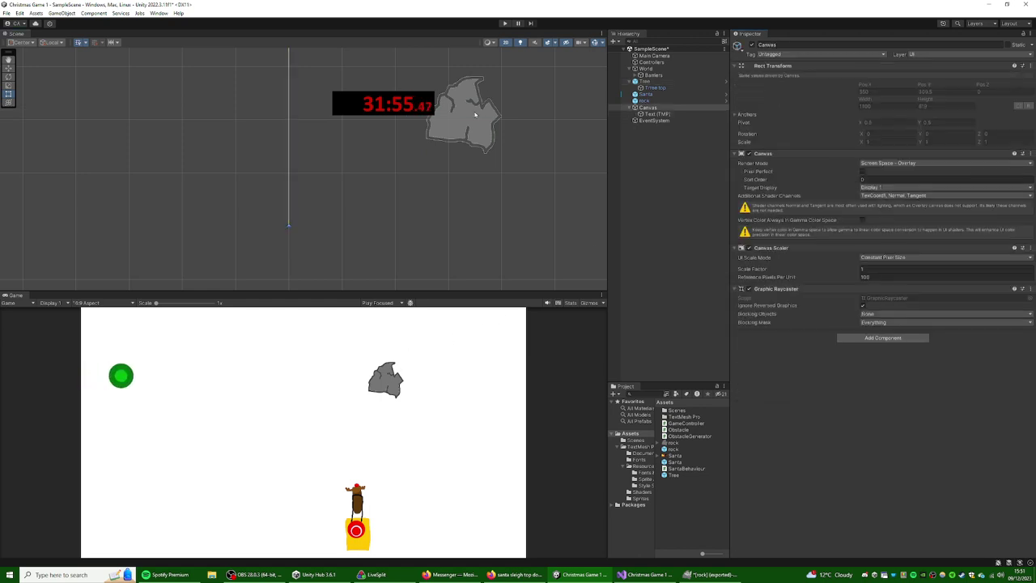
left_click(645, 101)
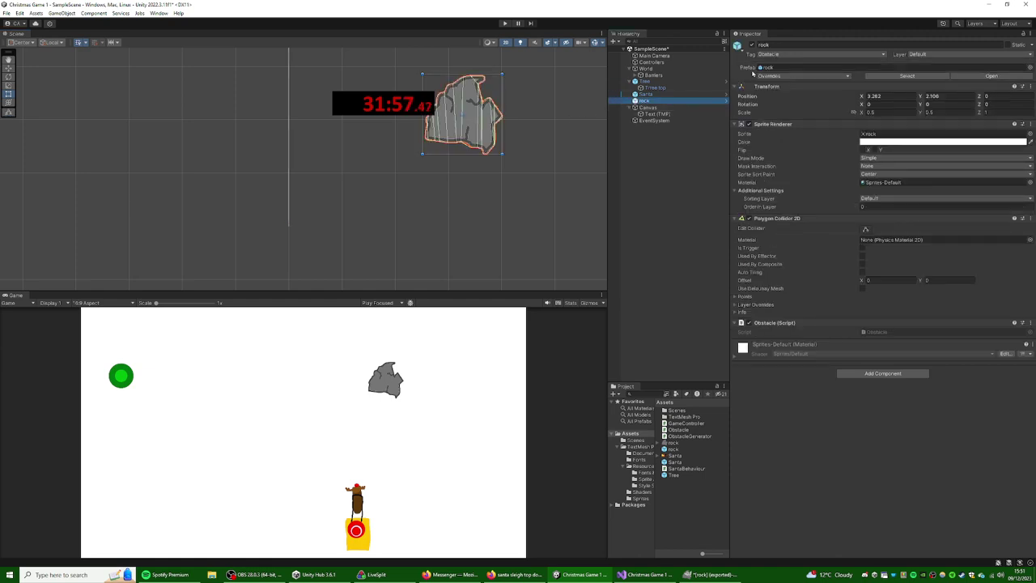
mouse_move(866, 95)
left_mouse_down()
mouse_move(913, 97)
mouse_move(865, 100)
left_mouse_up()
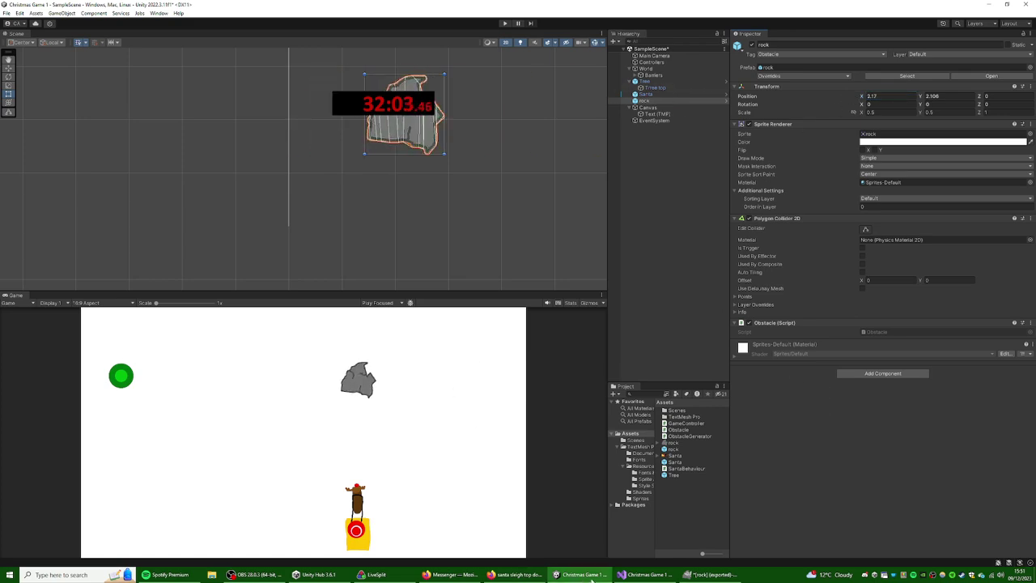
- Switch to Visual Studio and declare public float m_boundaries; below the obstacles list in ObstacleGenerator
left_click(648, 575)
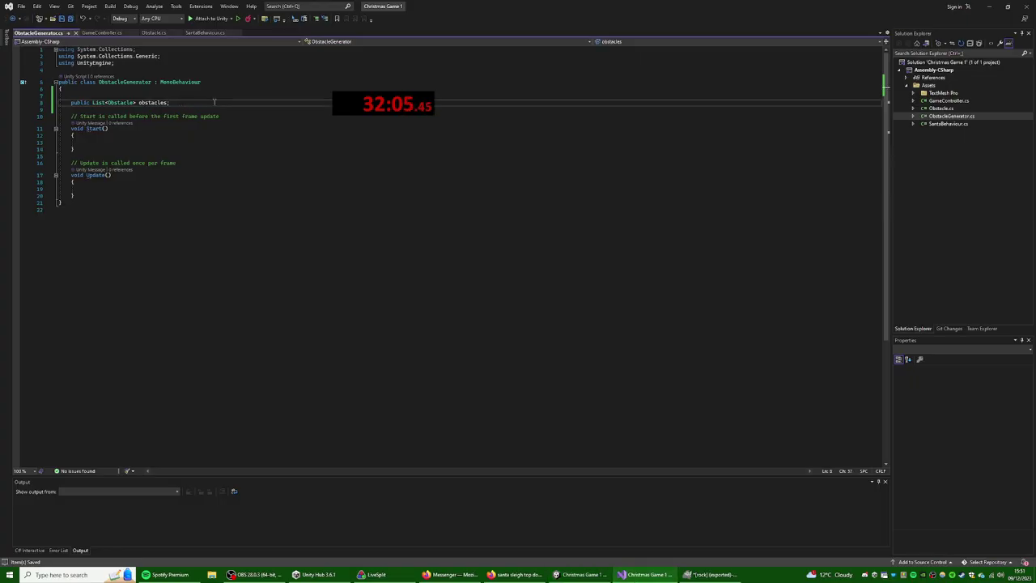
key("Return")
key("Return")
type("publi")
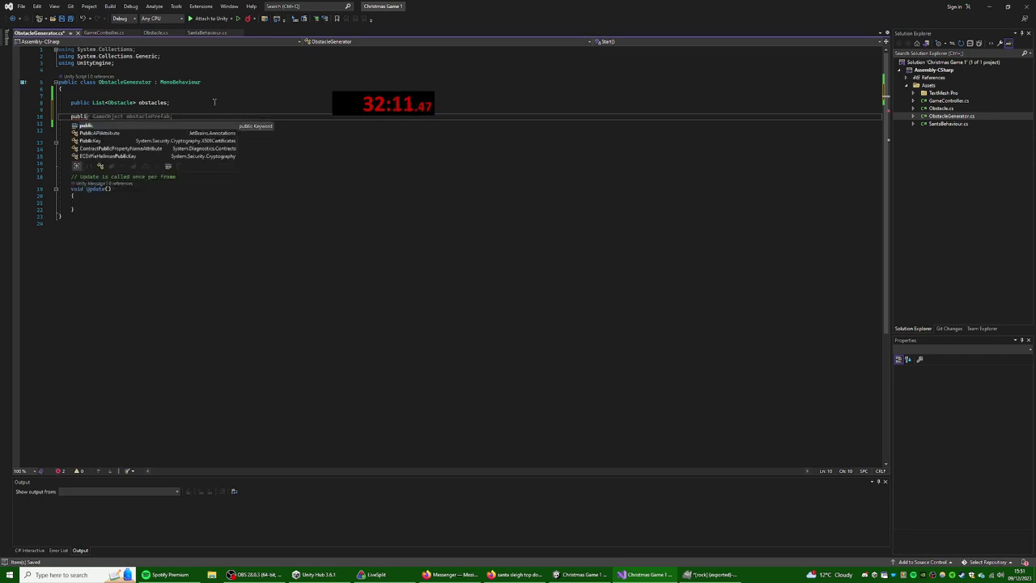
type("c float ")
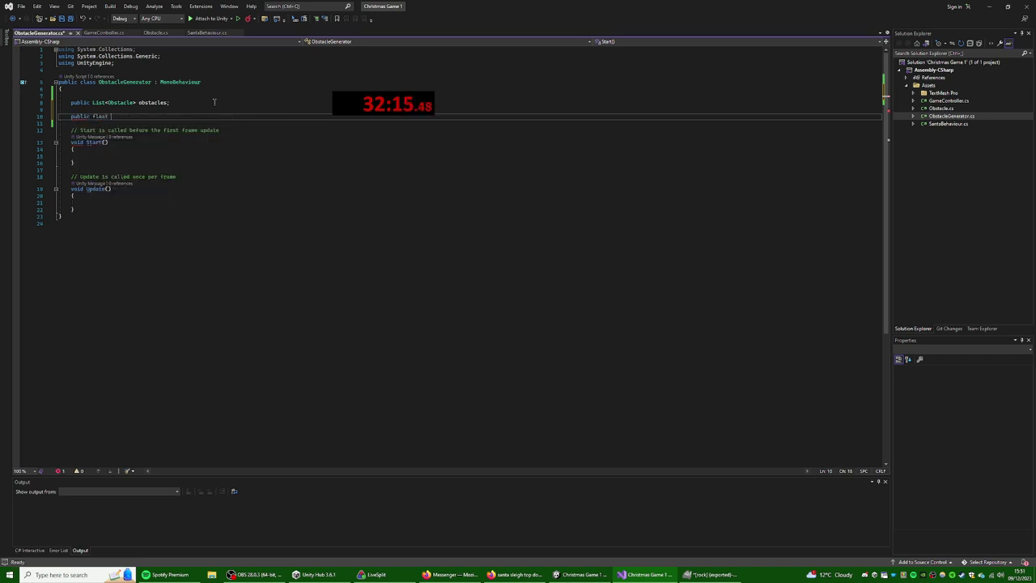
type("bouns")
key("BackSpace")
key("BackSpace")
type("m_boundaries;")
- Rename the obstacles list variable to m_obstacles
key("Up")
key("Up")
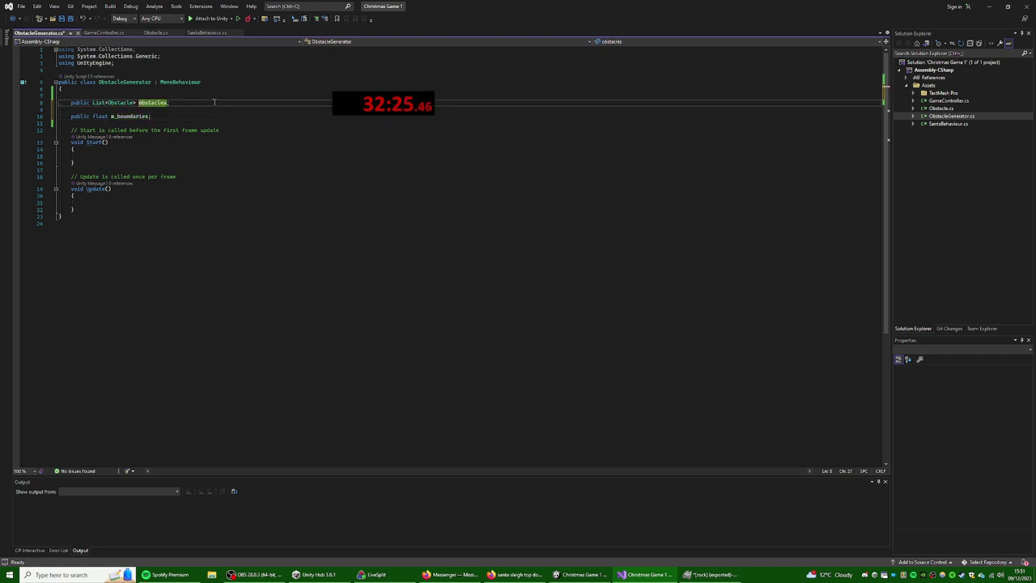
type("m_")
key("Down")
key("Down")
key("Down")
key("Down")
key("Down")
key("Down")
key("Down")
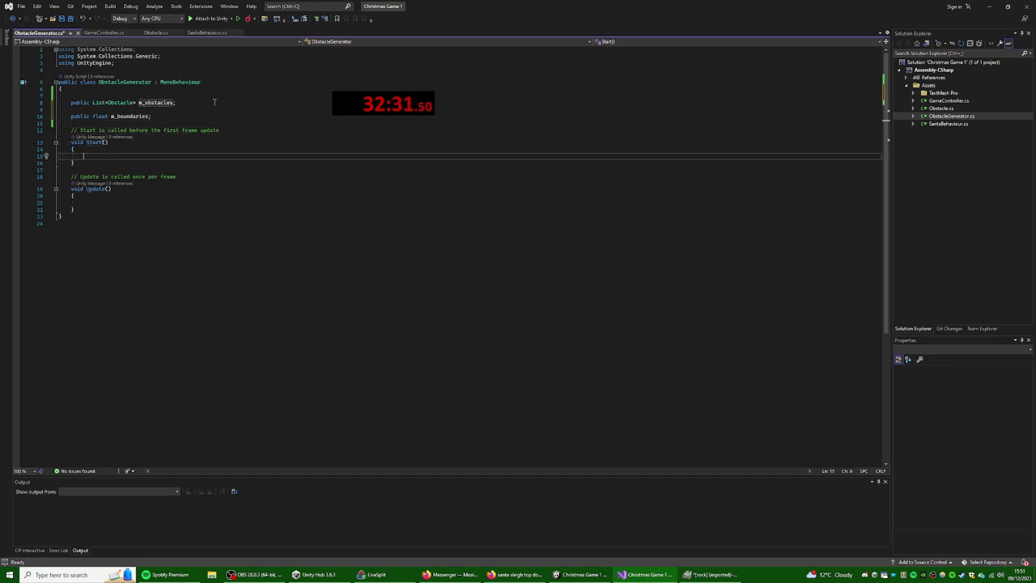
key("Down")
key("Down")
key("Down")
key("Down")
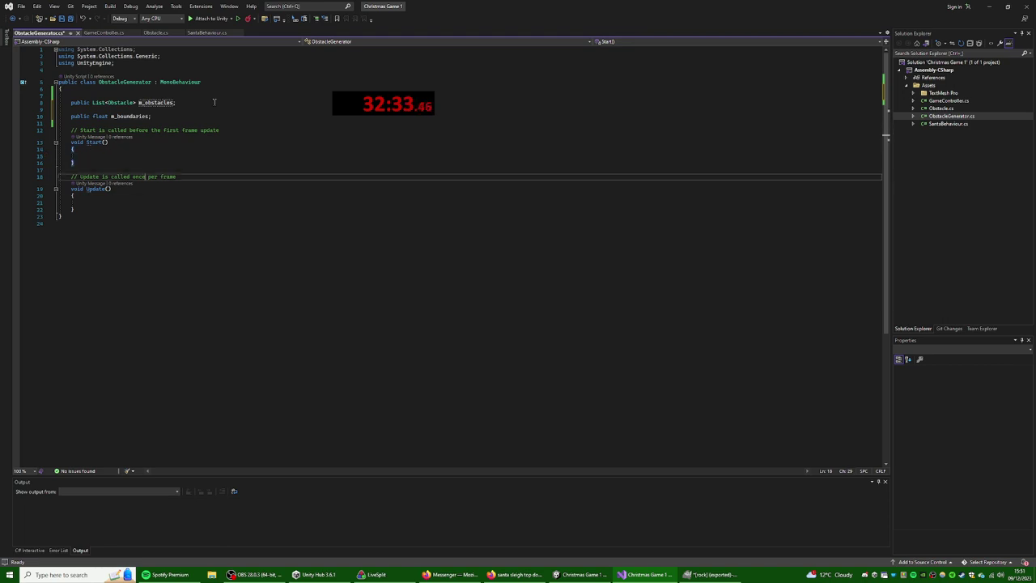
key("End")
- Declare public float m_obstacleFrequency; above the m_obstacles list, separated by a blank line
key("Up")
key("Up")
key("Up")
key("Up")
key("Up")
key("Up")
key("Up")
key("Up")
key("Up")
key("Up")
key("Up")
key("Up")
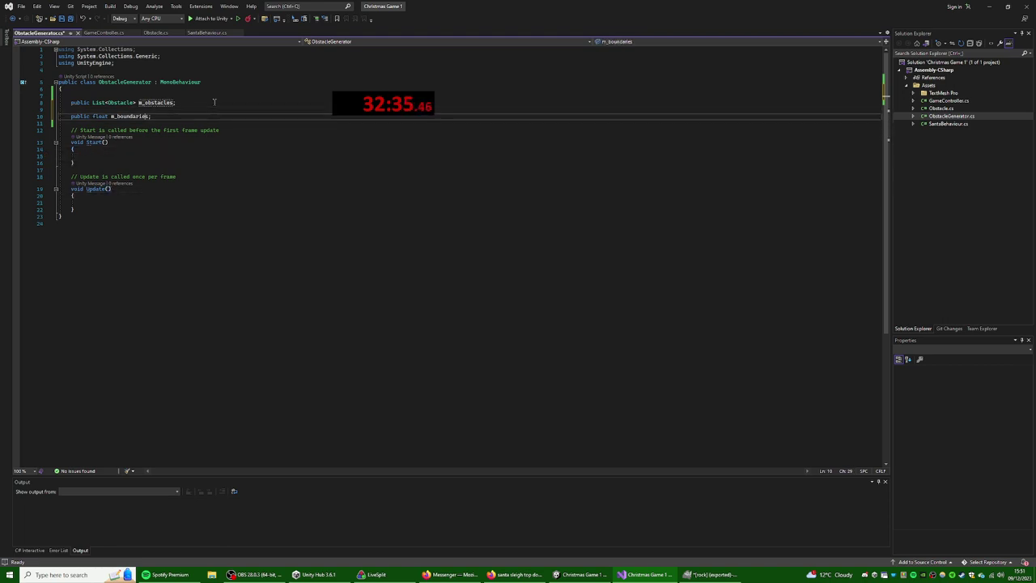
key("Return")
key("Return")
key("Up")
type("publ")
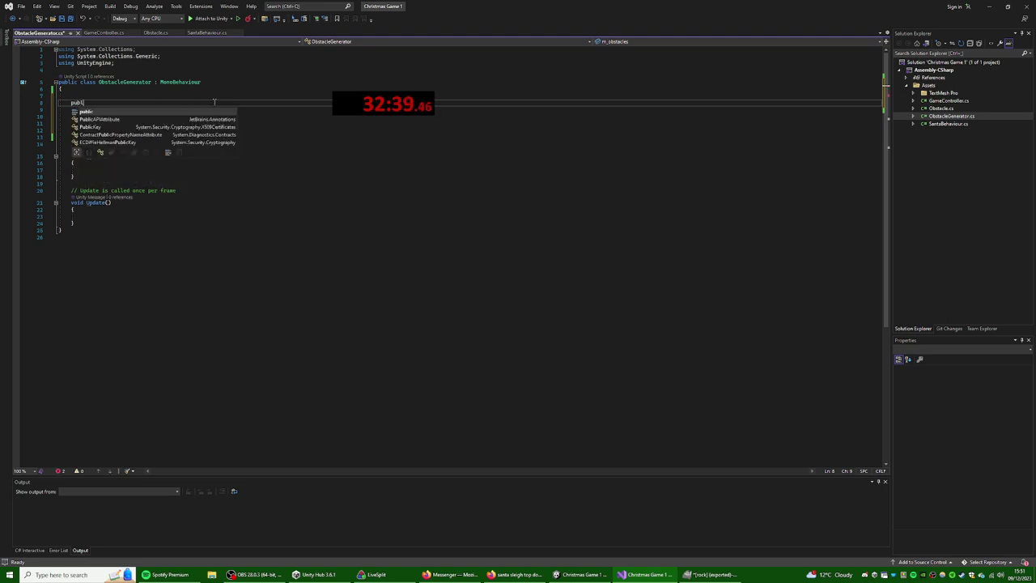
type("ic float Obsta")
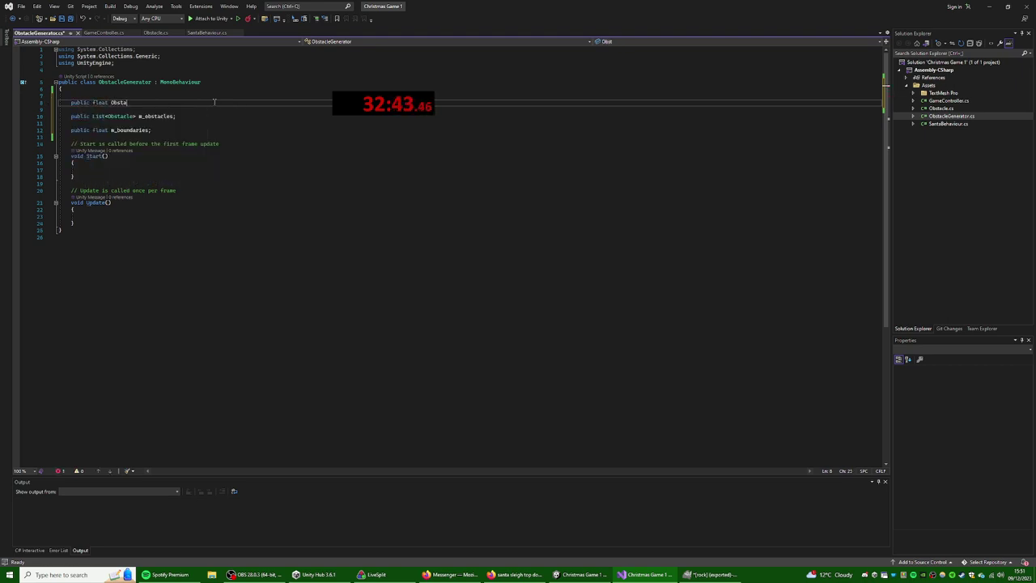
type("cle")
key("ctrl+shift+Left")
key("BackSpace")
type("m_obstacleFrequency;")
- Declare private float m_obstacleTimer; directly below m_obstacleFrequency
key("Return")
type("pri")
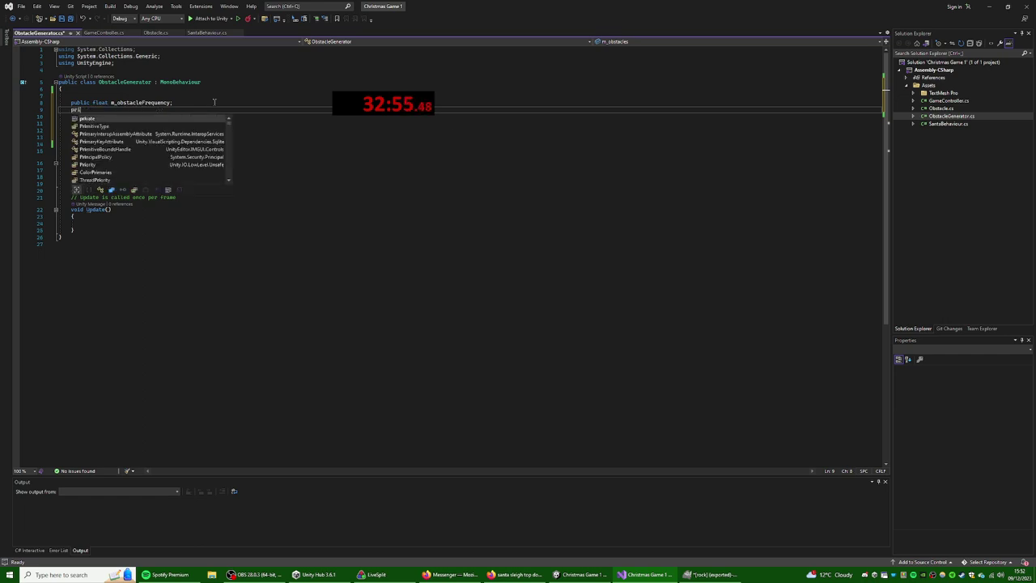
type("vate float ")
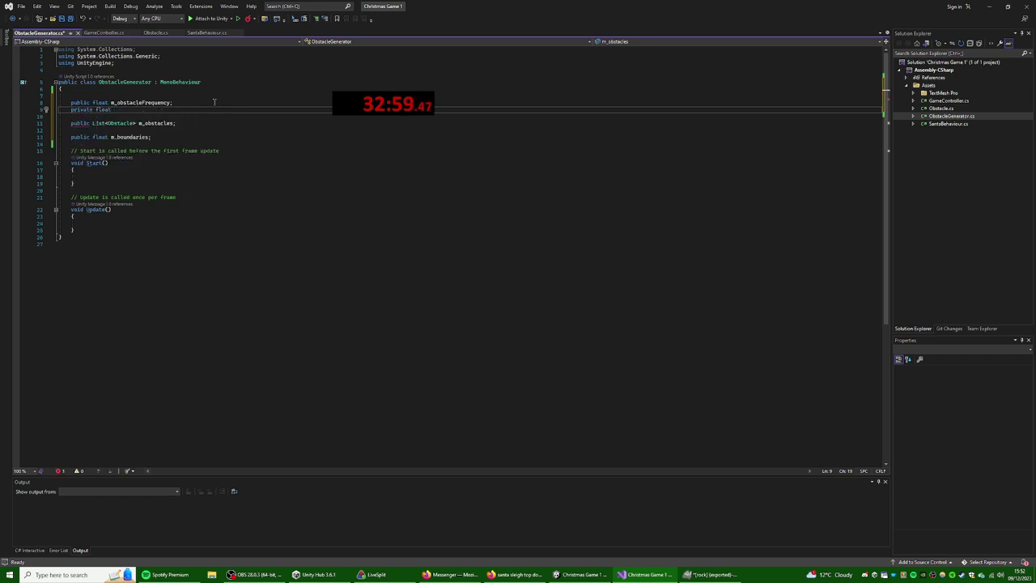
type("m_obstacleTimer;")
- Add an empty private void Awake() method between the m_boundaries declaration and Start()
key("Down")
key("Down")
key("Down")
key("Down")
key("Down")
key("Down")
key("Down")
key("Down")
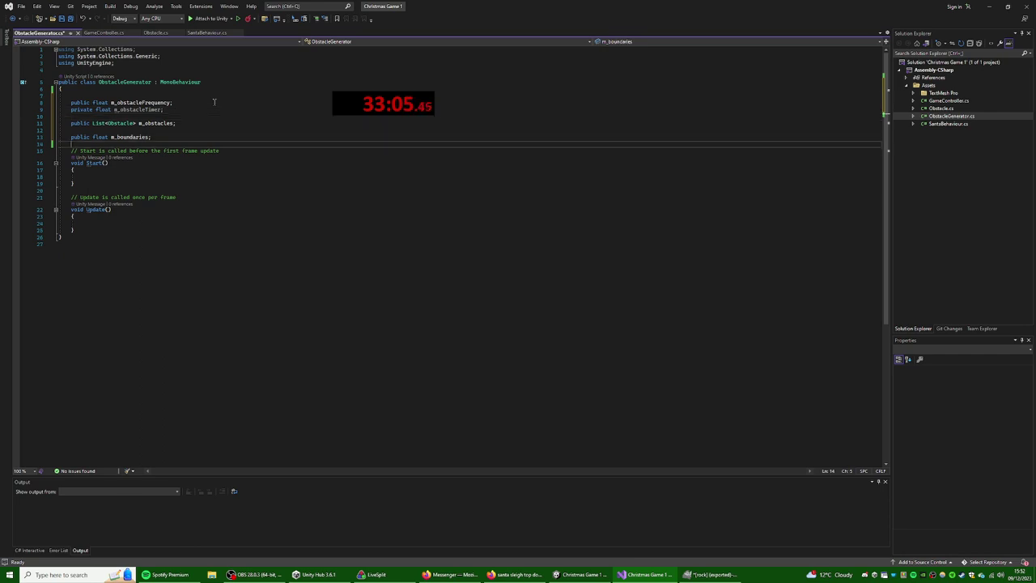
key("Up")
key("Up")
key("Up")
key("Return")
key("Return")
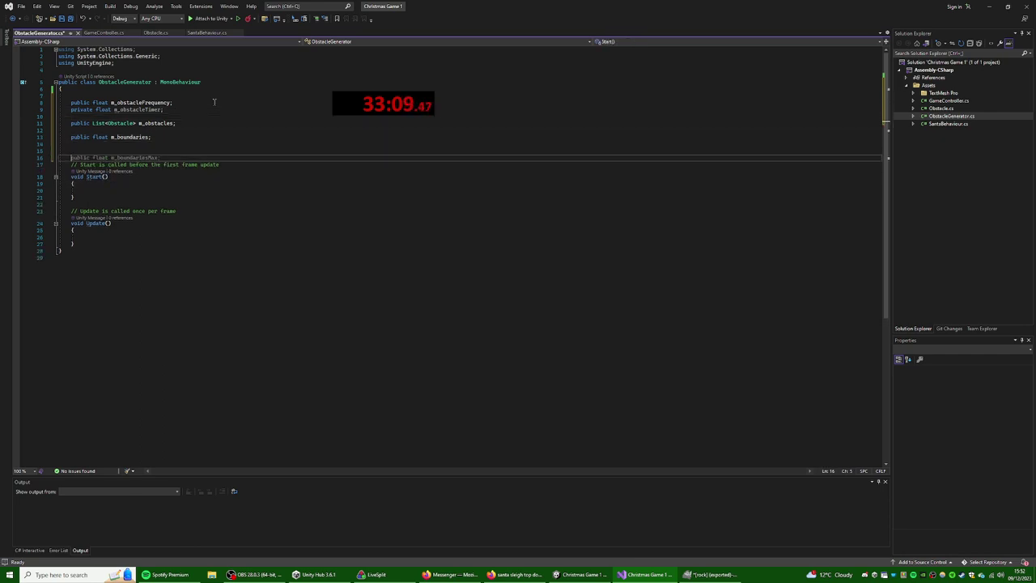
key("Up")
type("Awake")
key("Tab")
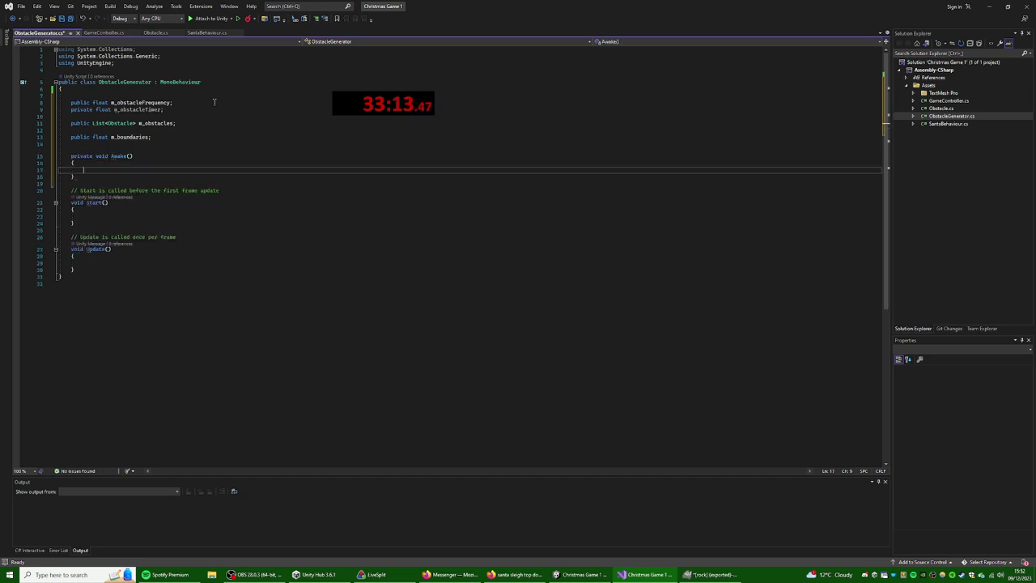
- Inside Awake(), initialize the timer with m_obstacleTimer = m_obstacleFrequency;
type("m_obsta")
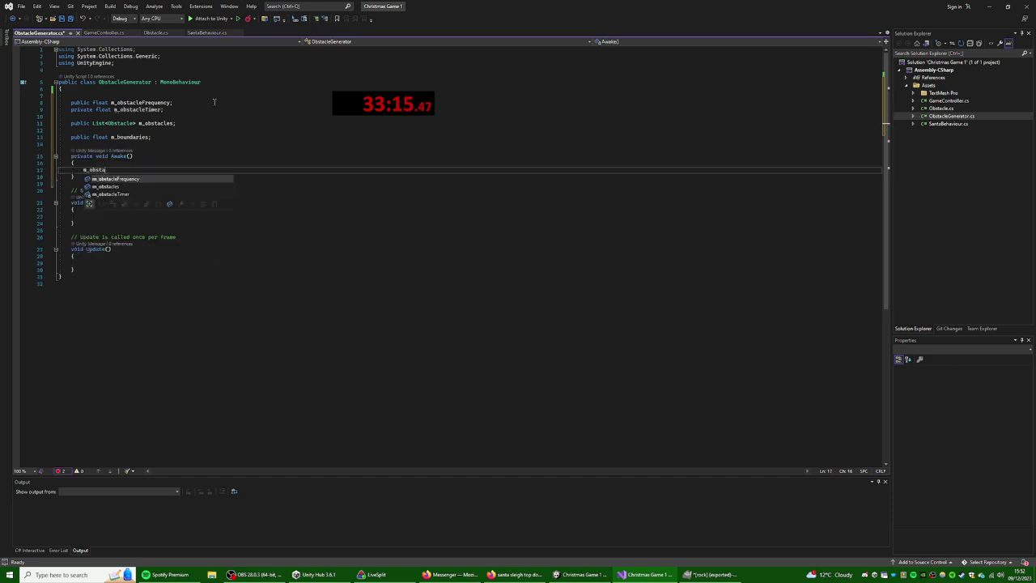
key("Down")
key("Down")
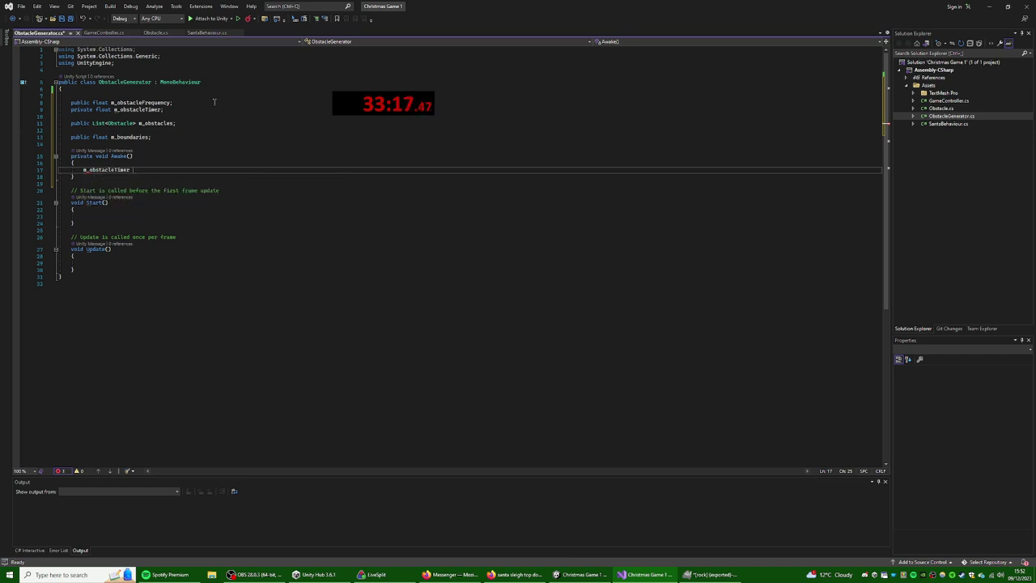
type("= m_")
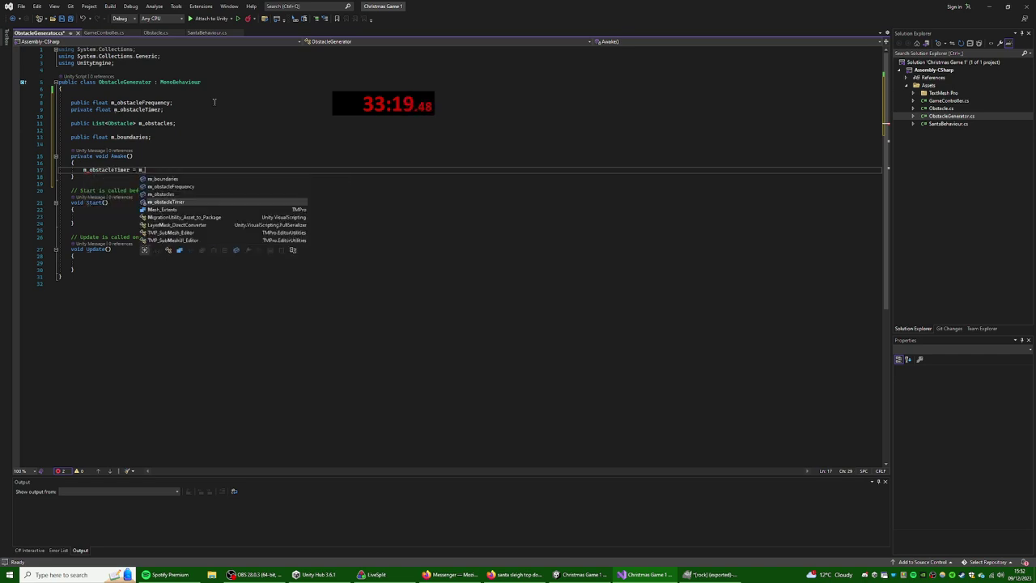
type("o")
key("Up")
key("Up")
key("Tab")
type(";")
- Add an empty void GenerateObject() method below Update()
key("Down")
key("Down")
key("Down")
key("Down")
key("Down")
key("Down")
key("Down")
key("Down")
key("Down")
key("Down")
key("Down")
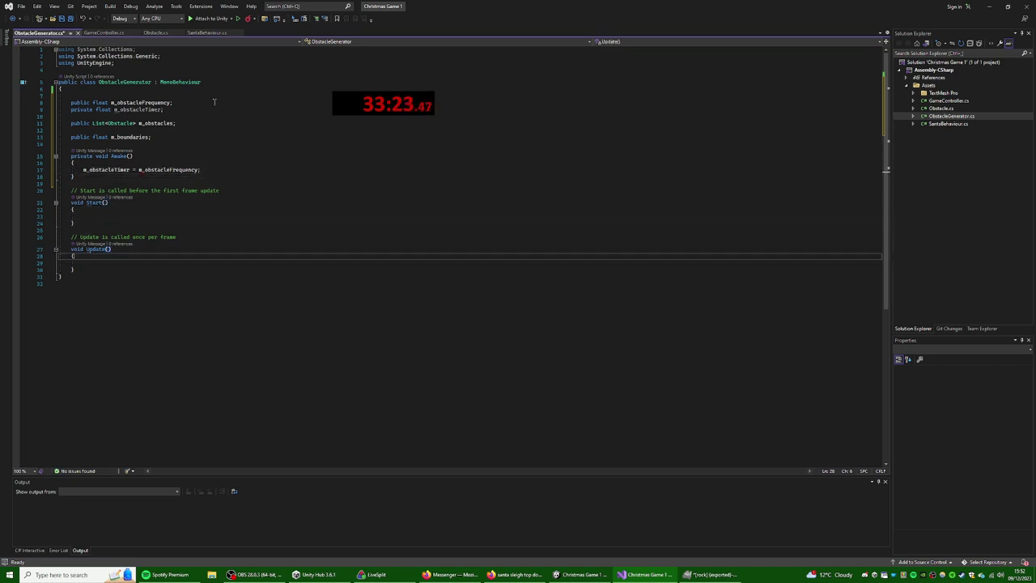
key("Down")
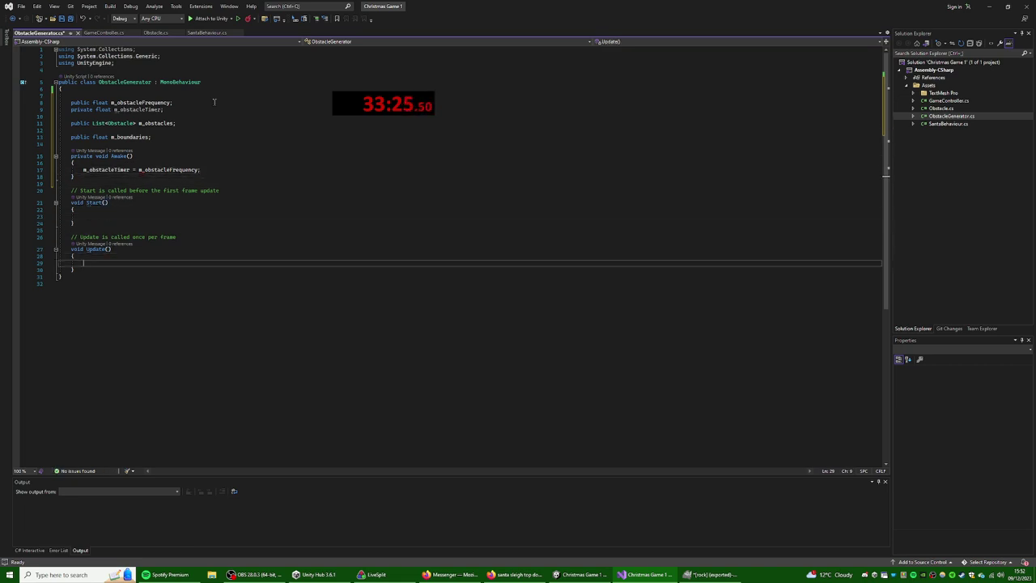
key("Down")
key("Return")
key("Return")
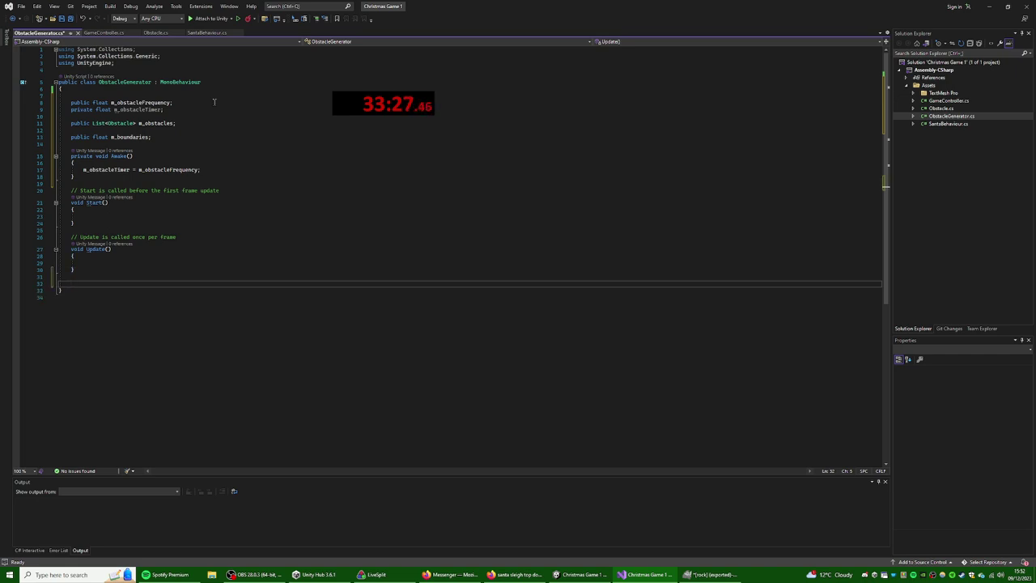
type("void Generate(")
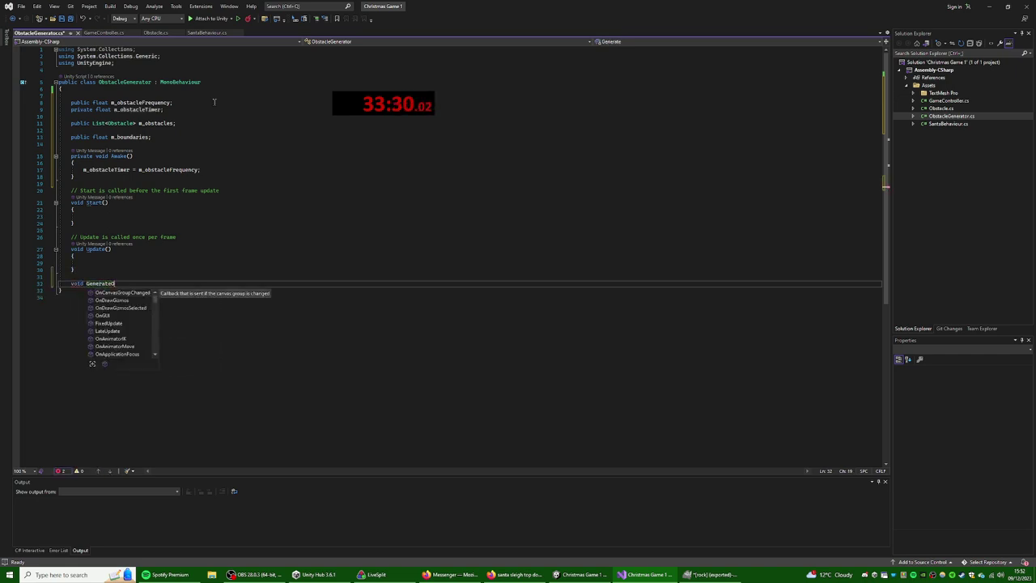
key("BackSpace")
type("Object")
type("() {")
key("Return")
- Inside Update(), add an empty if block with the condition m_obstacleTimer <= 0
left_click(105, 261)
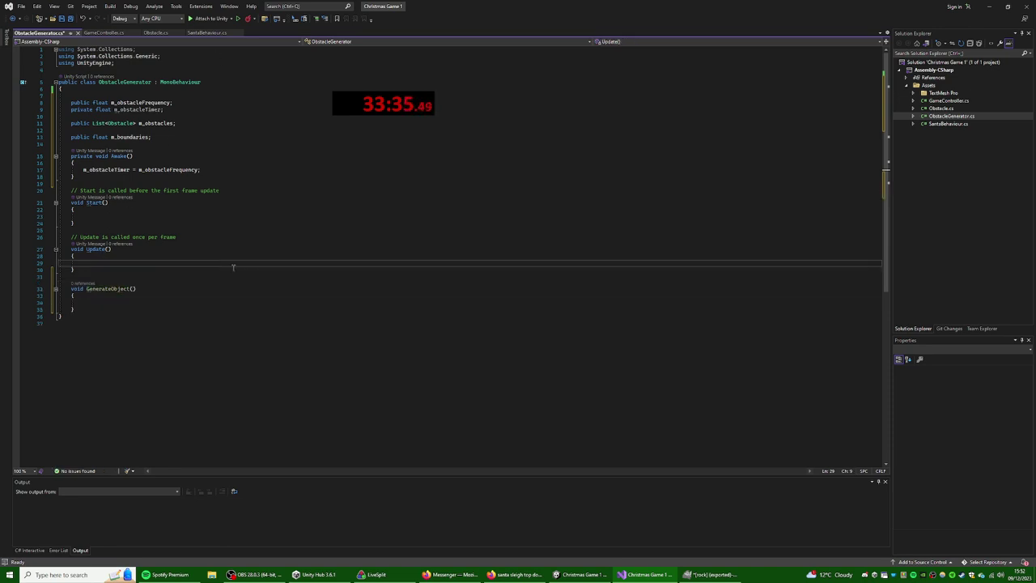
type("if(")
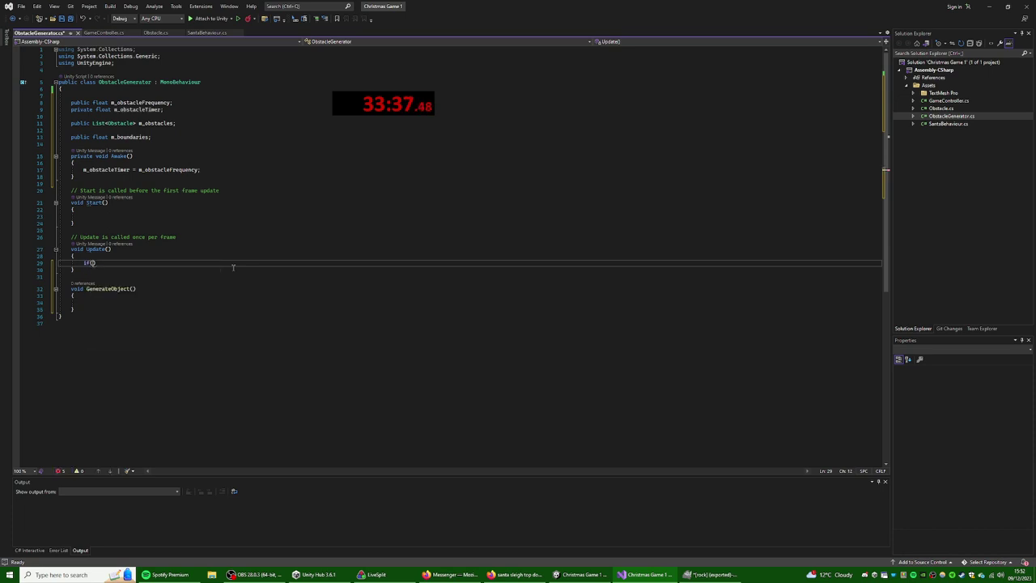
type("m_obs")
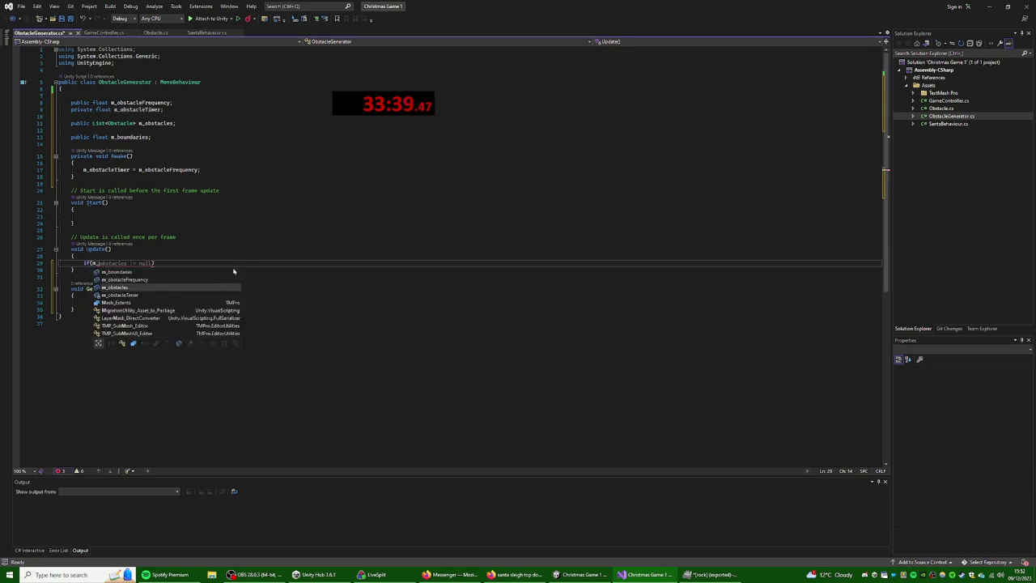
type("tacleTimer")
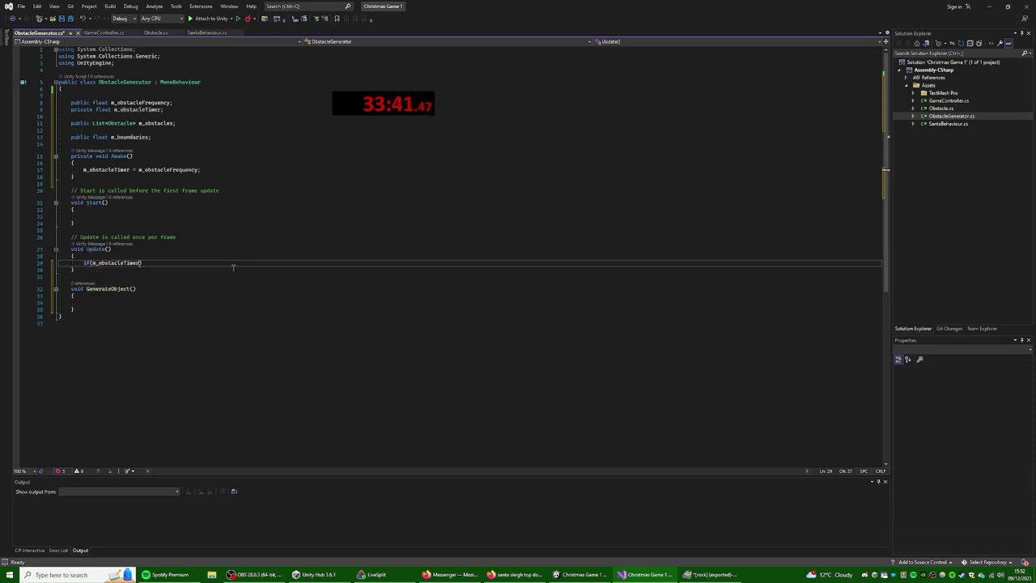
type(" <= 0")
key("Return")
type("{")
key("Return")
- In Update(), add m_obstacleTimer -= Time.deltaTime; directly above the if statement
key("Up")
key("Up")
key("ctrl+Return")
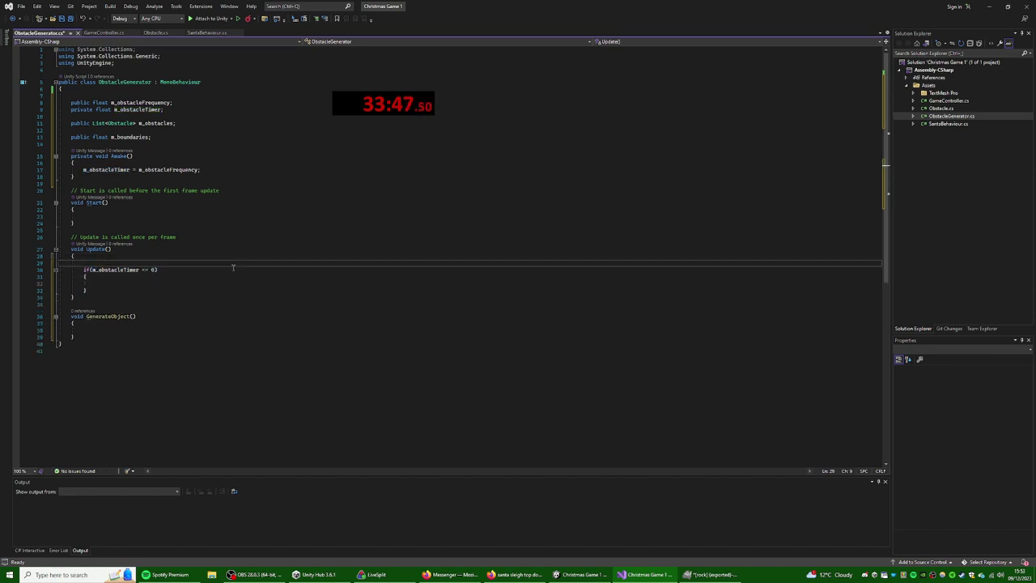
type("m_obstacleTimer")
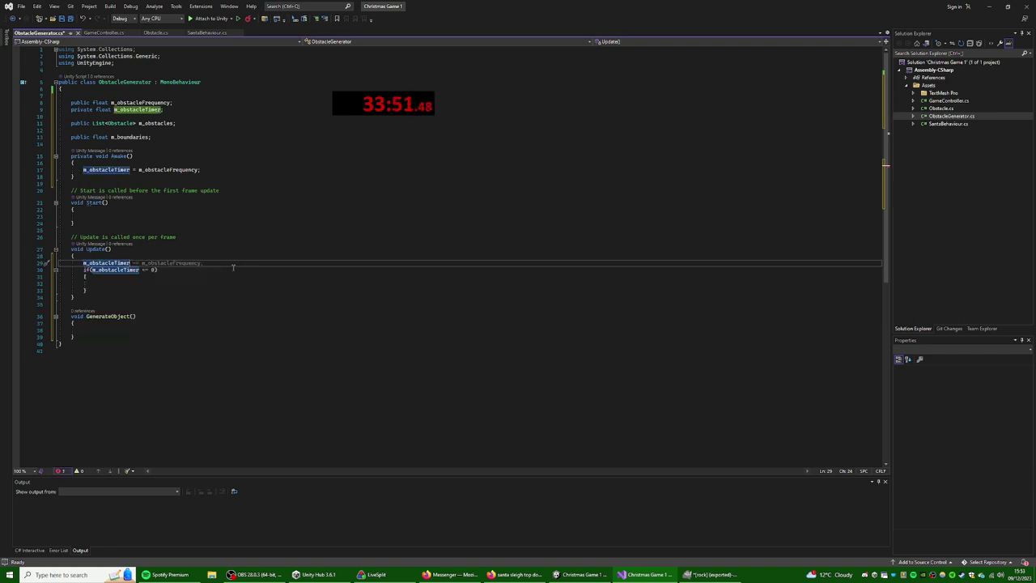
type(" - ")
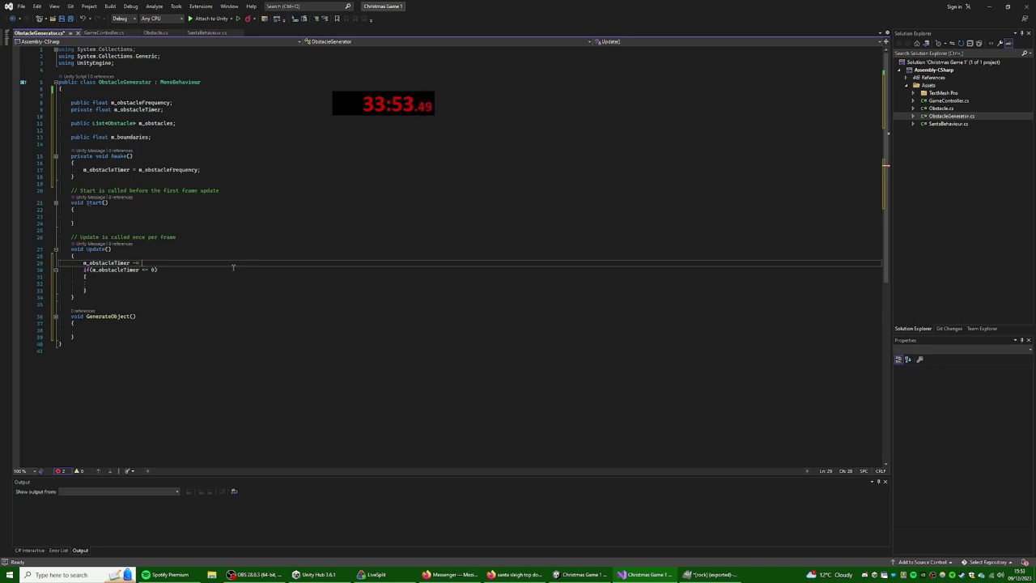
type(" Time.")
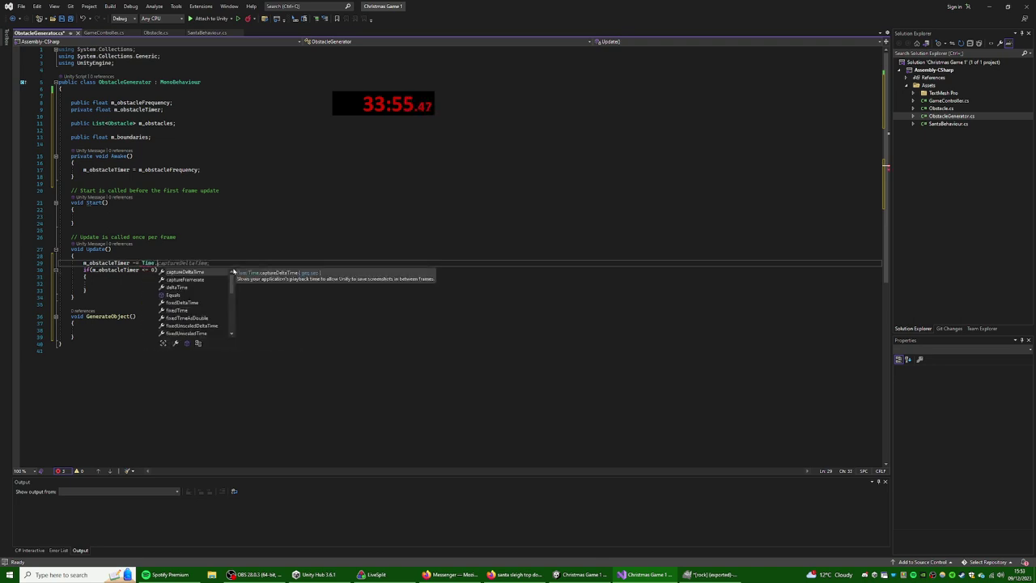
type("deltaTime")
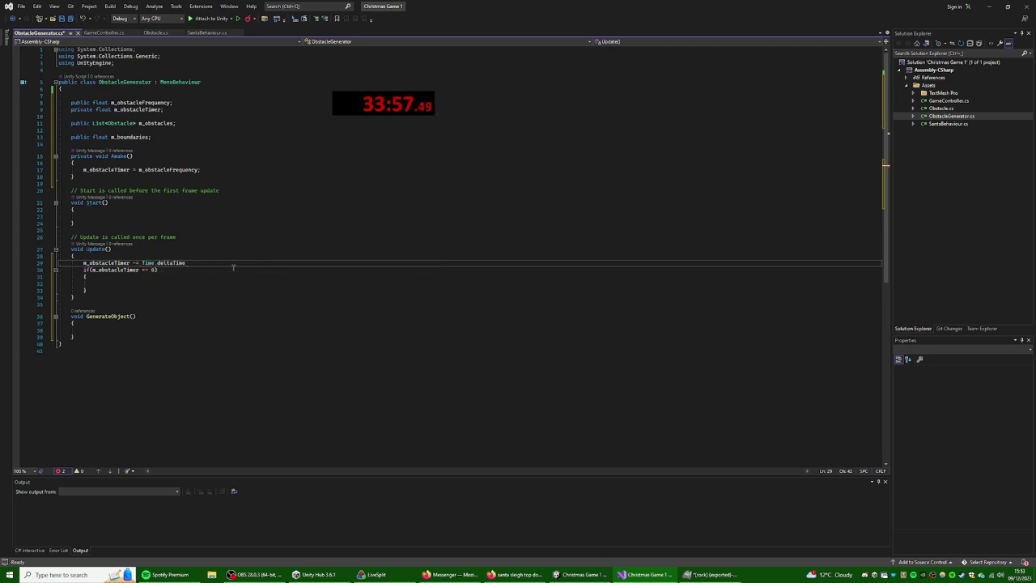
type(";")
- Call GenerateObject(); inside the if block of Update()
key("Down")
key("Down")
key("Down")
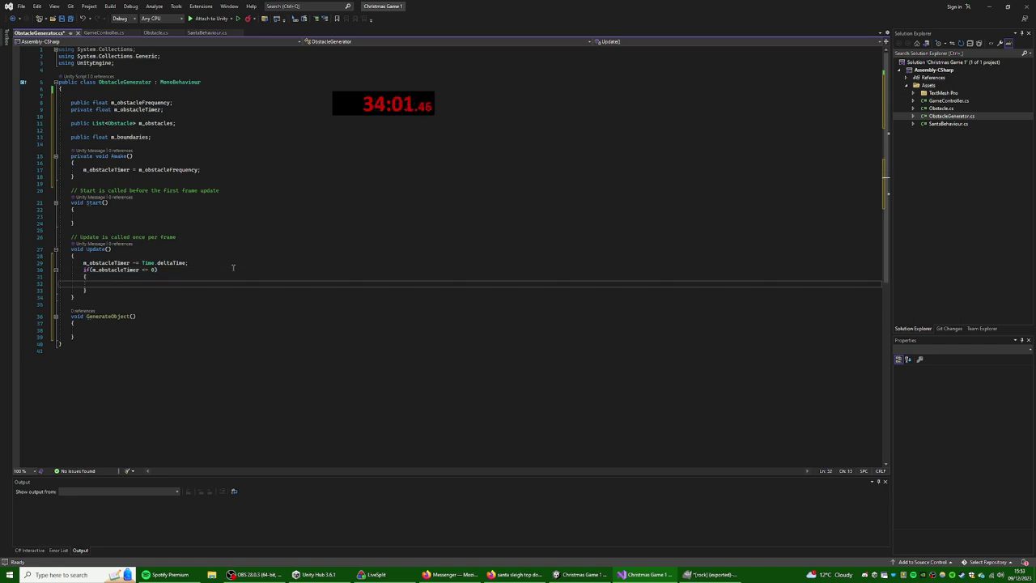
type("Gen")
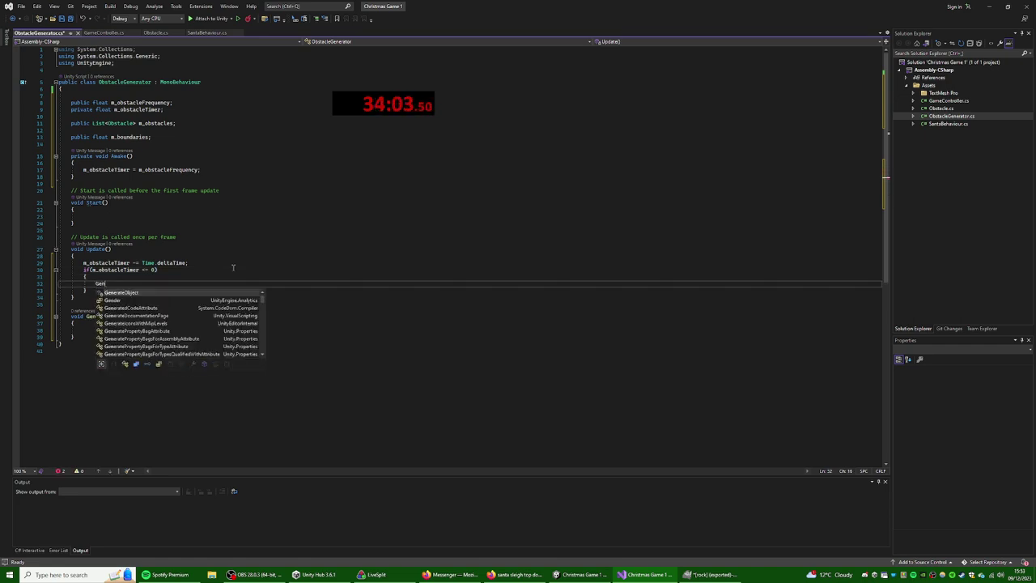
key("Tab")
type("();")
key("Return")
- Reset the timer below the GenerateObject() call with m_obstacleTimer = m_obstacleFrequency;
type("m_obstacleTimer ")
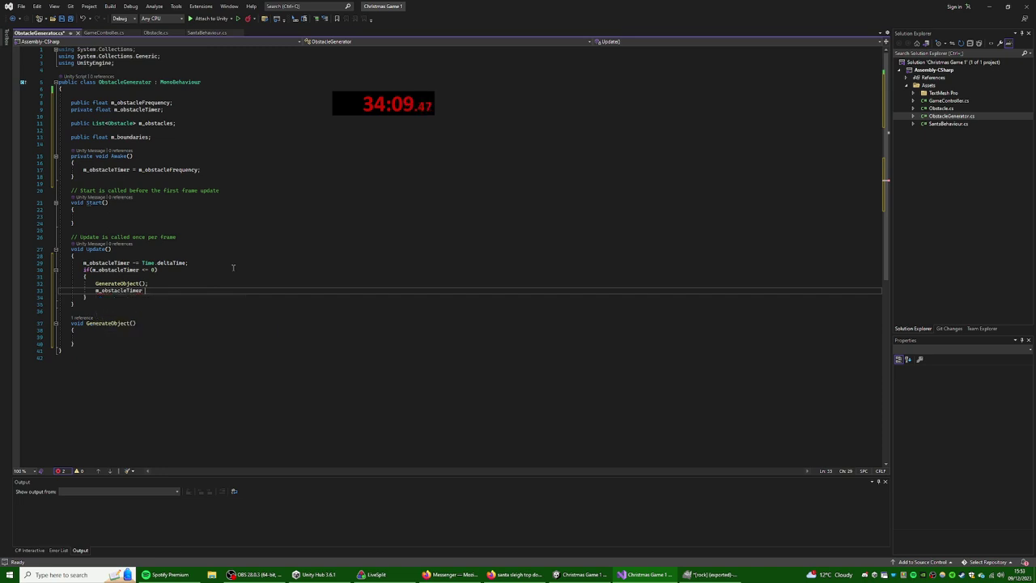
type("= ")
type("obs")
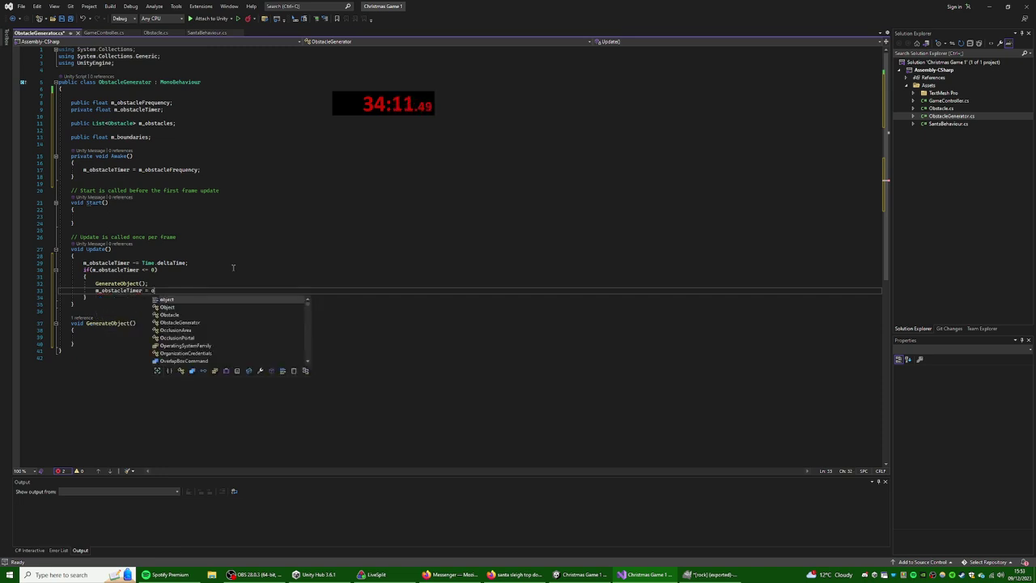
key("Down")
key("Down")
key("Down")
key("Down")
key("Down")
key("Tab")
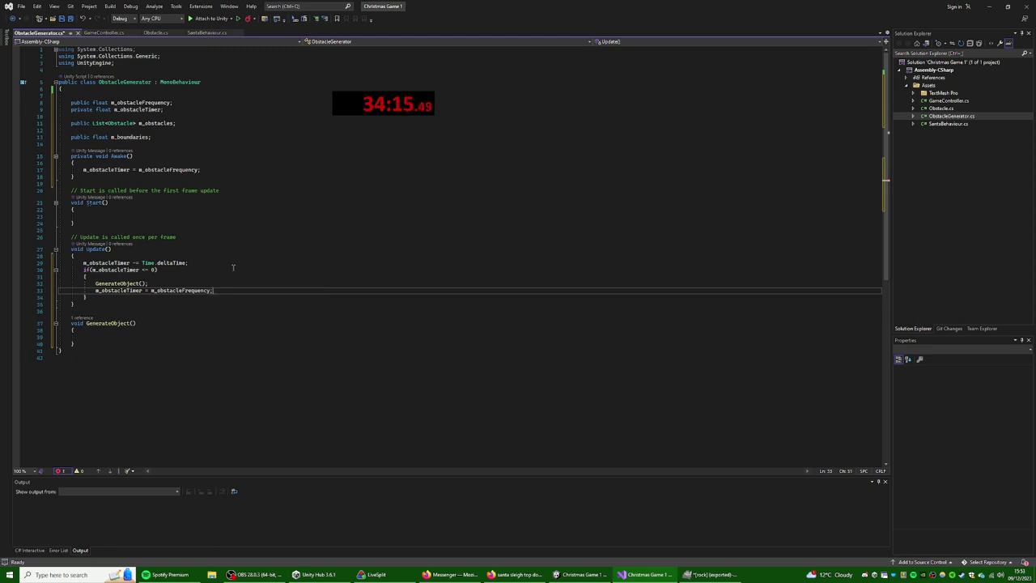
left_click(233, 268)
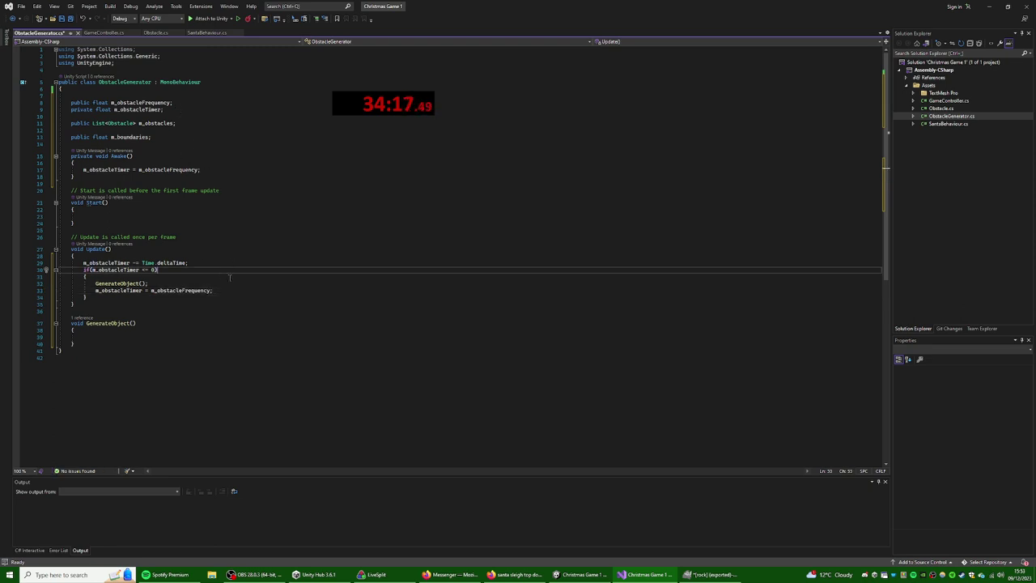
- Save the script and place the cursor on the blank line inside the GenerateObject() method
key("ctrl+s")
key("Down")
key("Down")
key("Down")
key("Down")
key("Down")
key("Down")
key("Down")
key("Down")
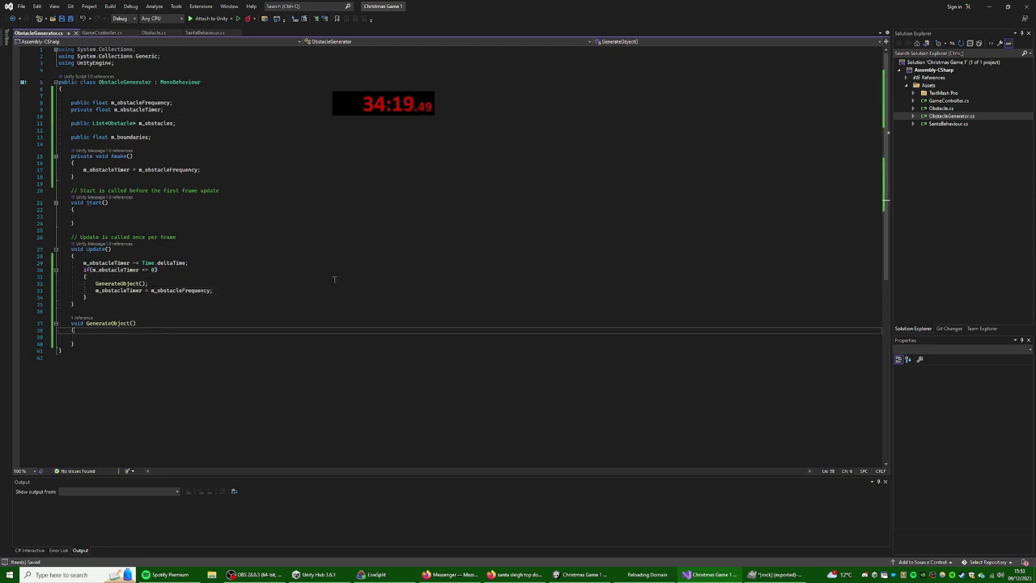
key("Down")
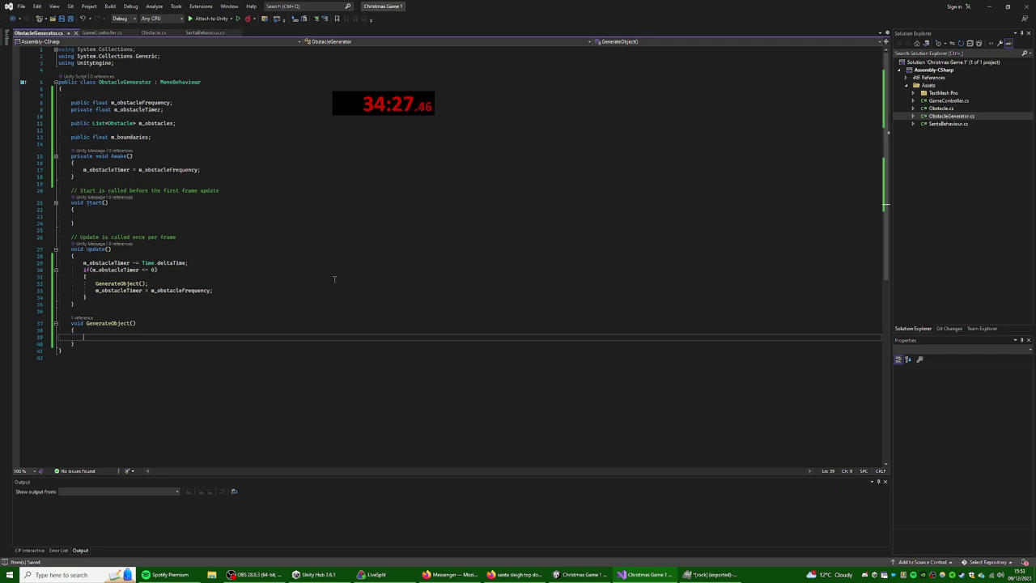
type("m_obsta")
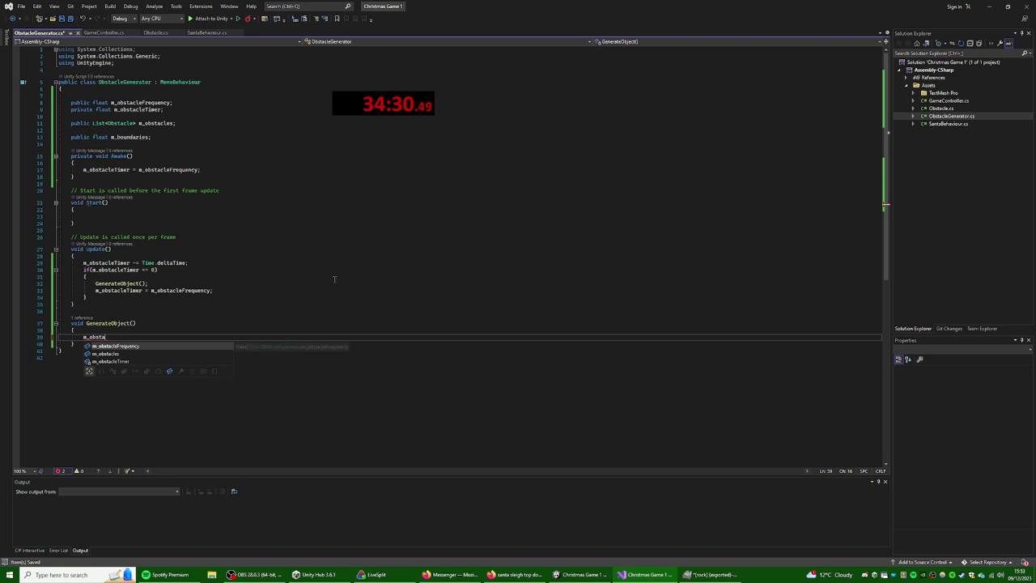
key("Down")
key("Tab")
type(".")
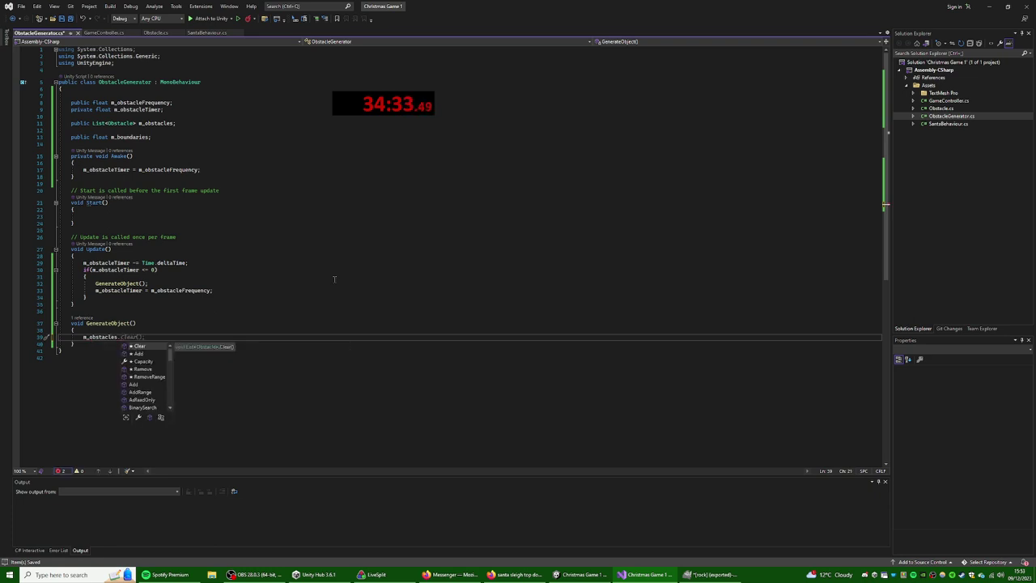
type("Ra")
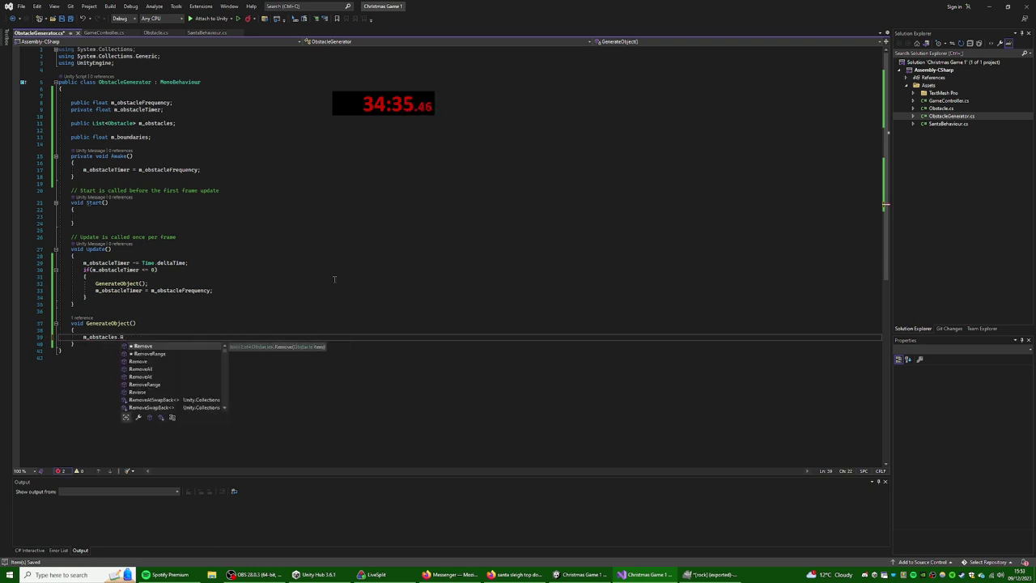
key("Down")
key("Down")
key("Down")
key("Down")
key("Down")
key("Down")
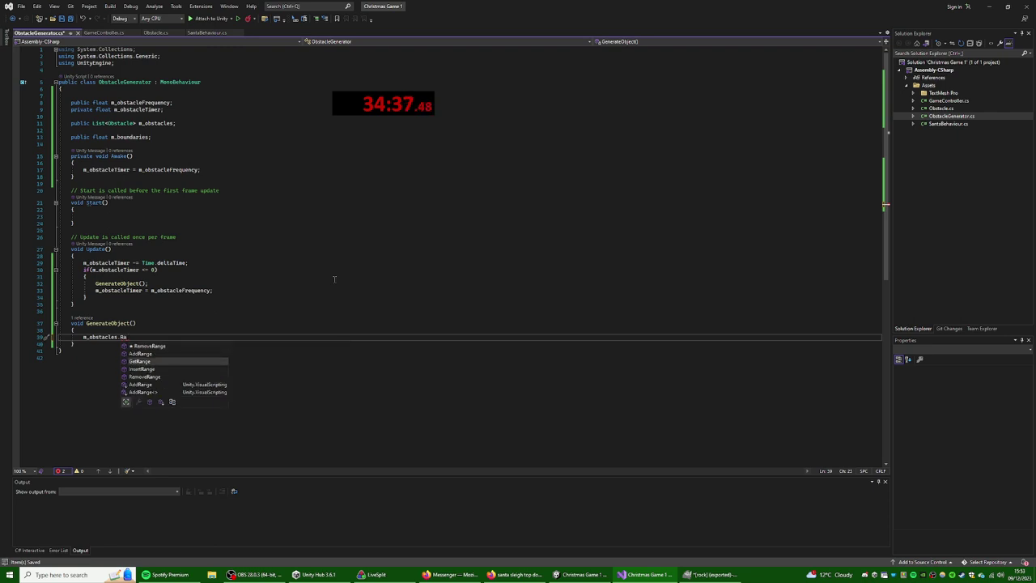
key("BackSpace")
key("BackSpace")
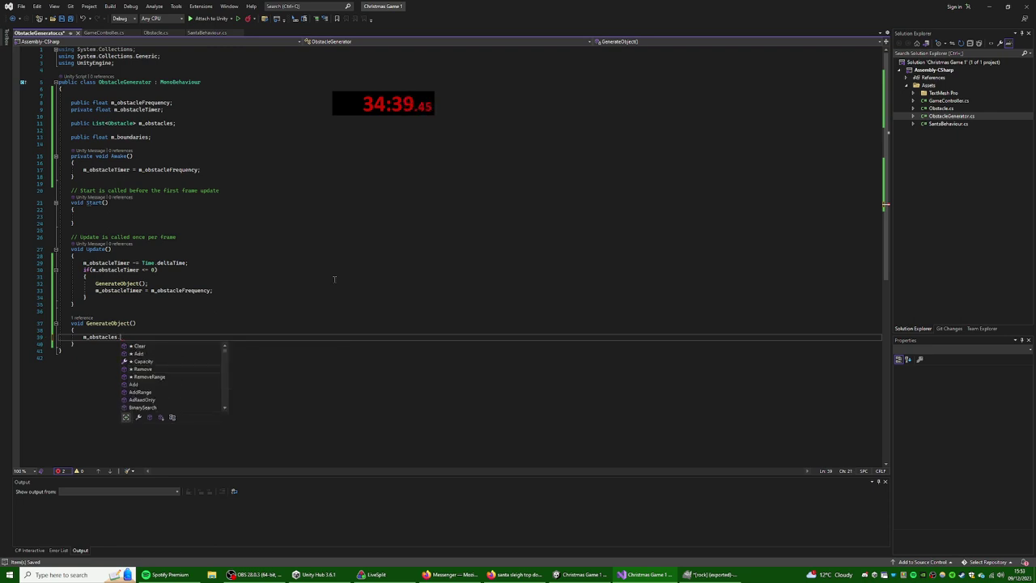
key("Escape")
key("shift+Home")
key("BackSpace")
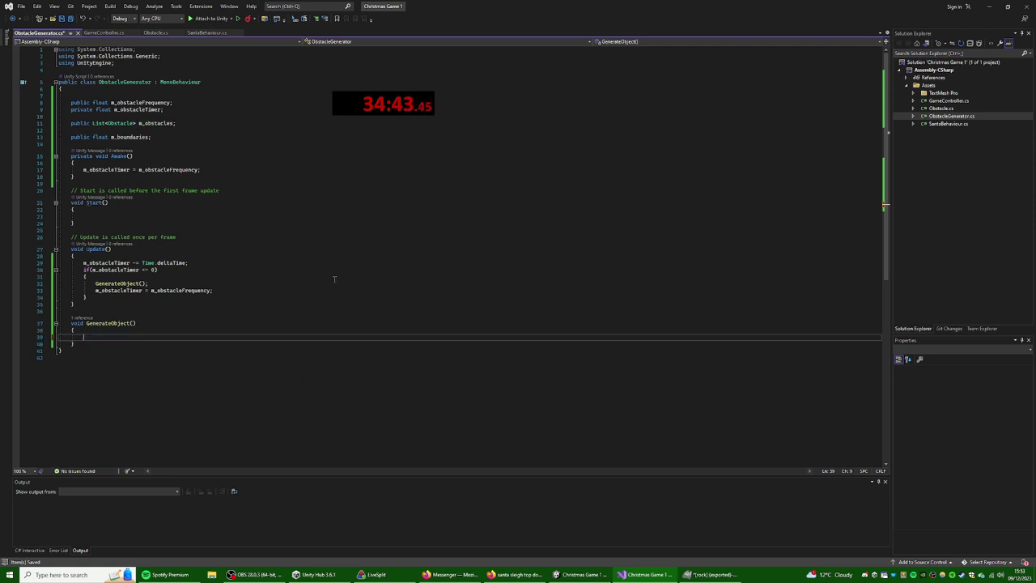
- In GenerateObject(), start declaring int i with Random.RandomRange as its value
type("int")
type("ath")
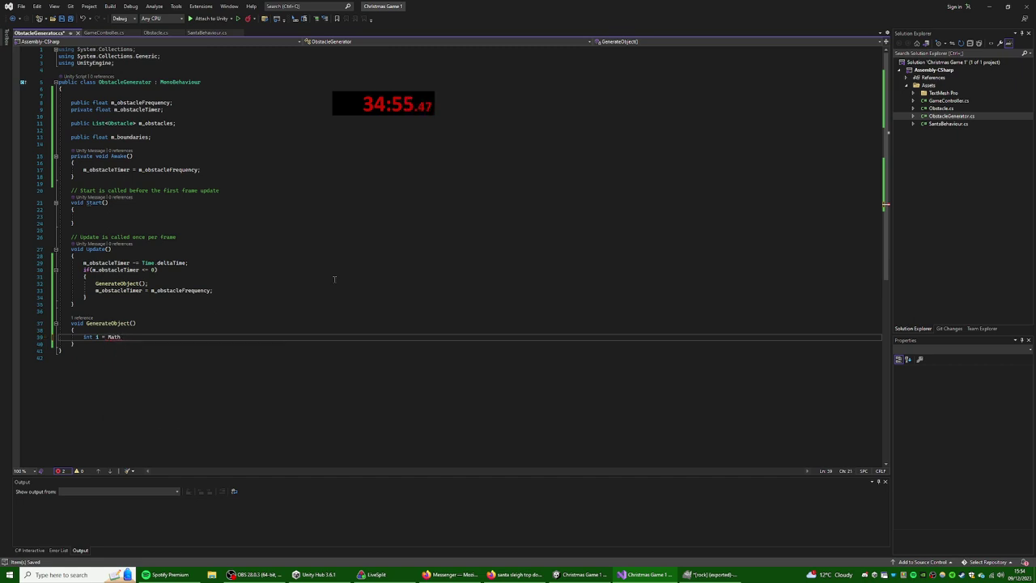
type("f.Rad2Deg")
key("ctrl+shift+Left")
key("ctrl+shift+Left")
key("ctrl+shift+Left")
type("random.")
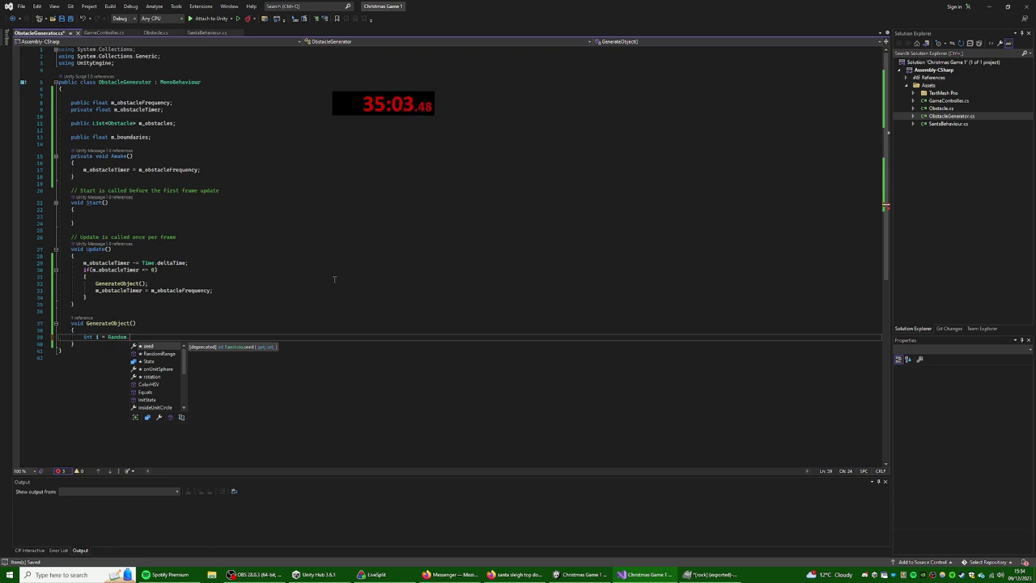
type("r")
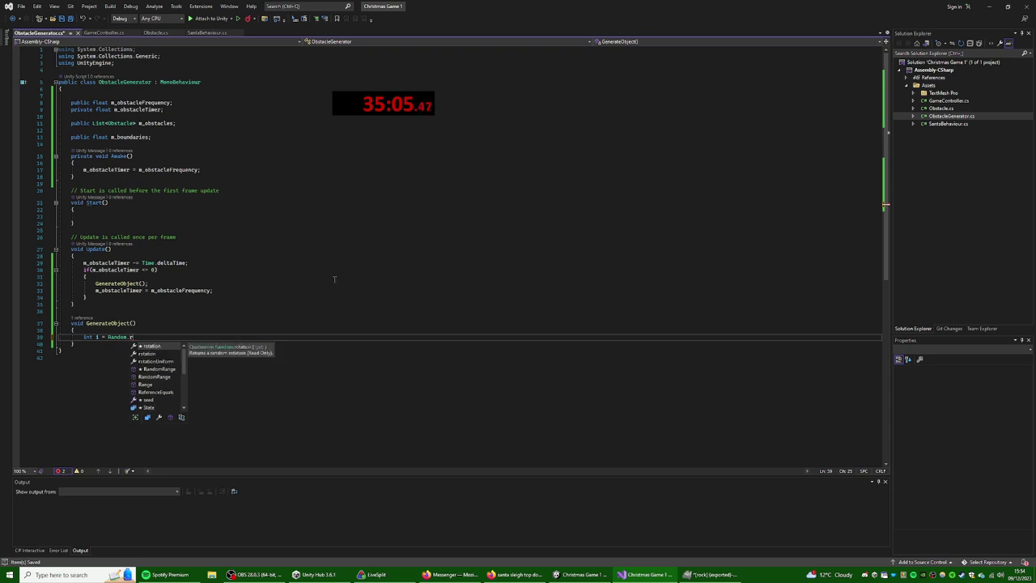
type("a")
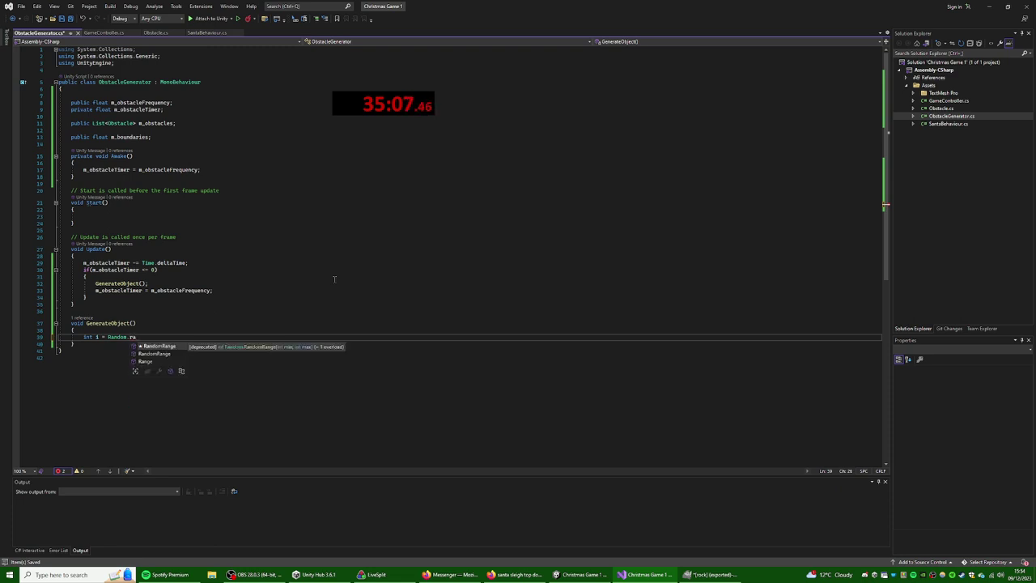
key("Down")
key("Down")
key("Up")
key("Up")
key("Tab")
- Complete the RandomRange call with the arguments 0 and m_obstacles.Count, ending the statement with a semicolon
type("(0")
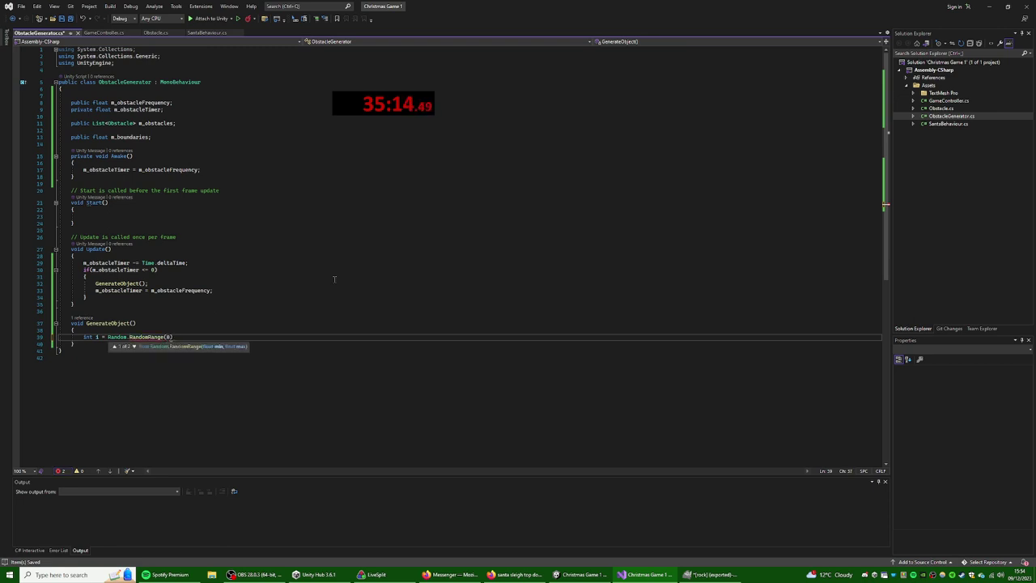
type(", ")
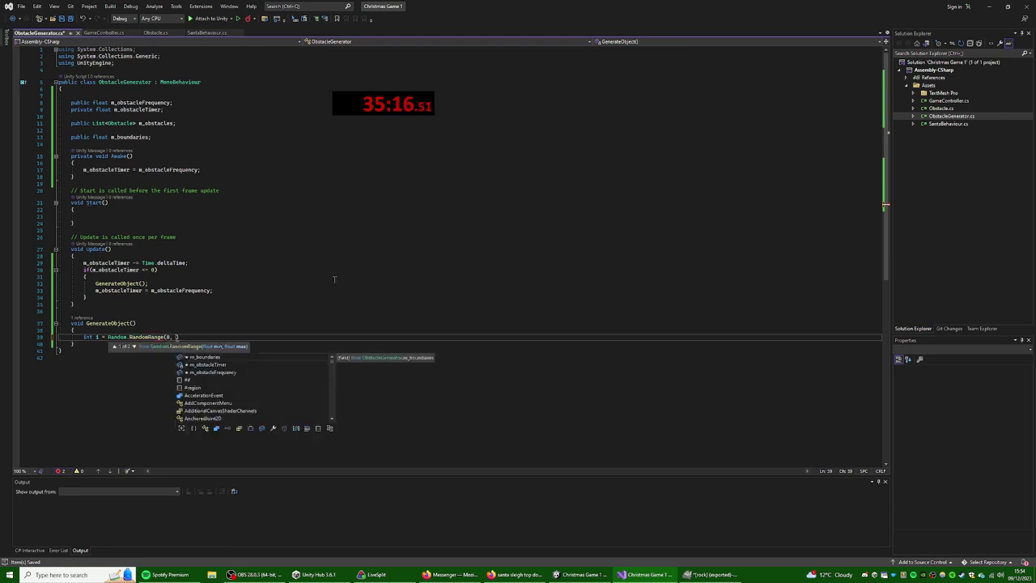
type("m_obs")
key("Tab")
type(".")
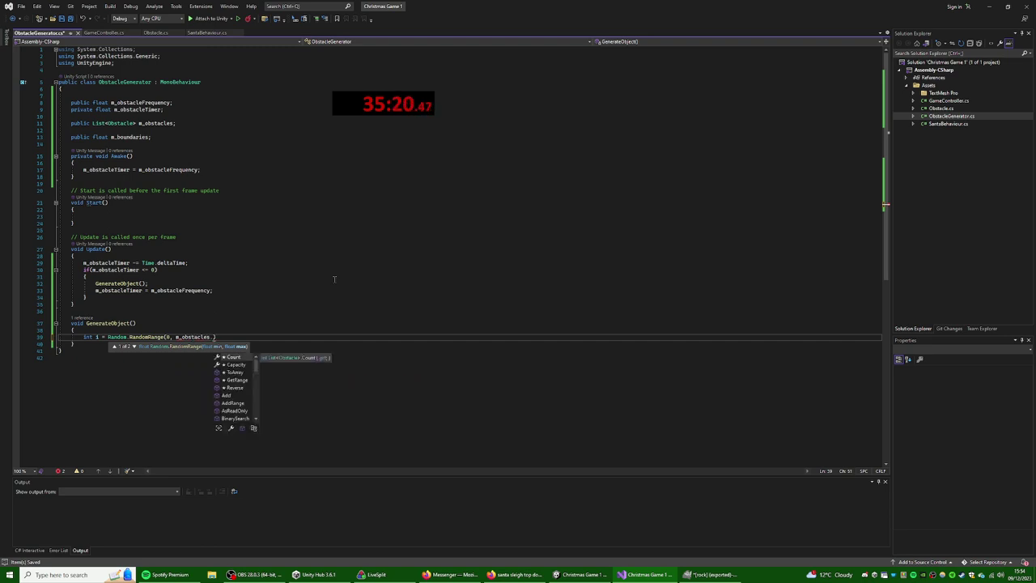
key("Tab")
type(")")
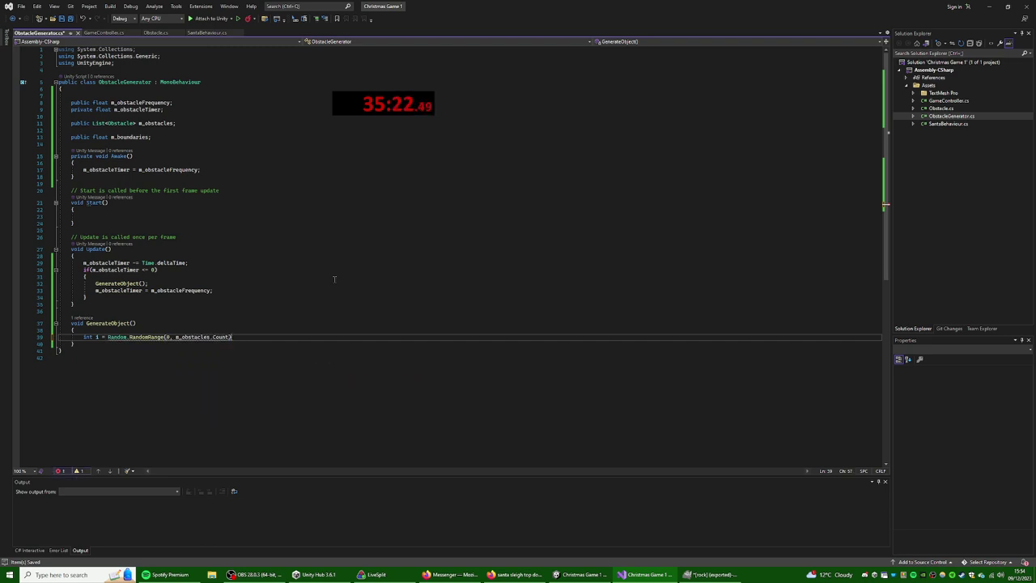
type(";")
- Leave a blank line below the random index and add Instantiate(m_obstacles[i]);
key("Return")
key("Return")
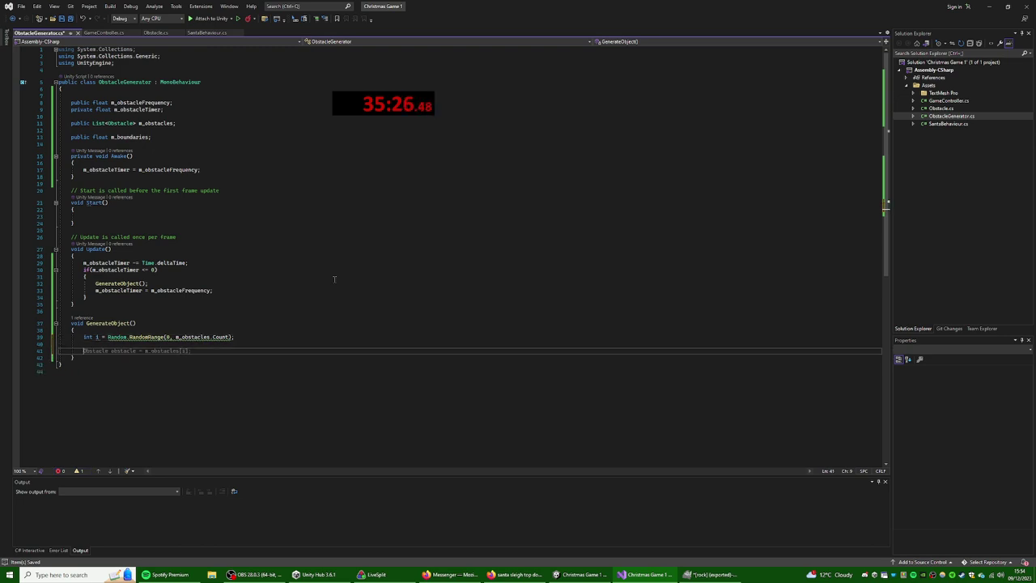
type("Instantiate")
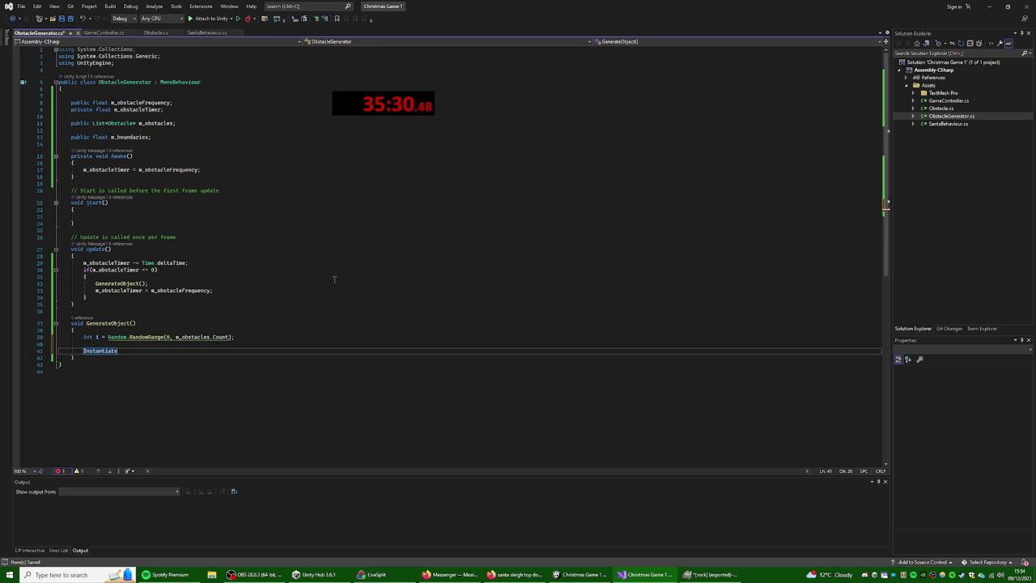
type("(")
type("(")
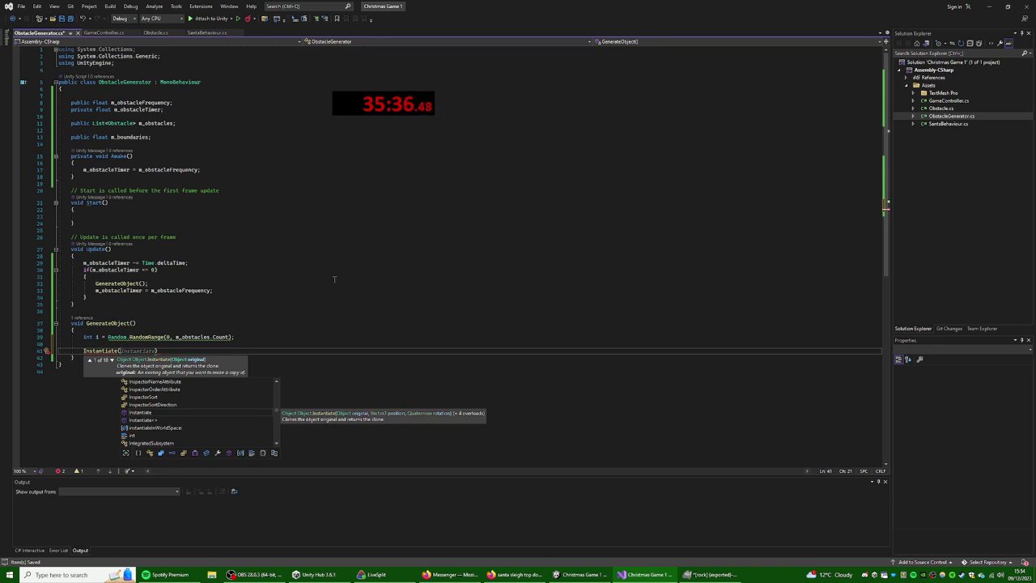
type("m_obstacles")
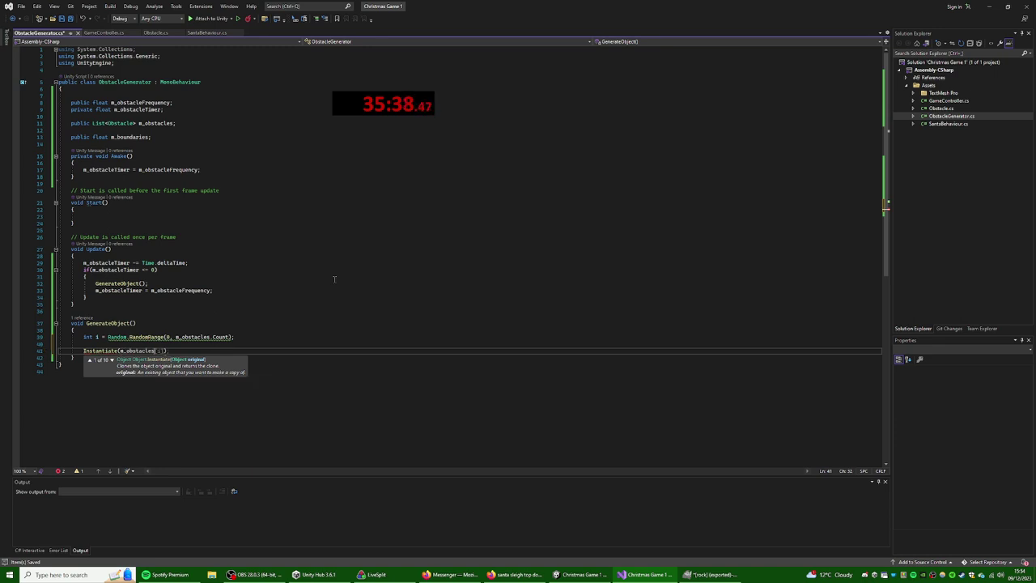
type("[i]);")
- Add a comma after m_obstacles[i] in the Instantiate call to begin a second argument
key("Left")
type(",")
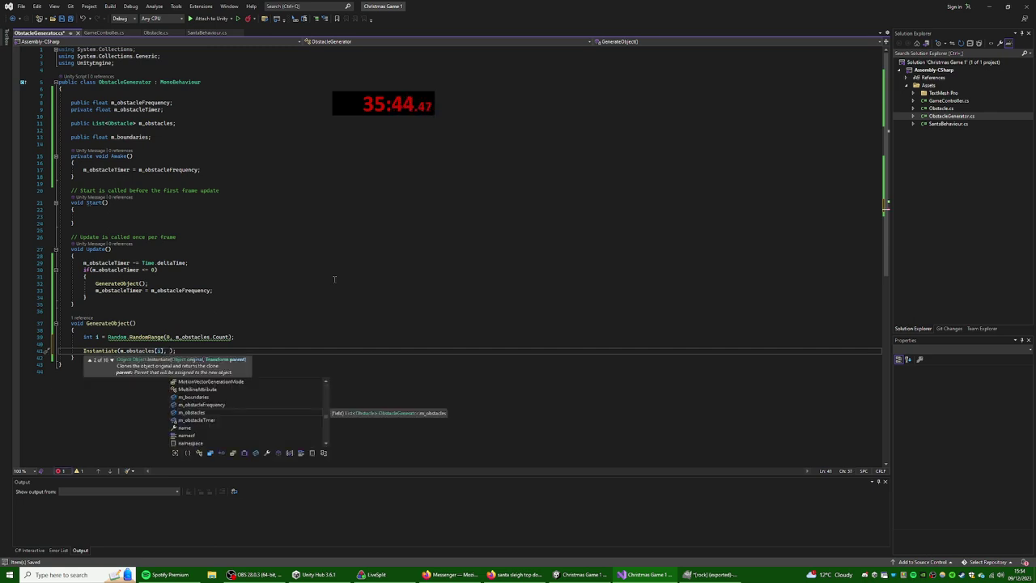
key("Tab")
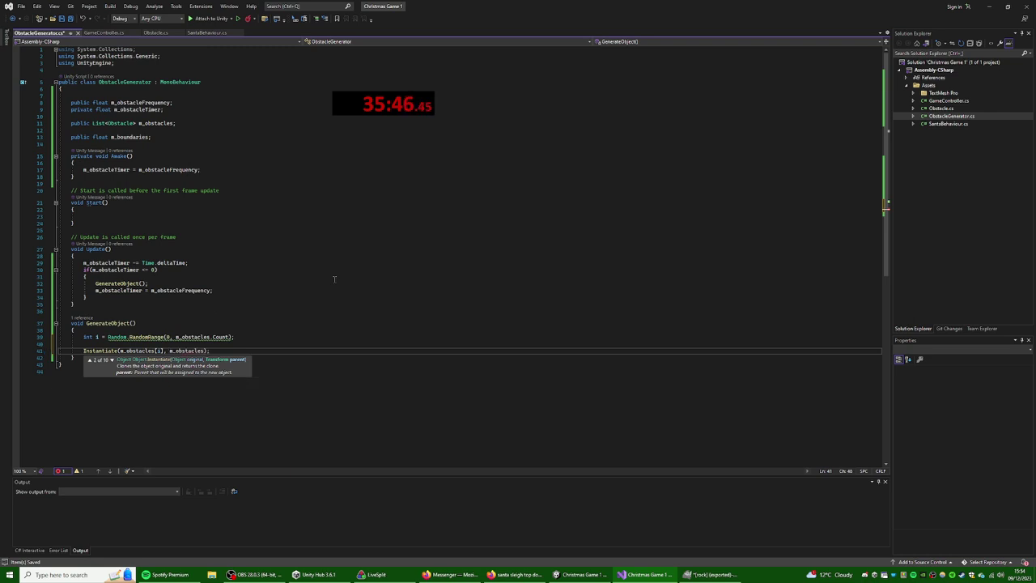
key("BackSpace")
key("BackSpace")
key("BackSpace")
key("BackSpace")
key("BackSpace")
key("BackSpace")
key("BackSpace")
key("BackSpace")
key("BackSpace")
key("BackSpace")
key("BackSpace")
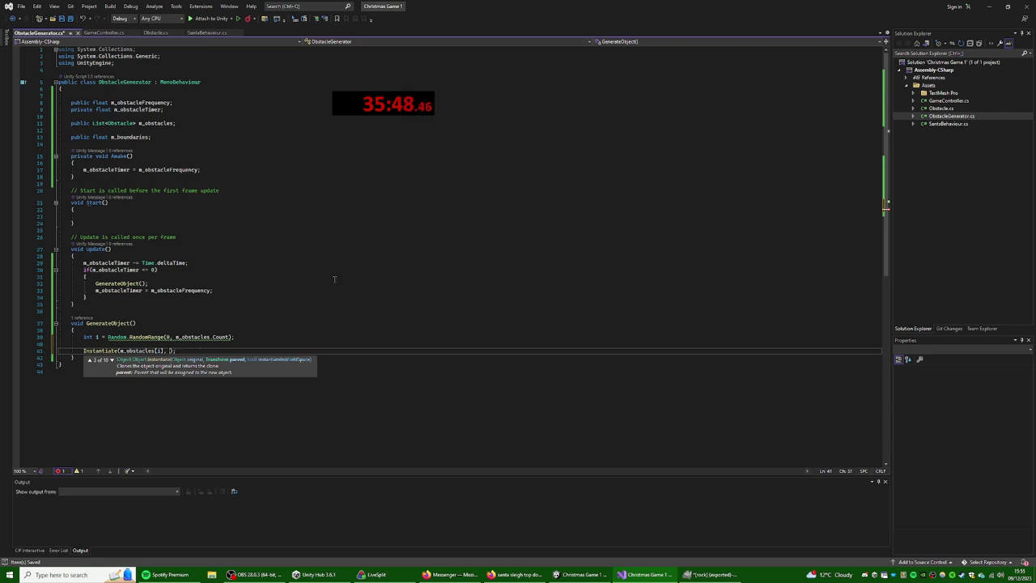
- Enter new Vector3() as the position argument of the Instantiate call, using the overload with position and rotation
key("Down")
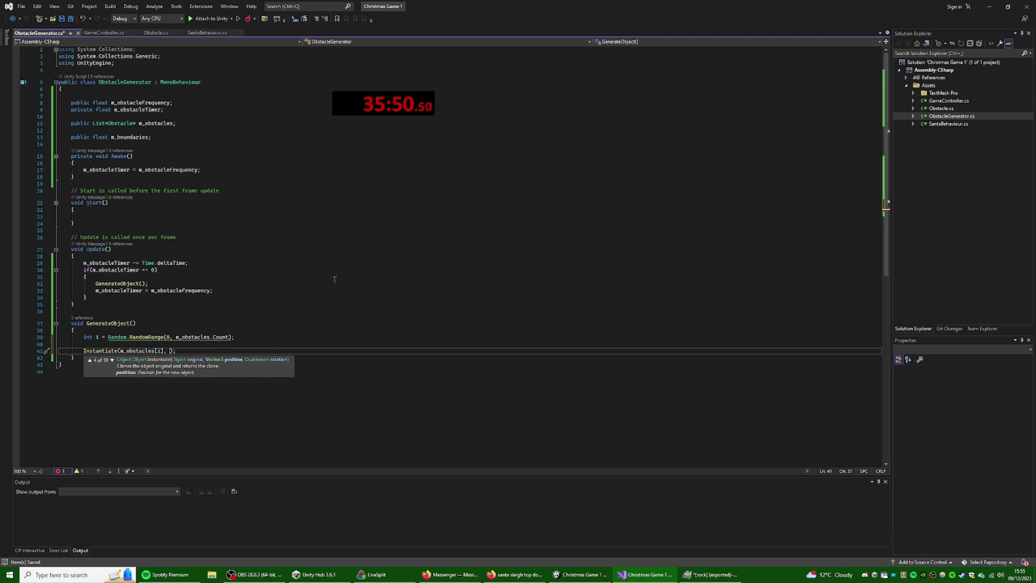
type("new Vector")
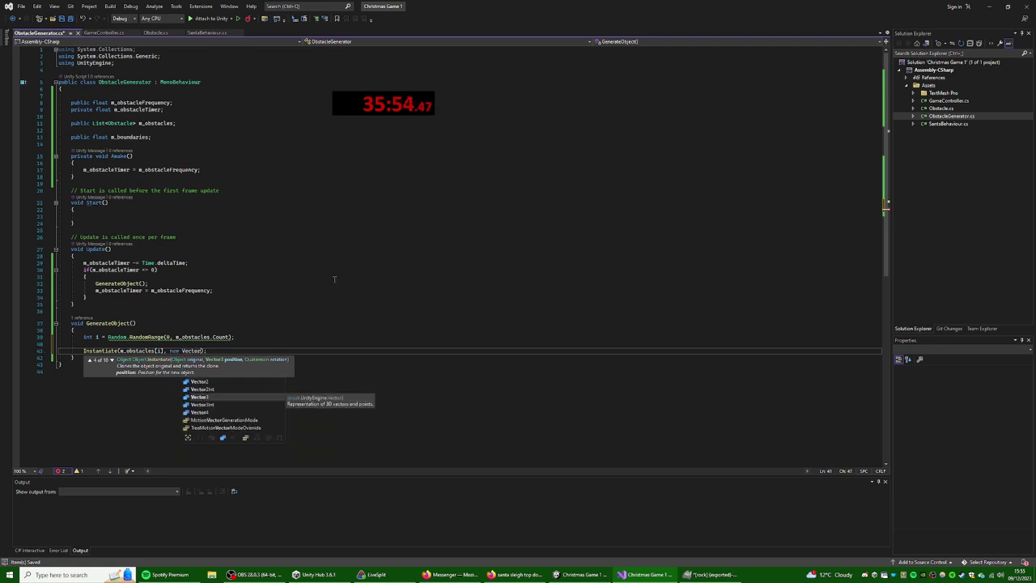
type("3(")
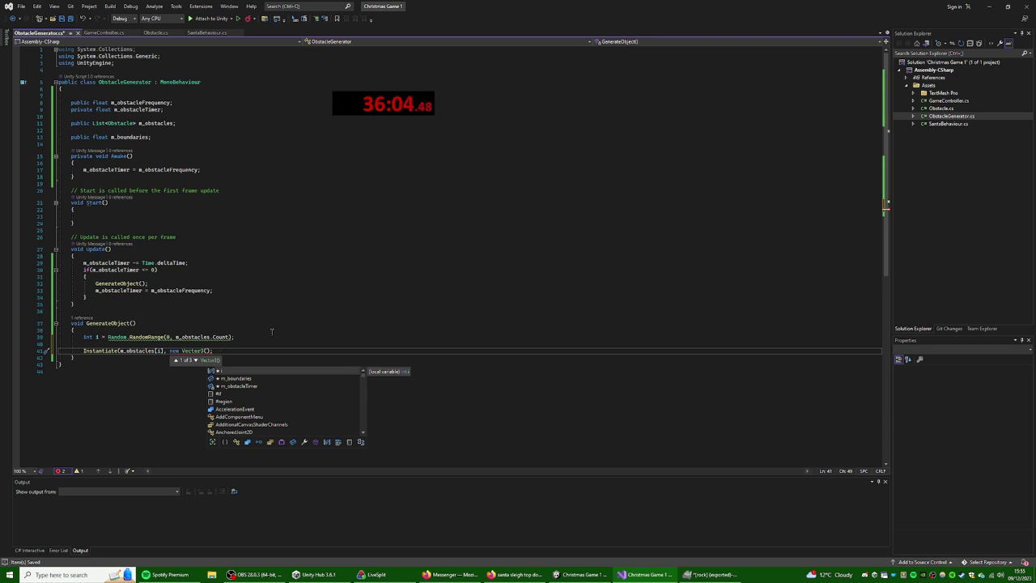
key("Escape")
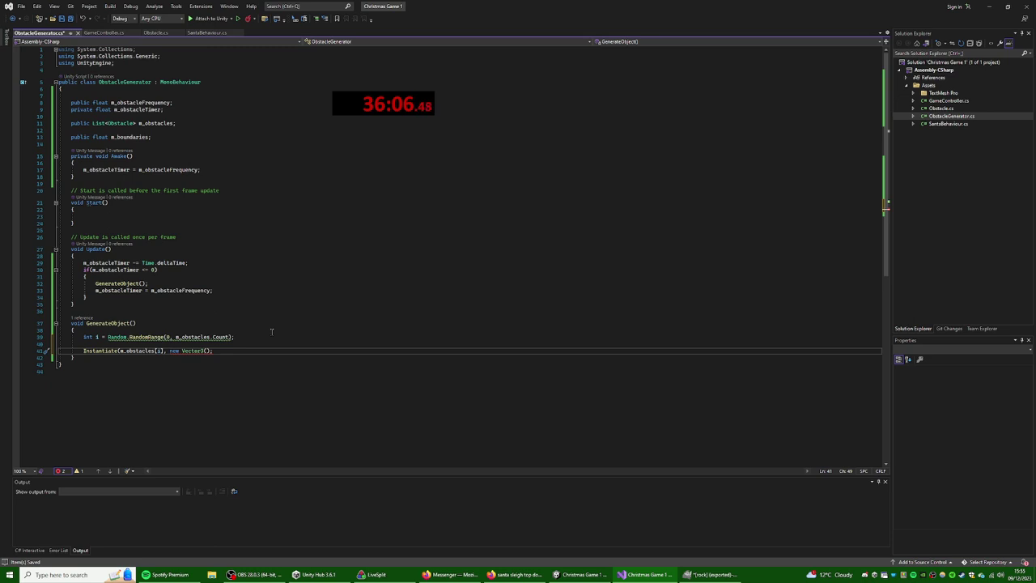
- Insert a line with the placeholder x above the Instantiate call, followed by a blank line
key("Up")
key("Return")
type("v")
key("Return")
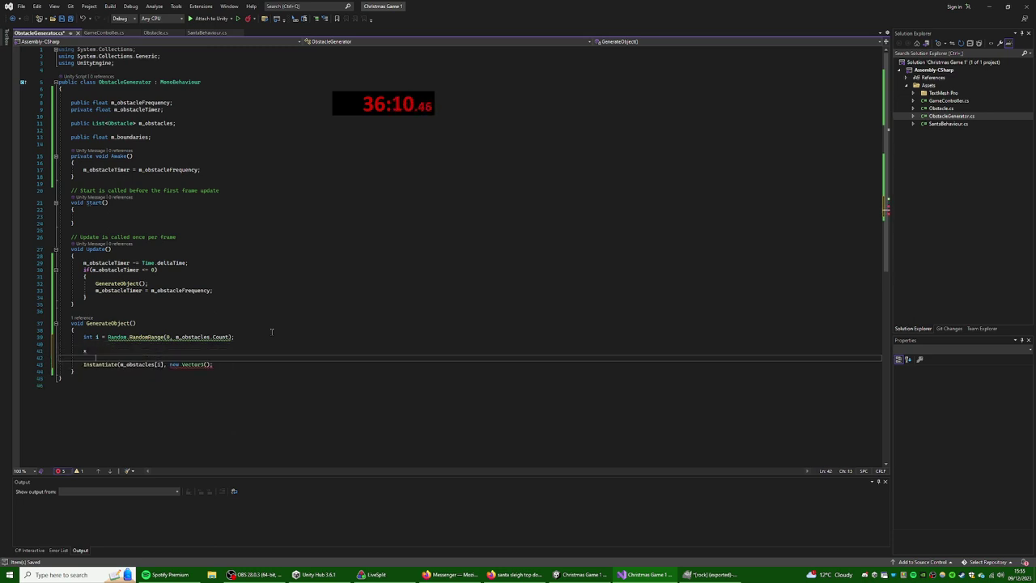
- Duplicate the public float m_boundaries declaration and rename the copy m_spawnHeight
left_click(163, 134)
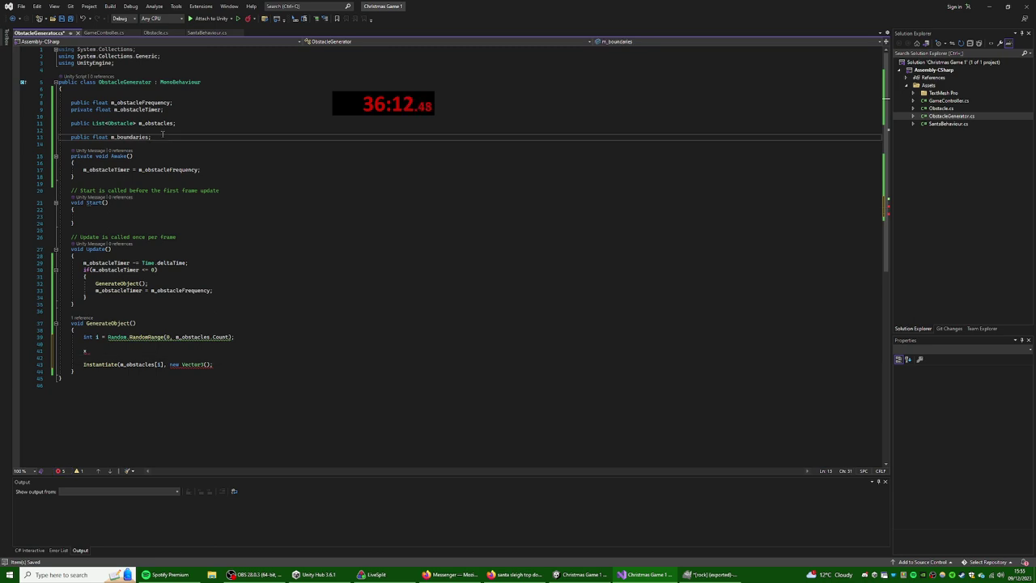
key("ctrl+d")
key("Left")
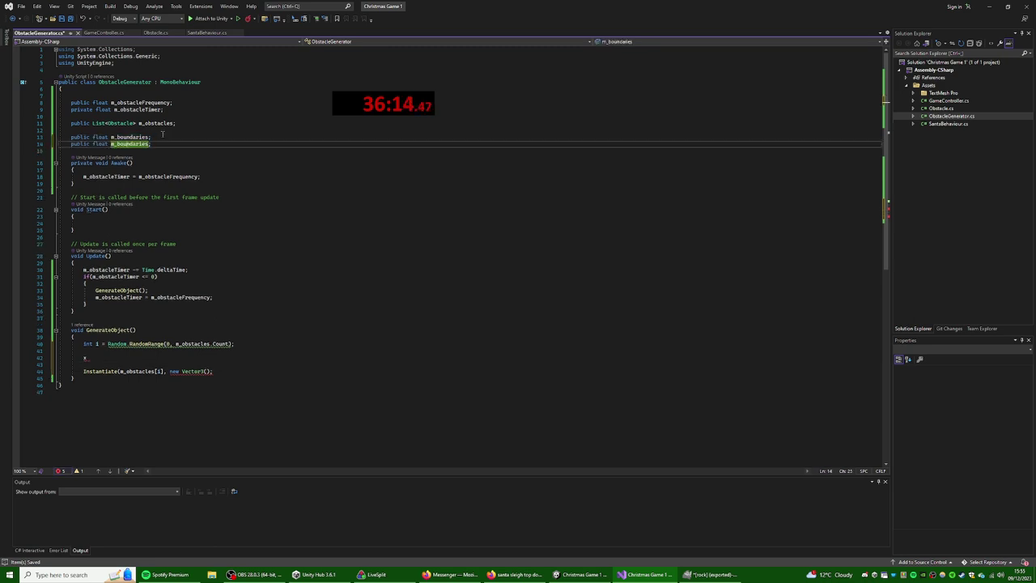
key("End")
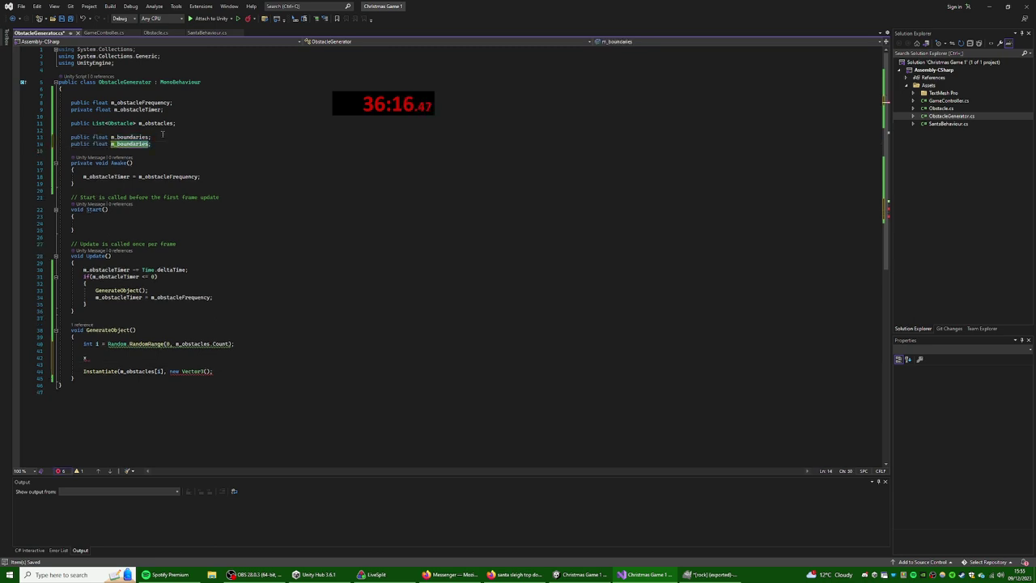
type("m_spawnHeig")
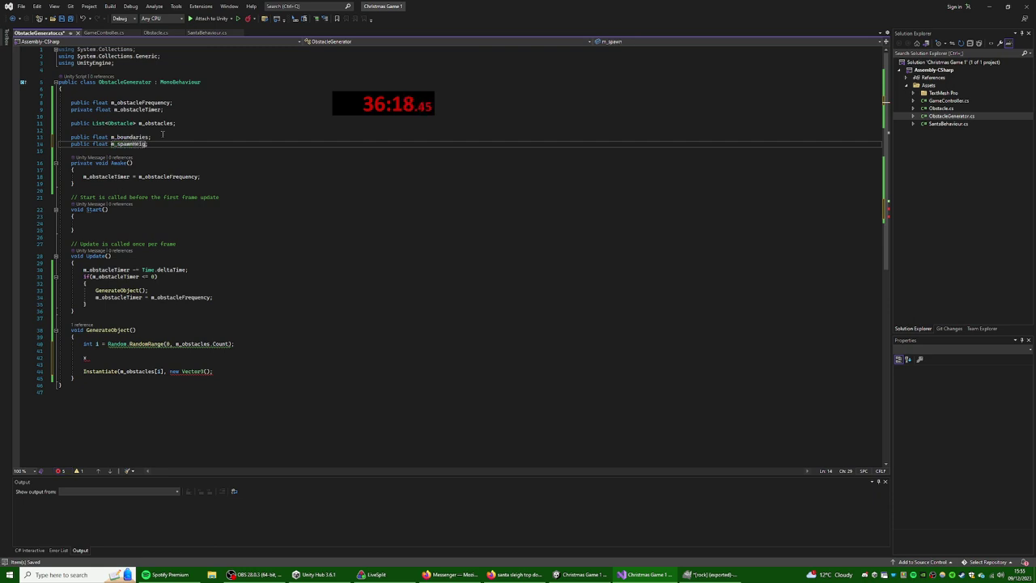
type("ht")
- Fill the Vector3 in the Instantiate call with the arguments x, m_spawnHeight and 0f
left_click(208, 370)
type("x, spa")
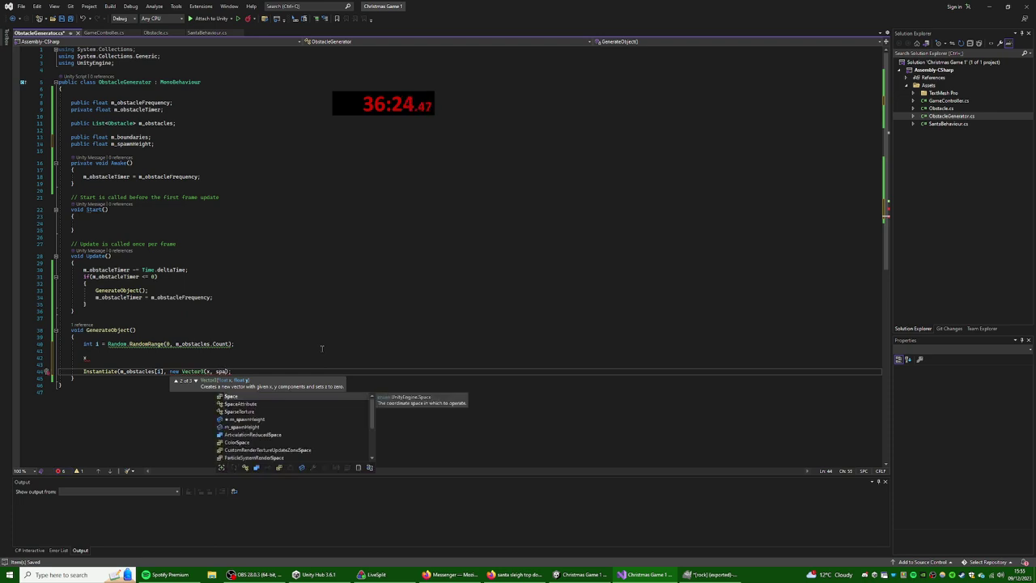
type("wn")
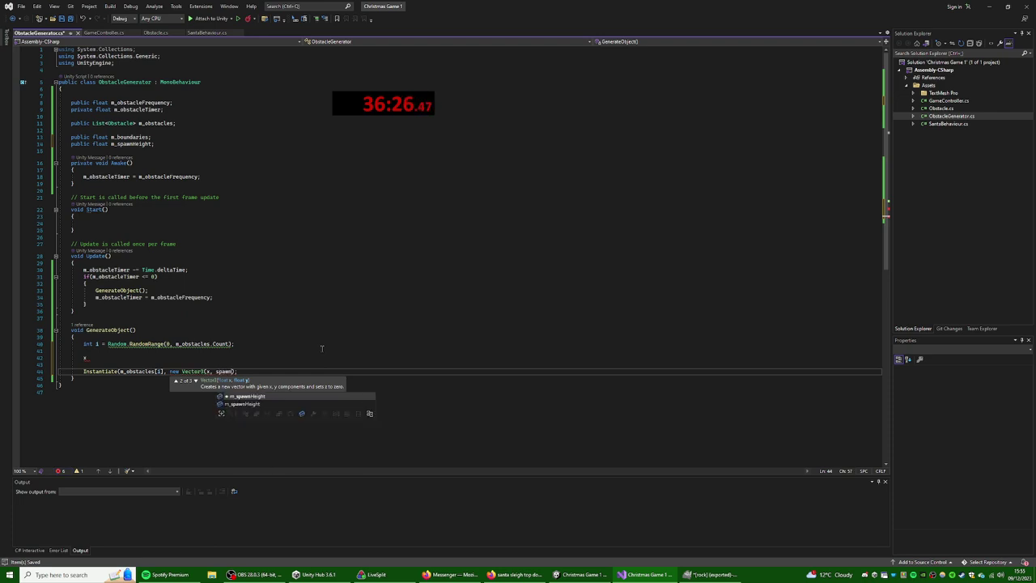
key("Tab")
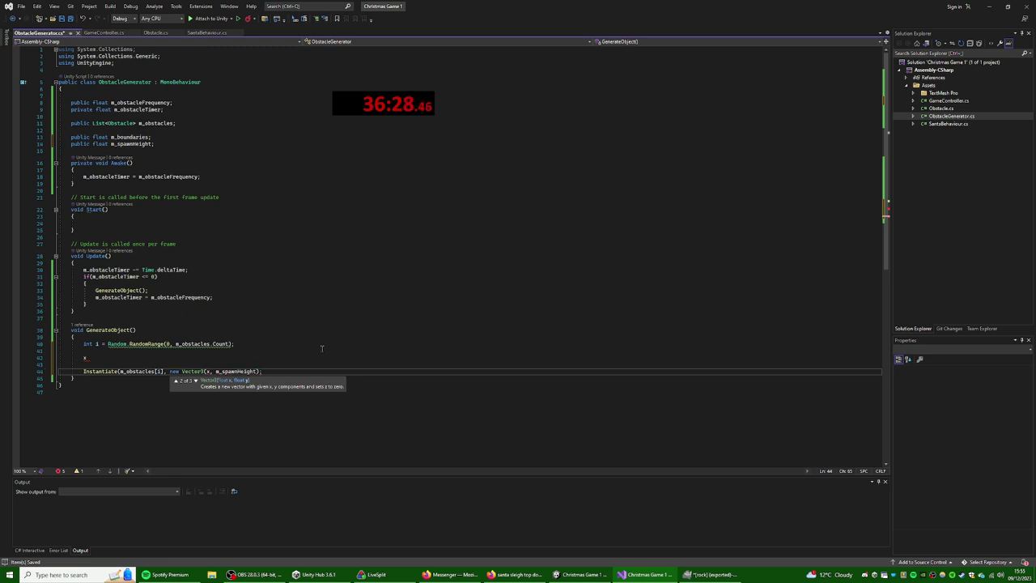
type(", 0f;")
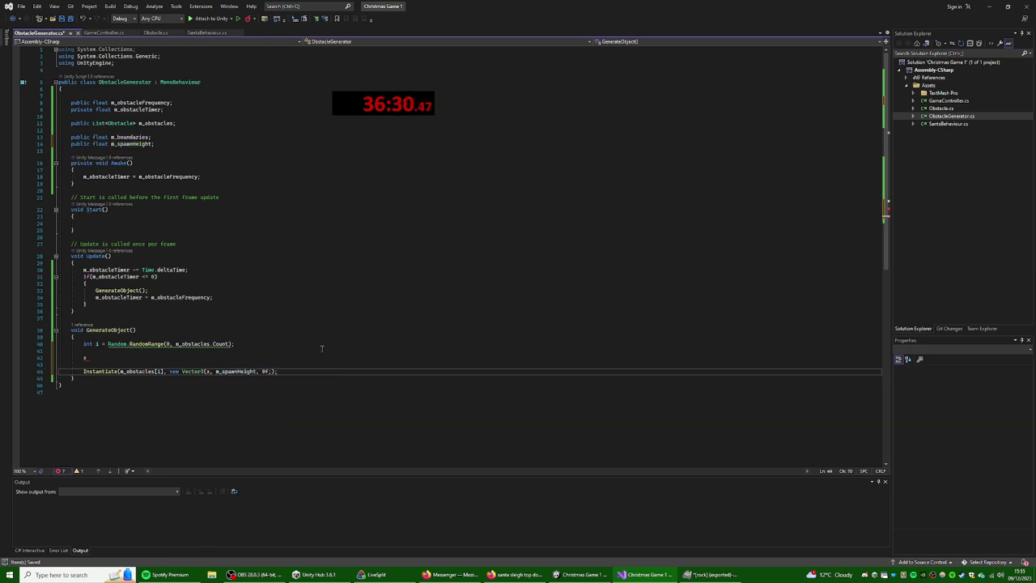
key("BackSpace")
- Turn the placeholder x line into a float x declaration assigned from an empty Random.Range() call
left_click(99, 357)
type("float x ")
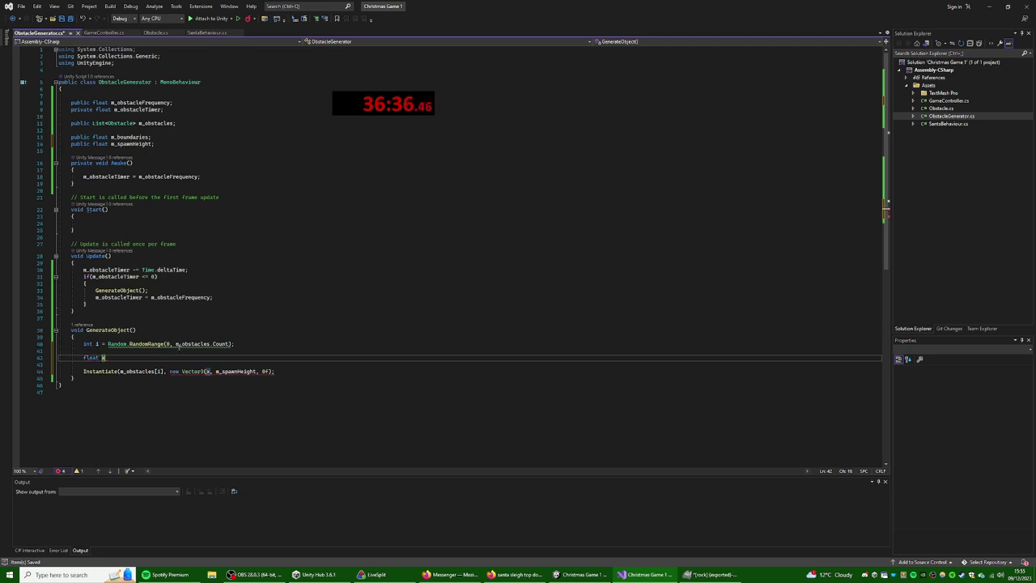
type("= Random.R")
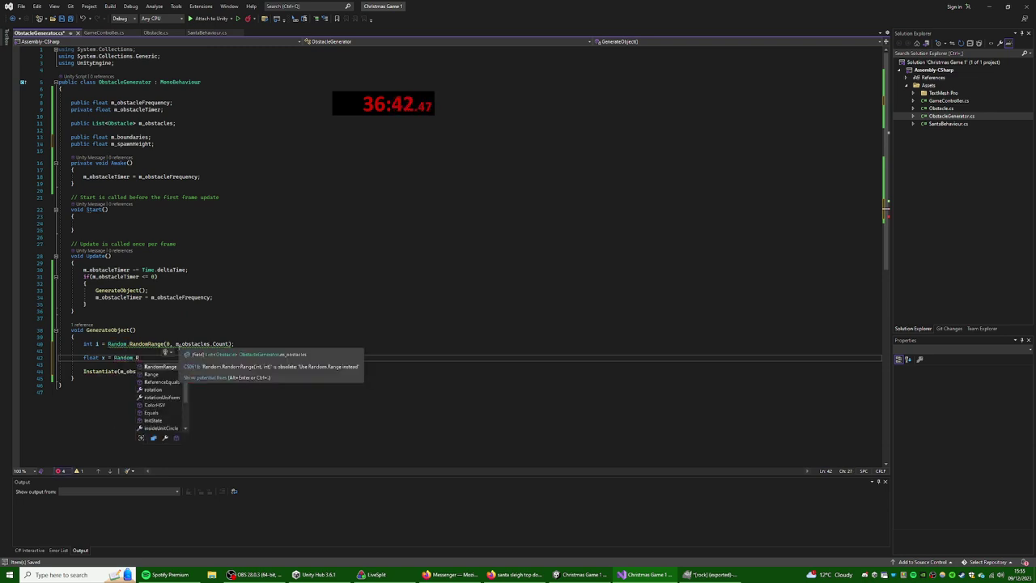
key("Down")
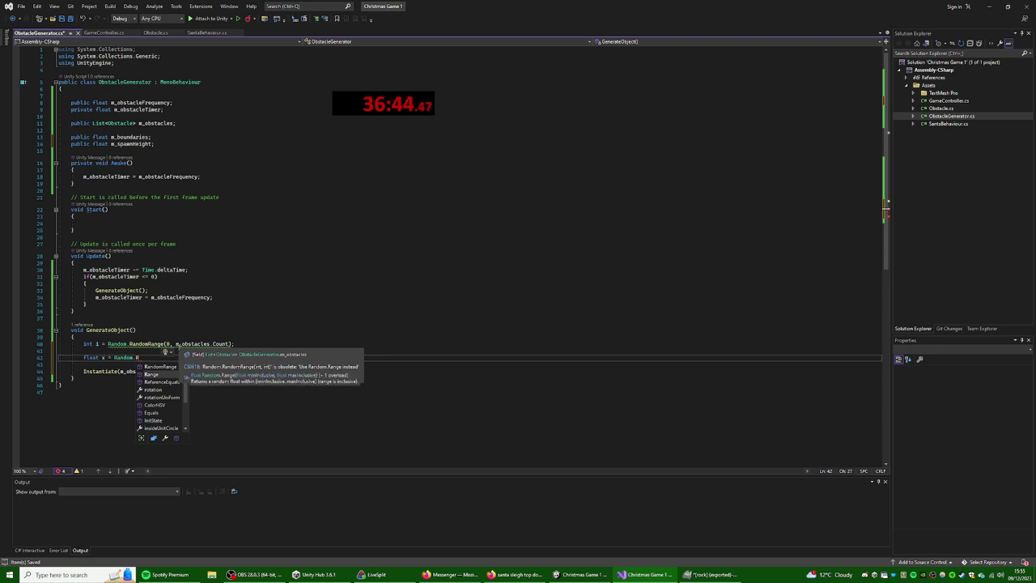
key("Tab")
type("(")
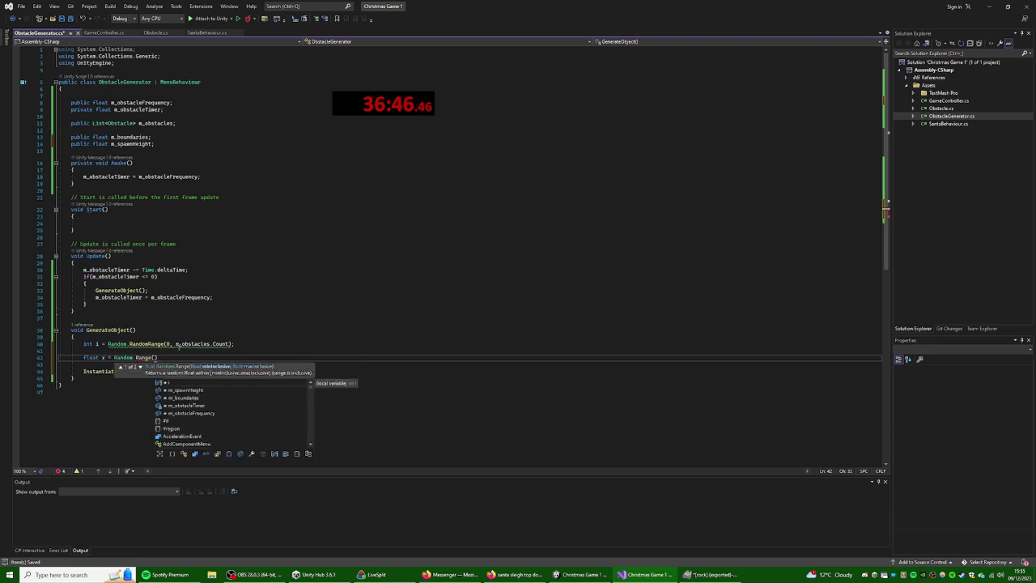
key("Escape")
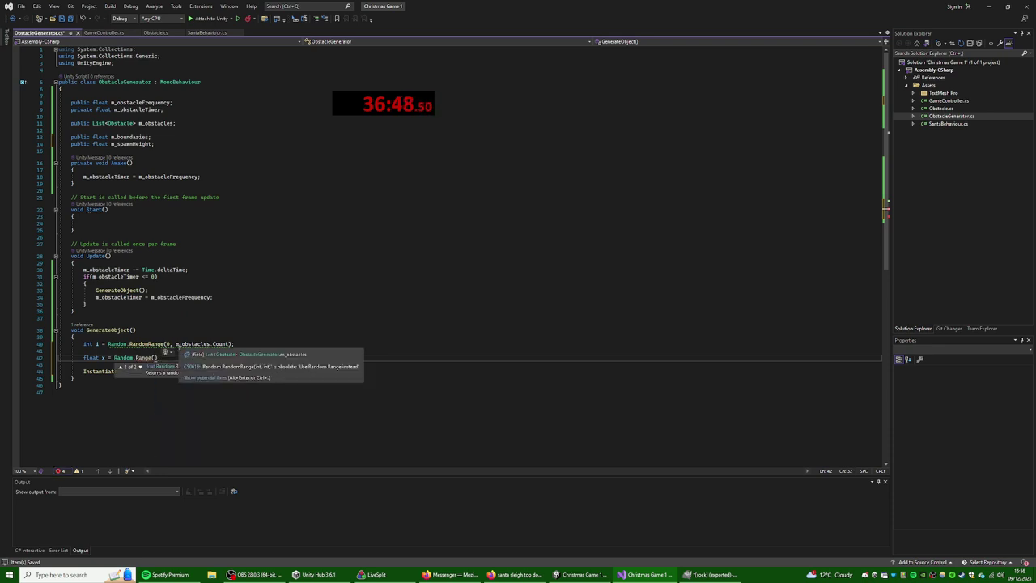
key("Up")
key("Up")
key("Up")
key("Up")
key("Up")
key("Up")
key("Up")
key("Down")
key("Down")
key("Down")
key("Down")
key("Down")
key("Down")
key("Down")
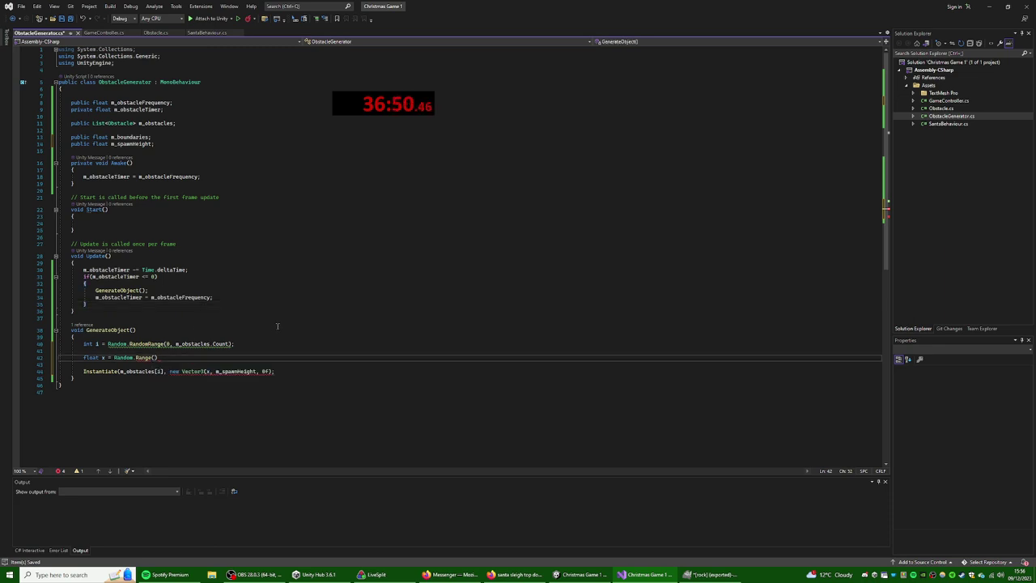
- Complete the float x statement by giving Random.Range the arguments -m_boundaries and m_boundaries, ending with a semicolon
key("ctrl+space")
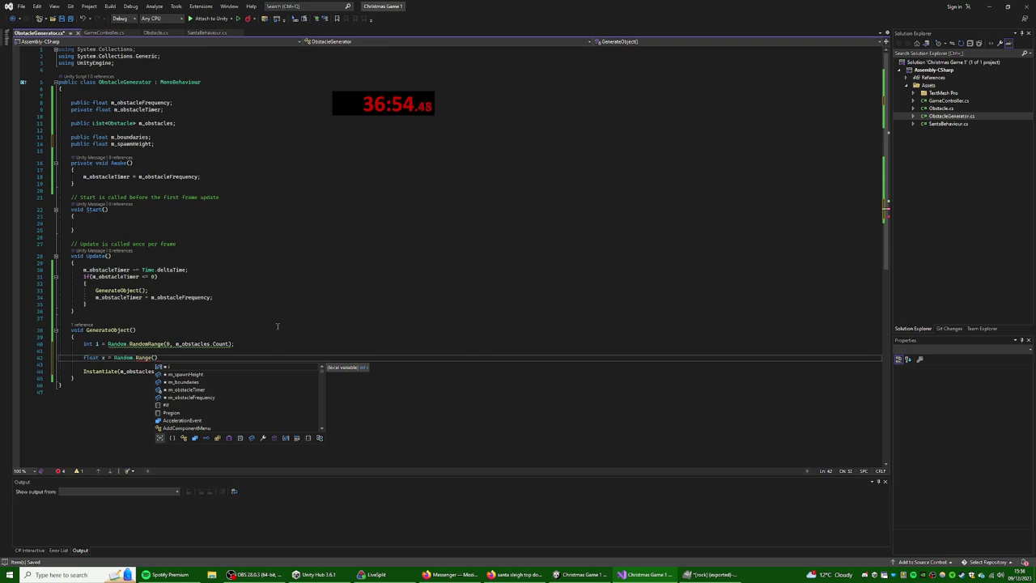
type("-")
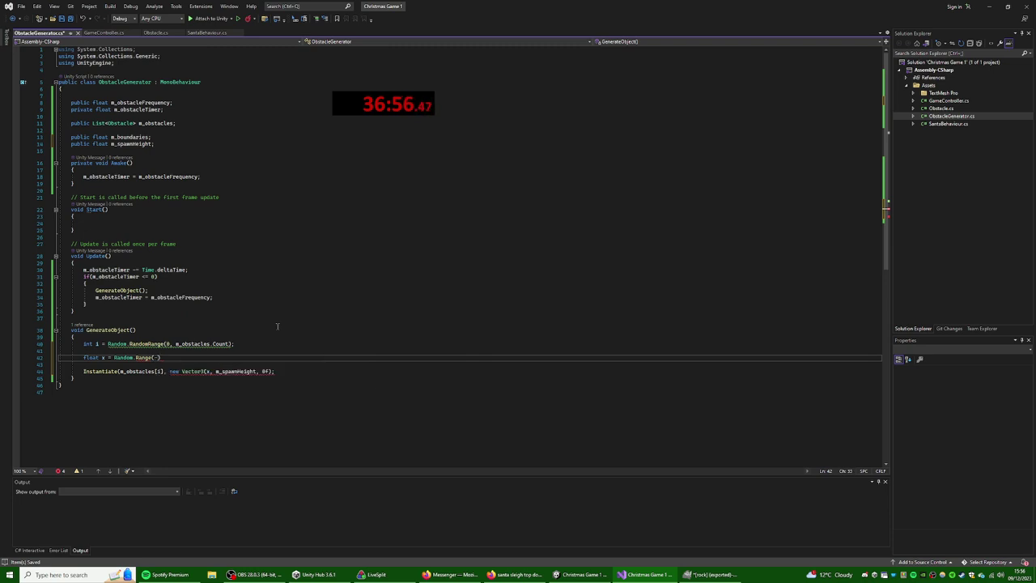
type("m_")
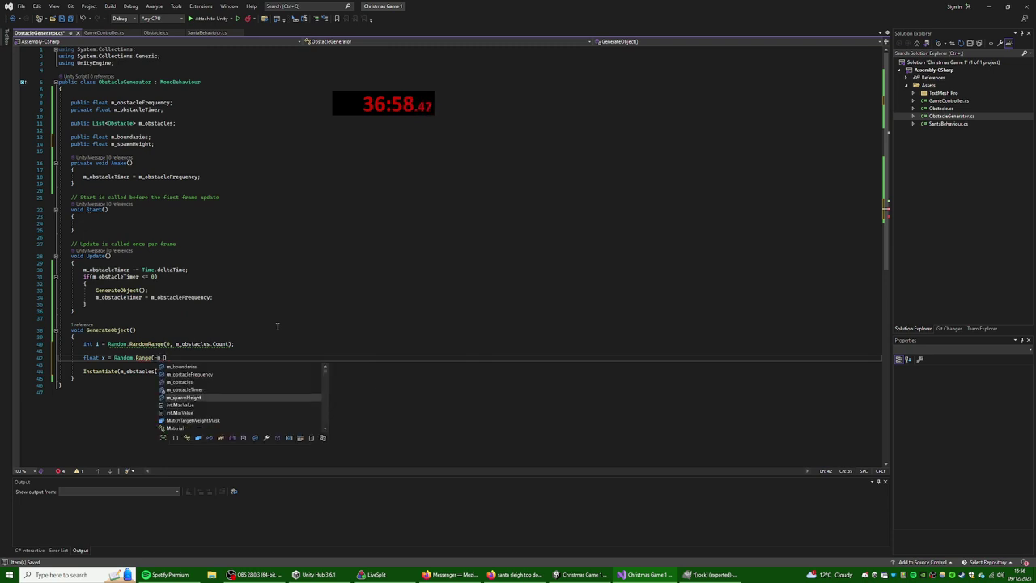
type("boundaries, ")
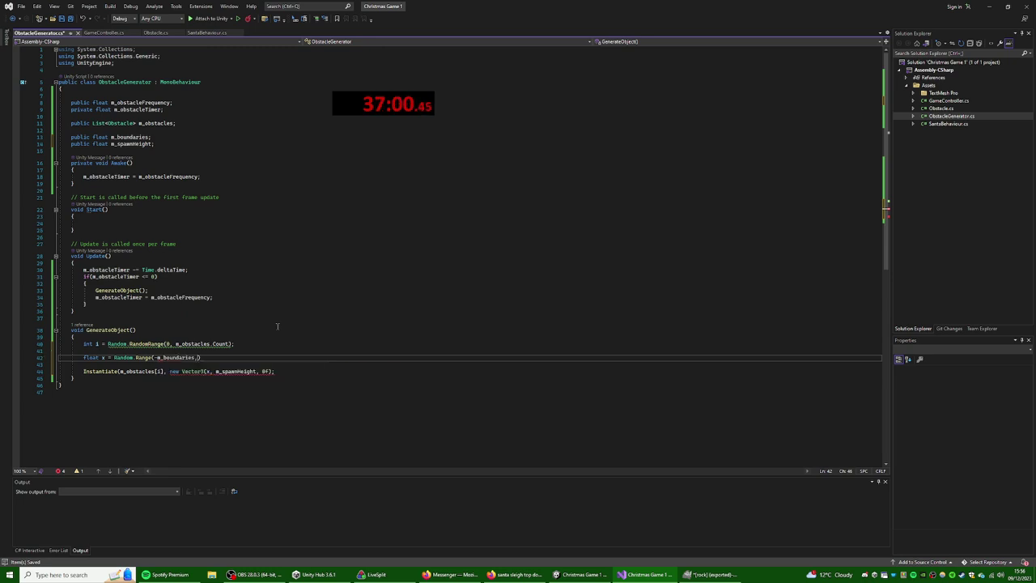
type("m_boundaries)")
key("Up")
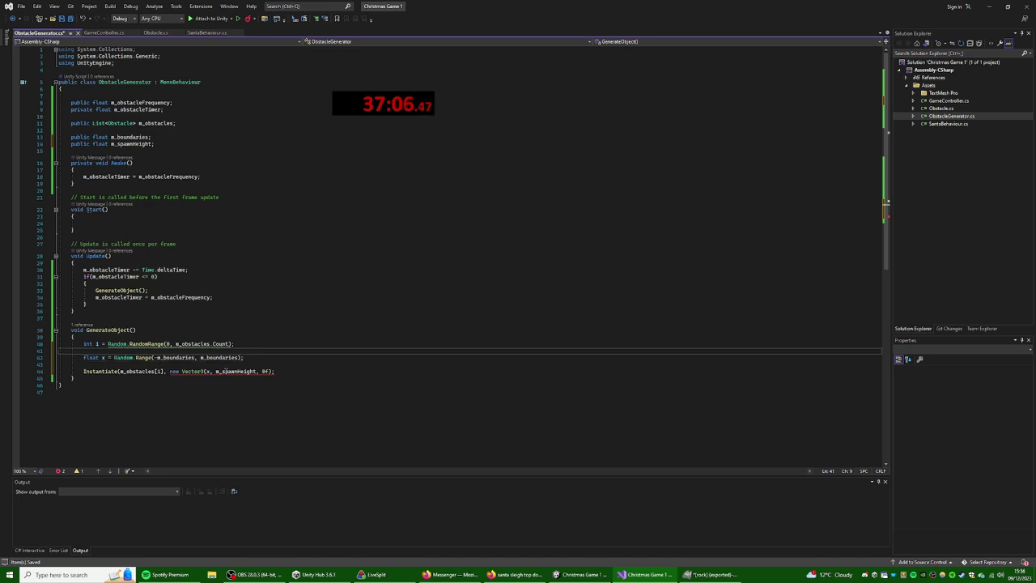
- Add Quaternion.identity as the rotation argument after the Vector3 in the Instantiate call, and save the script
mouse_move(224, 370)
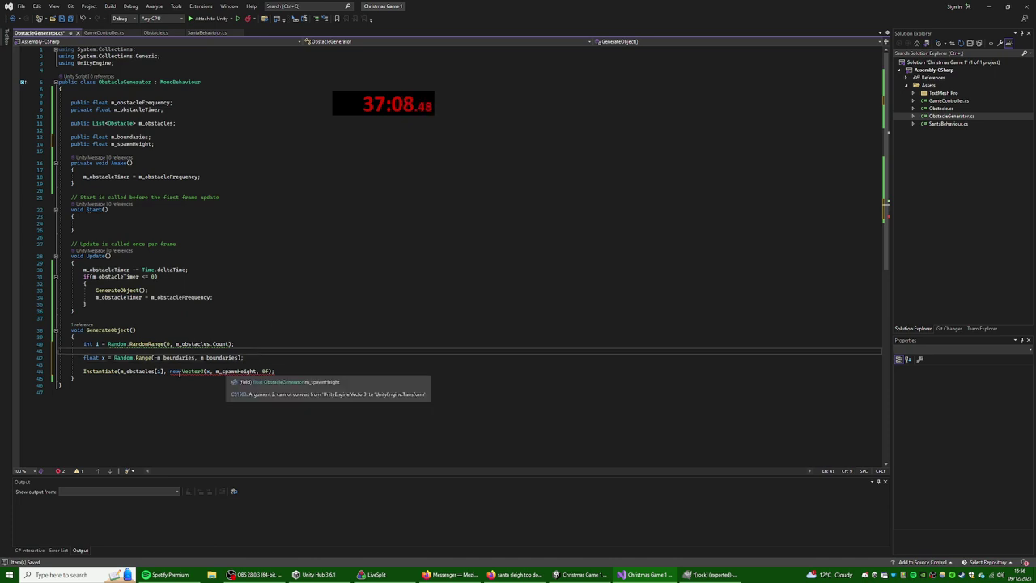
left_click(266, 371)
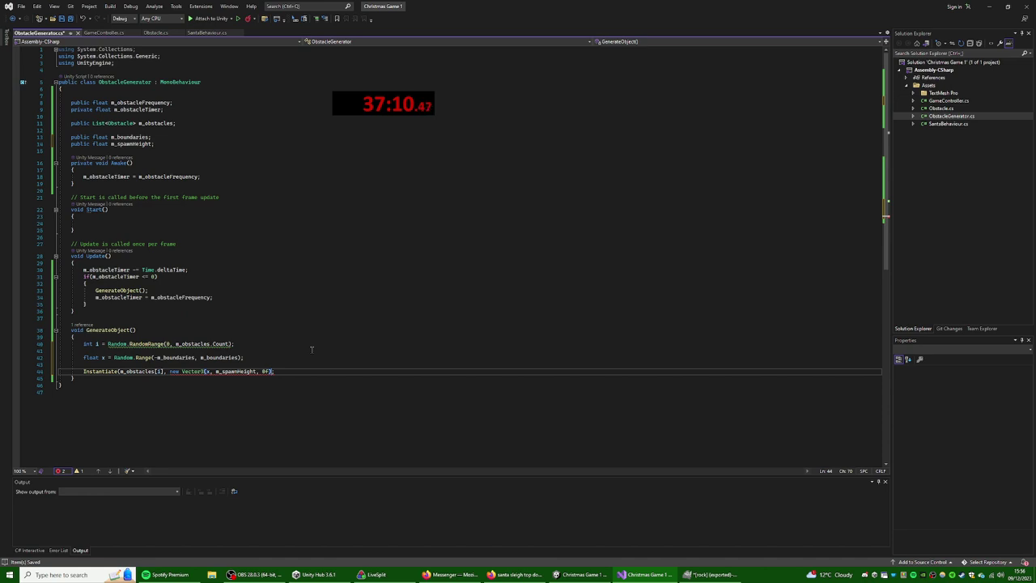
type("),")
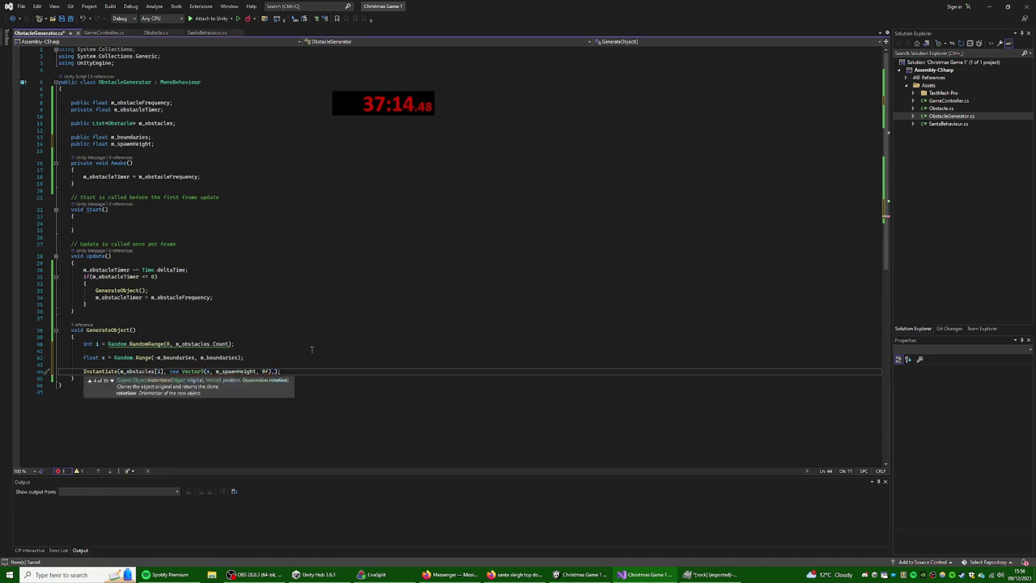
type(" Q")
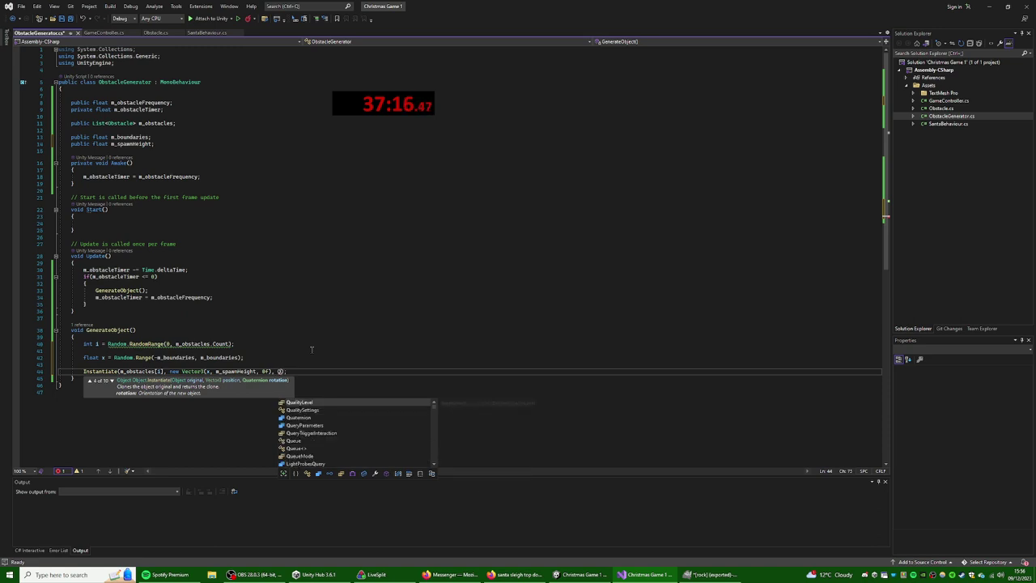
type("uaternion.")
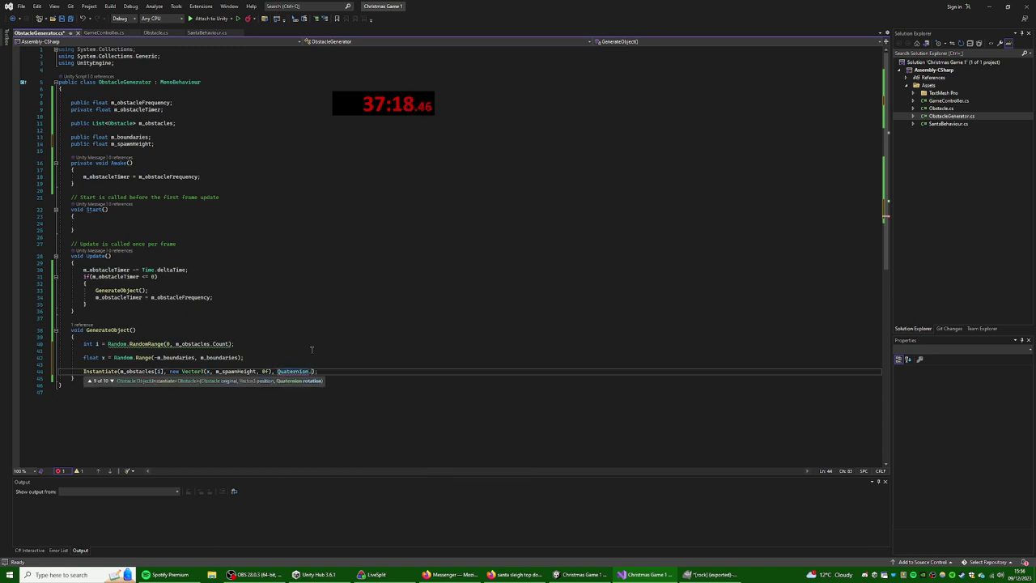
type("I")
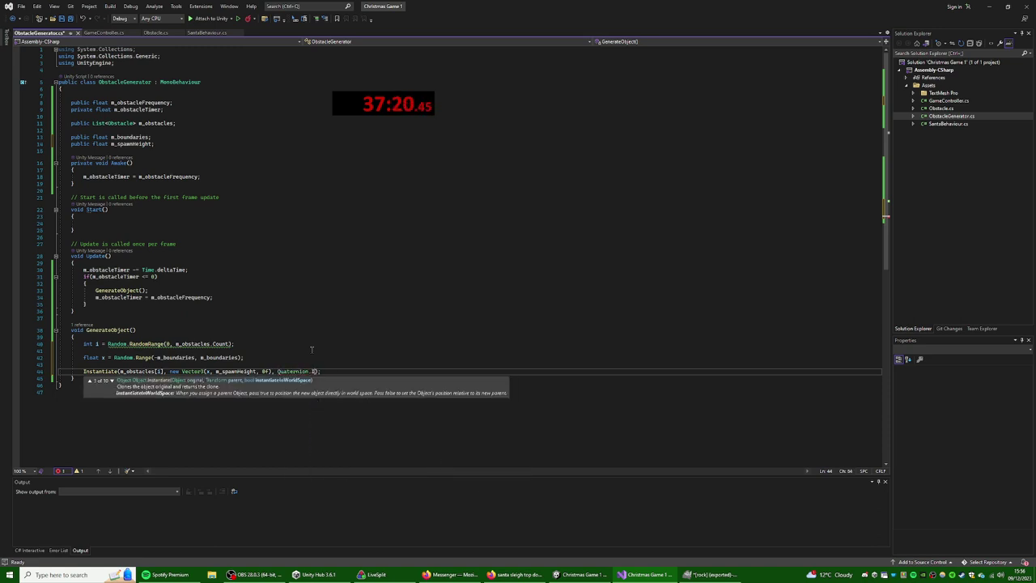
key("ctrl+space")
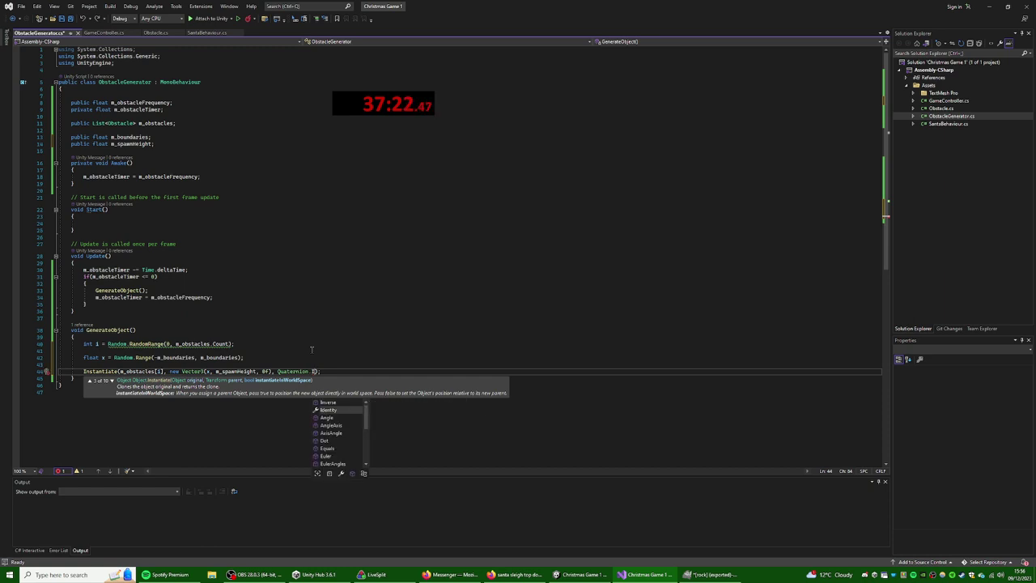
key("Tab")
left_click(202, 311)
key("ctrl+s")
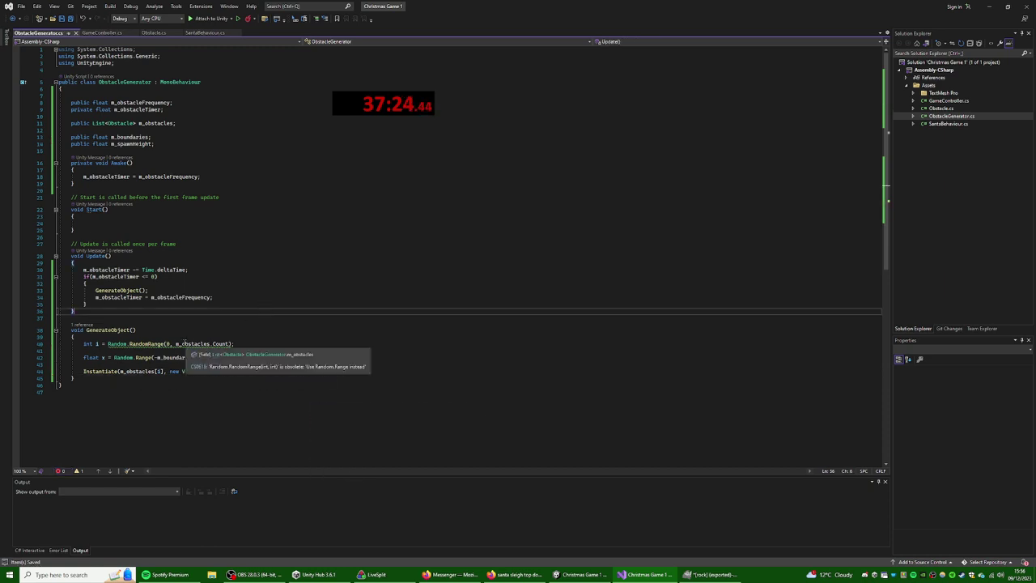
- Replace the obsolete Random.RandomRange call in the int i statement with Random.Range, and save the script
left_click(132, 343)
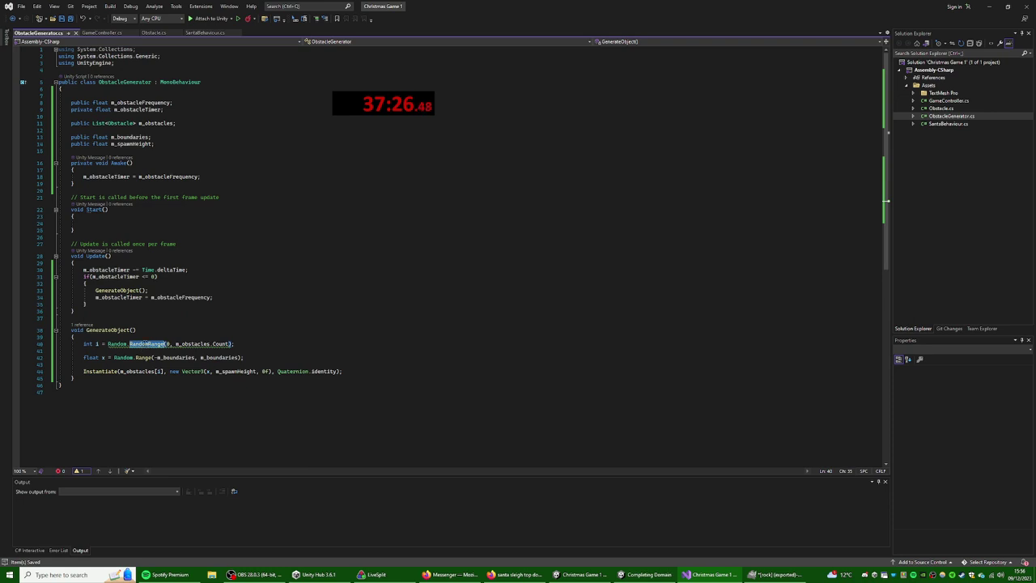
key("shift+Left")
key("shift+Left")
key("shift+Left")
key("shift+Left")
key("shift+Left")
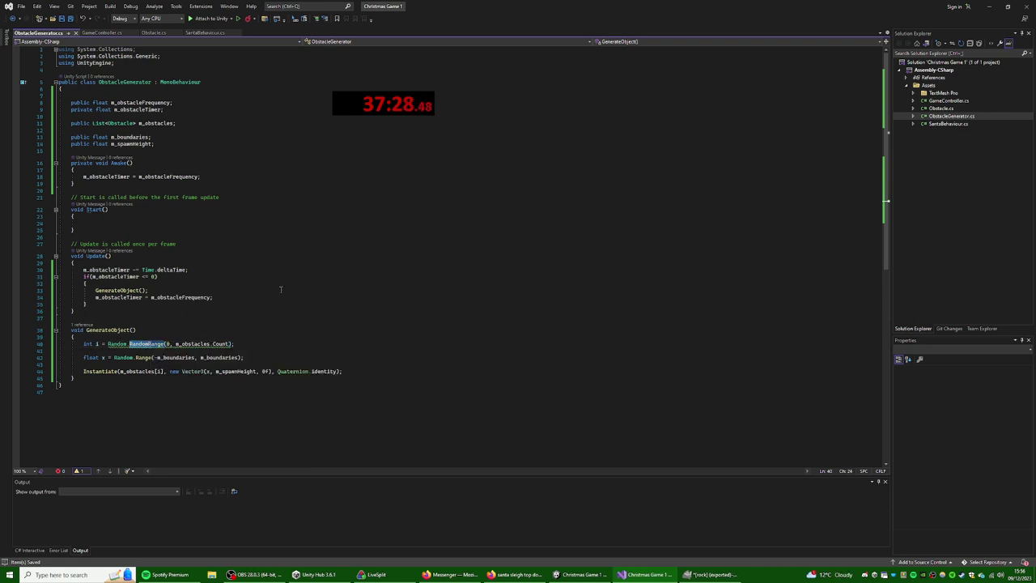
key("Delete")
key("Delete")
left_click(363, 230)
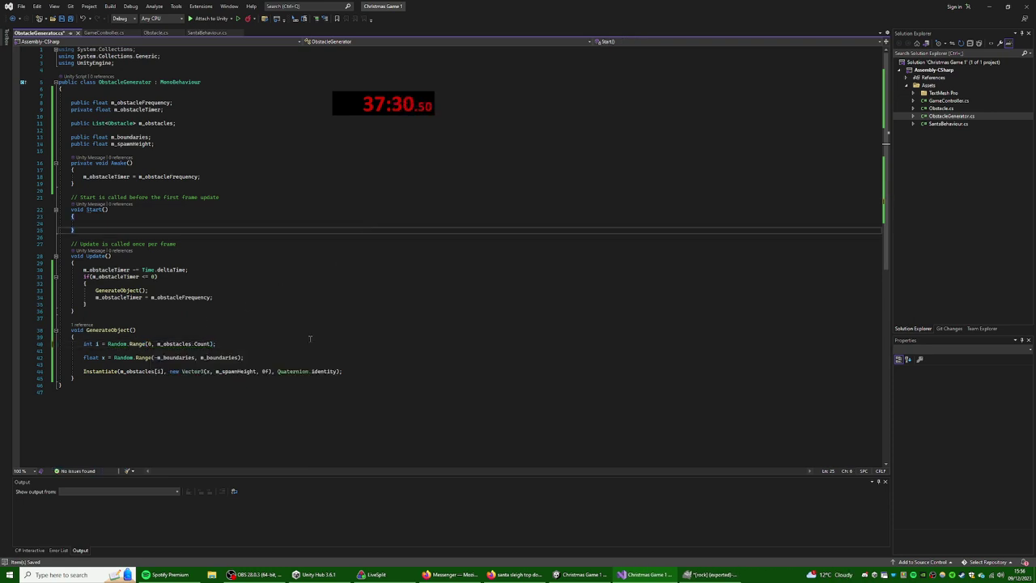
left_click(275, 357)
key("ctrl+s")
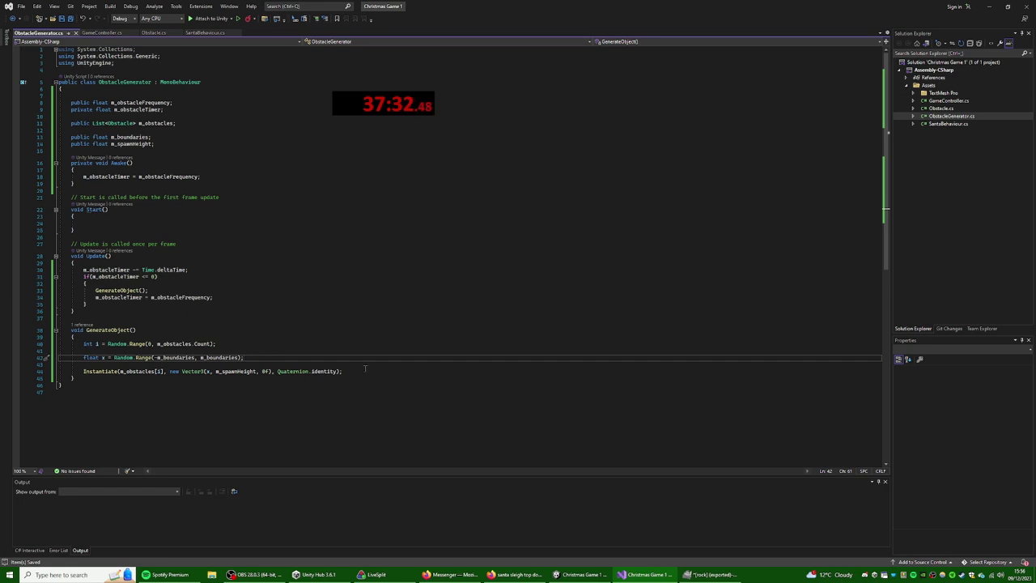
left_click(362, 365)
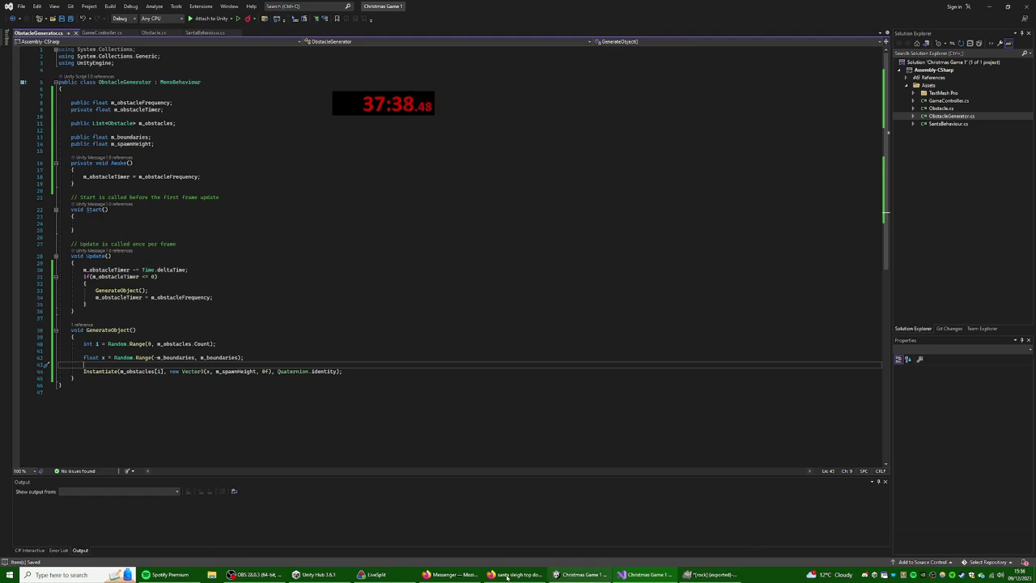
- Switch to the Unity editor and fill the Controllers object's Obstacles list with two elements, the Tree and rock prefabs
left_click(579, 573)
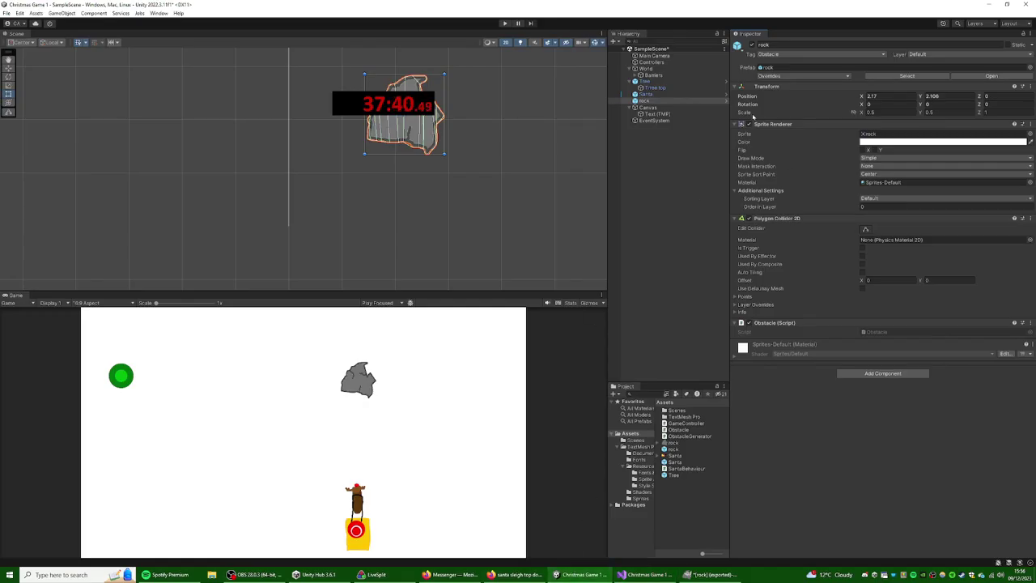
left_click(652, 62)
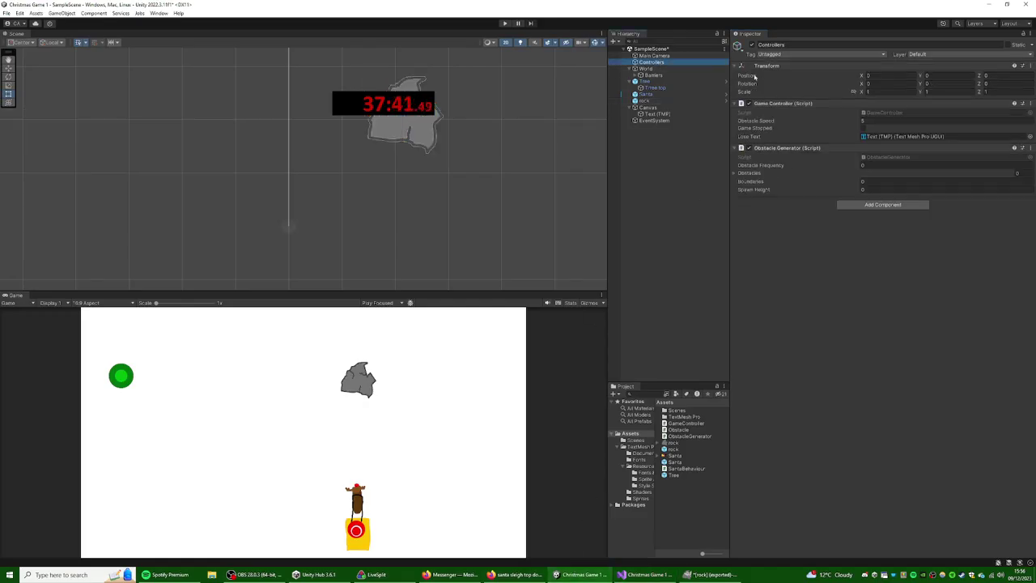
left_click(734, 174)
left_click(1012, 193)
left_click(1013, 192)
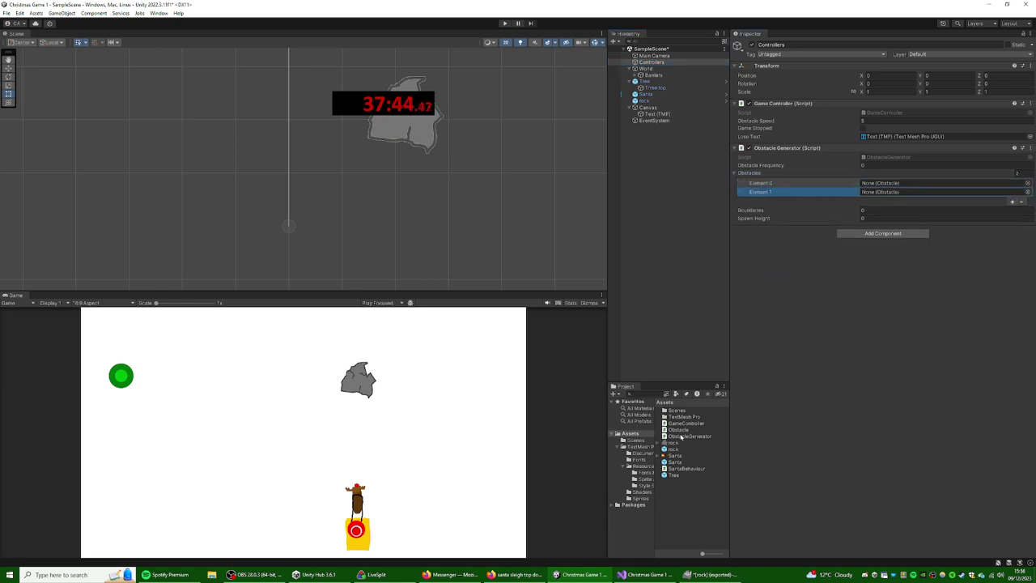
left_click_drag(676, 450, 883, 185)
left_click_drag(674, 448, 889, 195)
- Set the Obstacle Generator's Obstacle Frequency to 1 and its Boundaries to 9
left_click(872, 166)
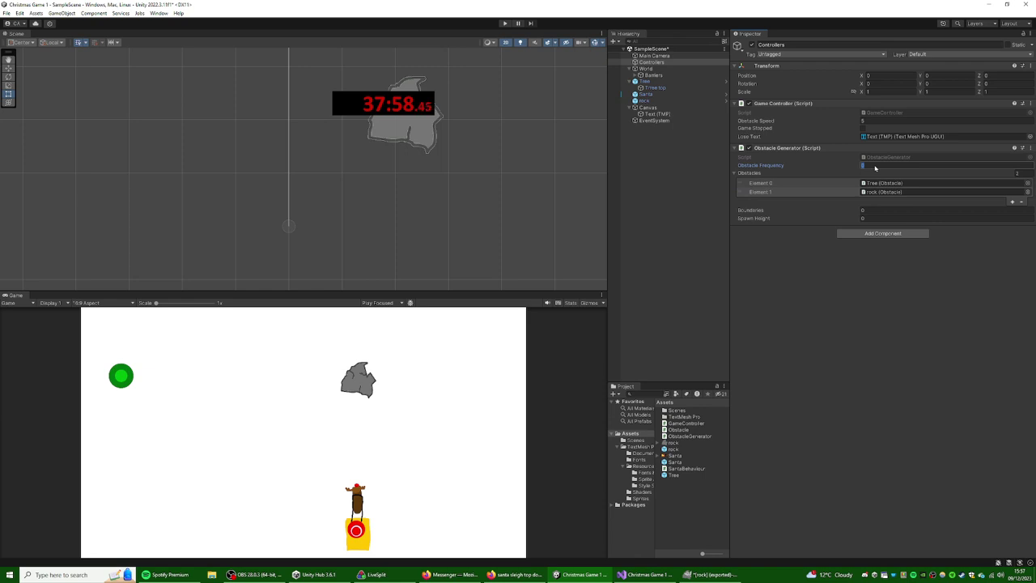
type("1")
left_click(882, 211)
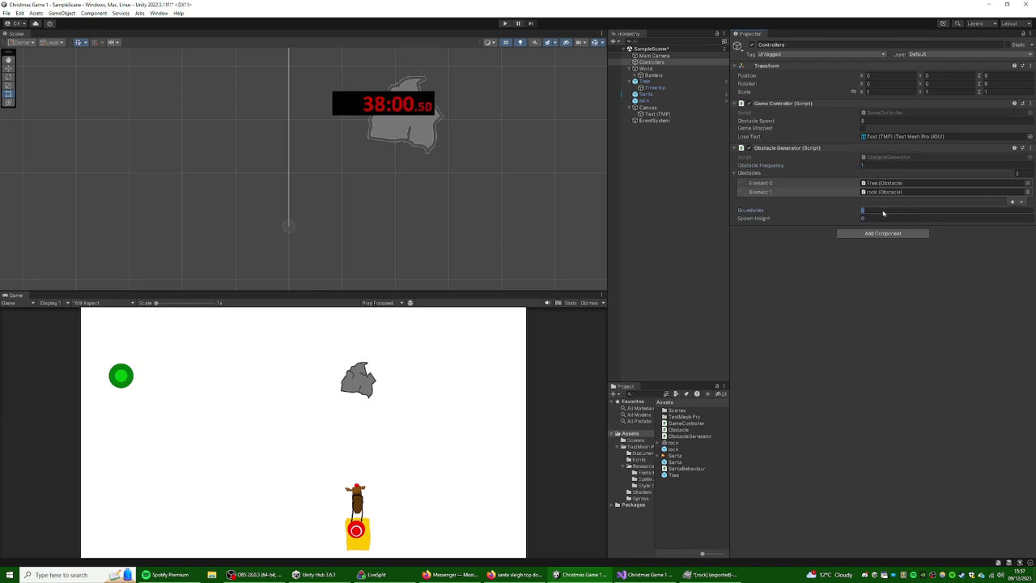
type("9")
left_click(862, 220)
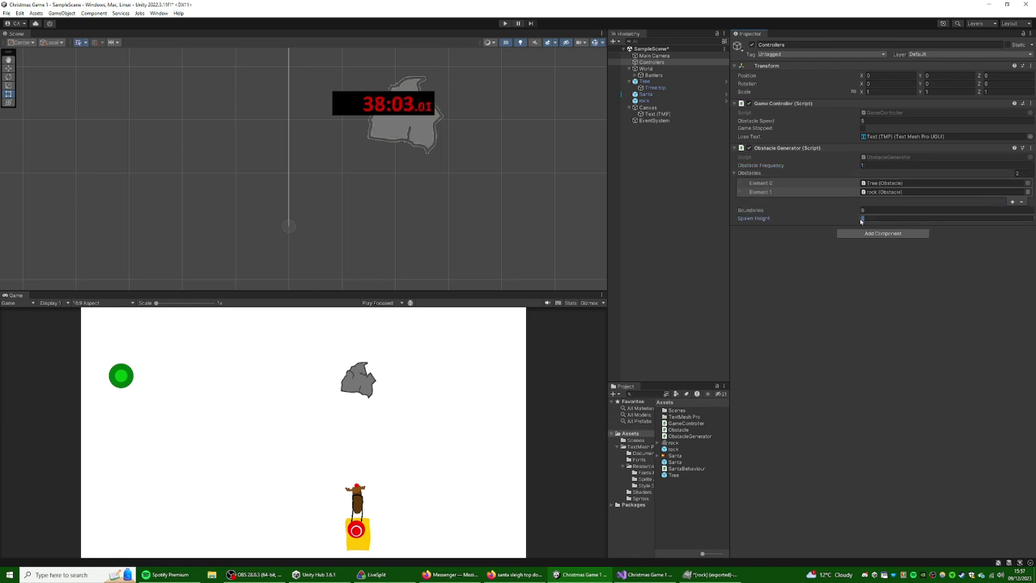
- Move the rock in the scene up to a Y position of about 3.1 to gauge the spawn height
left_click(423, 136)
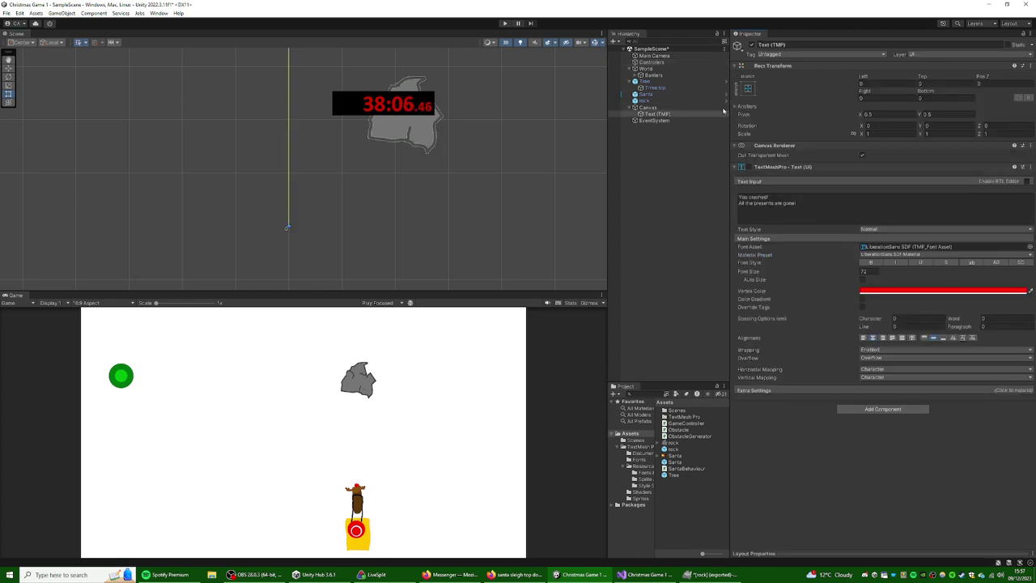
left_click(648, 101)
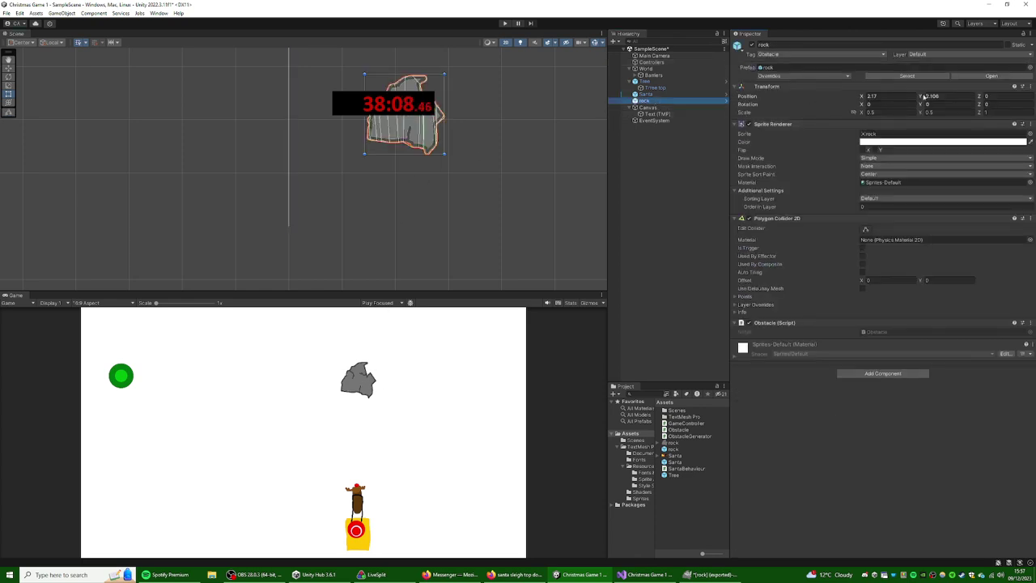
mouse_move(924, 96)
left_mouse_down()
mouse_move(973, 90)
mouse_move(923, 97)
left_mouse_up()
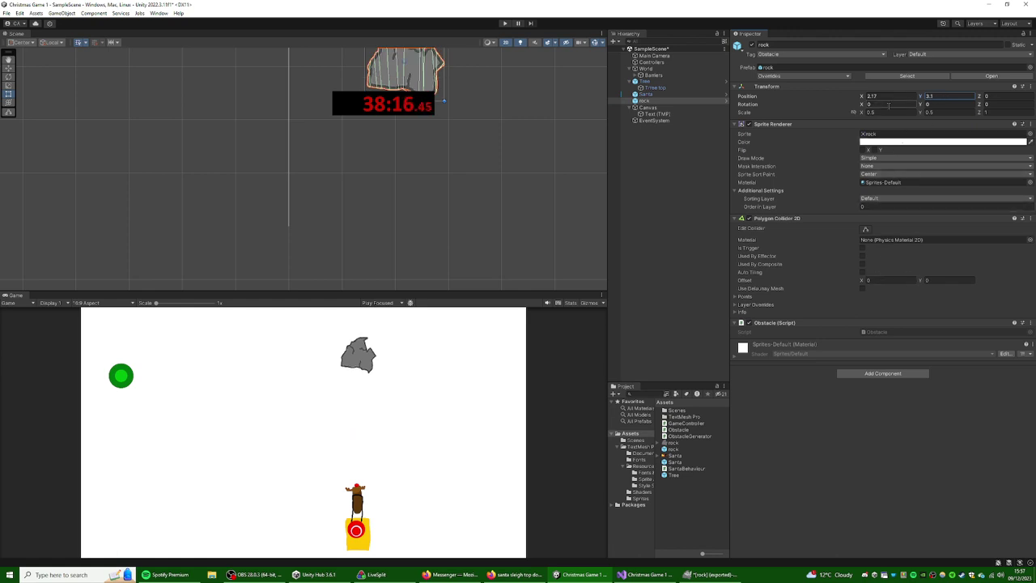
- Set the Obstacle Generator's Spawn Height to 6 on the Controllers object
left_click(652, 62)
left_click(876, 218)
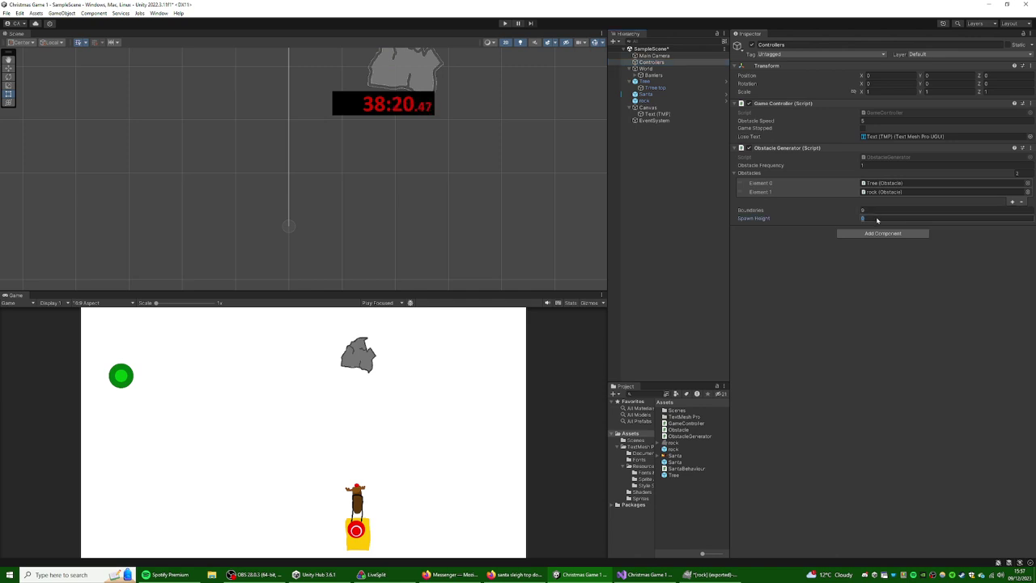
type("6")
key("Return")
- Play-test the obstacle spawning while steering Santa's sleigh from side to side, then stop the game and clear the selection
left_click(505, 24)
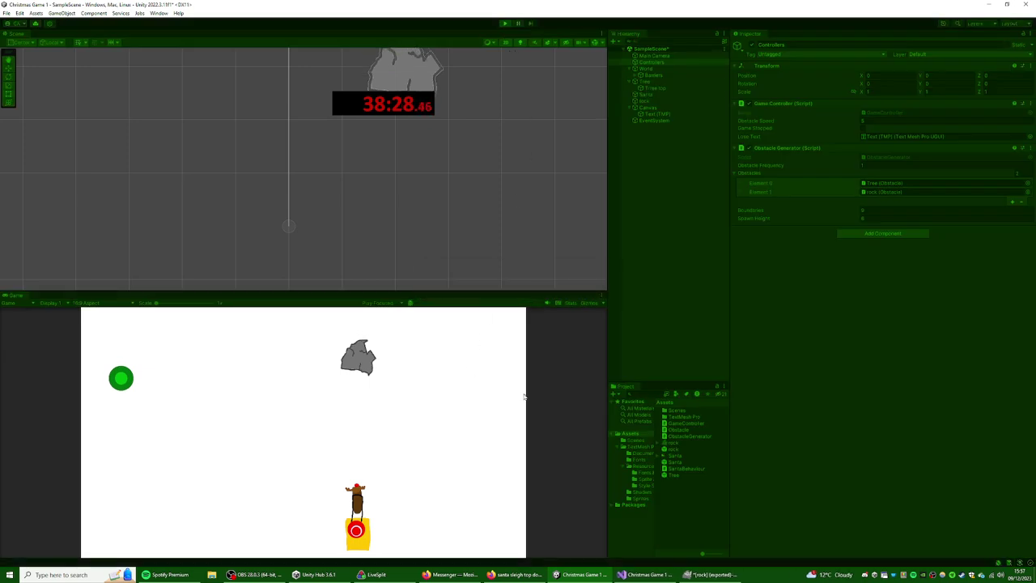
key("Left")
key("Right")
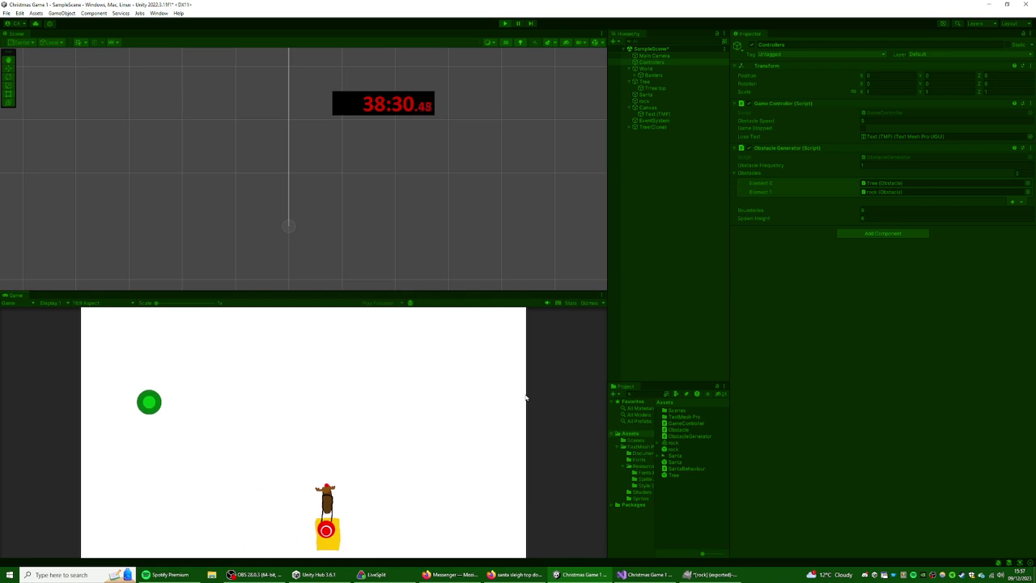
key("Right")
key("Left")
key("Right")
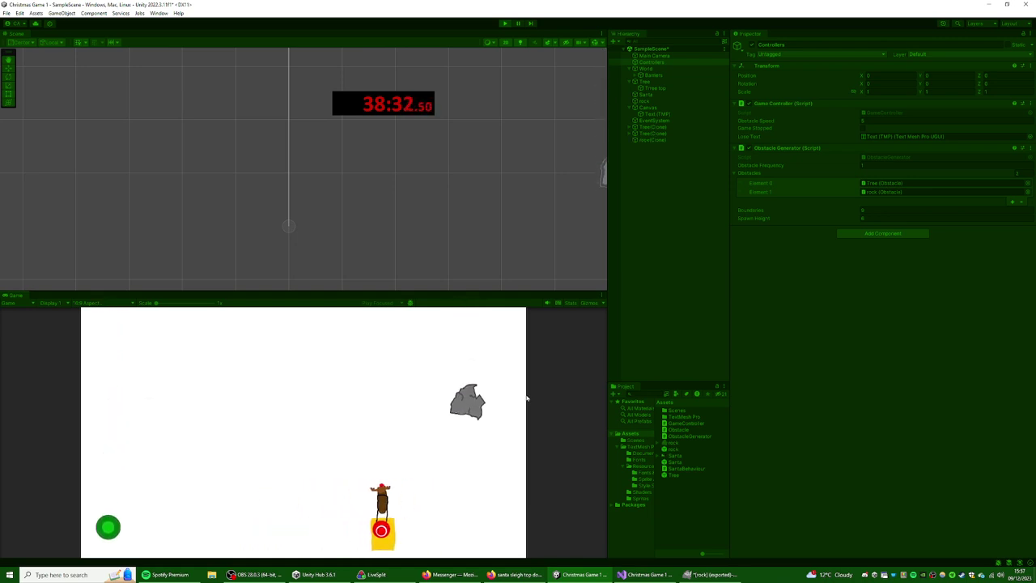
key("Left")
key("Right")
key("Left")
key("Left")
key("Right")
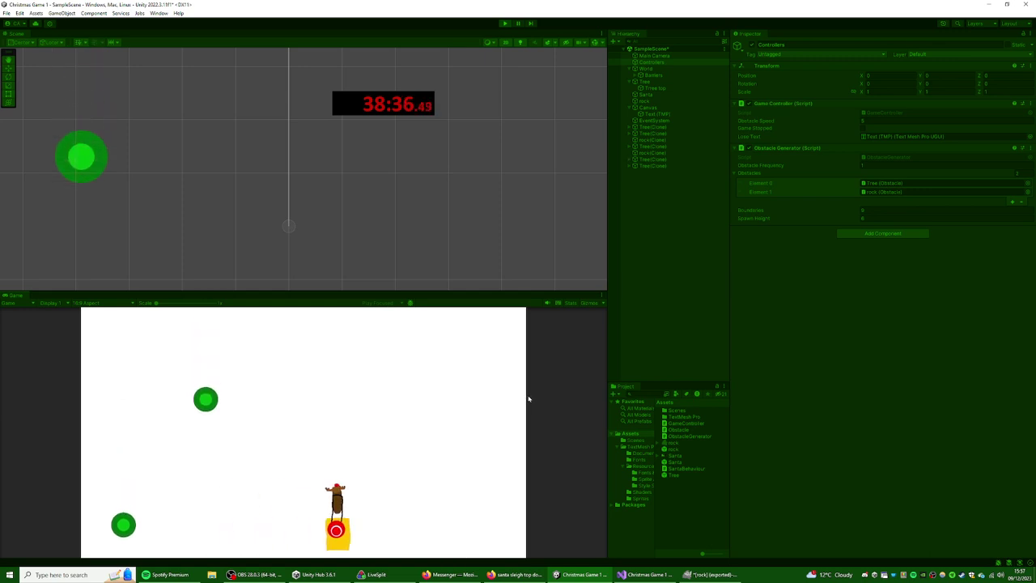
key("Left")
key("Right")
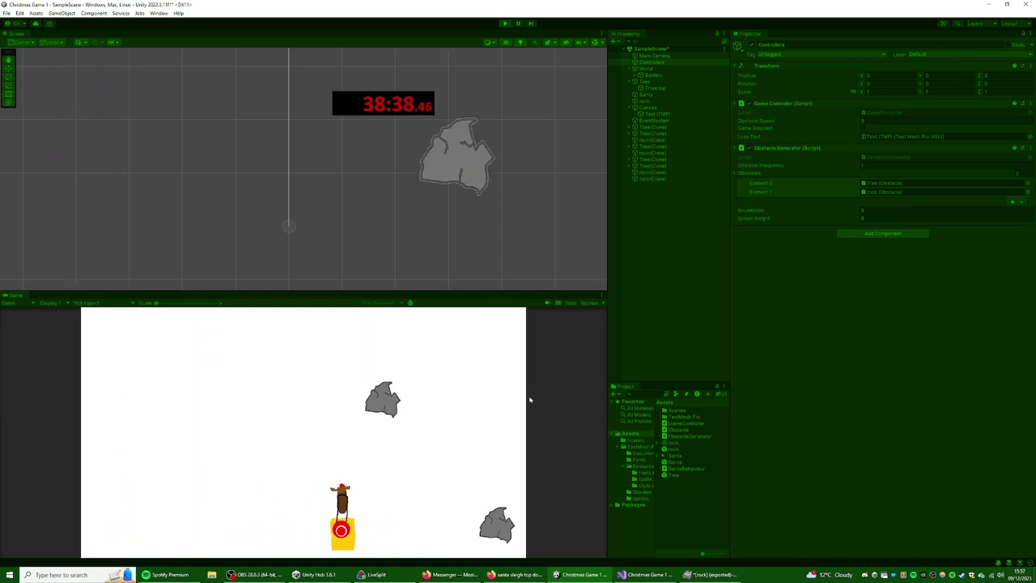
key("Left")
key("Right")
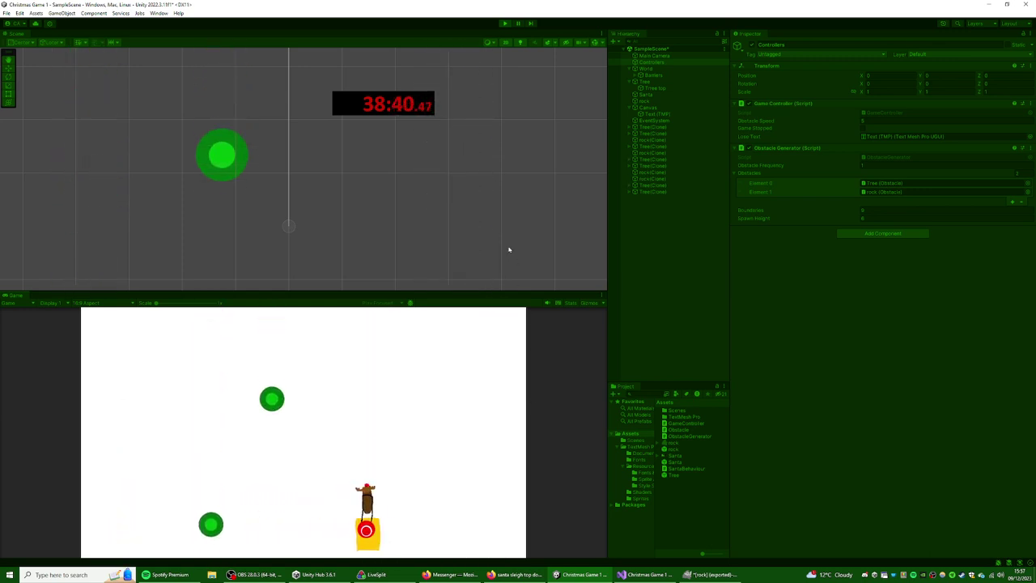
key("ctrl+p")
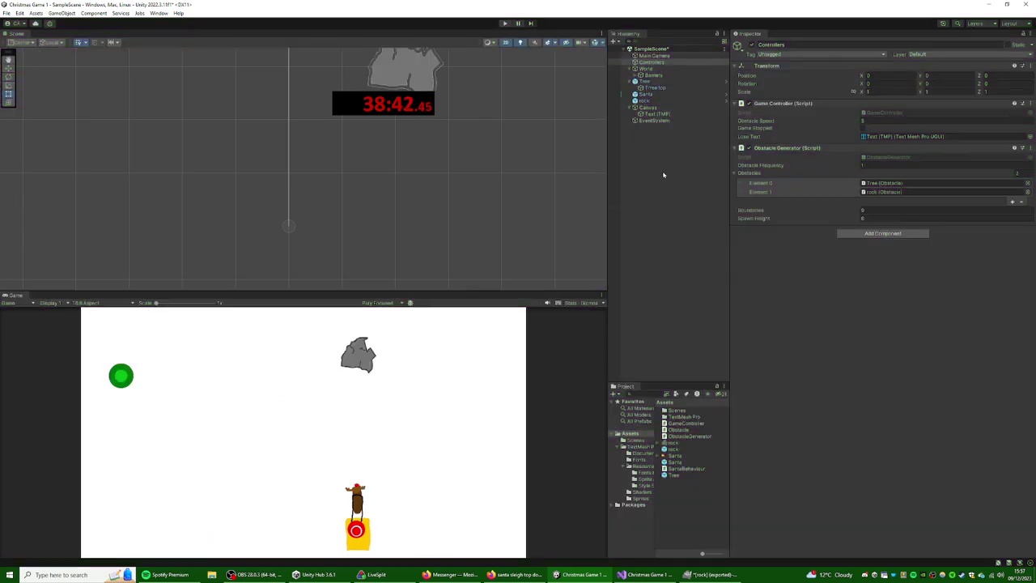
left_click(664, 148)
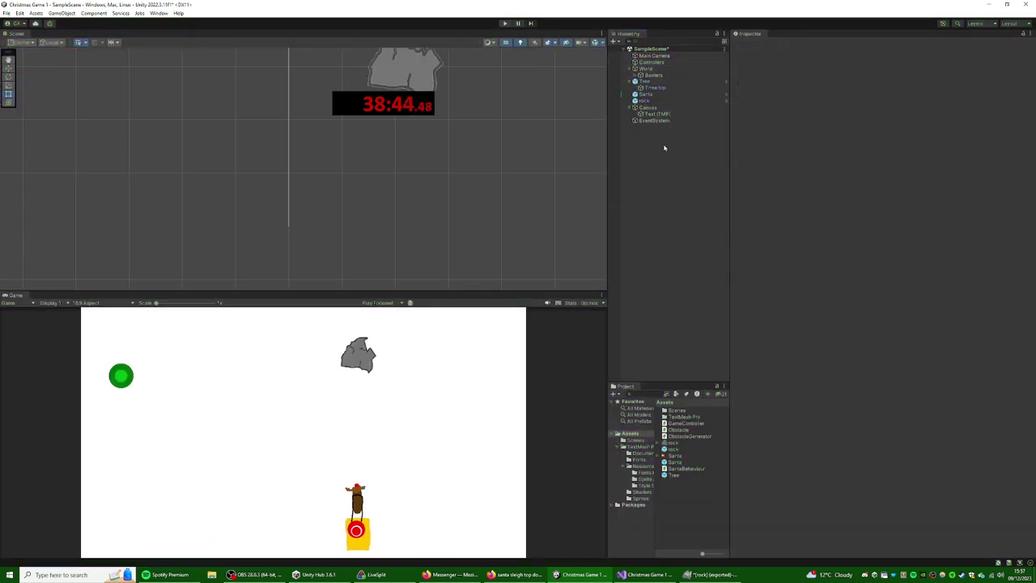
- Save the Unity scene and switch to the Obstacle.cs script in Visual Studio
key("ctrl+s")
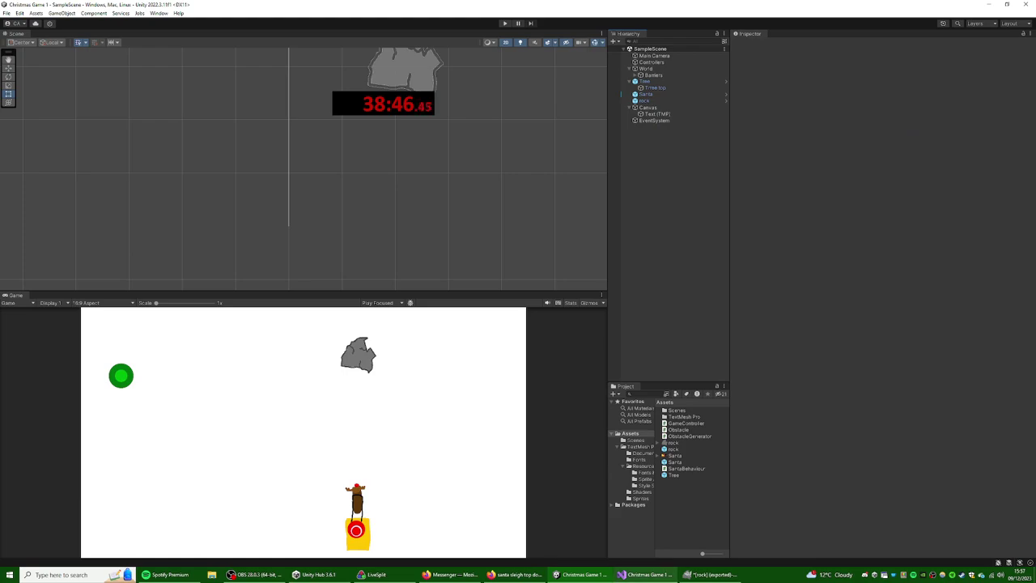
key("alt+Tab")
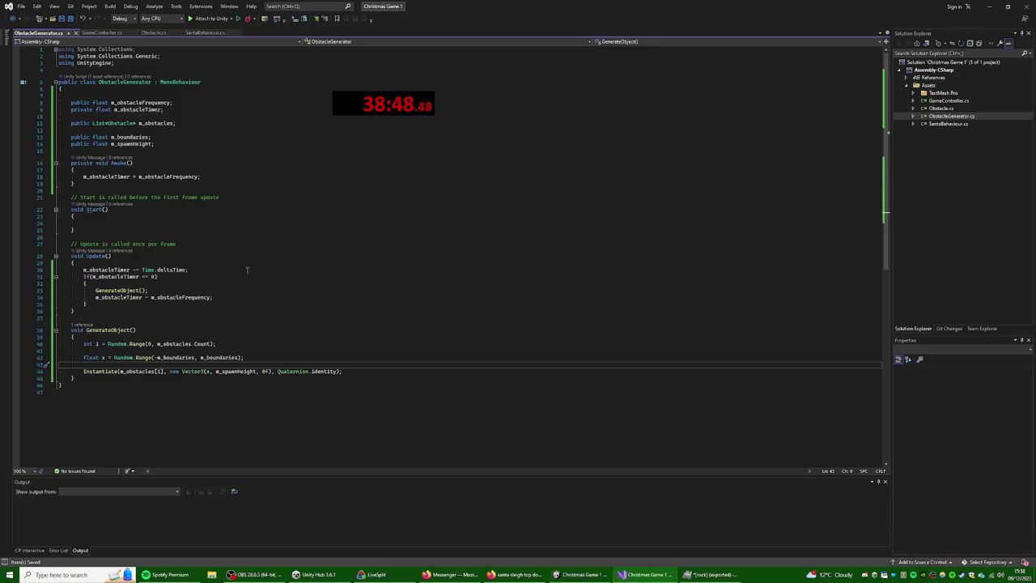
left_click(209, 230)
left_click(152, 33)
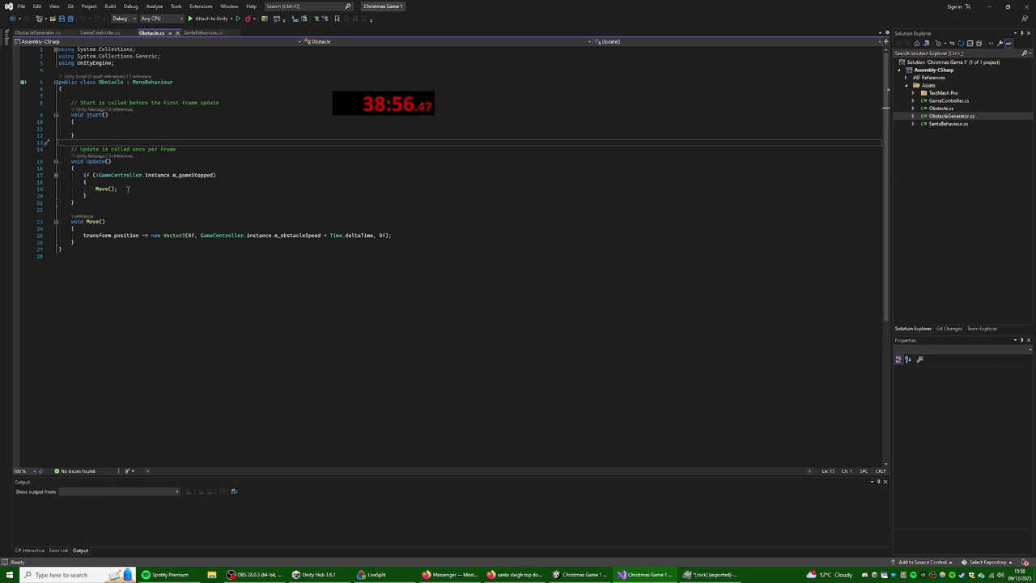
- Leave a blank line after the Move() call in Update and declare an empty void CheckDelete() method below the Move method
left_click(127, 189)
key("Return")
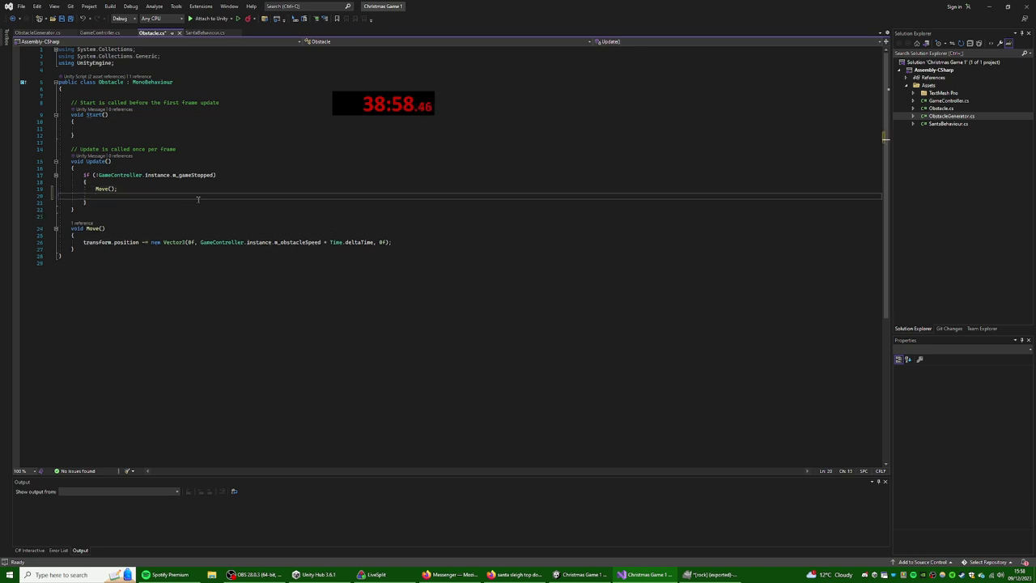
key("Down")
key("Down")
key("Down")
key("Down")
key("Down")
key("Down")
key("Down")
key("Return")
key("Return")
type("void")
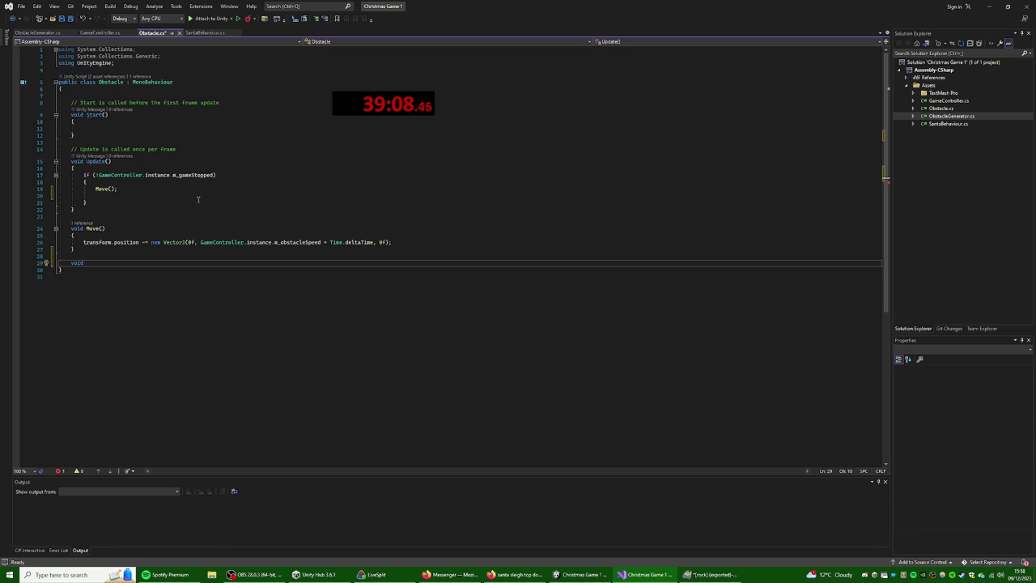
type("elete")
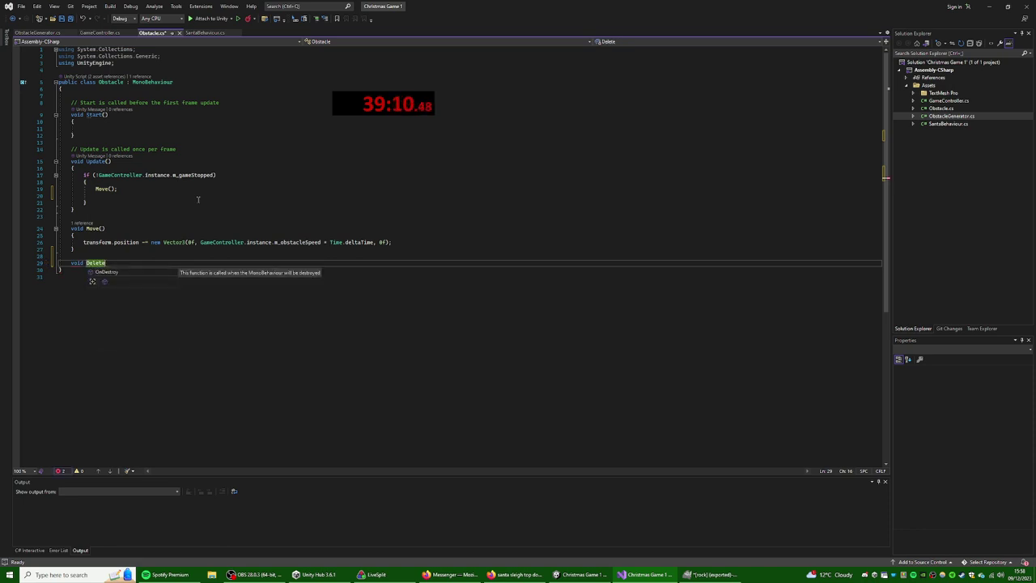
key("BackSpace")
key("BackSpace")
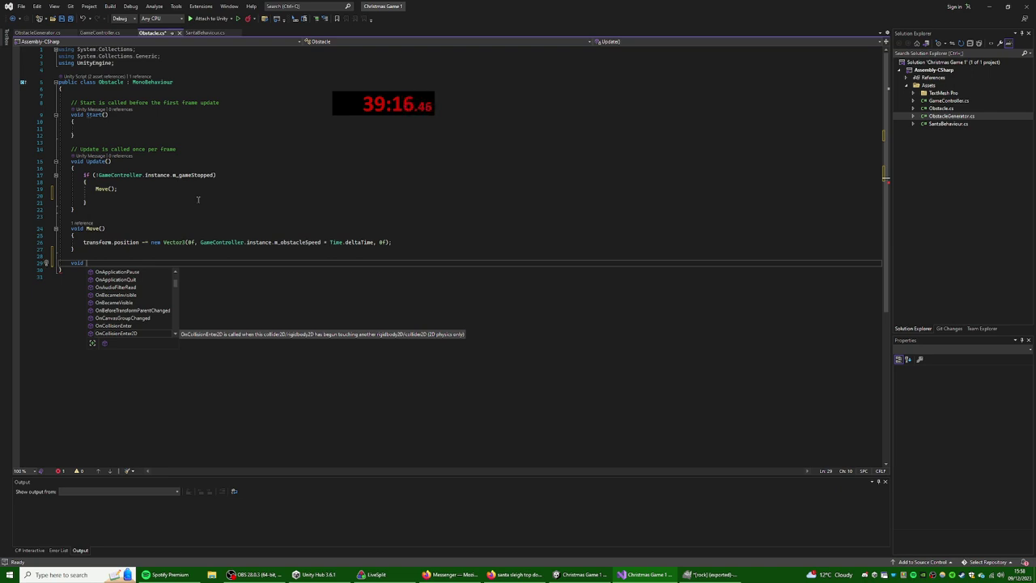
type("CheckDelete")
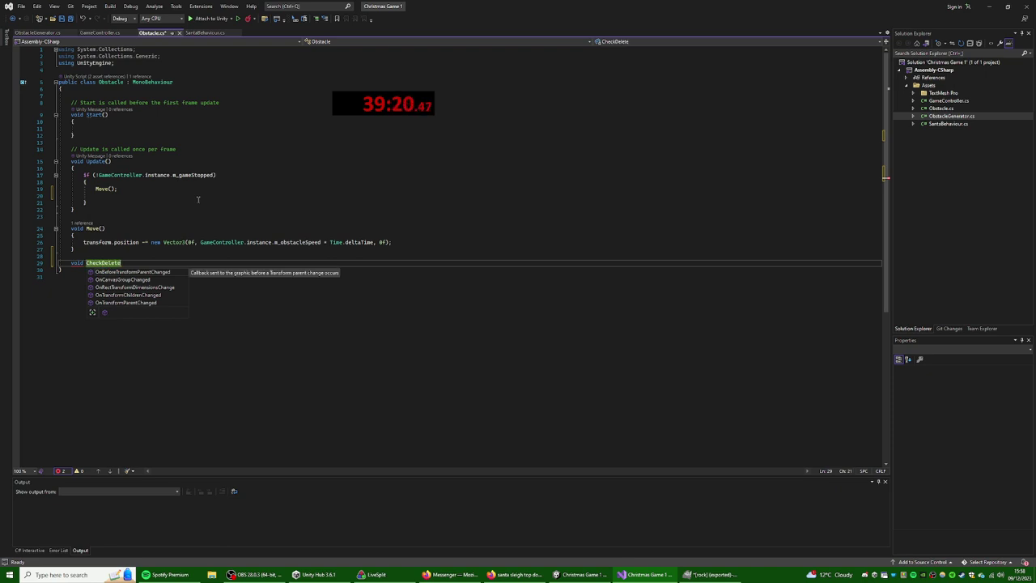
type("()")
key("Return")
type("{")
key("BackSpace")
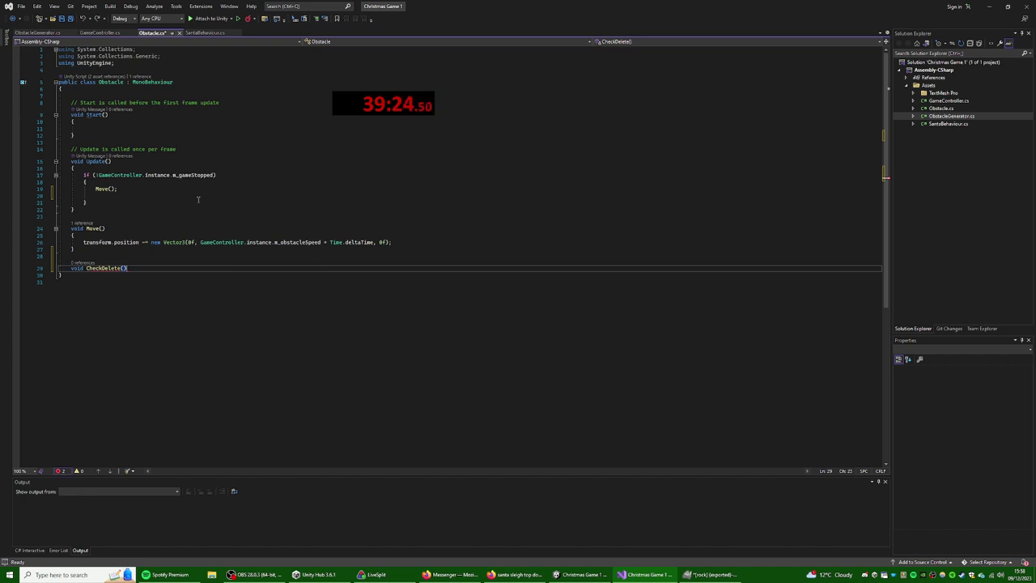
type("{")
key("Return")
- Call CheckDelete(); directly after Move(); inside Update's game-not-stopped condition
left_click(198, 201)
left_click(160, 192)
type("Che")
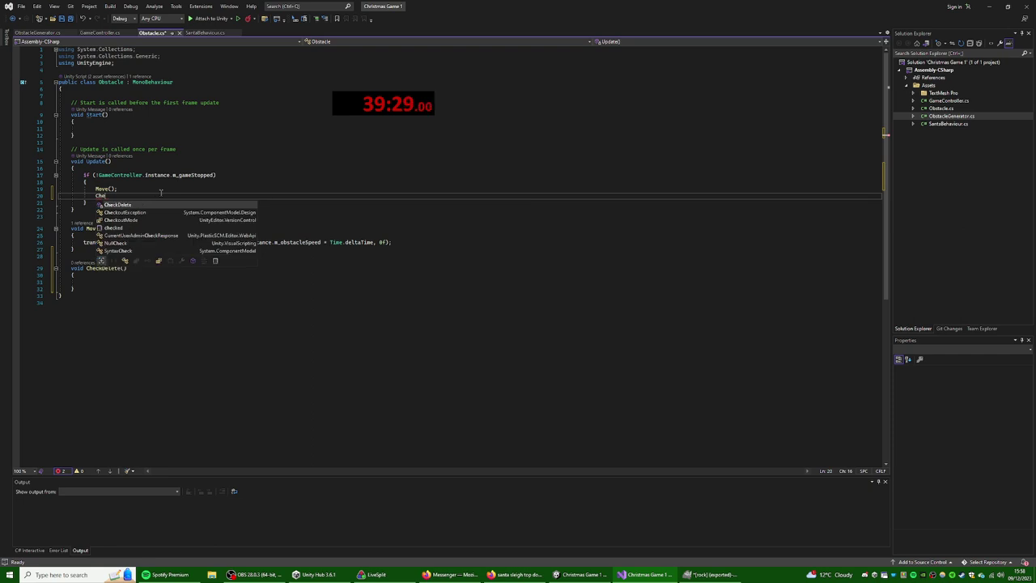
key("Tab")
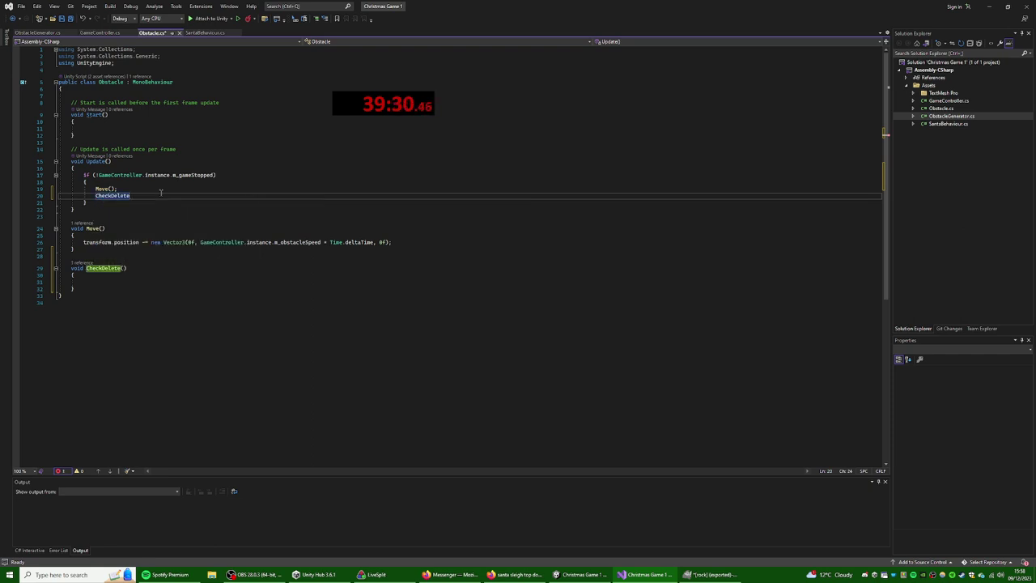
type("();")
- Inside the CheckDelete method, add an if block with the condition transform.position.y <= -10f
key("Down")
key("Down")
key("Down")
key("Down")
key("Down")
key("Down")
key("Down")
key("Down")
key("Down")
key("Down")
key("Down")
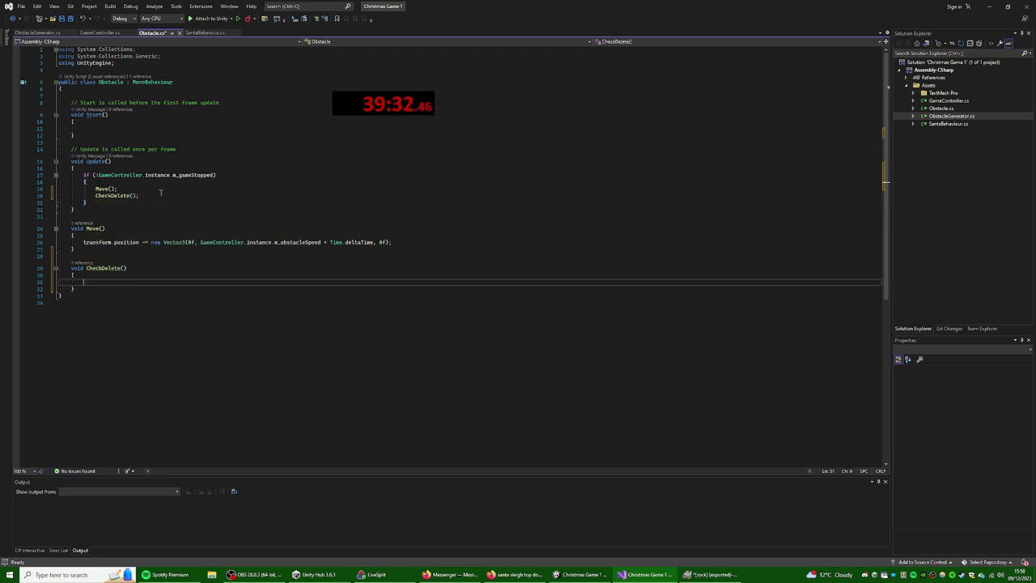
type("if")
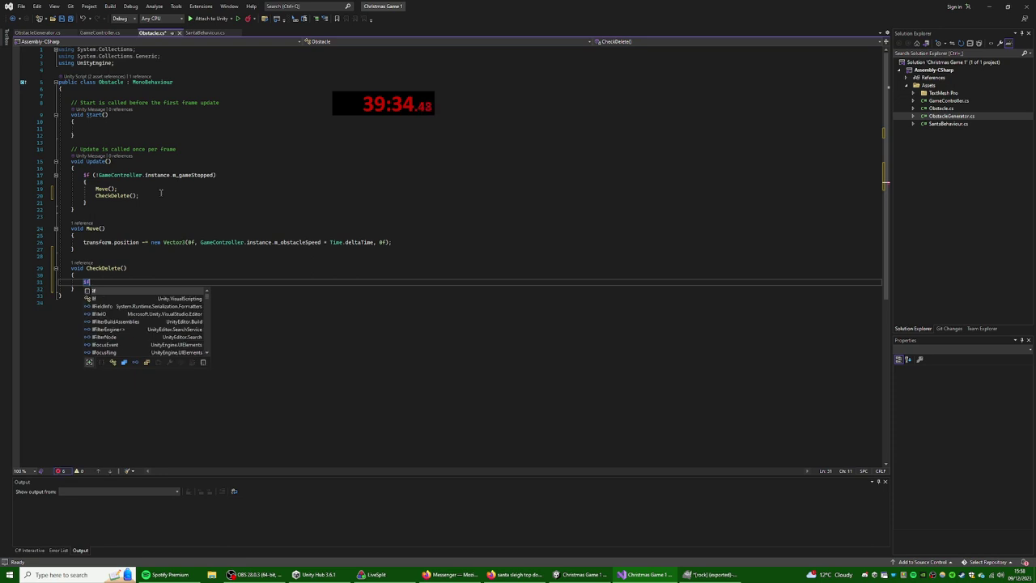
type("(transform.parent")
key("ctrl+space")
key("Escape")
key("BackSpace")
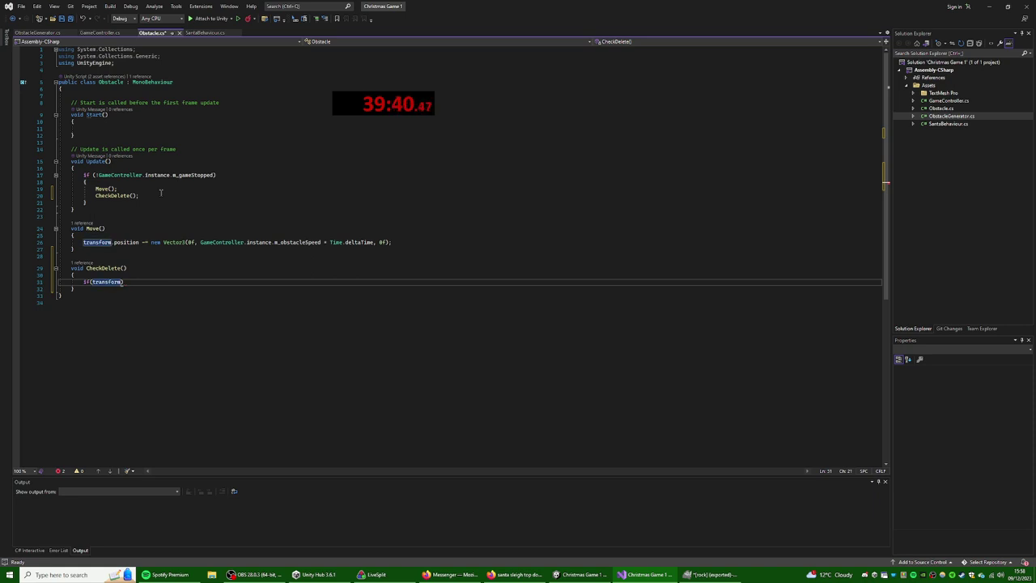
type(".position.")
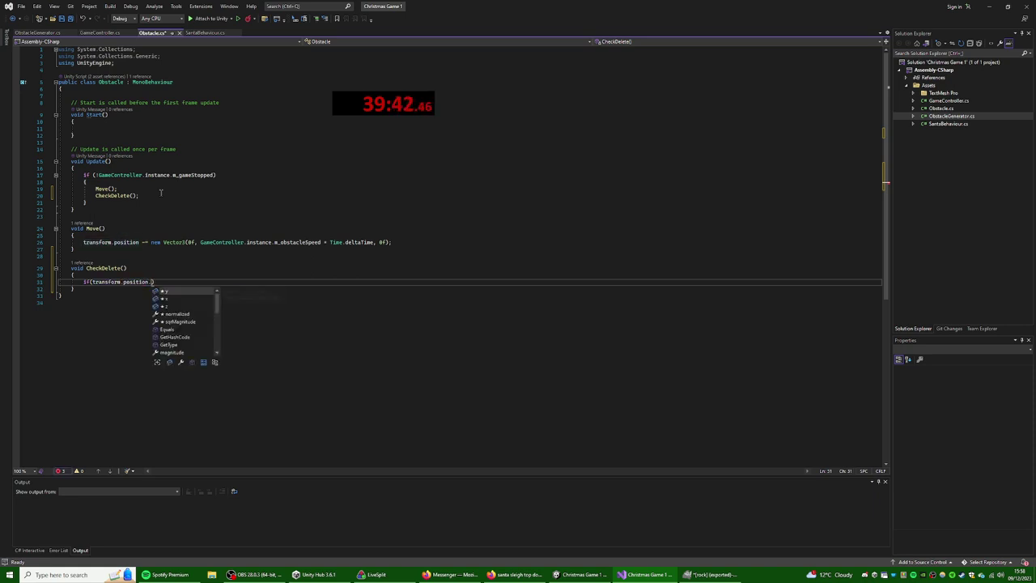
type("y <= -10")
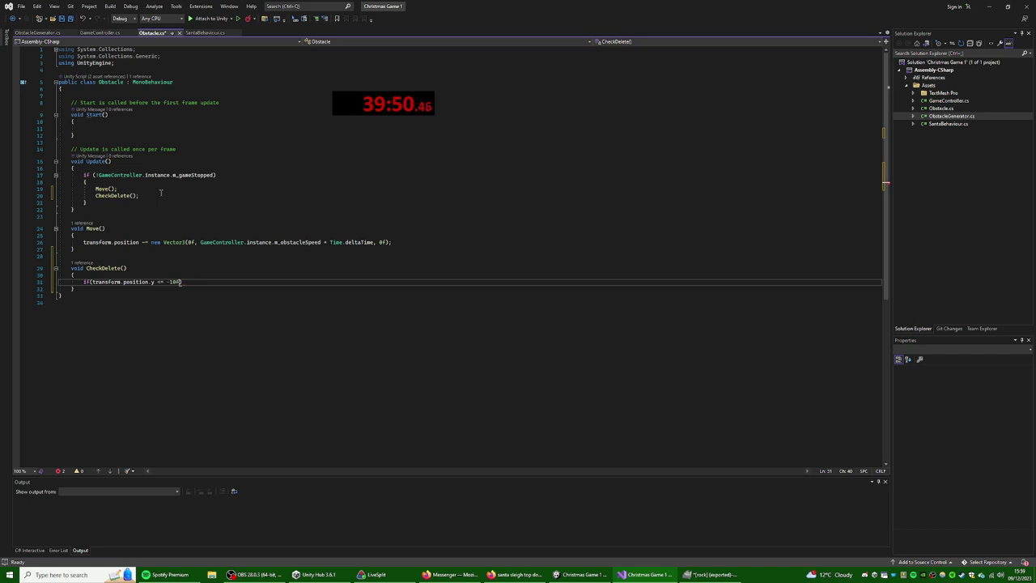
type("{")
key("Return")
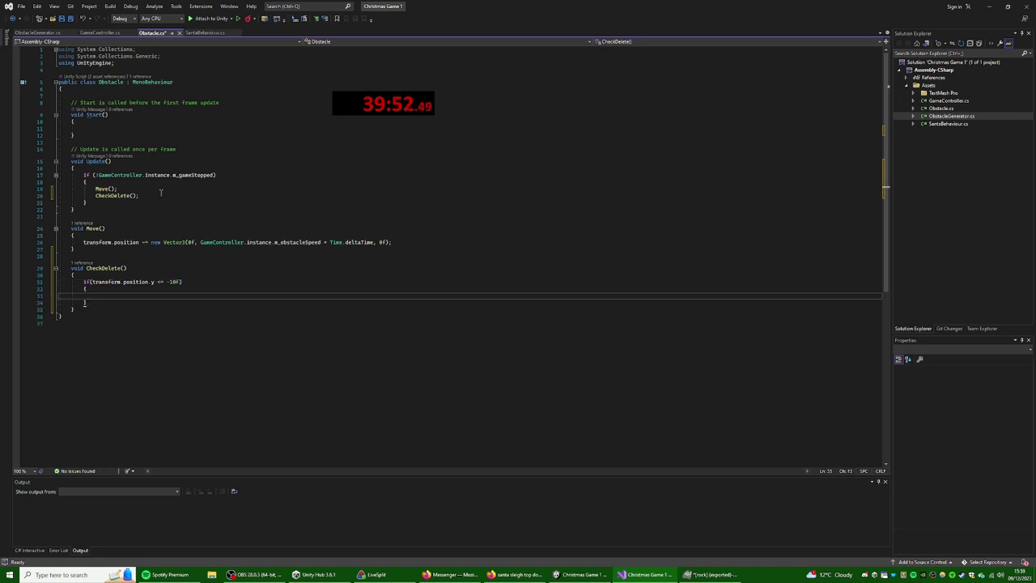
- Add Destroy(this); inside the if block of CheckDelete and save the script
type("Des")
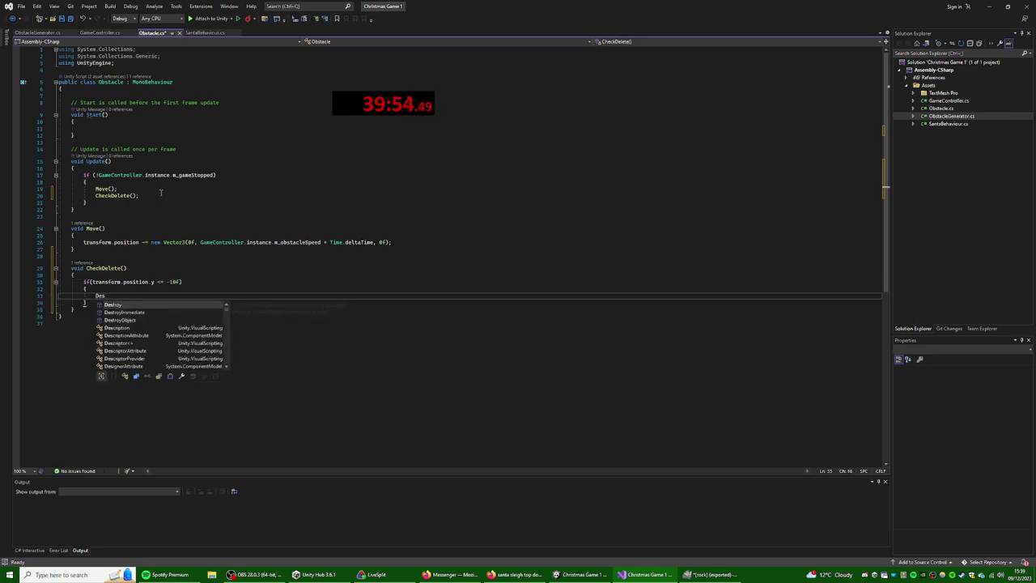
type("troy(s")
type("this);")
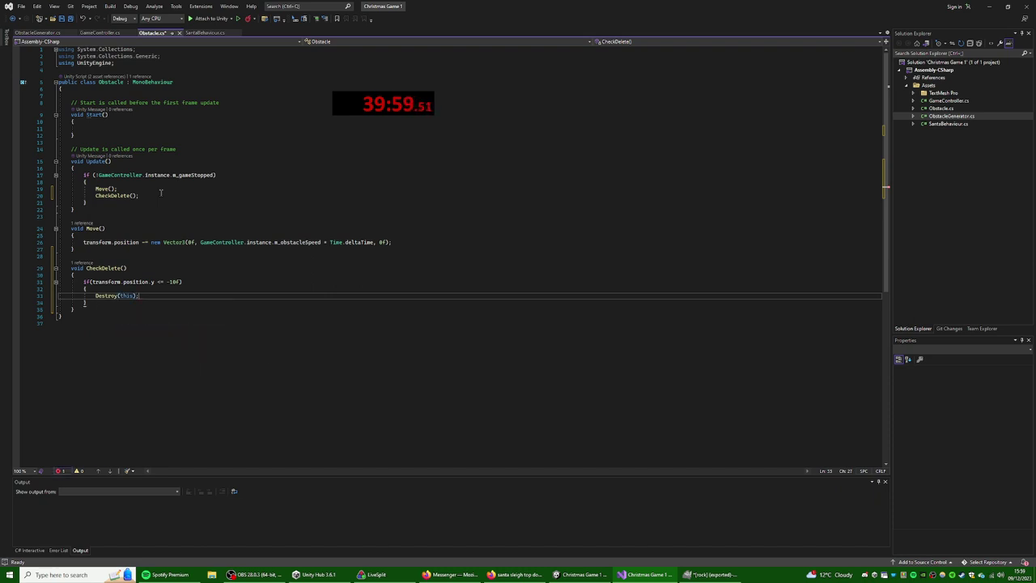
key("ctrl+s")
left_click(160, 194)
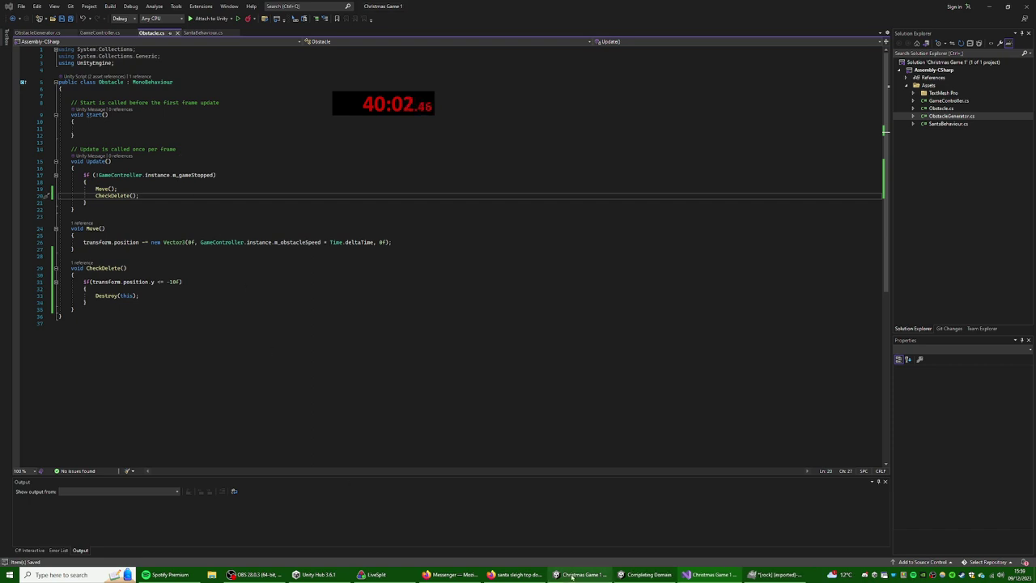
- Switch to Unity and shift the rock's Y position down past the sleigh and back up to 3.24
key("alt+Tab")
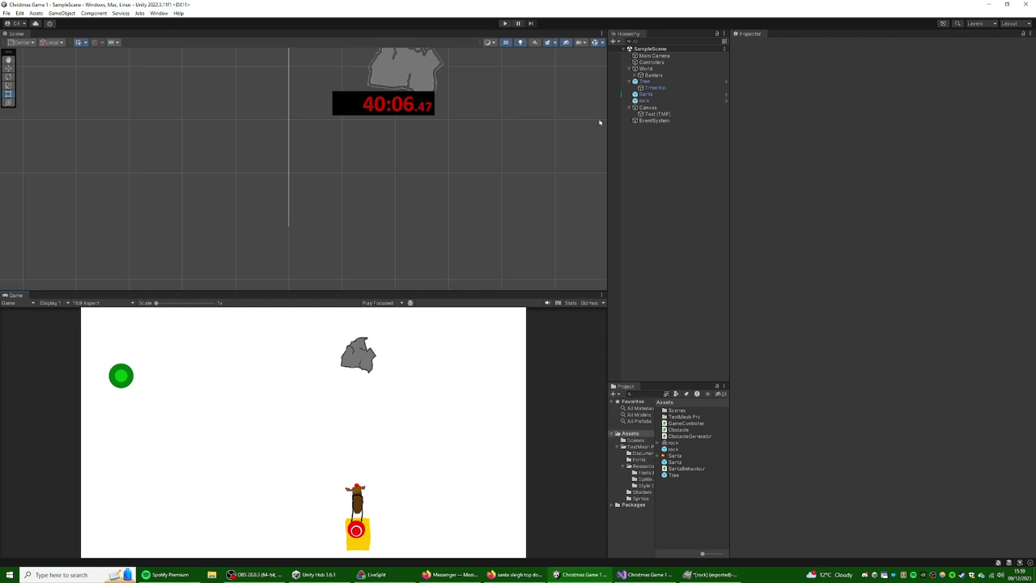
left_click(644, 100)
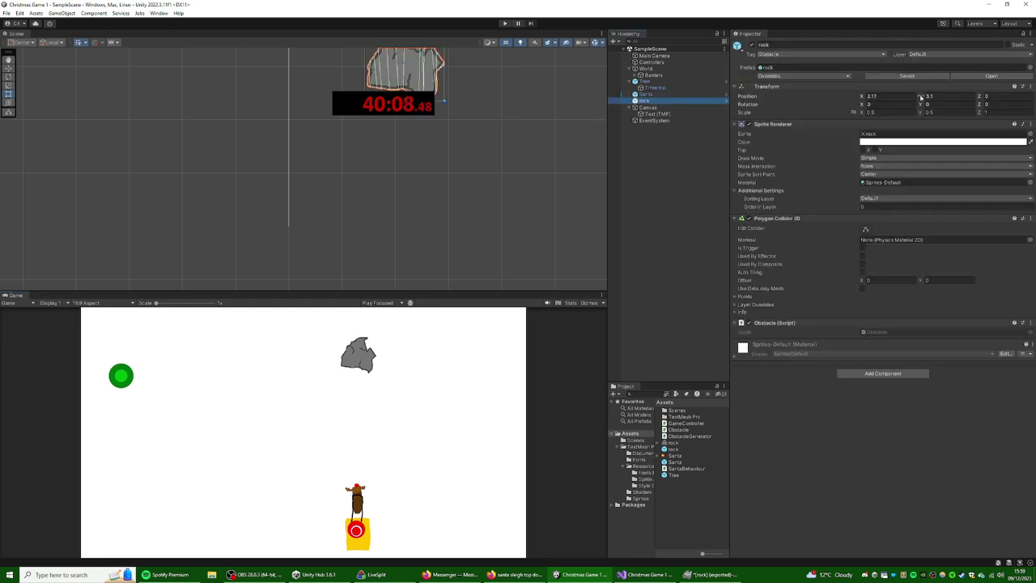
left_click_drag(920, 97, 854, 109)
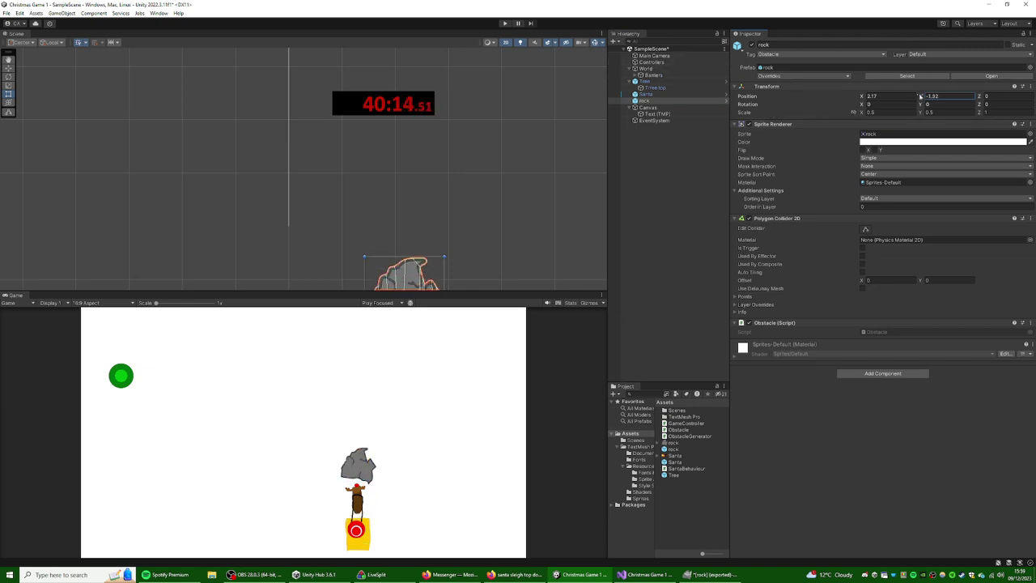
left_click_drag(920, 96, 957, 97)
- Run the game and steer the sleigh from side to side while watching how the obstacles leave the play area
left_click(504, 24)
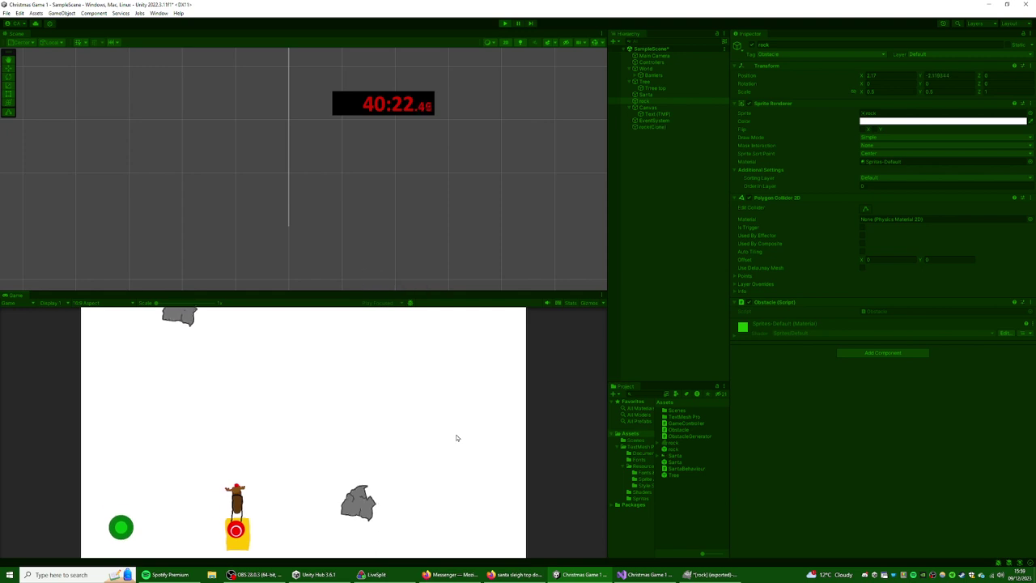
key("Right")
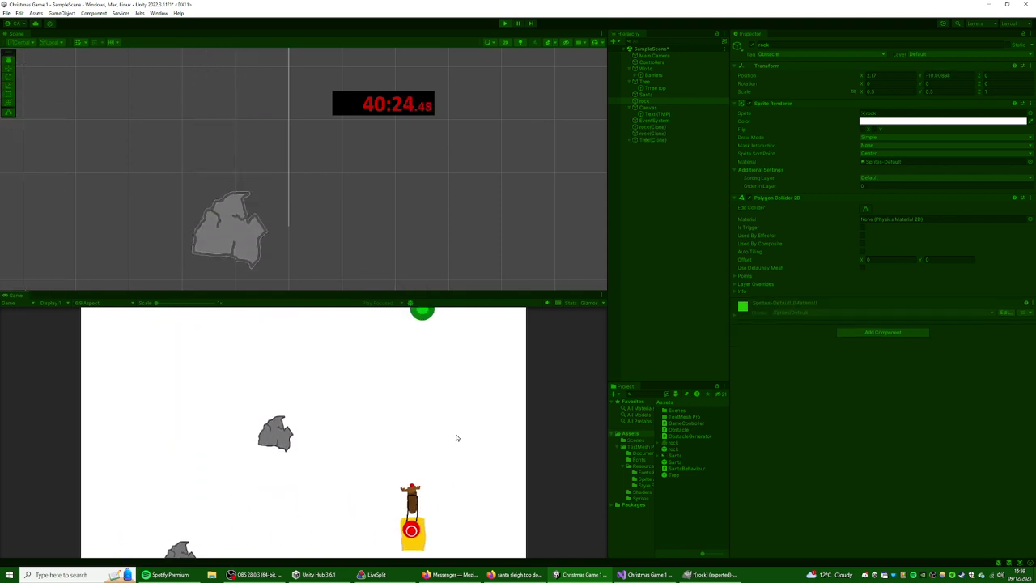
key("Left")
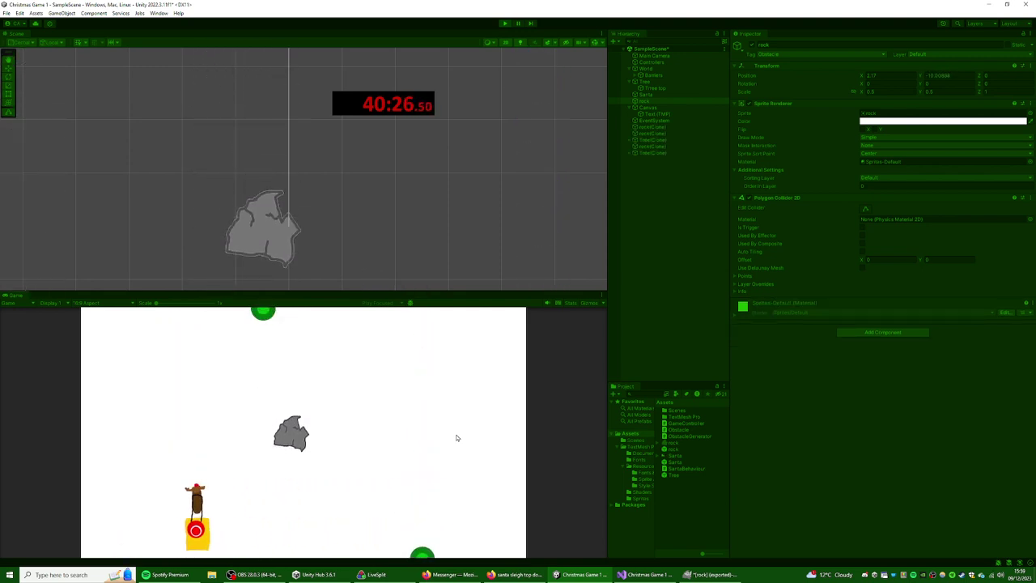
key("Right")
key("Left")
key("Right")
key("Right")
key("Left")
key("Right")
key("Right")
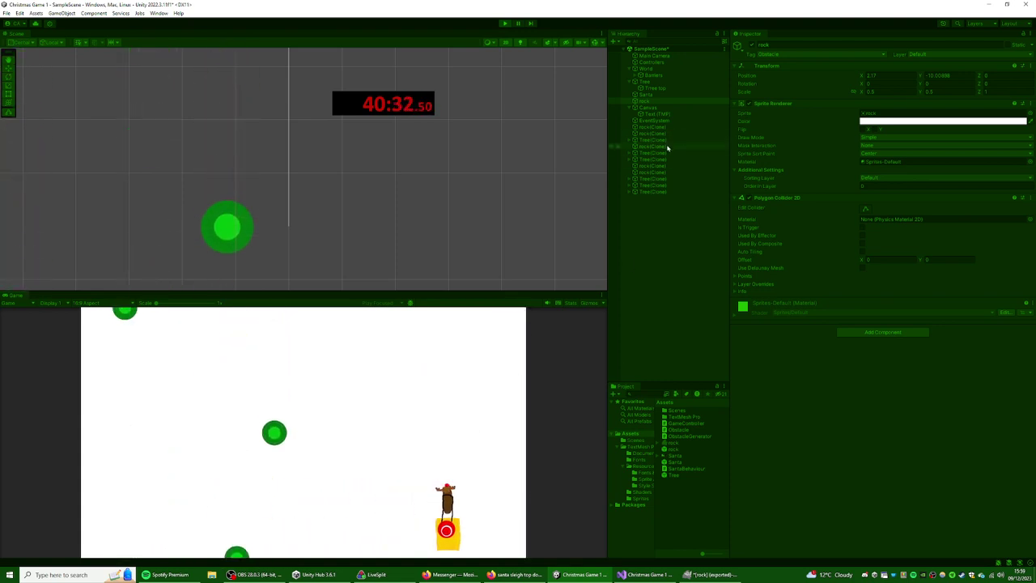
- Inspect a spawned Tree(Clone) that has passed below the play area, keep steering the sleigh, and stop play mode
key("Left")
left_click(670, 185)
key("Left")
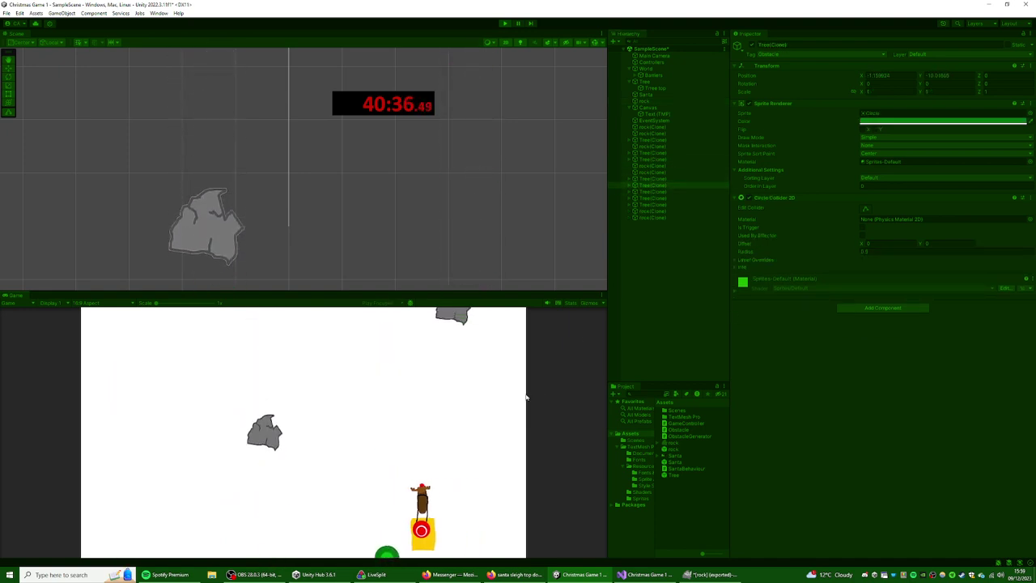
key("Left")
key("Right")
key("Left")
key("ctrl+p")
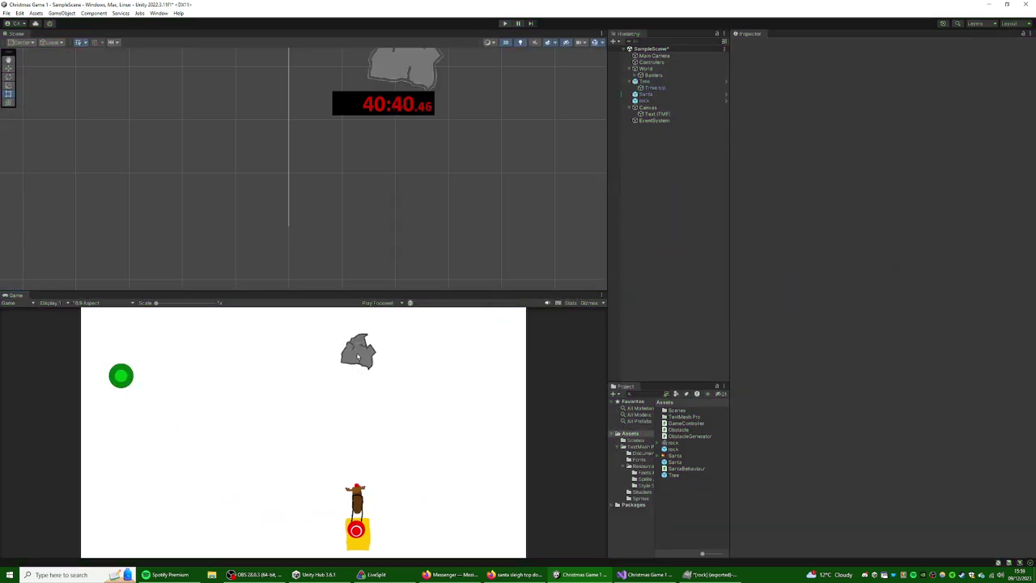
- Lower the rock's Y position to -1.8
left_click(645, 100)
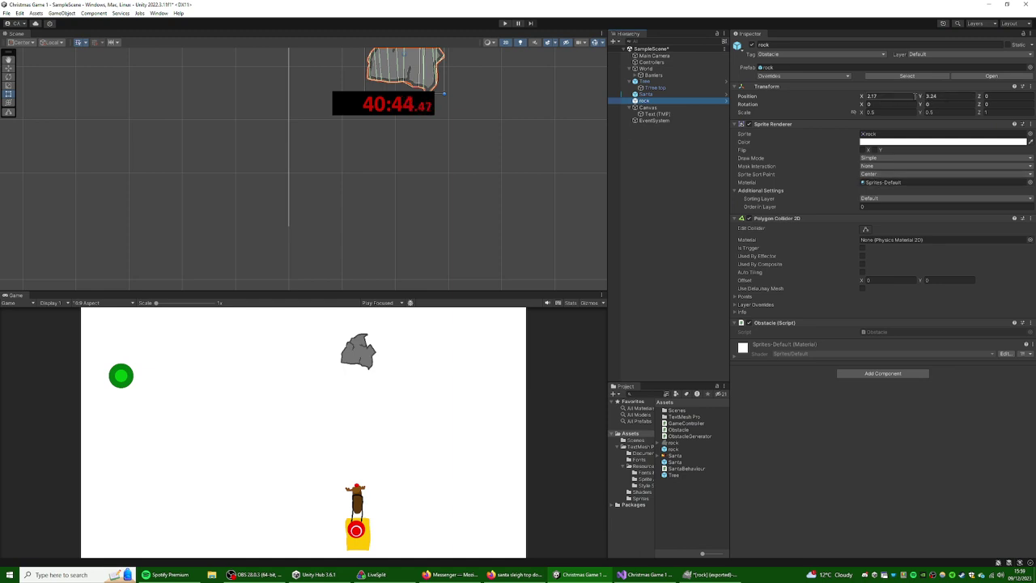
left_click_drag(917, 95, 863, 146)
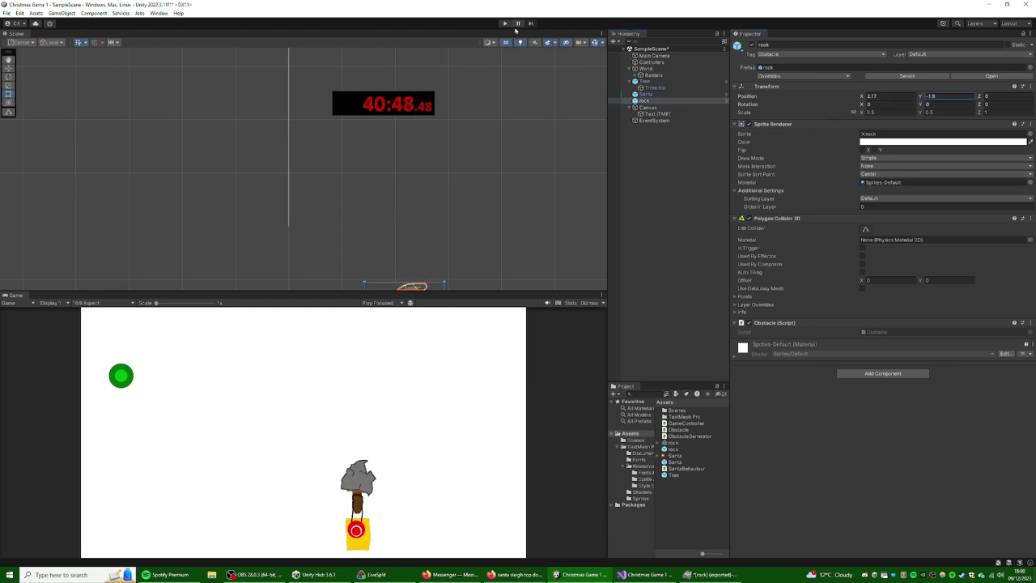
- Switch back to Visual Studio, change the Y threshold in CheckDelete to -6f and save the script
left_click(710, 574)
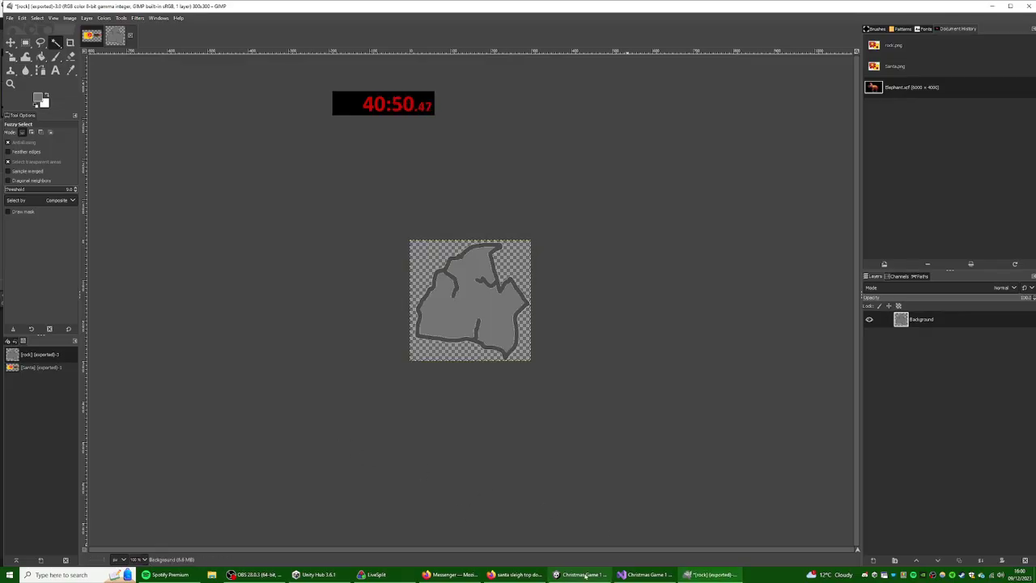
left_click(645, 575)
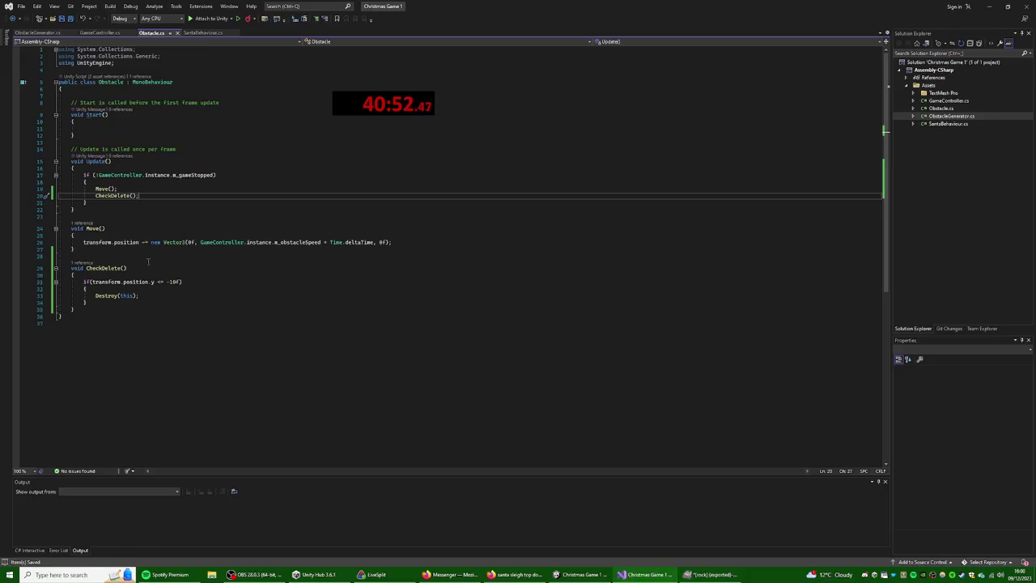
left_click(173, 281)
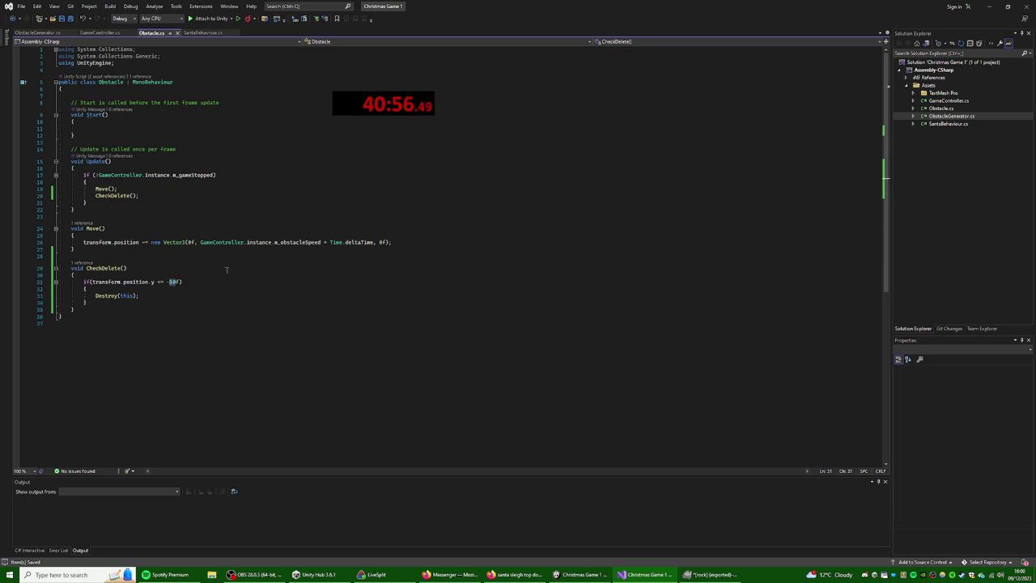
type("6")
left_click(205, 267)
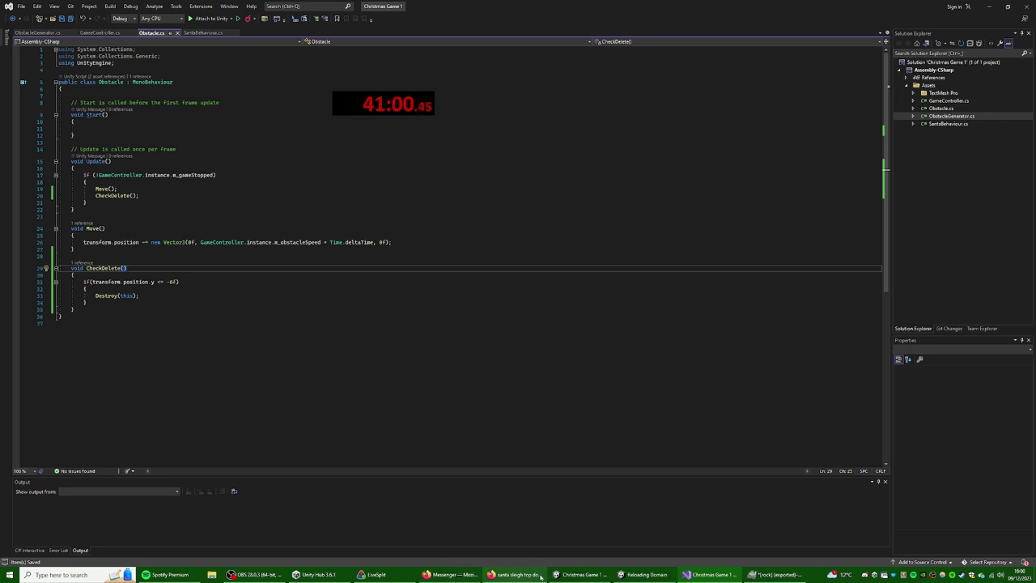
- Switch to Unity, run the game to try the new delete threshold, and stop play mode
mouse_move(653, 576)
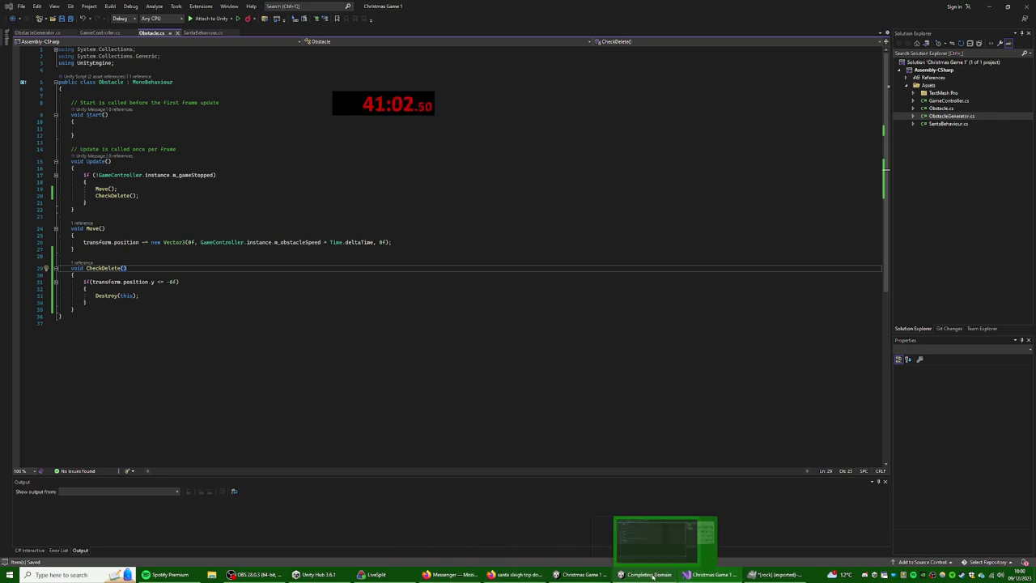
left_click(580, 575)
left_click(669, 135)
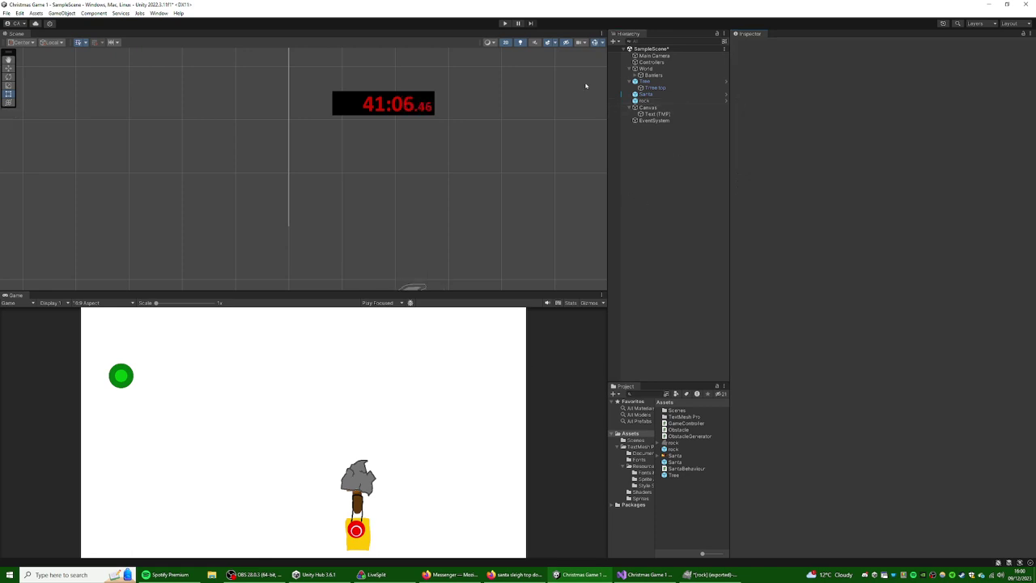
left_click(505, 24)
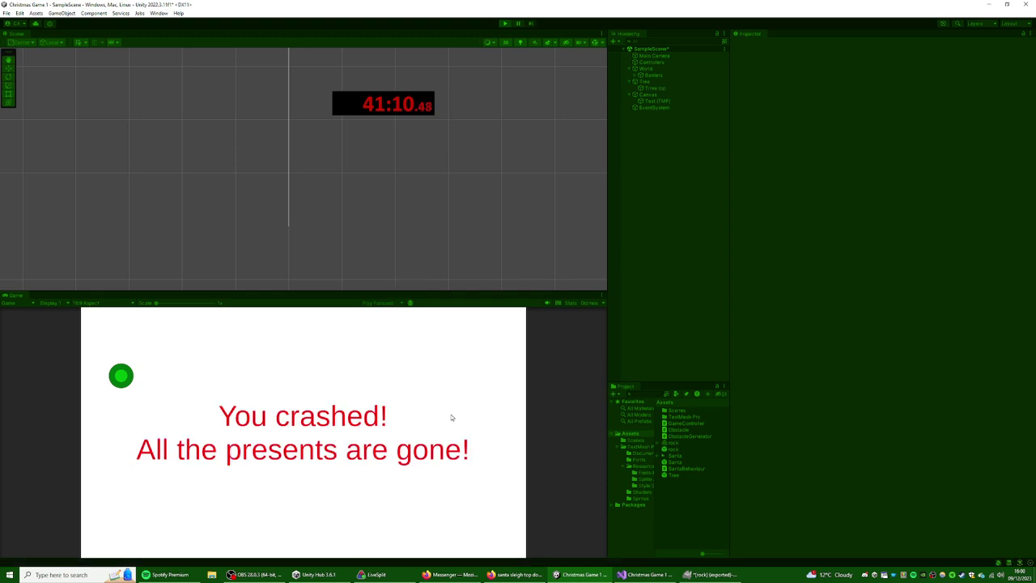
left_click(504, 24)
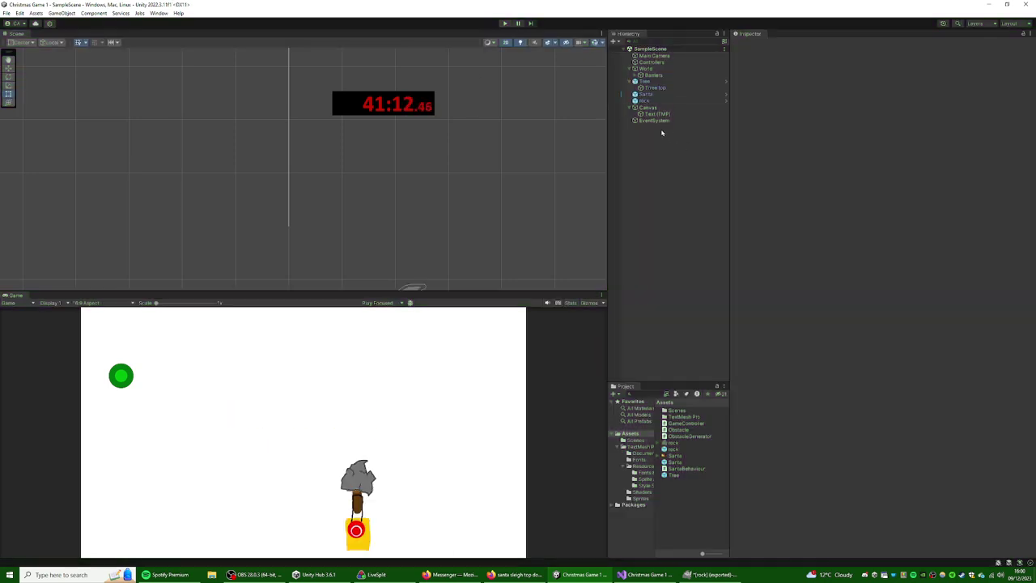
- Raise the rock's Y position to 1.5 and start play mode
left_click(645, 101)
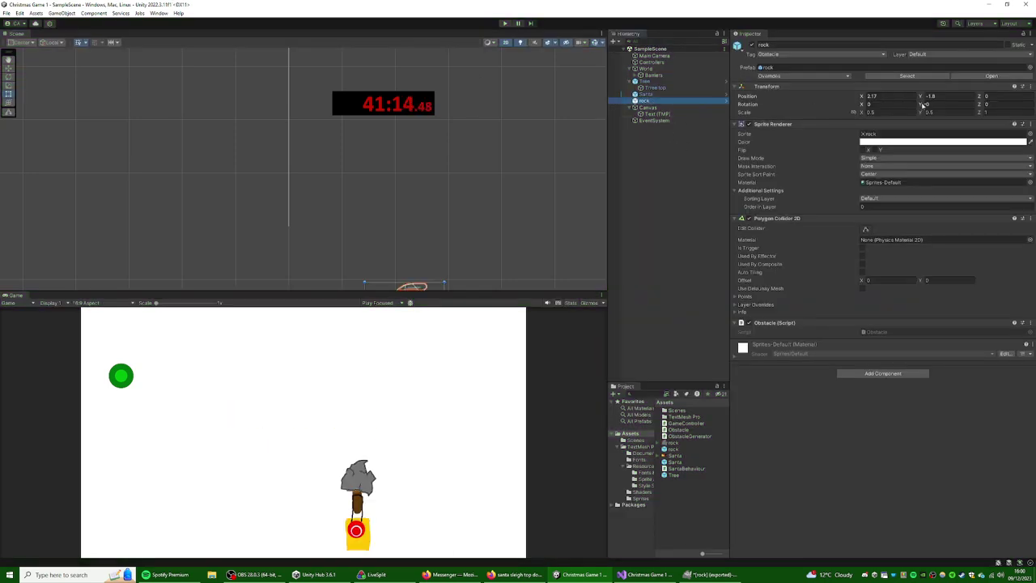
left_click_drag(921, 96, 543, 14)
left_click(504, 23)
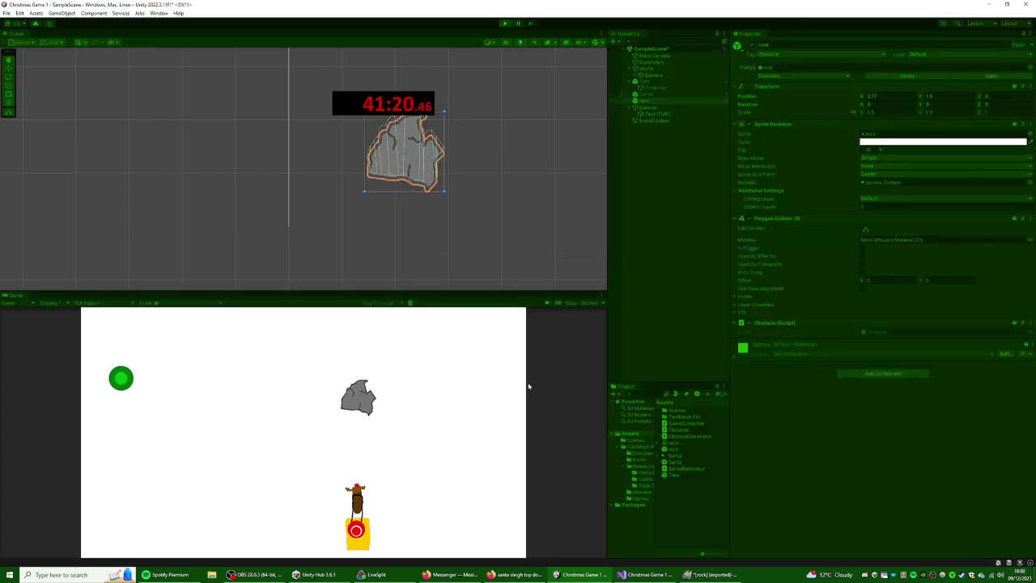
- Steer the sleigh from side to side while watching which obstacles remain in the scene's object list
key("Left")
key("Right")
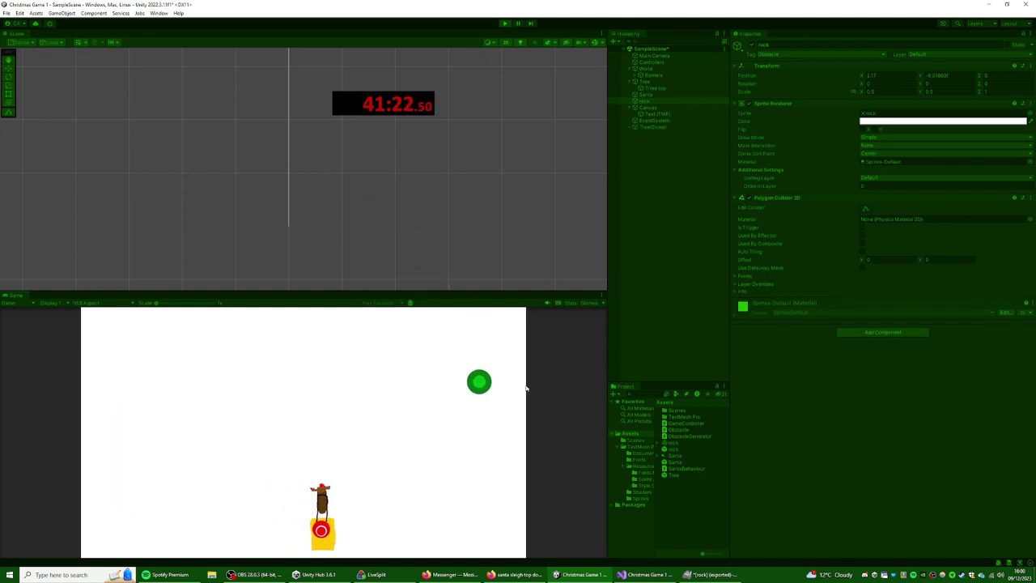
key("Left")
key("Right")
key("Left")
key("Right")
key("Left")
key("Right")
key("Left")
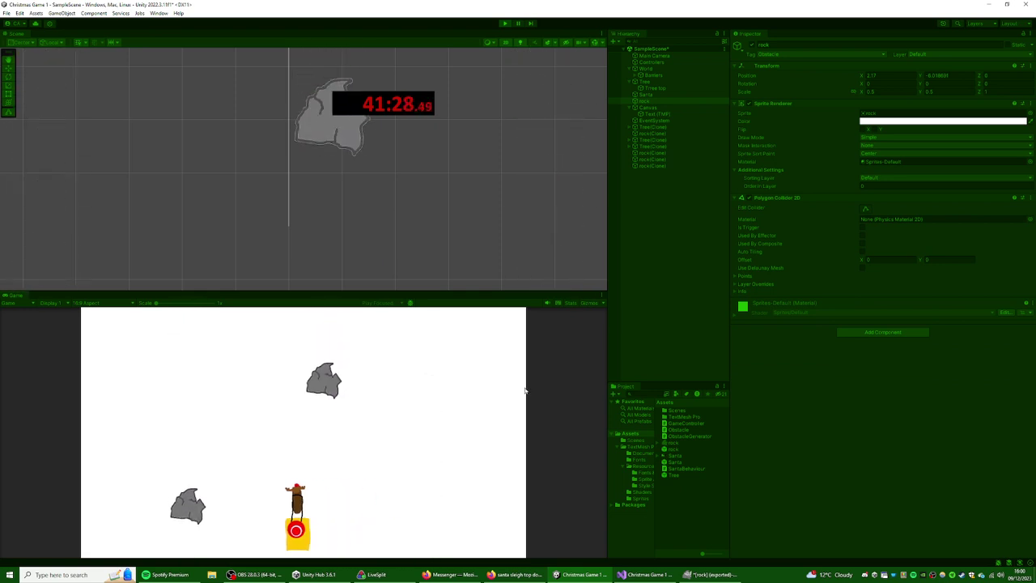
key("Right")
key("Left")
key("Right")
- Inspect a spawned rock(Clone) while continuing to steer the sleigh around the obstacles
left_click(661, 180)
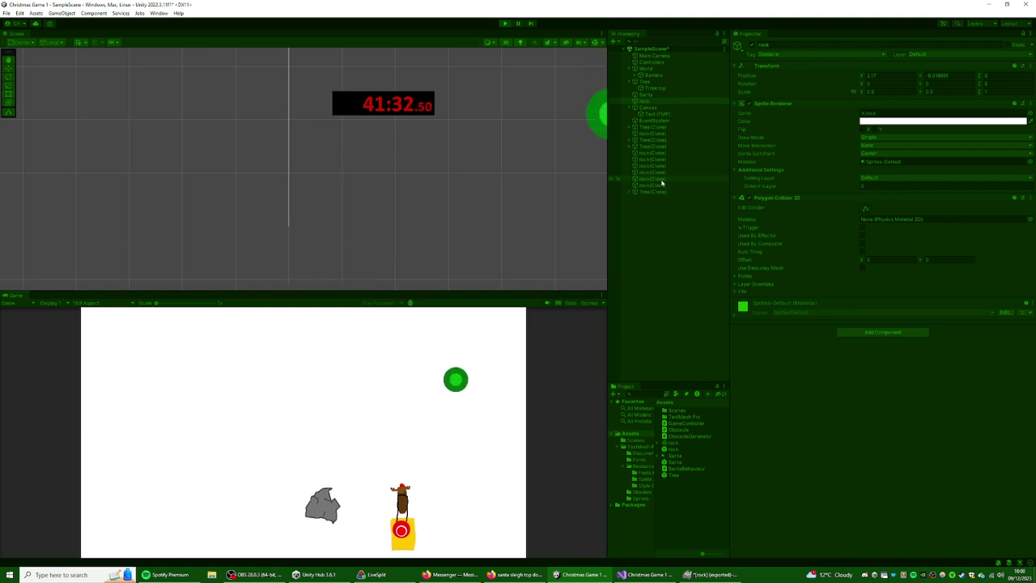
key("Right")
key("Left")
key("Left")
key("Right")
key("Right")
key("Left")
key("Right")
key("Left")
key("Right")
key("Left")
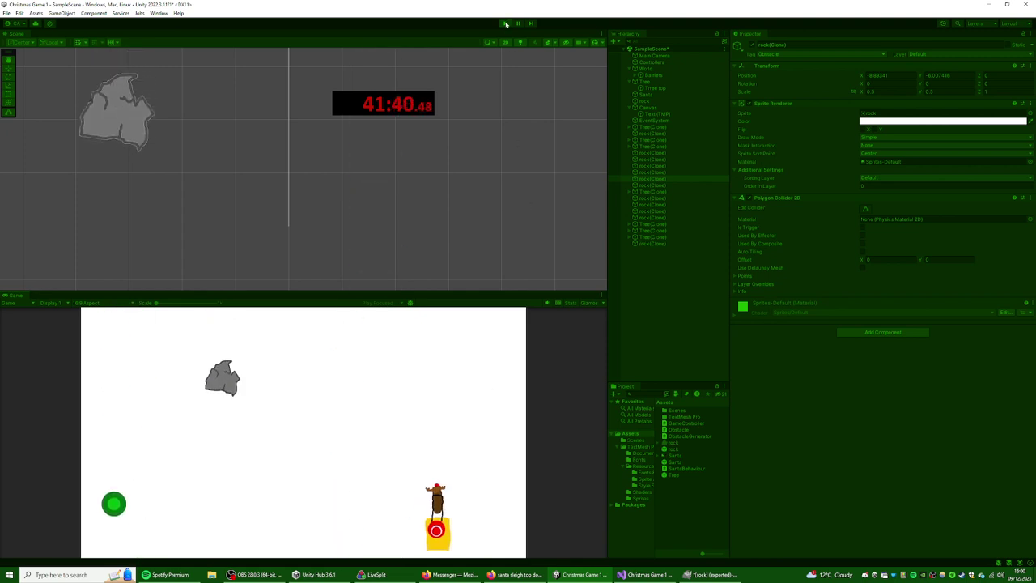
- Stop play mode and inspect the components of the rock and Tree prefab assets
key("ctrl+p")
left_click(679, 448)
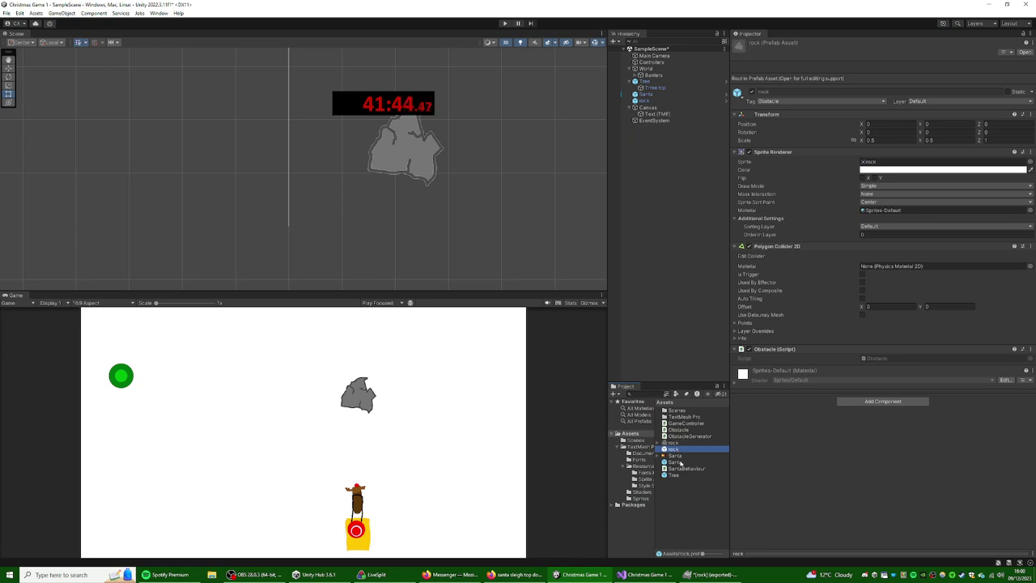
left_click(676, 475)
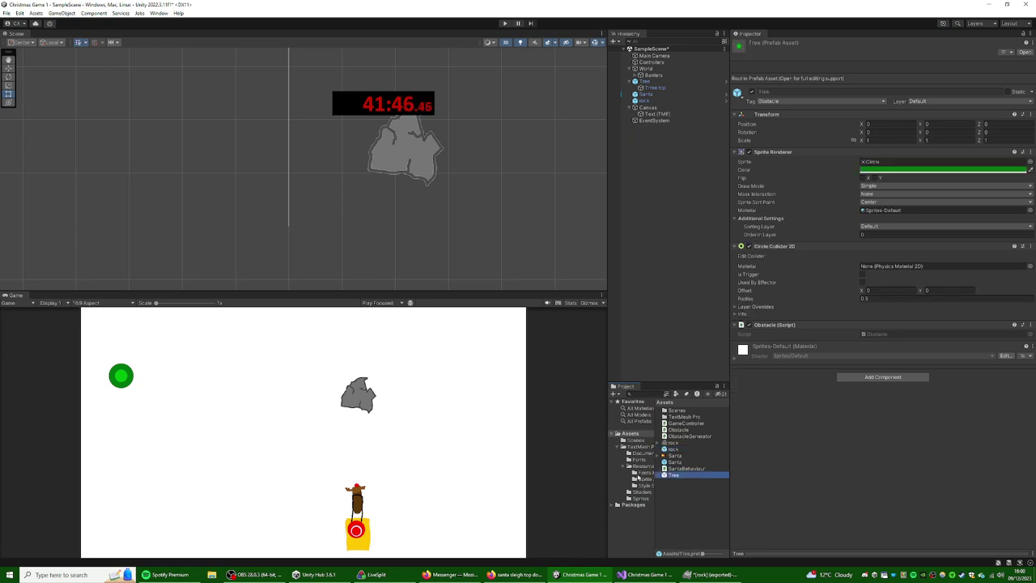
- Switch to Visual Studio, change the Destroy argument in CheckDelete from this to gameObject, and save the script
left_click(640, 574)
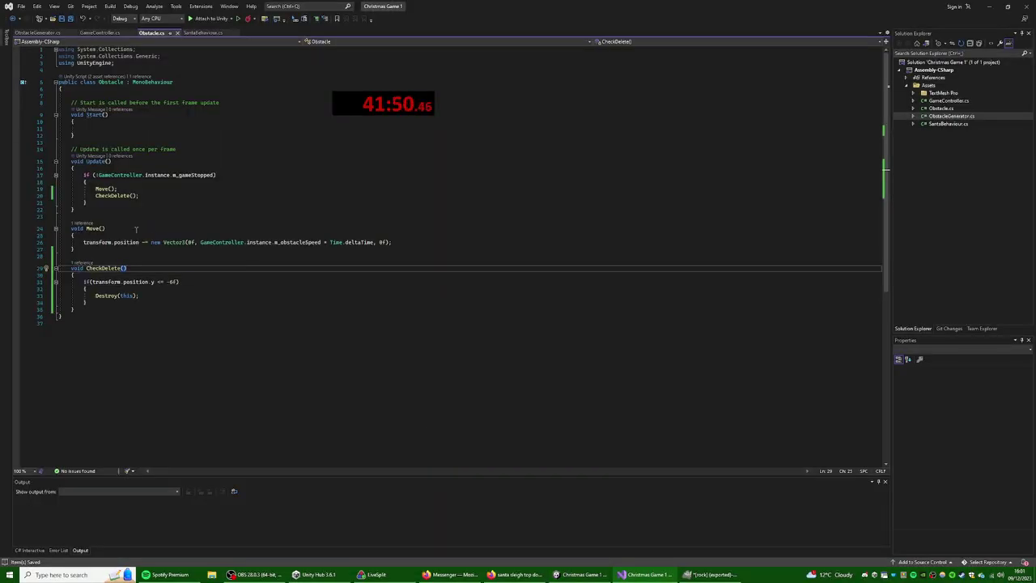
left_click(147, 195)
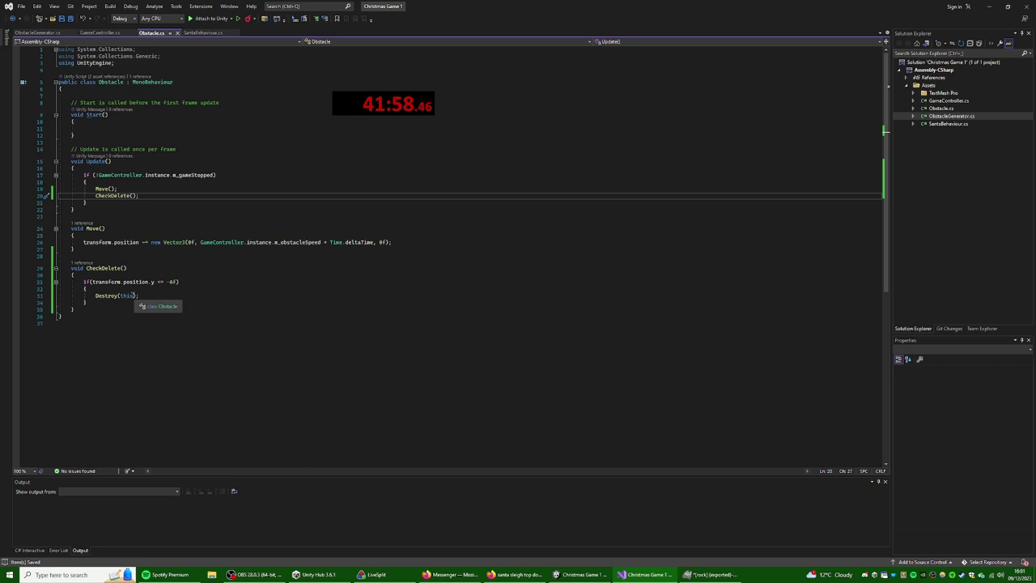
left_click(134, 296)
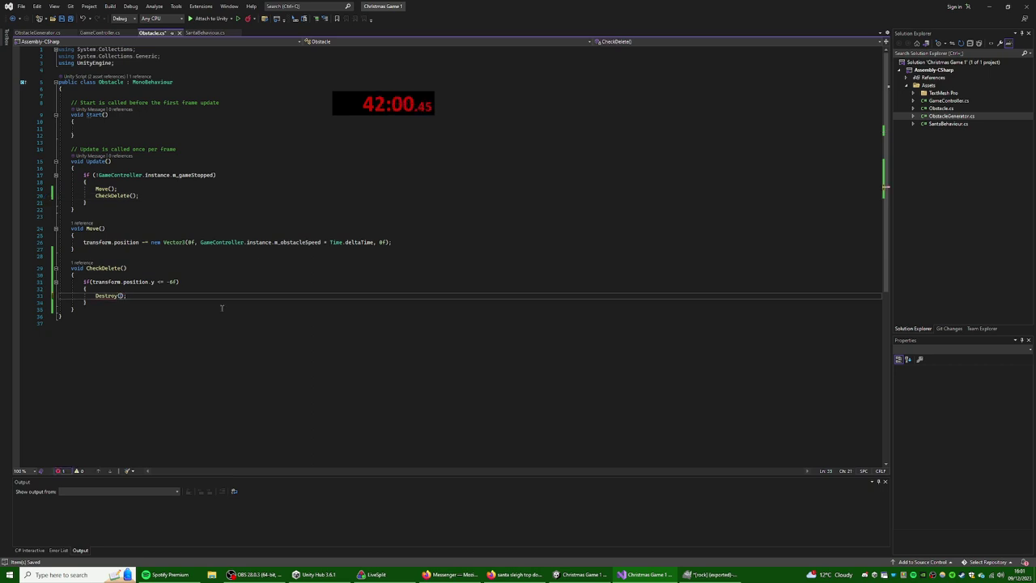
type("gameObject")
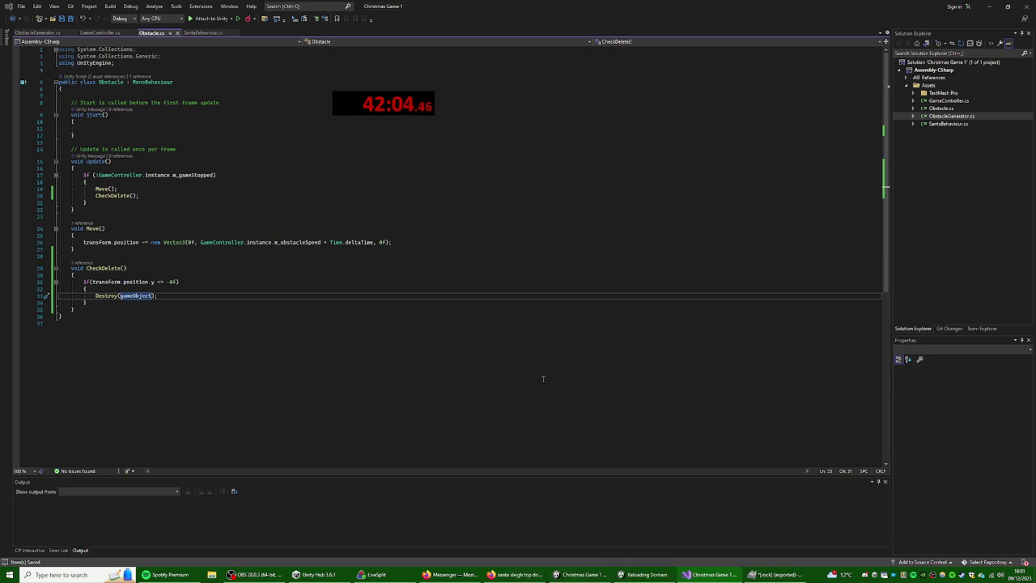
- Return to Unity, run the game and steer the sleigh while checking that passed obstacles are destroyed
left_click(580, 573)
left_click(506, 24)
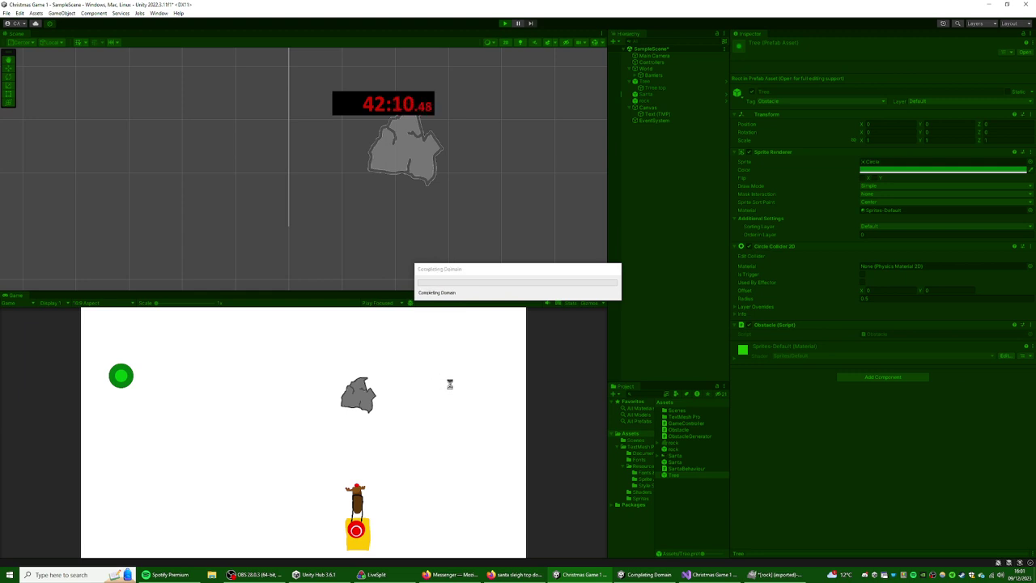
key("Left")
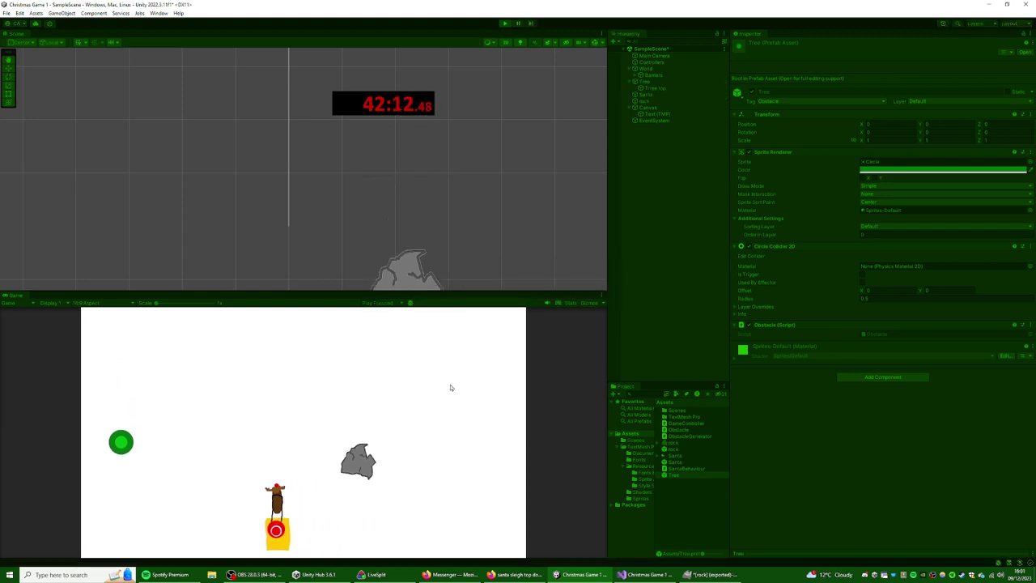
key("Right")
key("Left")
key("Right")
key("Left")
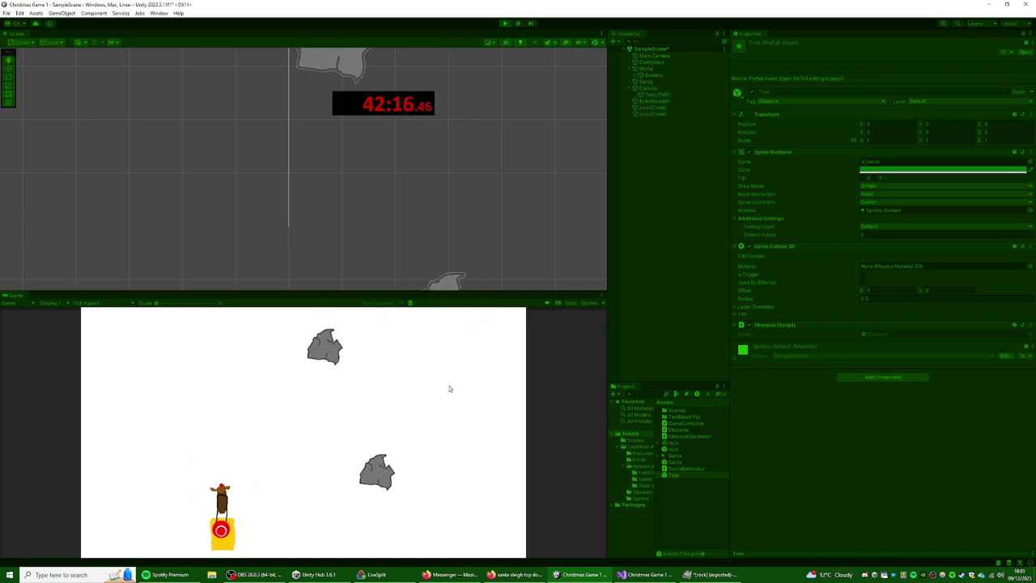
key("Right")
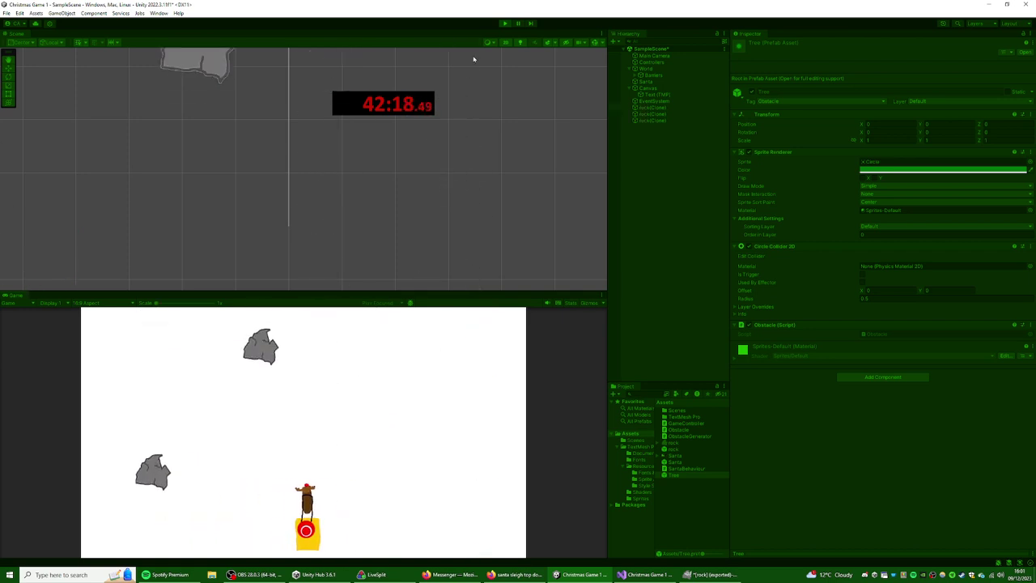
key("Right")
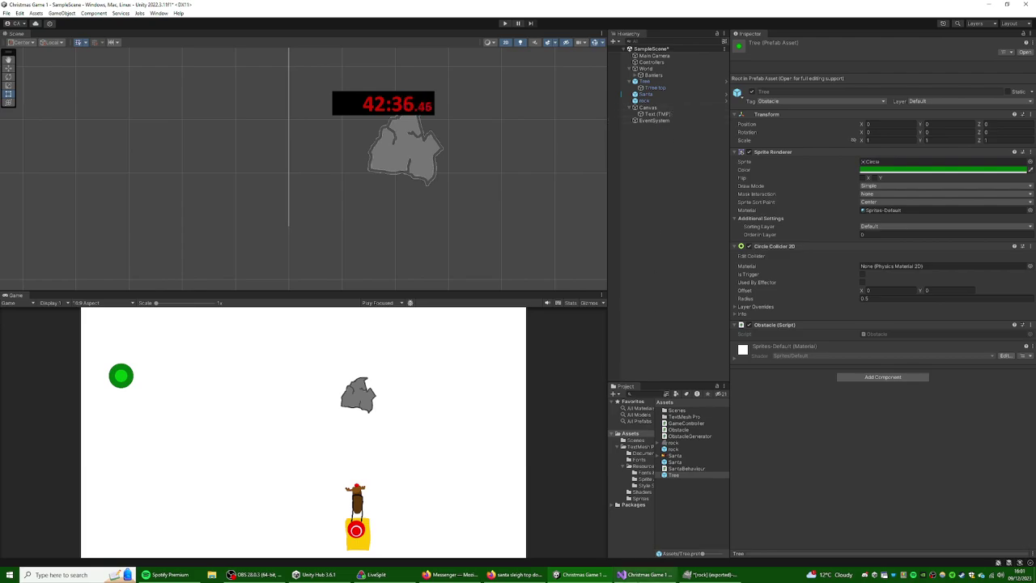
- Switch to Visual Studio and declare public float m_survivalTime; below the instance field in GameController.cs
left_click(645, 574)
left_click(99, 32)
left_click(204, 110)
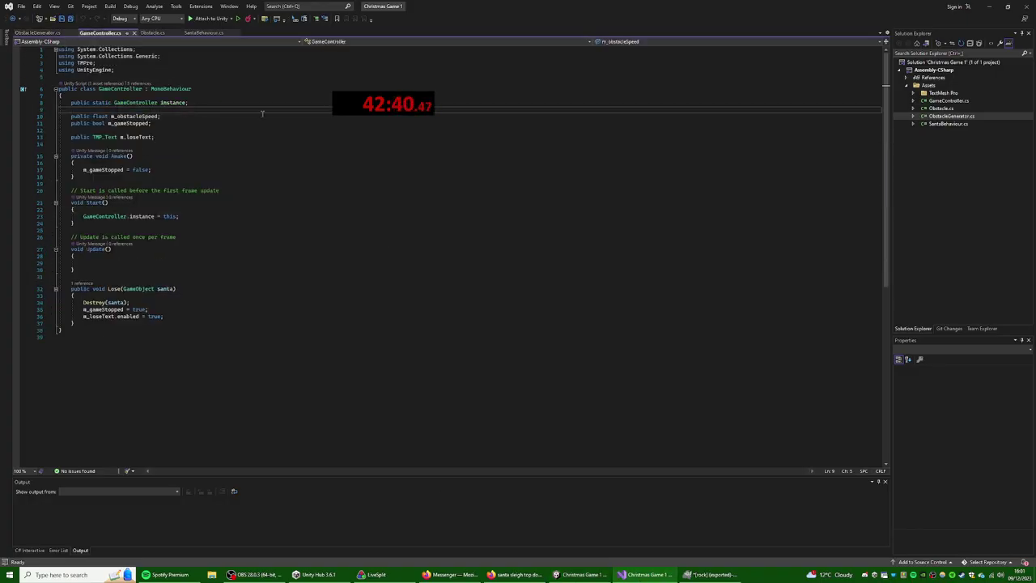
key("Return")
key("Return")
key("Return")
left_click(263, 113)
key("Delete")
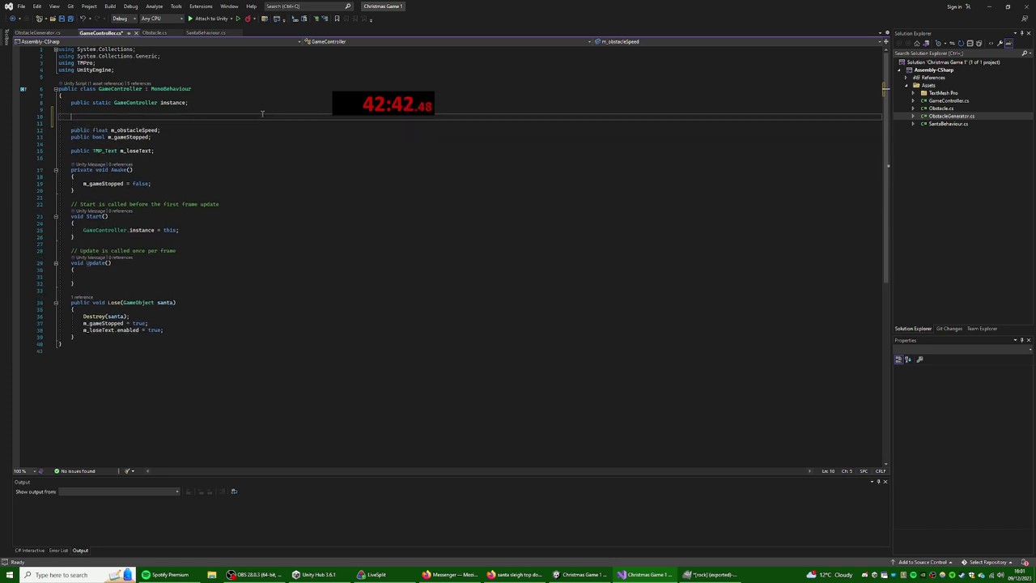
type("pu")
type("ic float m_survivalTime;")
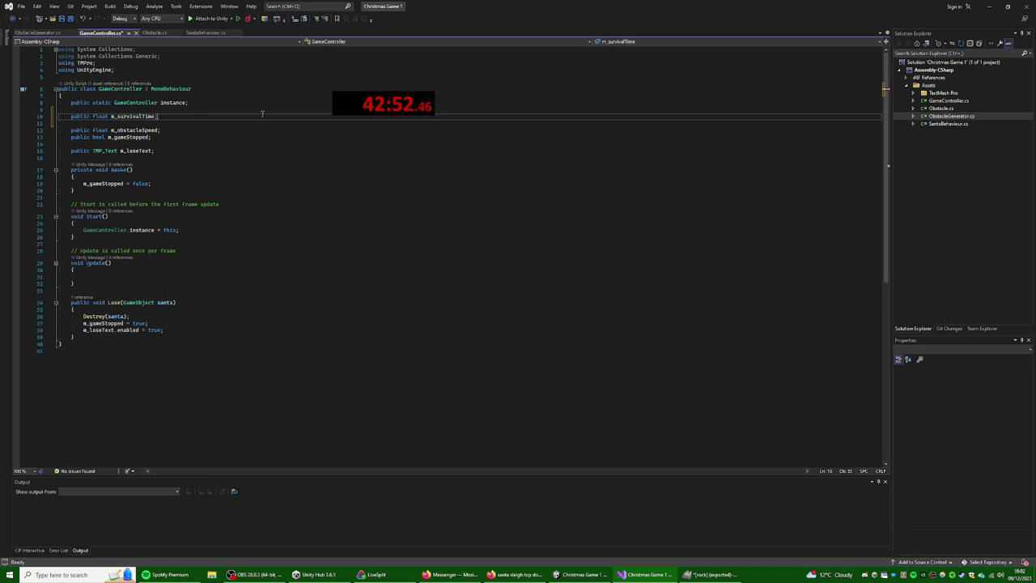
- Add m_survivalTime += Time.deltaTime; to the Update method of GameController
key("Down")
key("Down")
key("Down")
key("Down")
key("Down")
key("Down")
key("Down")
key("Down")
key("Down")
key("Down")
key("Down")
key("Down")
key("Down")
key("Down")
key("Down")
key("Down")
key("Down")
key("Down")
key("Down")
key("Down")
key("Down")
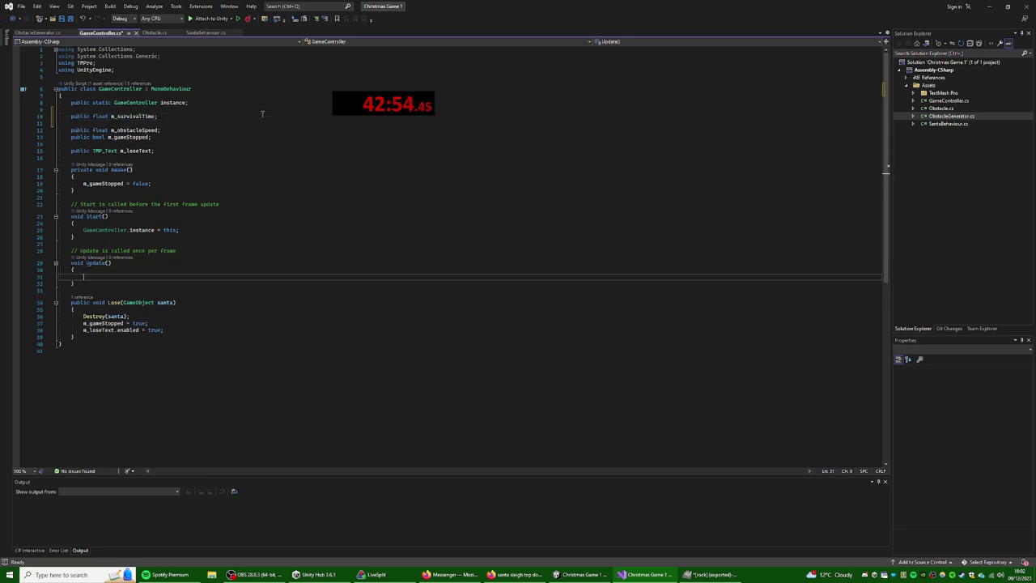
type("sur")
key("BackSpace")
key("BackSpace")
key("BackSpace")
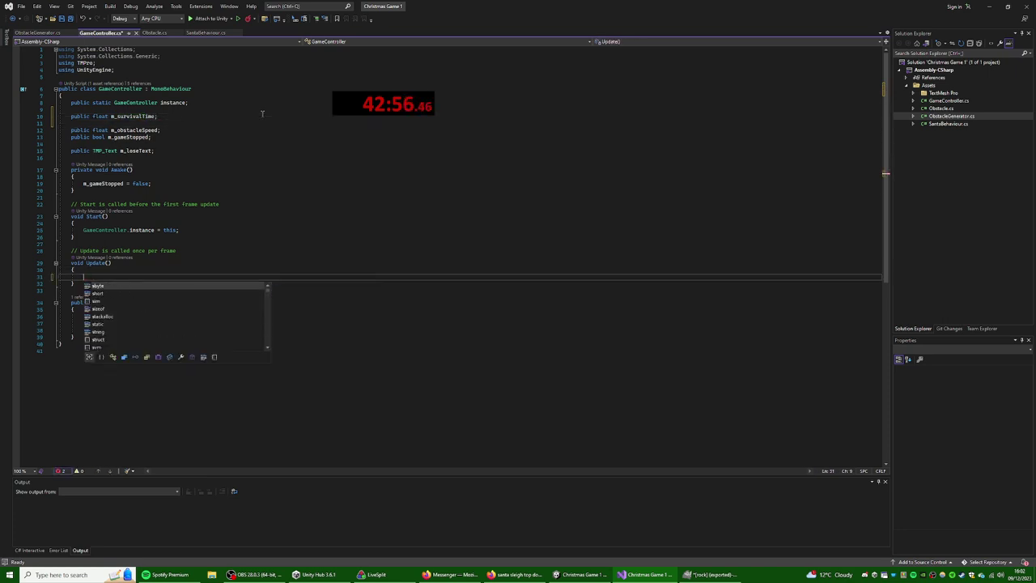
type("m_s")
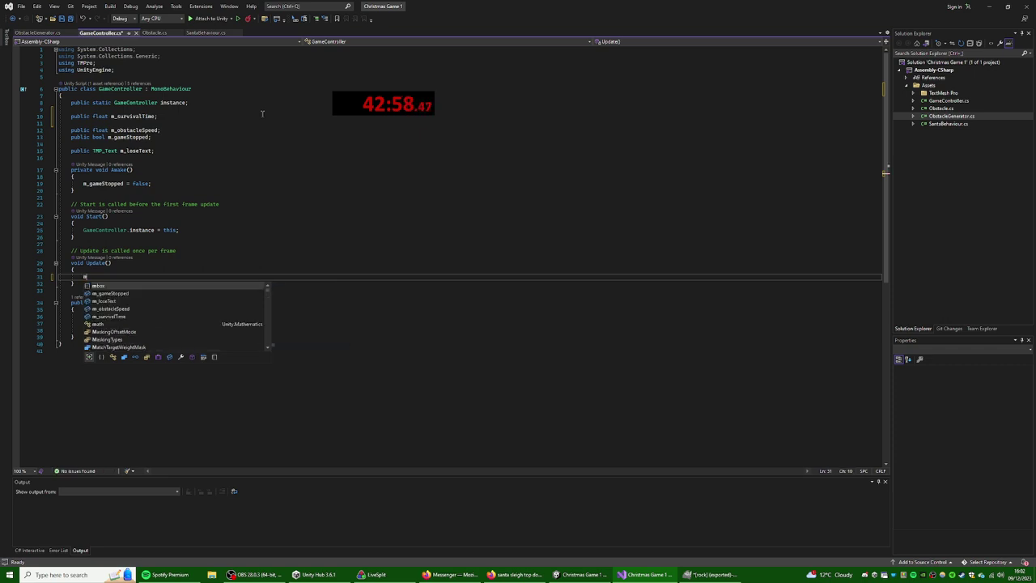
key("Tab")
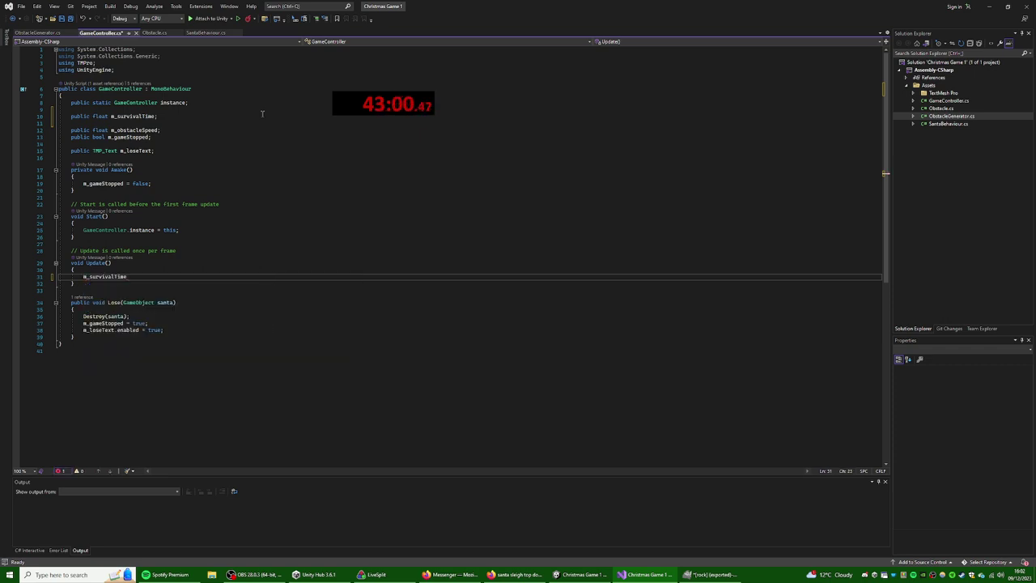
type("+= T")
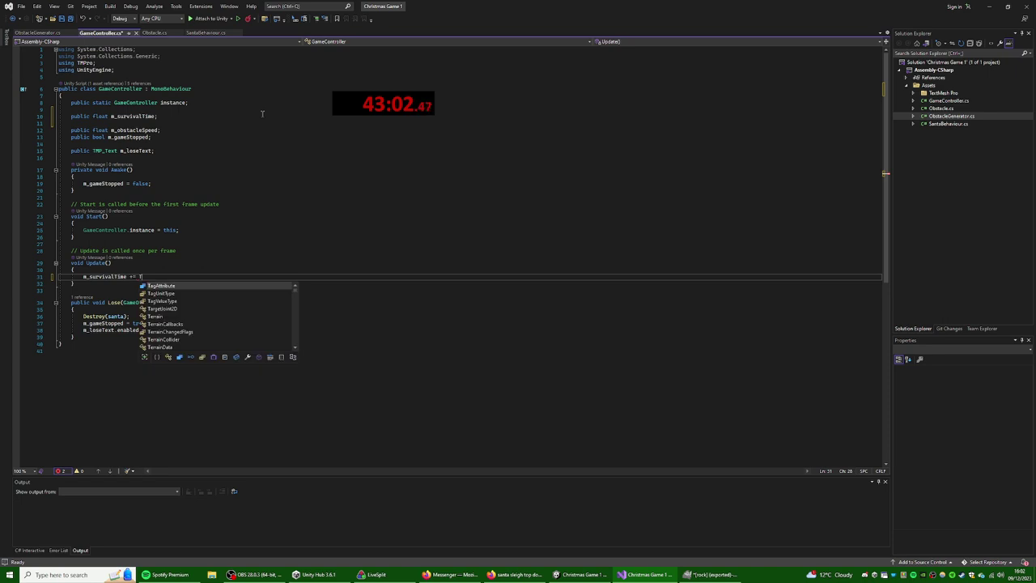
type("ime")
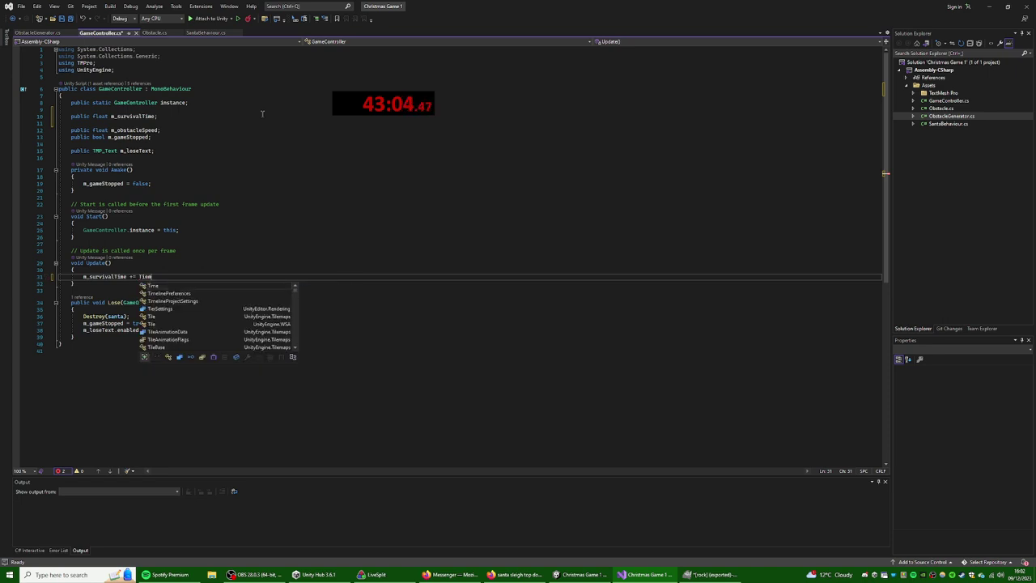
key("Escape")
type(".deltaTime;")
- Wrap the m_survivalTime increment in Update in an if (!m_gameStopped) block
key("Up")
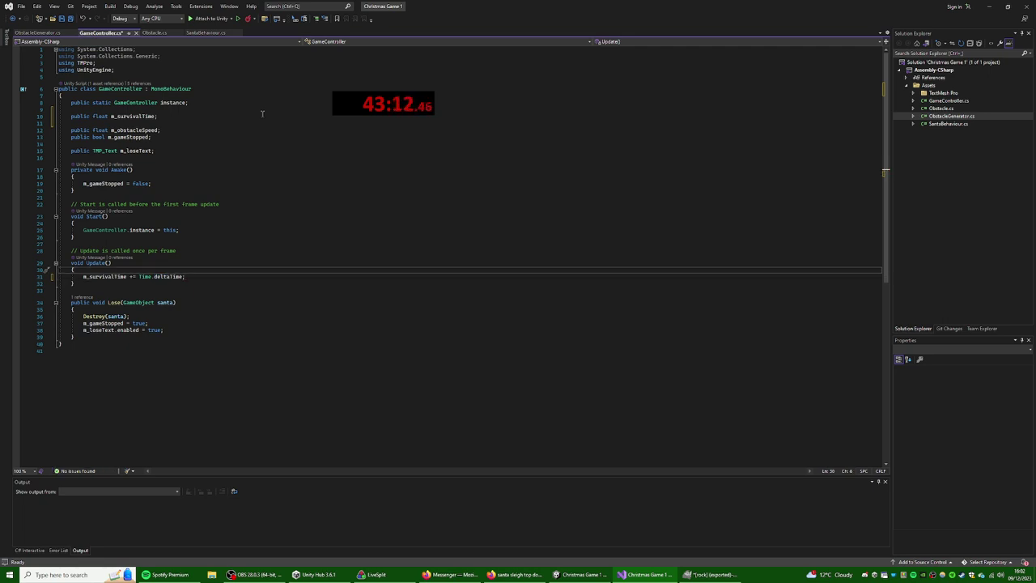
key("Return")
type("if (")
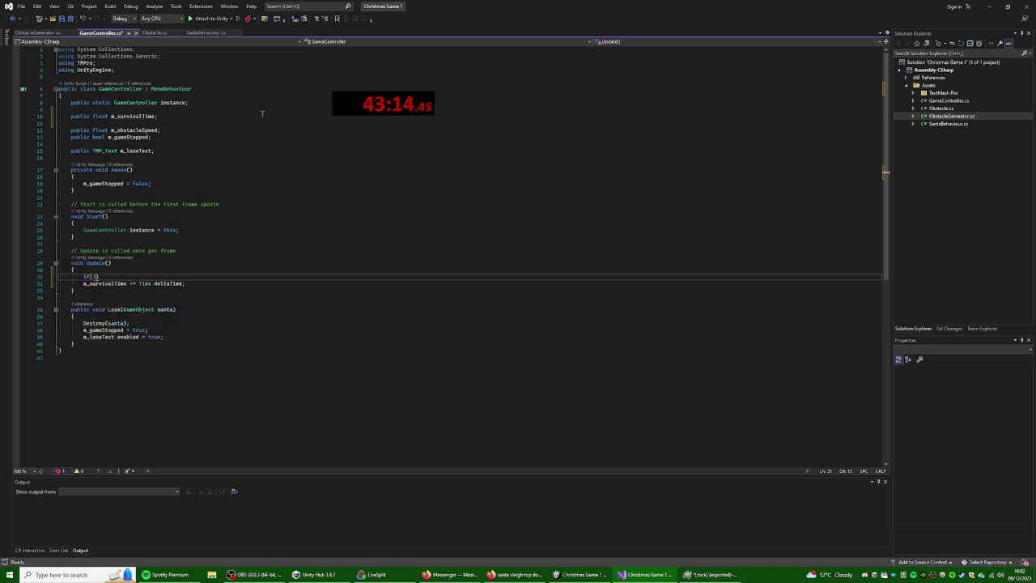
type("!")
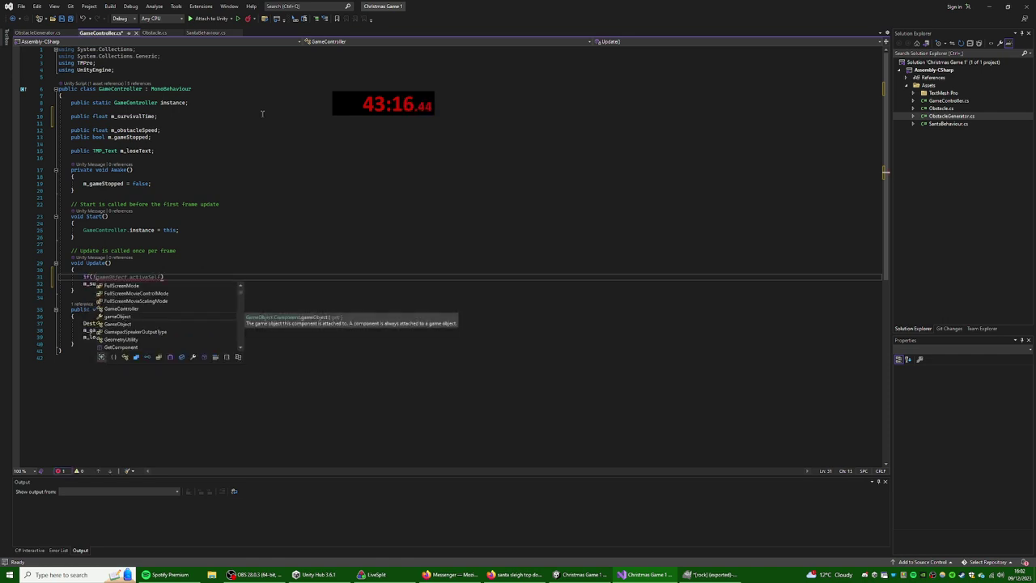
type("m_gameStopped)")
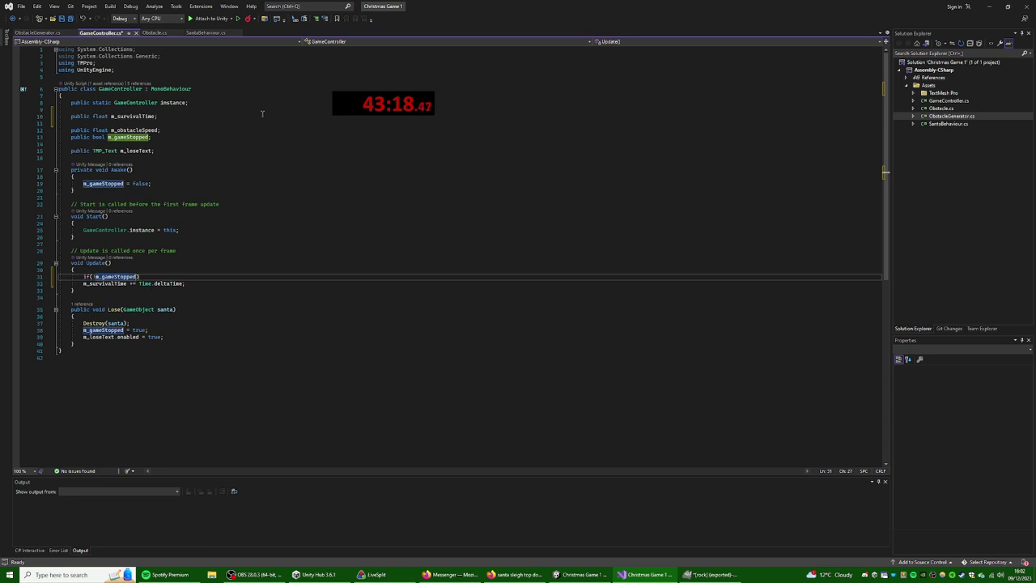
type(" {")
key("Delete")
key("Down")
key("End")
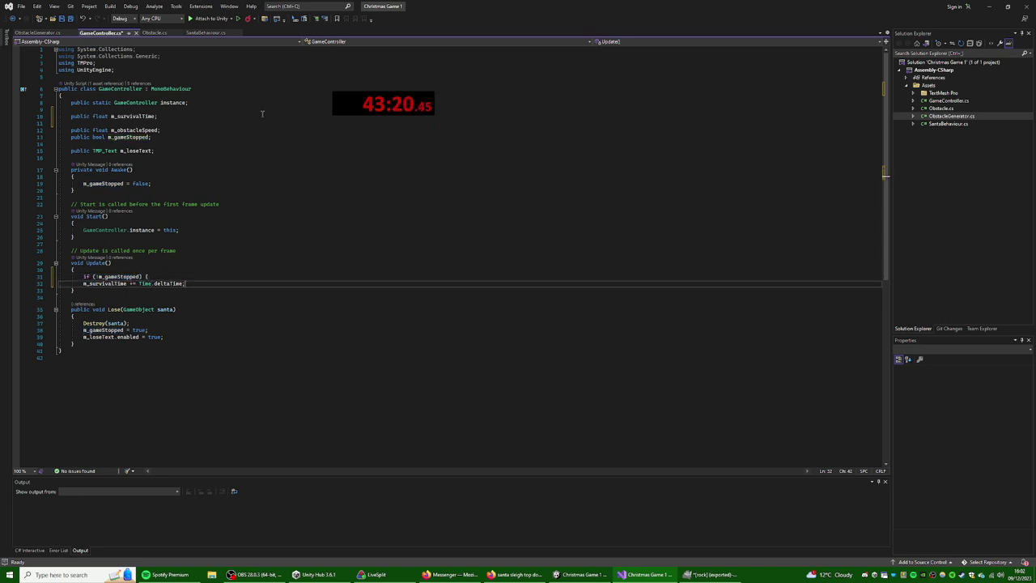
key("Return")
type("}")
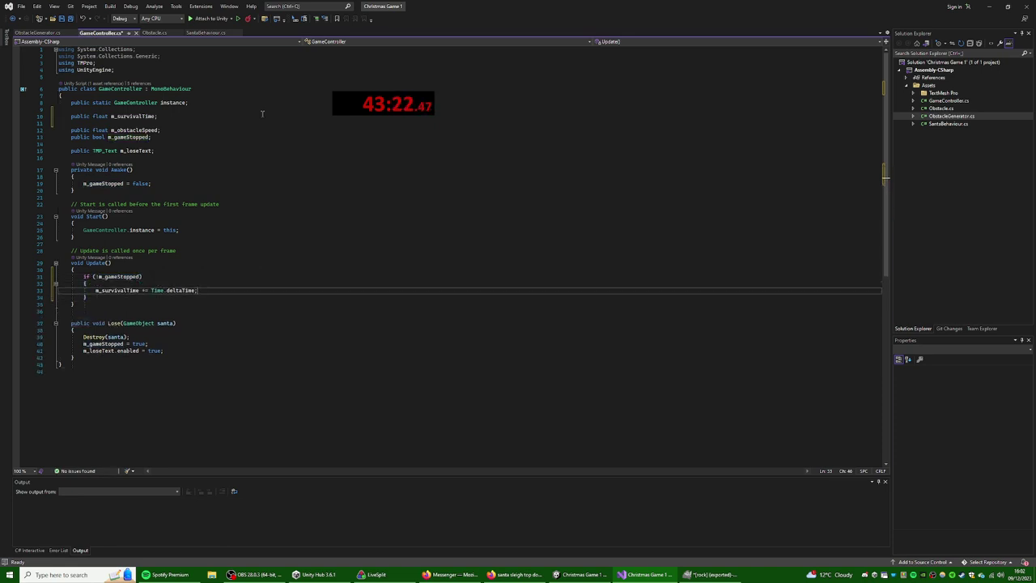
- Duplicate the public TMP_Text m_loseText; declaration in GameController
key("Up")
key("Up")
key("Up")
key("Up")
key("Up")
key("Up")
key("Up")
key("Up")
key("Up")
key("Up")
key("Up")
key("Up")
key("Up")
key("Up")
key("Up")
key("Up")
key("Up")
key("Up")
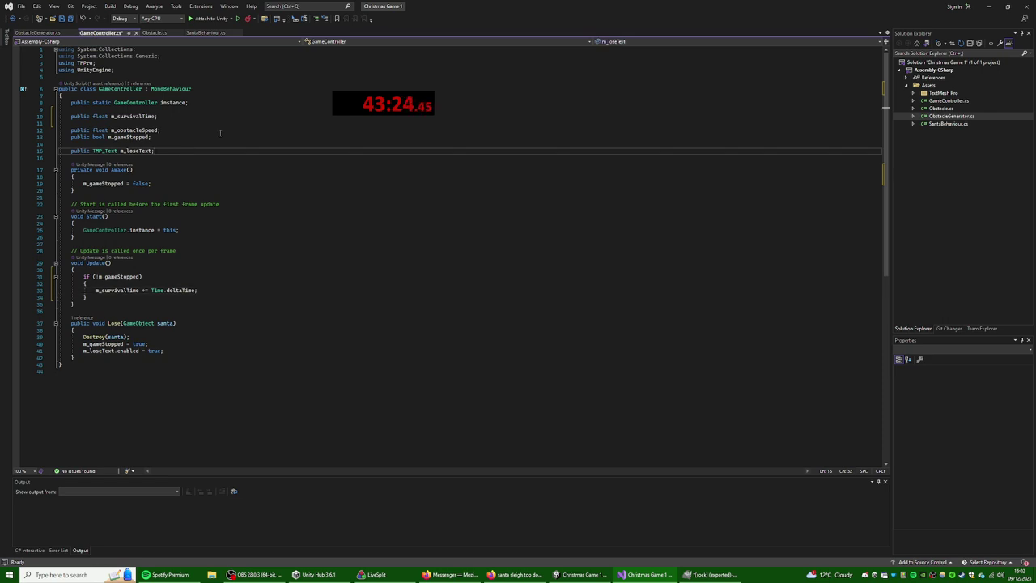
key("shift+Home")
key("End")
key("ctrl+d")
key("ctrl+f")
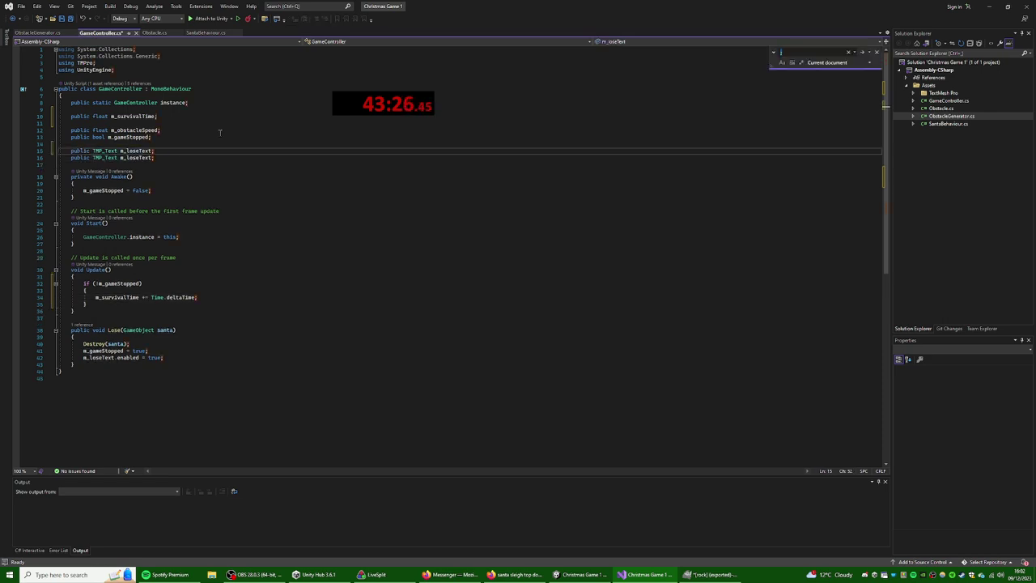
- Rename the first of the two duplicate TMP_Text fields to m_surivalText
left_click(224, 122)
double_click(136, 150)
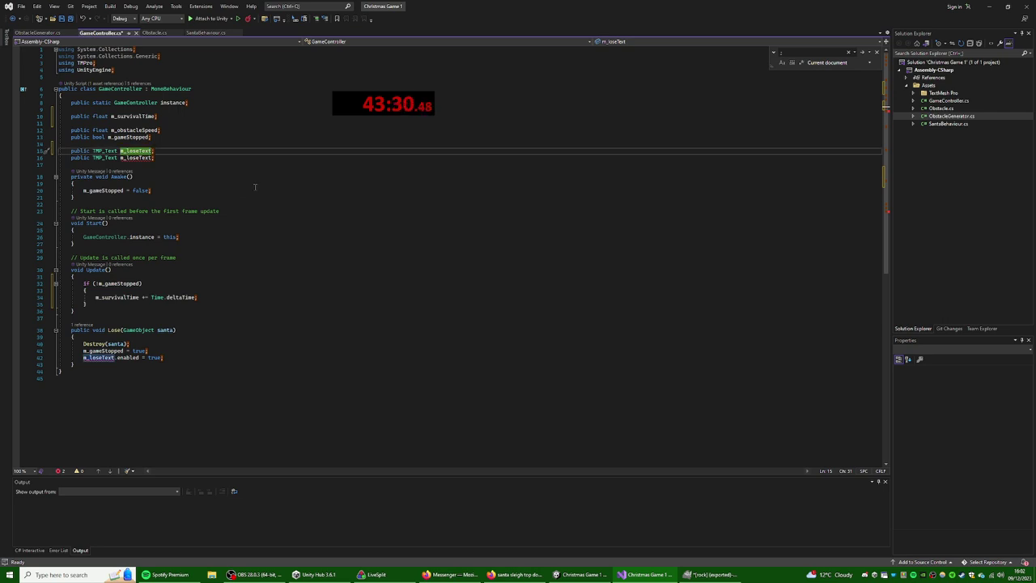
left_click(140, 151)
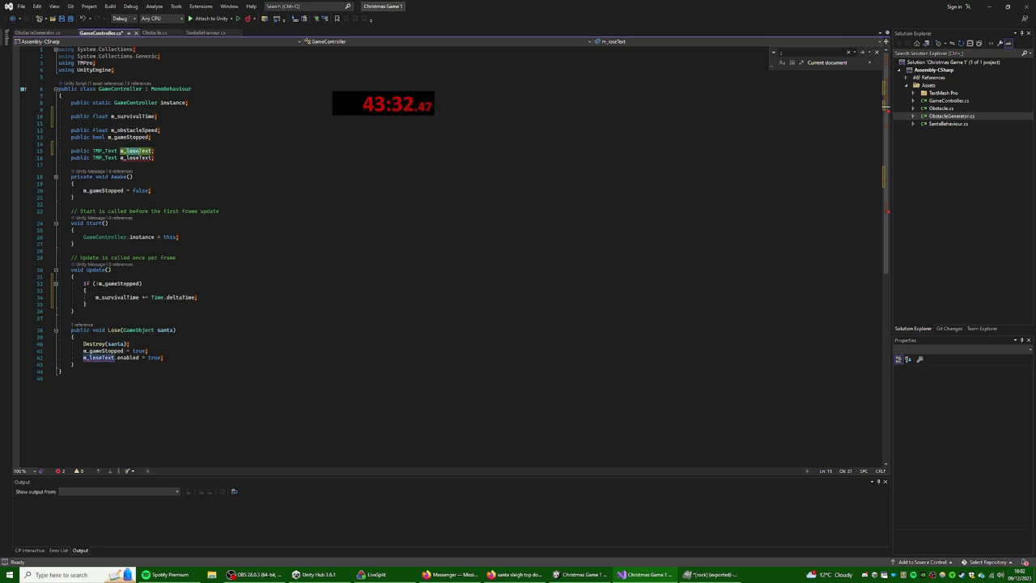
key("BackSpace")
key("BackSpace")
key("BackSpace")
key("BackSpace")
type("sur")
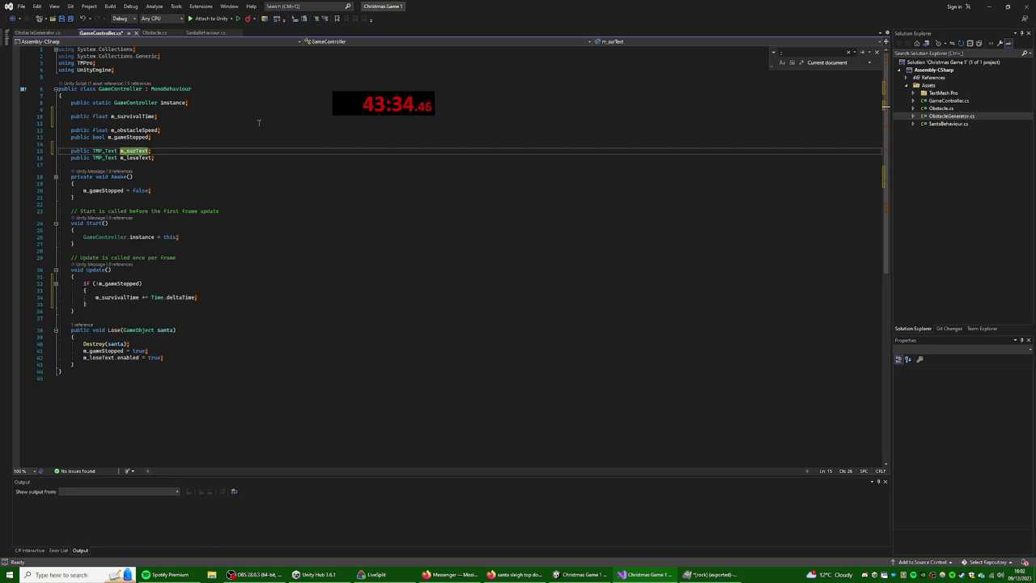
type("vival")
left_click(259, 122)
- Begin a string t = assignment on a new line below the m_survivalTime increment in Update
left_click(267, 297)
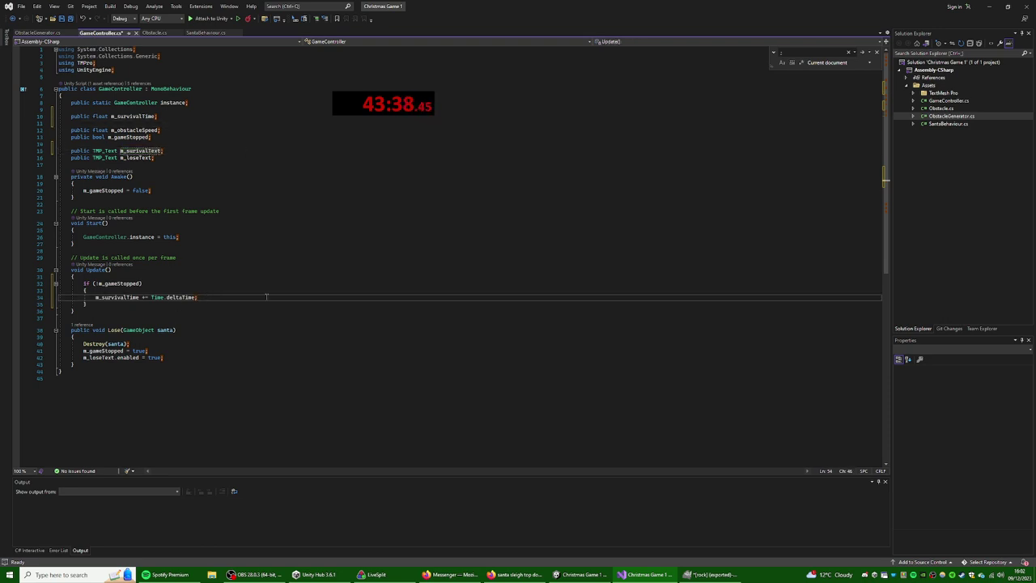
key("Return")
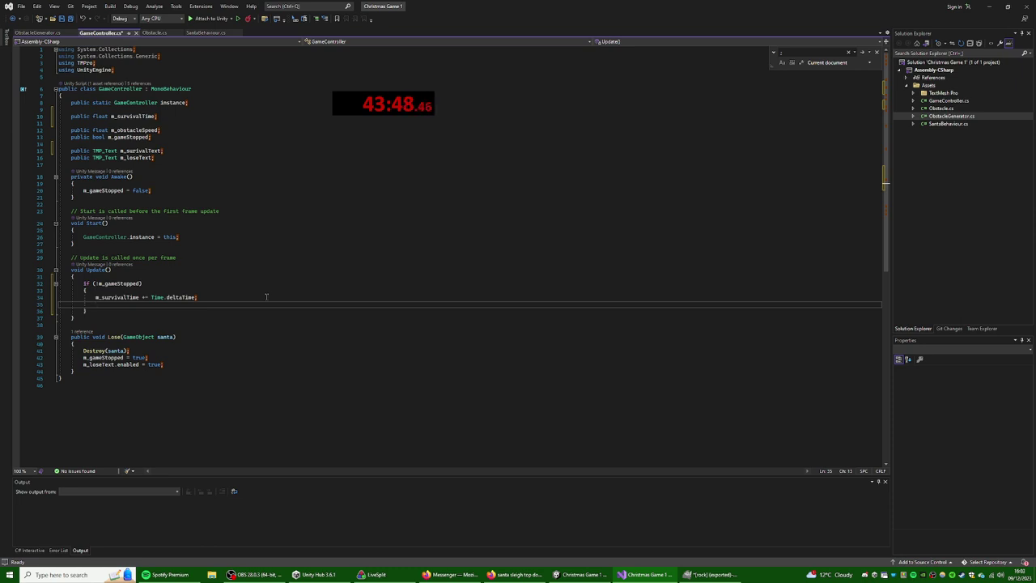
type("Floa")
key("BackSpace")
key("BackSpace")
key("BackSpace")
key("BackSpace")
type("string t = floa")
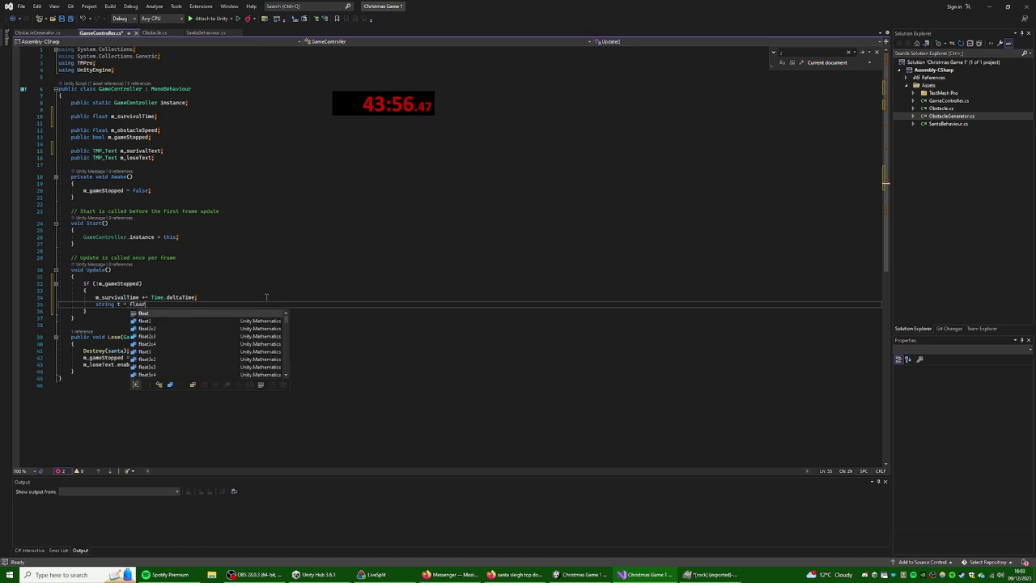
- Try to assign t through a string conversion on the float type, looking through the type's members
key("BackSpace")
type("float")
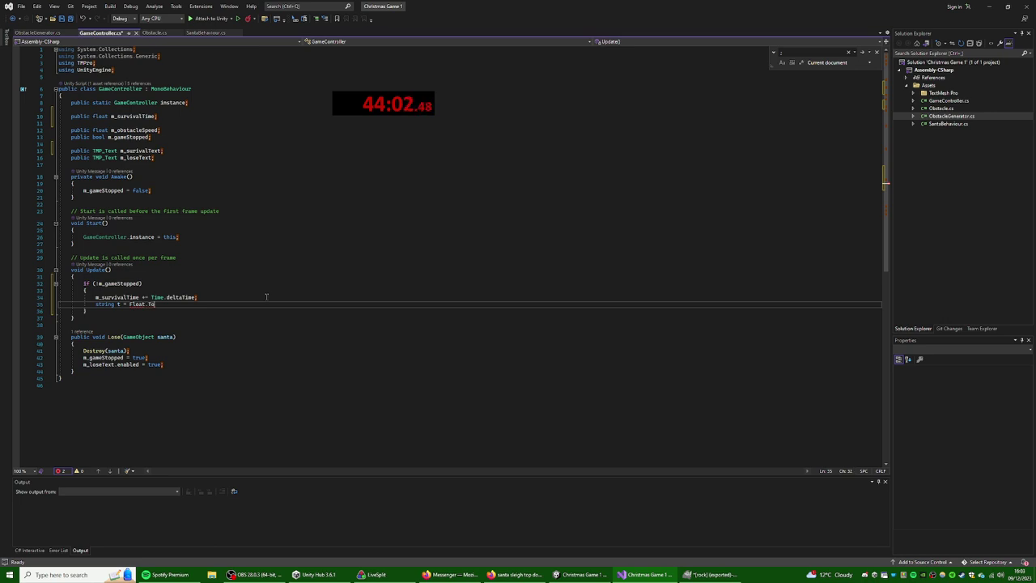
key("BackSpace")
key("BackSpace")
key("BackSpace")
type("float.")
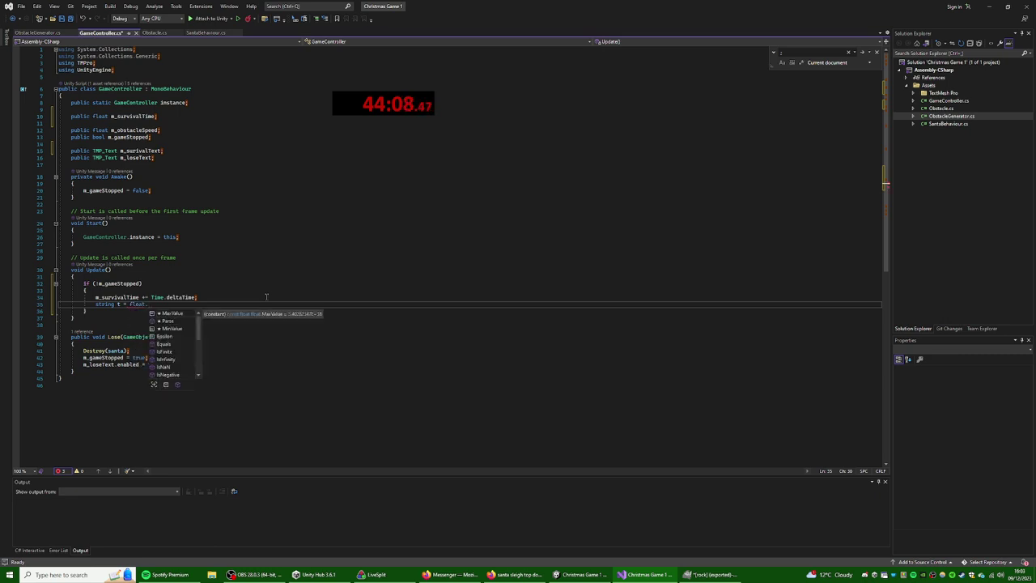
type("to")
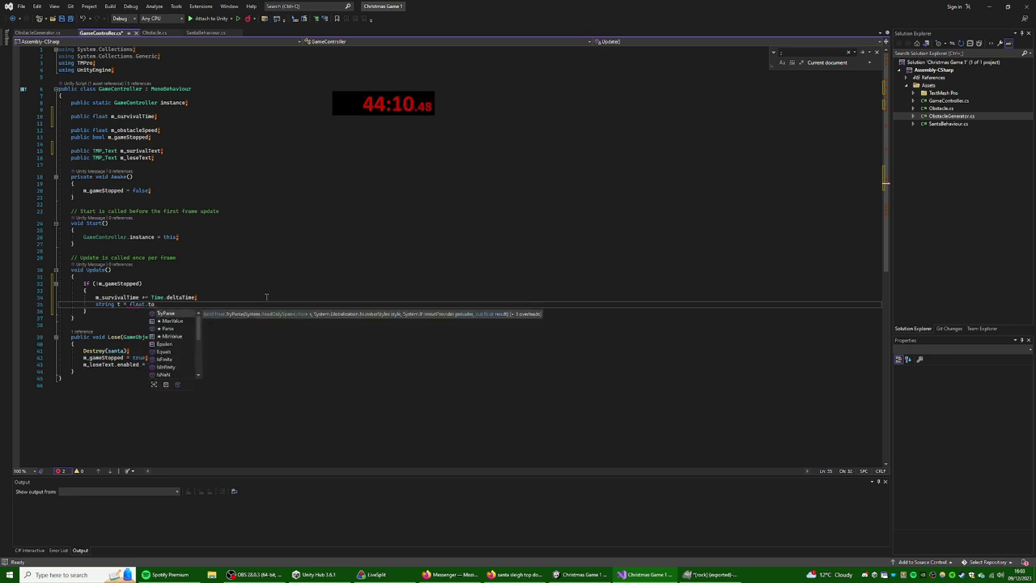
key("Down")
key("Down")
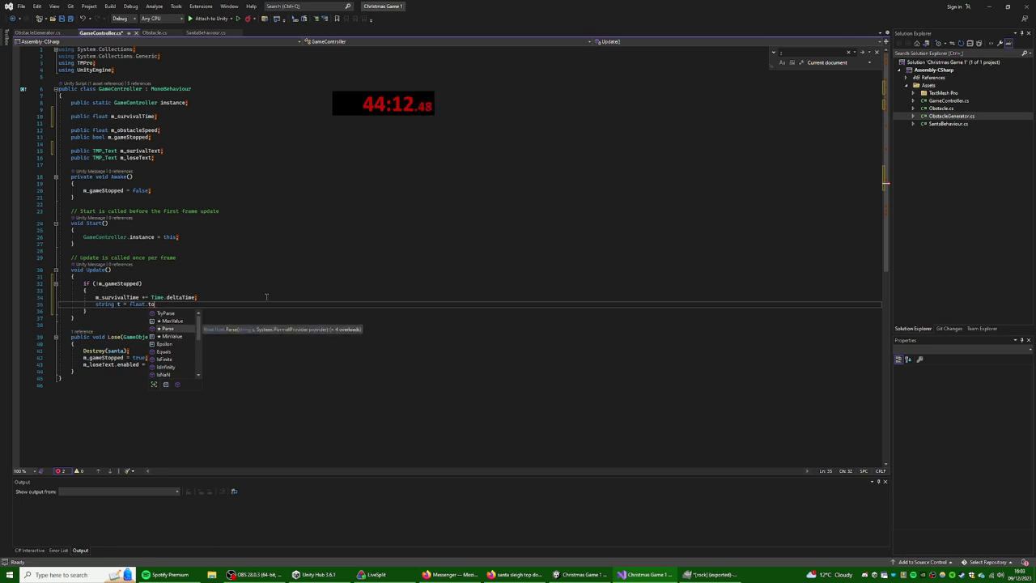
key("Down")
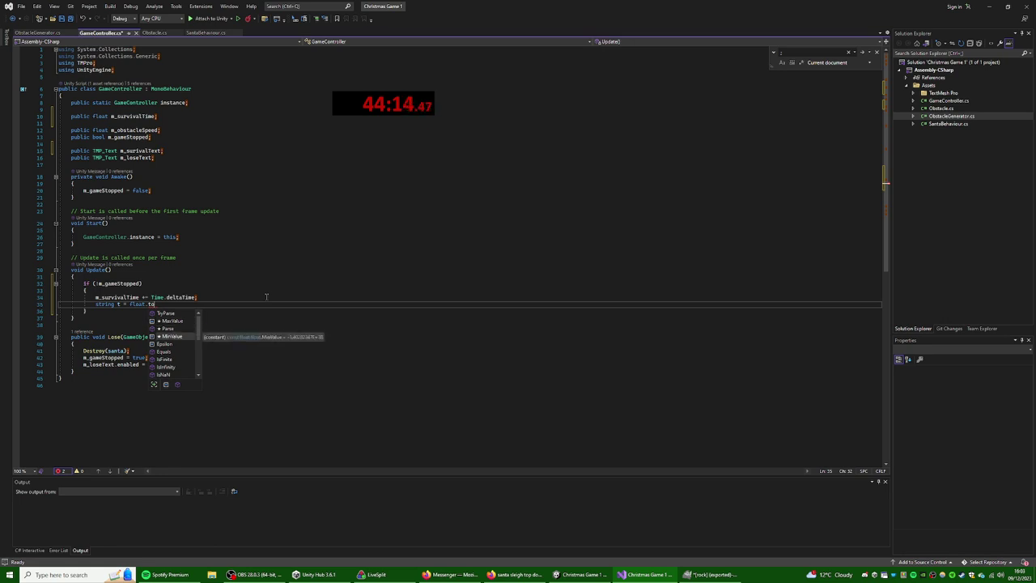
key("Down")
key("Down")
key("Down")
key("Down")
key("Down")
key("Down")
key("Down")
key("Down")
key("Down")
key("Down")
key("Down")
key("Down")
key("Down")
key("Down")
key("Down")
key("Down")
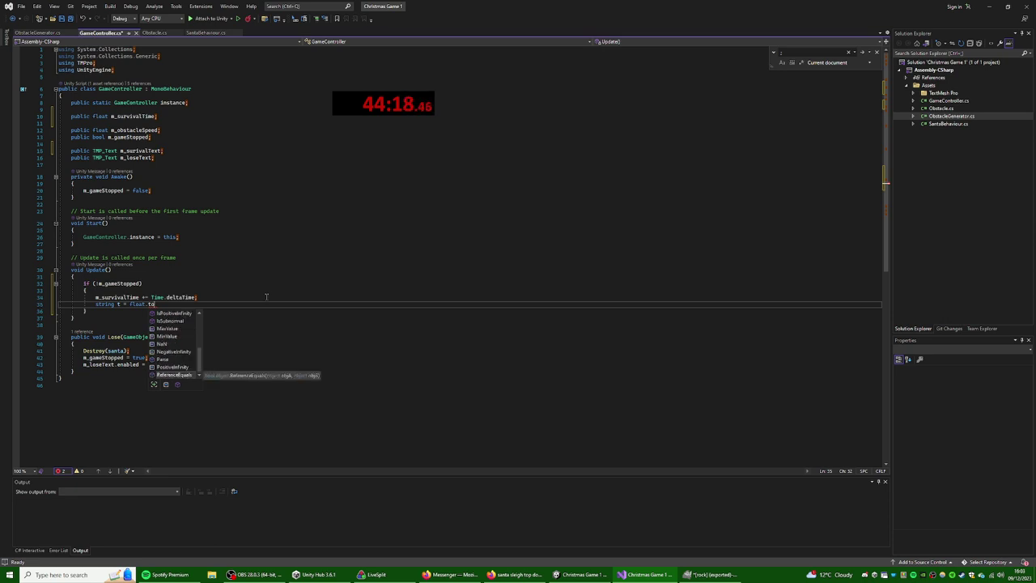
key("Left")
key("Left")
key("Left")
key("Left")
key("Left")
key("Left")
key("Left")
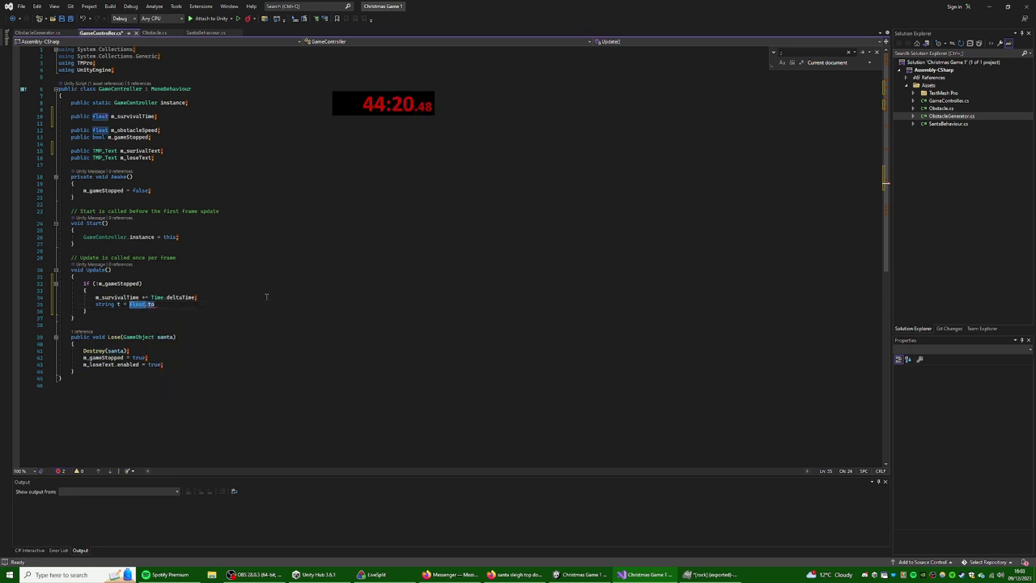
key("shift+End")
key("Delete")
type("S")
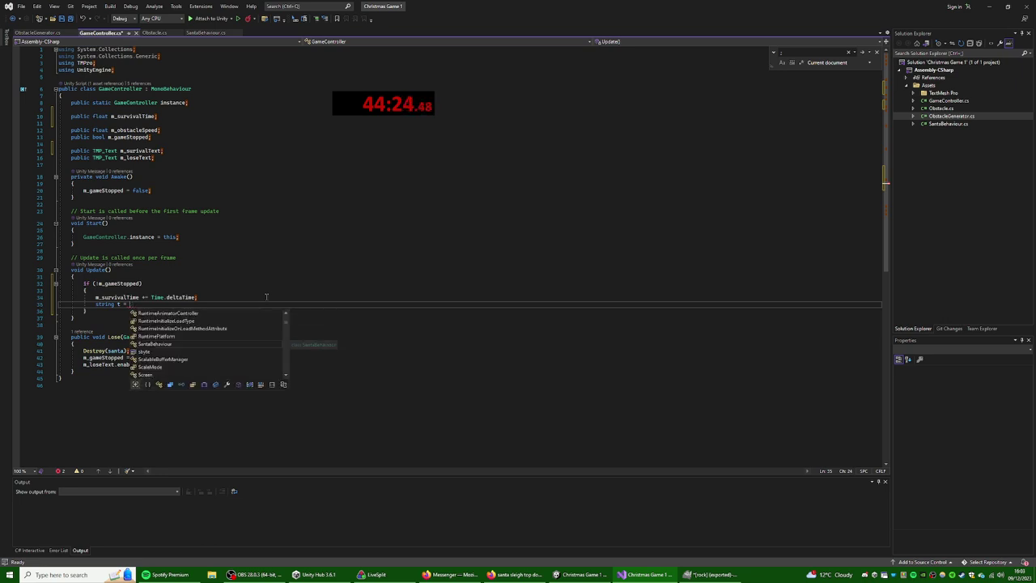
key("BackSpace")
- Complete the assignment as string t = m_survivalTime.ToString(); after looking through the method's overloads
type("m_s")
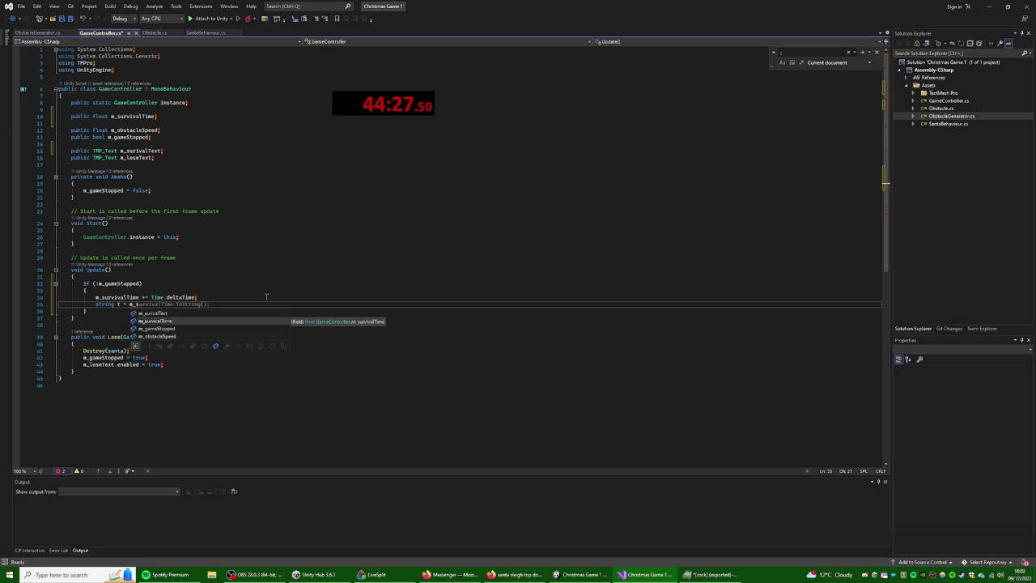
key("Tab")
type(".")
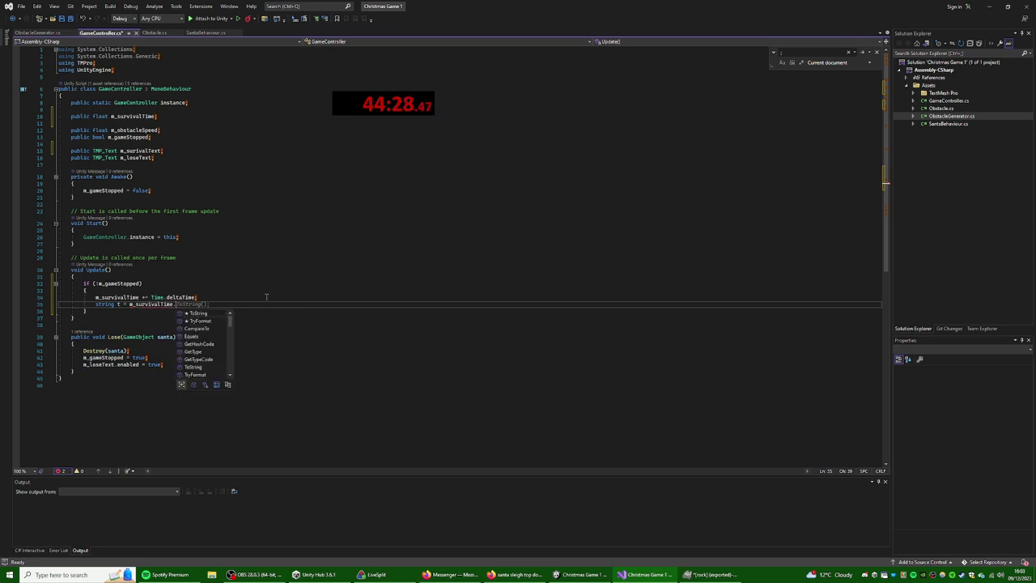
key("Tab")
type("(")
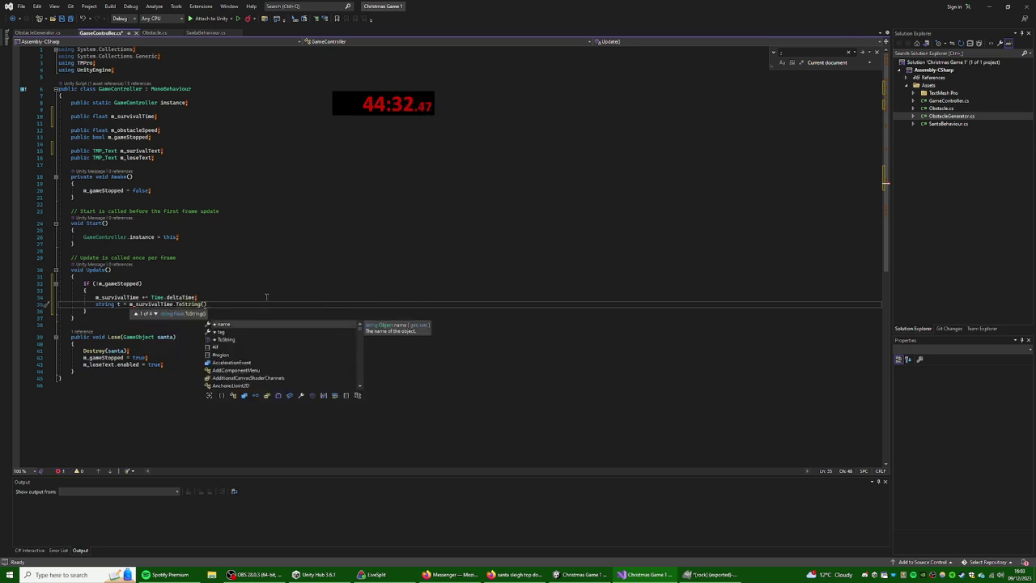
key("Escape")
key("Down")
key("Down")
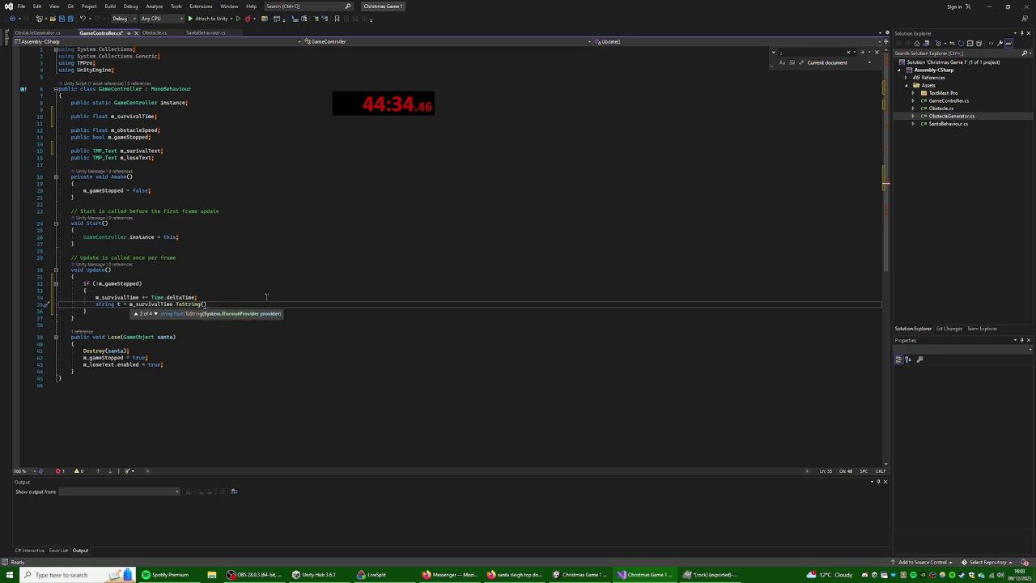
key("Down")
key("Down")
key("Up")
key("Up")
key("Up")
type(")")
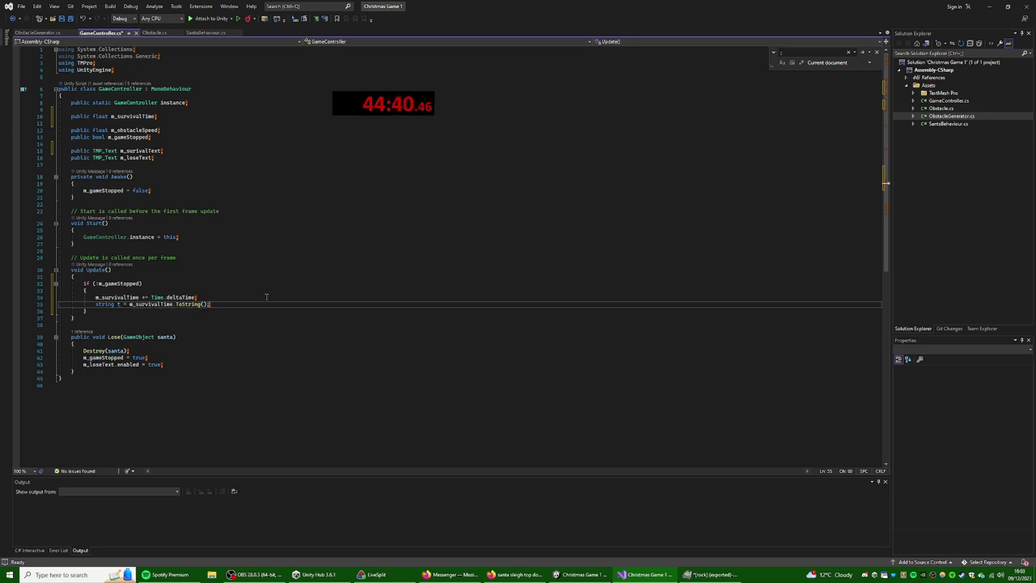
- Switch to Firefox and search Google for C# string format to find how to format a float to 2 decimal places
left_click(515, 575)
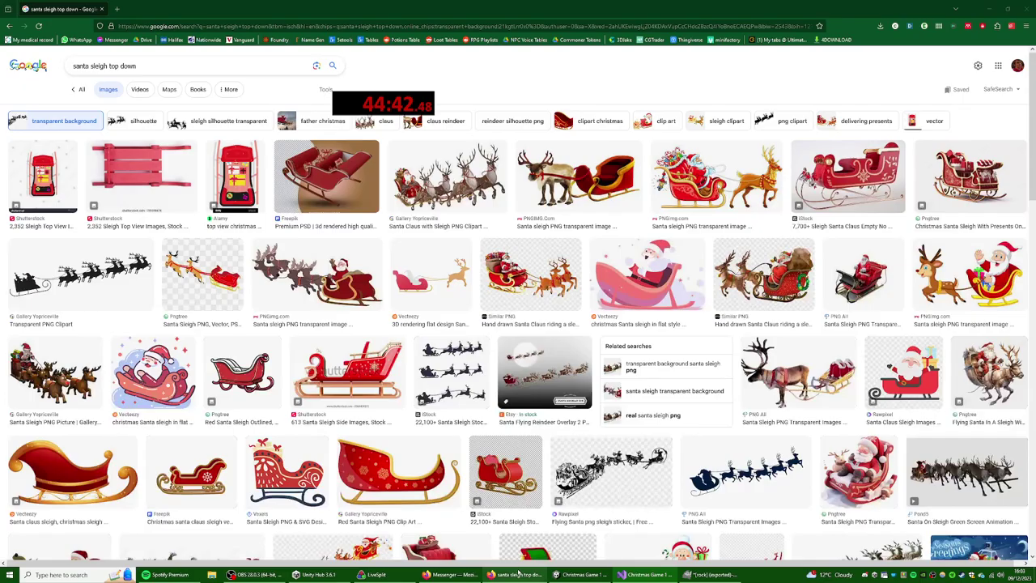
left_click(37, 67)
left_click(441, 205)
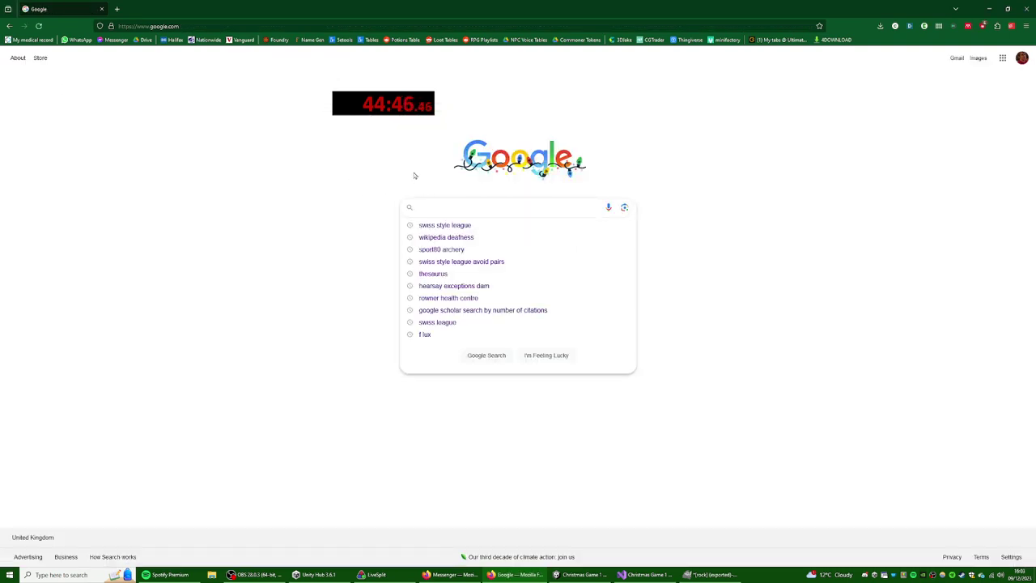
type("c# string")
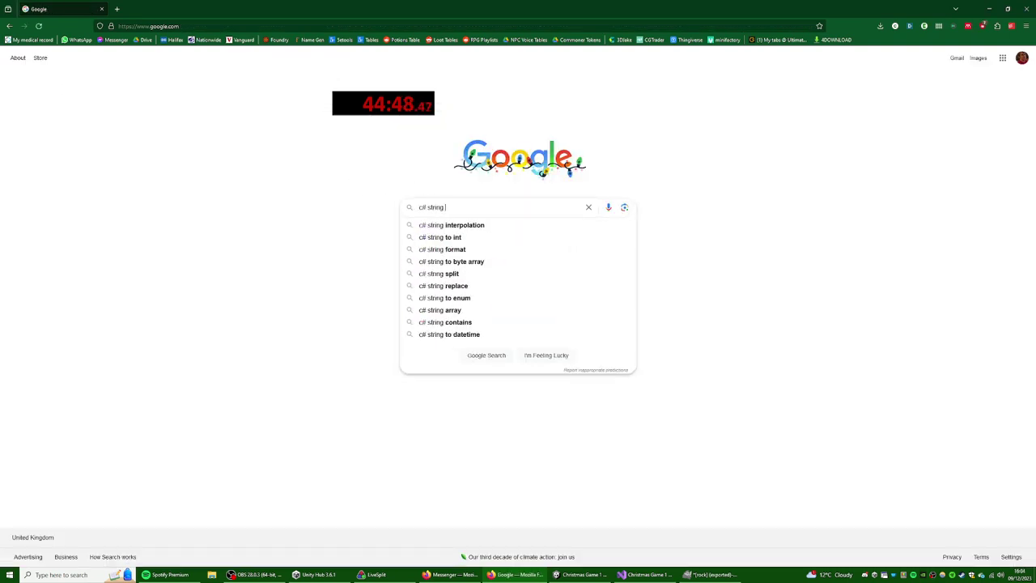
type(" format")
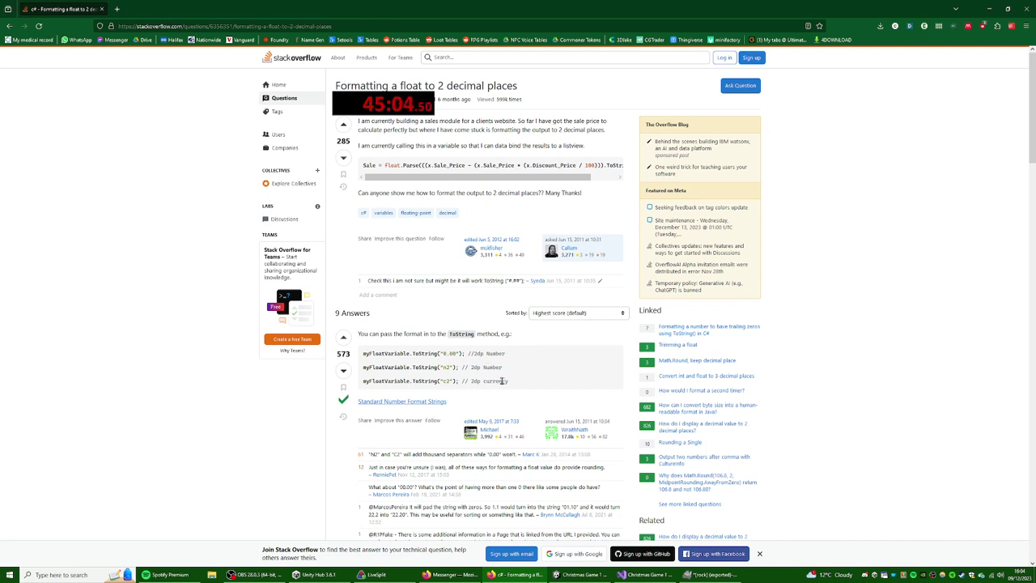
- Copy "0.00" from the Stack Overflow answer, paste it as the ToString argument in Visual Studio, and save GameController.cs
left_click_drag(440, 354, 461, 353)
key("ctrl+c")
left_click(647, 574)
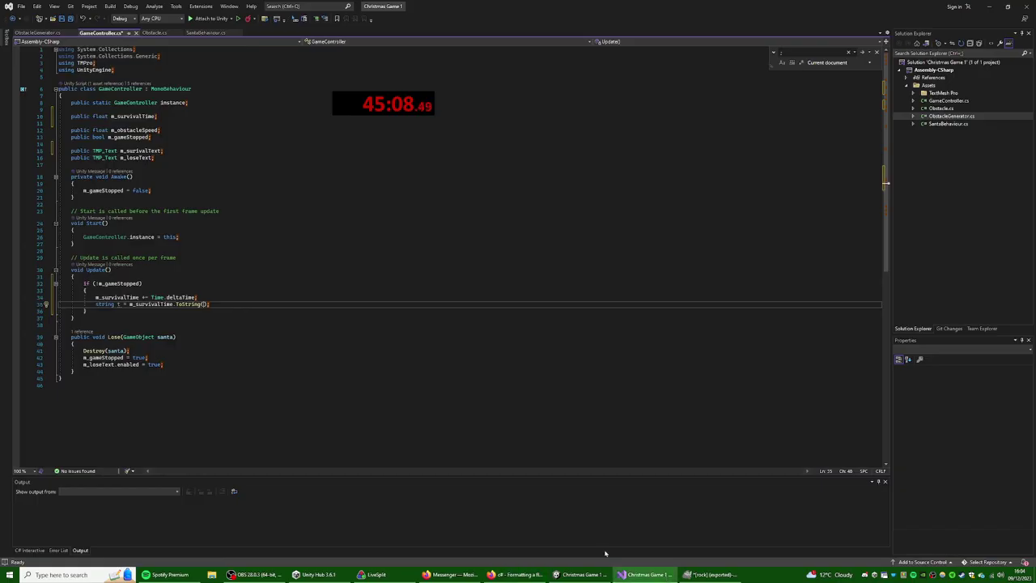
key("ctrl+v")
left_click(245, 303)
key("ctrl+s")
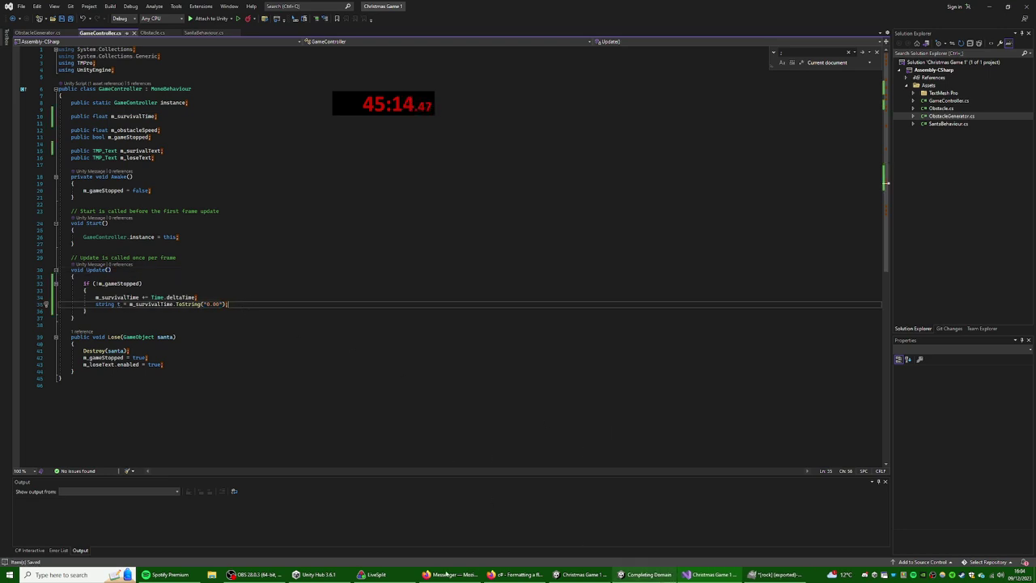
- Switch to Unity, add a TextMeshPro text named Timer under the Canvas, and rename the existing crash text object to Lose
left_click(581, 574)
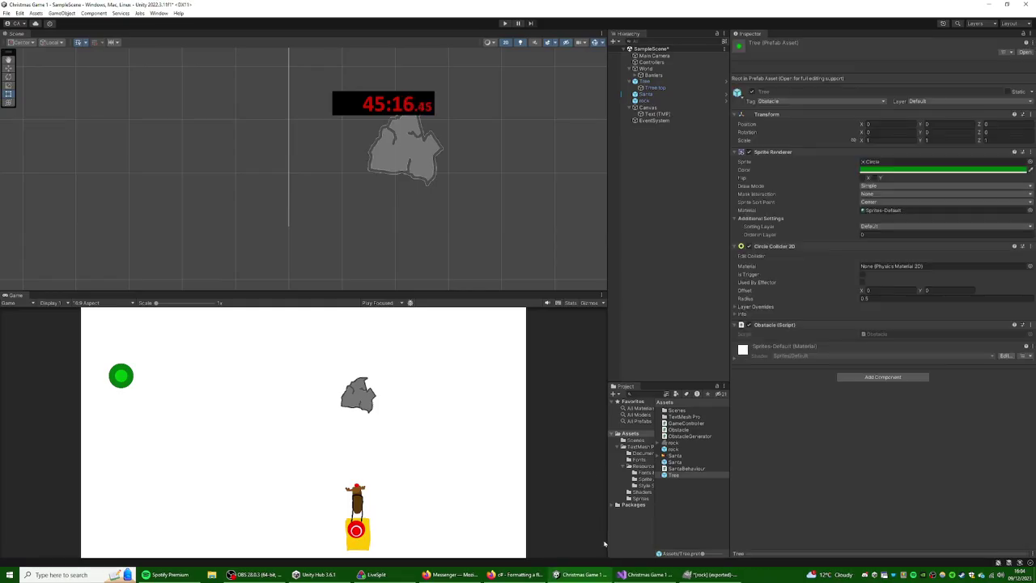
left_click(655, 108)
right_click(657, 108)
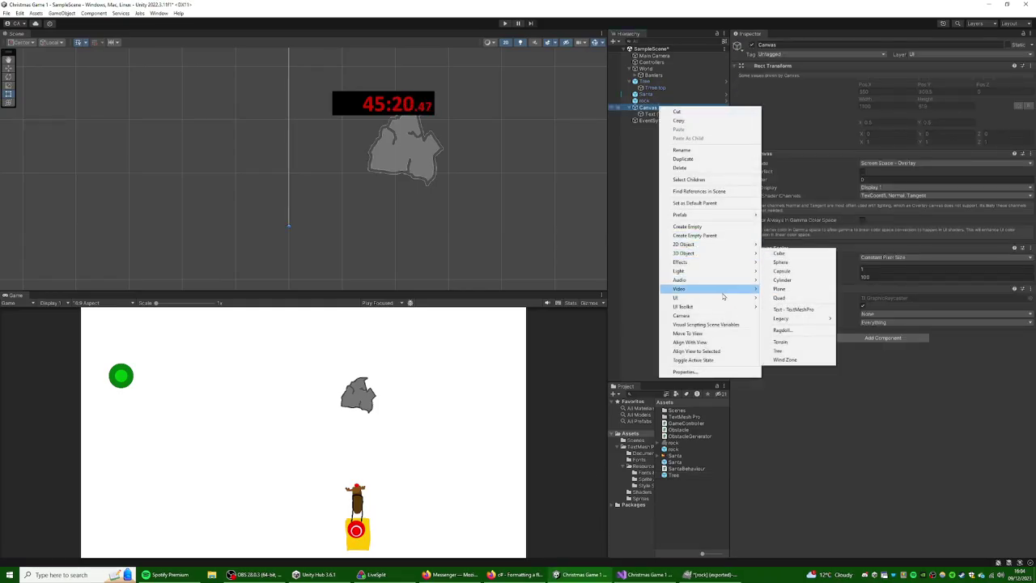
mouse_move(726, 302)
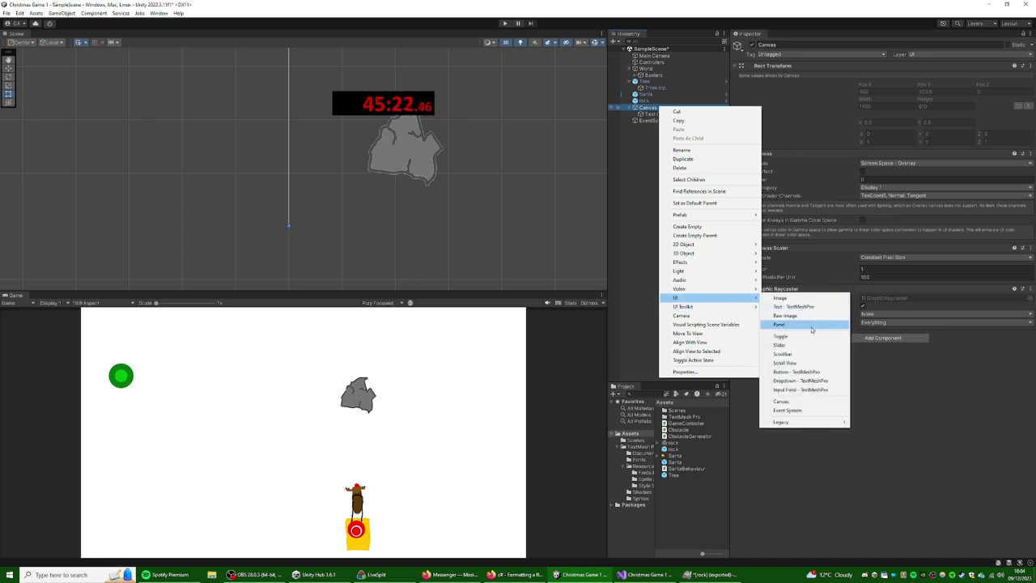
left_click(789, 311)
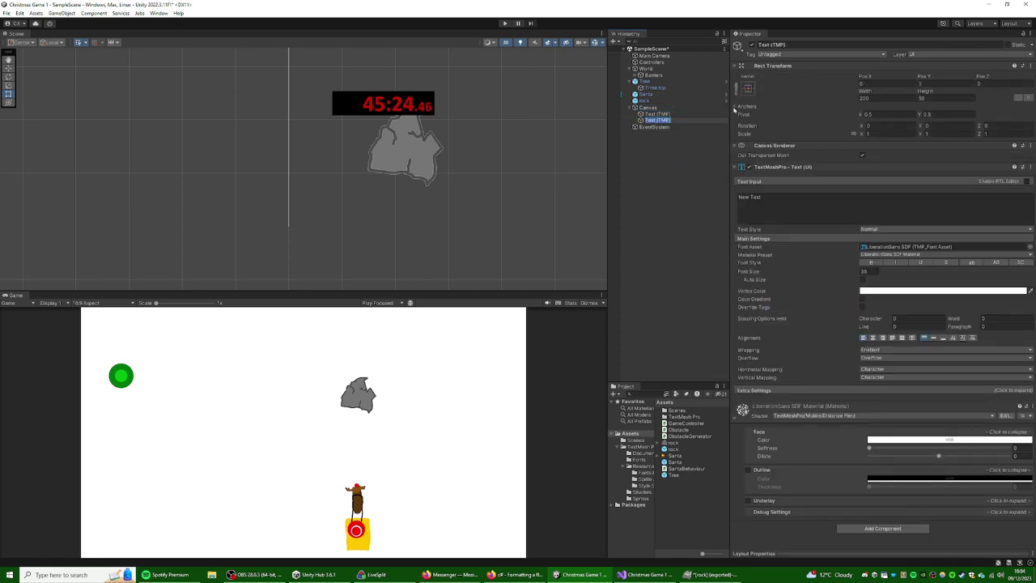
key("F2")
type("Timer")
left_click(657, 113)
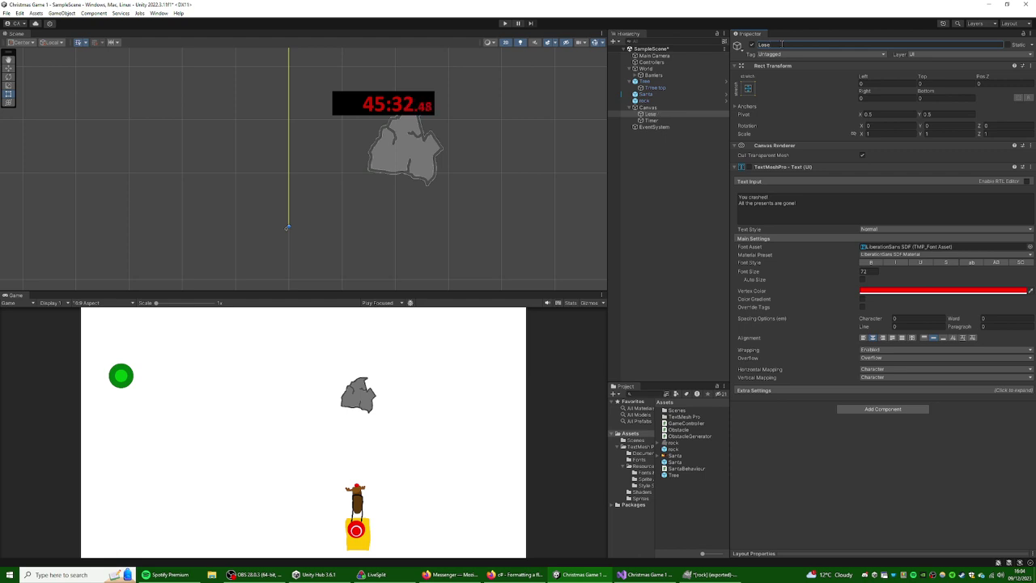
- Set the Timer object's text to "Timer" and its vertex color to golden yellow FFC700
left_click(662, 120)
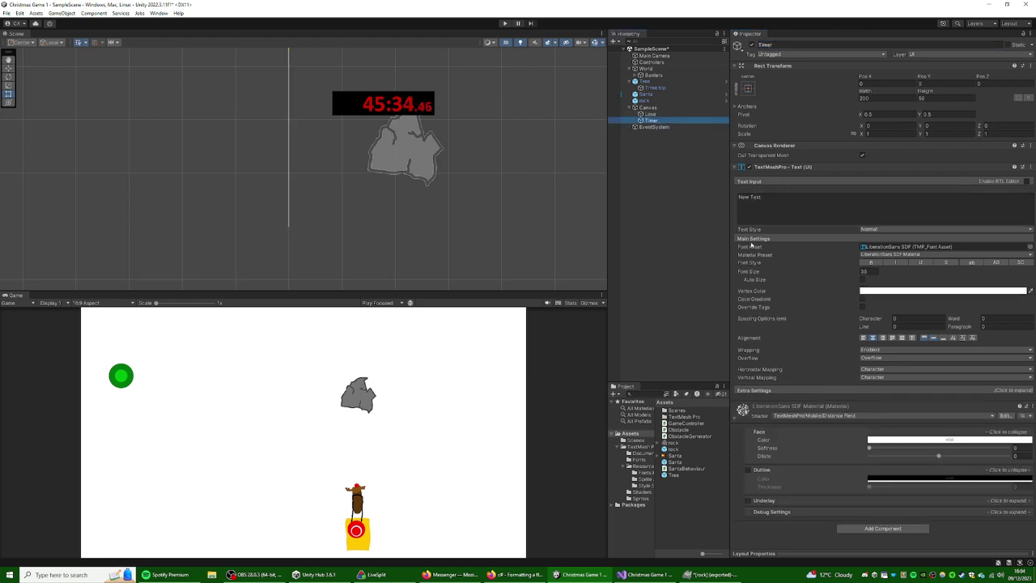
left_click(772, 204)
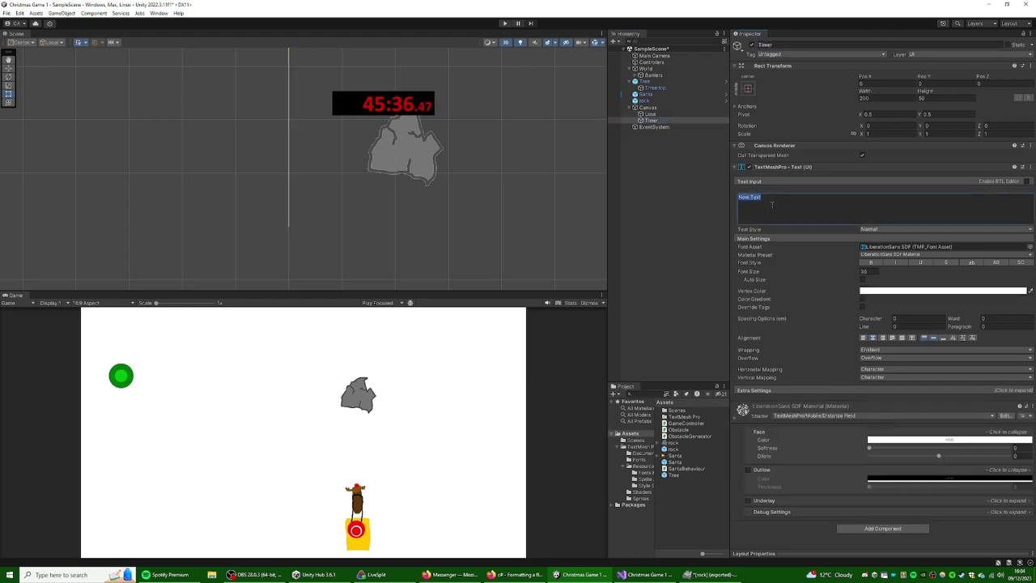
type("Timer")
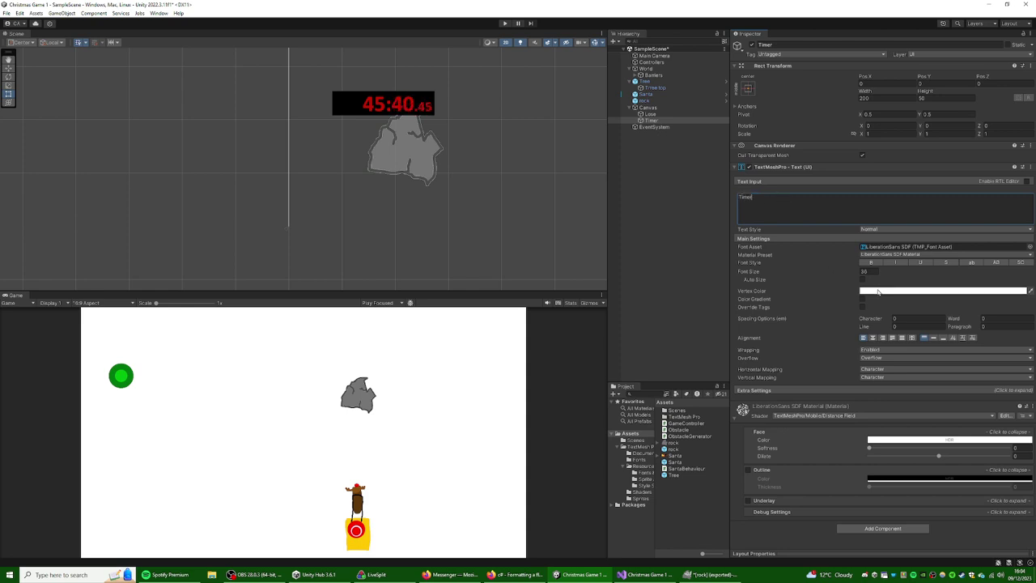
left_click(879, 290)
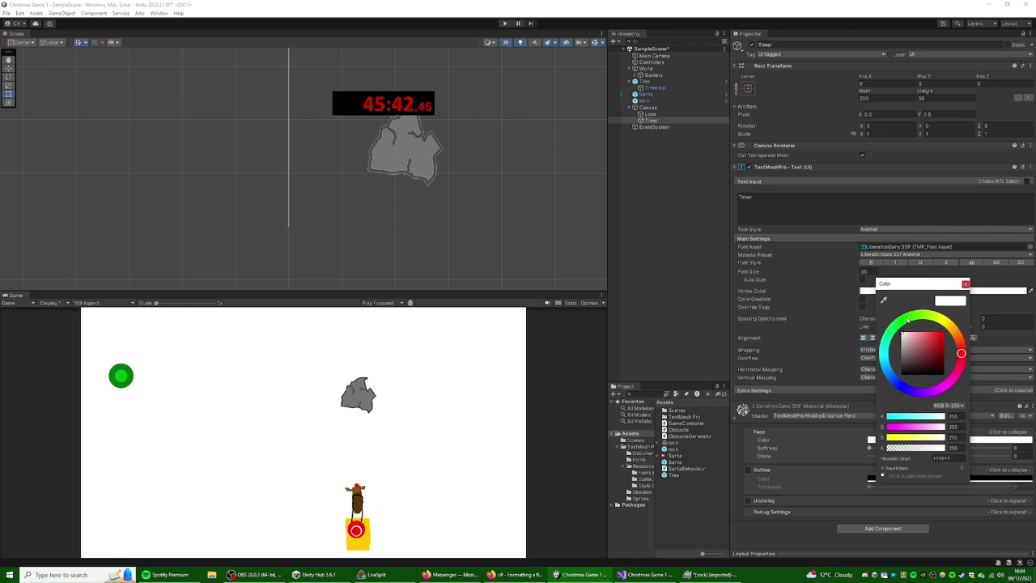
left_click(945, 323)
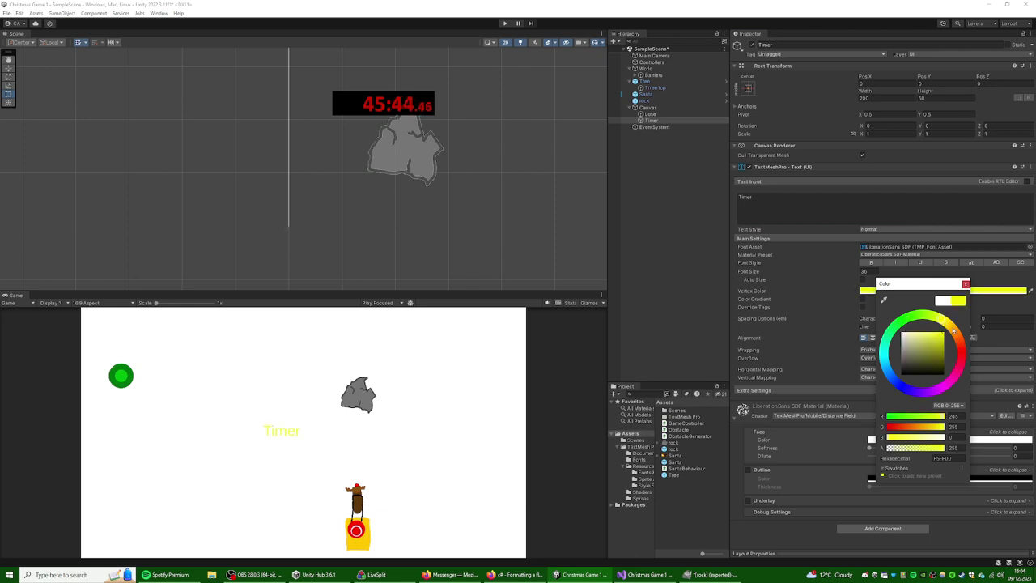
left_click_drag(939, 324, 955, 327)
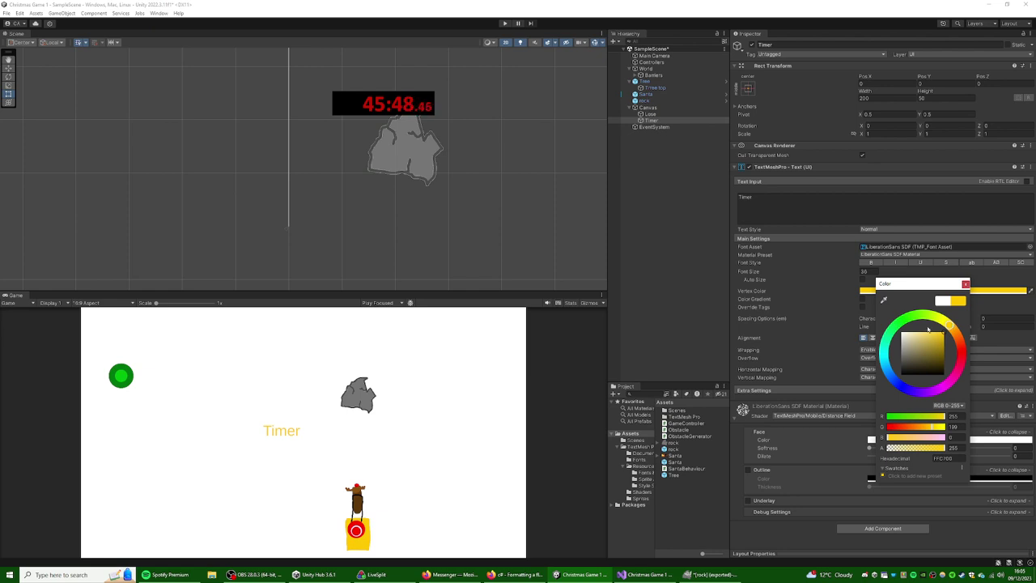
left_click(966, 285)
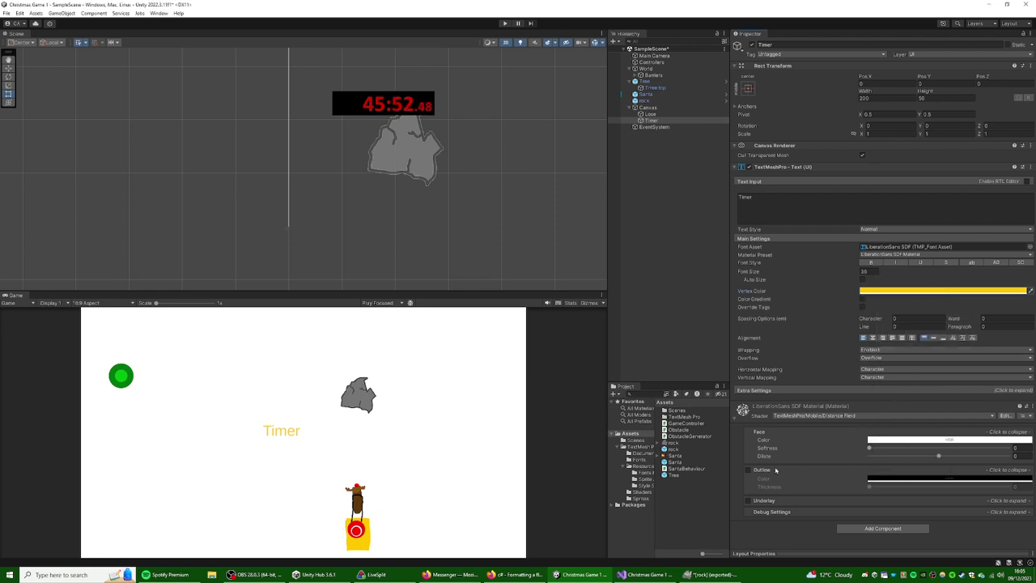
- Enable the Timer text's outline with a thickness of about 0.143 and make the text bold at font size 40
left_click(748, 469)
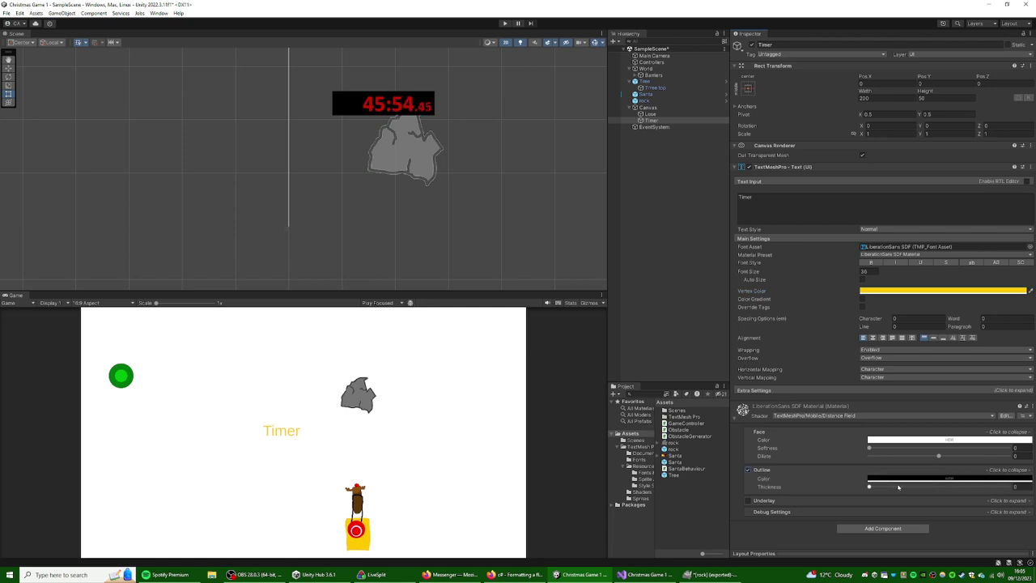
left_click_drag(870, 489, 889, 487)
left_click(872, 263)
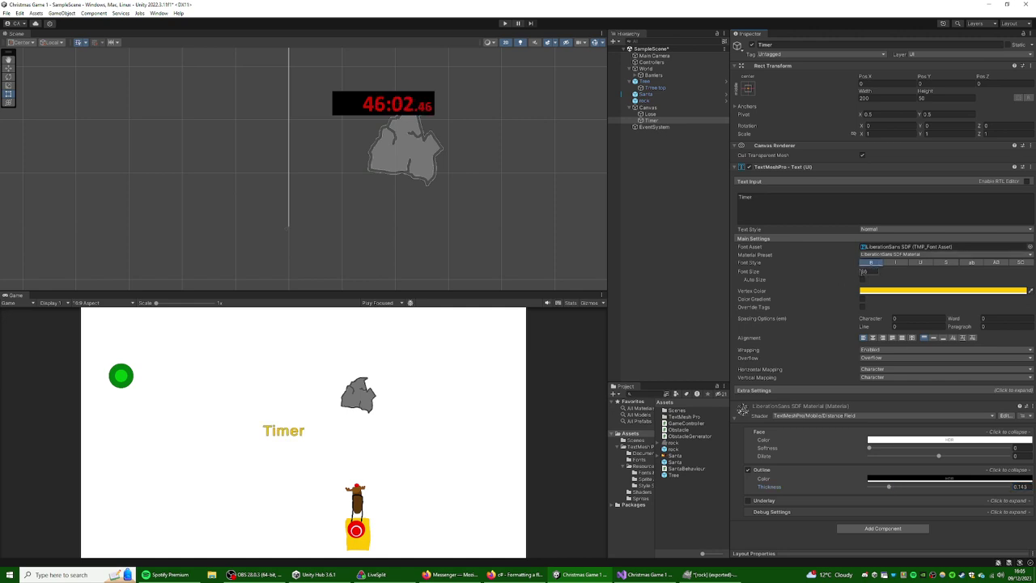
left_click(861, 273)
type("40")
- Anchor the Timer with its pivot and position at the canvas's top-left corner, and align its text center and bottom
left_click(748, 88)
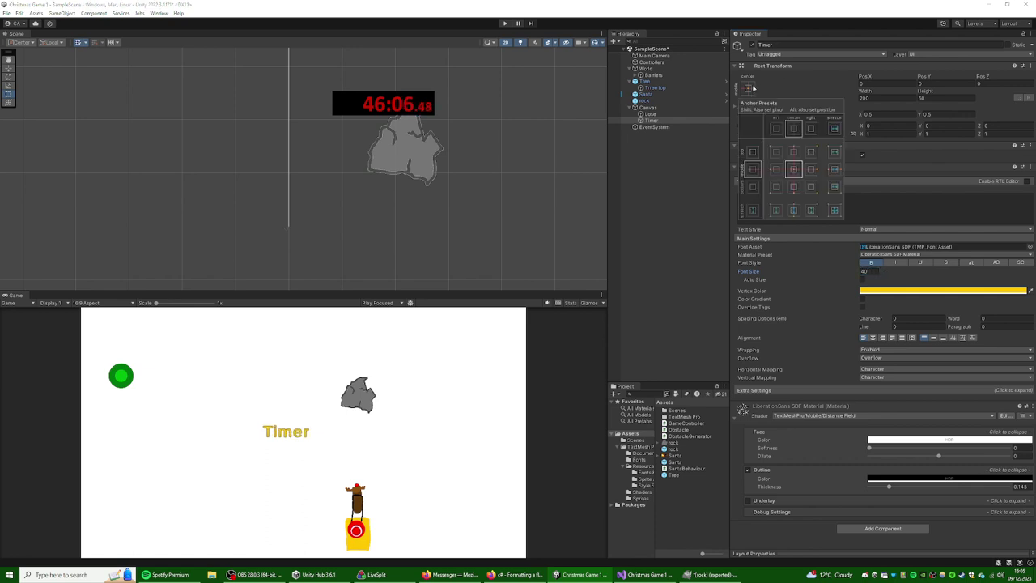
left_click(776, 152, "alt+shift")
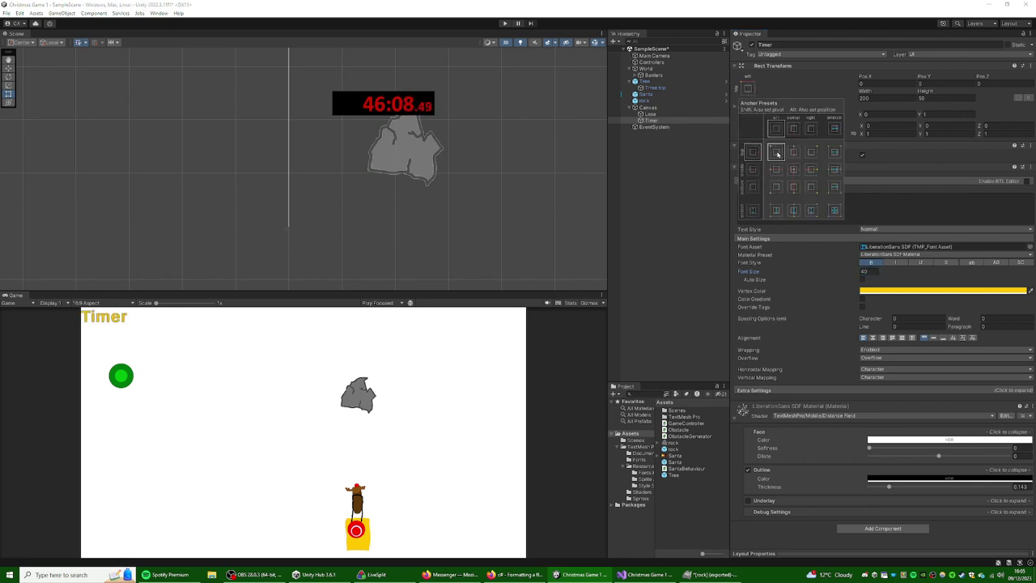
left_click(882, 339)
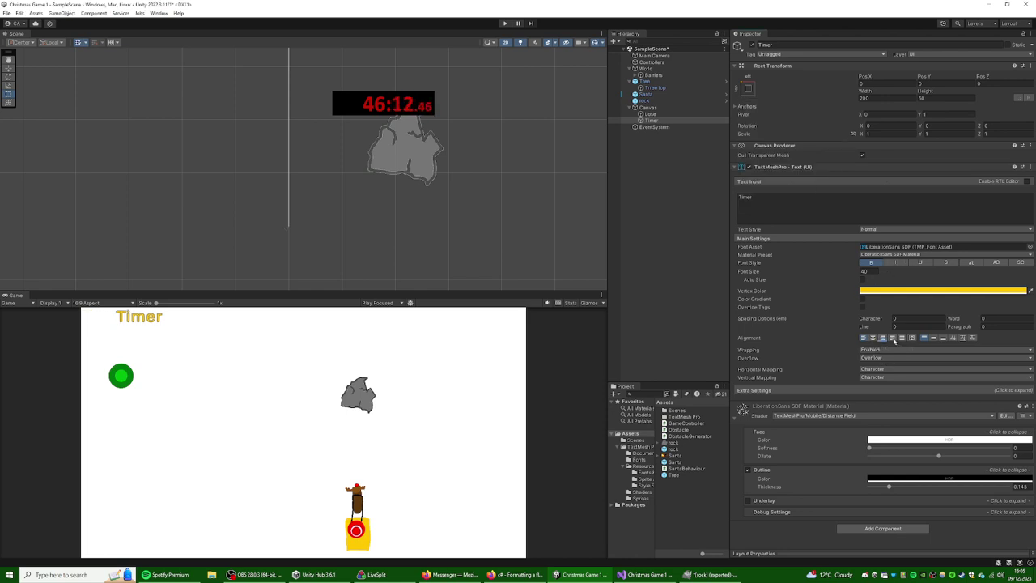
left_click(943, 339)
left_click(873, 339)
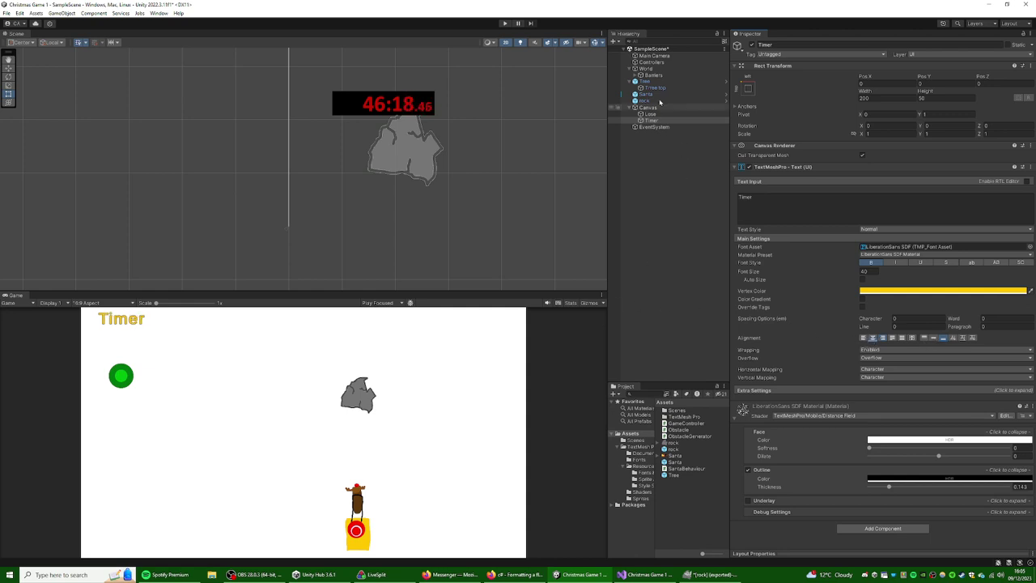
- Assign the Timer text to the Surival Text field of the Game Controller script on the Controllers object
left_click(652, 62)
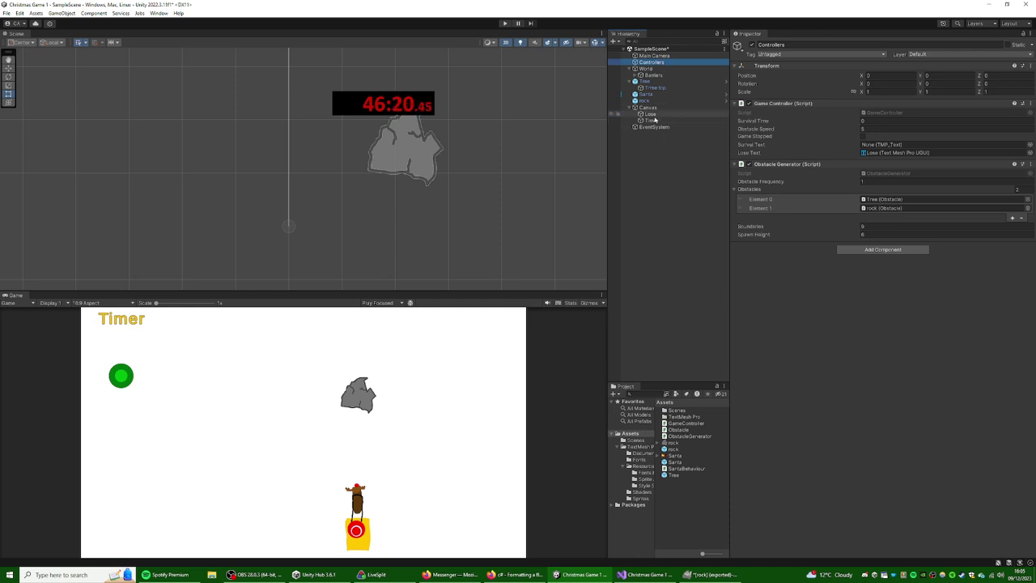
left_click(777, 182)
left_click_drag(777, 182, 881, 148)
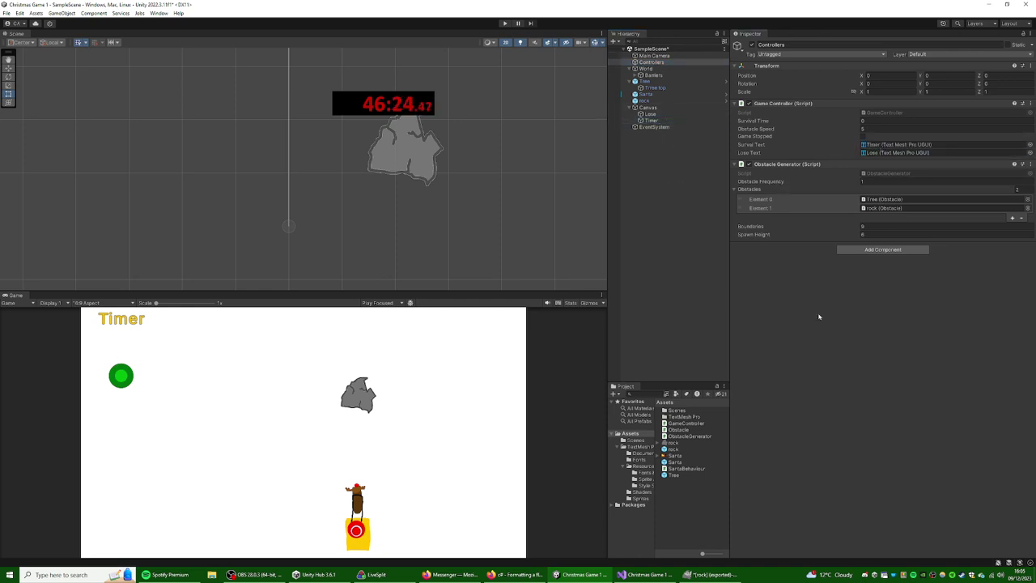
- Run the game briefly while steering the sleigh to check the timer text, and stop it
left_click(505, 23)
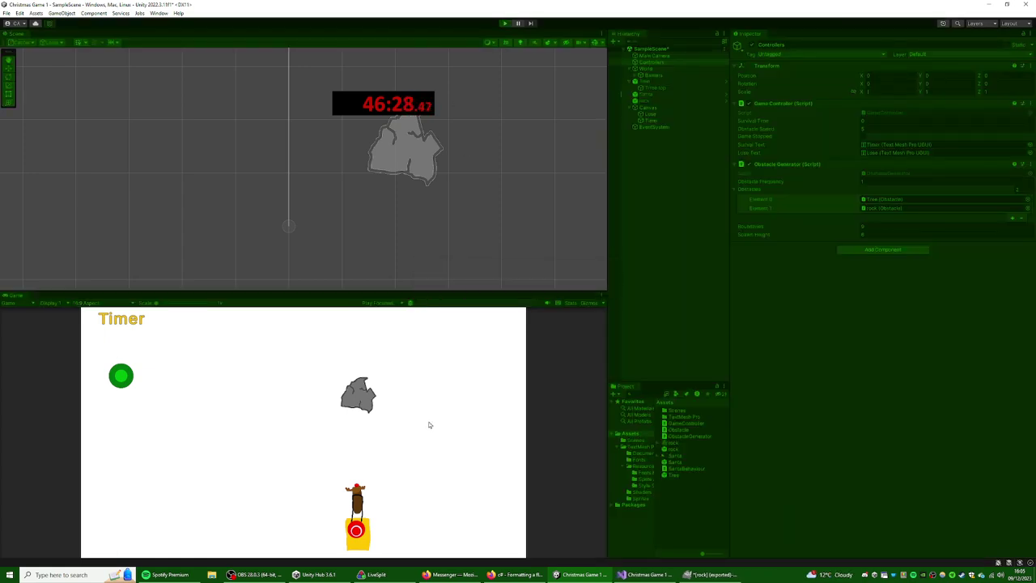
key("Left")
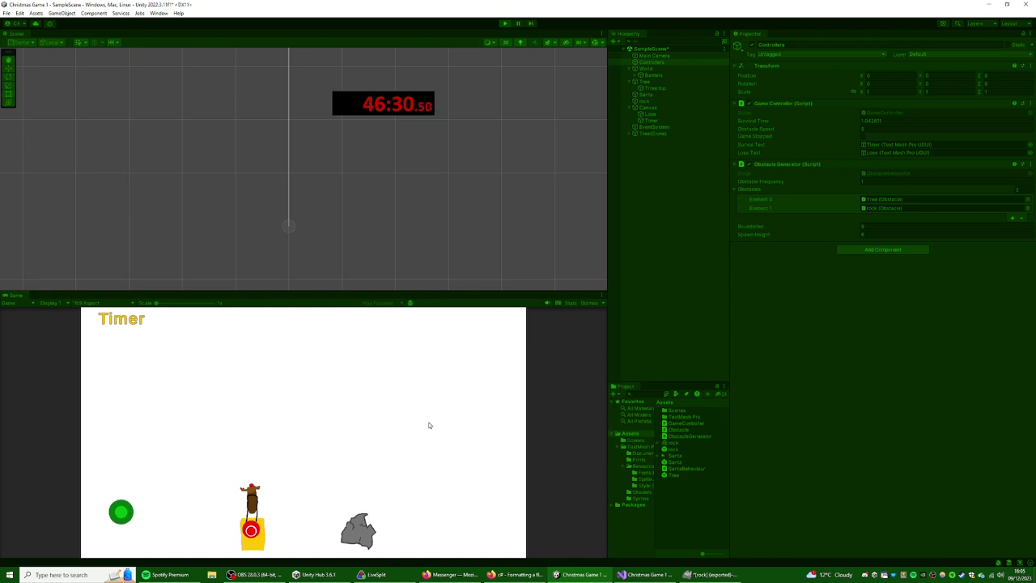
key("Right")
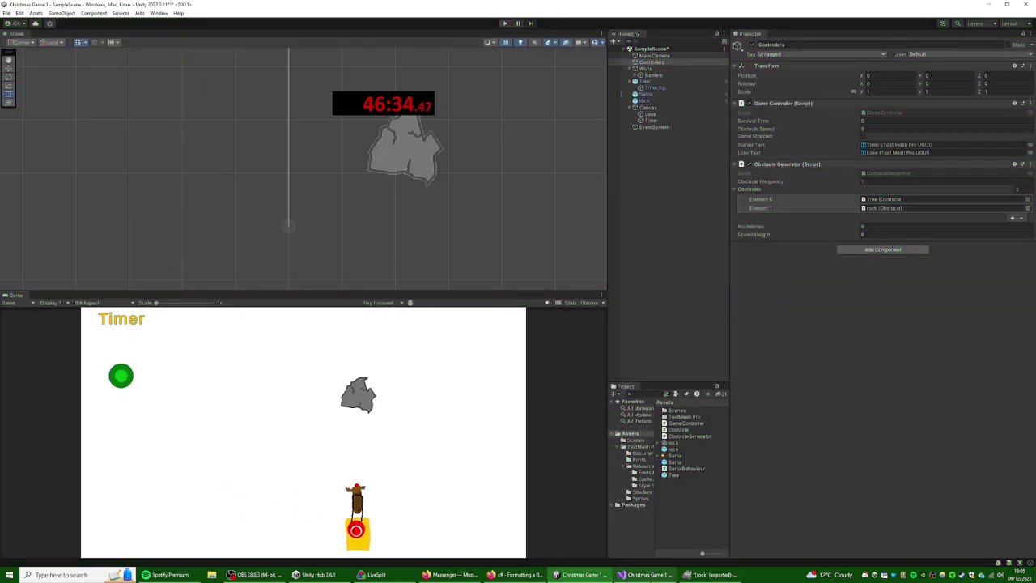
- Switch to Visual Studio, add m_surivalText.text = t; after the string t line in Update, and save GameController.cs
left_click(645, 574)
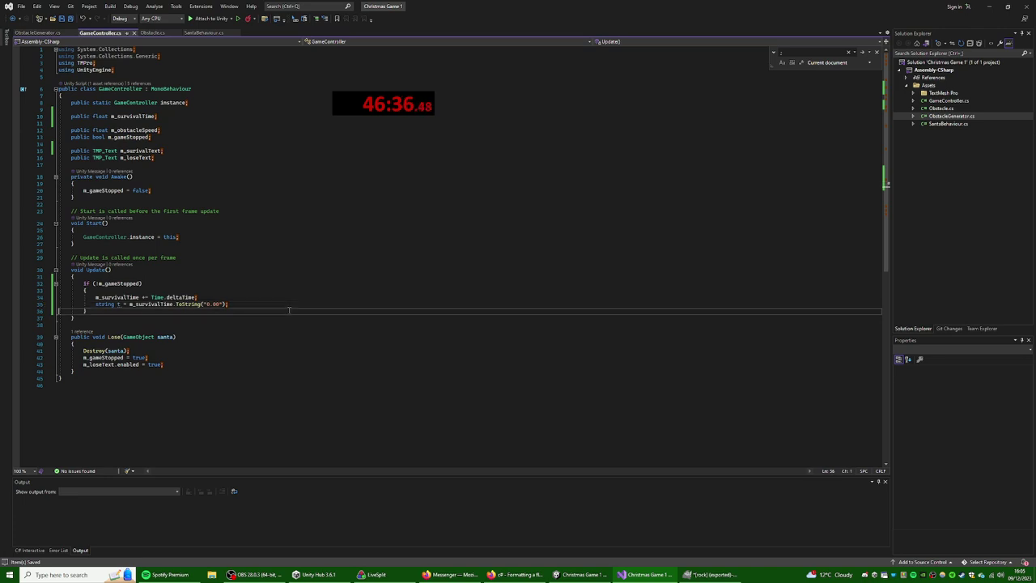
key("Return")
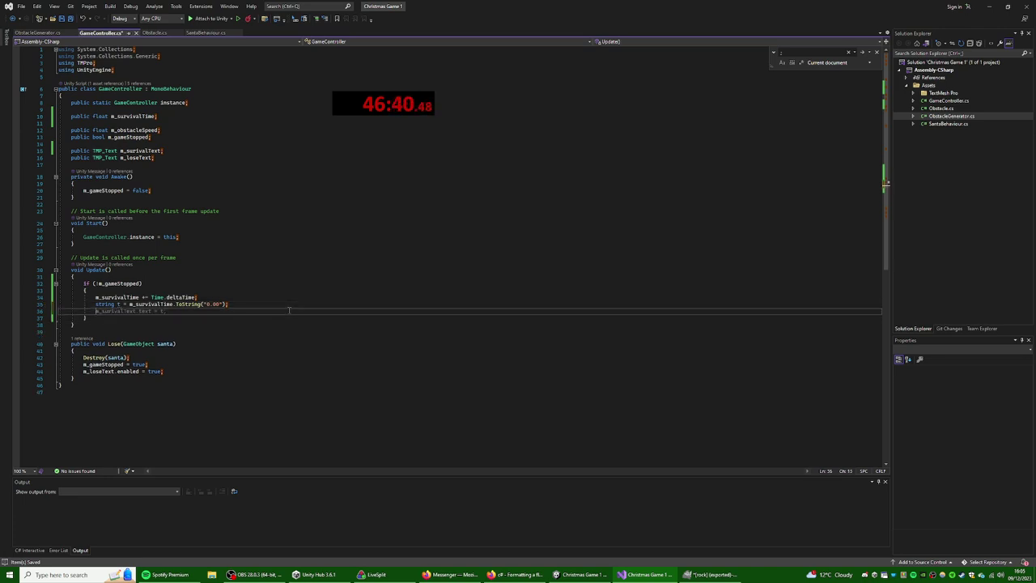
type("m_")
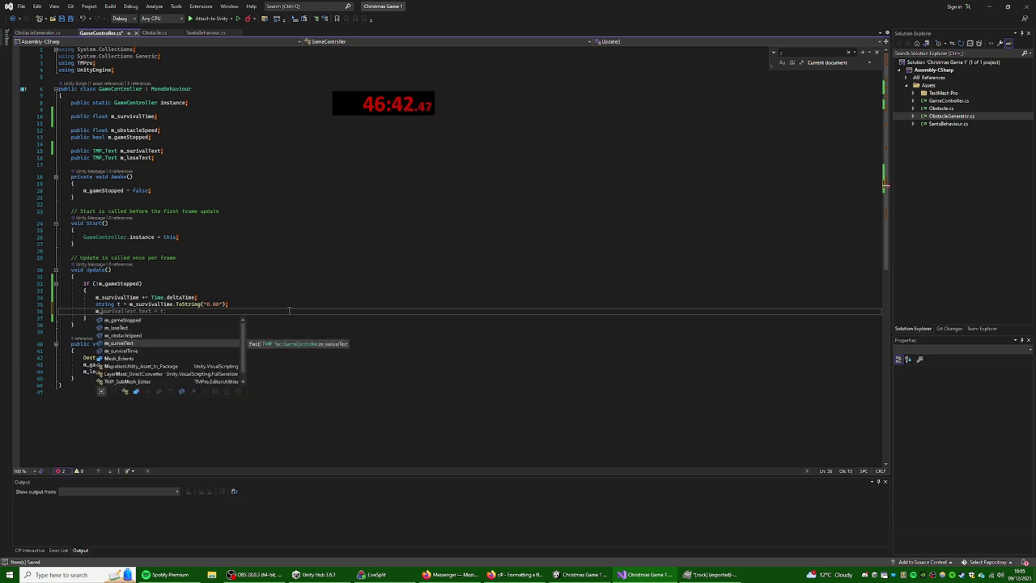
type("s")
key("Tab")
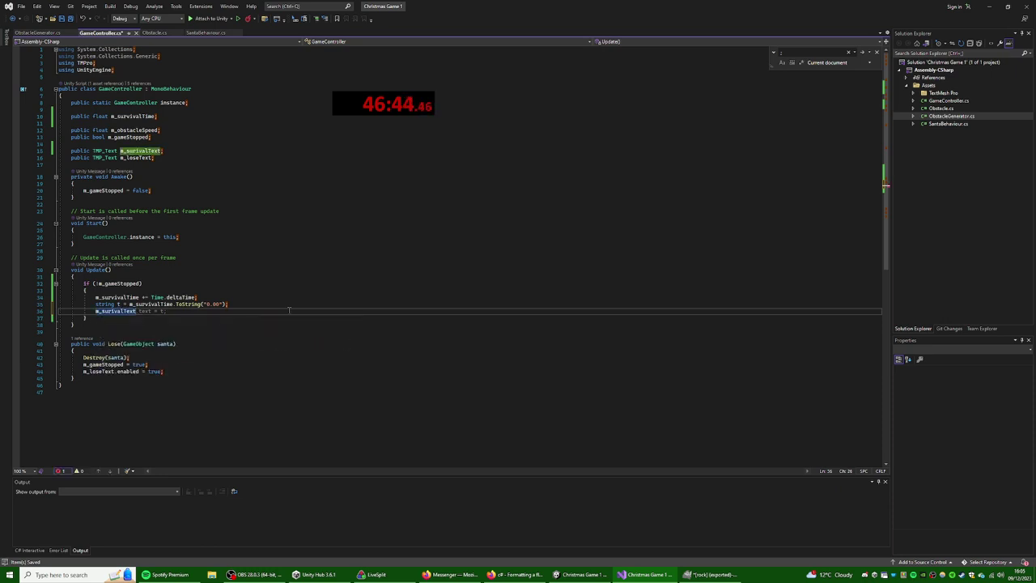
key("Tab")
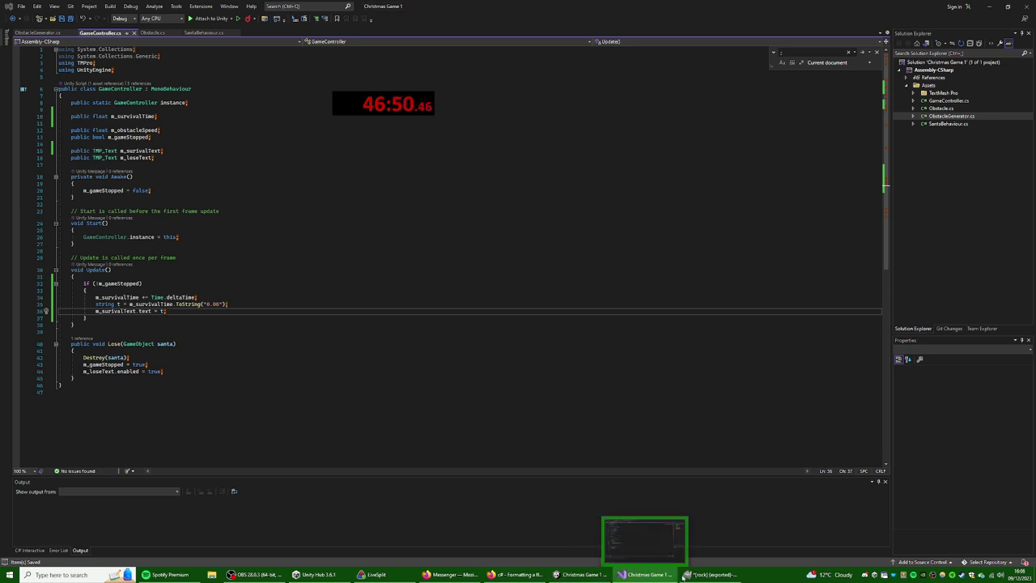
- Switch to Unity and play the game, steering the sleigh around obstacles until it crashes to test the on-screen timer
left_click(651, 575)
left_click(504, 24)
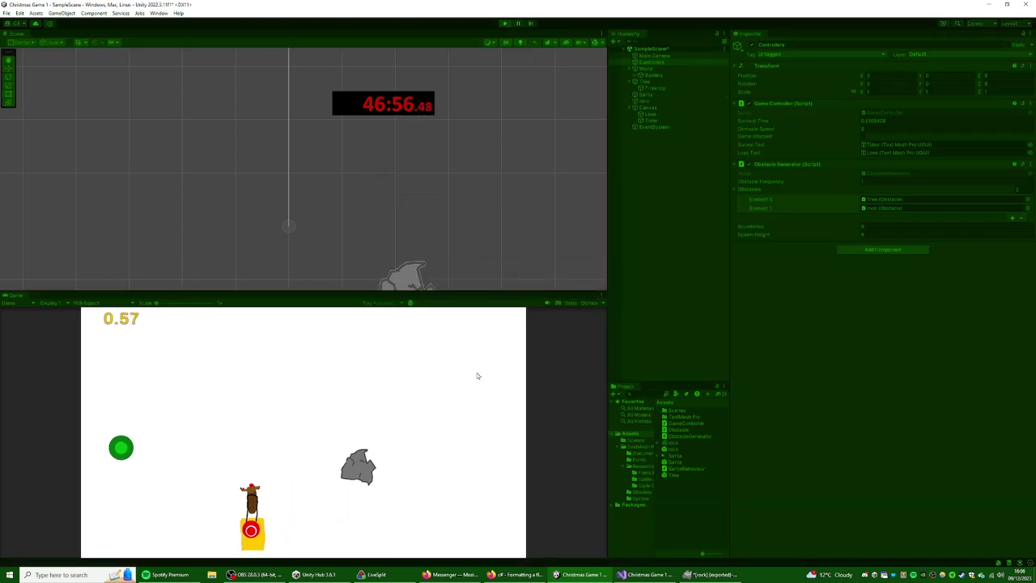
key("Right")
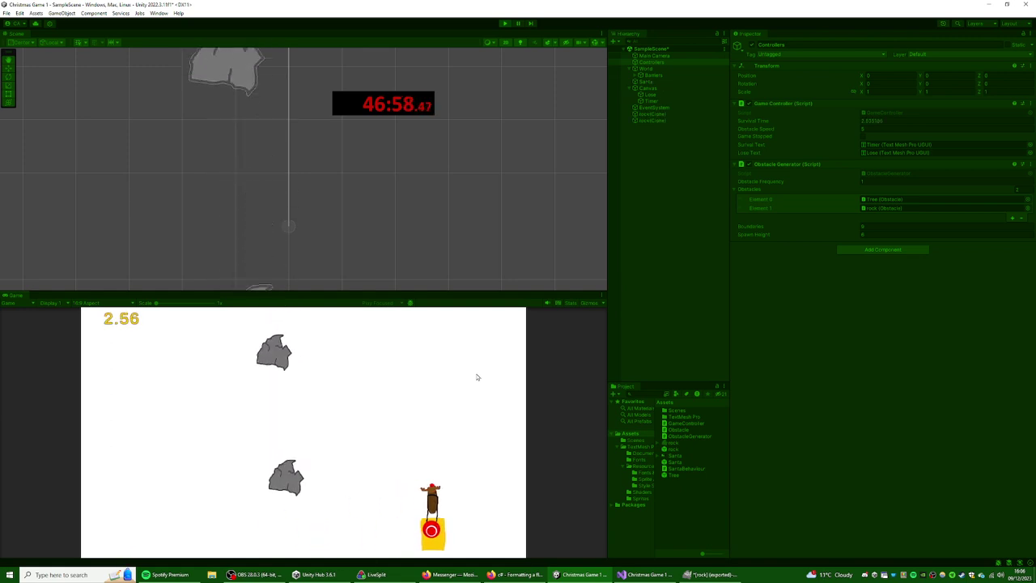
key("Left")
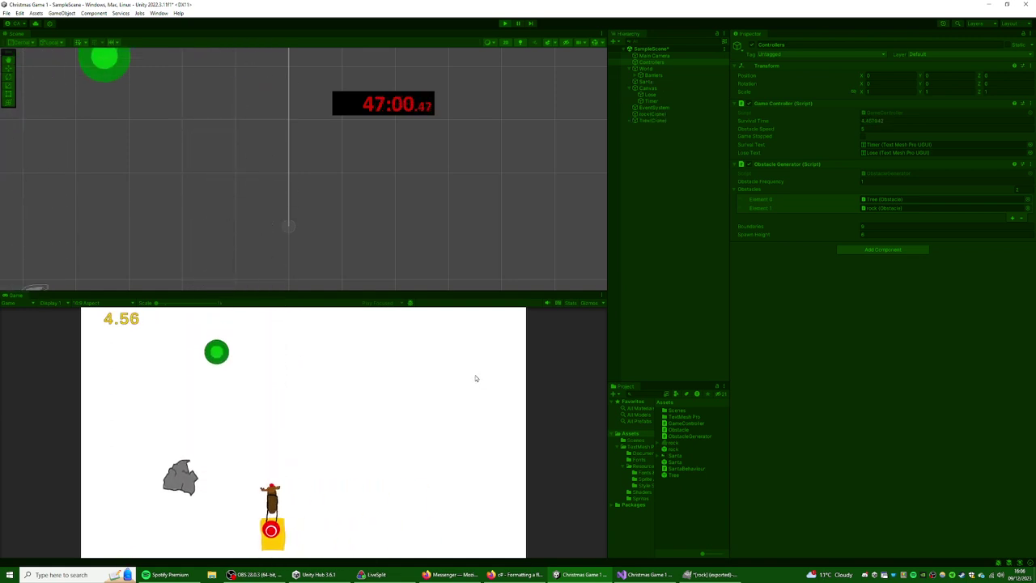
key("Right")
key("Right")
key("Left")
key("Right")
key("Left")
key("Right")
key("Left")
key("Left")
key("Right")
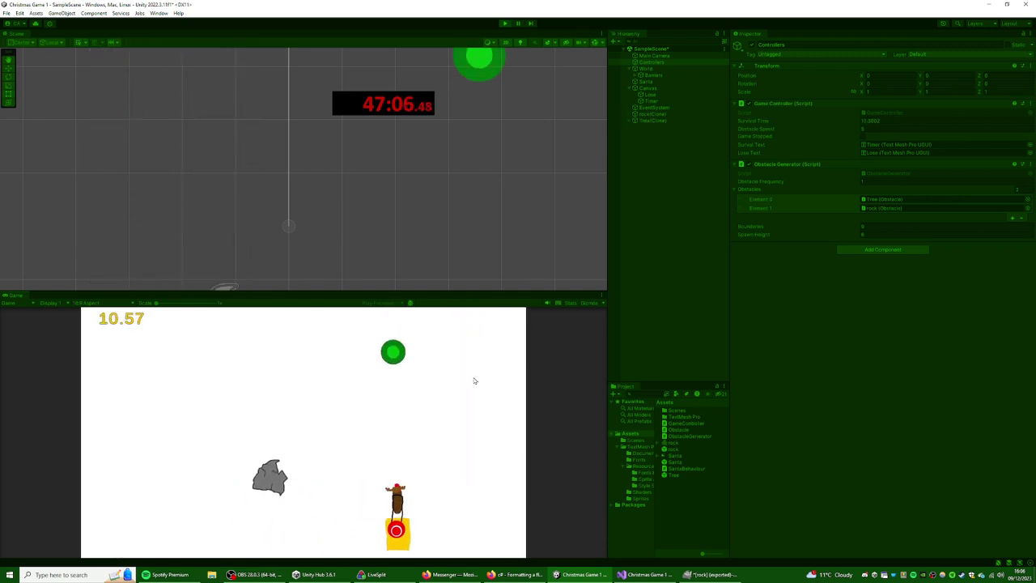
key("Left")
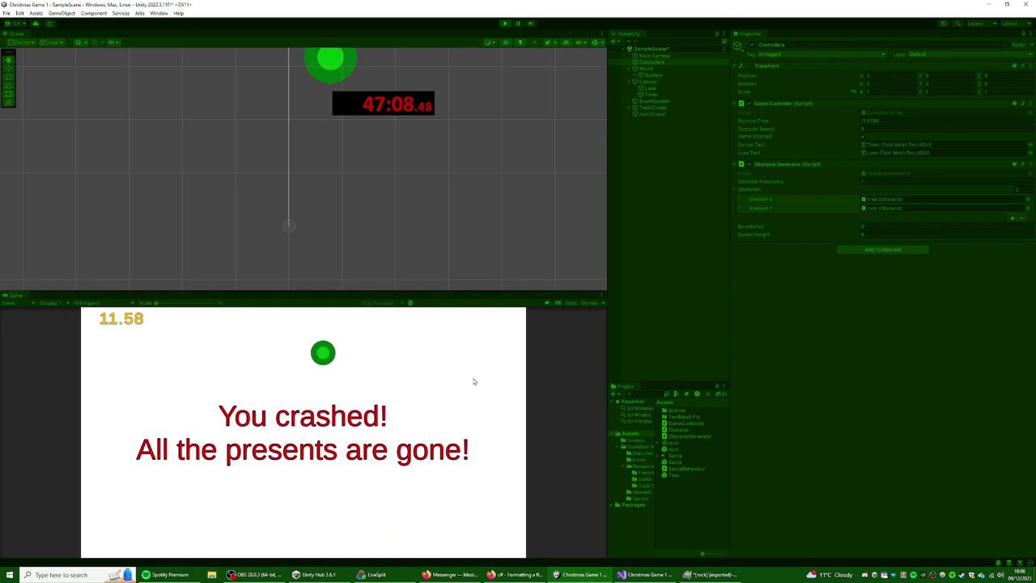
- Stop the game, set the Obstacle Generator's Obstacle Frequency to 0.5, and start the game again
left_click(504, 24)
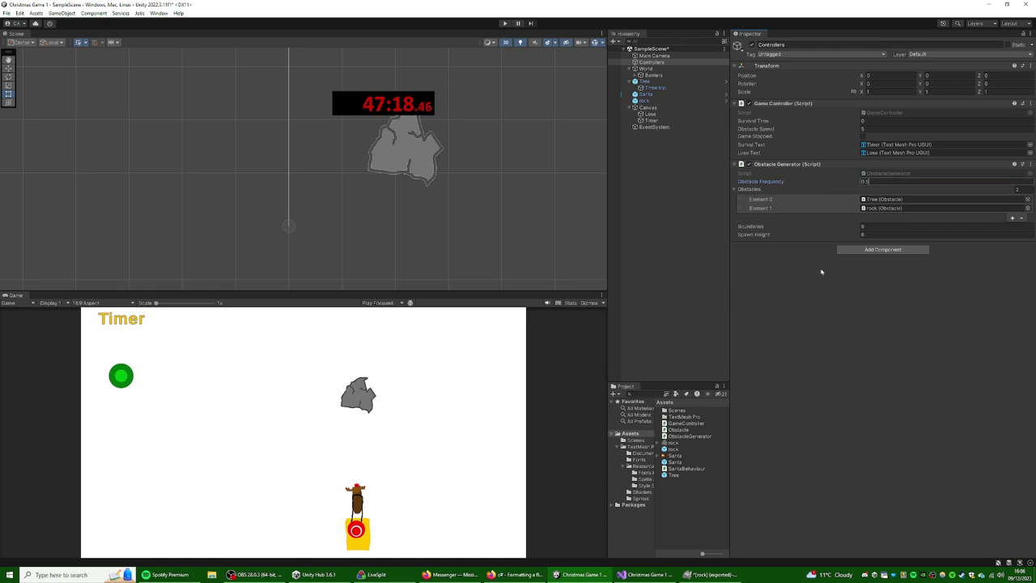
left_click(506, 23)
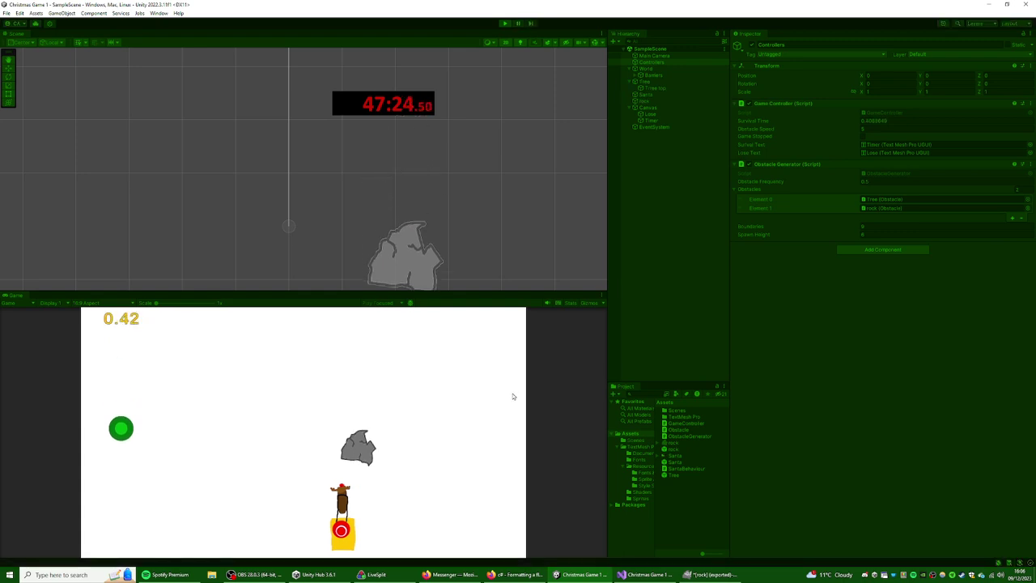
- Steer the sleigh between the falling trees and rocks to test the obstacle spawn rate, and stop the game
key("Left")
key("Right")
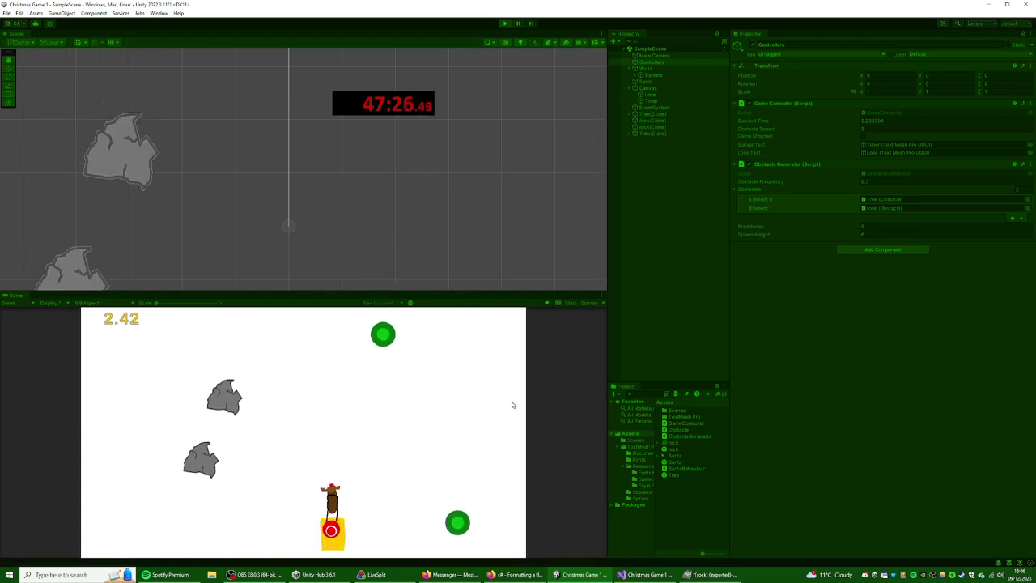
key("Left")
key("Right")
key("Left")
key("Right")
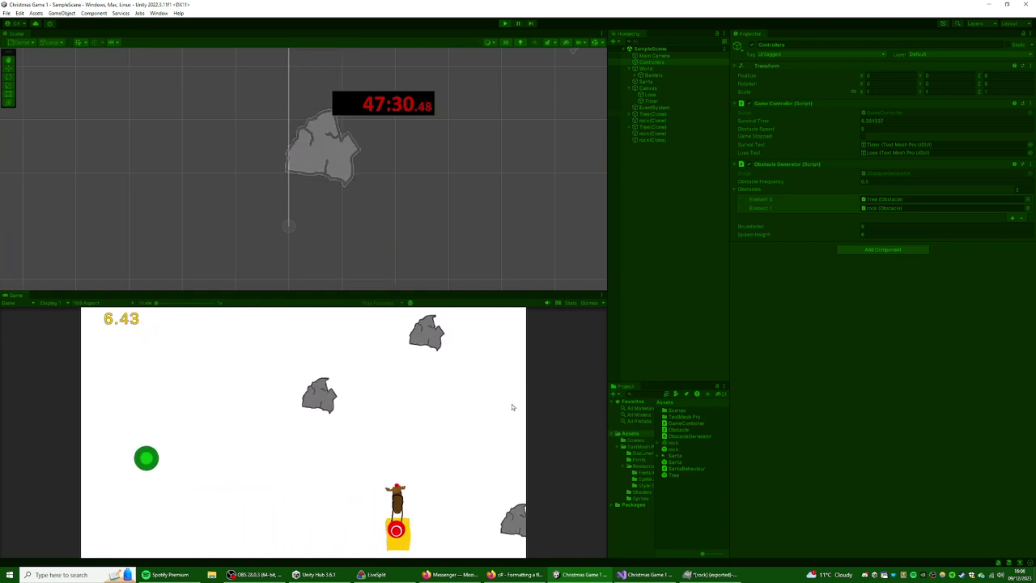
key("Left")
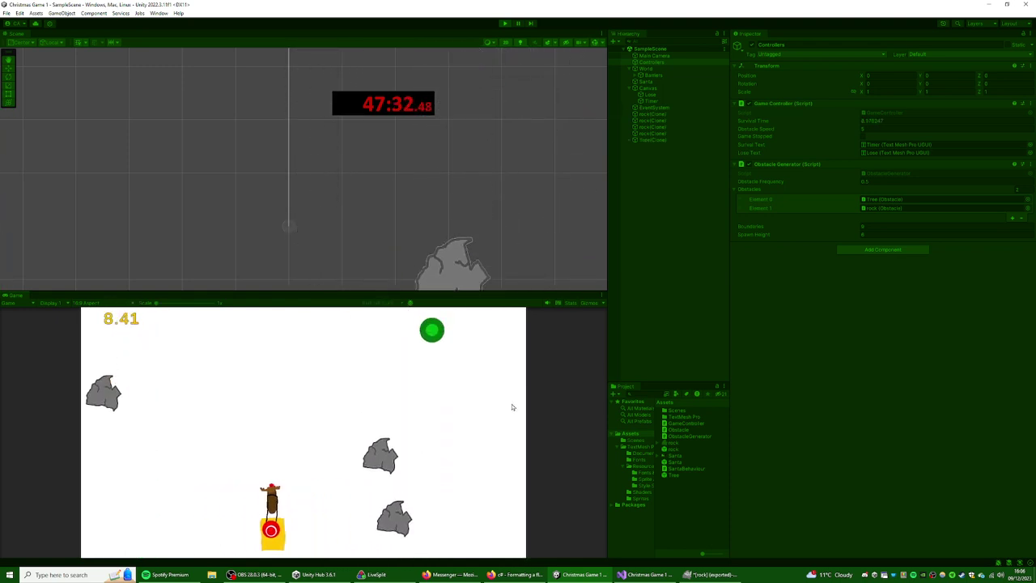
key("Right")
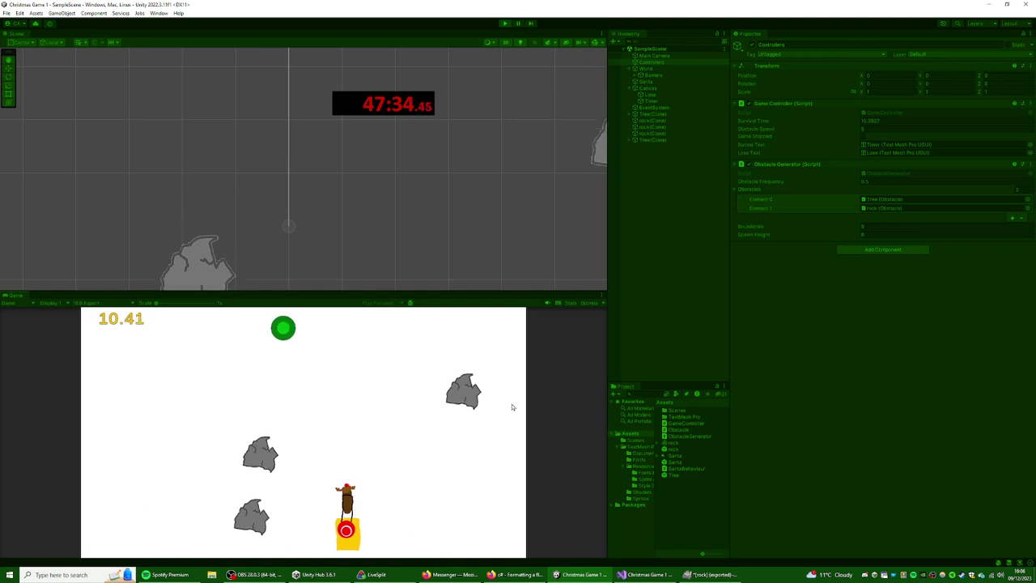
key("Right")
key("Left")
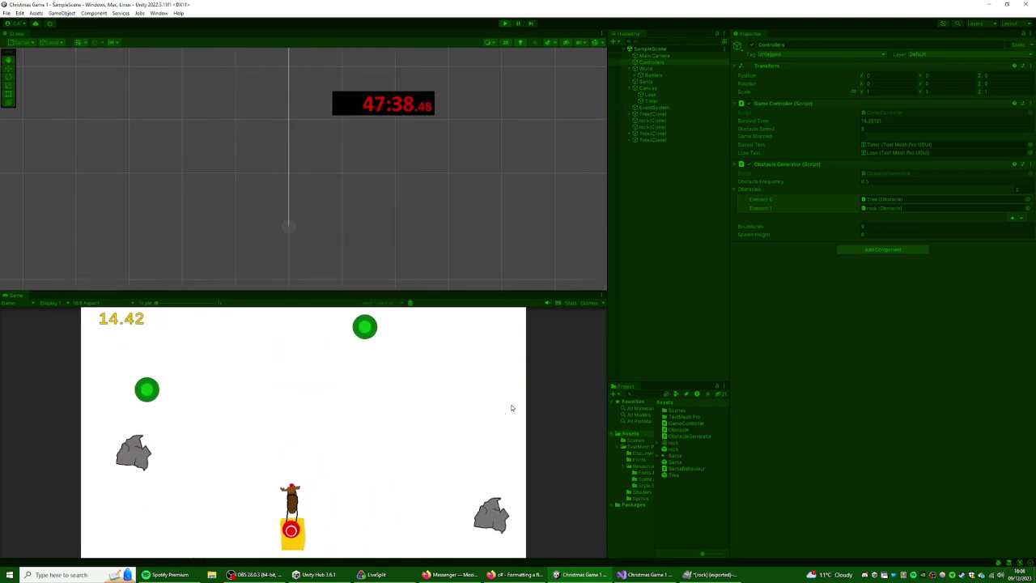
key("Right")
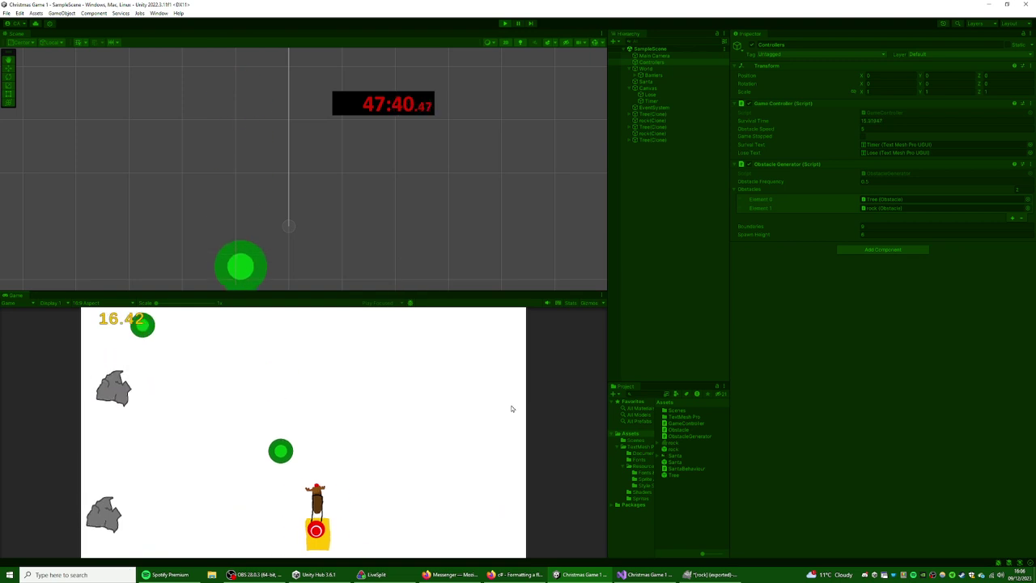
key("Right")
key("Left")
key("Right")
key("ctrl+p")
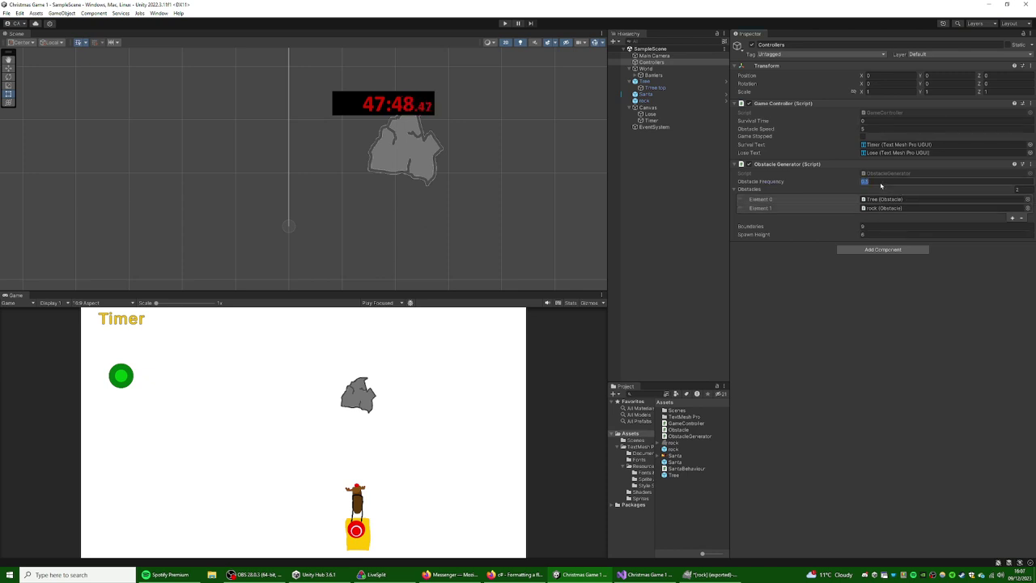
- Set the Obstacle Generator's Obstacle Frequency to 0.25, play the game while steering the sleigh, and stop it
type("25")
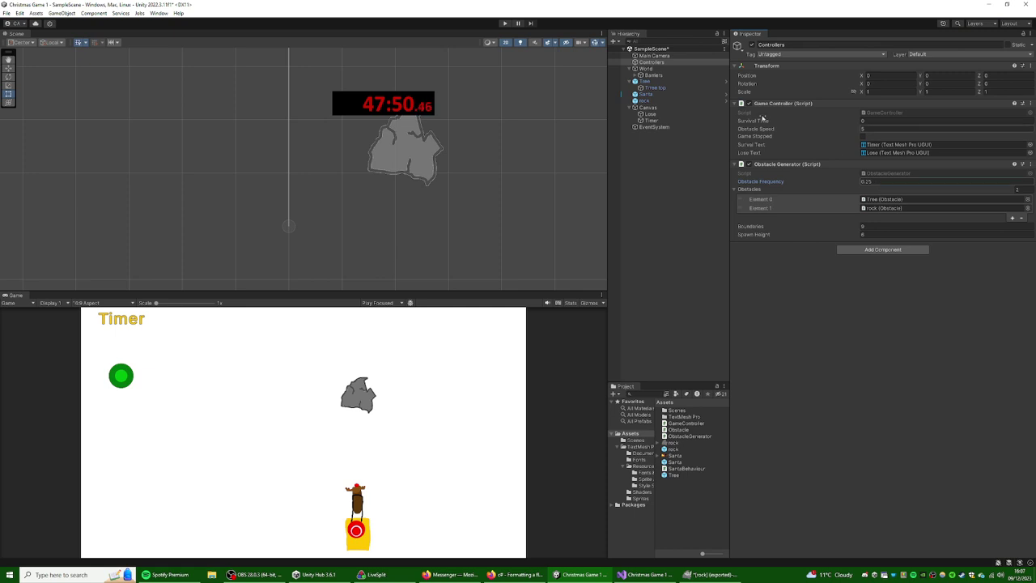
left_click(505, 23)
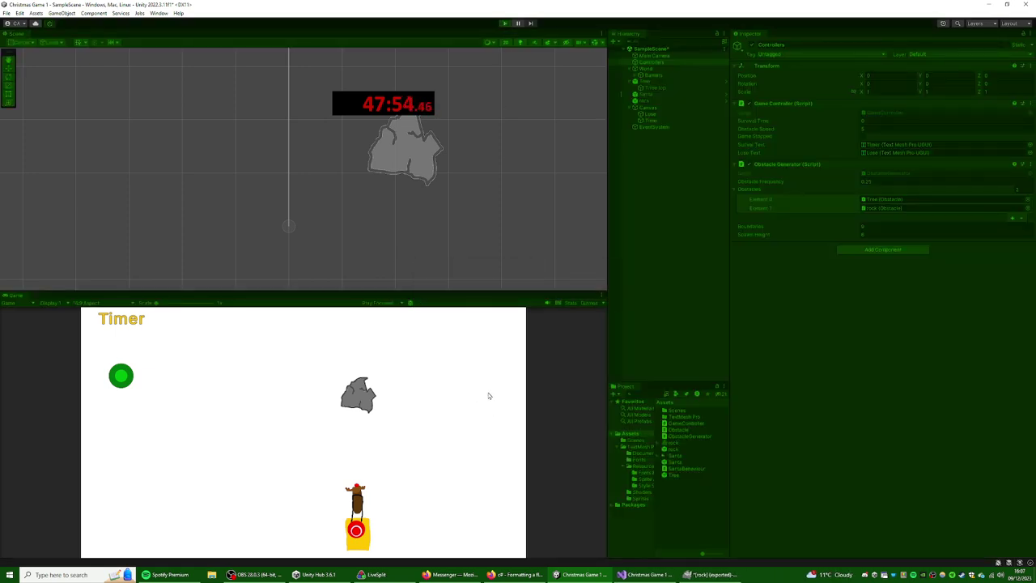
key("Left")
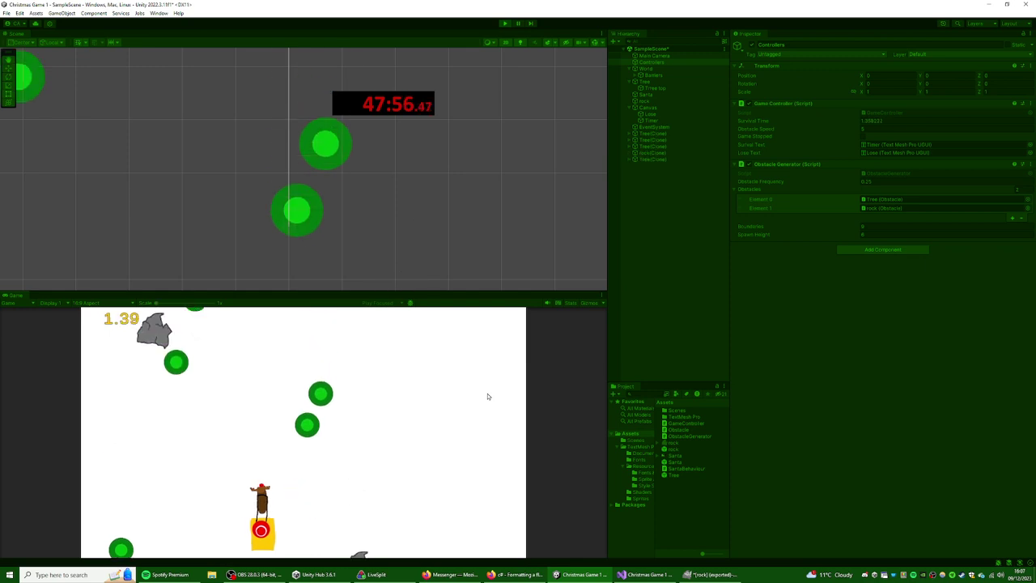
key("Right")
key("Right")
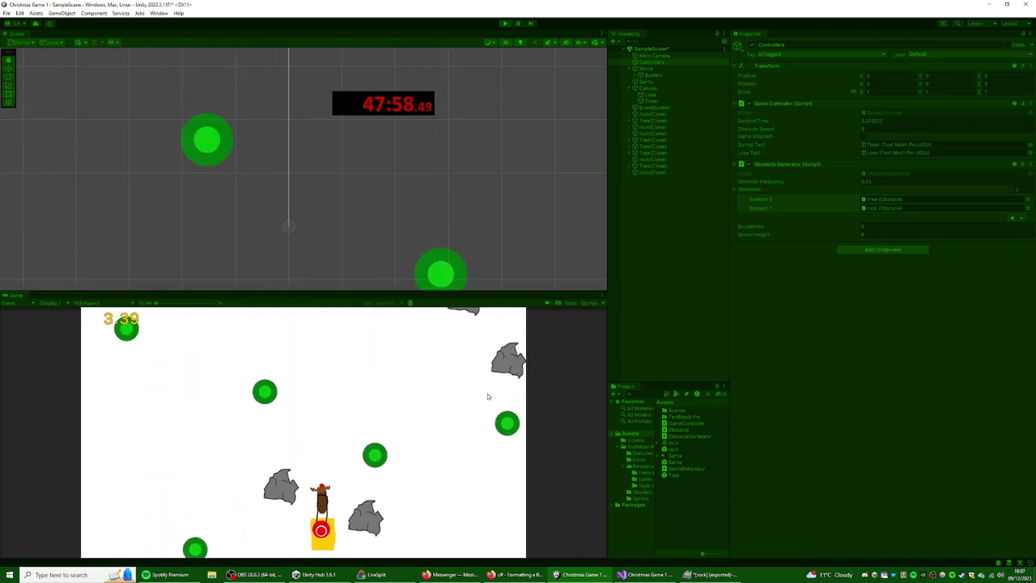
key("ctrl+p")
- Play the game again, steering the sleigh until it crashes to watch obstacle spawning after the crash, and stop it
key("ctrl+p")
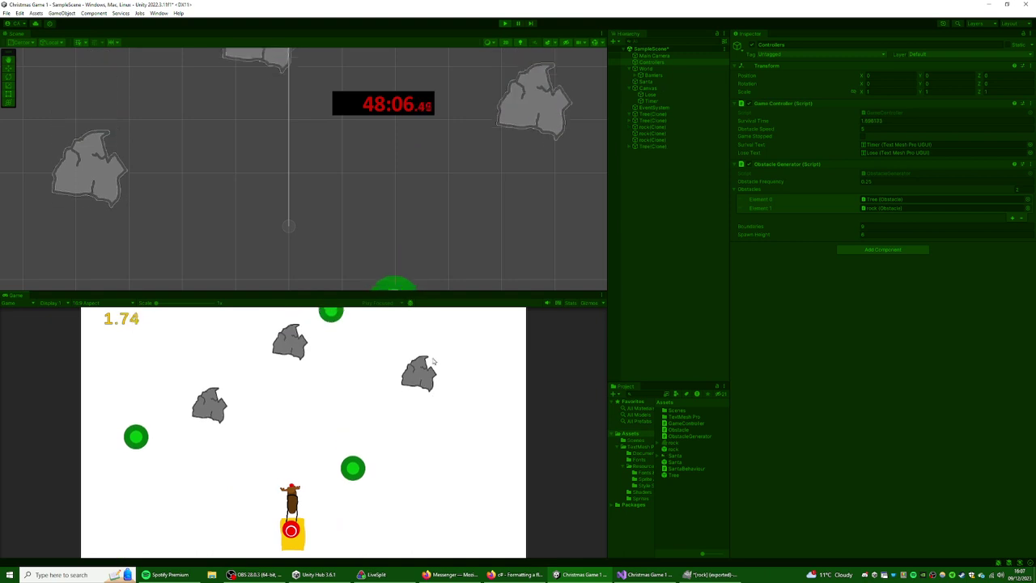
key("Right")
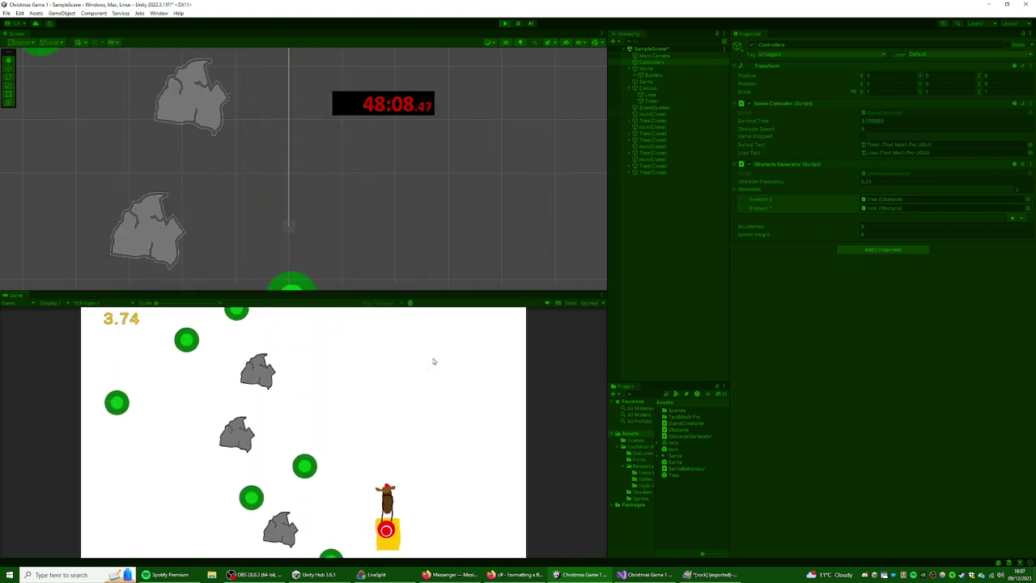
key("Right")
key("Left")
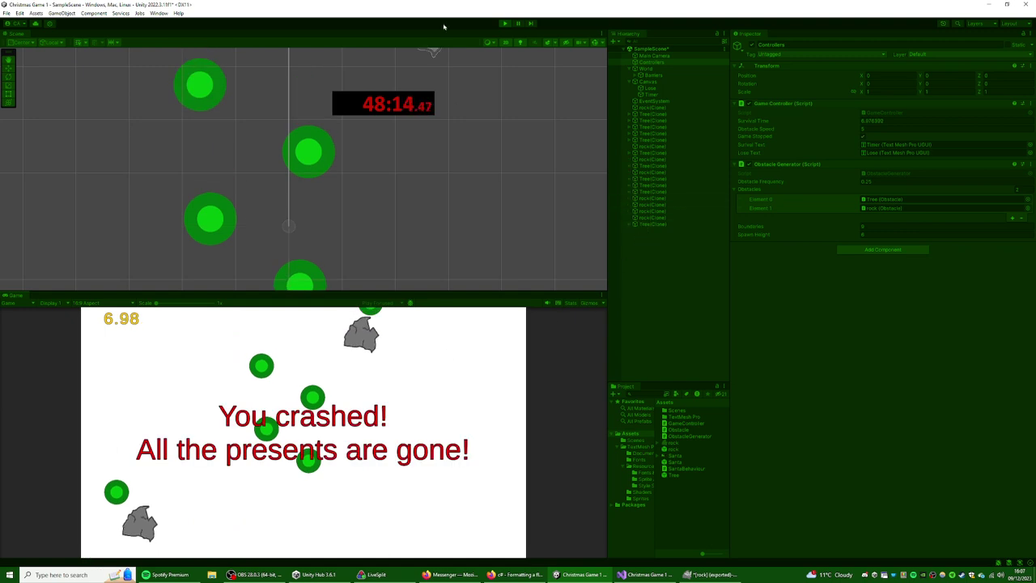
left_click(506, 23)
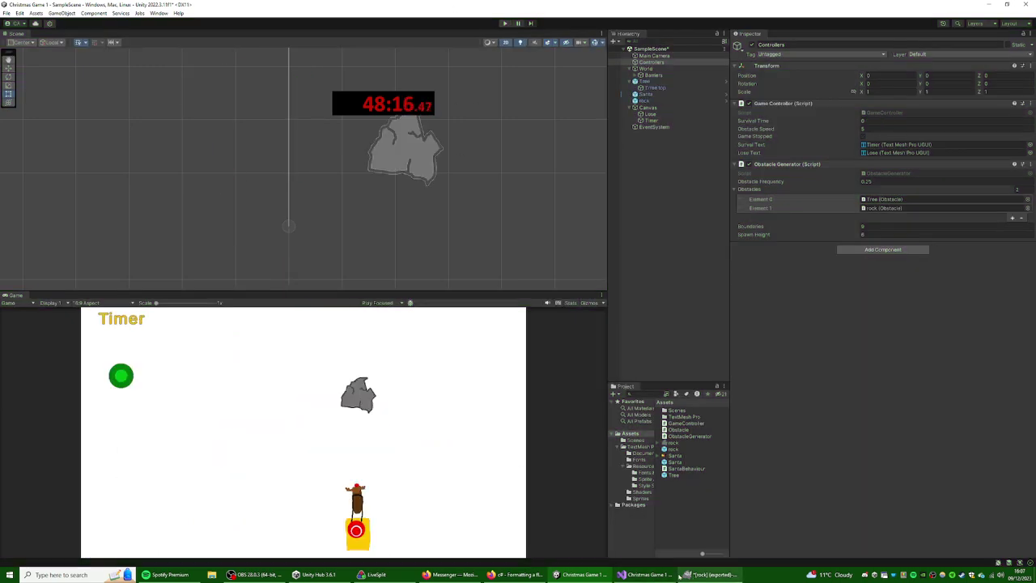
- Switch to Visual Studio and add && GameController.instance.m_gameStopped to the m_obstacleTimer condition in the Update method of ObstacleGenerator.cs
left_click(639, 575)
left_click(37, 32)
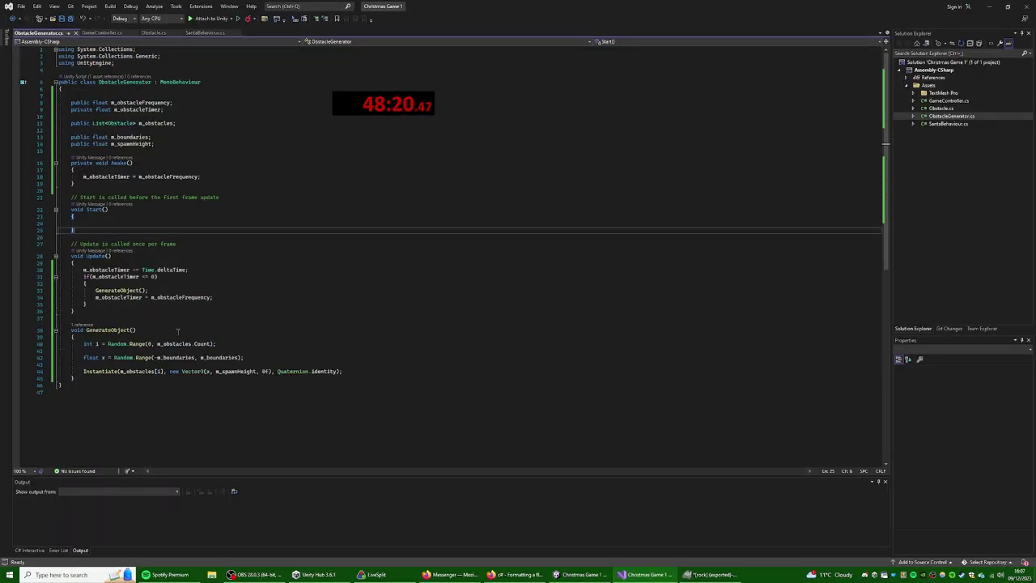
left_click(247, 285)
key("ctrl+End")
left_click(159, 277)
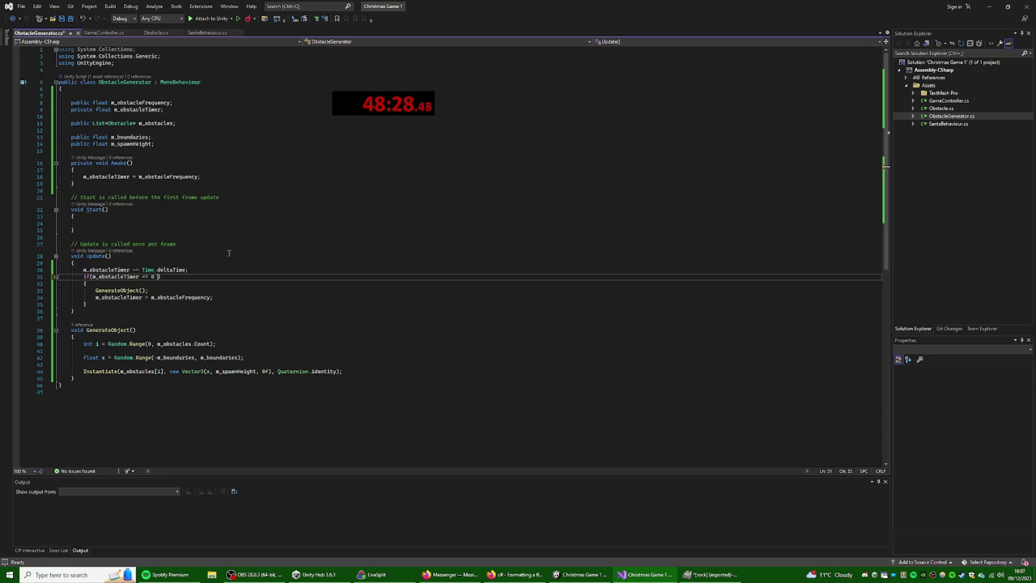
type("&& GameController.instance.")
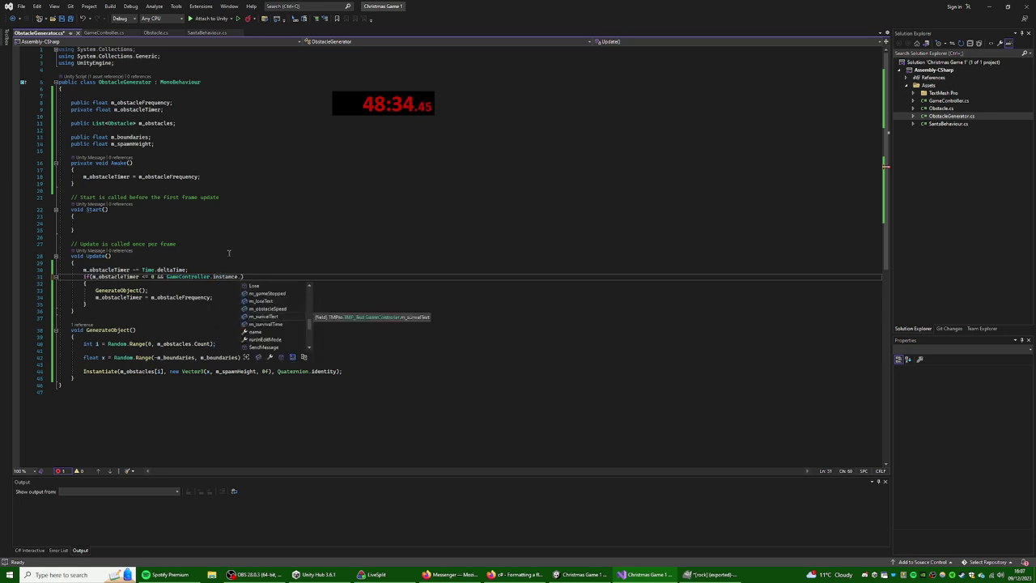
key("Up")
key("Up")
key("Up")
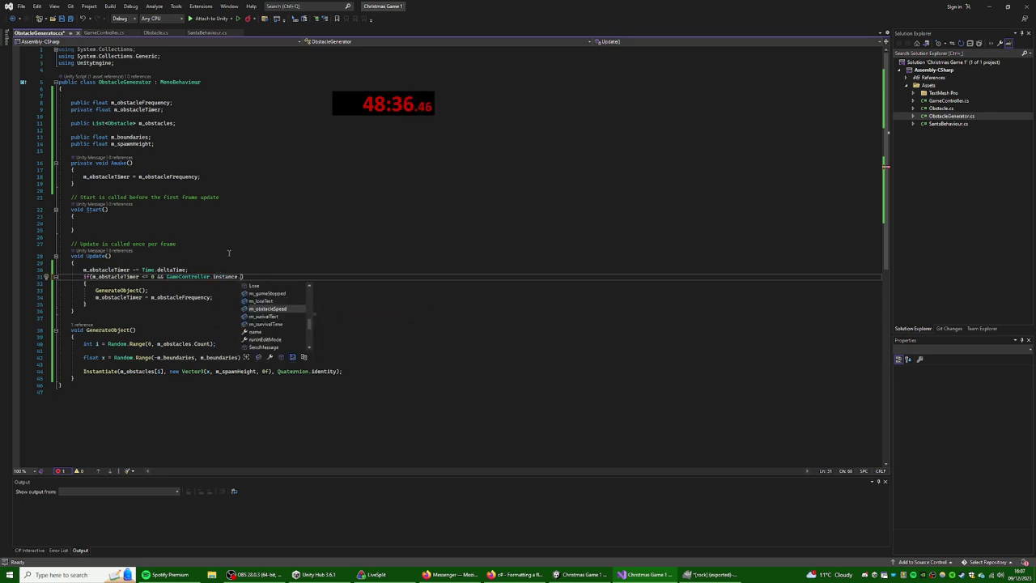
key("Tab")
- Negate the GameController.instance.m_gameStopped check with ! and save ObstacleGenerator.cs
key("Left")
key("Left")
key("Left")
key("Left")
key("Left")
key("Left")
key("Left")
key("Left")
key("Left")
key("Left")
key("Left")
key("Left")
key("Left")
key("Left")
key("Left")
key("ctrl+Left")
type("!")
key("ctrl+s")
left_click(228, 251)
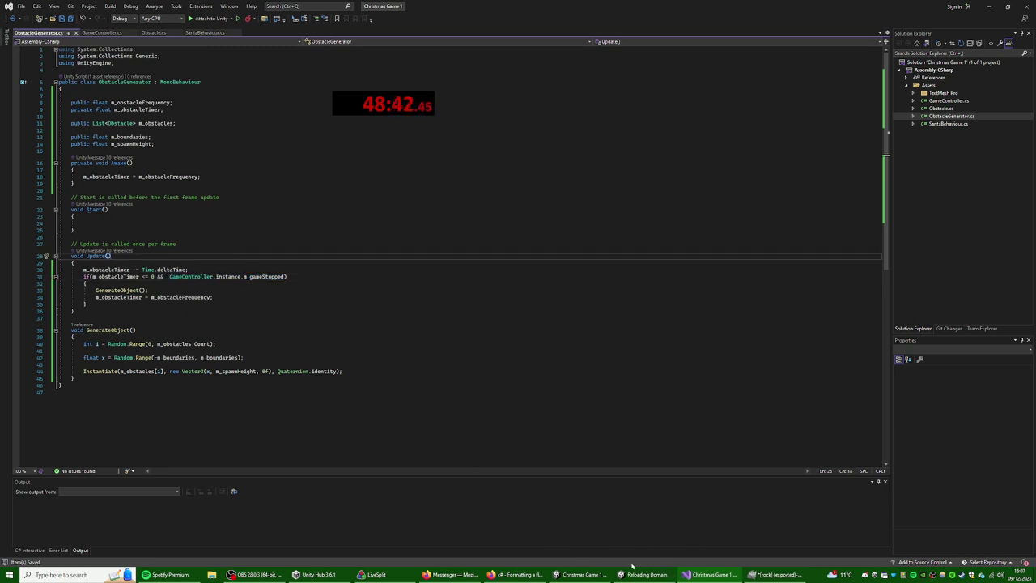
- Switch to Unity and enlarge the Game view by shrinking the Scene view above it
left_click(571, 571)
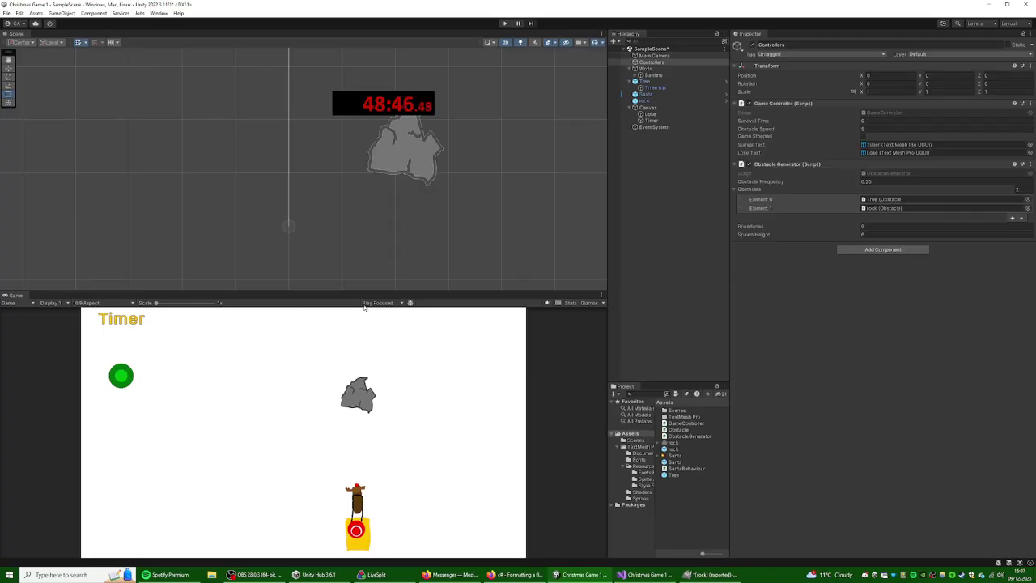
left_click_drag(391, 291, 391, 232)
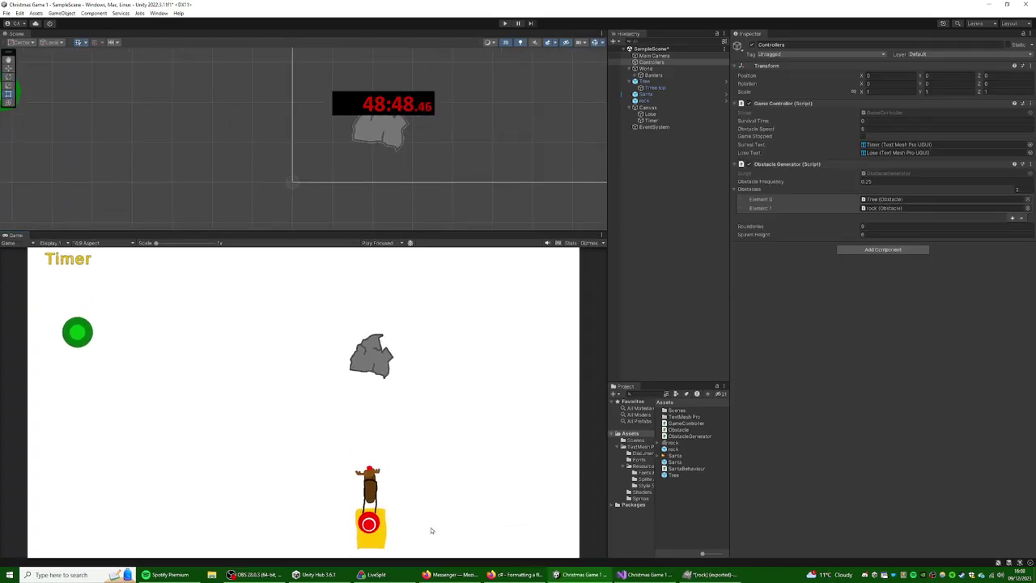
- Switch to Firefox, search the web for freesounds, and open the Freesound website
left_click(500, 576)
left_click(167, 26)
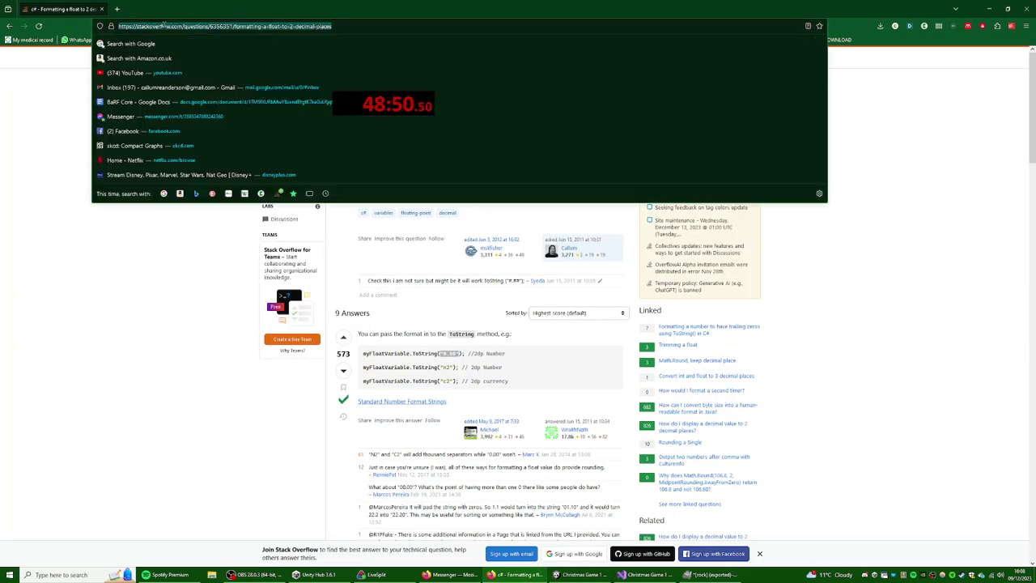
type("freesounds")
key("Return")
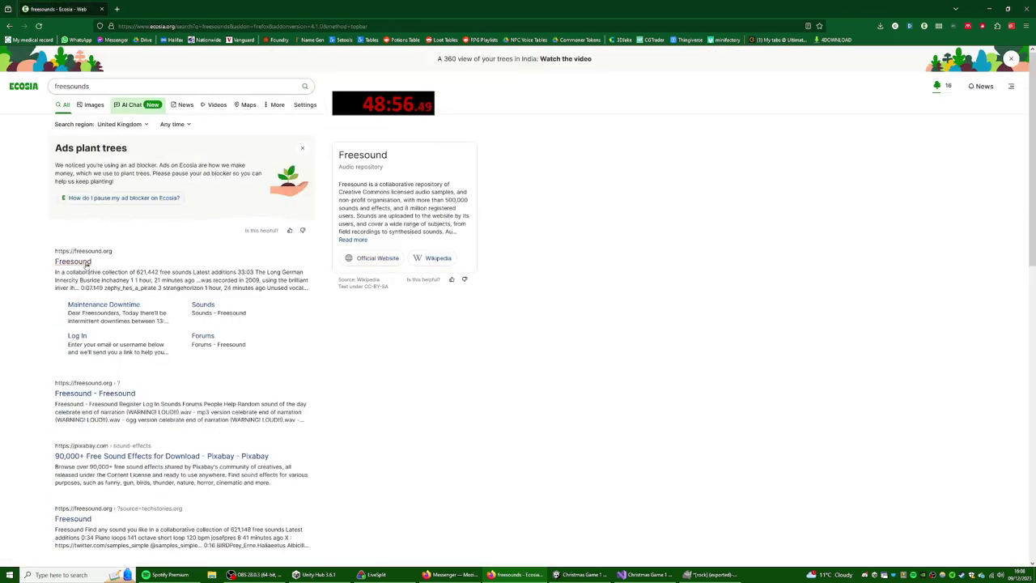
left_click(81, 264)
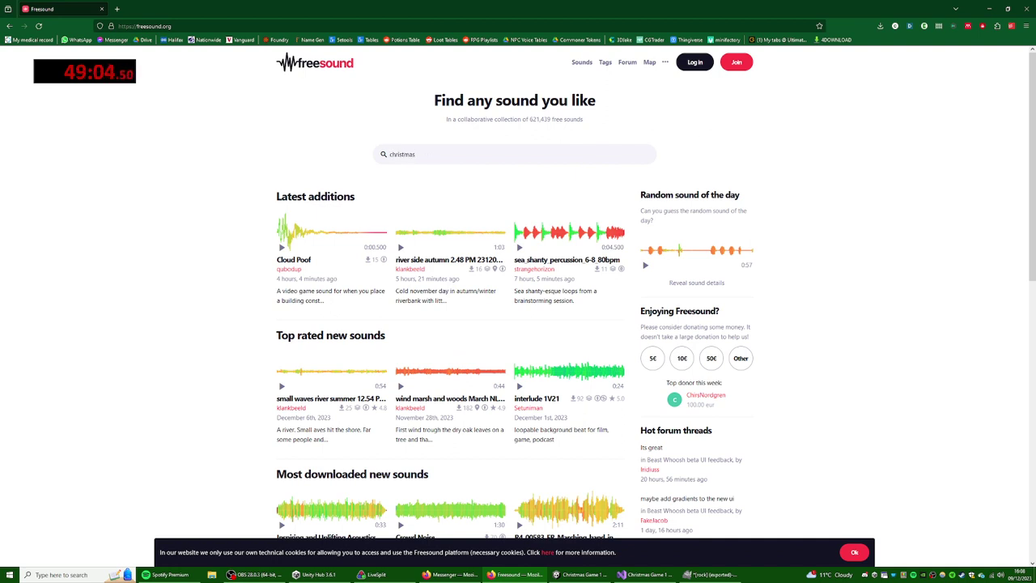
- Search Freesound for christmas and preview several results, including Christmas blues.mp3, Christmas Angel Chimes.wav and Christmas Melody 1
key("Return")
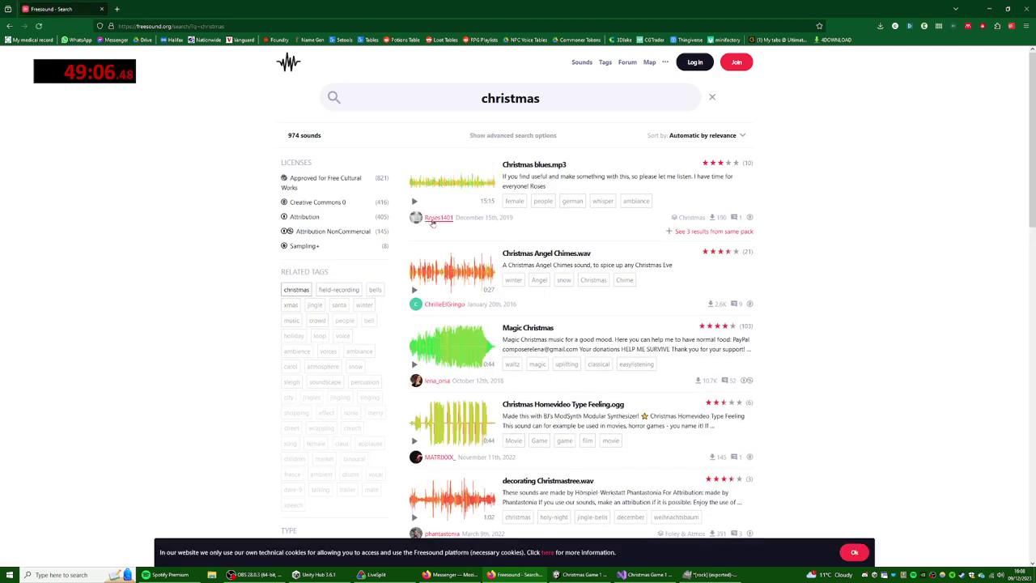
left_click(413, 201)
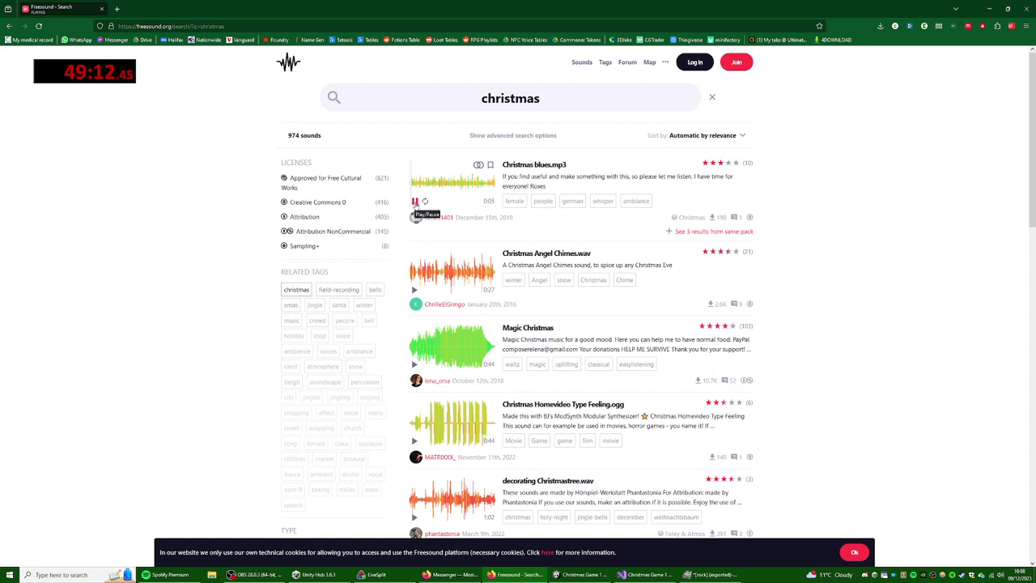
left_click(416, 202)
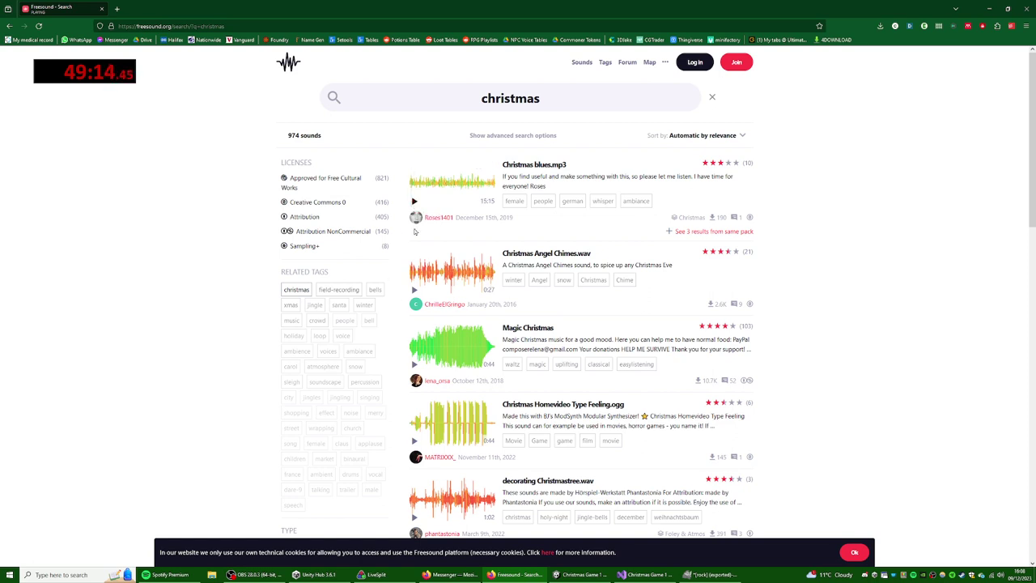
scroll(428, 252, "down", 1)
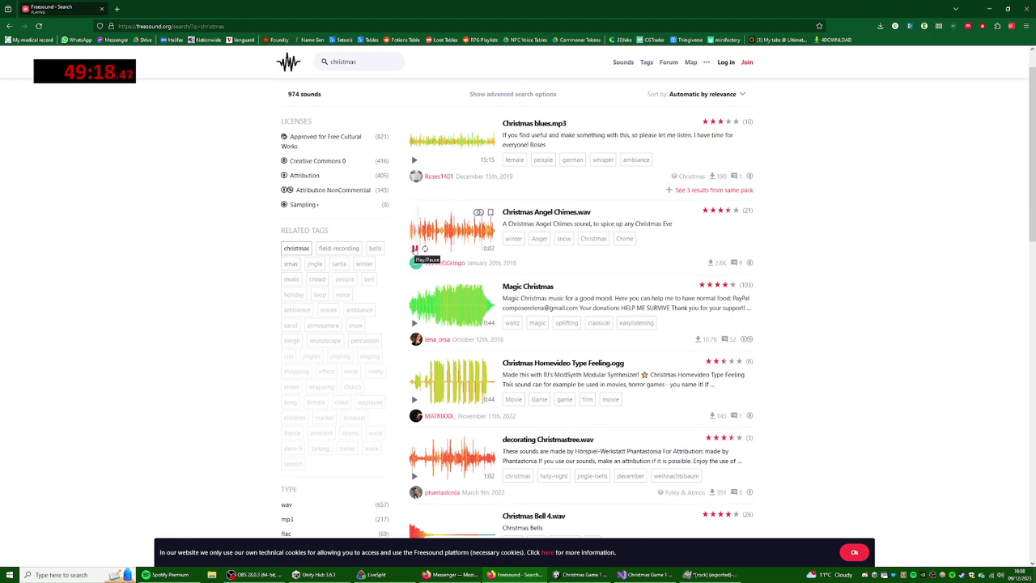
left_click(414, 249)
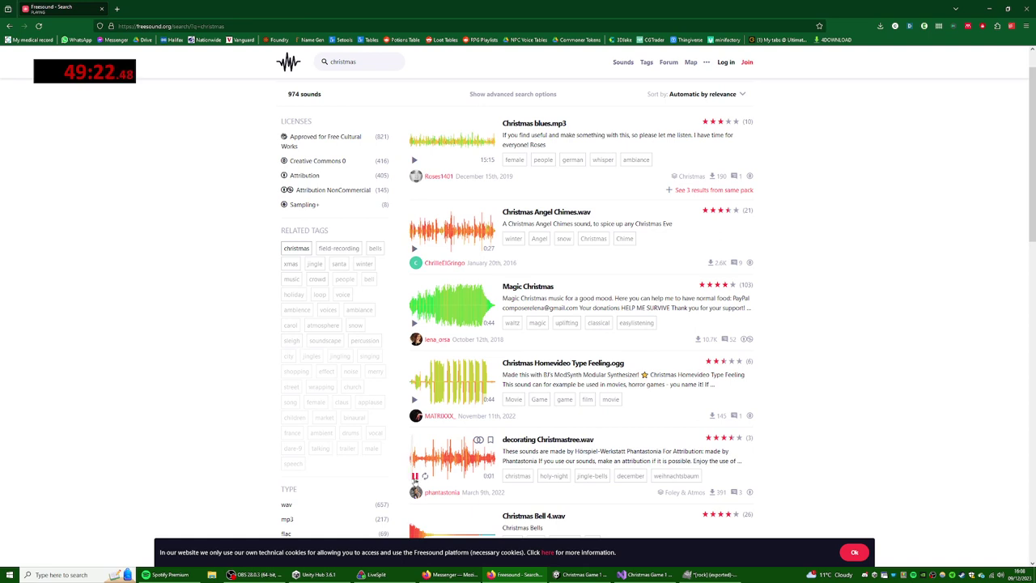
scroll(519, 399, "down", 2)
scroll(588, 408, "down", 2)
scroll(569, 385, "down", 1)
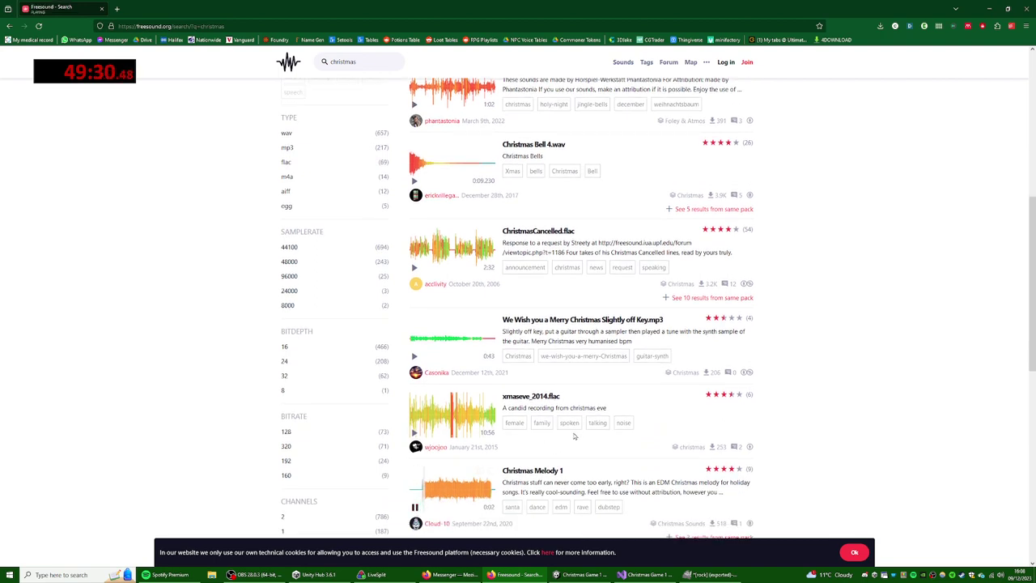
scroll(579, 436, "down", 2)
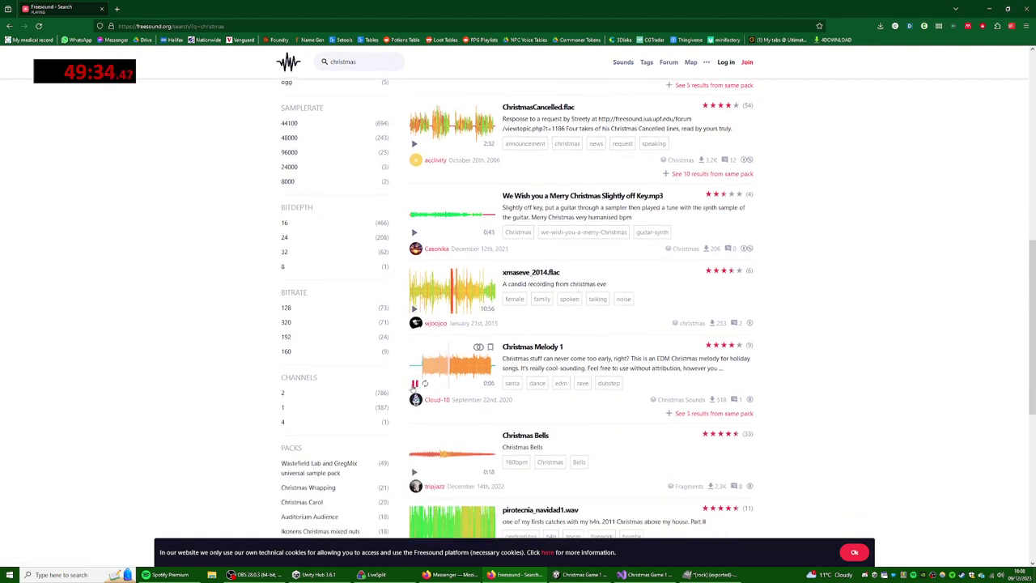
left_click(415, 383)
scroll(558, 381, "down", 2)
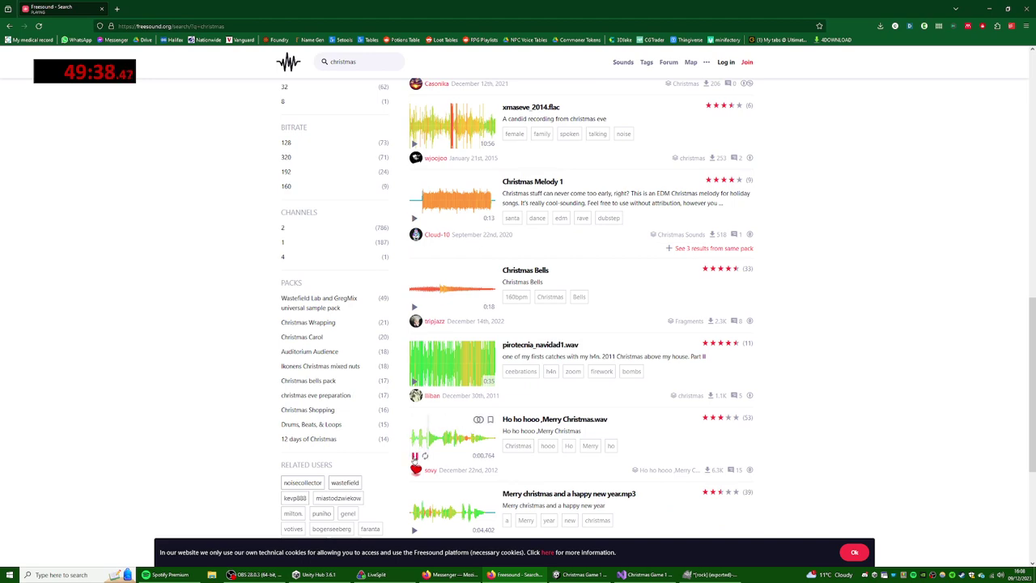
- Search Freesound for christmas music
scroll(417, 460, "up", 10)
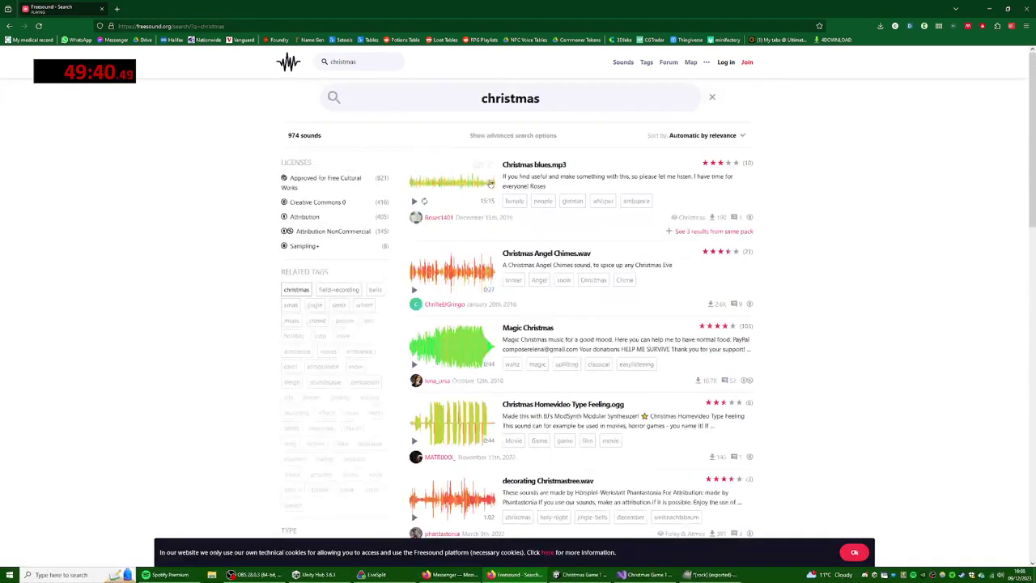
type("music")
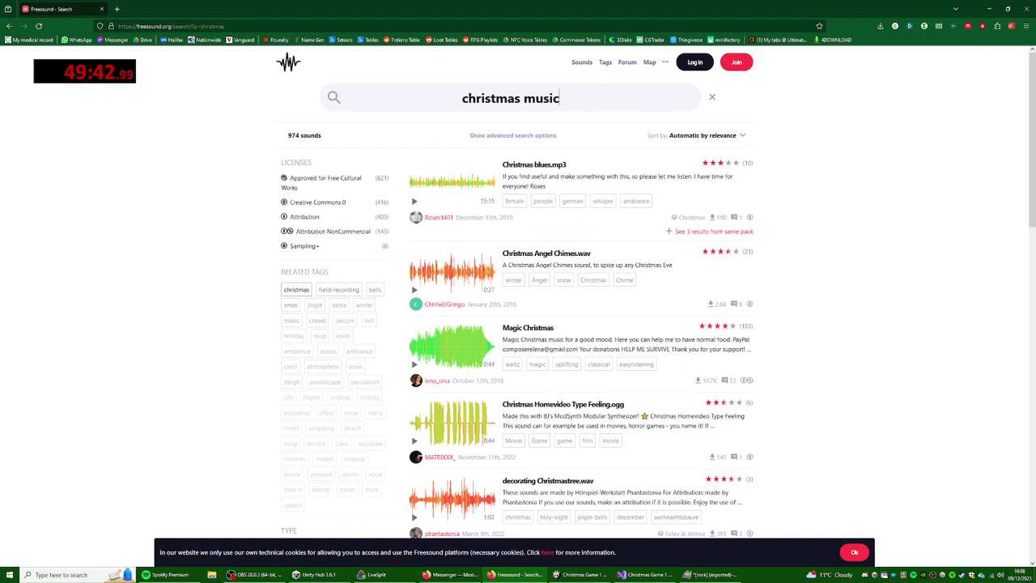
key("Return")
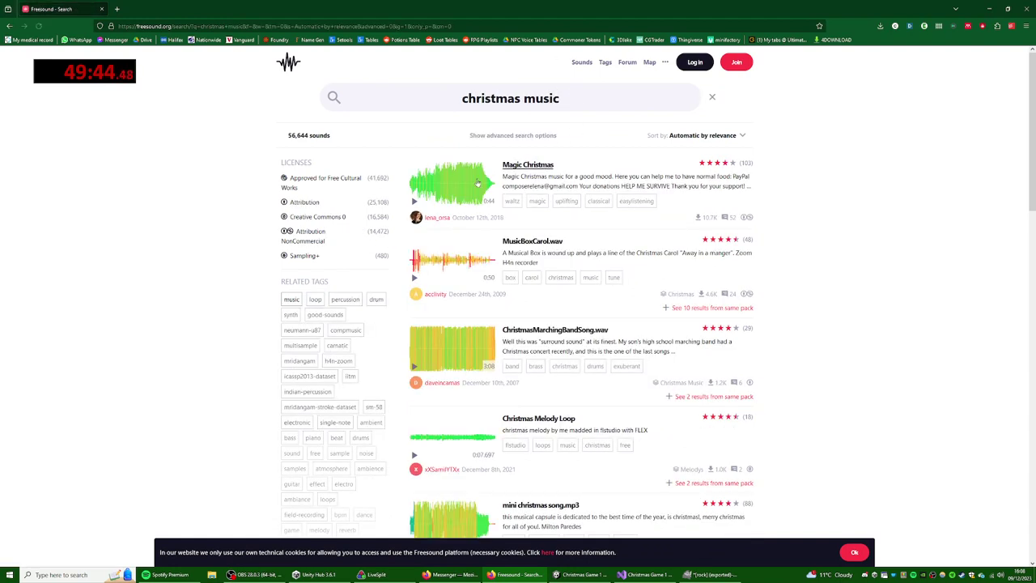
- Preview several results, including Magic Christmas, Christmas Melody Loop, mini christmas song.mp3, jinglebellslong.wav and We Wish You A Merry Christmas
left_click(414, 202)
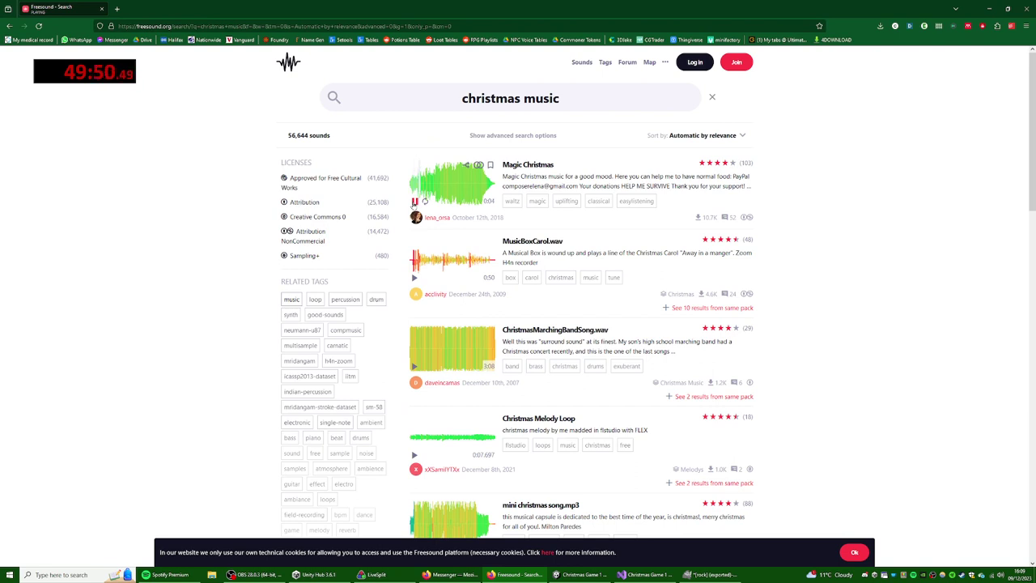
left_click(414, 202)
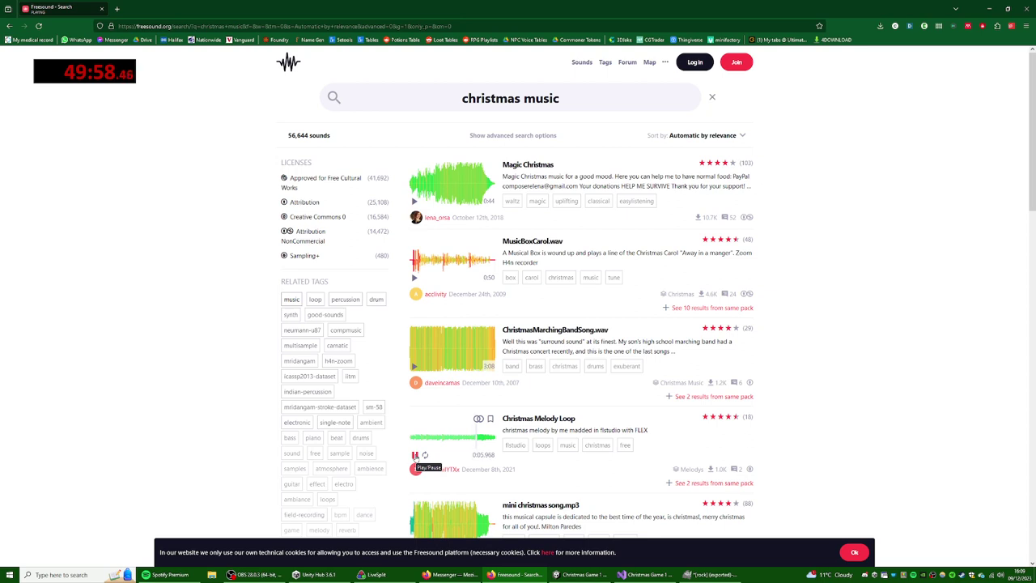
scroll(429, 325, "down", 3)
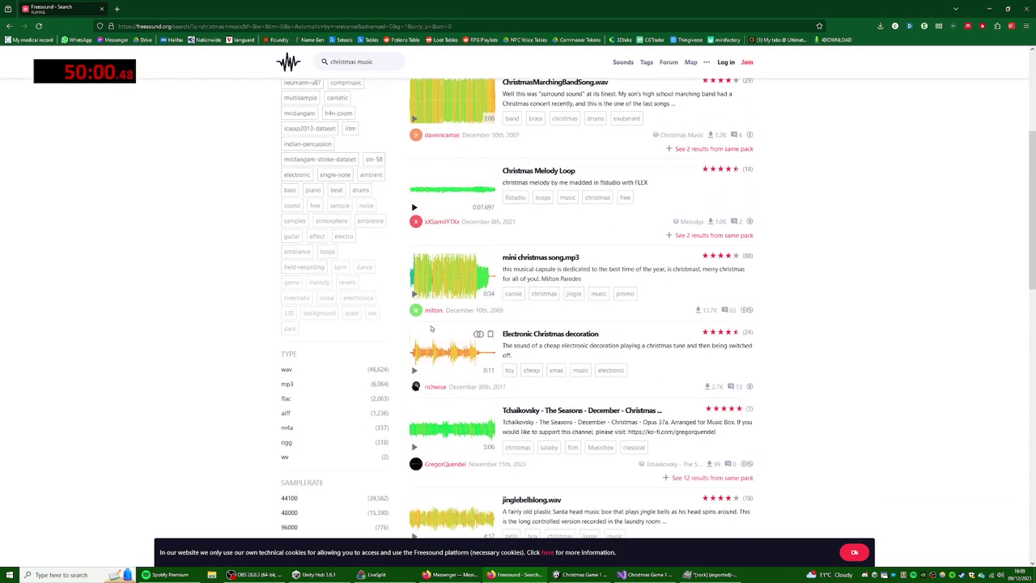
left_click(415, 293)
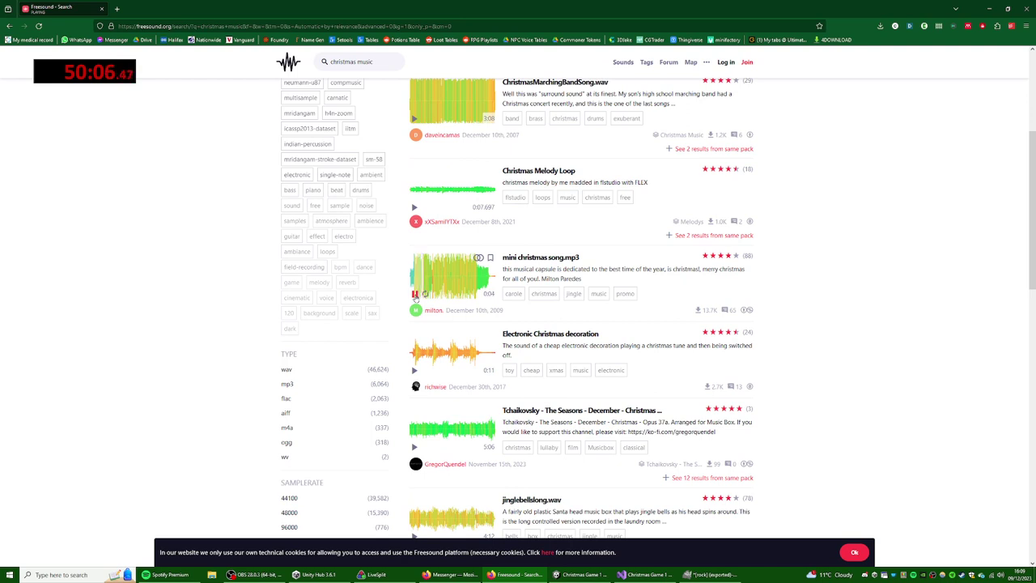
left_click(414, 293)
scroll(415, 298, "down", 2)
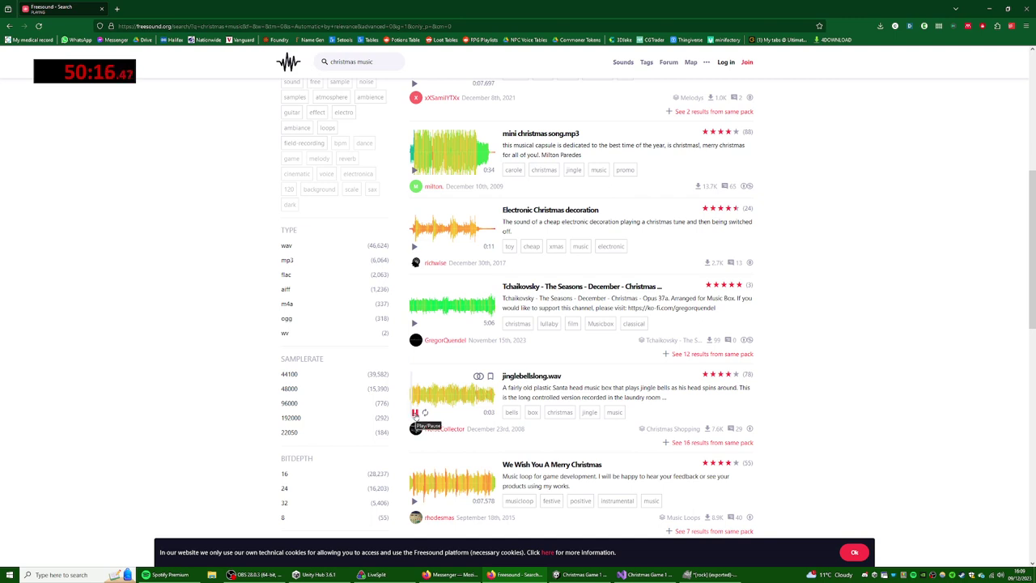
left_click(415, 412)
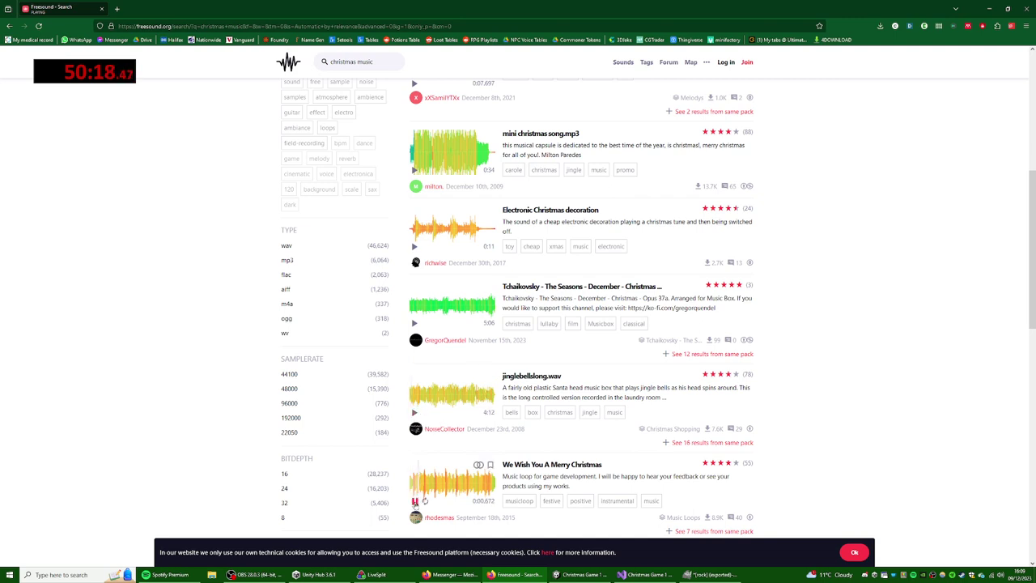
scroll(429, 453, "down", 3)
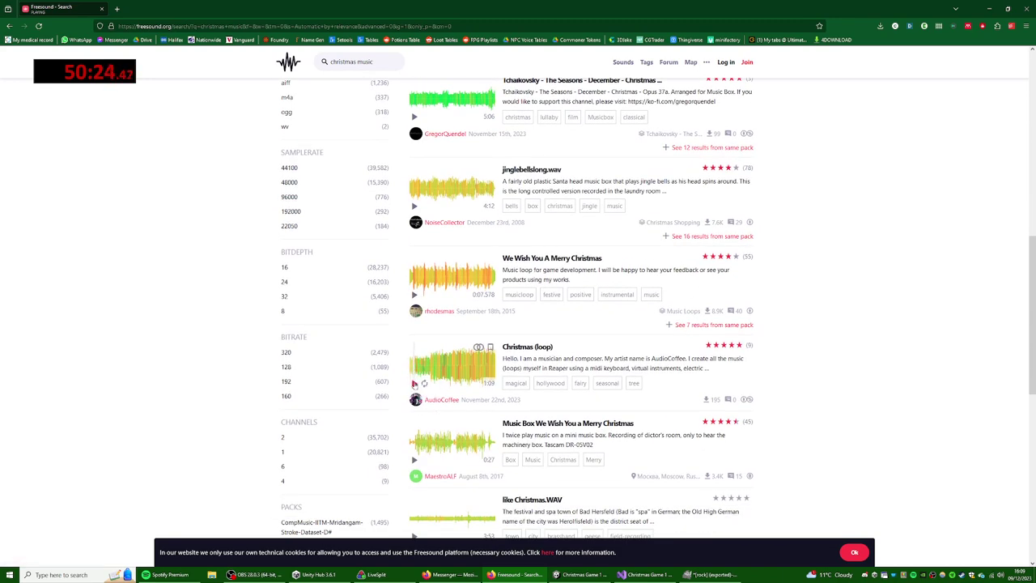
scroll(414, 381, "up", 2)
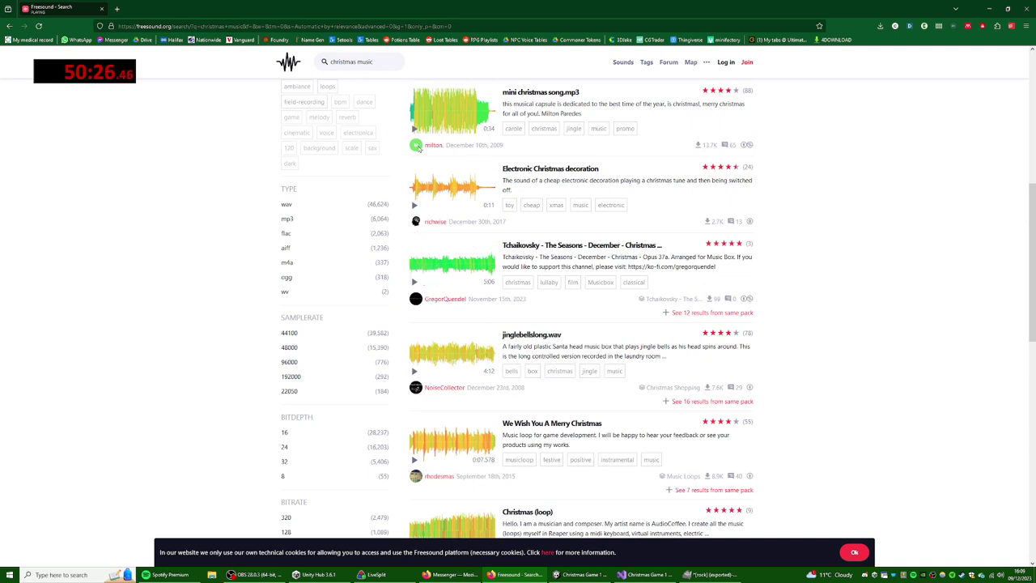
- Replay mini christmas song.mp3 and skip close to its end to hear how it finishes and loops
left_click(414, 129)
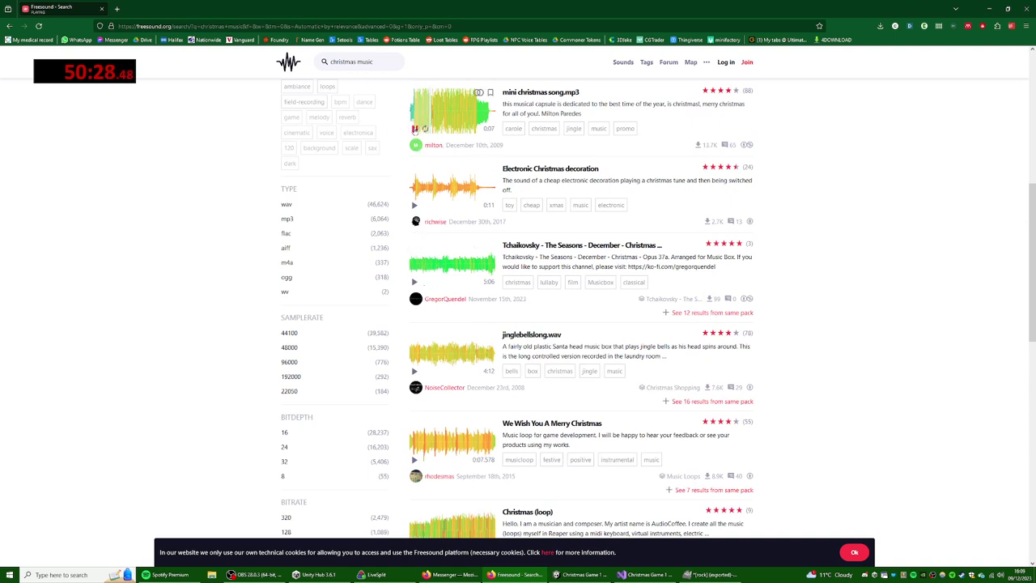
left_click(484, 109)
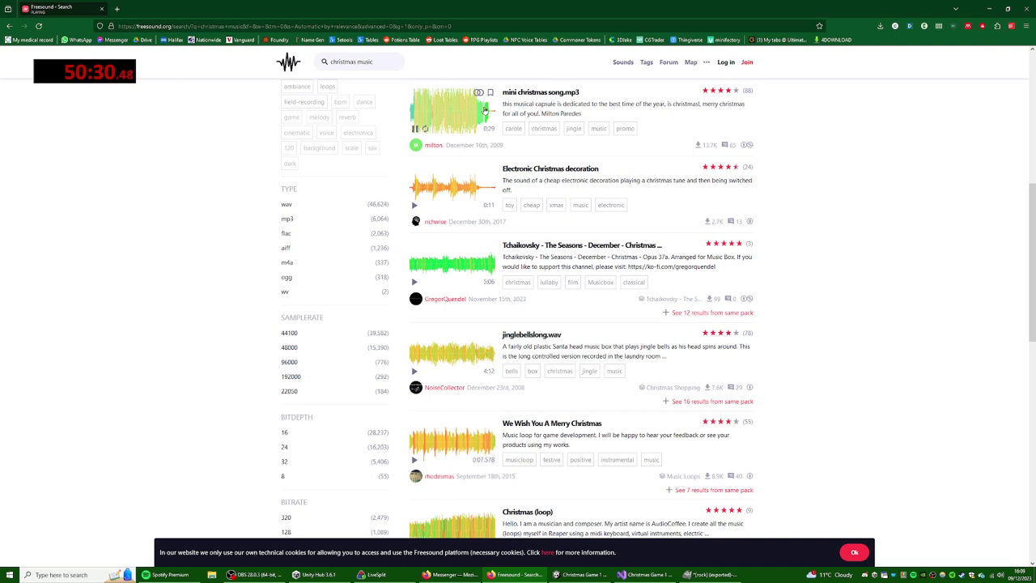
scroll(458, 130, "up", 1)
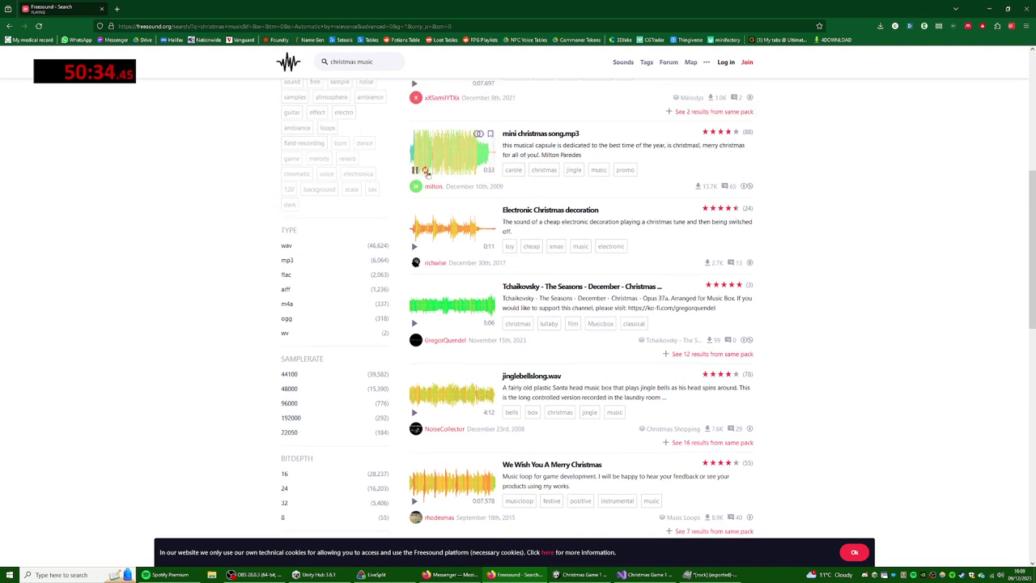
left_click(486, 151)
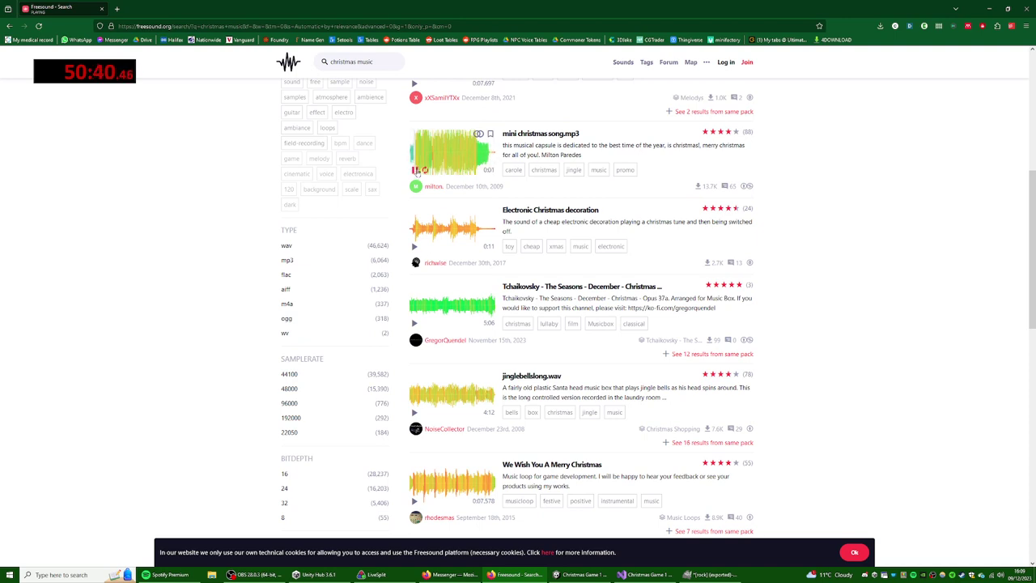
- Open the mini christmas song.mp3 page and log in to Freesound with the prefilled account details to enable downloading
left_click(538, 135)
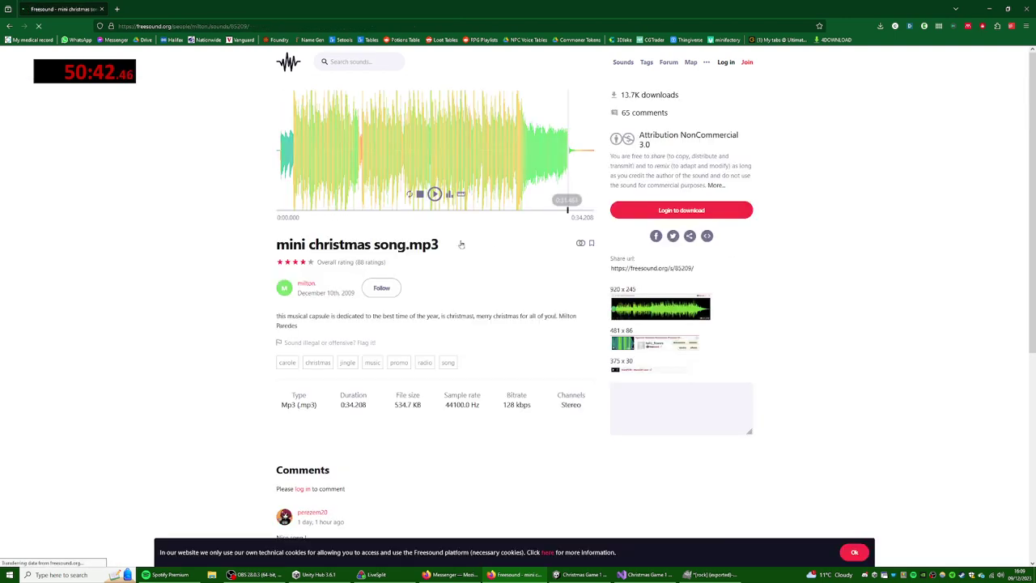
left_click(681, 211)
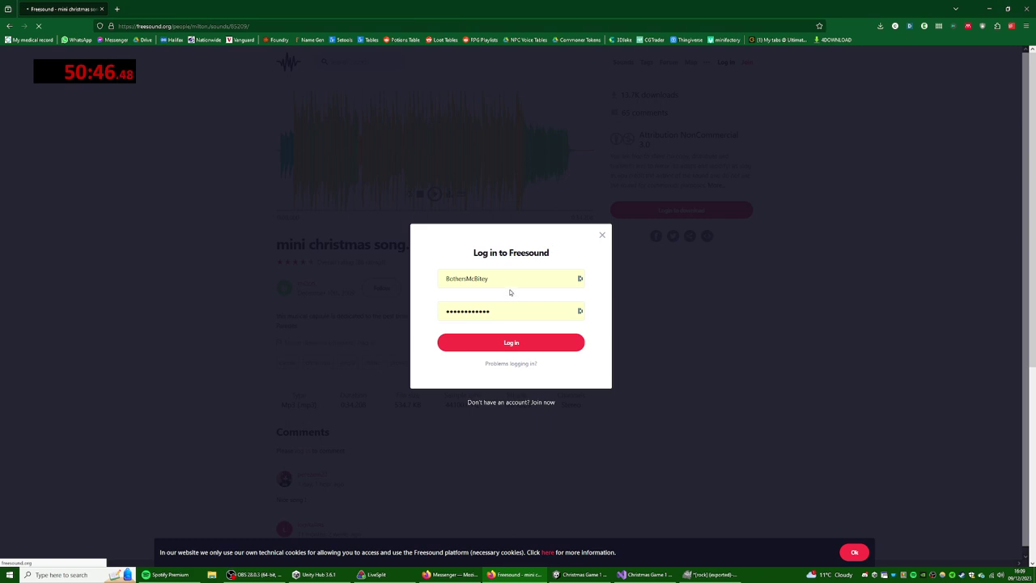
left_click(523, 347)
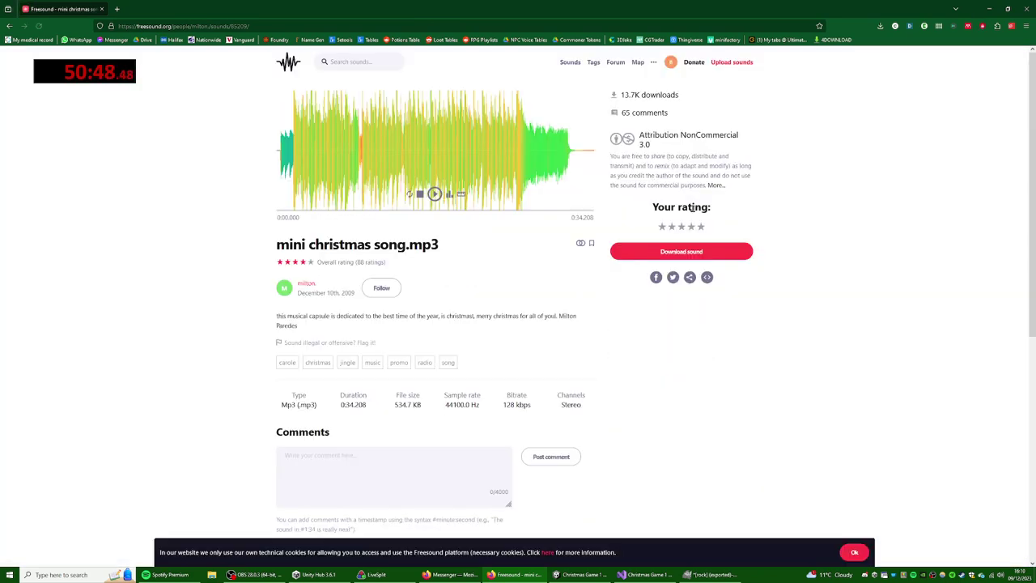
- Download mini christmas song.mp3 and save it to the Assets folder of Christmas Game 1, inside Dev Workspace > 1_hour_Games
left_click(642, 243)
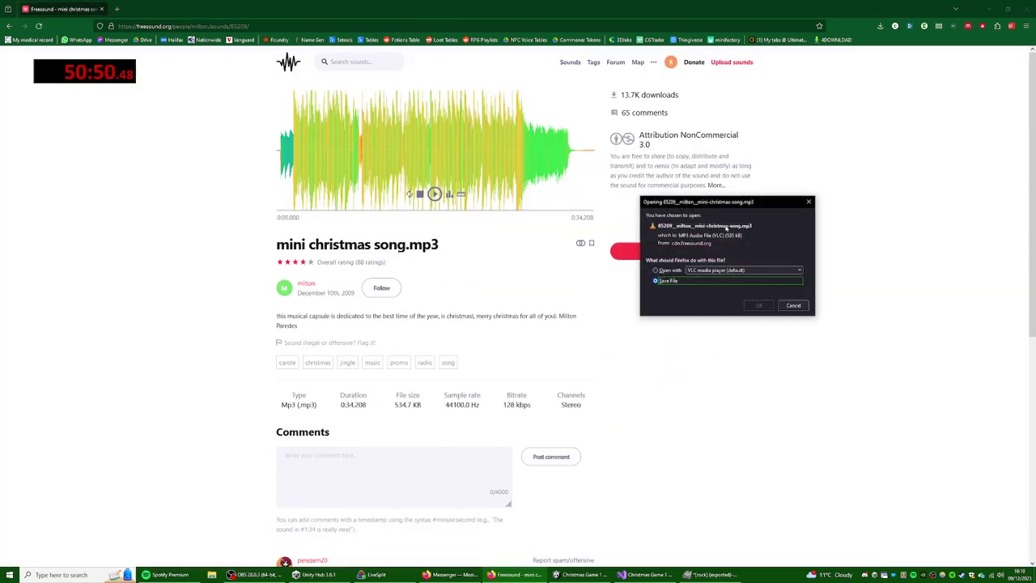
left_click(758, 305)
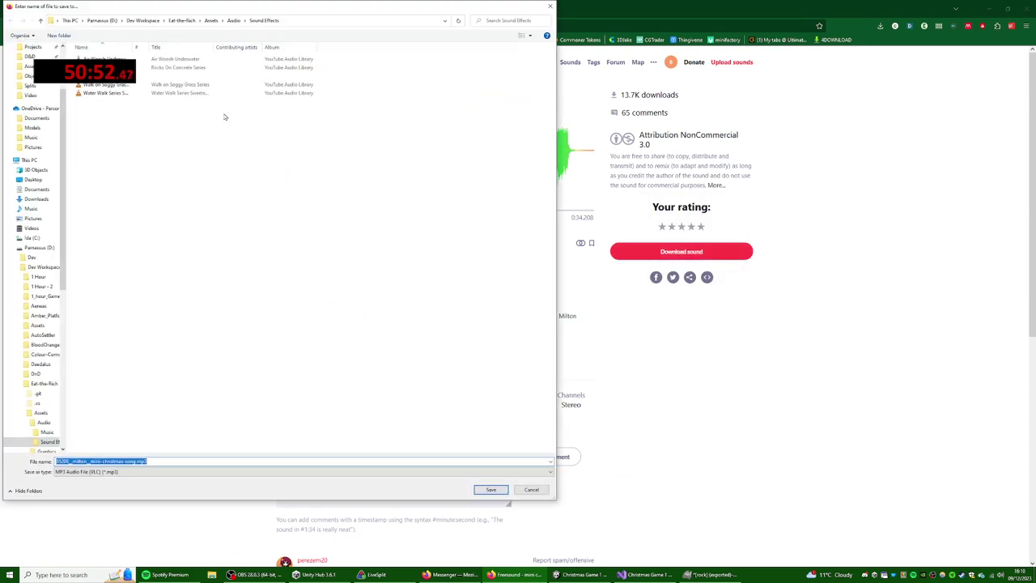
left_click_drag(167, 10, 409, 40)
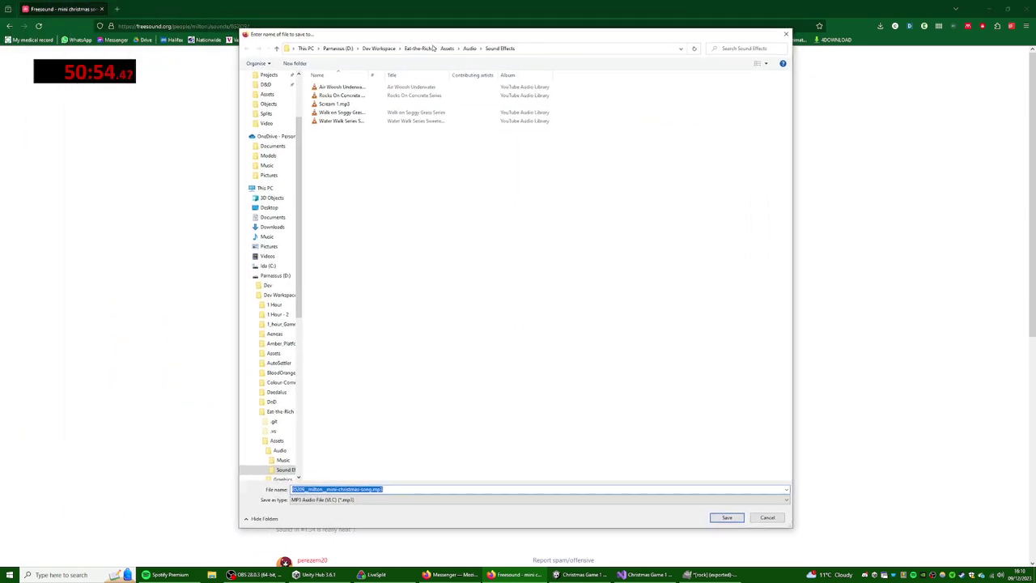
left_click(378, 49)
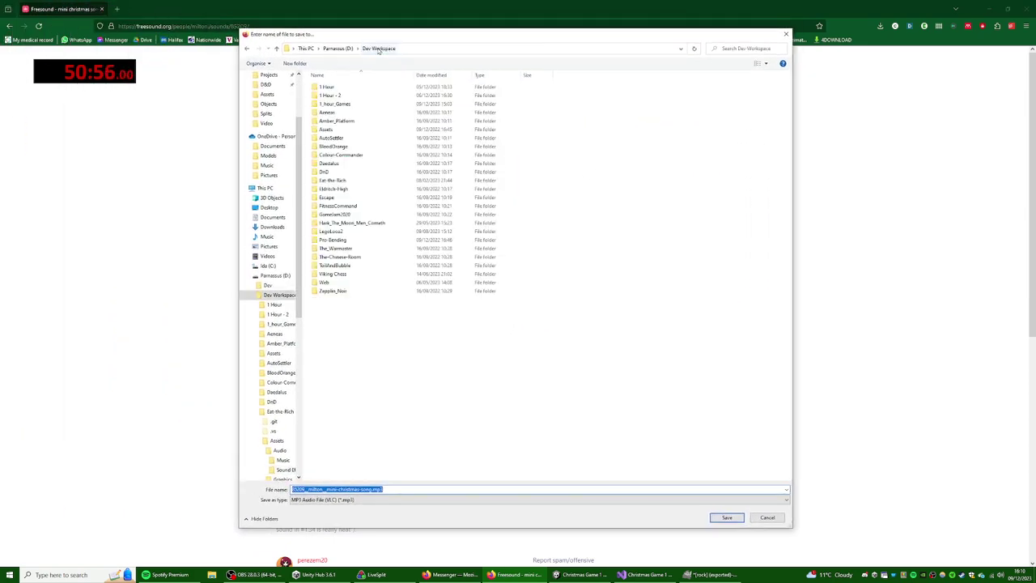
double_click(346, 103)
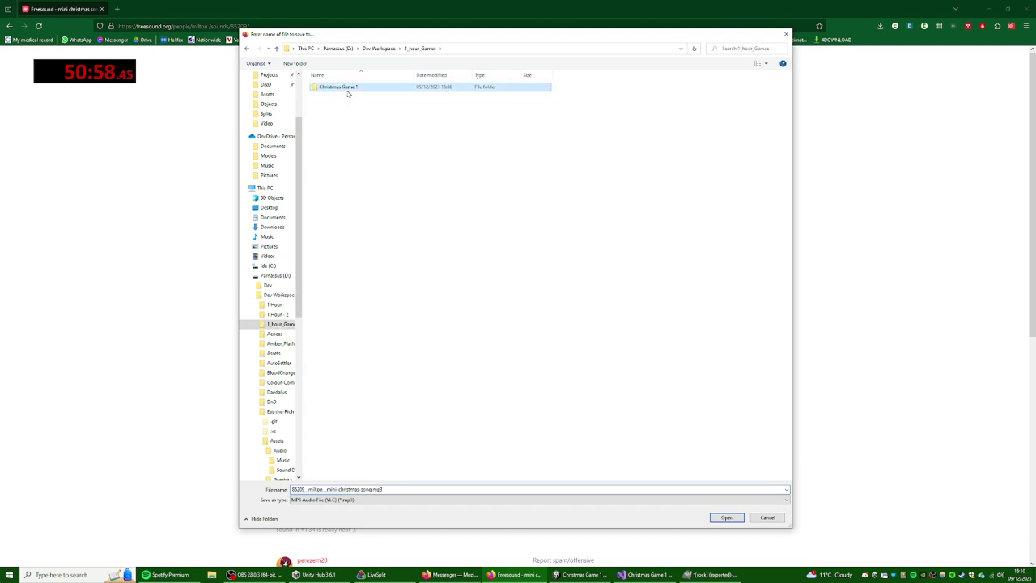
double_click(344, 86)
double_click(348, 95)
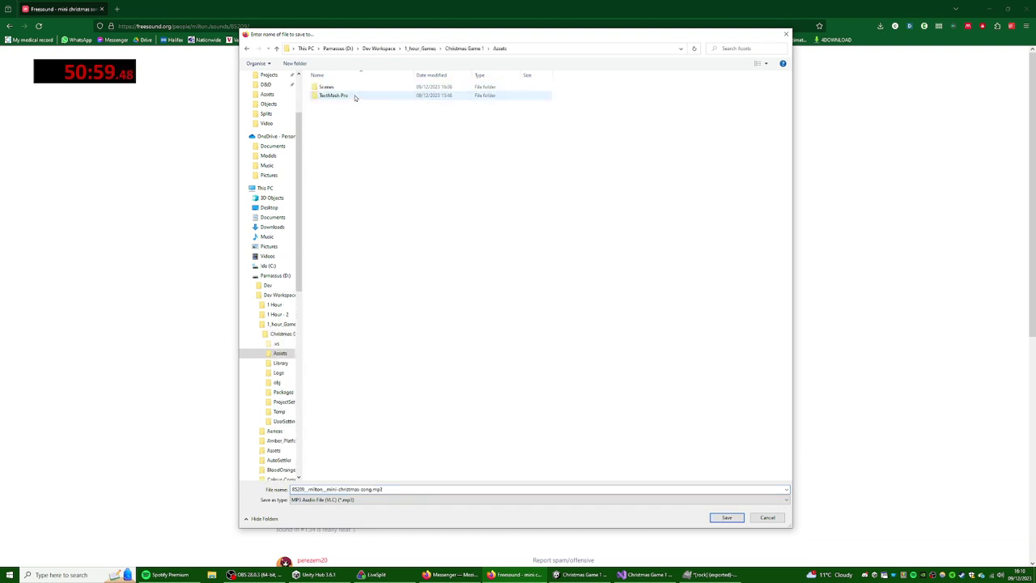
left_click(728, 518)
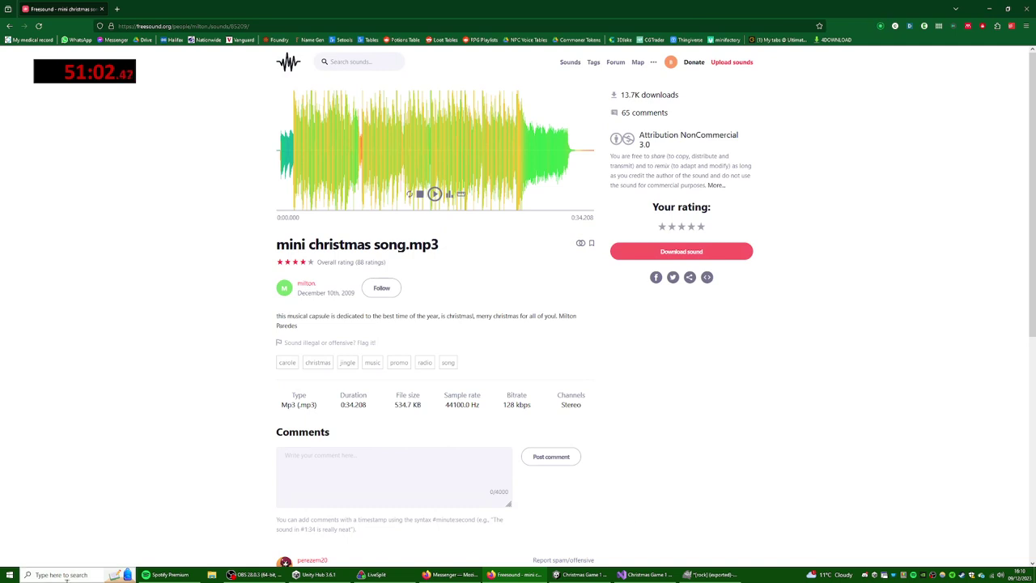
- Find and launch Audacity
key("super")
type("audacity")
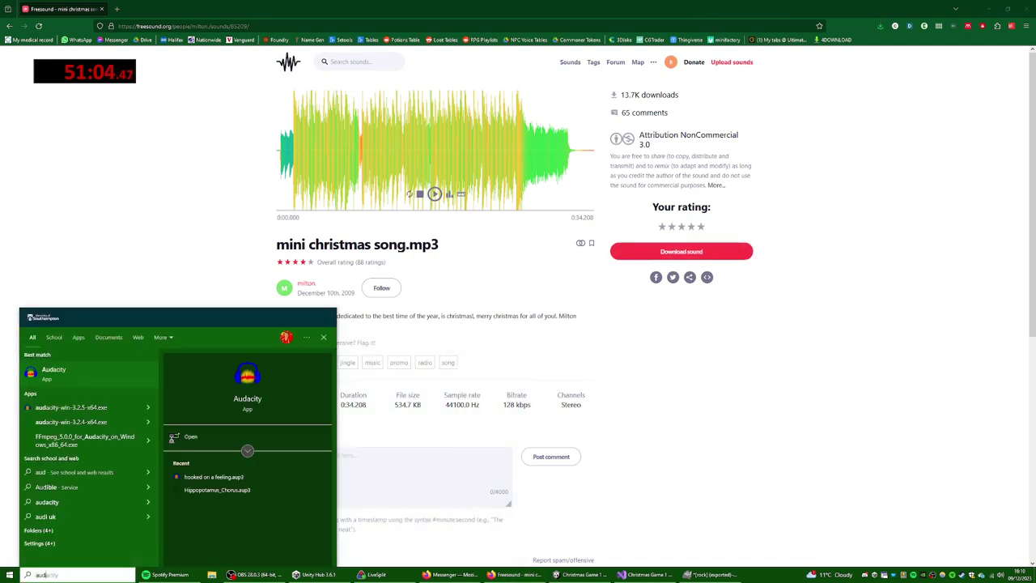
key("Return")
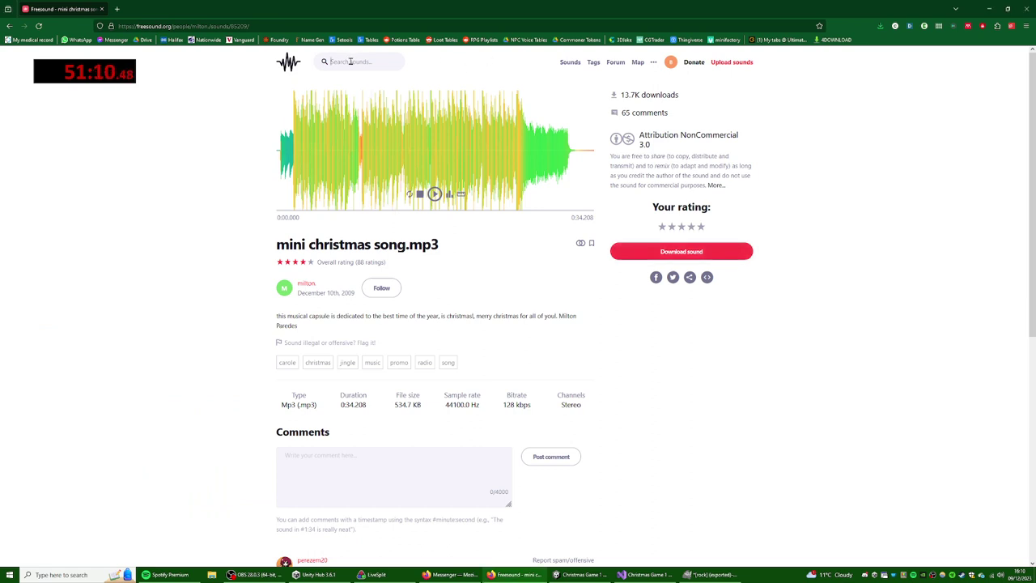
- Search Freesound for off, and replace the query with oof
type("ff")
key("Return")
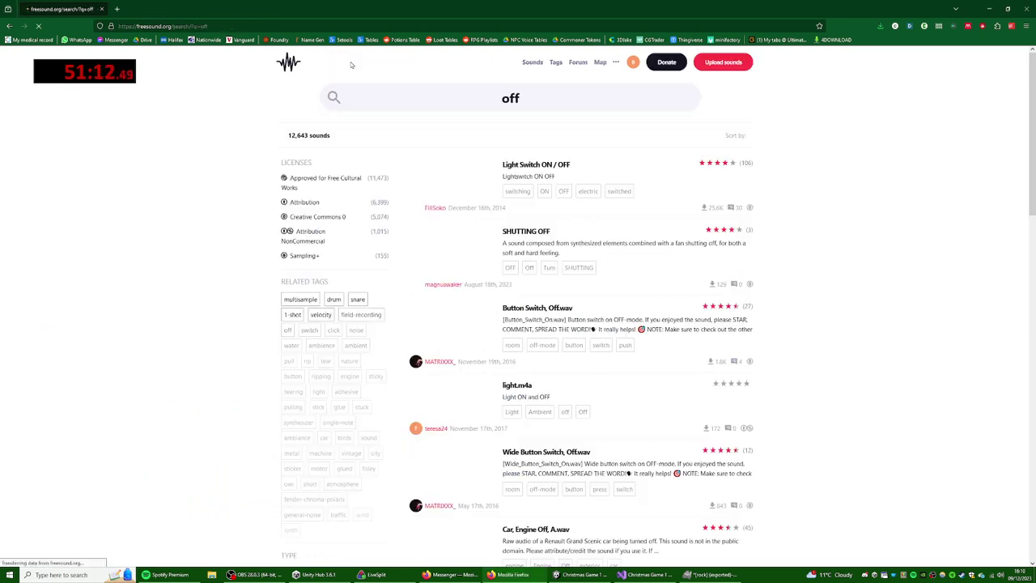
key("ctrl+a")
type("oof")
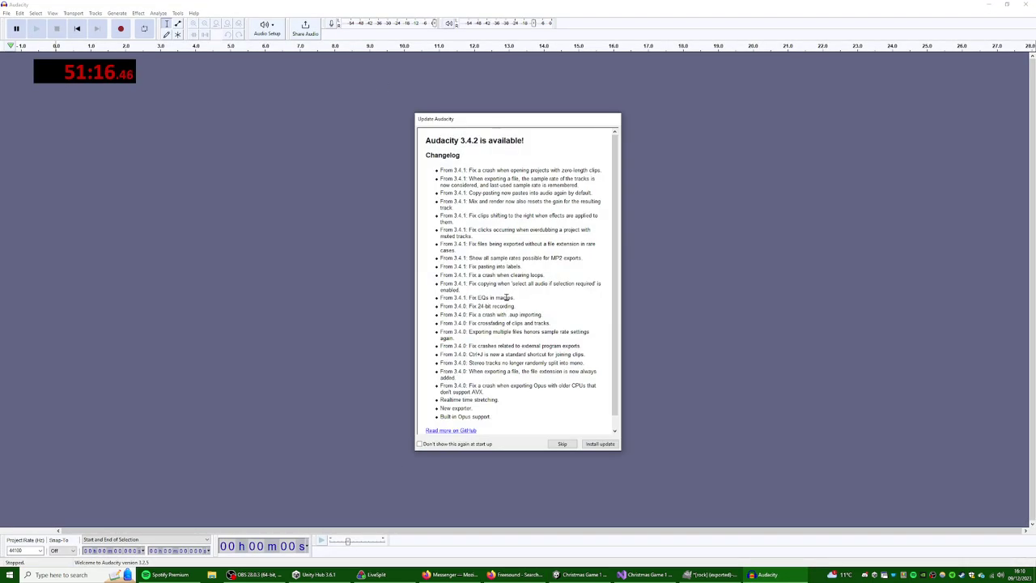
- Switch to Audacity, skip its update, and import the downloaded Christmas song from the Christmas Game 1 Assets folder
left_click(561, 444)
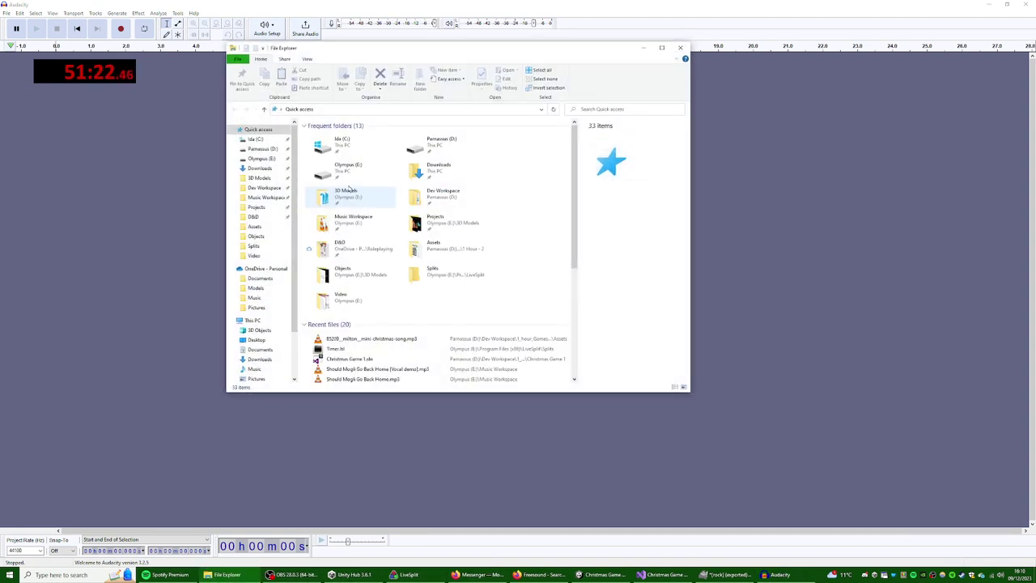
left_click(261, 197)
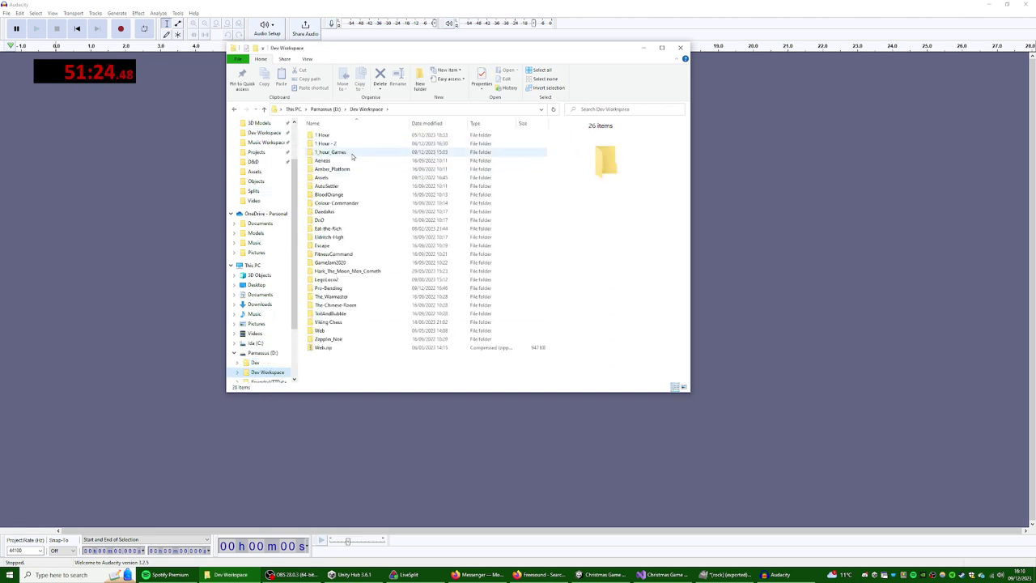
double_click(352, 151)
double_click(353, 136)
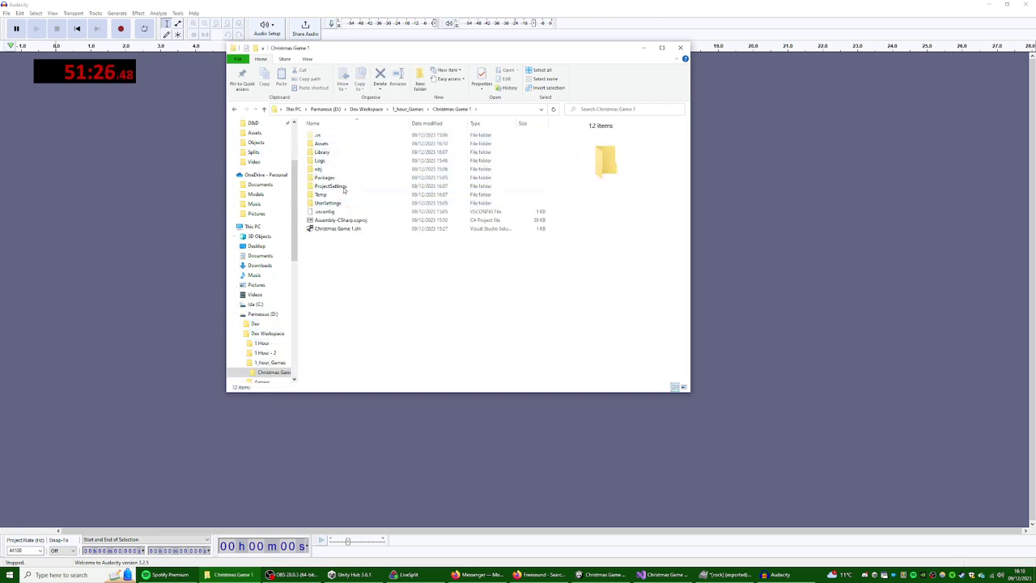
double_click(342, 144)
left_click_drag(357, 154, 753, 234)
left_click(642, 48)
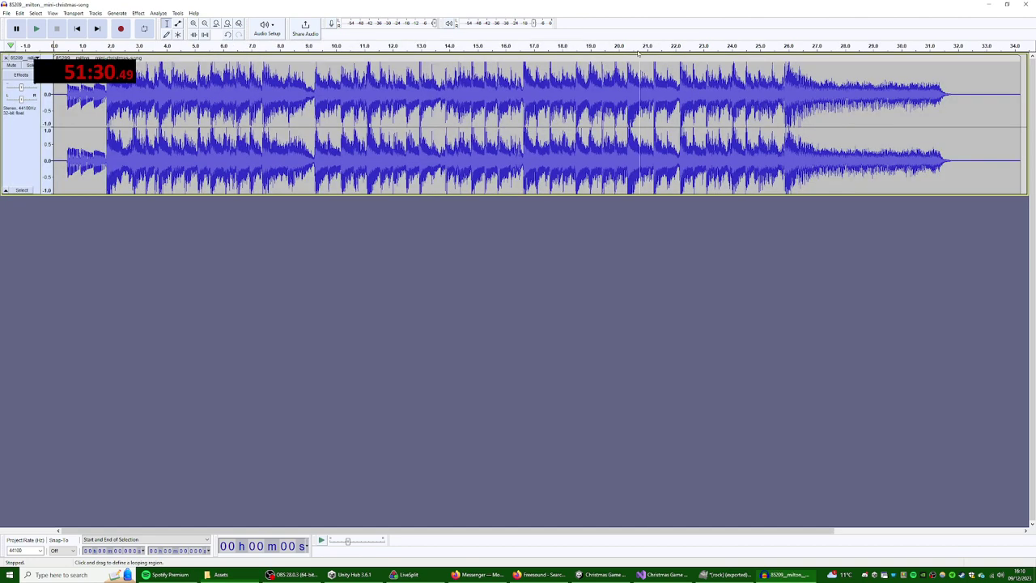
- Trim the silence from the song's start and delete everything after about 31 seconds
left_click_drag(45, 73, 119, 287)
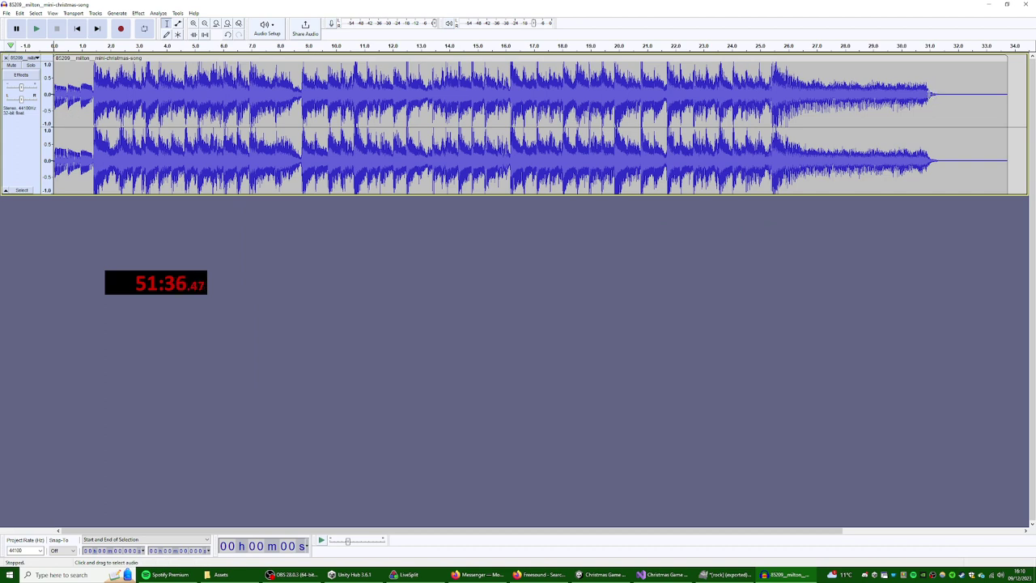
left_click_drag(929, 122, 1022, 122)
key("Delete")
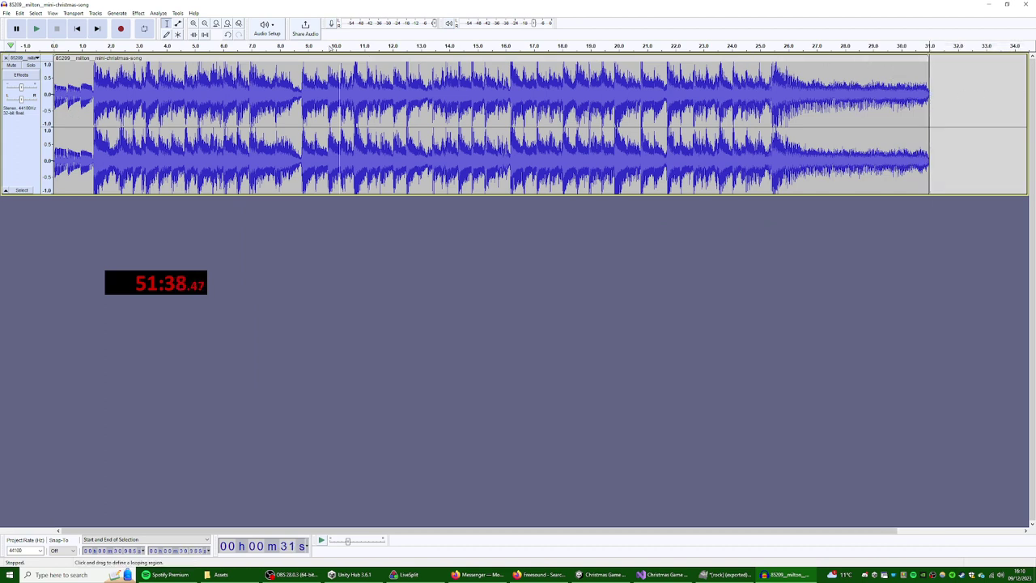
- Enable looping across the whole trimmed song, up to about 31 seconds, and play it briefly to check the loop
left_click(147, 31)
left_click_drag(167, 46, 927, 48)
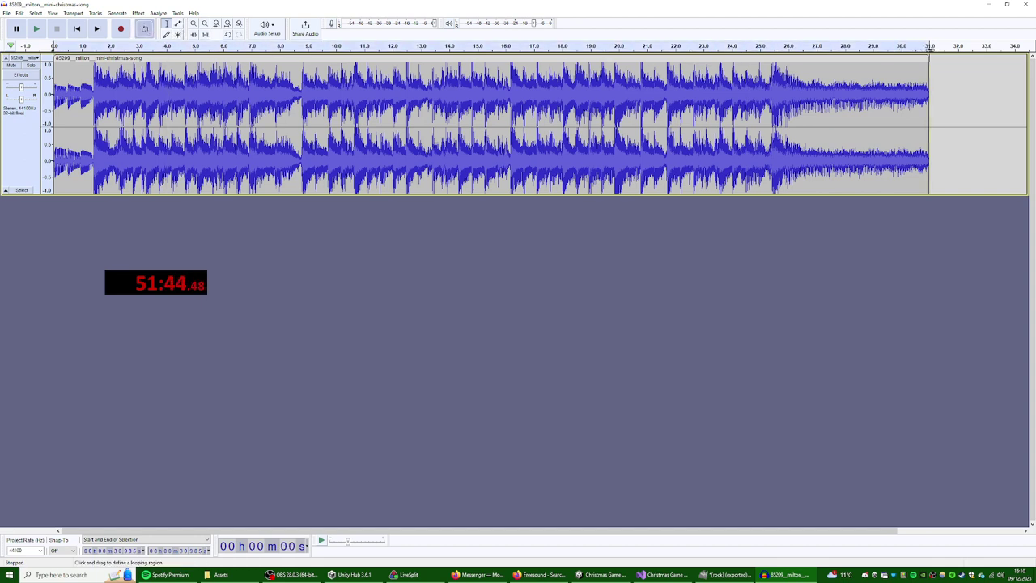
left_click(904, 46)
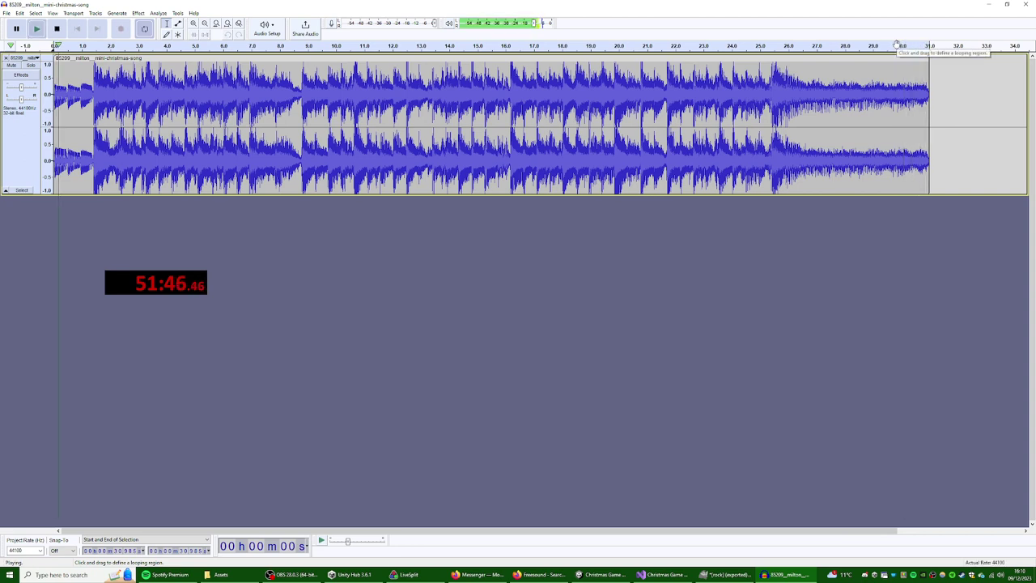
left_click(57, 29)
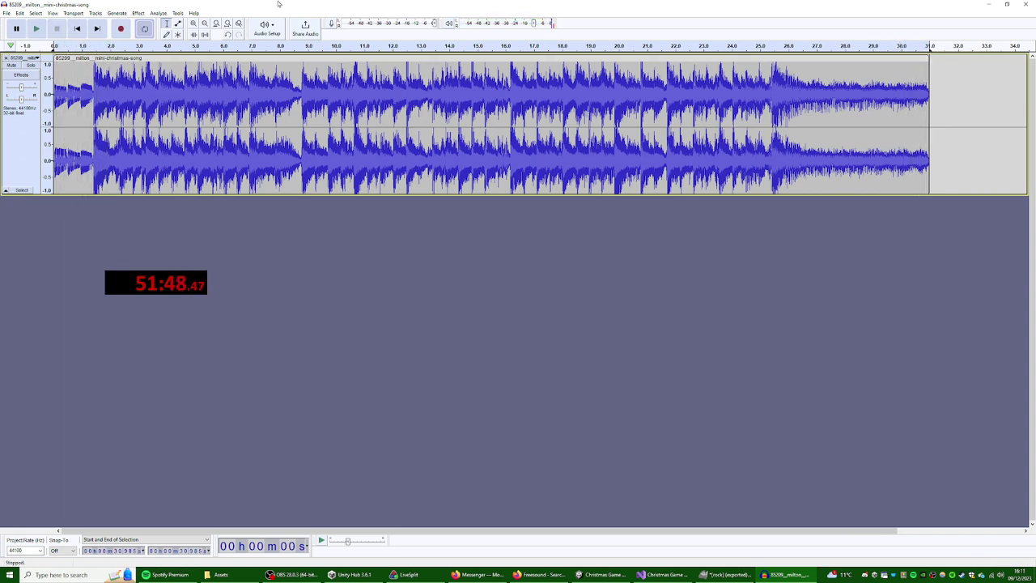
- Cancel saving an Audacity project, start an MP3 export of the song instead, and look for the destination folder
key("ctrl+s")
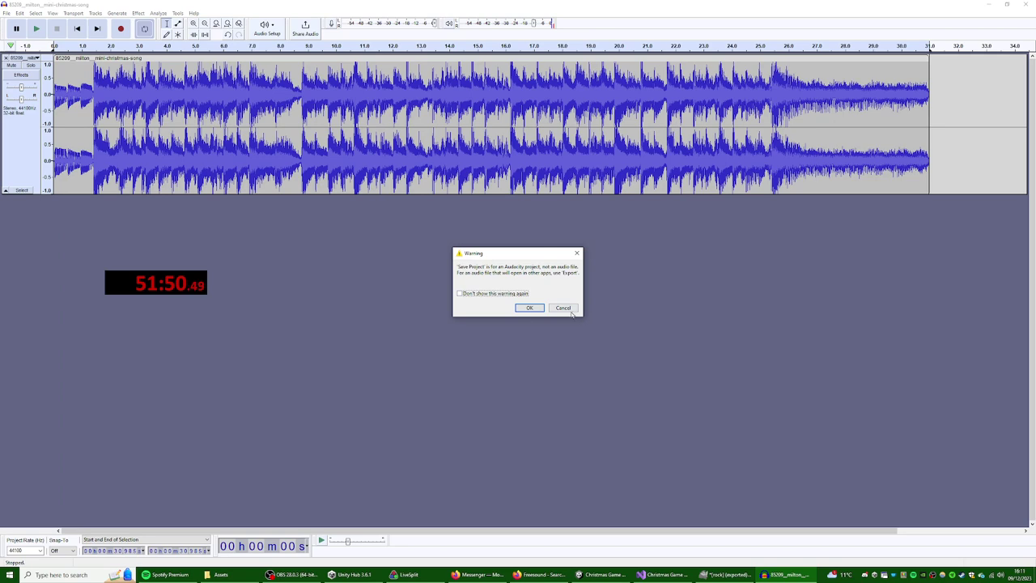
left_click(568, 310)
left_click(6, 13)
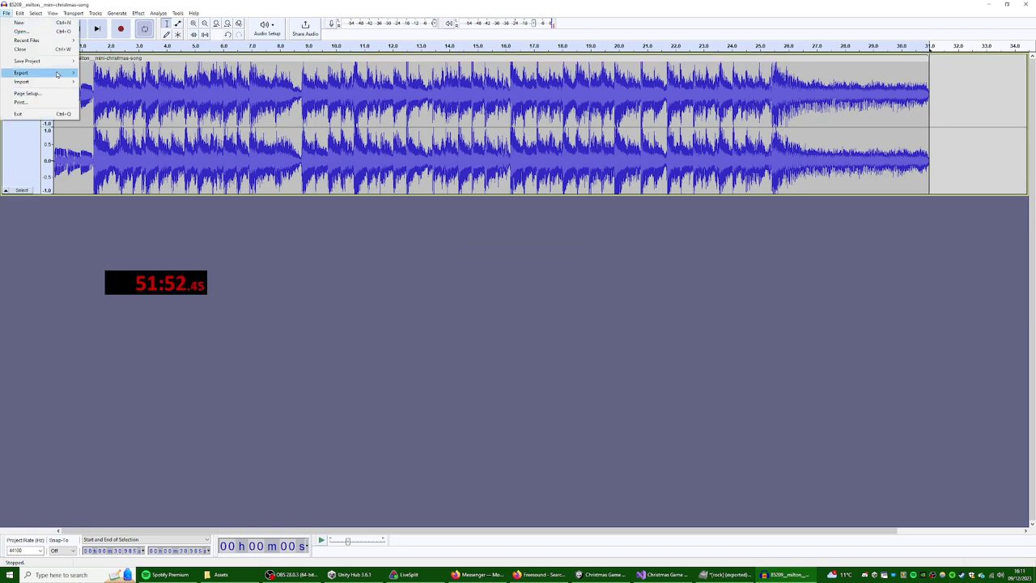
mouse_move(57, 76)
left_click(135, 76)
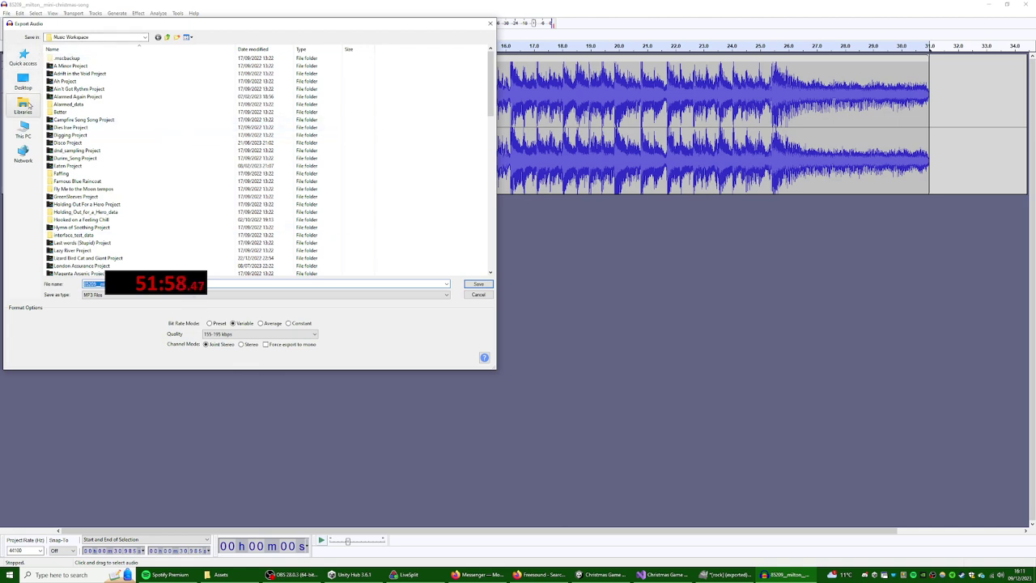
left_click(123, 39)
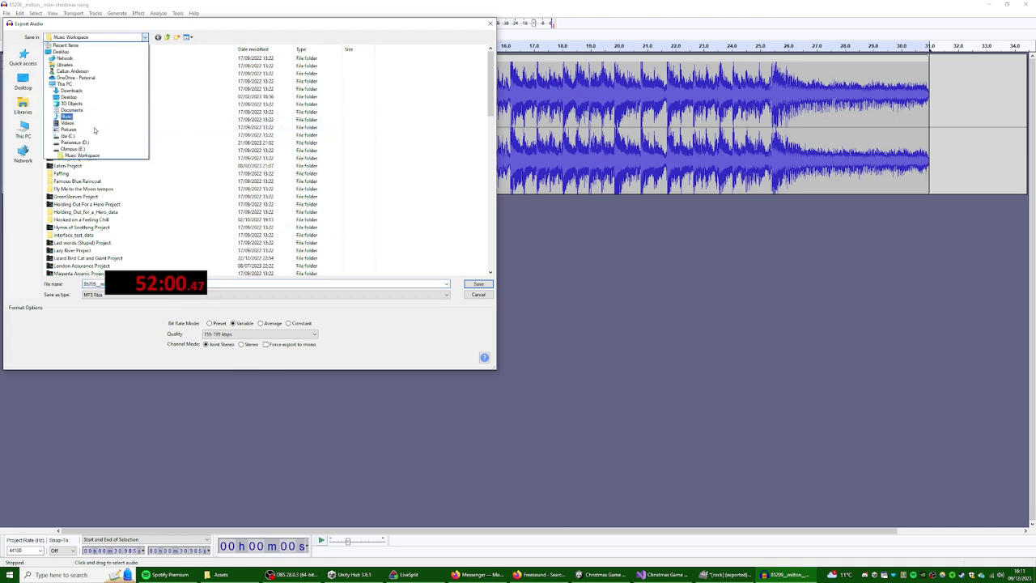
left_click(73, 149)
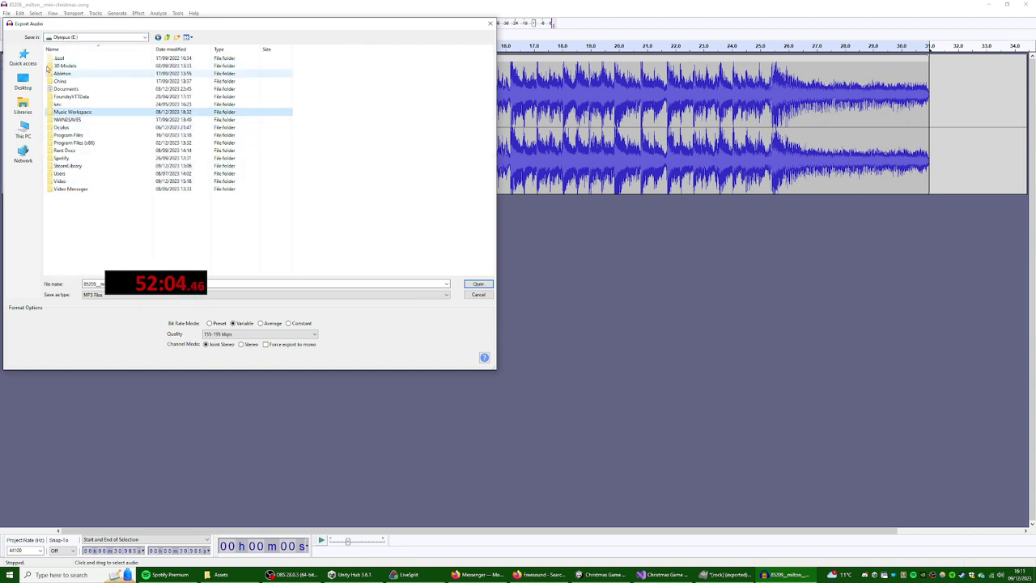
key("alt+Left")
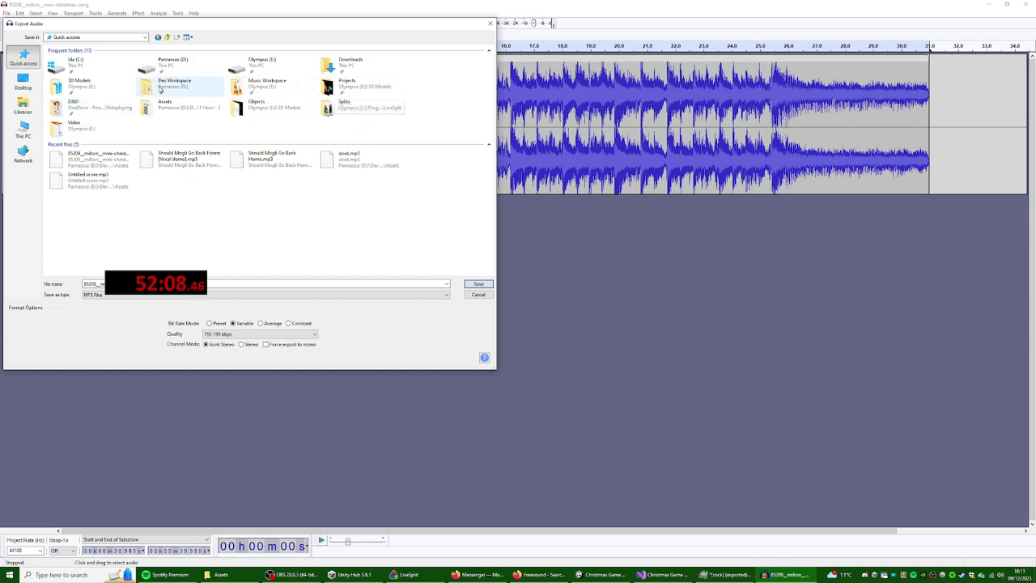
- Export the MP3 over the existing Christmas song in the Assets folder of Christmas Game 1, accepting the blank metadata tags
double_click(182, 86)
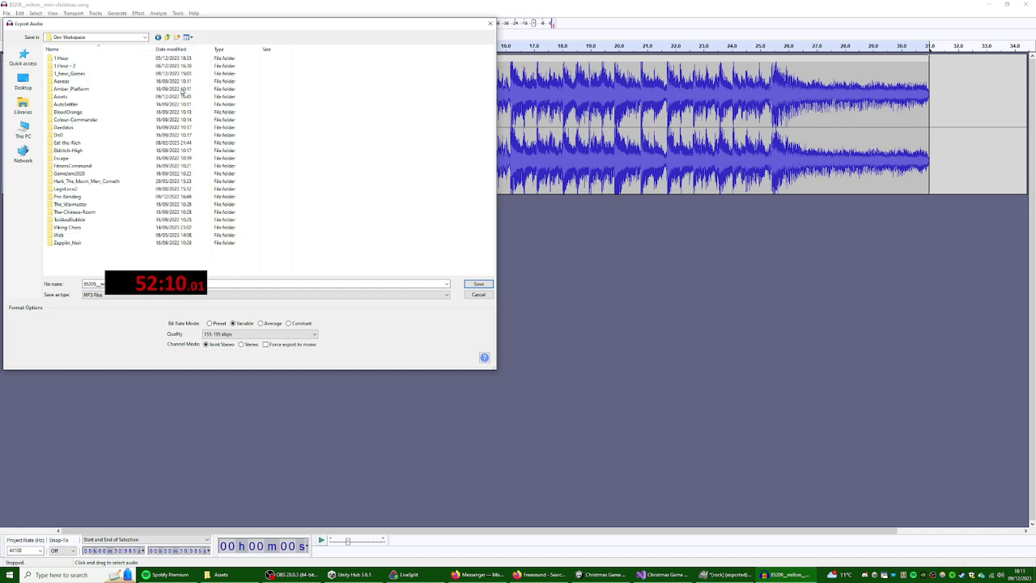
double_click(93, 68)
left_click(95, 60)
double_click(99, 62)
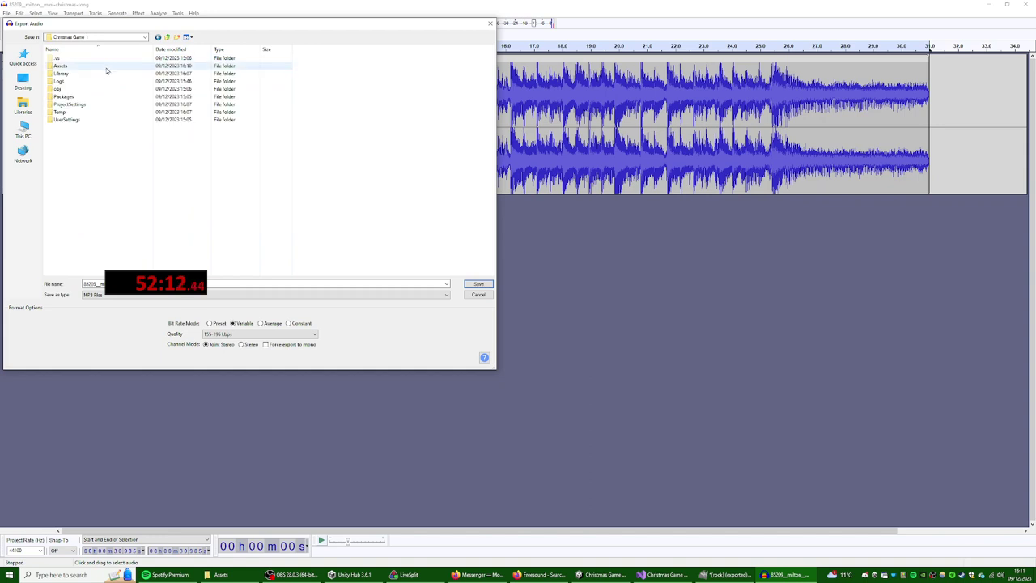
double_click(106, 72)
left_click(110, 74)
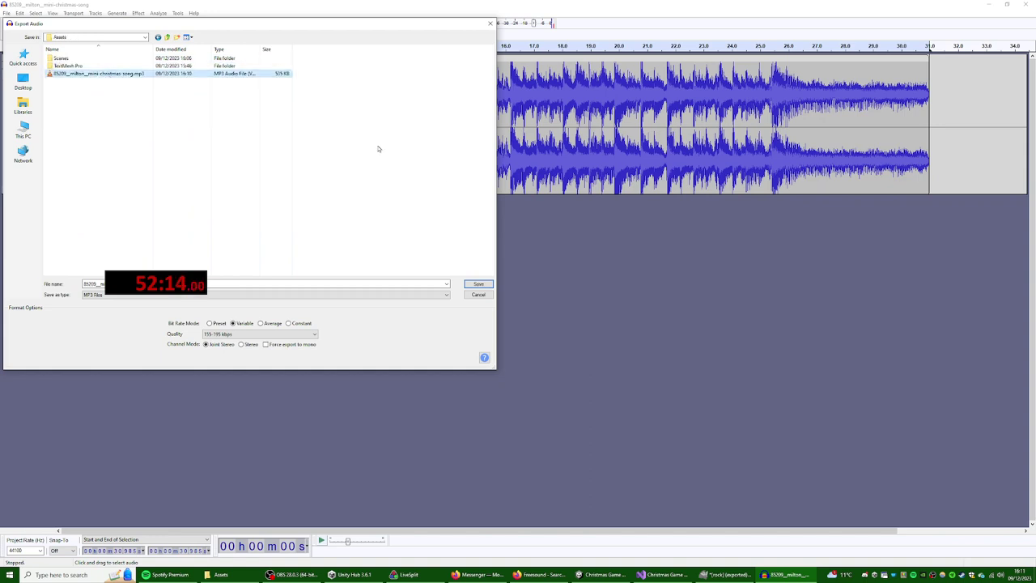
left_click(478, 284)
left_click(579, 289)
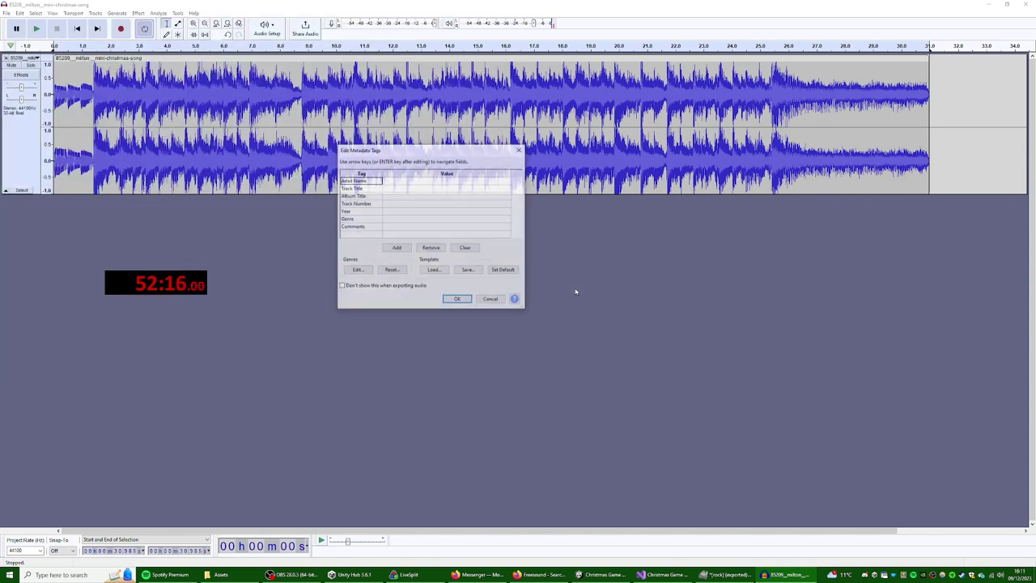
left_click(459, 298)
- Return to the Freesound results for oof and preview several of the sounds, including HomemadeOof.wav
left_click(988, 4)
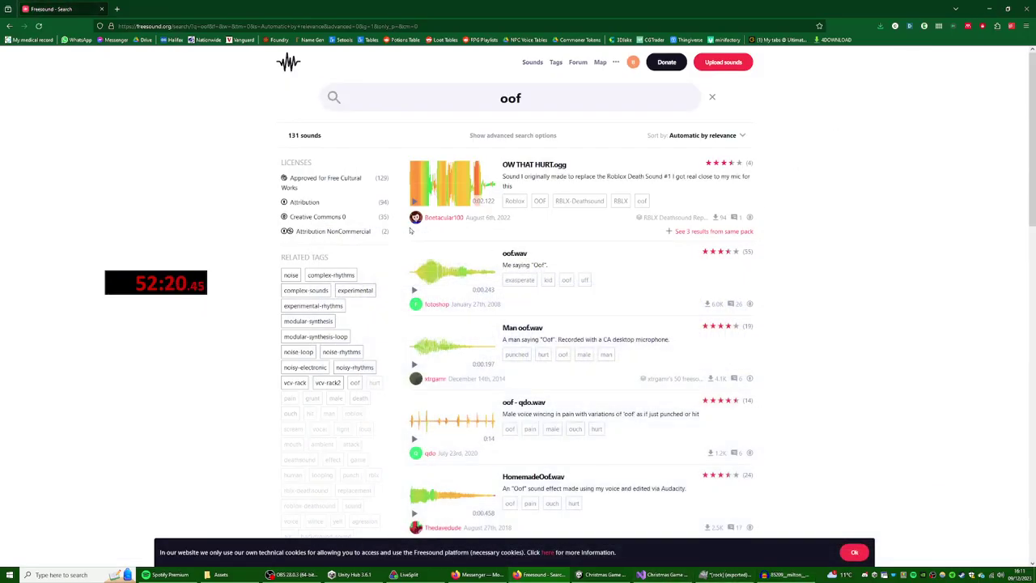
left_click(414, 201)
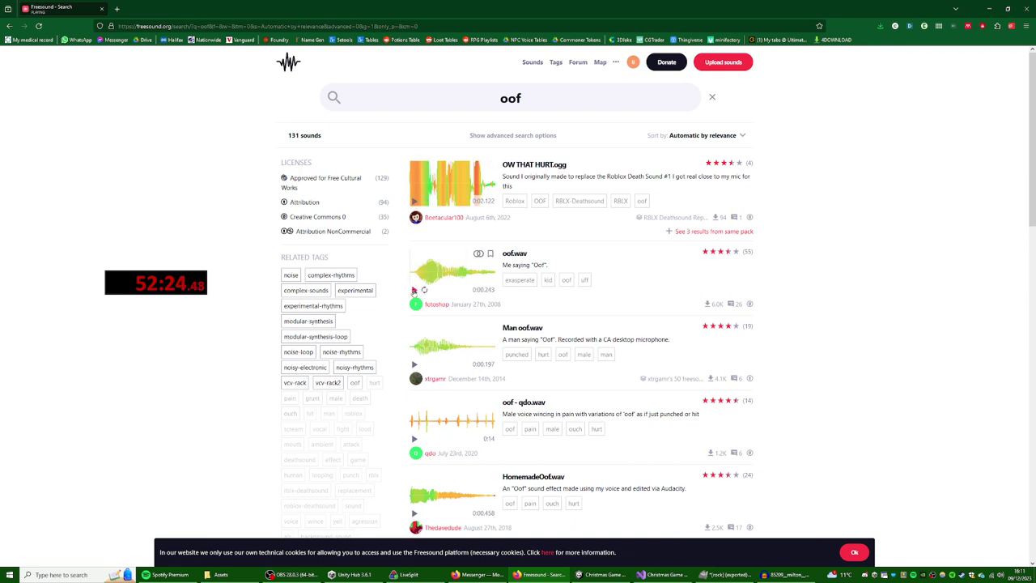
left_click(413, 290)
left_click(414, 364)
scroll(411, 417, "down", 2)
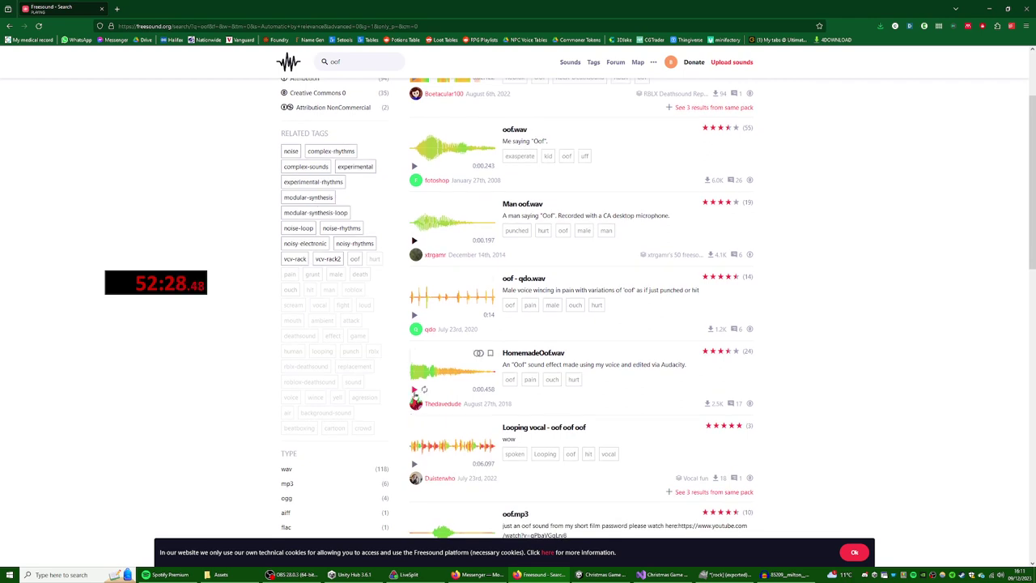
left_click(414, 389)
scroll(415, 405, "down", 2)
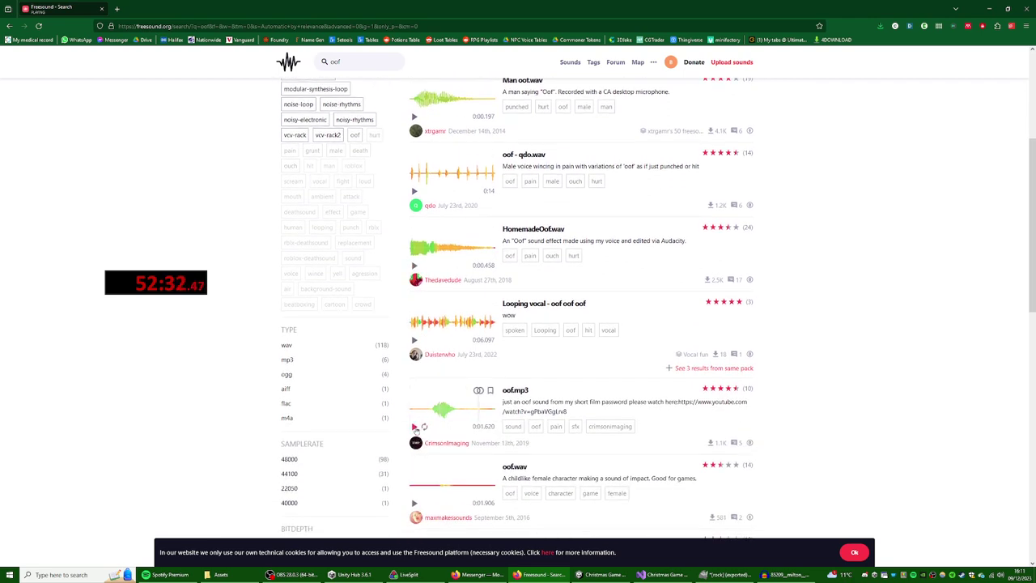
left_click(414, 266)
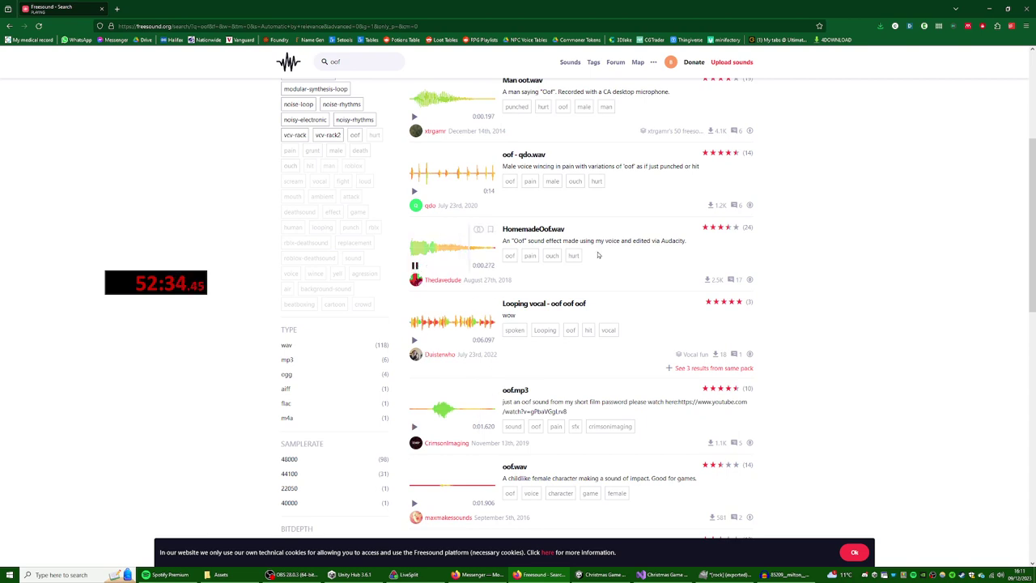
- Download HomemadeOof.wav from its Freesound page into the Christmas Game 1 Assets folder
left_click(533, 229)
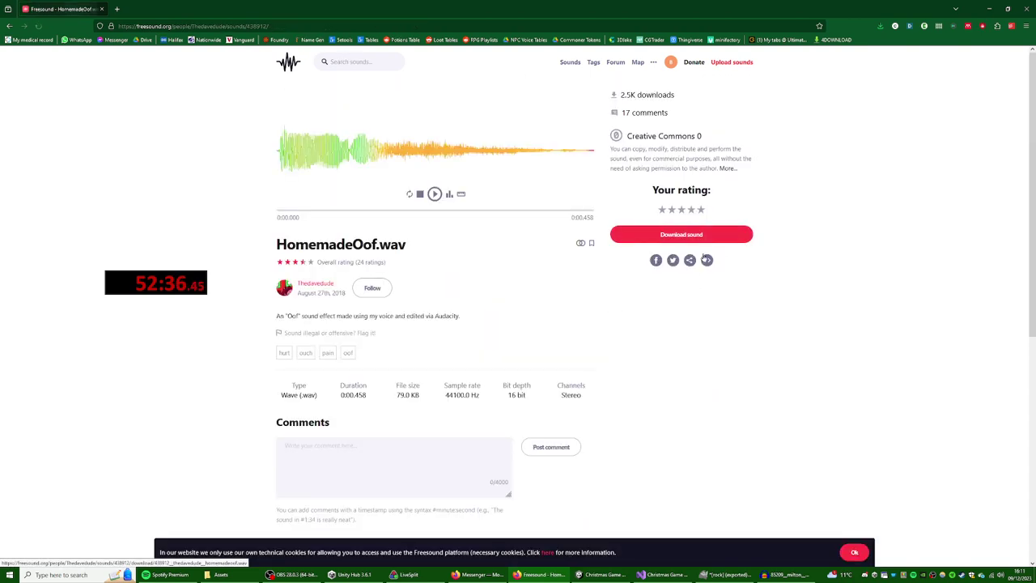
left_click(681, 234)
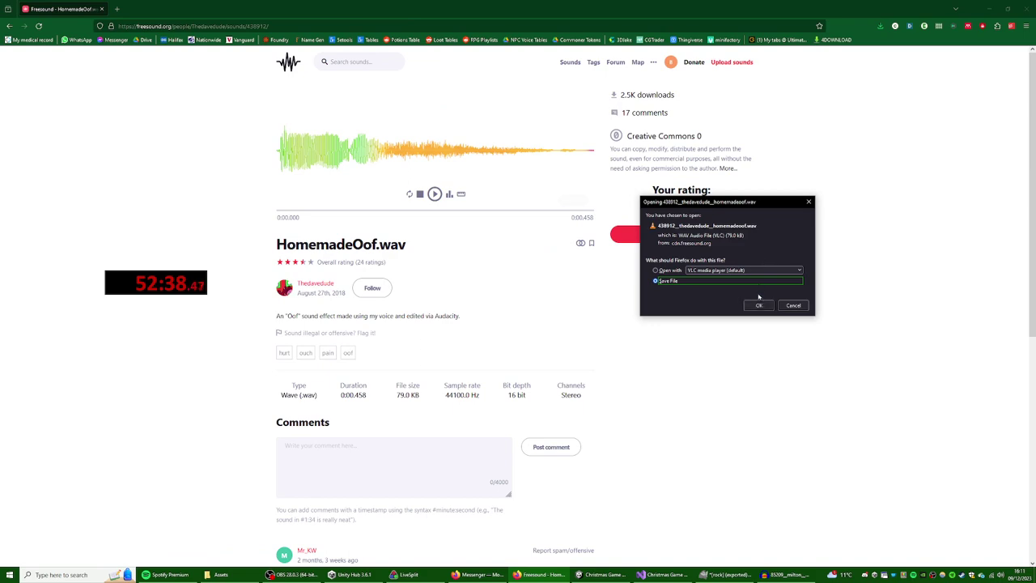
key("Return")
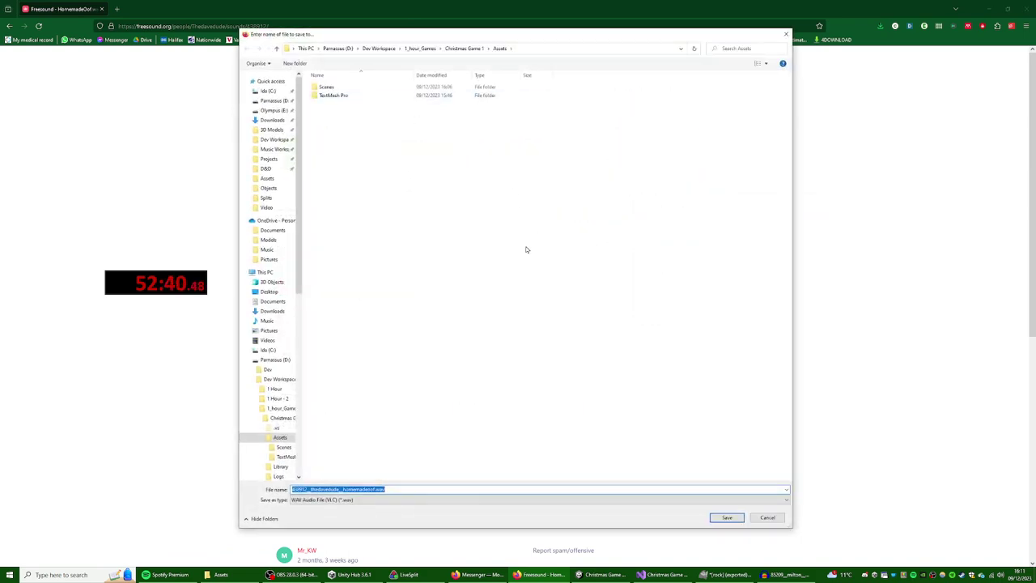
left_click(727, 518)
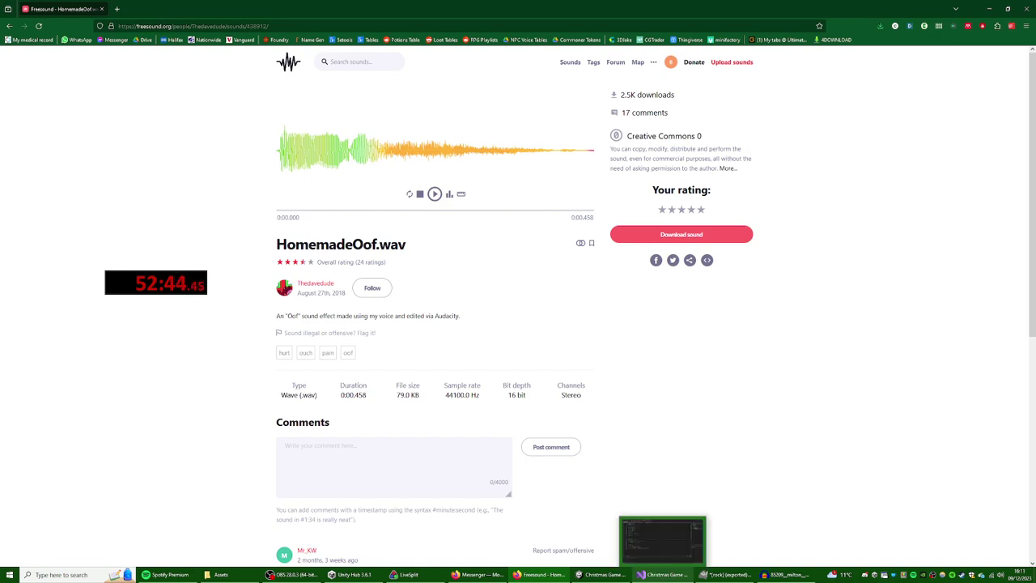
- Switch to Unity, add an Audio Source component to Controllers, and assign the Christmas song as its AudioClip
left_click(663, 575)
left_click(603, 575)
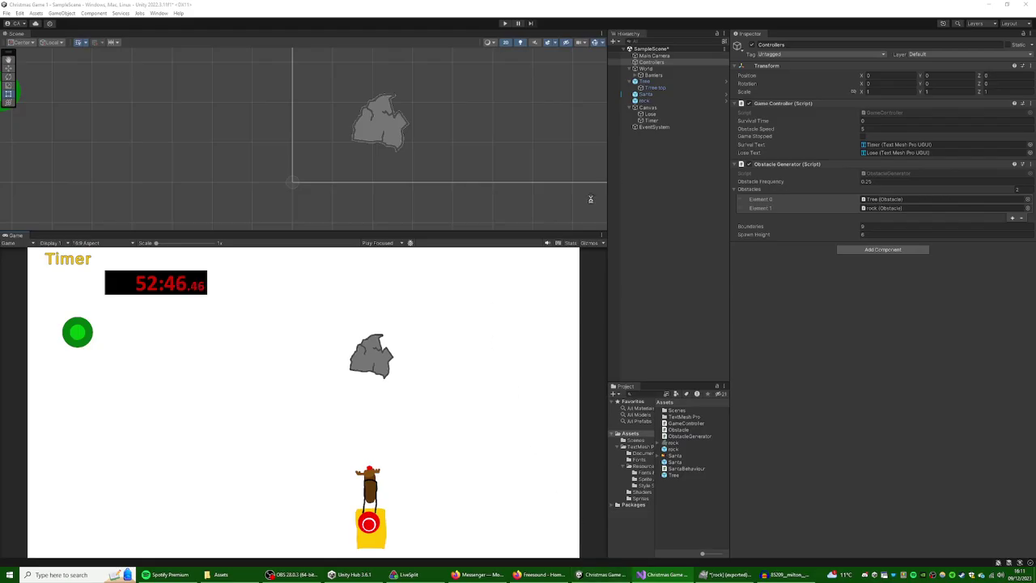
left_click(871, 249)
type("audi")
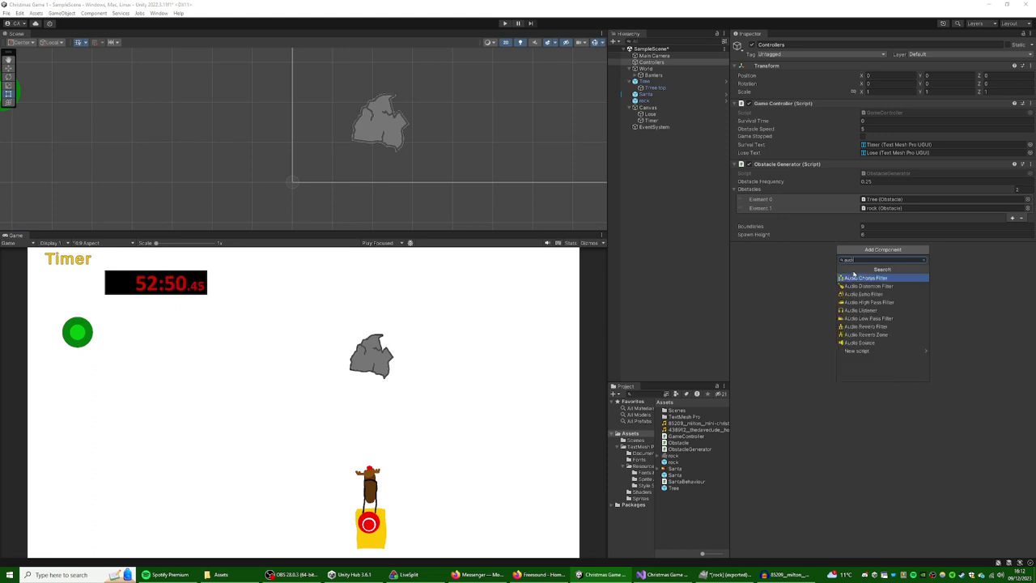
left_click(878, 342)
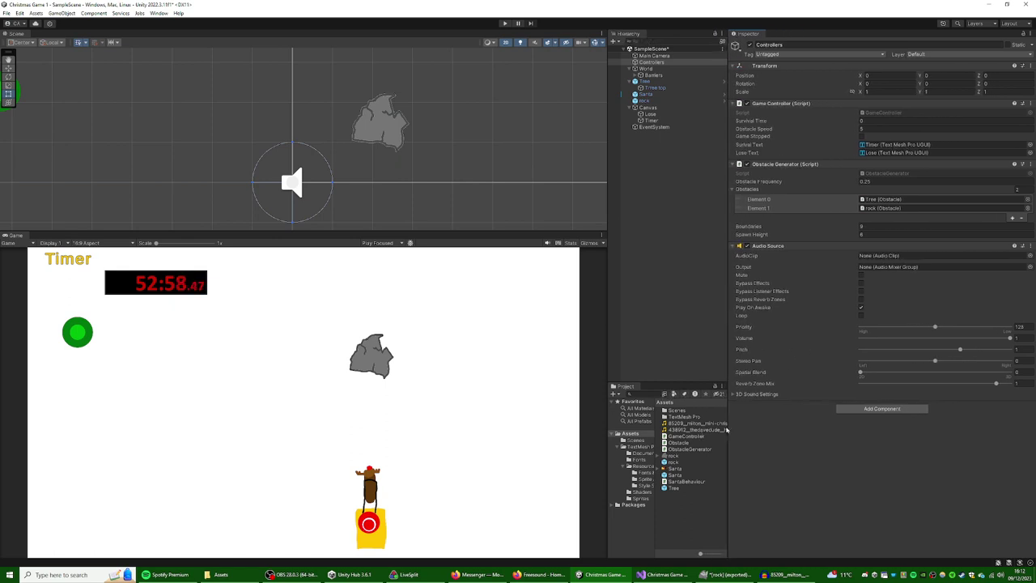
left_click_drag(695, 423, 886, 257)
- Add an Audio Source to Santa, assign the homemadeoof sound as its AudioClip, and turn off Play On Awake
left_click(645, 94)
left_click(878, 516)
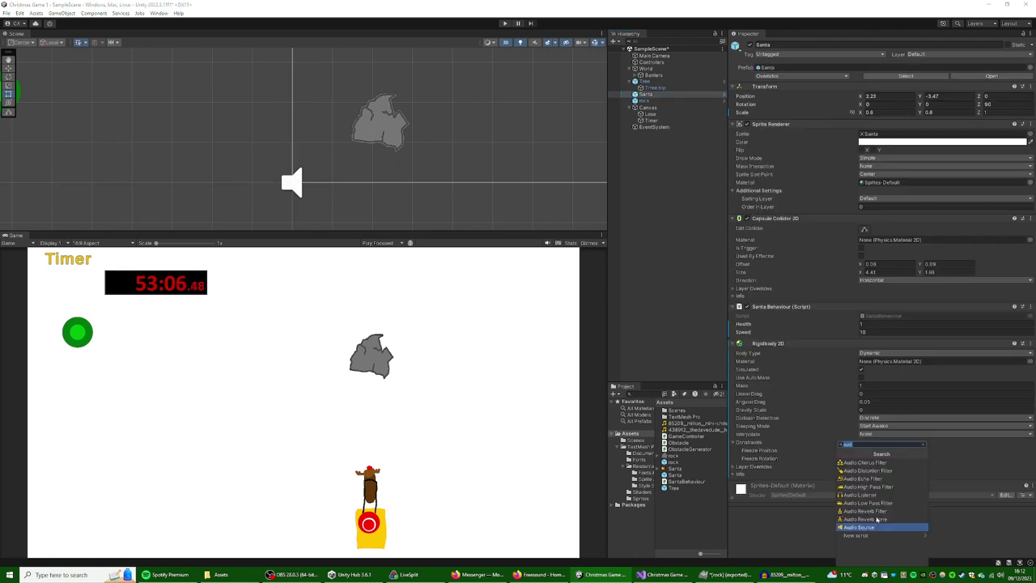
left_click(878, 527)
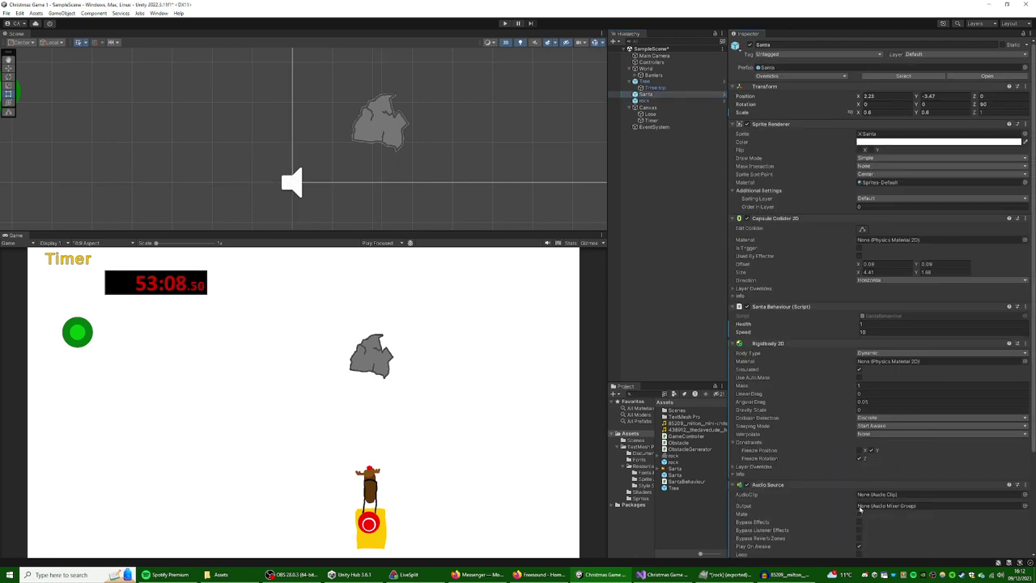
scroll(819, 421, "down", 3)
left_click_drag(691, 429, 890, 373)
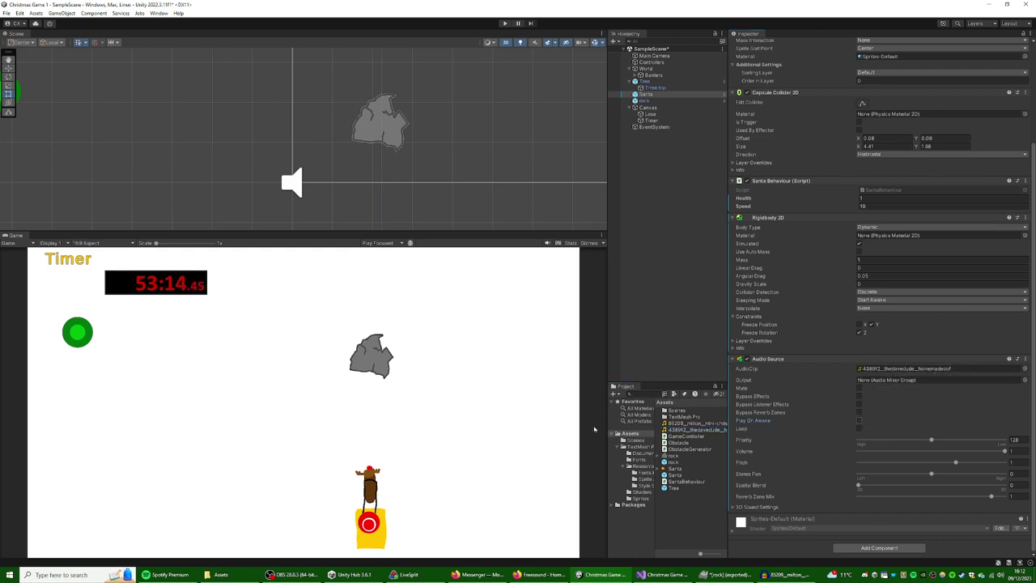
- Switch to Visual Studio and declare the field AudioSource m_audioSource; below m_speed in SantaBehaviour.cs
left_click(665, 575)
left_click(204, 33)
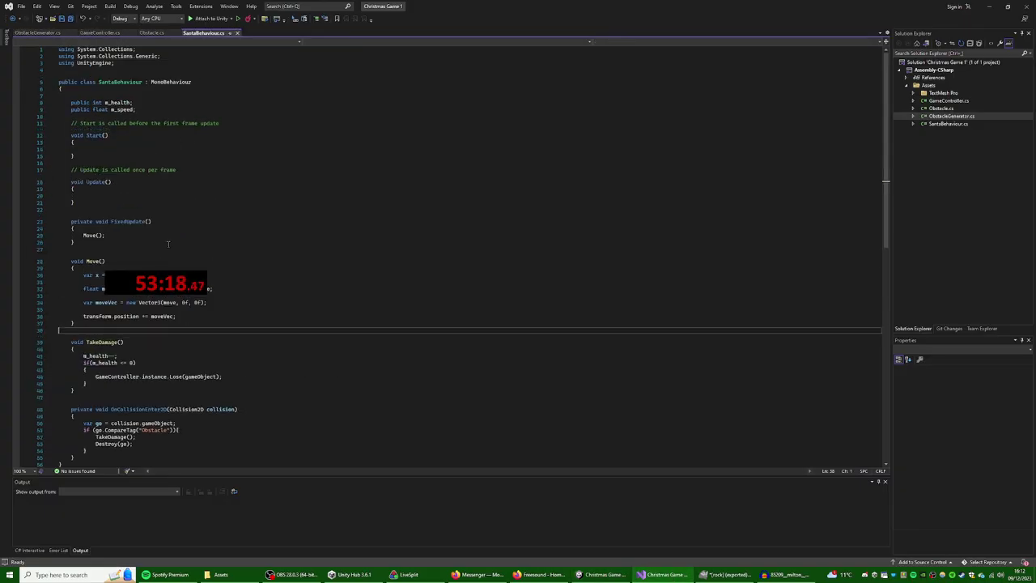
scroll(145, 291, "down", 1)
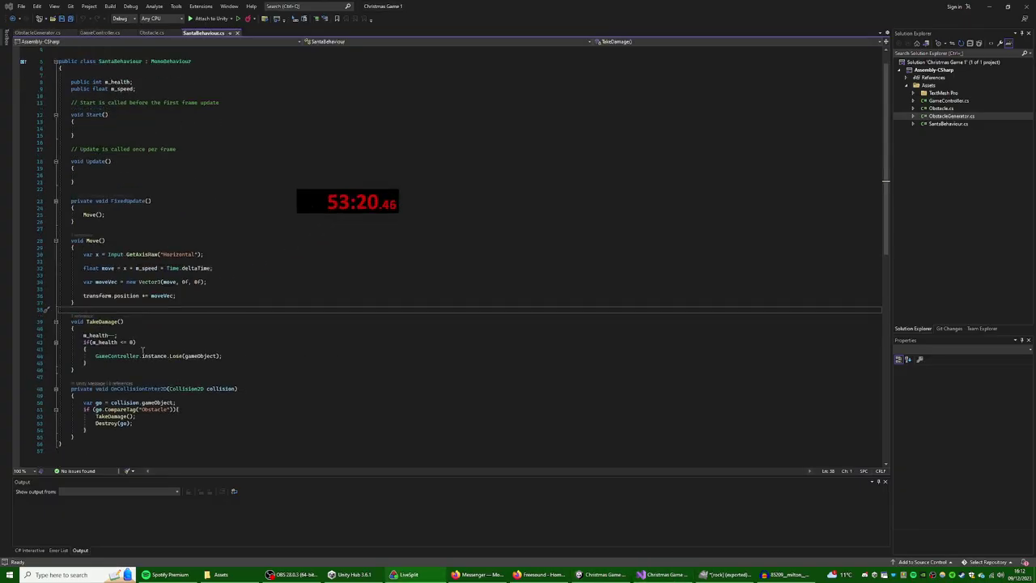
scroll(136, 89, "up", 1)
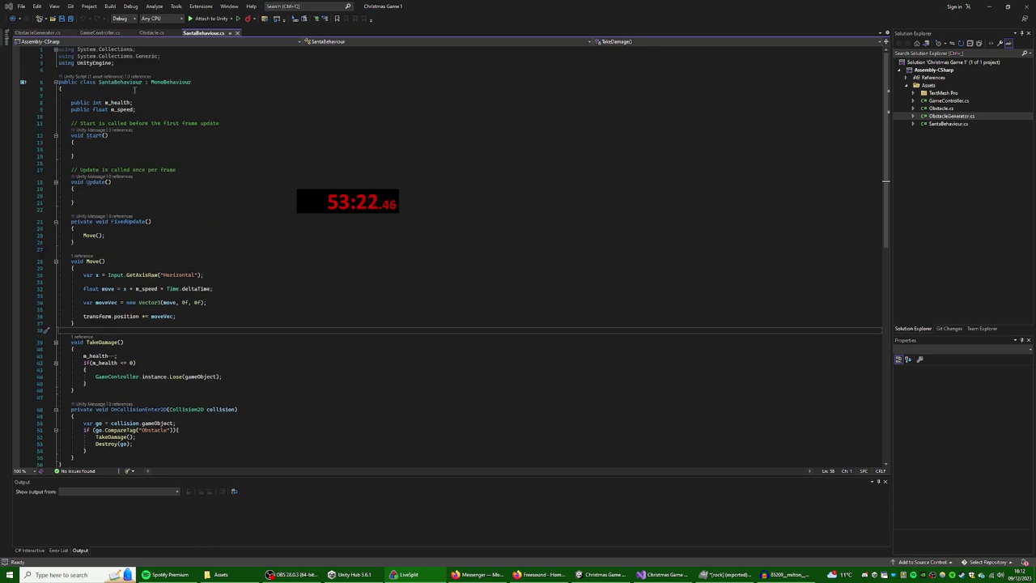
left_click(163, 108)
key("Return")
key("Return")
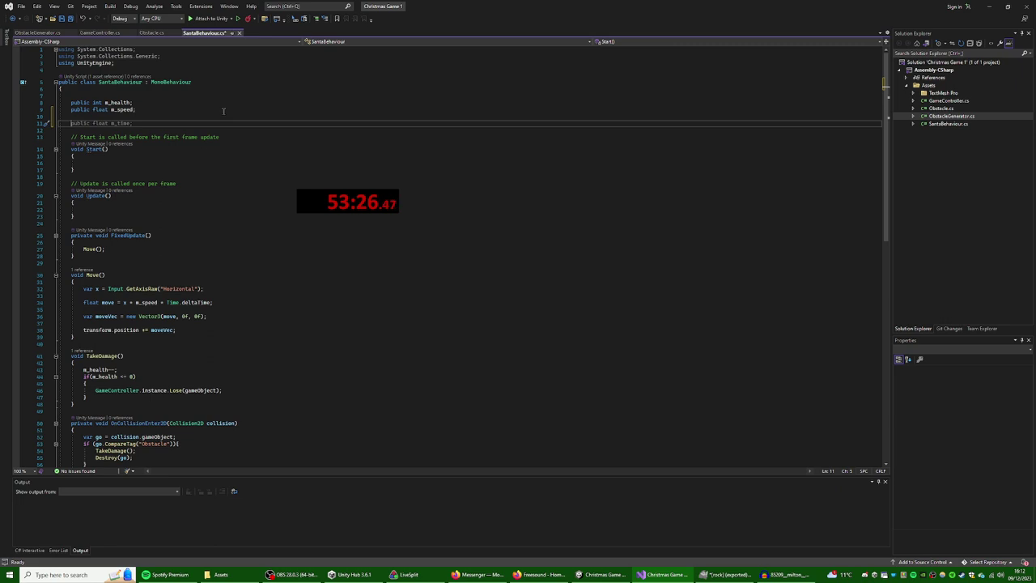
type("A")
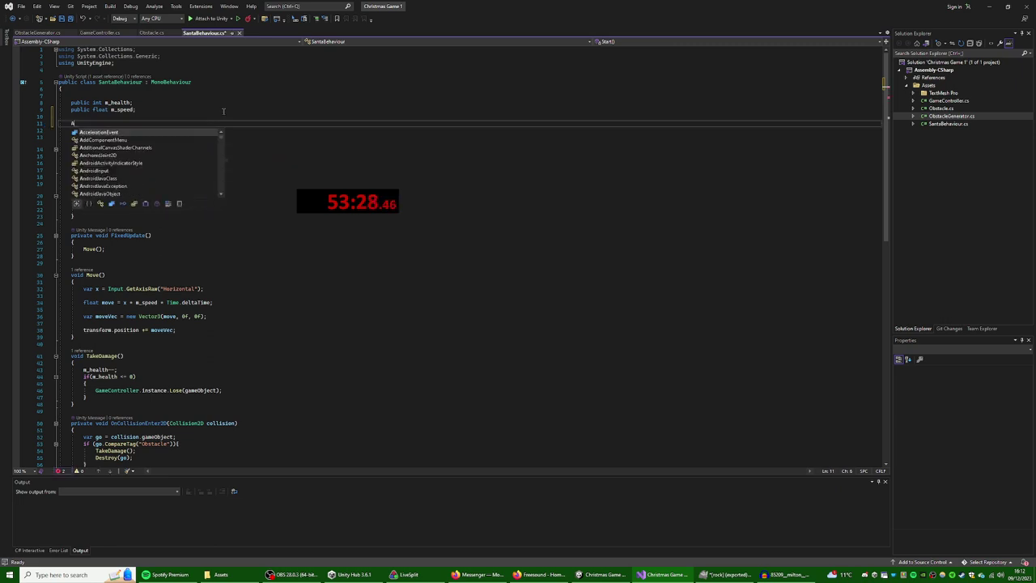
type("udioS")
key("Down")
key("Tab")
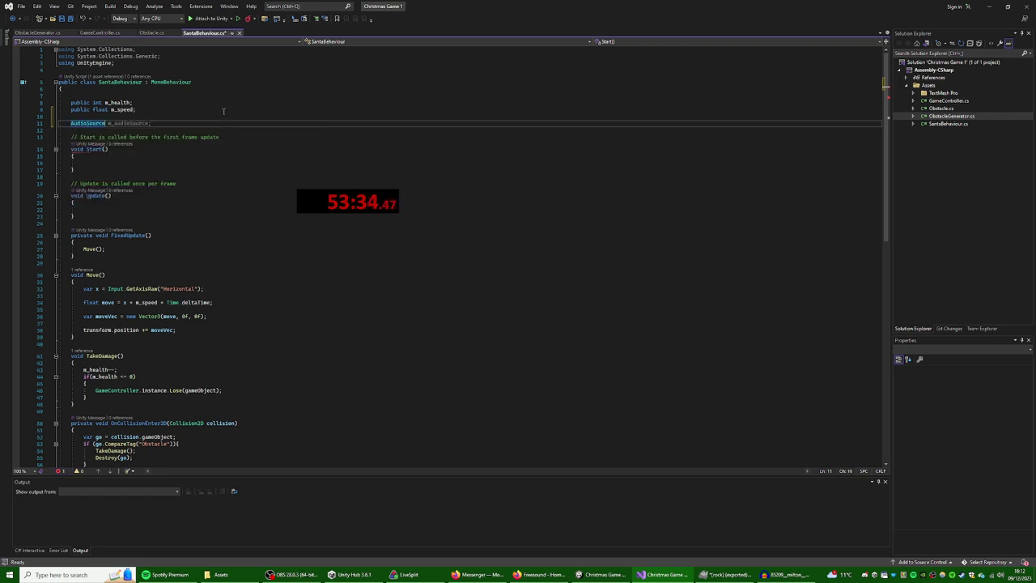
key("Tab")
key("Return")
- In Start() of SantaBehaviour.cs, add m_audioSource = GetComponent<AudioSource>(); and save the script
key("Down")
key("Down")
key("Down")
key("End")
key("Down")
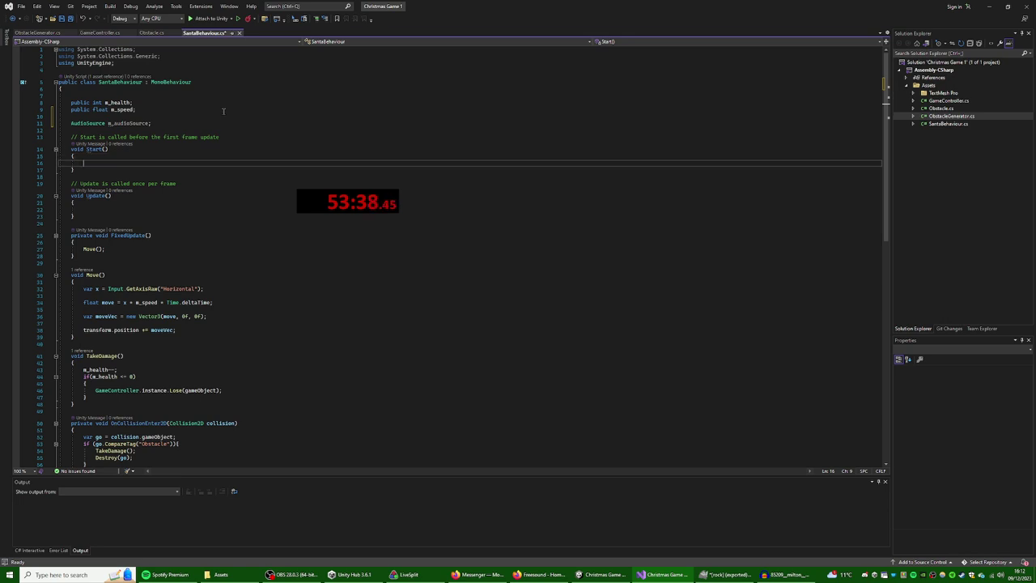
type("AudioSource")
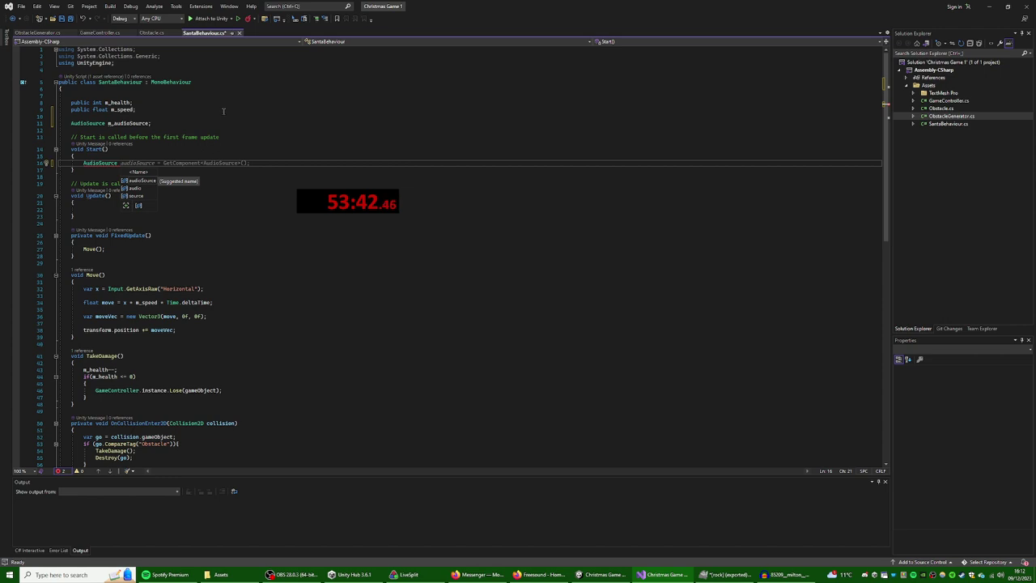
key("ctrl+shift+Left")
type("m_")
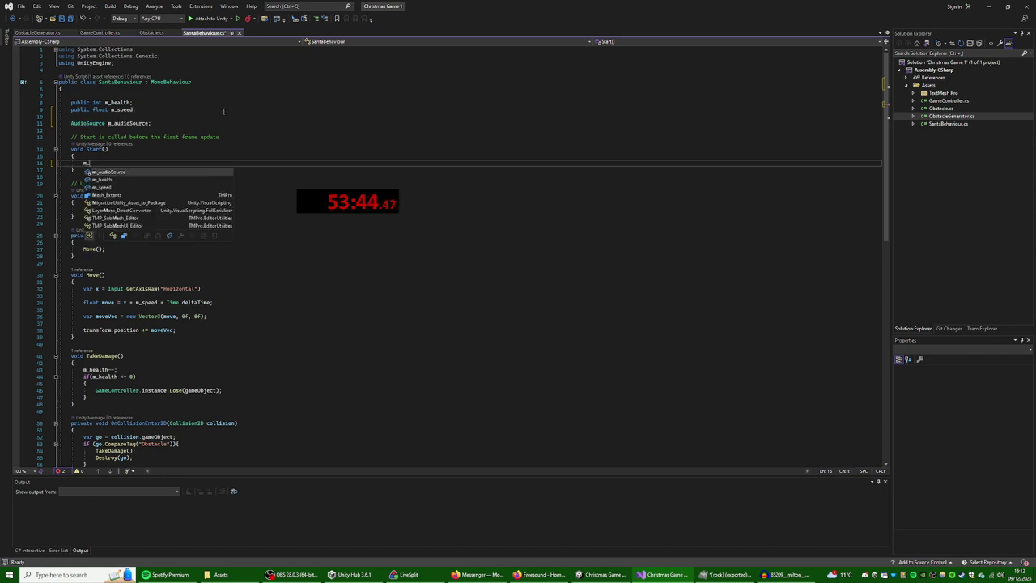
type("audioSource = Get")
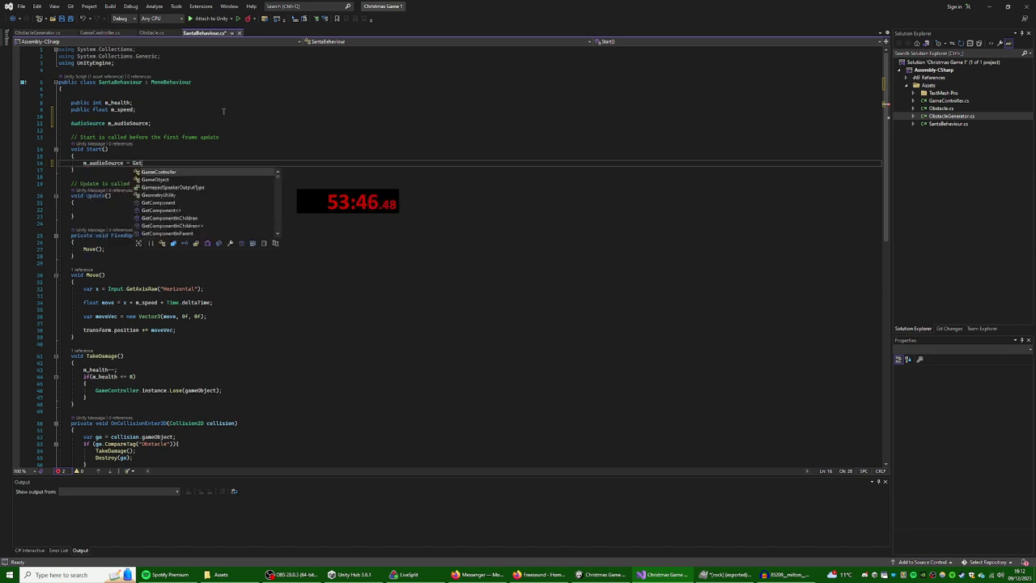
type("Component<")
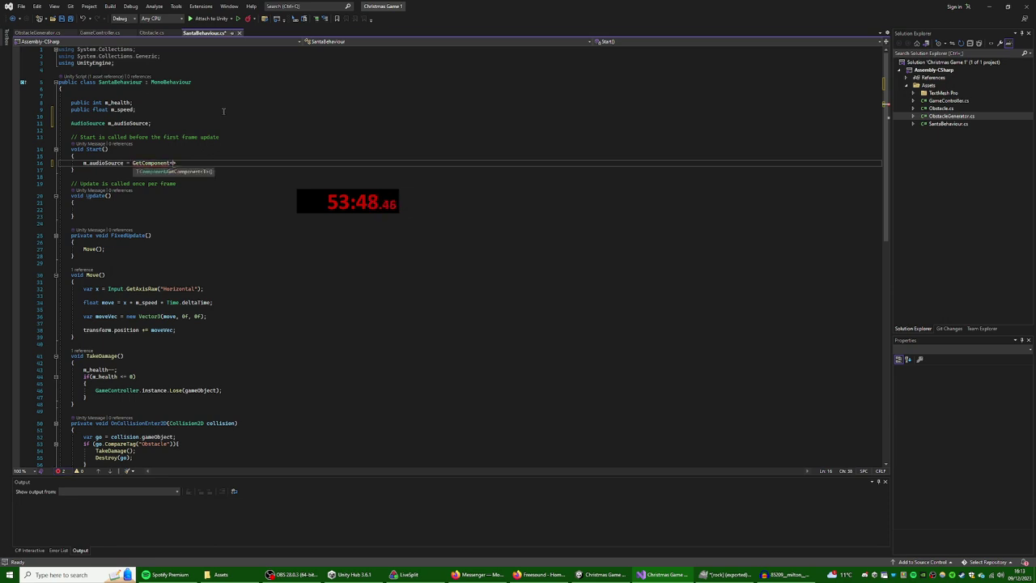
type("AudioSource>")
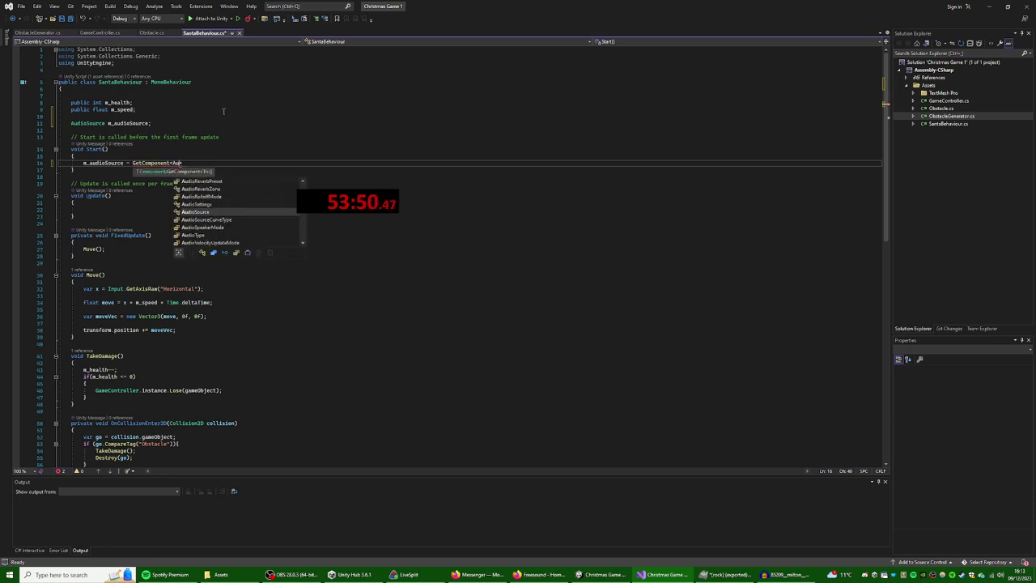
type("();")
key("ctrl+s")
- In TakeDamage(), insert m_audioSource.Play(); above the GameController.instance.Lose(gameObject) call and save the script
left_click(226, 393)
left_click(293, 383)
key("Return")
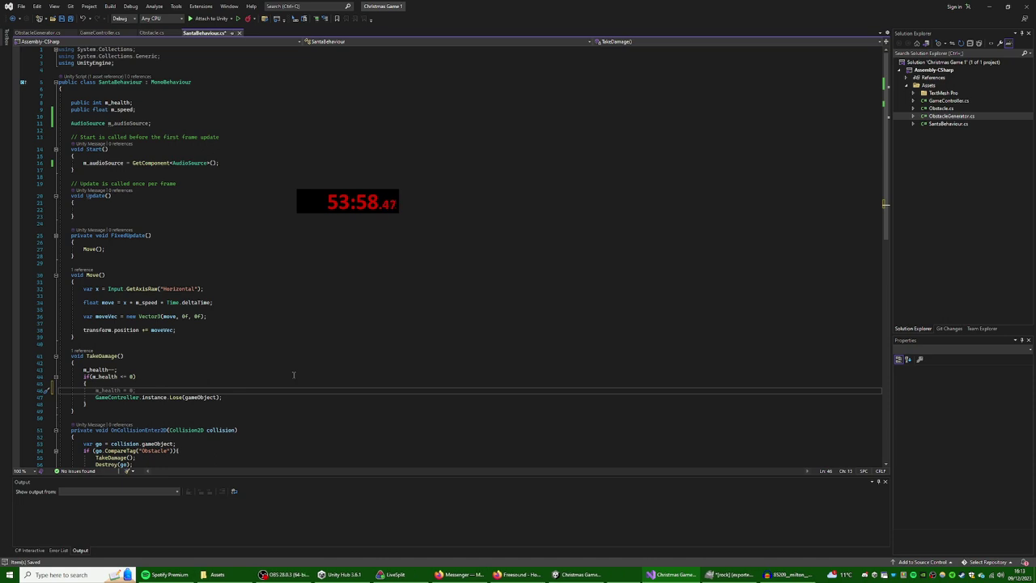
type("m_audioSource.Play();")
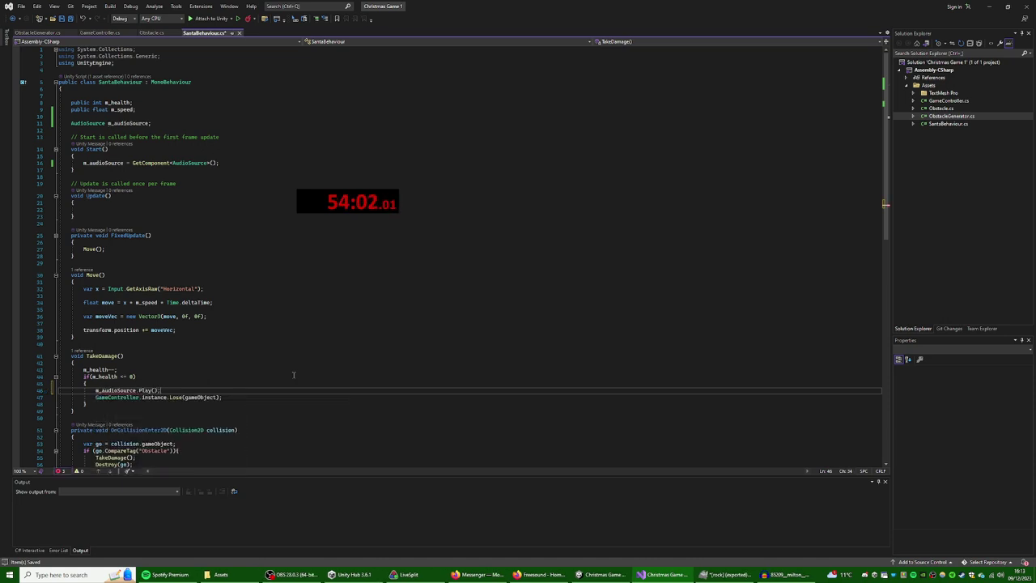
key("ctrl+s")
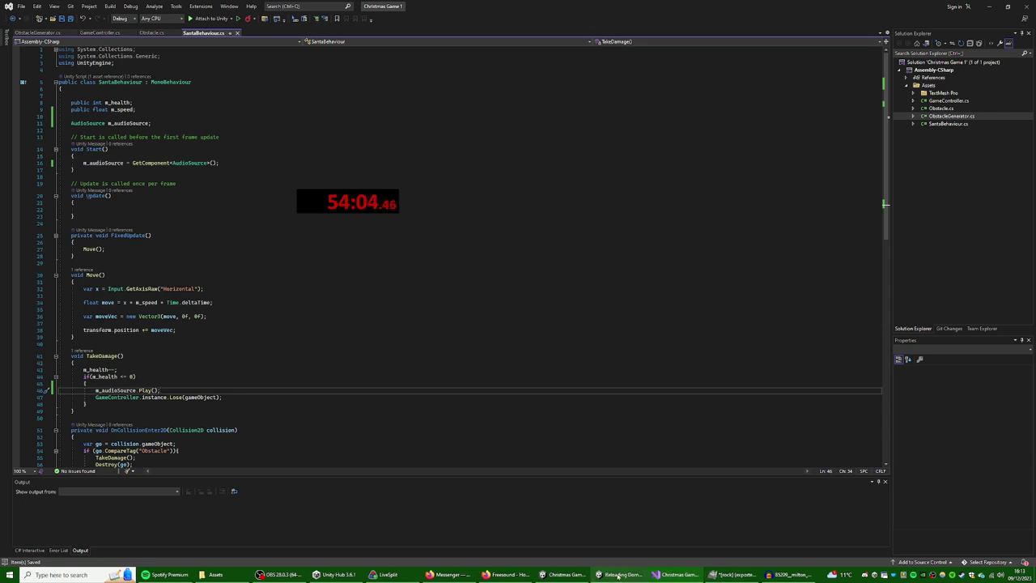
- Switch to Unity and playtest the game, steering Santa until he crashes, and end the play session
left_click(571, 579)
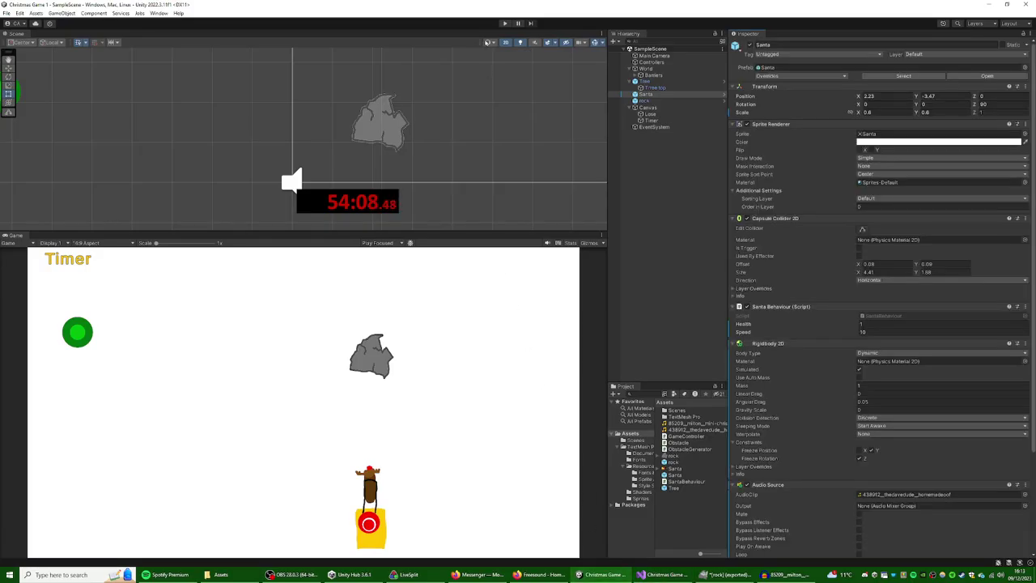
left_click(504, 24)
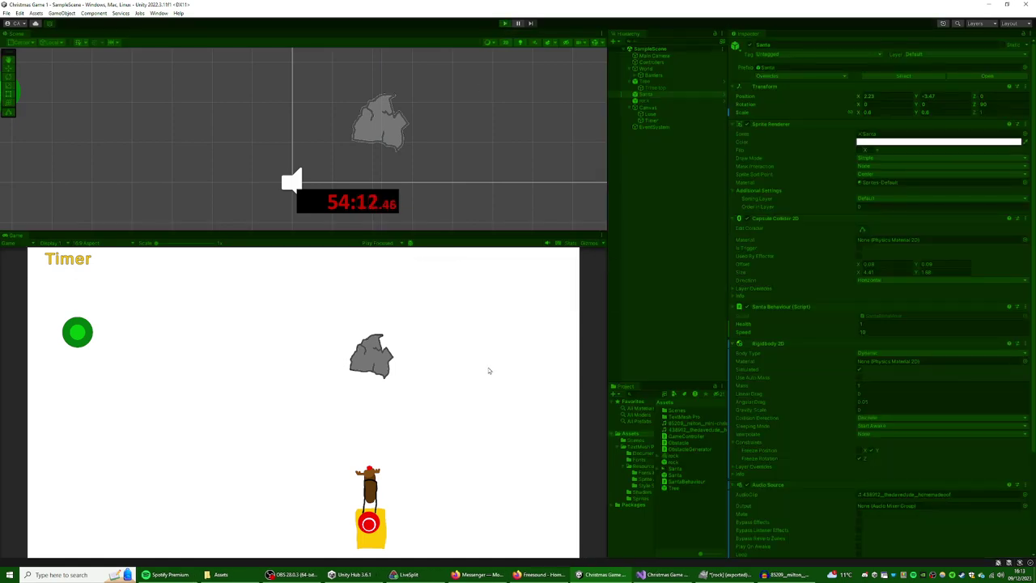
key("Left")
key("Right")
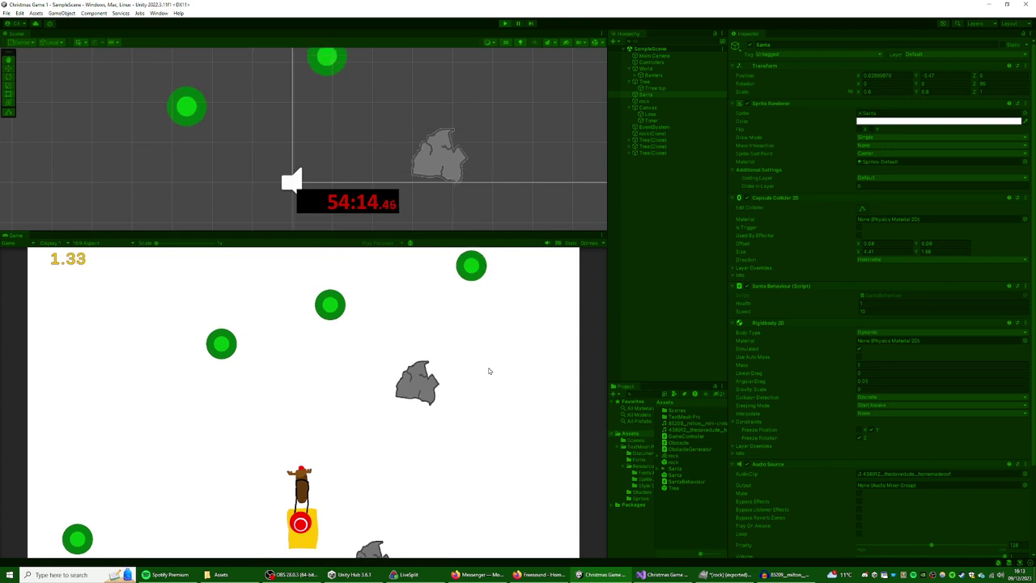
key("Left")
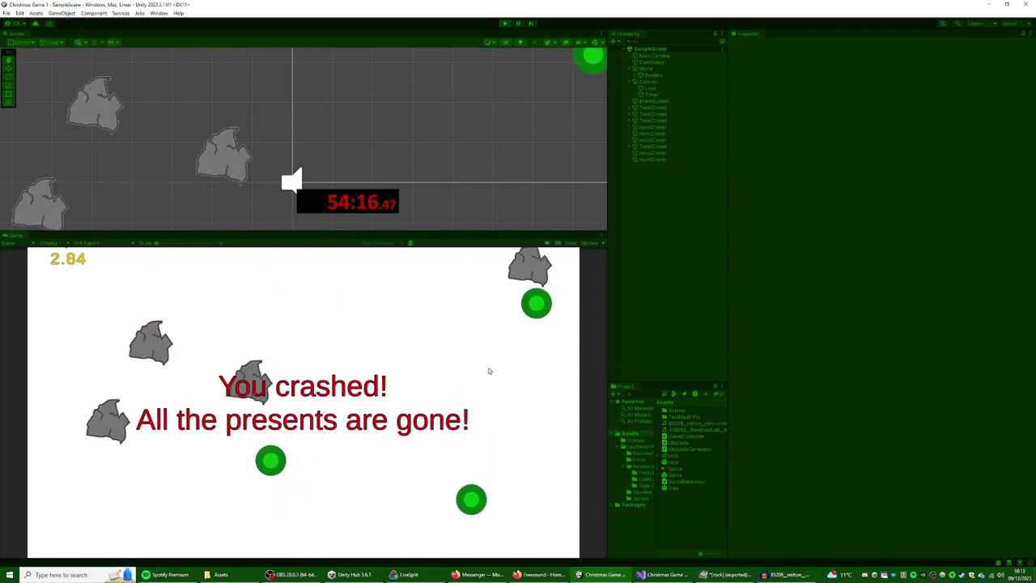
left_click(504, 23)
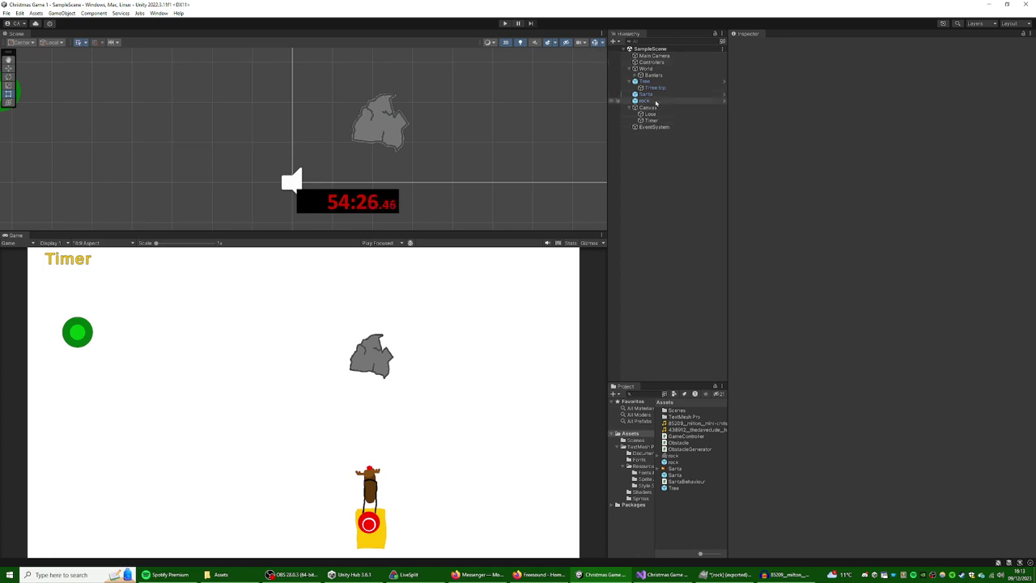
- Copy Santa's Audio Source component and select the Controllers object as its destination
left_click(652, 100)
left_click(656, 94)
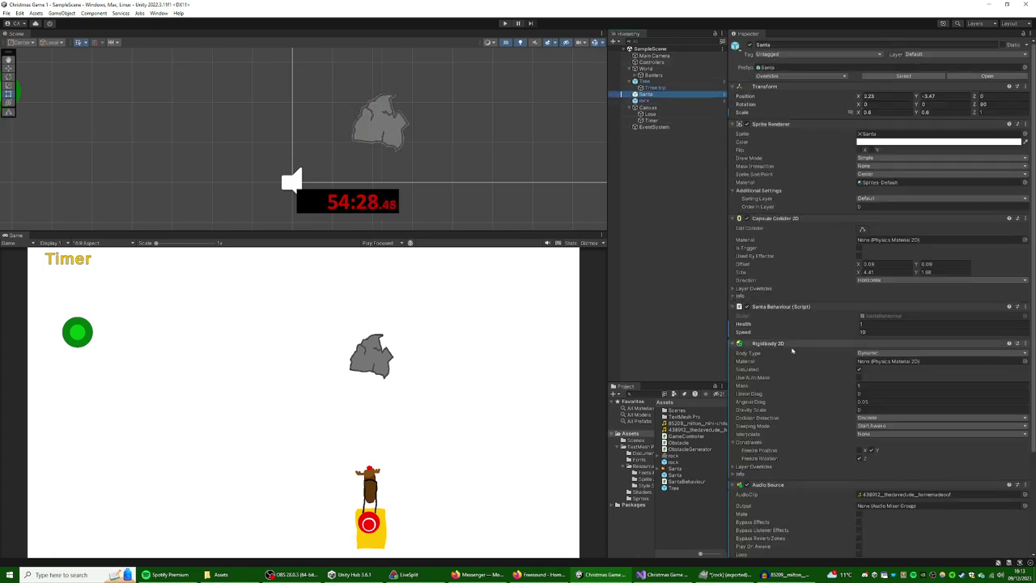
right_click(942, 484)
left_click(966, 438)
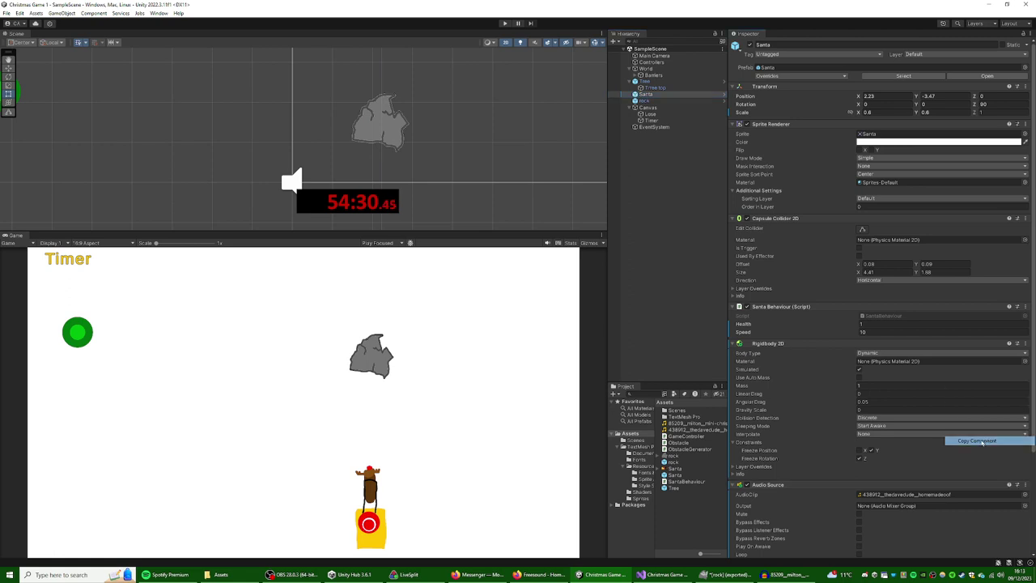
left_click(651, 61)
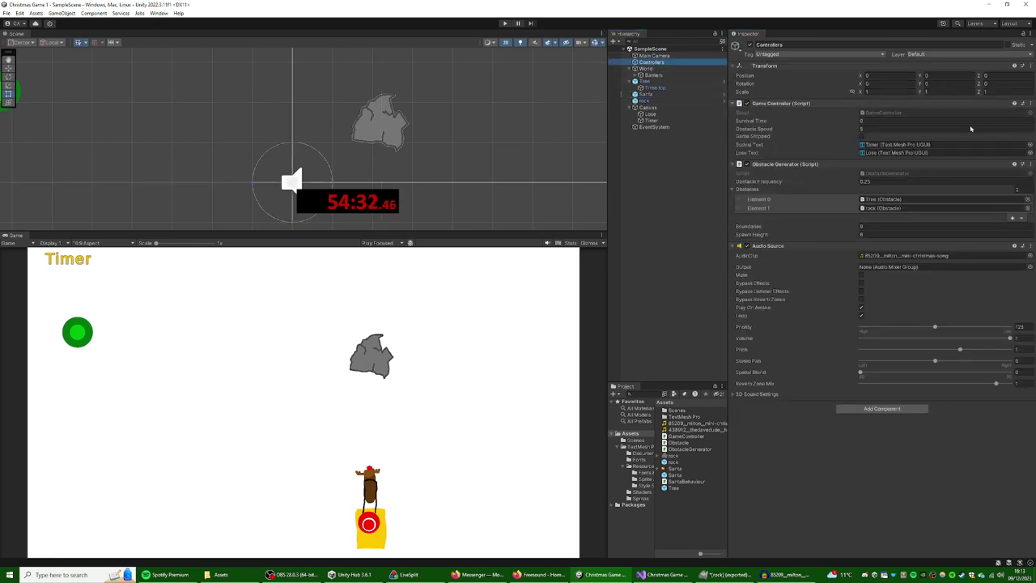
left_click(1032, 247)
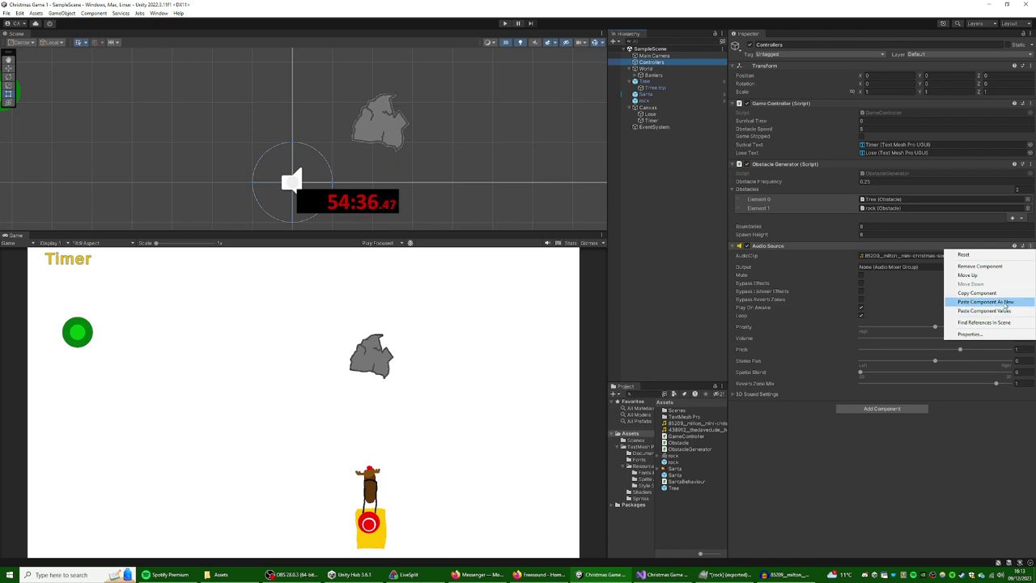
left_click(1006, 311)
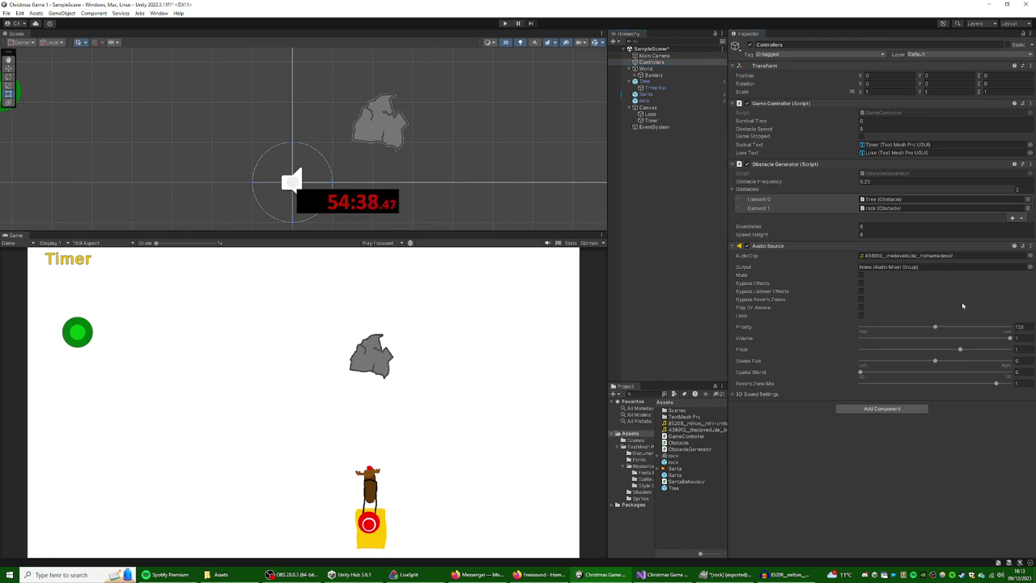
key("ctrl+z")
- Paste the copied Audio Source onto Controllers as a new component and remove the original Audio Source from Santa
left_click(1031, 164)
left_click(1003, 221)
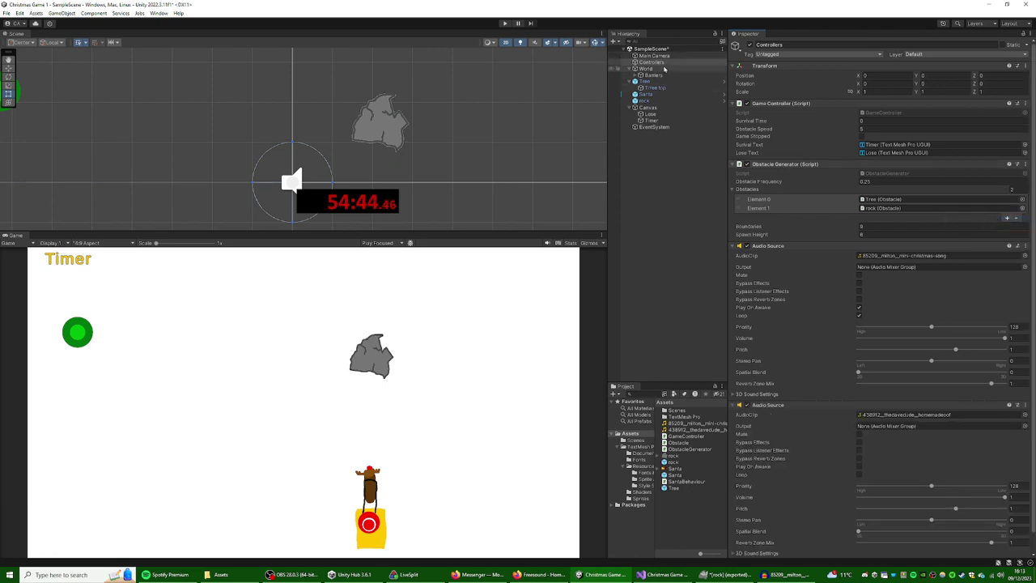
left_click(646, 95)
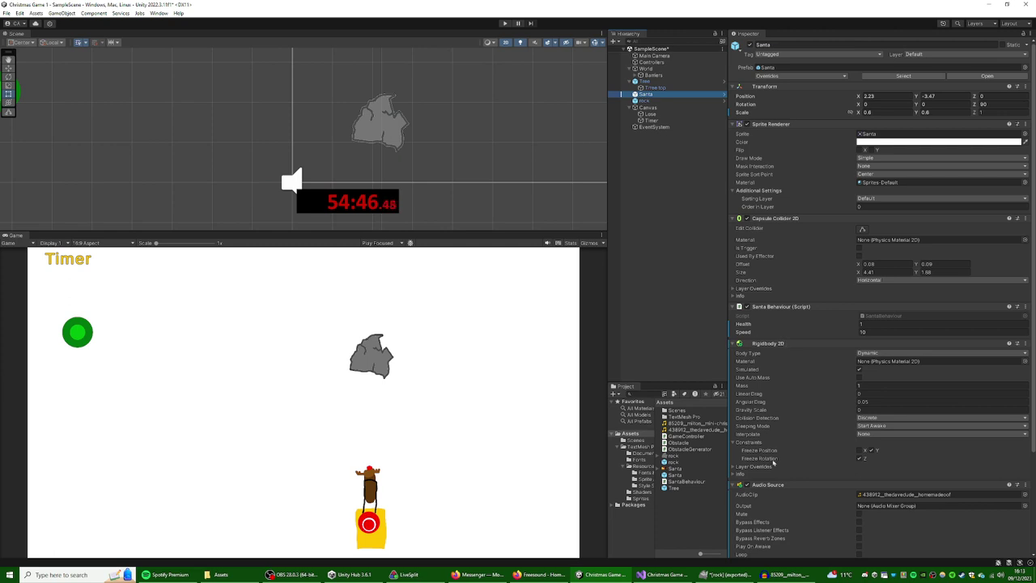
left_click(1024, 484)
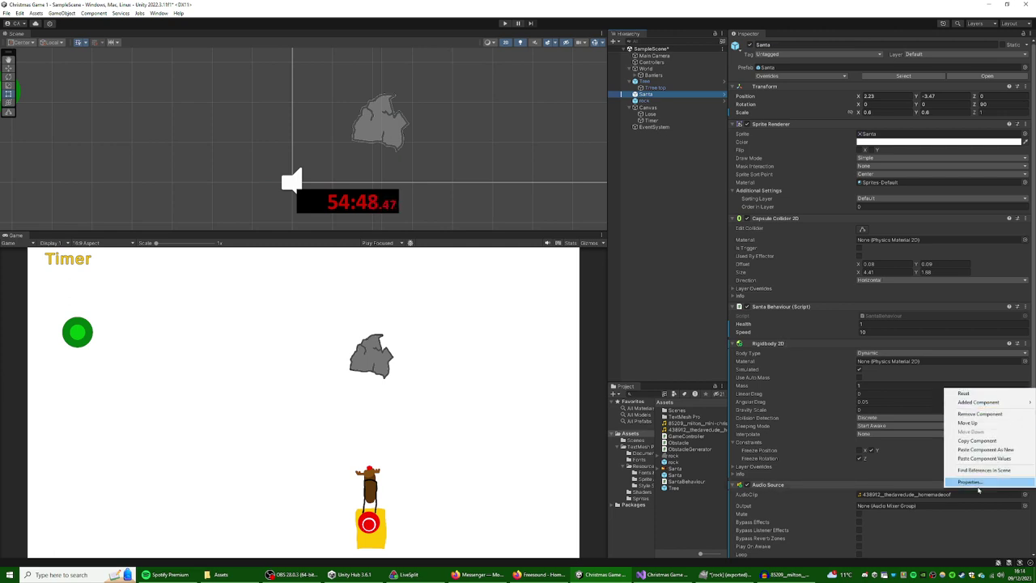
mouse_move(982, 400)
left_click(879, 410)
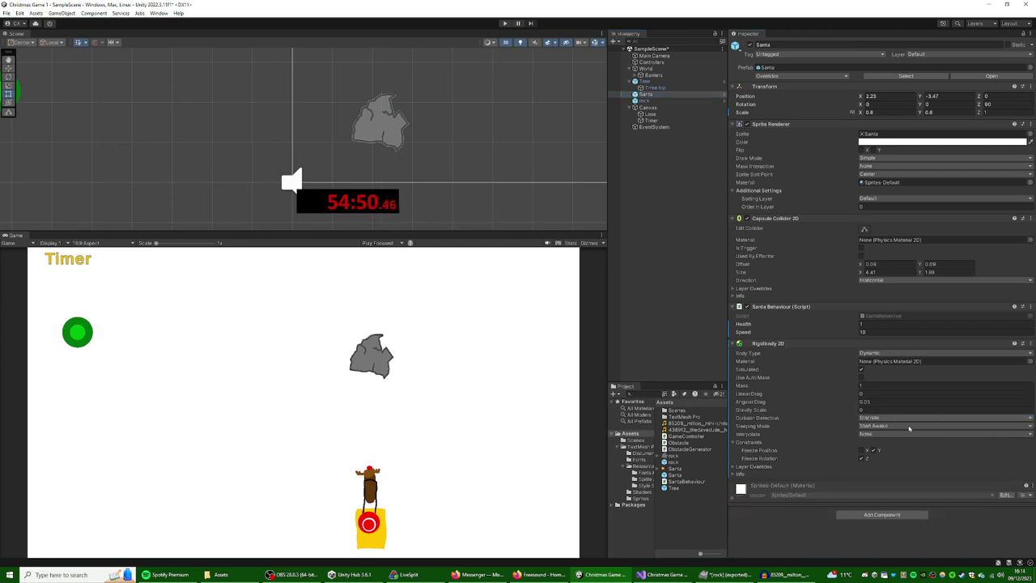
- Switch to Visual Studio, make the m_audioSource field public, delete the GetComponent line from Start(), and save SantaBehaviour.cs
left_click(662, 574)
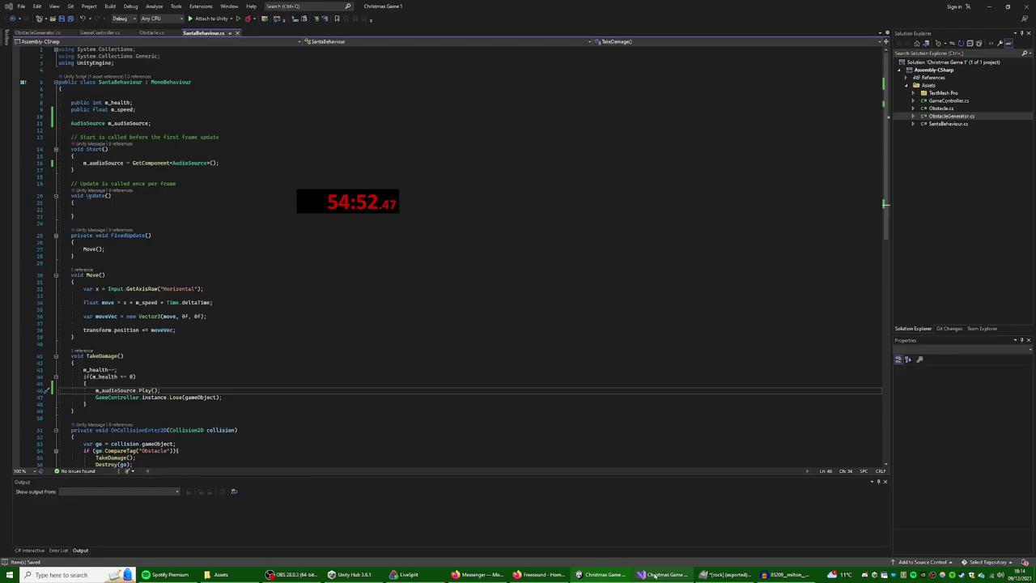
left_click(71, 123)
type("public")
left_click_drag(219, 163, 58, 162)
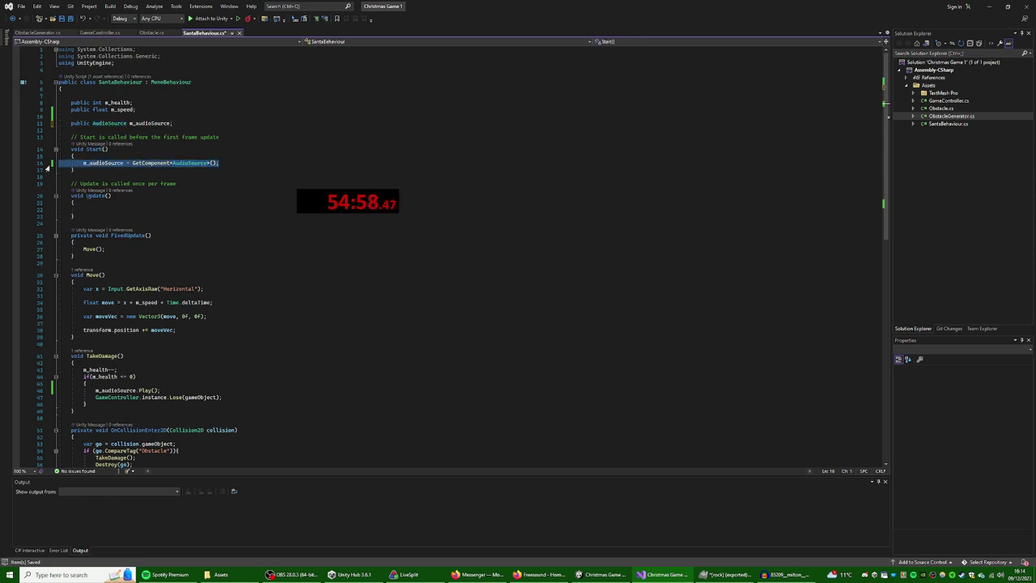
key("BackSpace")
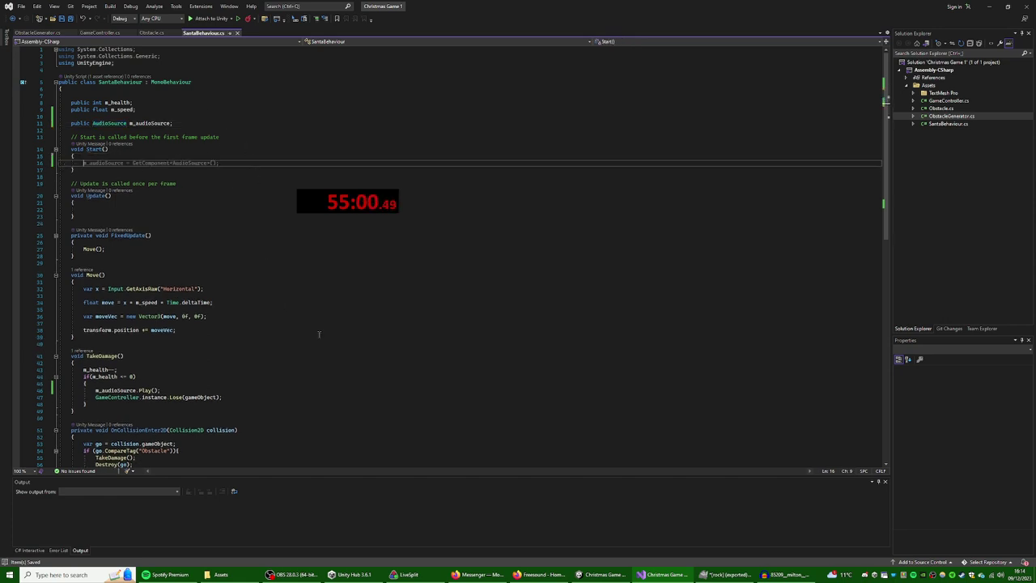
left_click(323, 335)
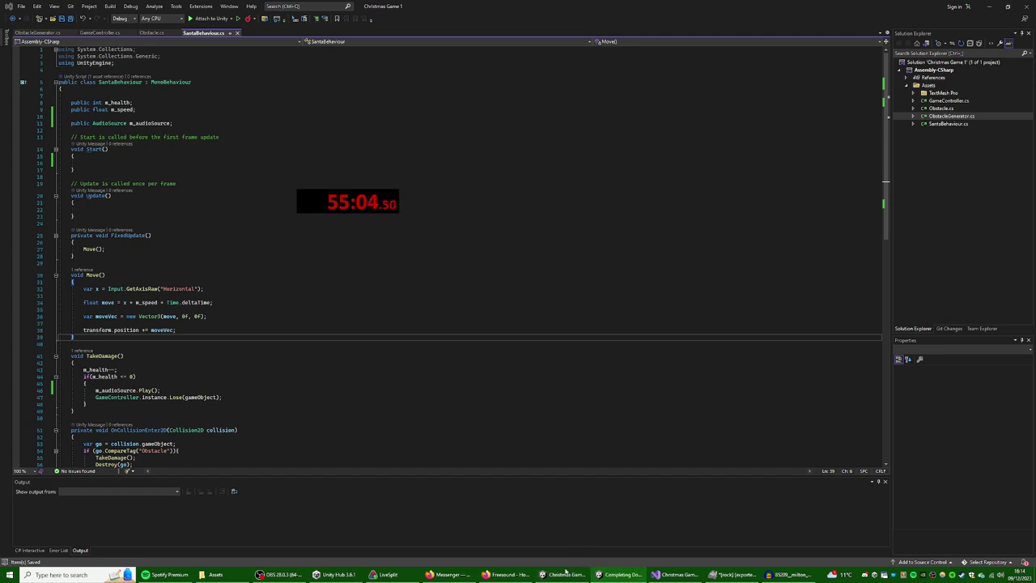
- Switch to Unity, lock the Inspector on Controllers, and add a second Inspector alongside the Game view
left_click(568, 575)
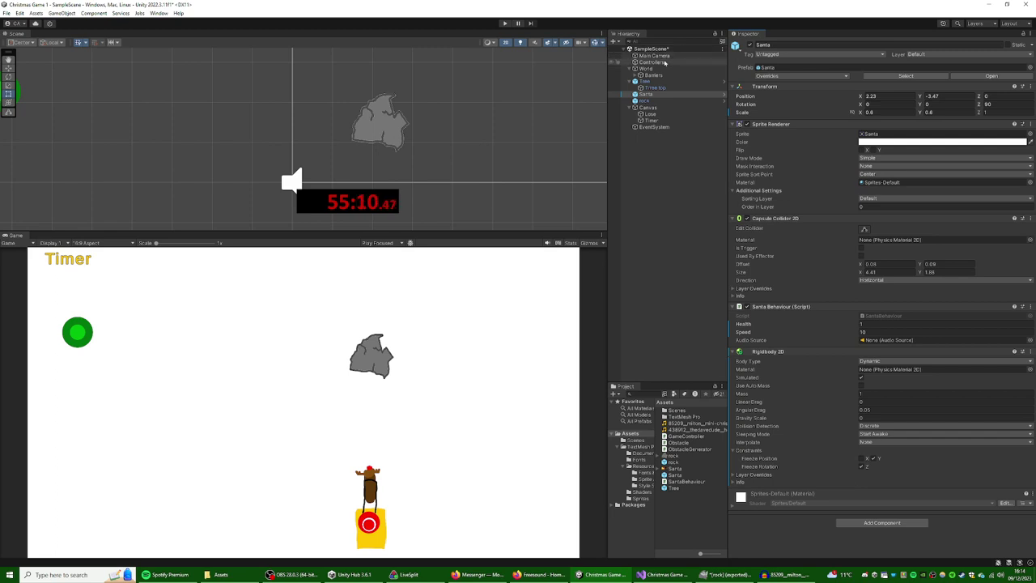
left_click(664, 62)
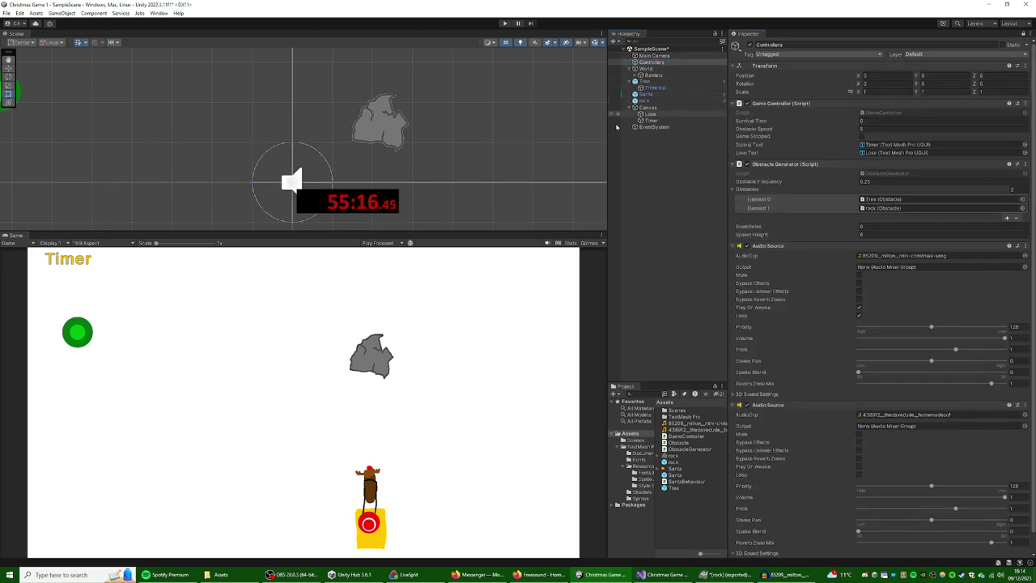
left_click(602, 235)
mouse_move(703, 284)
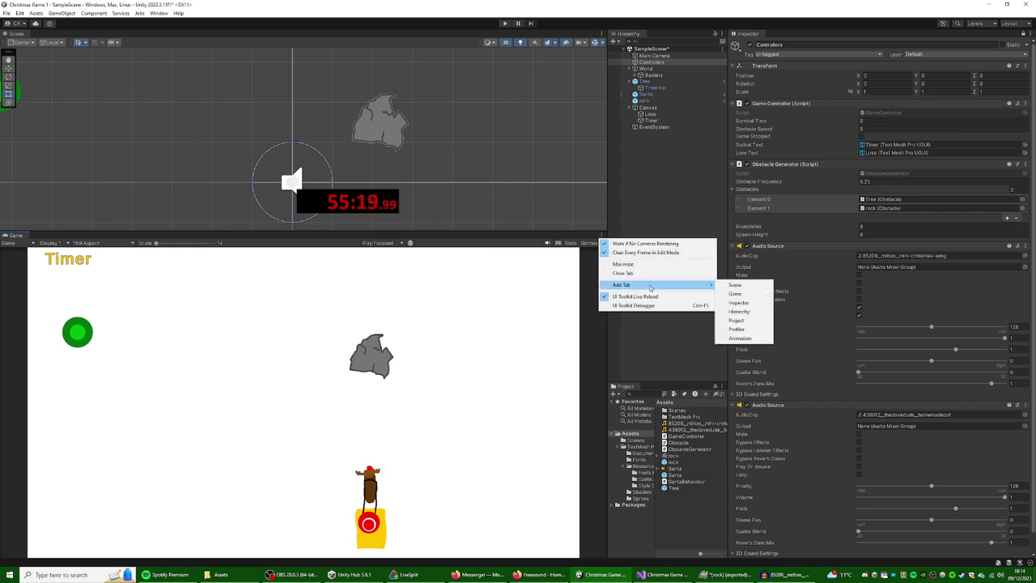
left_click(738, 302)
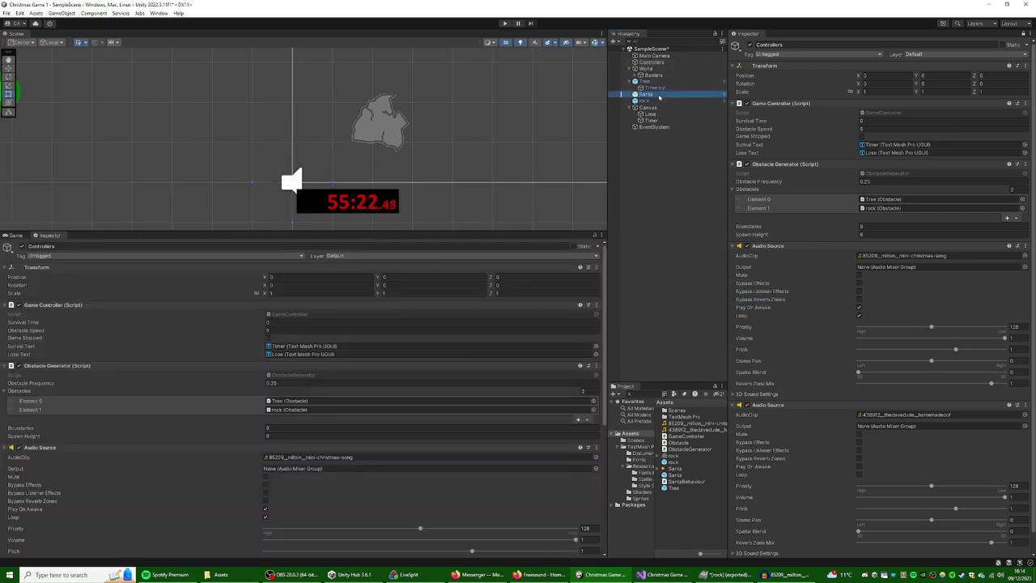
- Assign Controllers' homemadeoof Audio Source to the Audio Source field of Santa's Santa Behaviour script, and return to the Game view
left_click(658, 94)
scroll(792, 323, "down", 1)
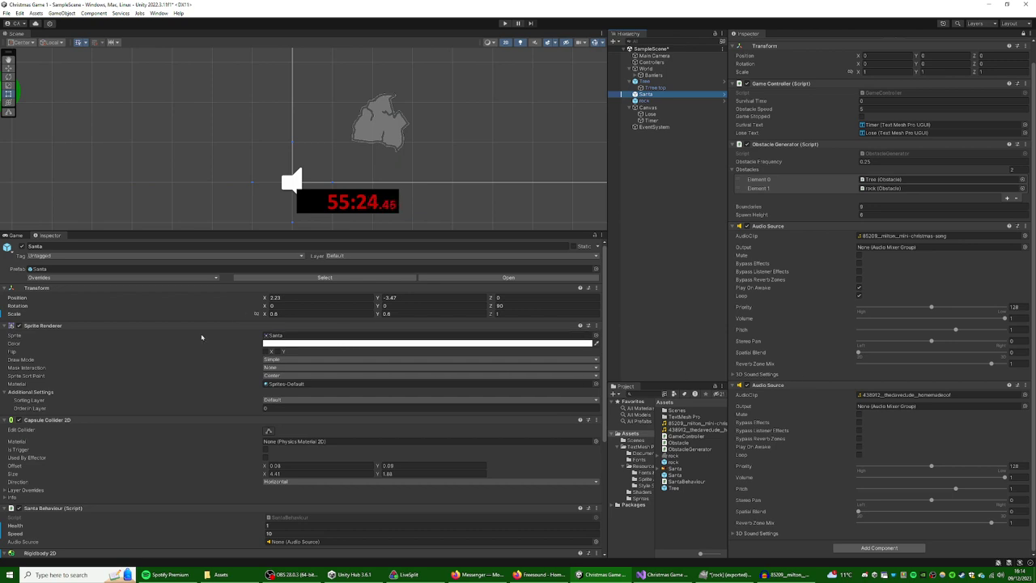
scroll(194, 344, "down", 2)
scroll(205, 359, "down", 2)
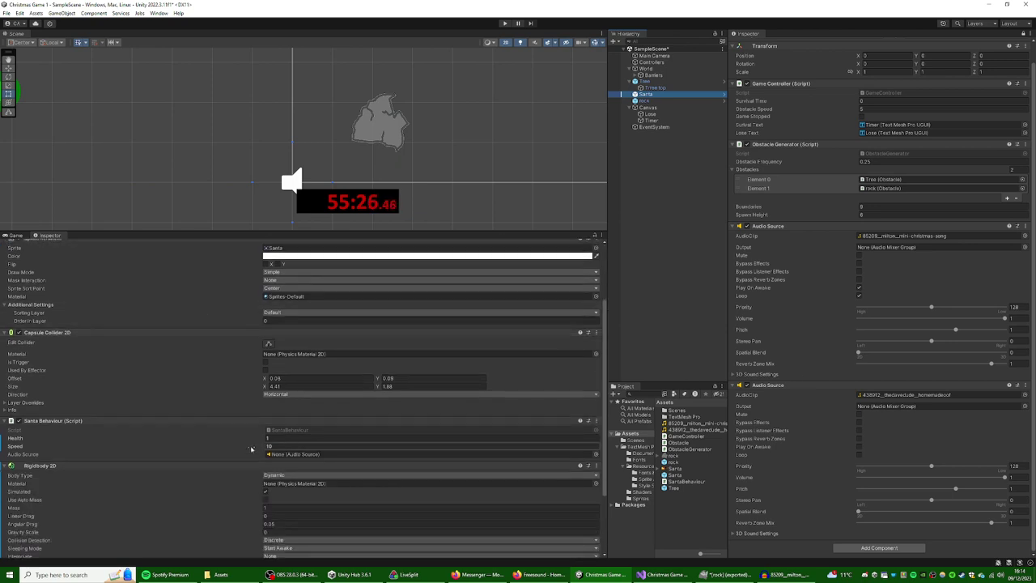
left_click(809, 387)
left_click_drag(342, 392, 308, 458)
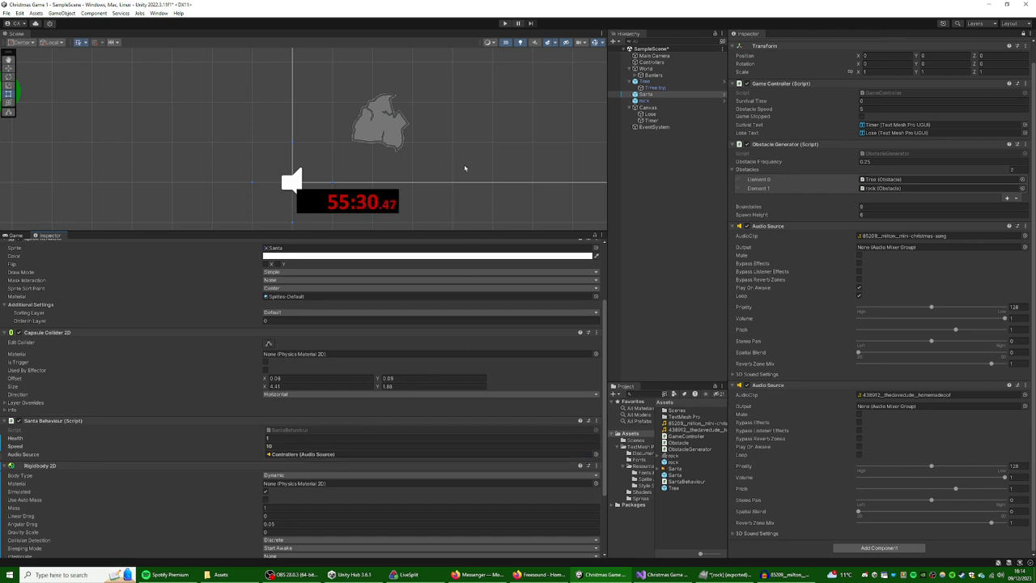
left_click(17, 235)
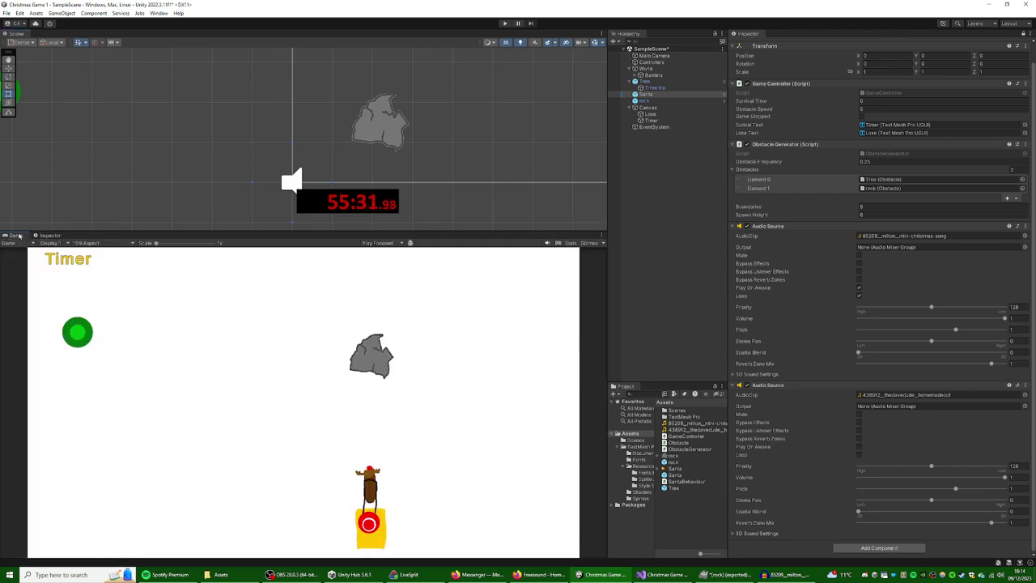
- Play-test the game with the reassigned audio source, and stop it
left_click(505, 24)
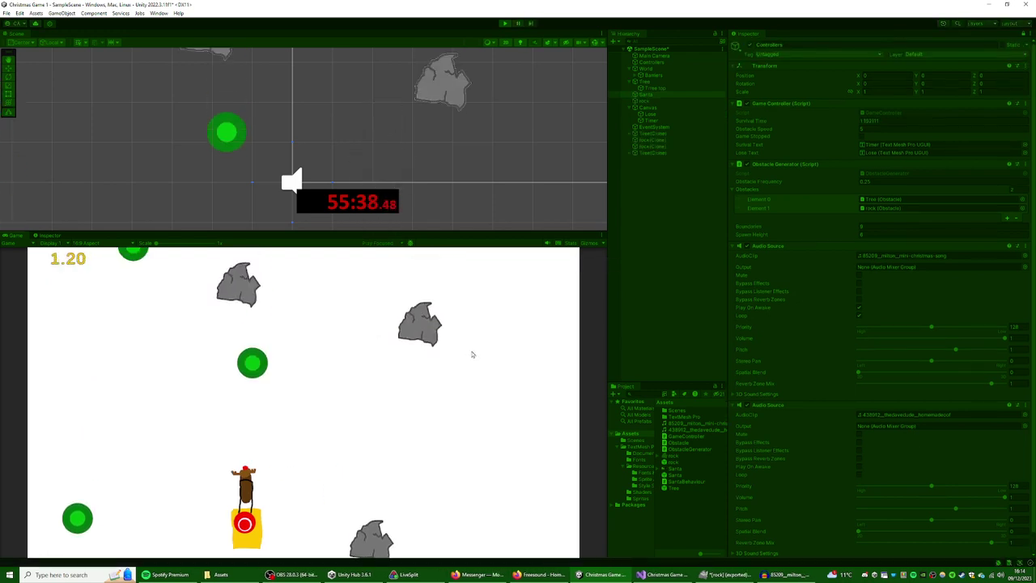
left_click(504, 23)
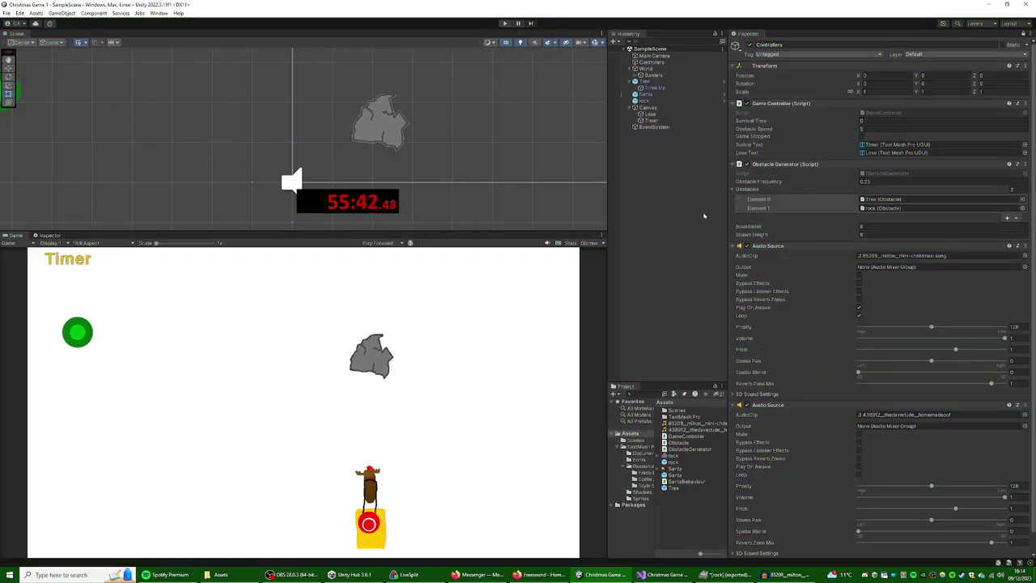
- Unlock the Inspector to show Santa, set the Santa Behaviour script's Health to 3, and apply all overrides to the Santa prefab
left_click_drag(645, 94, 872, 200)
left_click_drag(852, 332, 732, 251)
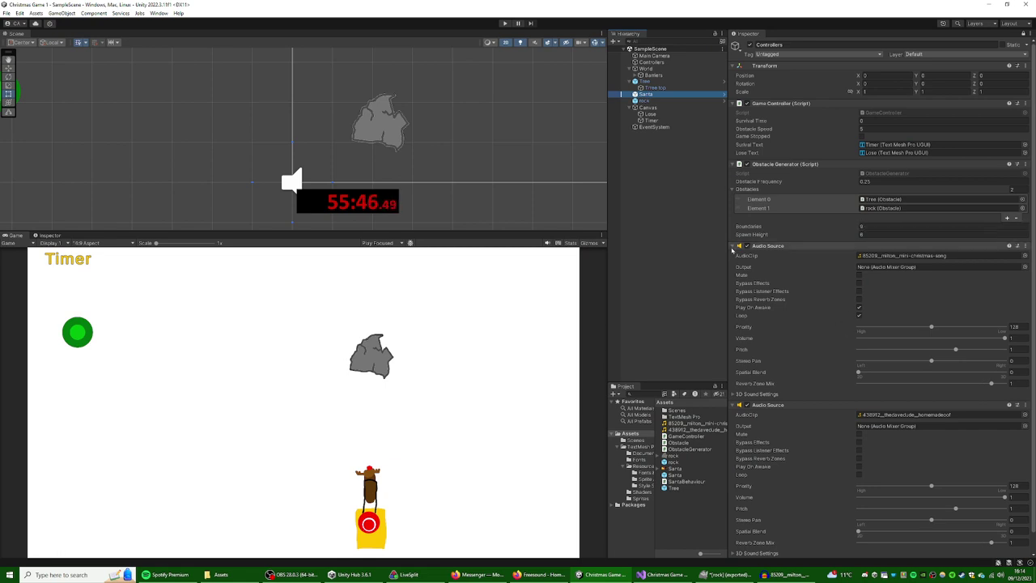
left_click(1021, 35)
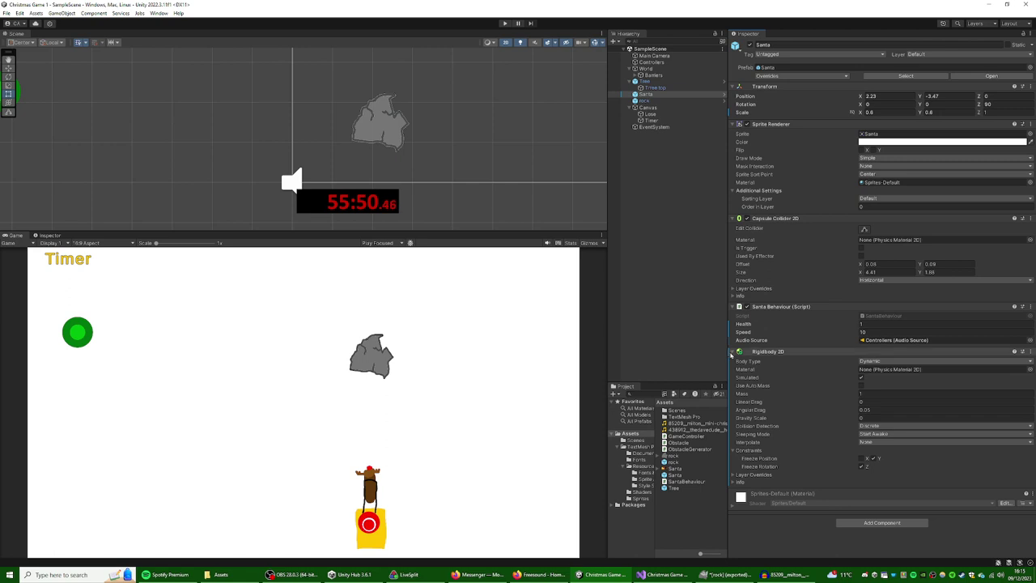
left_click(732, 352)
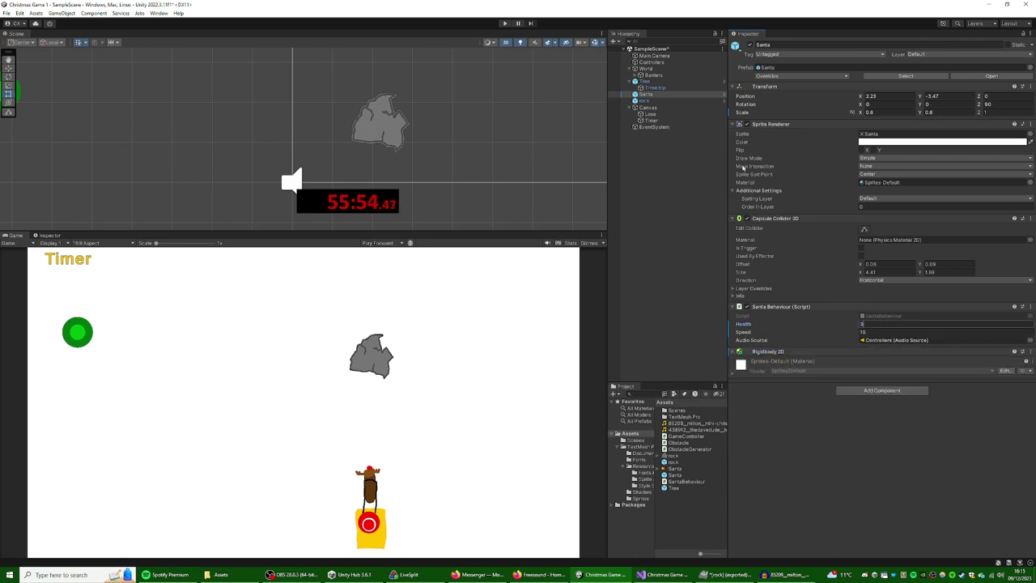
left_click(841, 76)
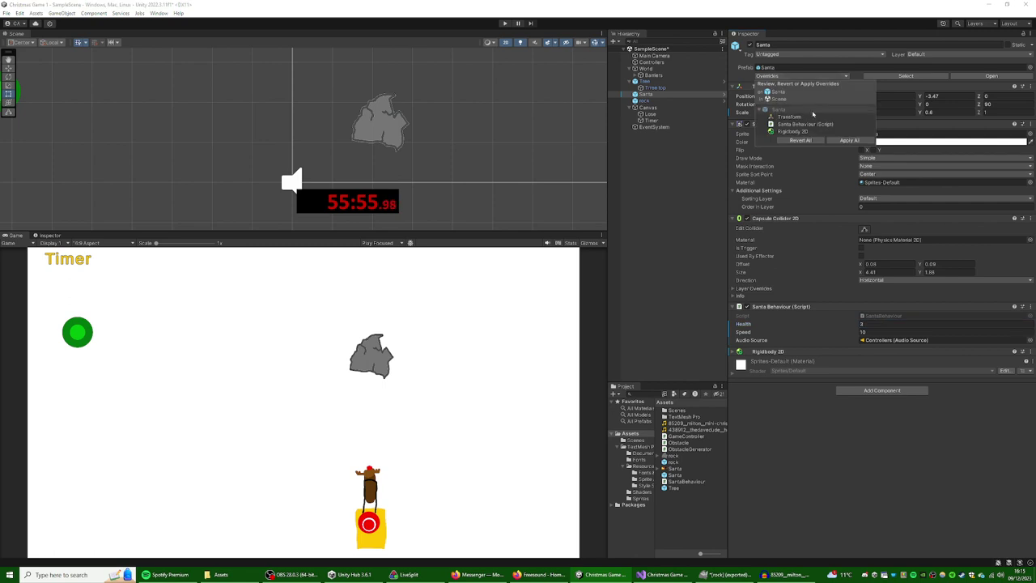
left_click(845, 141)
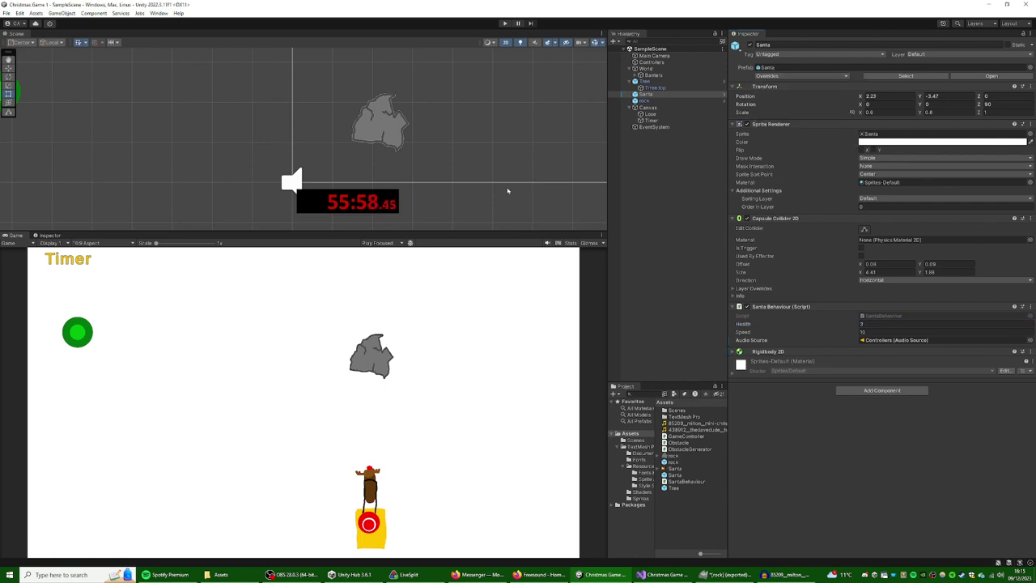
- Play-test the game, steering Santa into obstacles to check the three-hit health and crash sound, and stop it
left_click(505, 23)
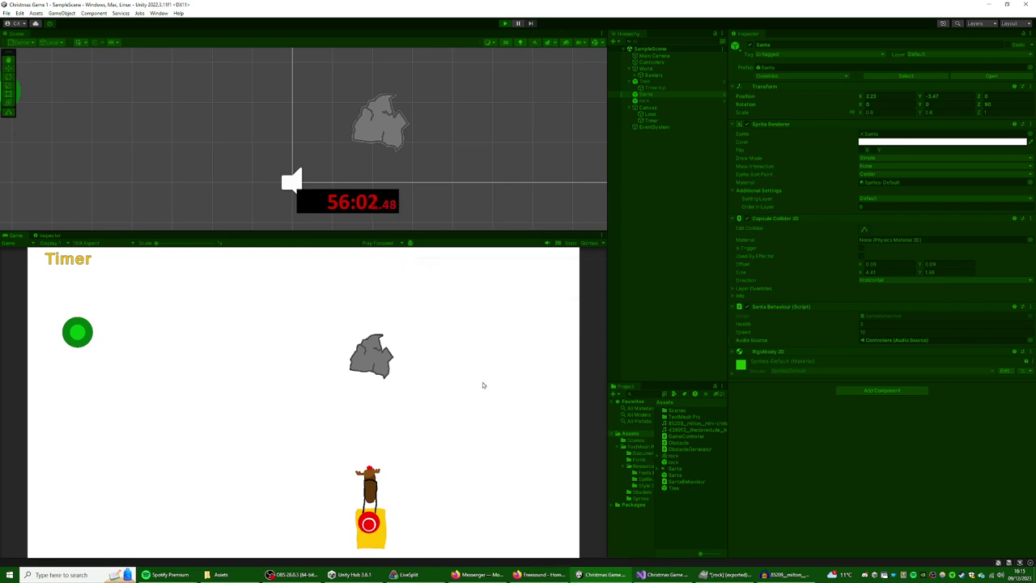
key("Left")
key("Right")
key("Left")
key("Left")
key("Right")
left_click(506, 24)
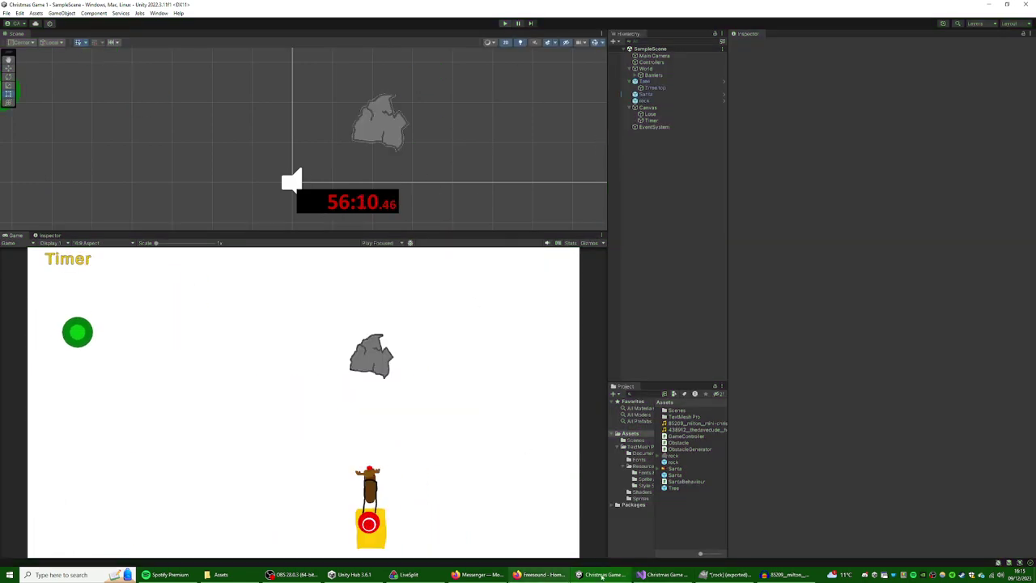
- Switch to Visual Studio, move m_audioSource.Play() in TakeDamage() out of the if block to just below m_health--, and save SantaBehaviour.cs
left_click(662, 575)
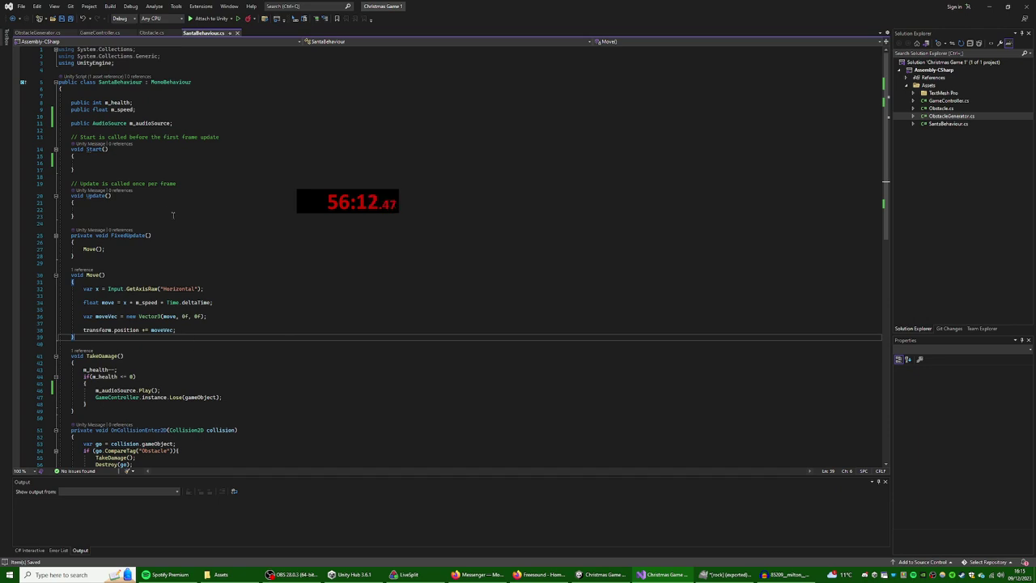
scroll(195, 344, "down", 2)
left_click(233, 355)
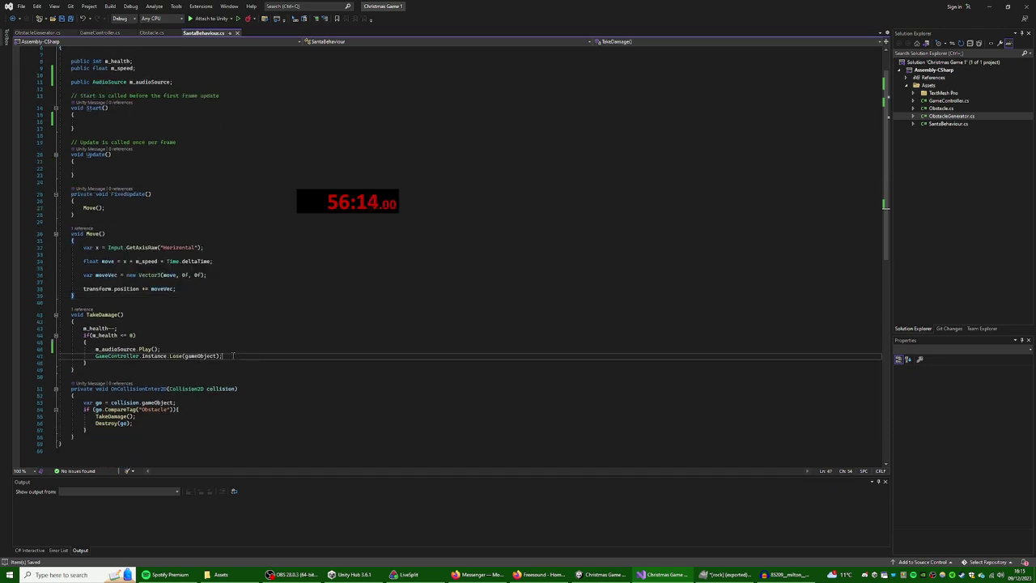
left_click(288, 349)
key("shift+Home")
key("ctrl+c")
key("BackSpace")
key("BackSpace")
key("BackSpace")
key("Up")
key("Up")
key("Return")
key("ctrl+v")
left_click(288, 349)
key("ctrl+s")
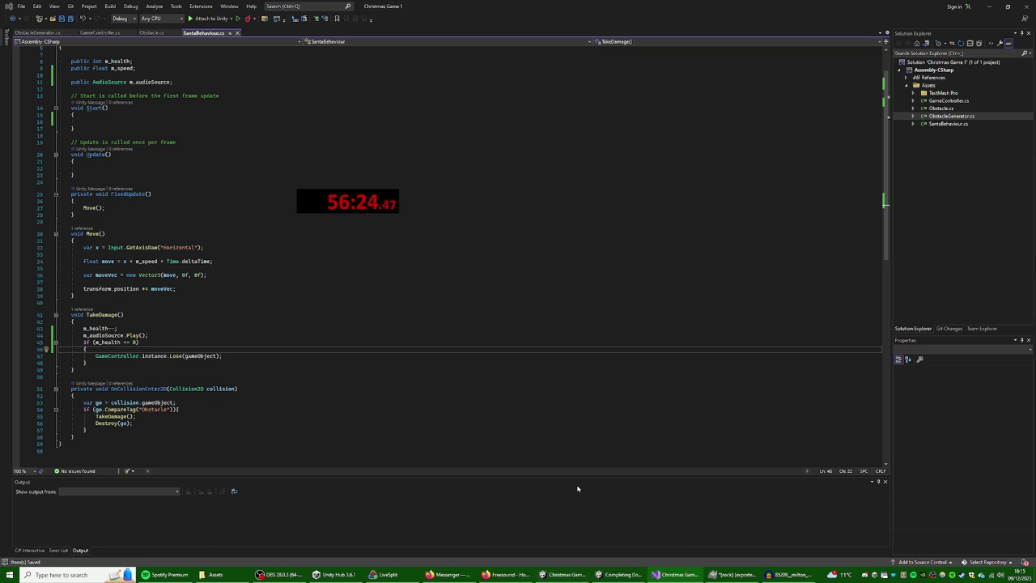
- Switch to Unity and play-test the game, steering Santa into obstacles to check the sound on every hit, and stop it
left_click(607, 578)
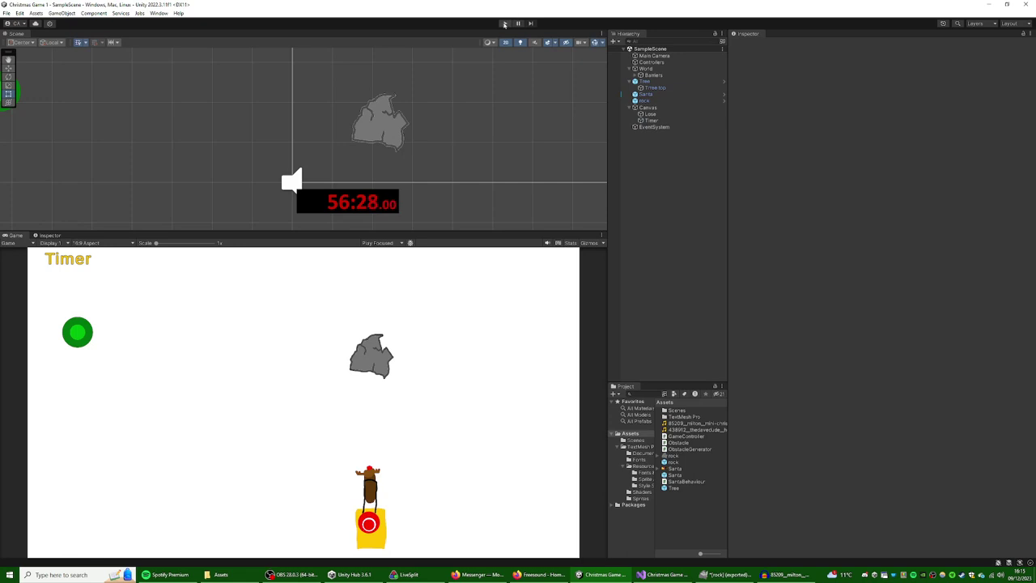
left_click(504, 24)
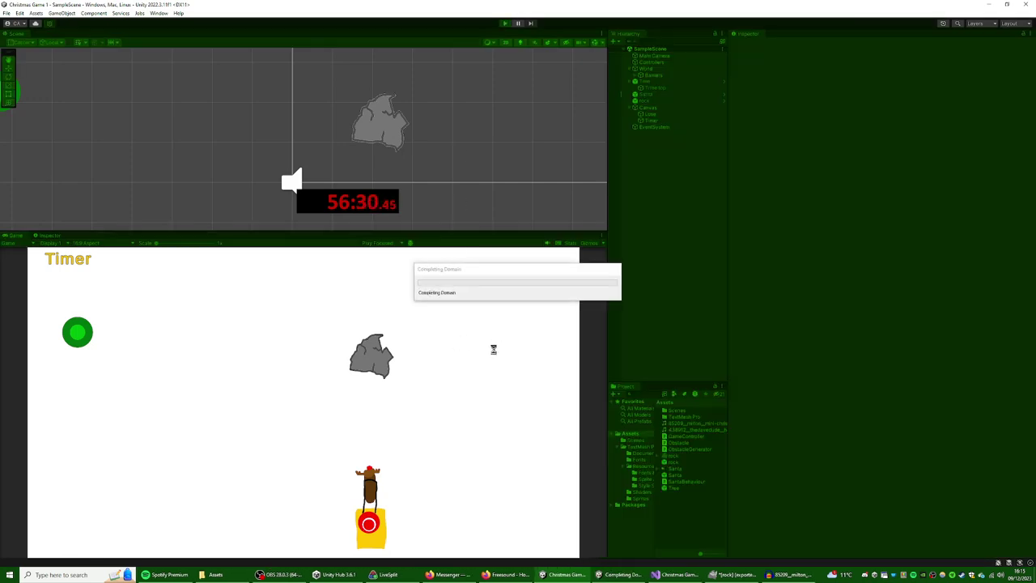
key("Left")
key("Right")
key("Left")
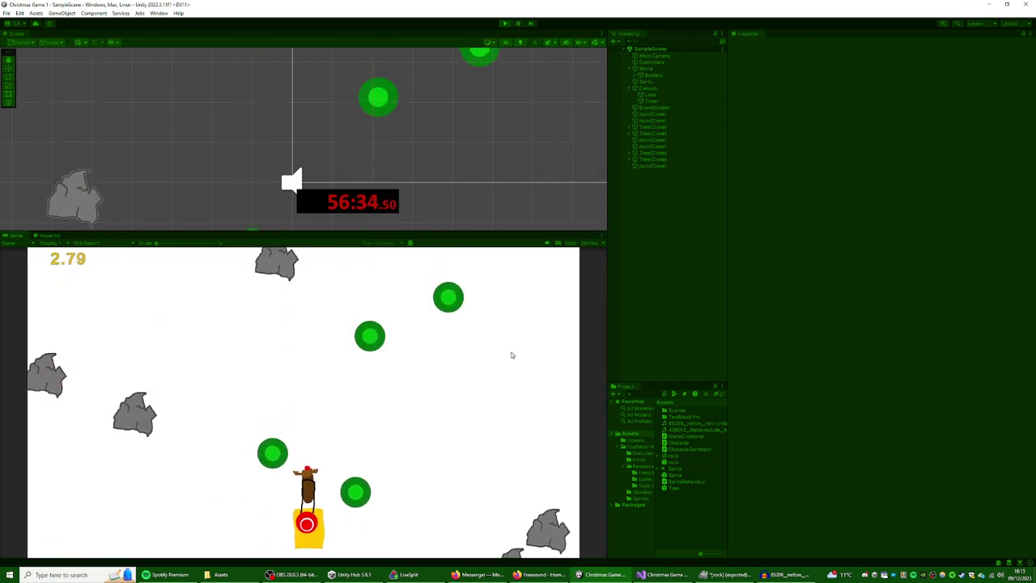
key("Right")
key("Left")
key("Right")
key("Left")
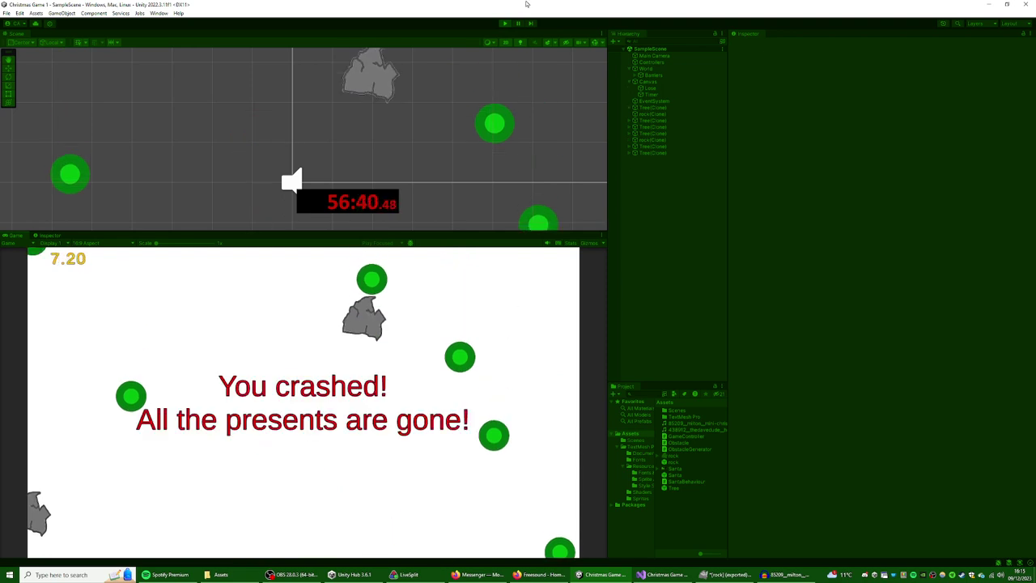
left_click(504, 24)
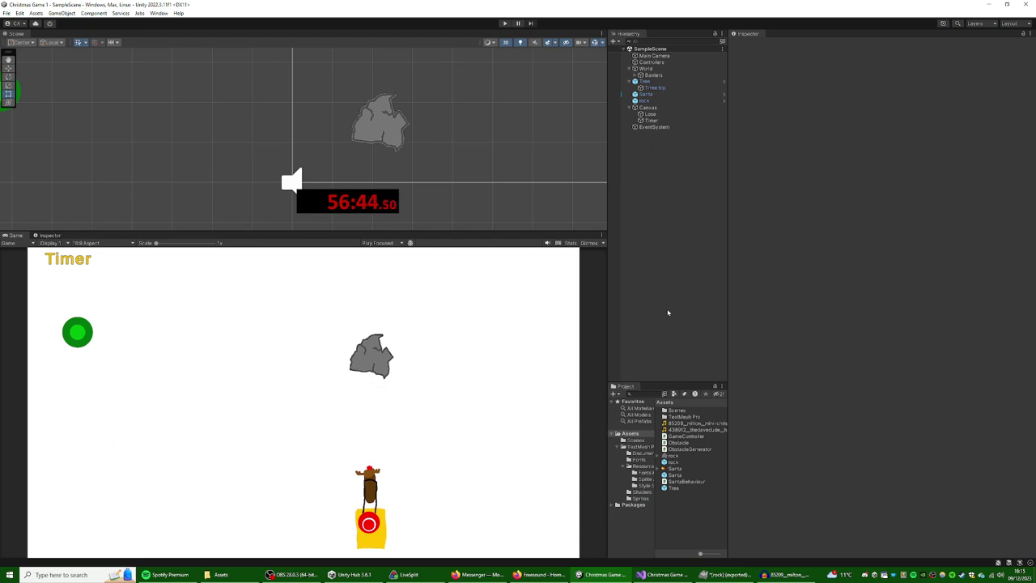
left_click(658, 115)
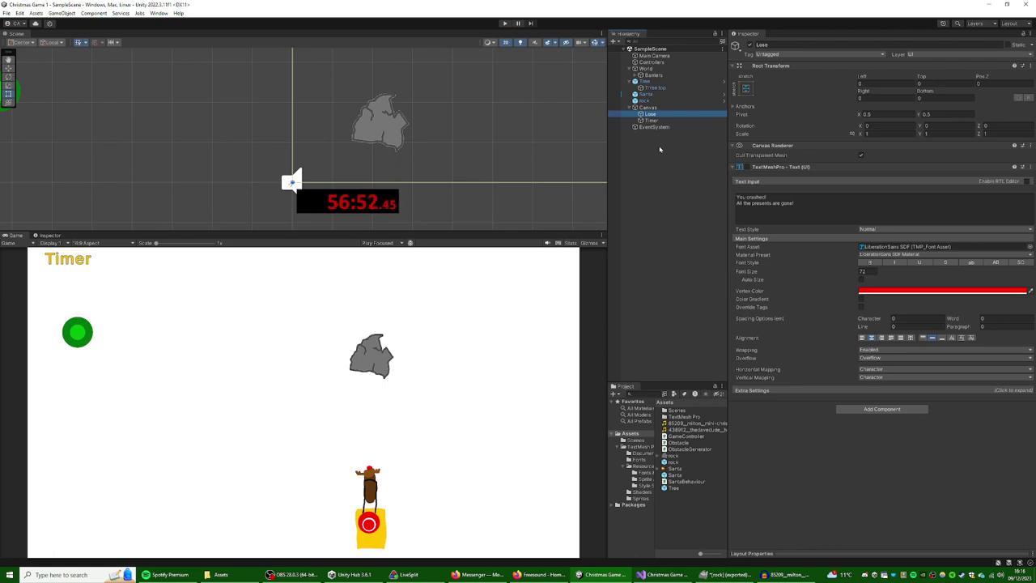
left_click(646, 213)
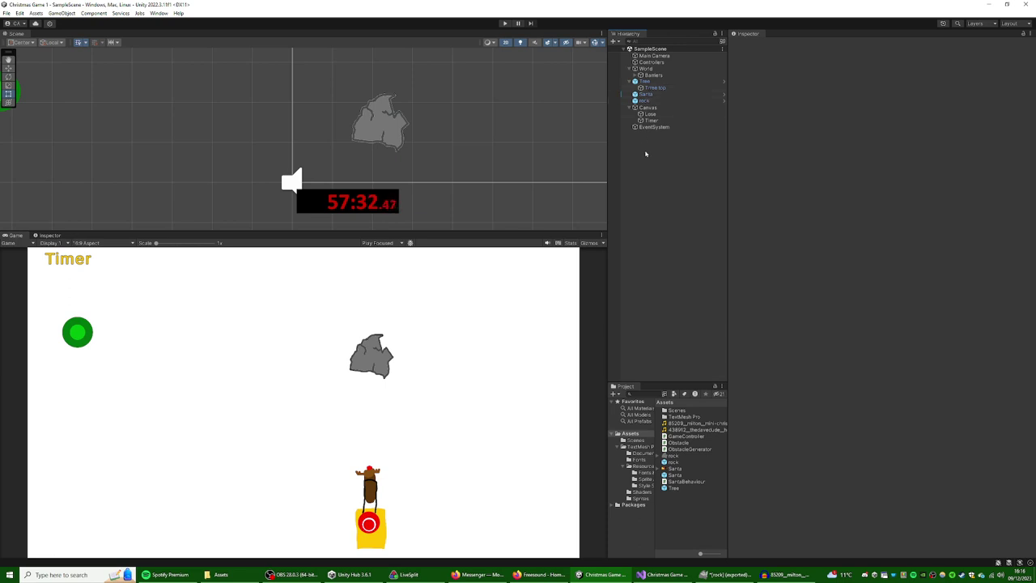
- Add a TextMeshPro text object named Lives under the Canvas
left_click(650, 109)
right_click(655, 108)
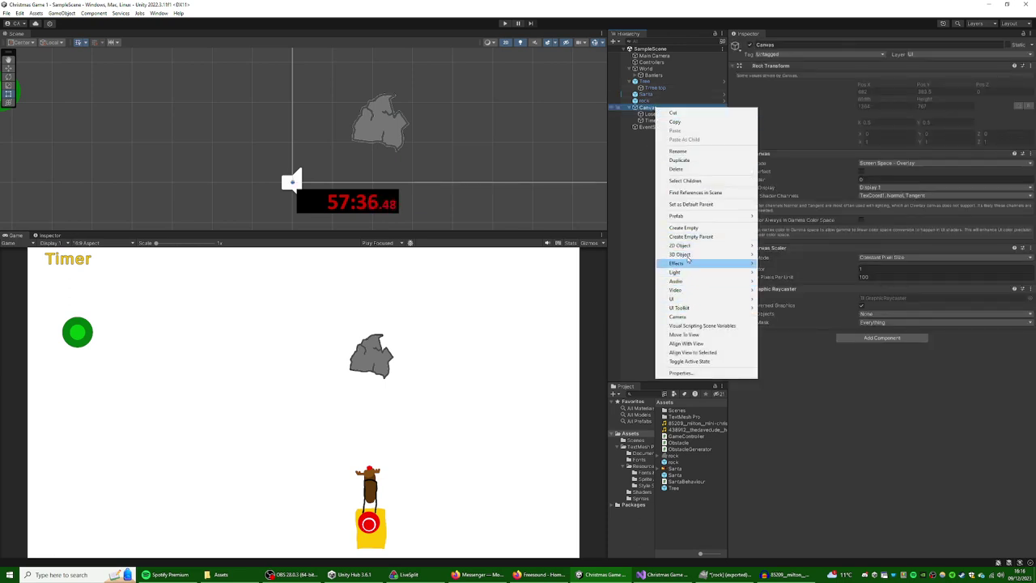
mouse_move(701, 301)
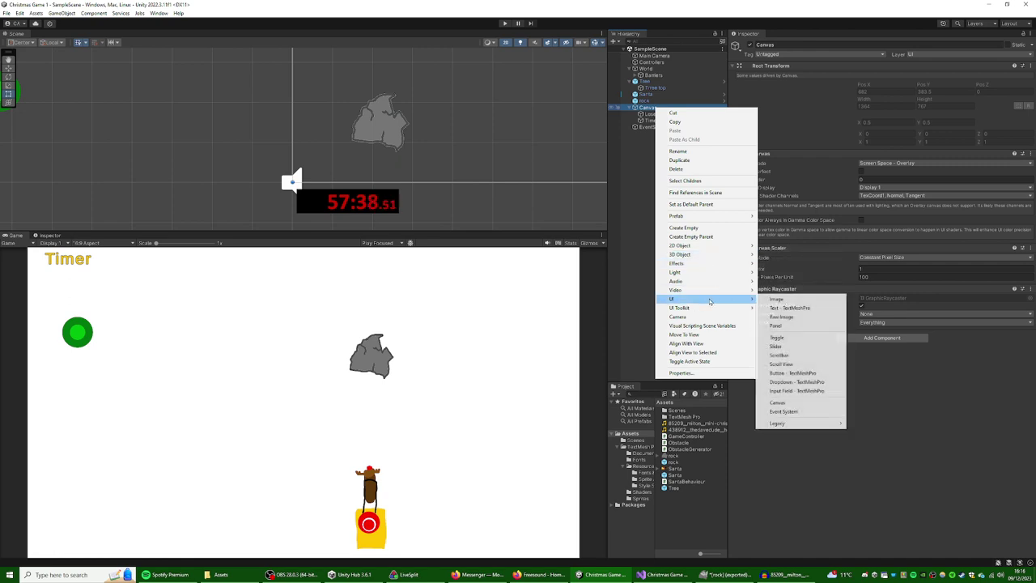
left_click(804, 310)
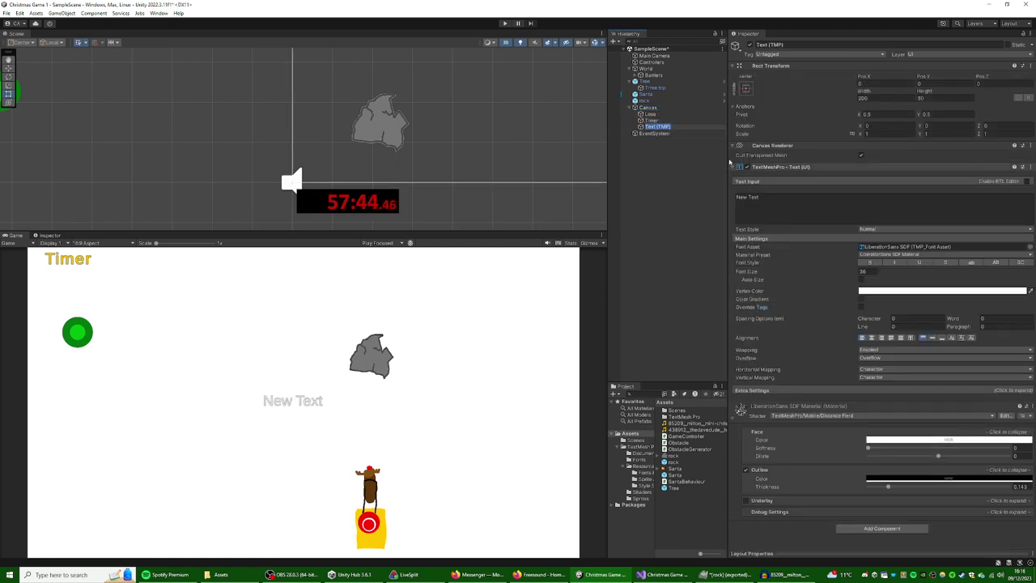
type("Lives")
key("Return")
- Set the Lives text's vertex color to bright green (00FF11) and its content to "Lives: 3"
left_click(910, 291)
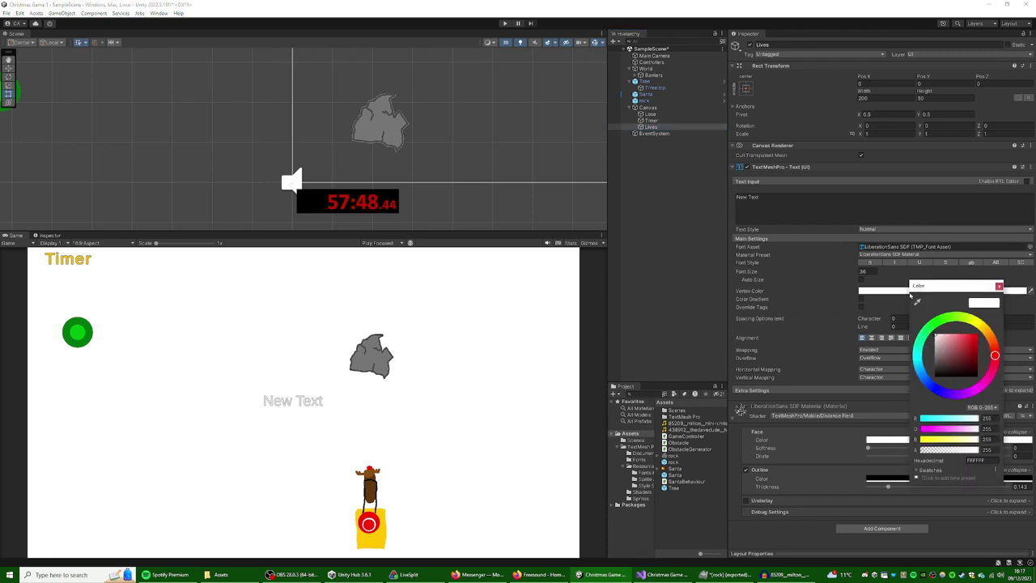
mouse_move(974, 342)
left_mouse_down()
mouse_move(979, 333)
mouse_move(947, 332)
left_mouse_up()
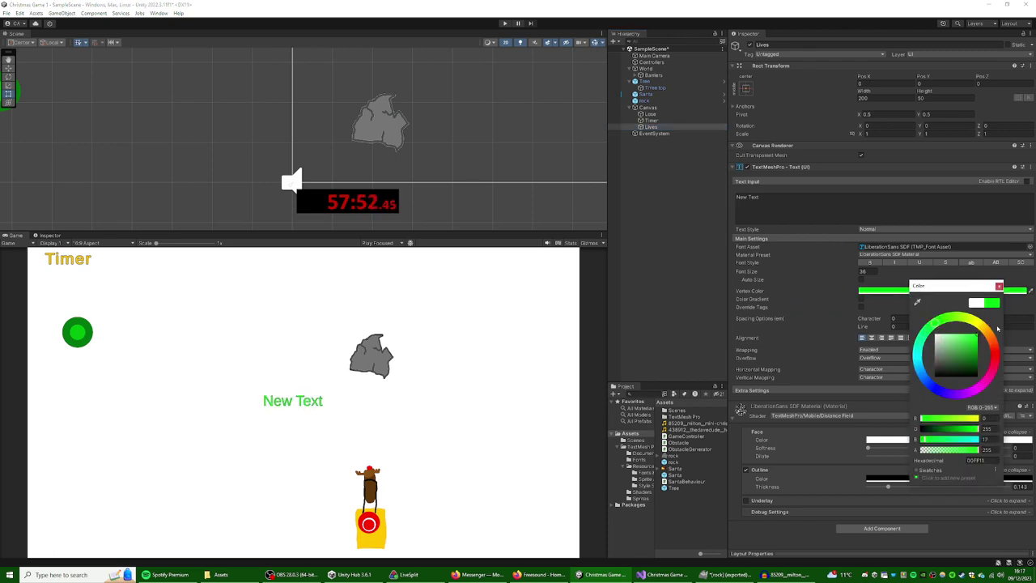
left_click(999, 286)
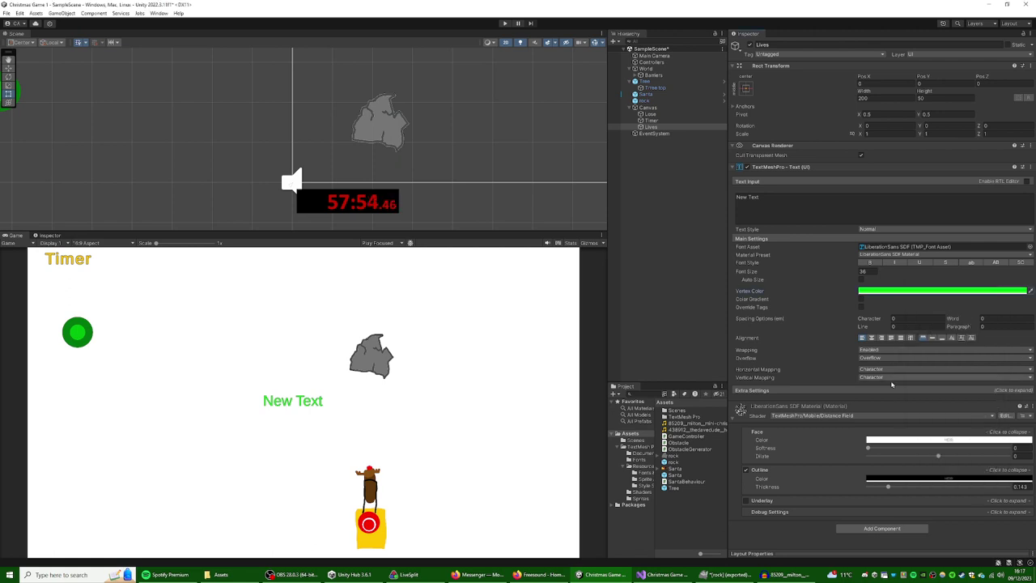
left_click(784, 199)
type("Lives")
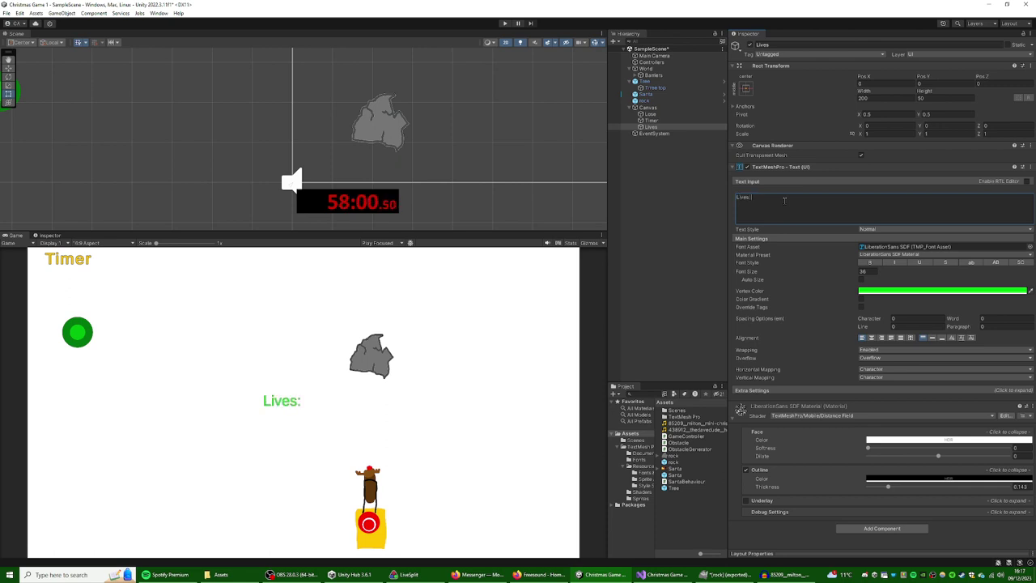
type(": 3")
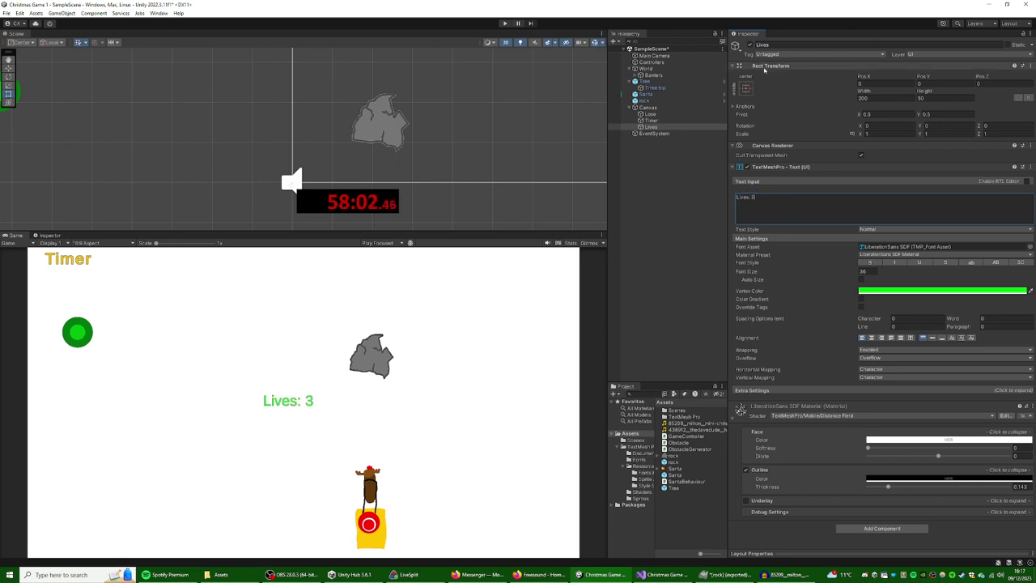
- Anchor the Lives text to the canvas's top-right corner, setting its pivot and position as well
left_click(747, 89)
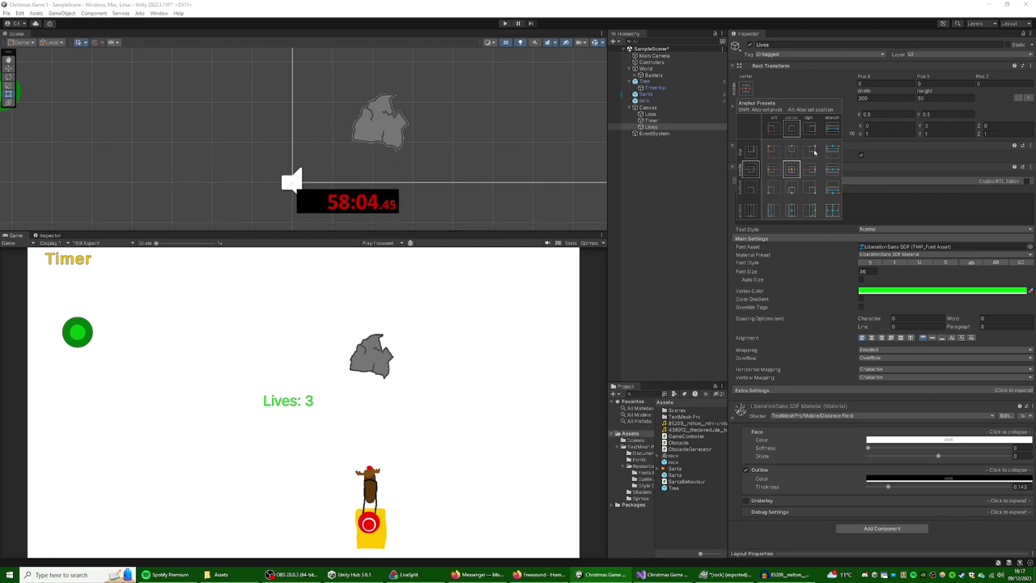
left_click(810, 152, "alt+shift")
left_click(883, 209)
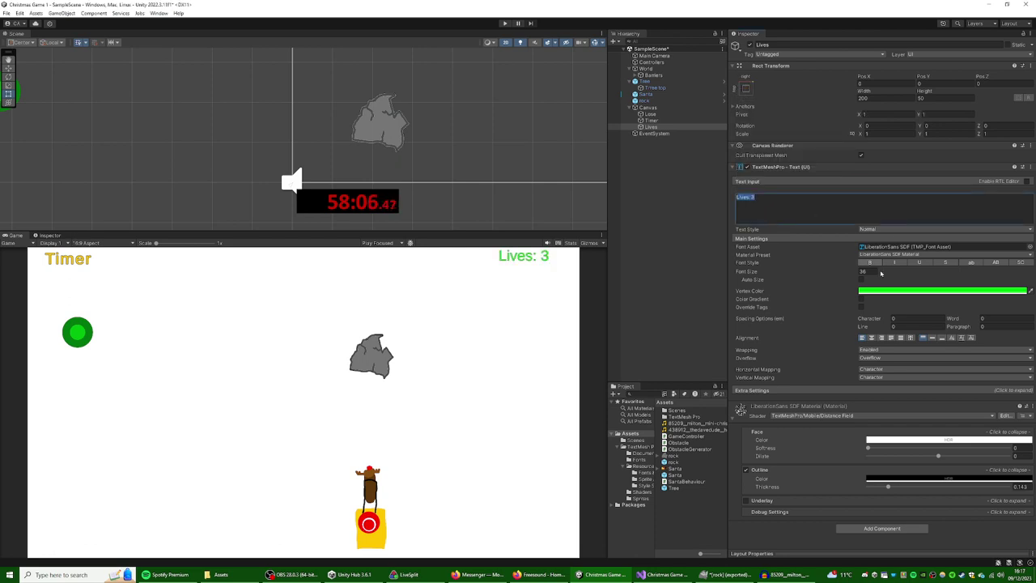
- Align the Lives text to center and bottom, make it bold at font size 40, and save the scene
left_click(871, 339)
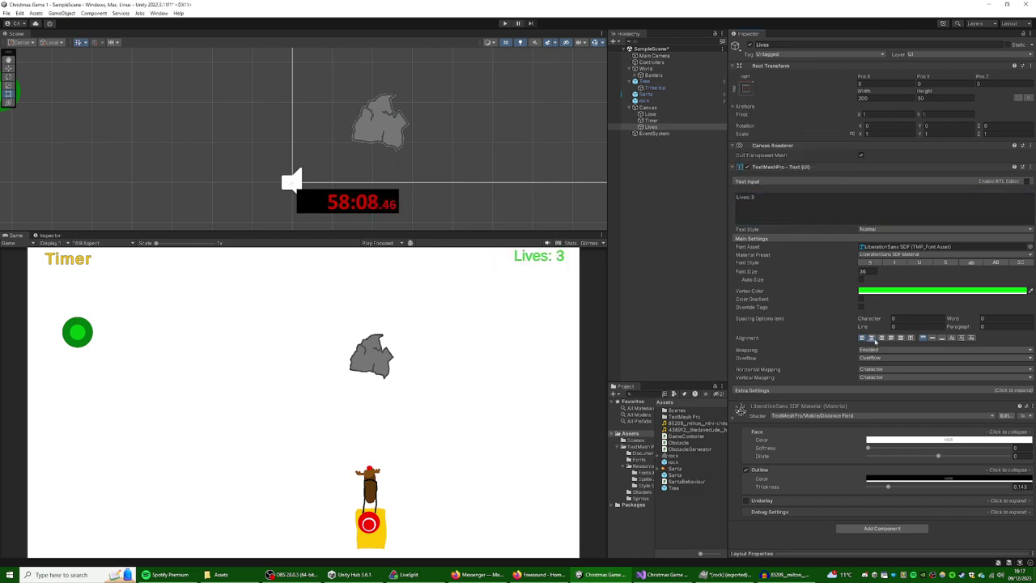
left_click(942, 337)
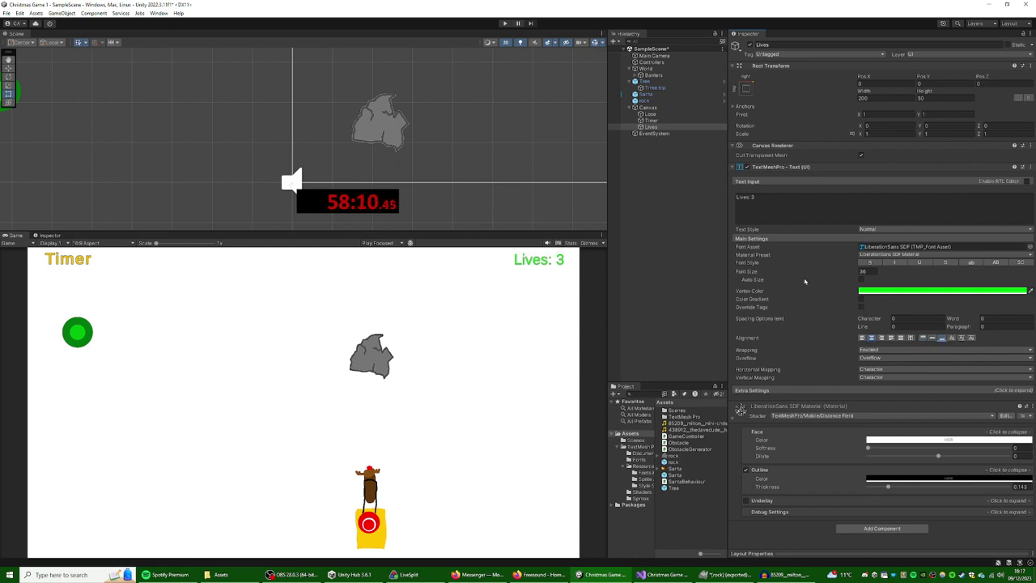
type("40")
key("Return")
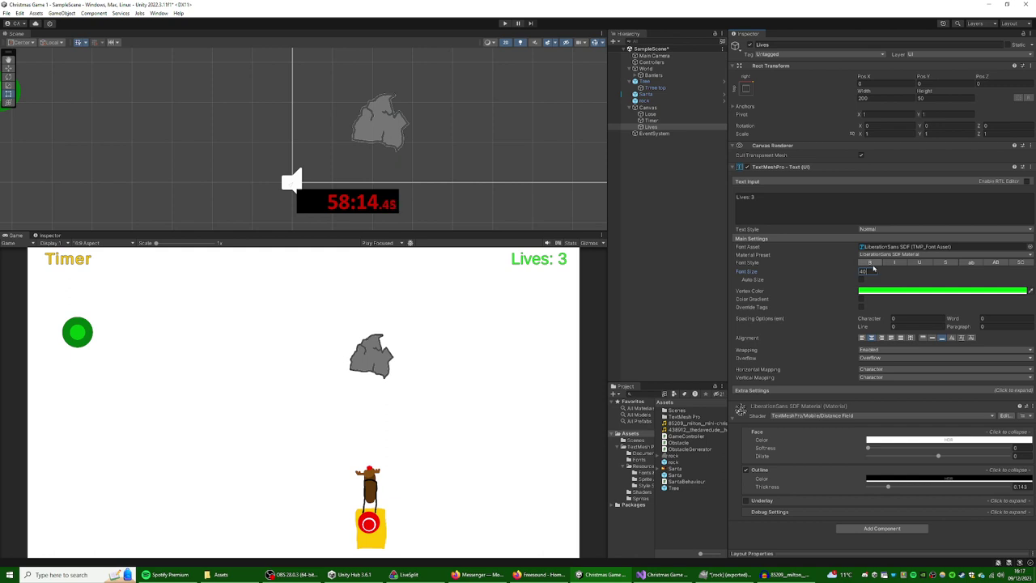
left_click(871, 264)
left_click(659, 266)
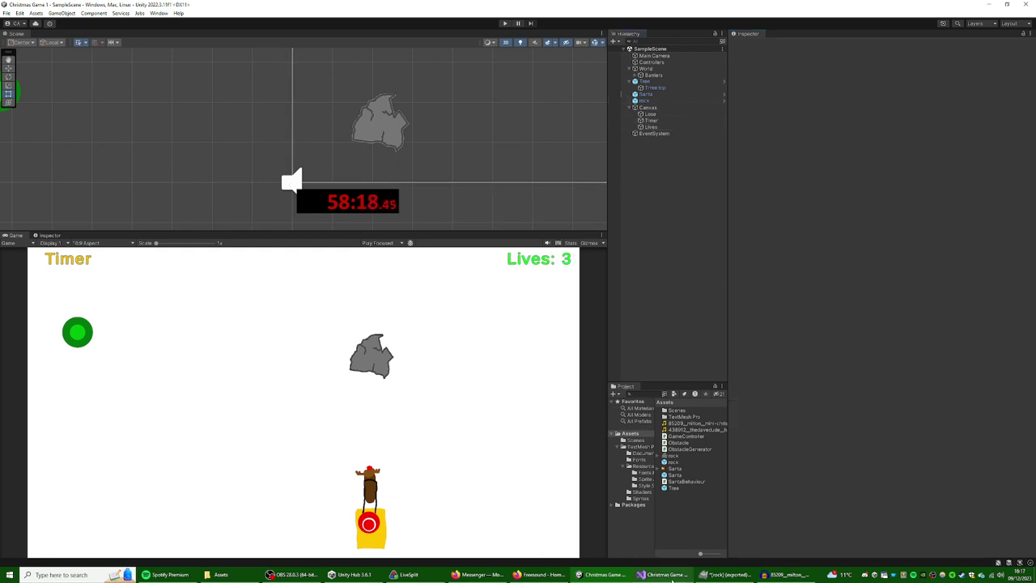
- Switch to Visual Studio and declare a public TMP_Text field named lives_test below m_audioSource in SantaBehaviour
left_click(635, 576)
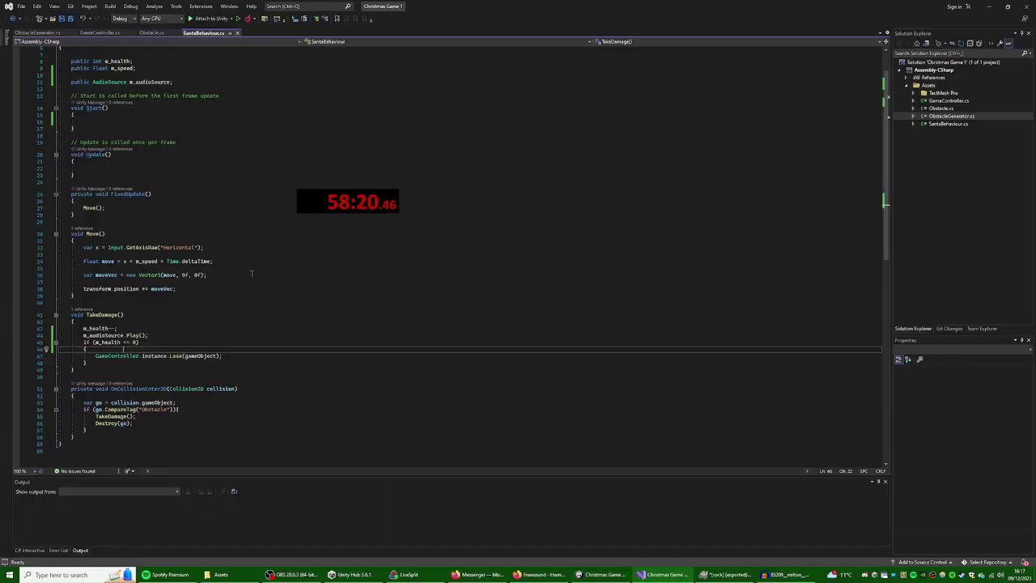
scroll(123, 175, "up", 2)
left_click(181, 123)
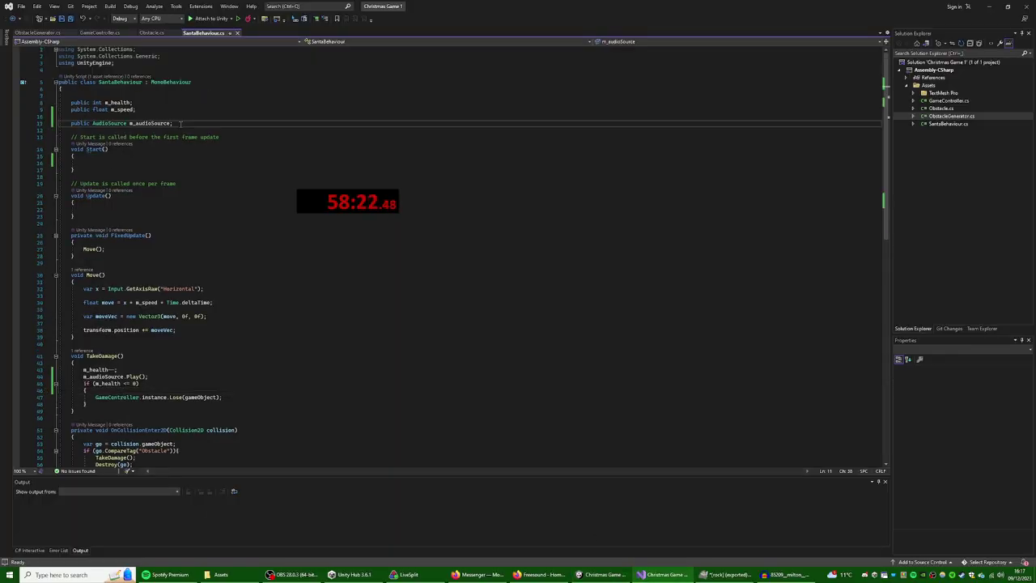
key("Return")
key("Return")
type("public ")
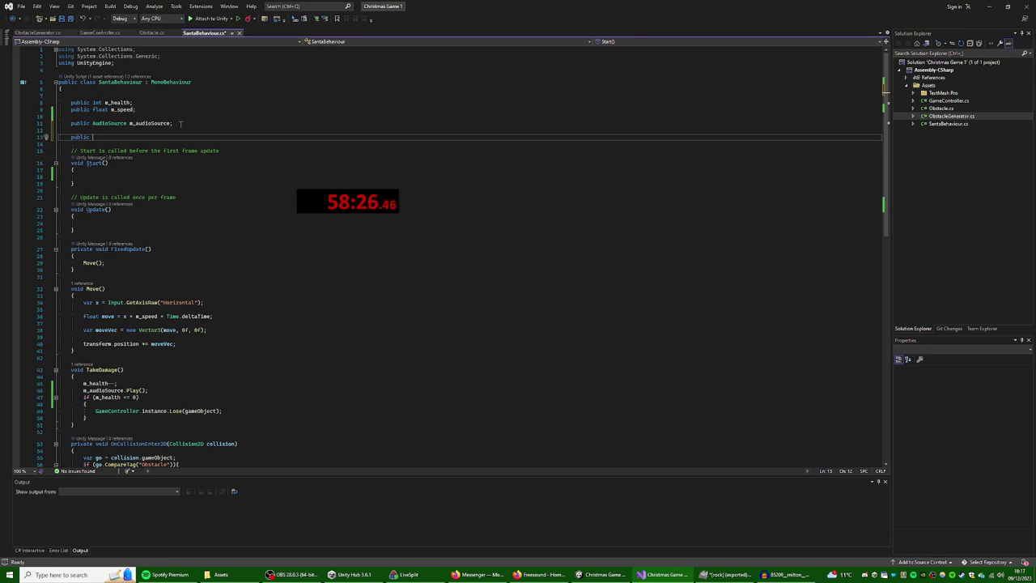
type("TMP_")
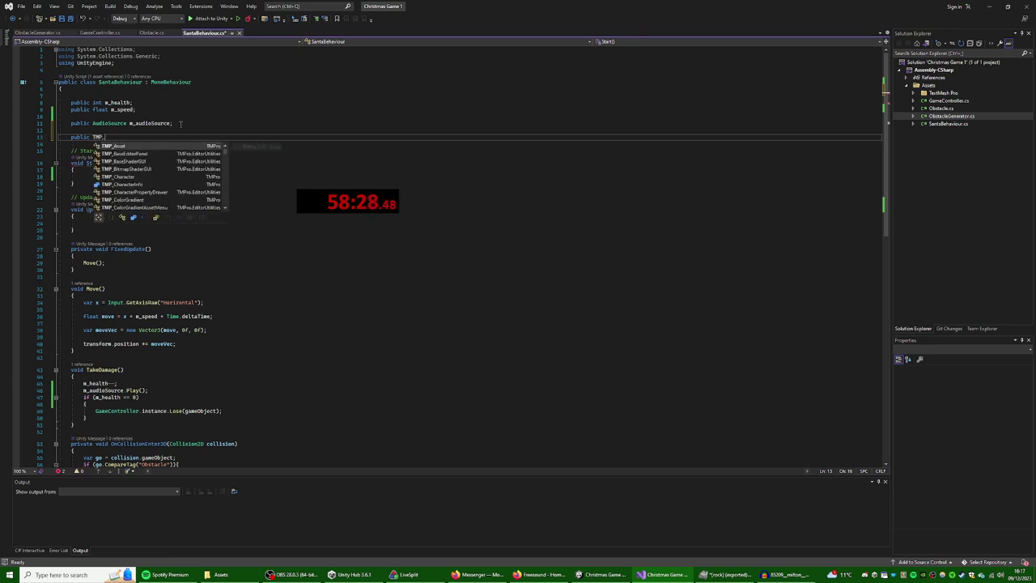
type("Te")
key("Tab")
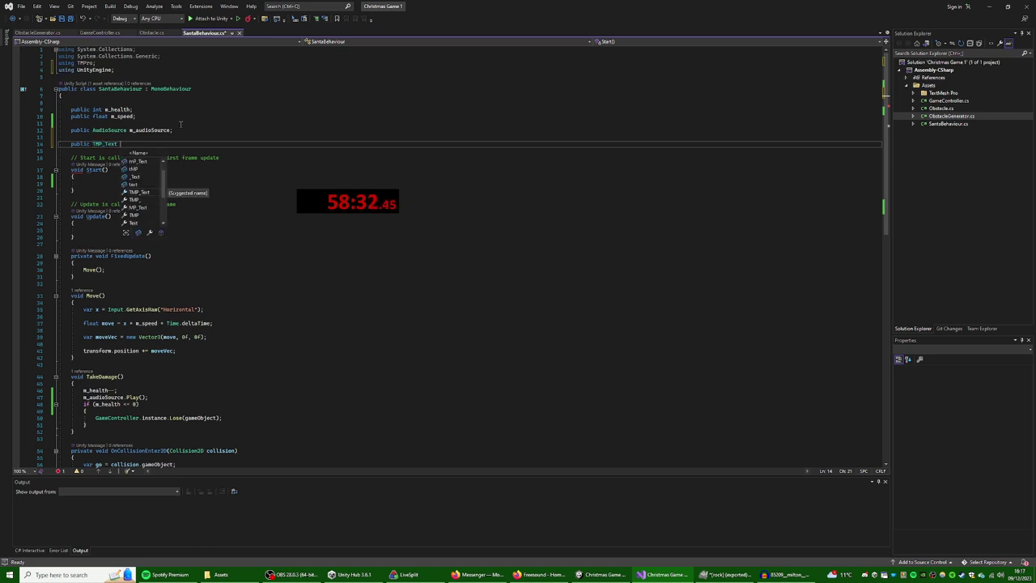
type("lives")
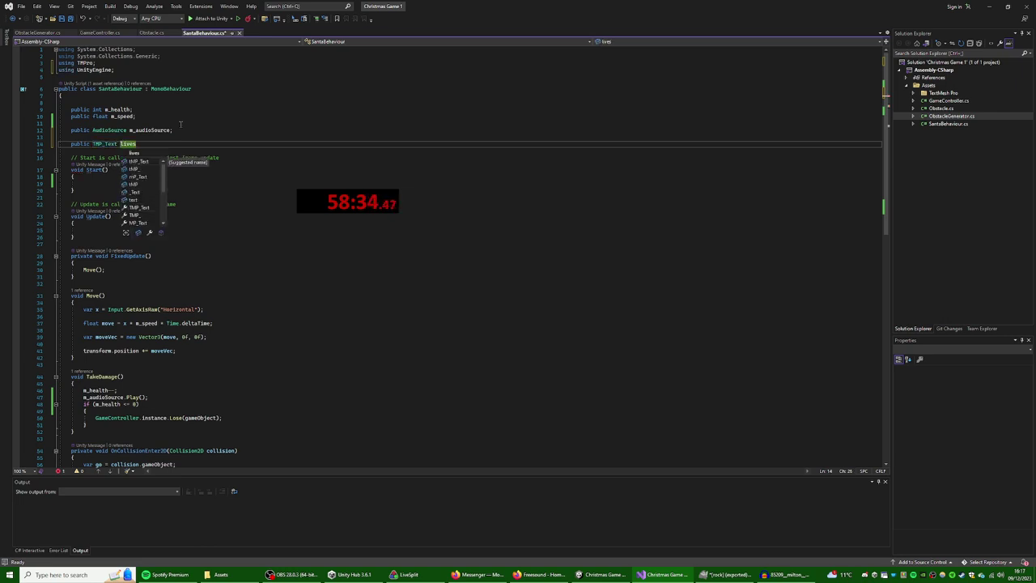
type("_test;")
- Add lives_test.text = "Lives: " + m_health; after the health decrement in TakeDamage and save the script
left_click(219, 207)
scroll(220, 208, "down", 5)
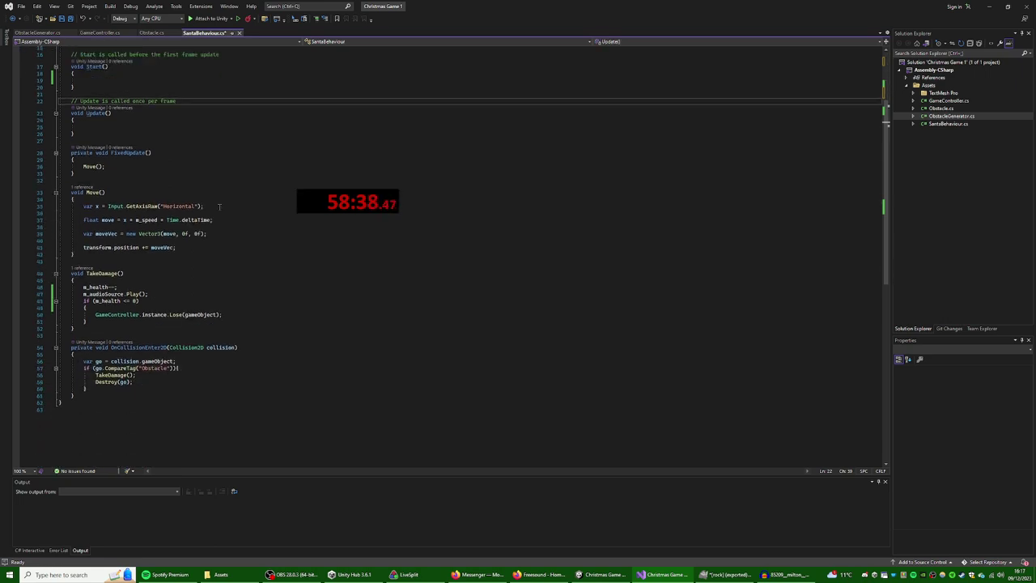
left_click(159, 286)
key("Return")
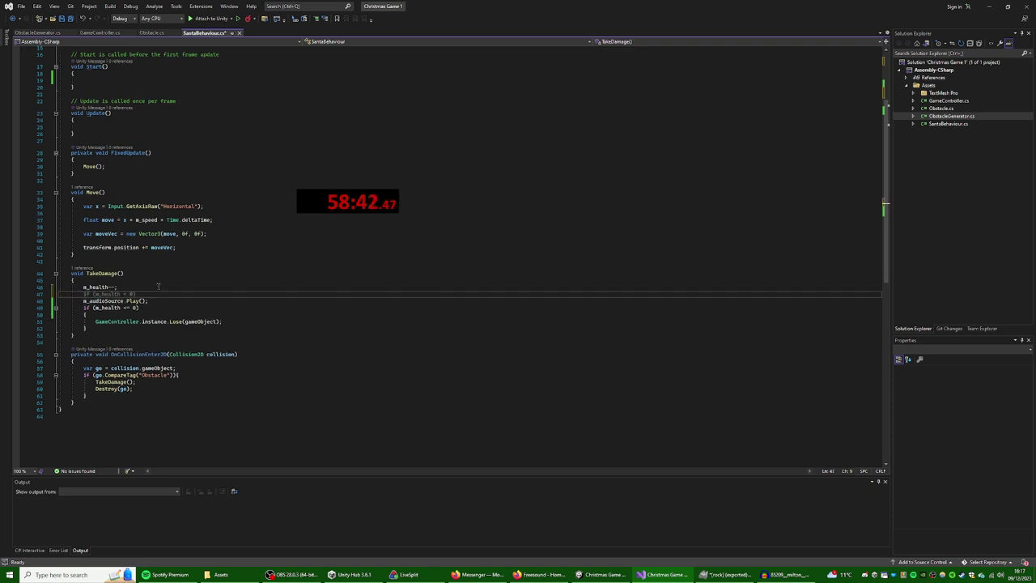
type("lives_test.text = ")
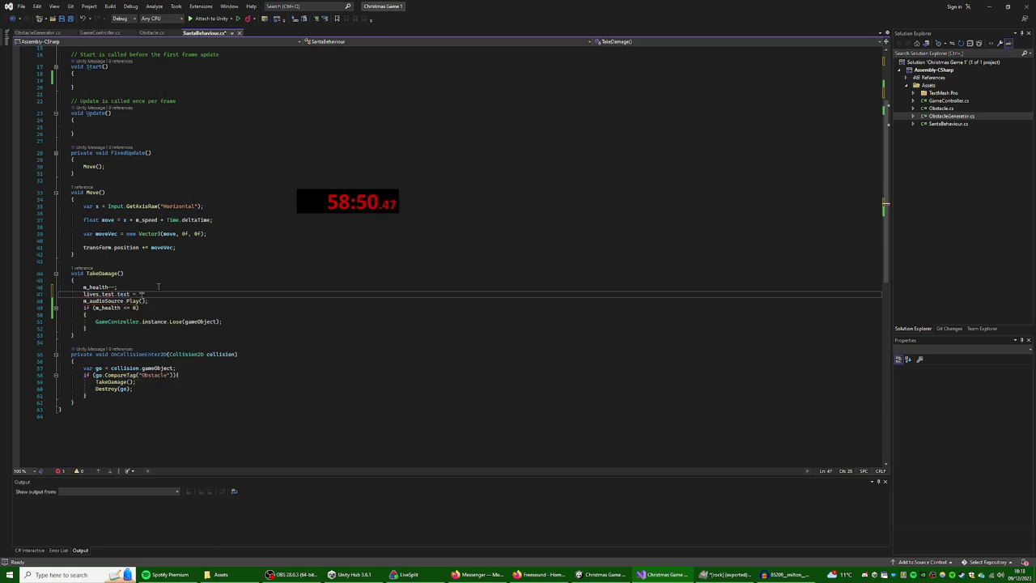
type("\"Lives: \" + \"")
key("BackSpace")
type("m_he")
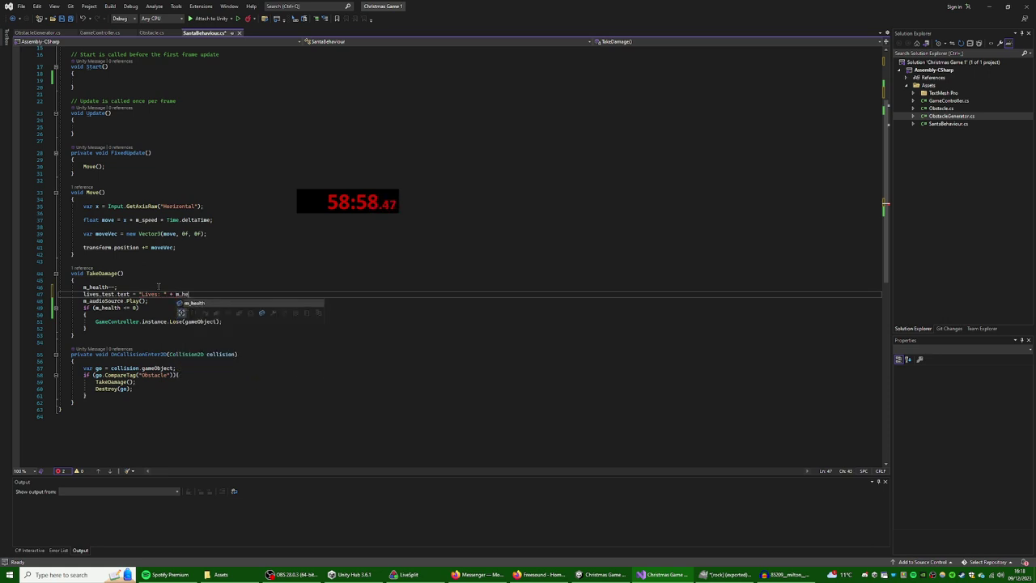
key("Tab")
type(";")
left_click(164, 280)
key("ctrl+s")
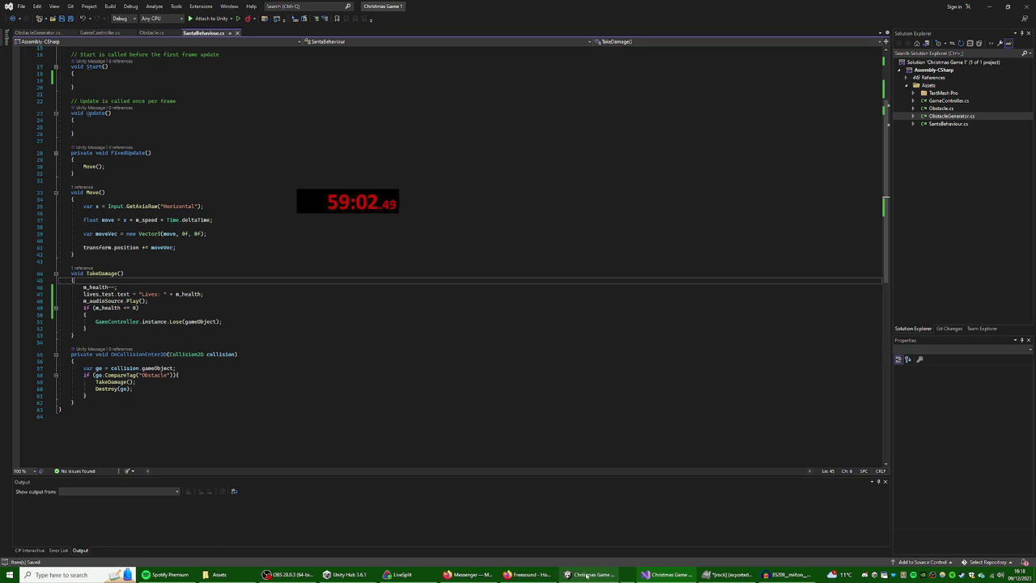
- Copy the lives_test text assignment from TakeDamage into the Start method and save the script
mouse_move(563, 577)
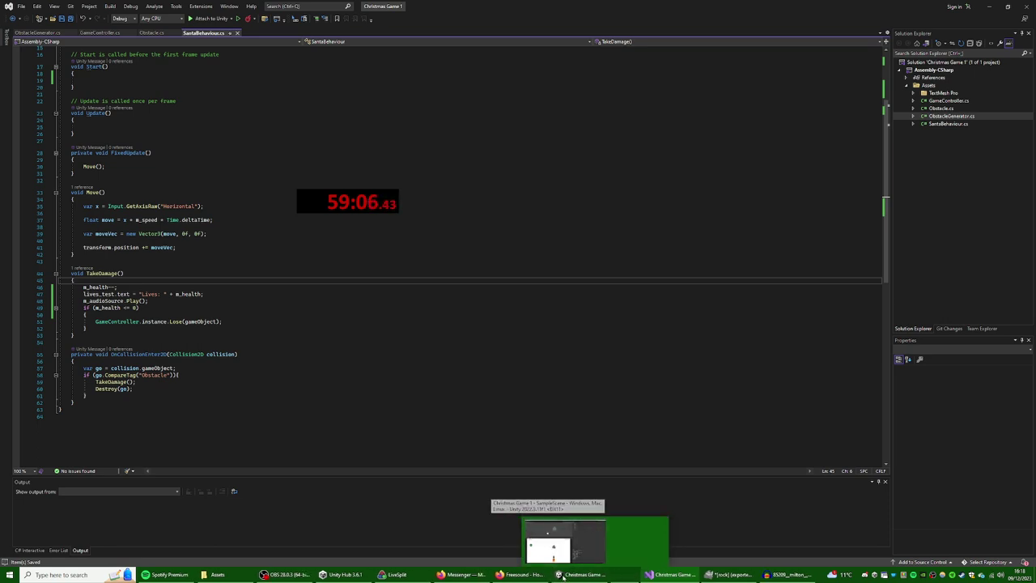
left_click_drag(203, 294, 83, 299)
key("ctrl+c")
left_click(89, 80)
key("ctrl+v")
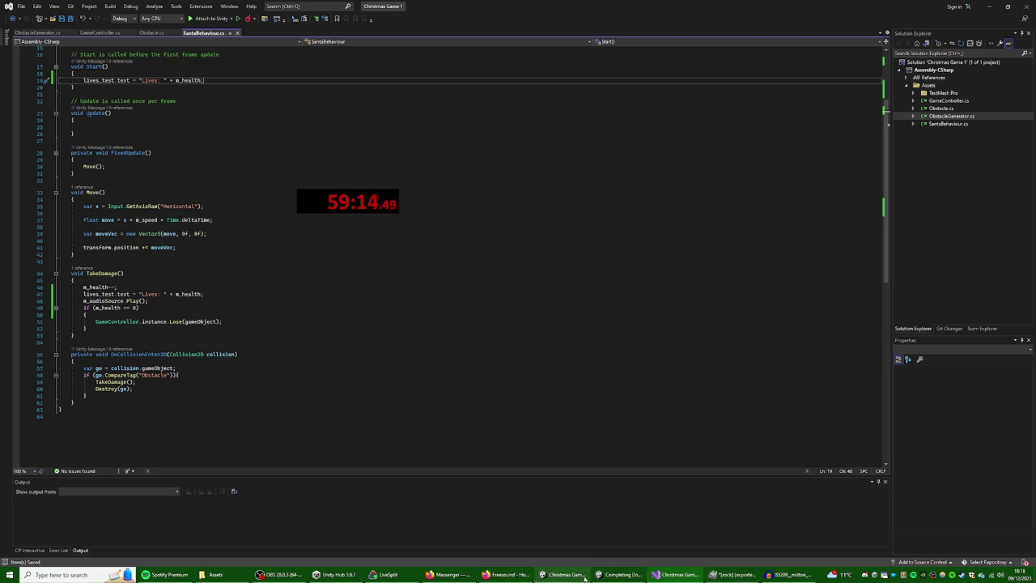
- Switch to Unity, assign the Lives text object to Santa's new text field in the Santa Behaviour script, and set Health to 5
mouse_move(584, 577)
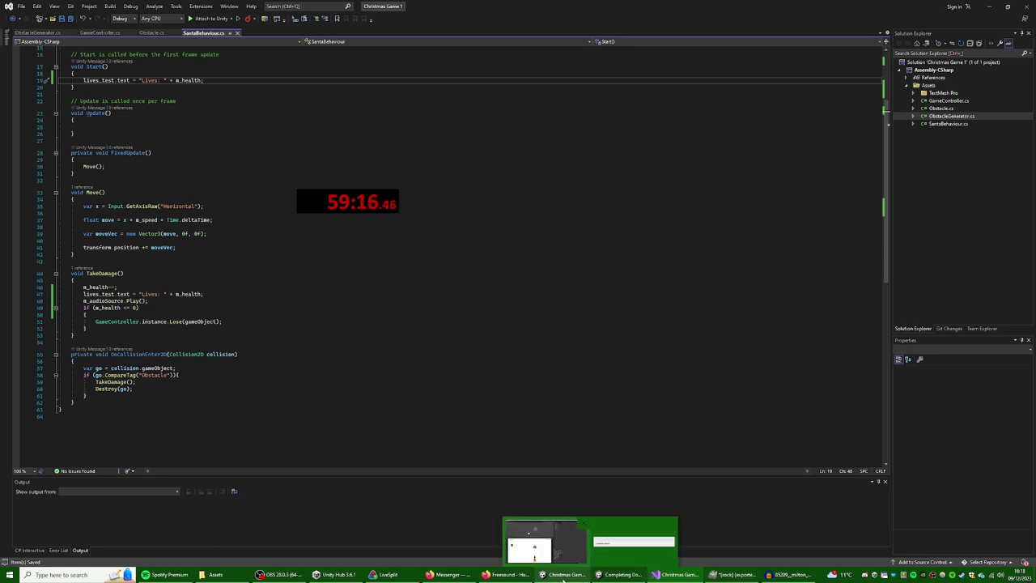
left_click(531, 546)
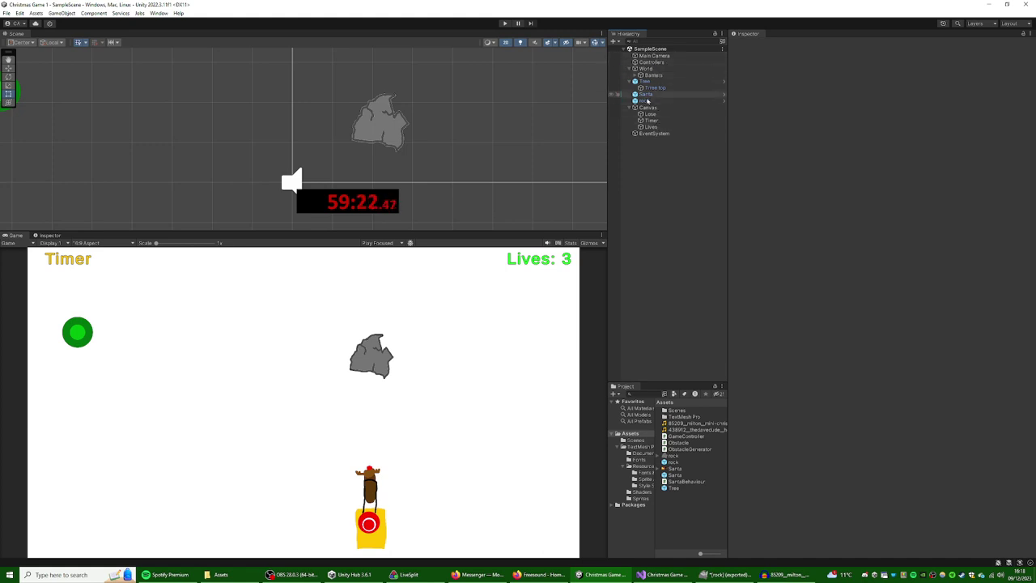
left_click(647, 96)
left_click_drag(645, 129, 890, 348)
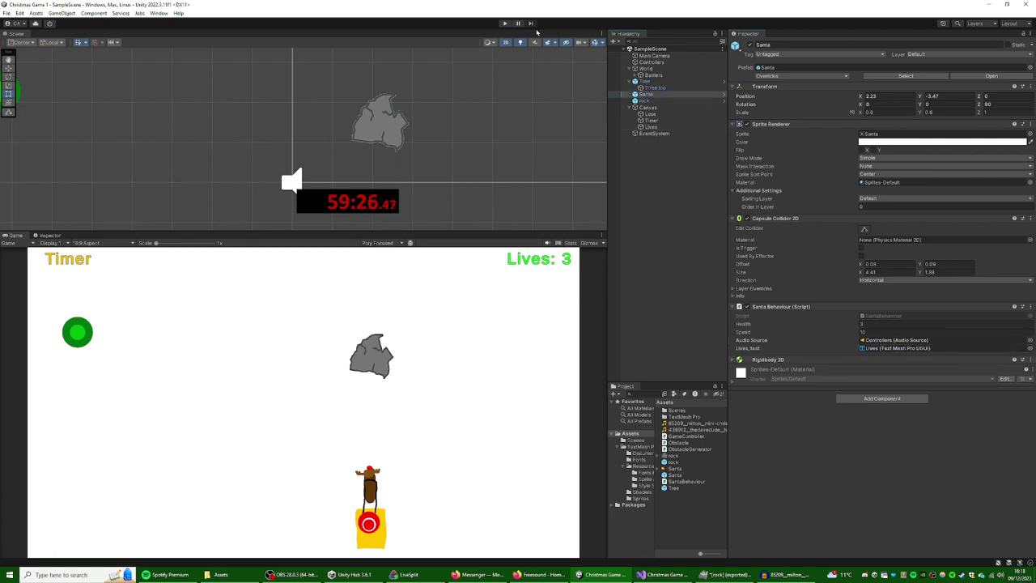
left_click(865, 324)
type("5")
key("Return")
- Play-test the game by steering Santa into obstacles to check the lives counter, and stop play mode
left_click(506, 24)
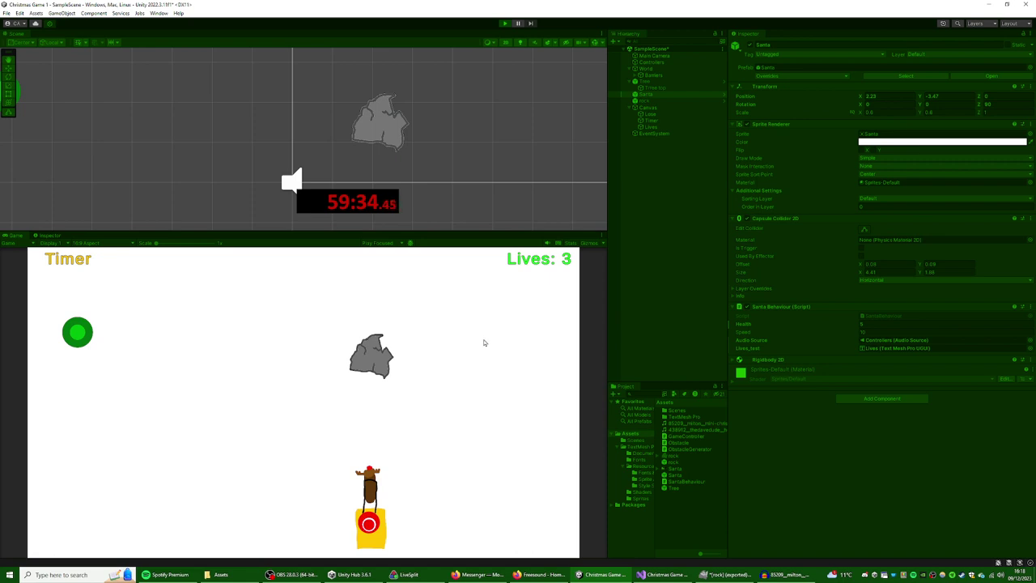
key("Left")
key("Right")
key("Left")
key("Left")
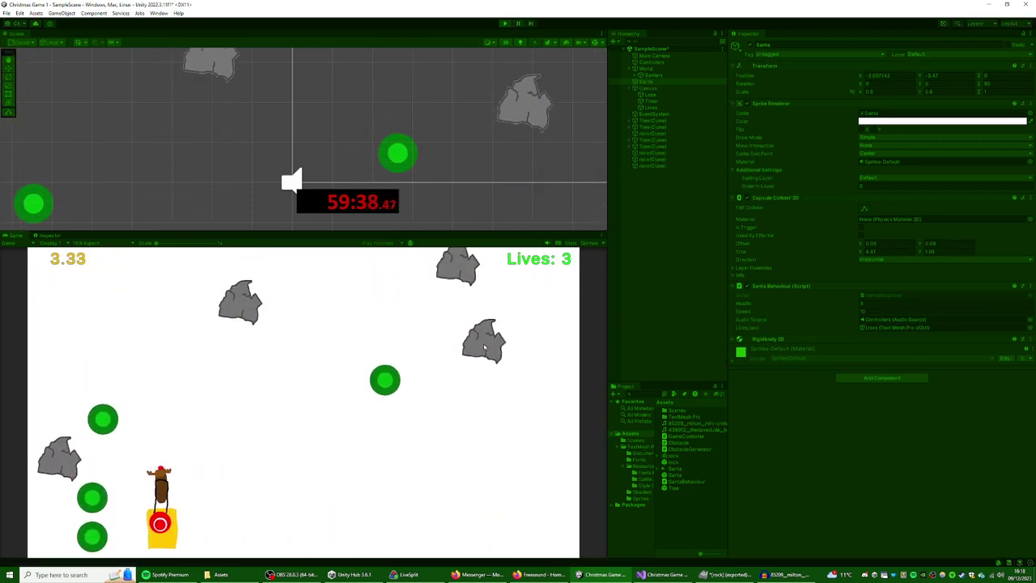
key("Right")
key("Right")
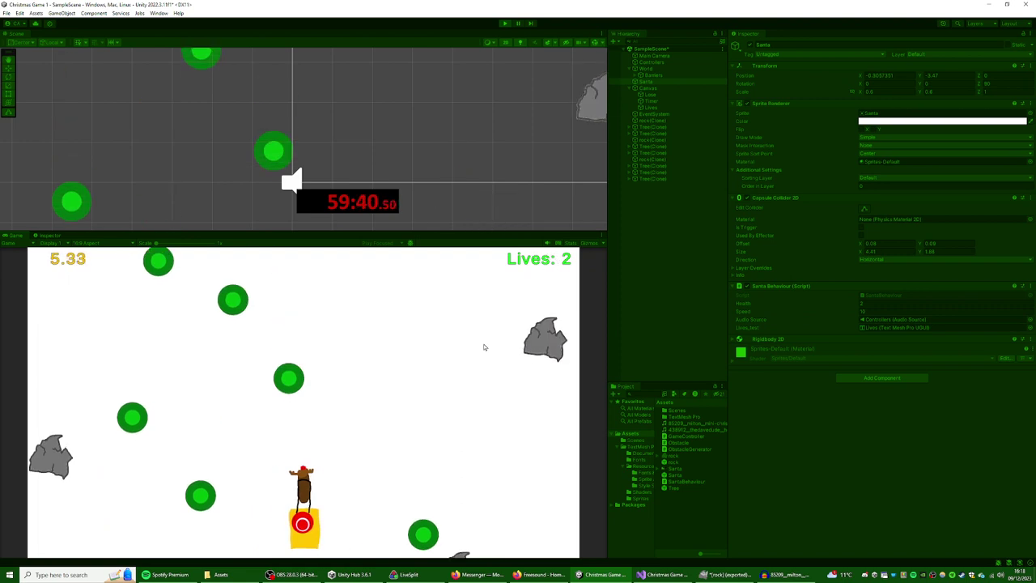
key("Right")
key("Right")
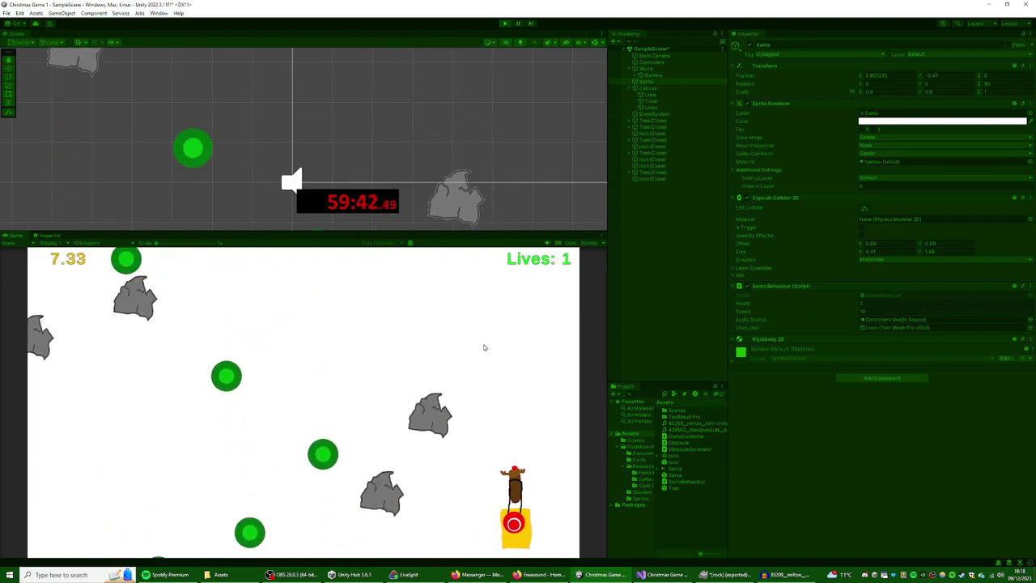
left_click(503, 23)
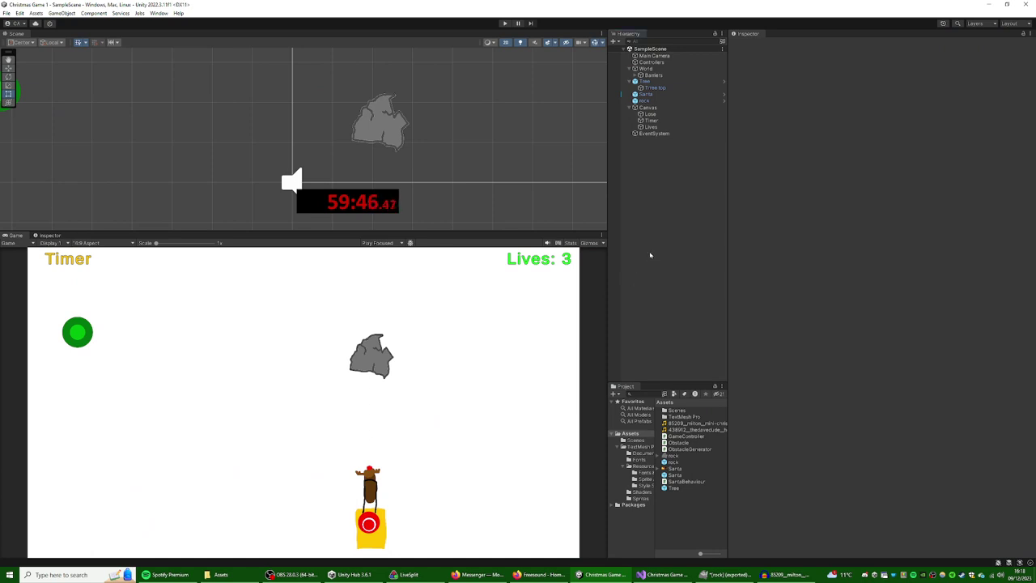
- Pause the LiveSplit timer
right_click(376, 199)
mouse_move(409, 250)
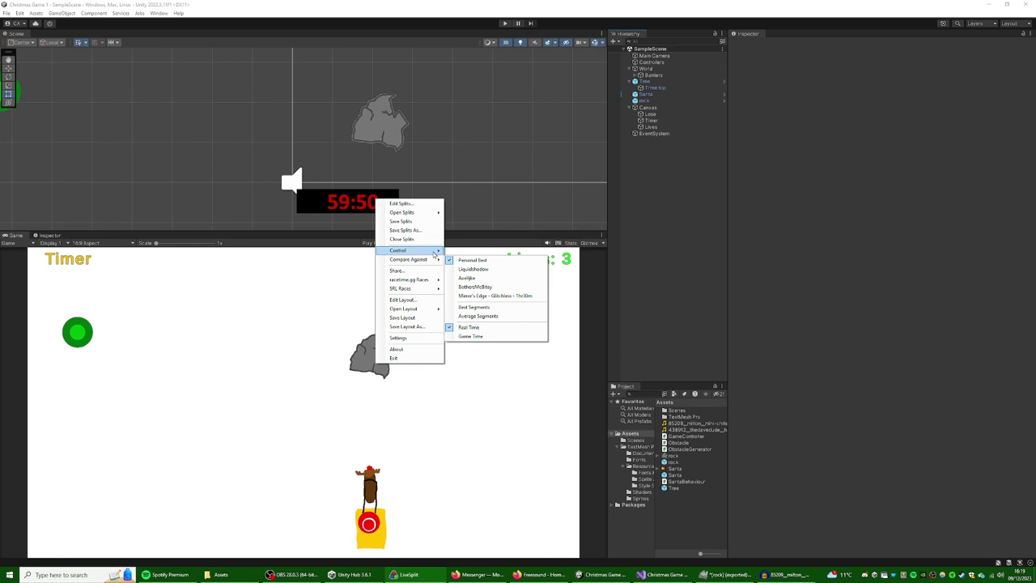
left_click(476, 286)
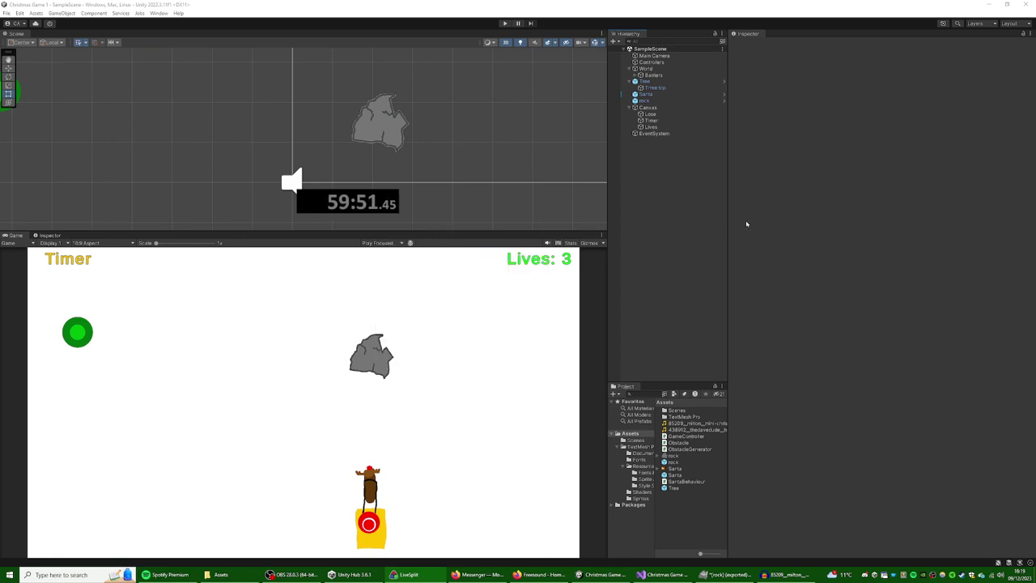